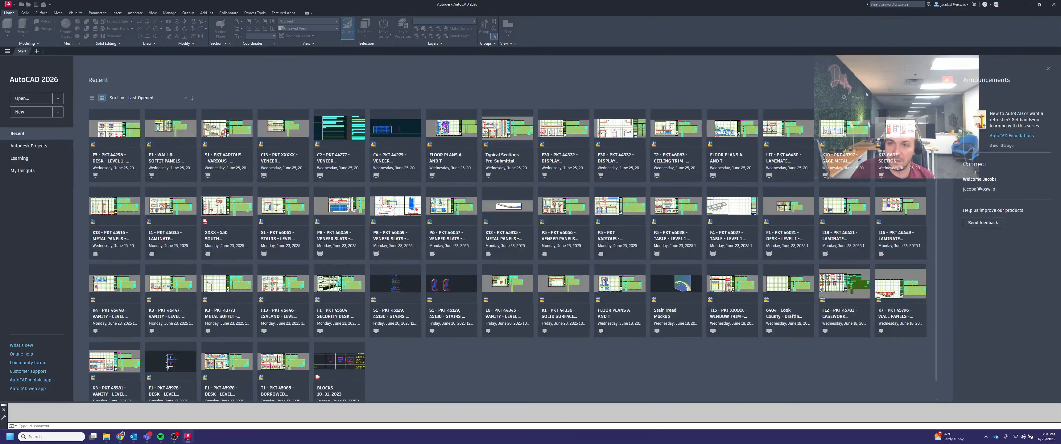
Step: Open the drawing "P4 - PKT 46408 - VENEER PANELS - LEVEL 1 - EXISTING LOW RISE ELEVATOR LOBBY - 130 - V1.0" from the Pedro Project folder
{"action": "left_click", "coordinate": [31, 99]}
{"action": "left_click", "coordinate": [172, 130]}
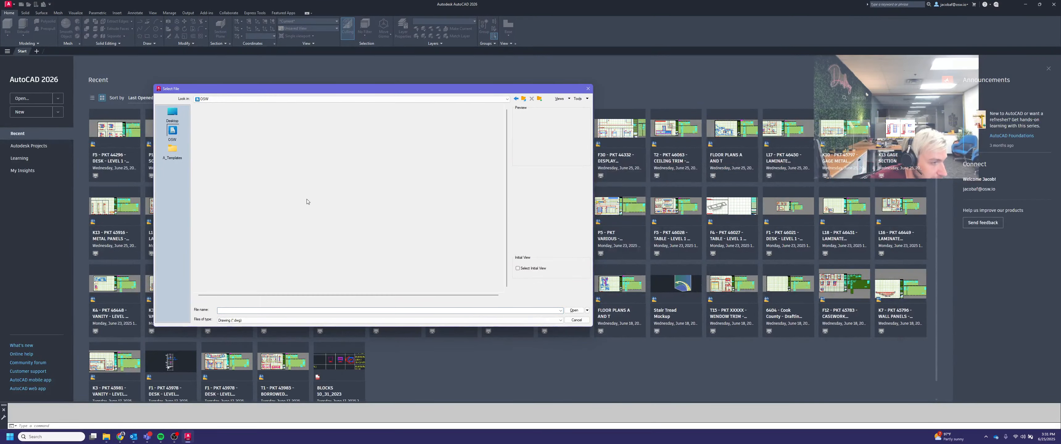
{"action": "scroll", "coordinate": [224, 206], "scroll_direction": "down", "scroll_amount": 3}
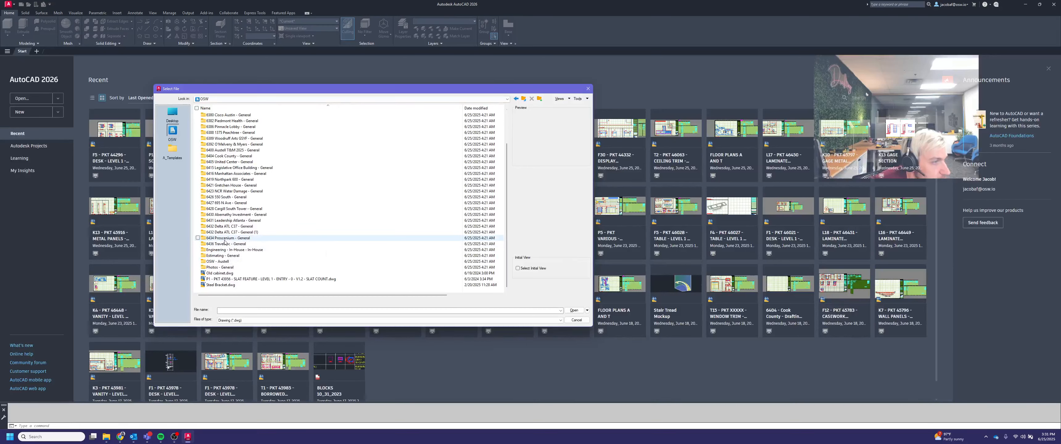
{"action": "double_click", "coordinate": [225, 238]}
{"action": "double_click", "coordinate": [214, 127]}
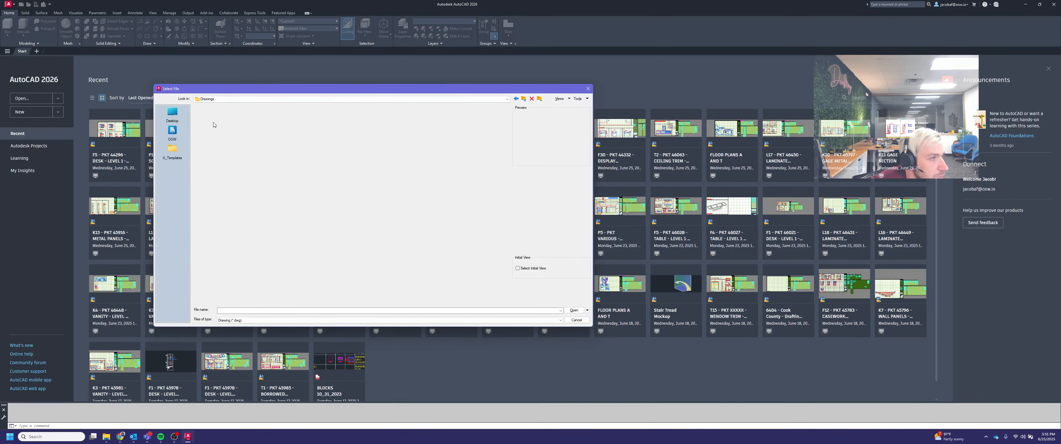
{"action": "double_click", "coordinate": [230, 135]}
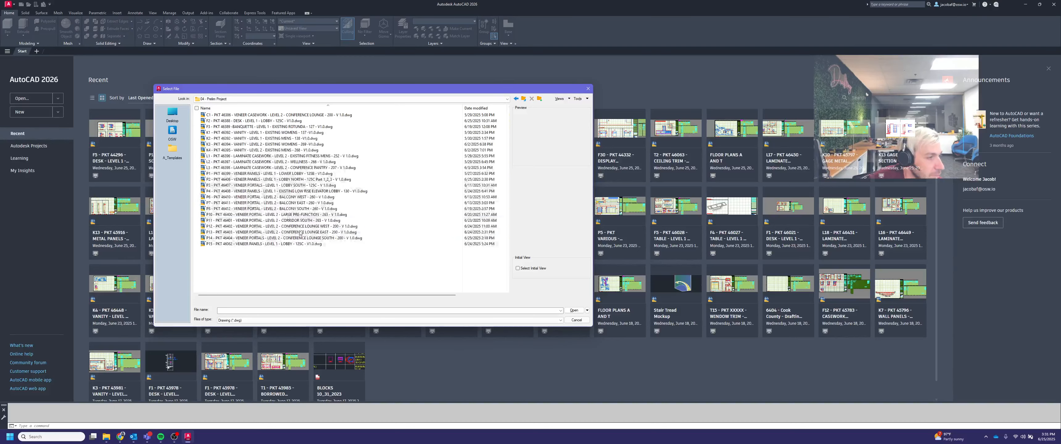
{"action": "left_click", "coordinate": [268, 185]}
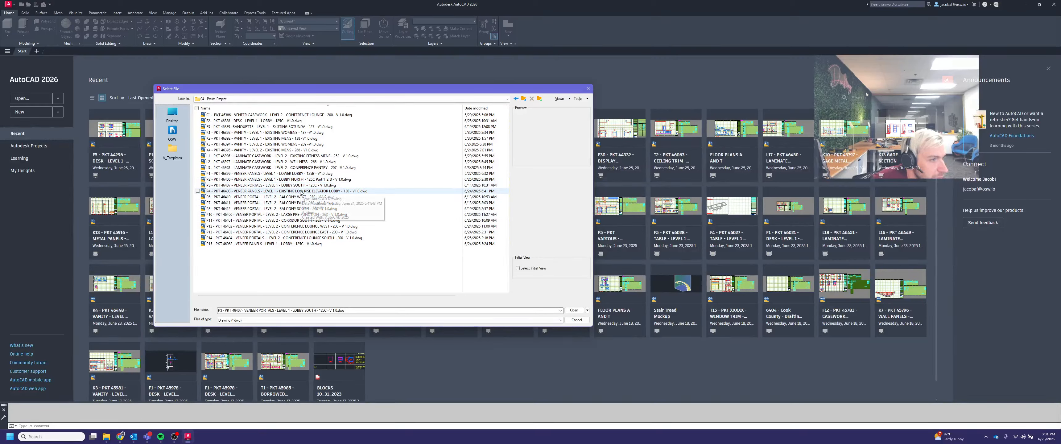
{"action": "left_click", "coordinate": [301, 191]}
{"action": "double_click", "coordinate": [304, 191]}
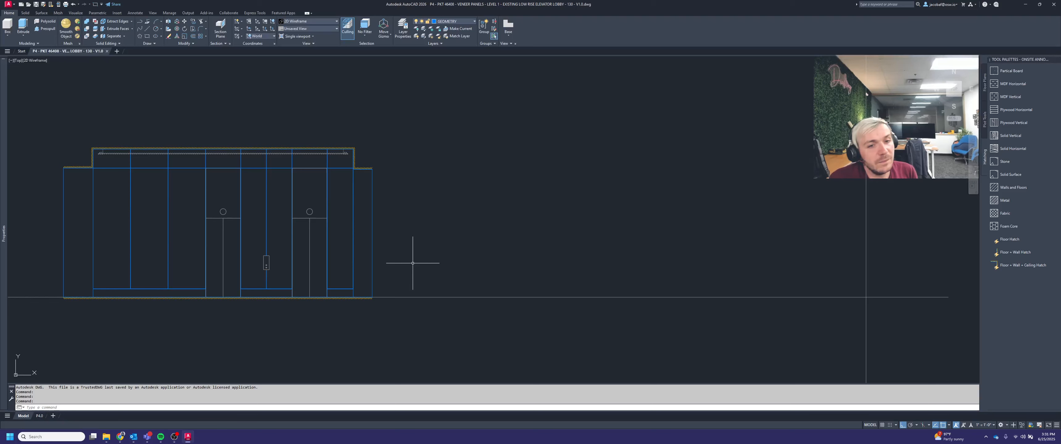
Step: Examine the elevator lobby elevation drawings and their panel layout
{"action": "middle_click_drag", "start_coordinate": [370, 233], "coordinate": [568, 237]}
{"action": "scroll", "coordinate": [624, 214], "scroll_direction": "down", "scroll_amount": 2}
{"action": "middle_click_drag", "start_coordinate": [625, 215], "coordinate": [678, 221]}
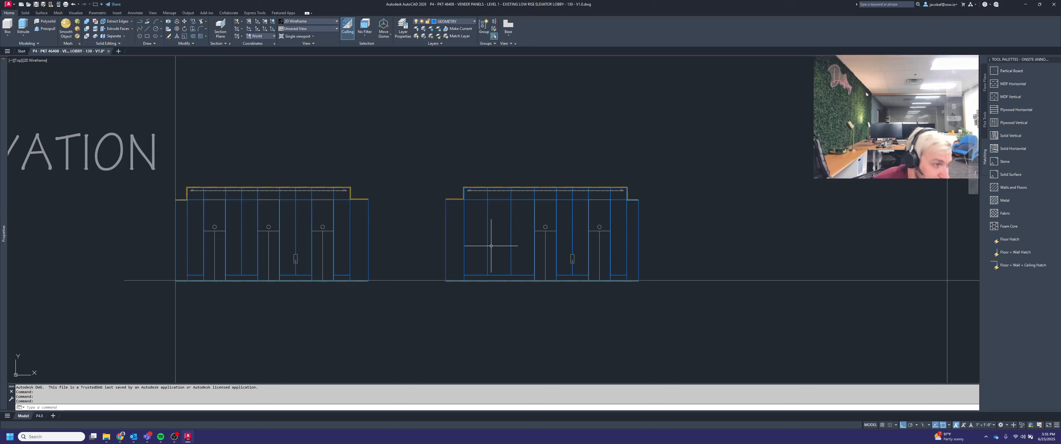
{"action": "scroll", "coordinate": [465, 204], "scroll_direction": "up", "scroll_amount": 6}
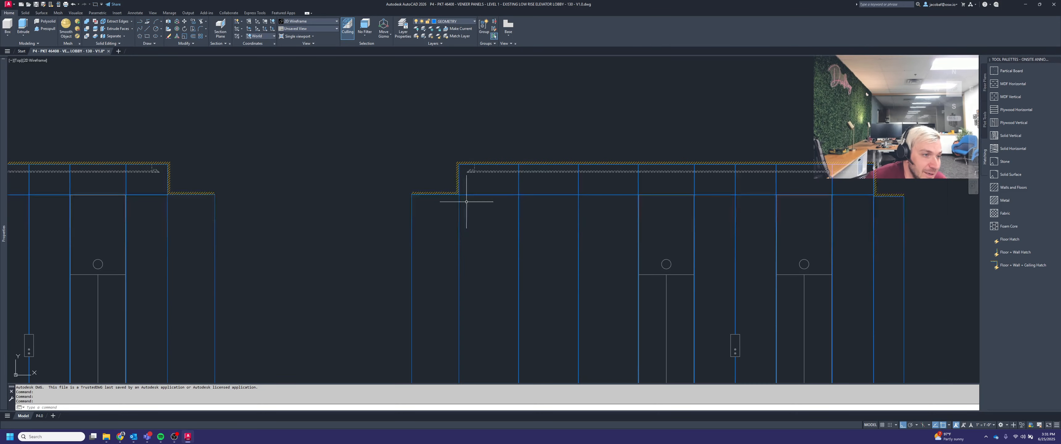
{"action": "scroll", "coordinate": [474, 177], "scroll_direction": "up", "scroll_amount": 4}
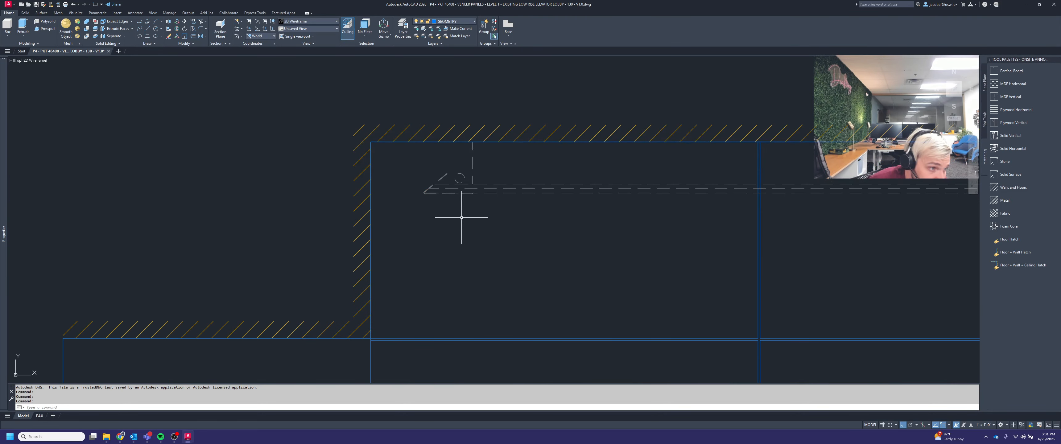
{"action": "scroll", "coordinate": [516, 206], "scroll_direction": "down", "scroll_amount": 6}
{"action": "scroll", "coordinate": [514, 205], "scroll_direction": "down", "scroll_amount": 4}
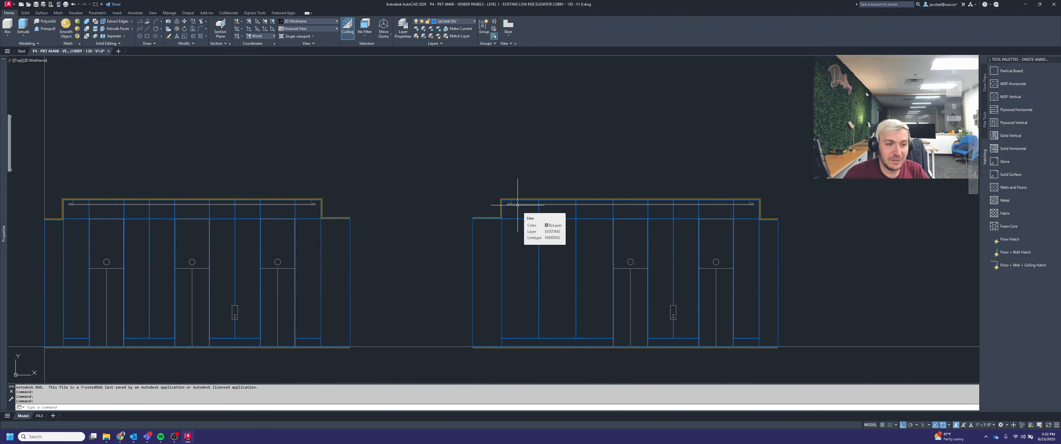
{"action": "scroll", "coordinate": [517, 190], "scroll_direction": "down", "scroll_amount": 4}
{"action": "middle_click_drag", "start_coordinate": [570, 195], "coordinate": [573, 212]}
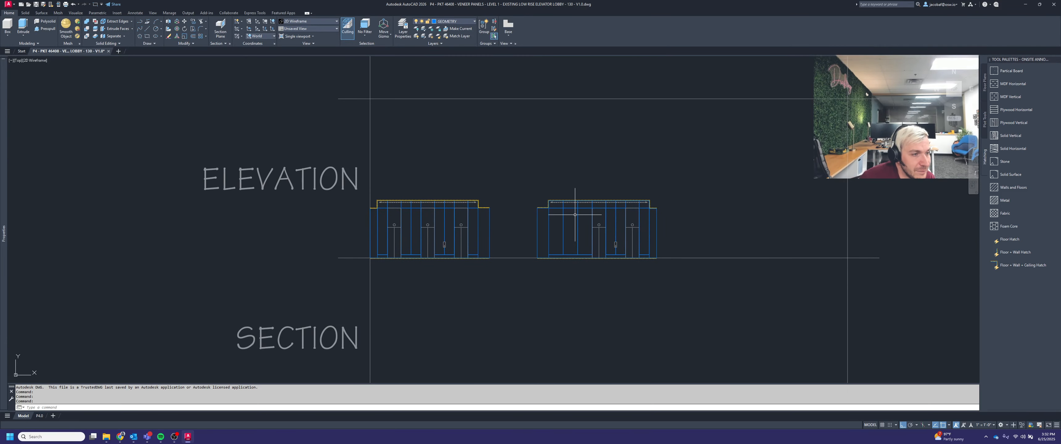
{"action": "scroll", "coordinate": [436, 223], "scroll_direction": "up", "scroll_amount": 2}
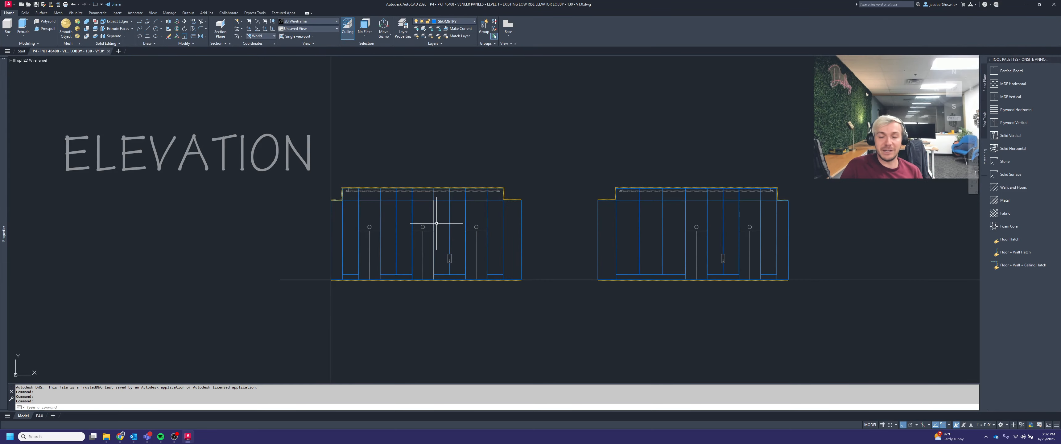
{"action": "scroll", "coordinate": [436, 223], "scroll_direction": "up", "scroll_amount": 3}
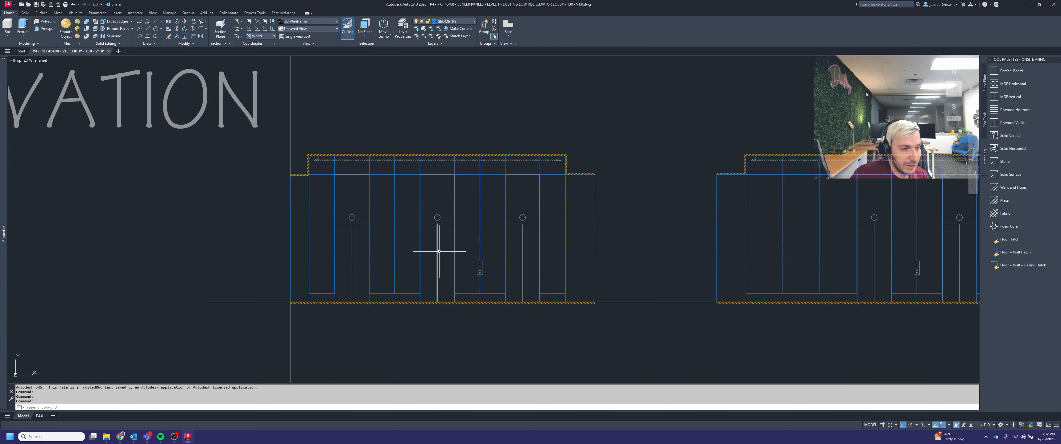
Step: Draw two vertical lines crossing the left elevation near its left panel joints
{"action": "type", "text": "L"}
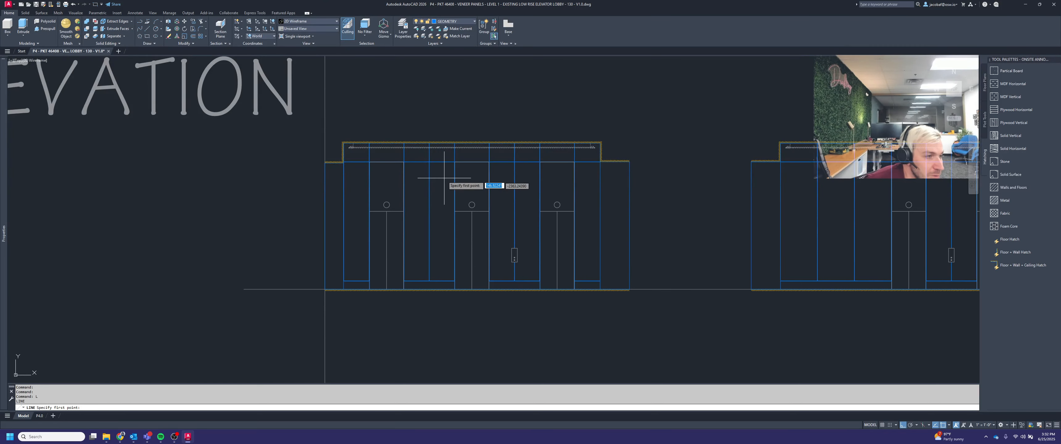
{"action": "key", "text": "Return"}
{"action": "scroll", "coordinate": [419, 122], "scroll_direction": "up", "scroll_amount": 2}
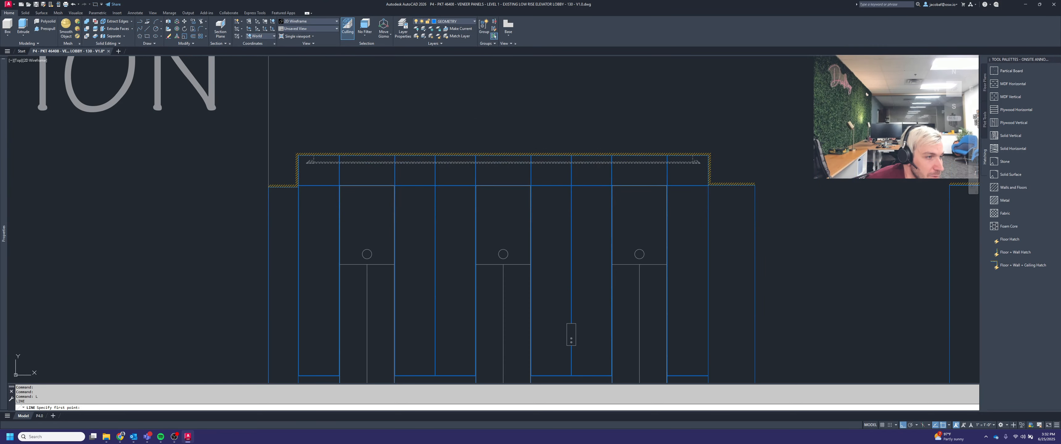
{"action": "left_click", "coordinate": [418, 122]}
{"action": "scroll", "coordinate": [418, 124], "scroll_direction": "down", "scroll_amount": 2}
{"action": "key", "text": "Return"}
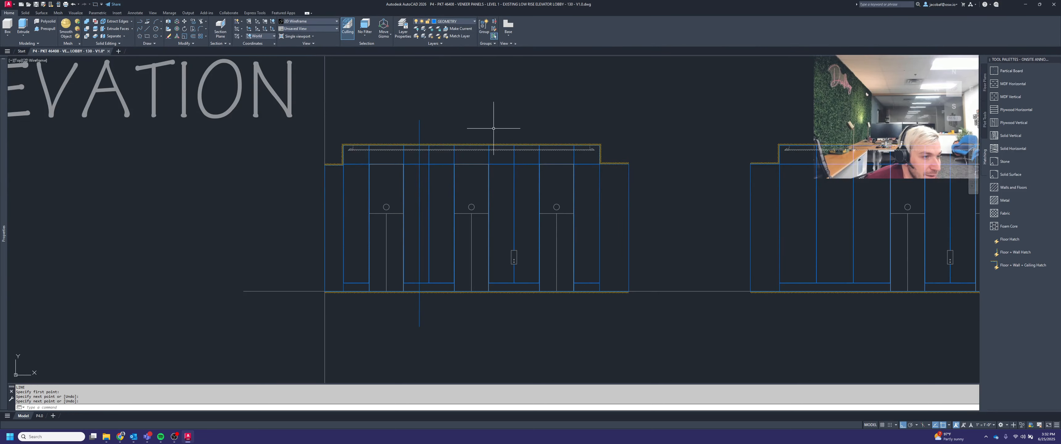
{"action": "scroll", "coordinate": [484, 131], "scroll_direction": "up", "scroll_amount": 2}
{"action": "key", "text": "Return"}
{"action": "left_click", "coordinate": [451, 122]}
{"action": "scroll", "coordinate": [453, 125], "scroll_direction": "down", "scroll_amount": 2}
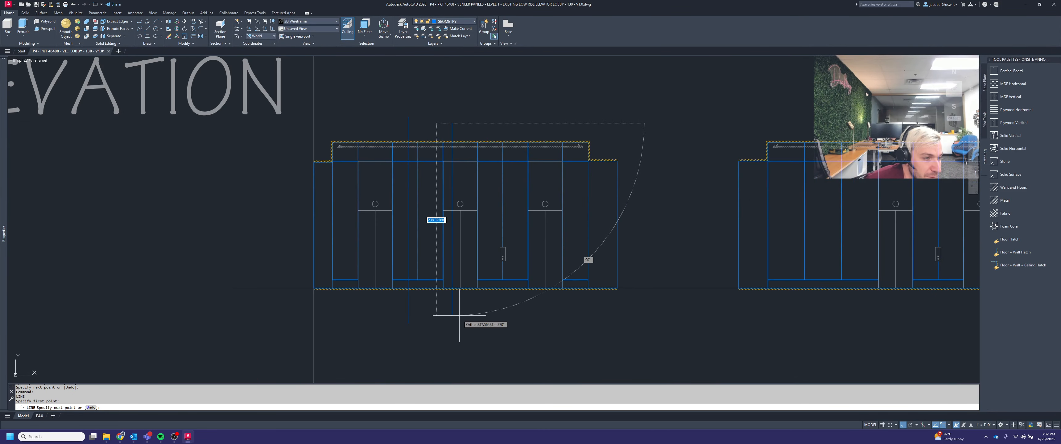
{"action": "left_click", "coordinate": [452, 323]}
{"action": "key", "text": "Return"}
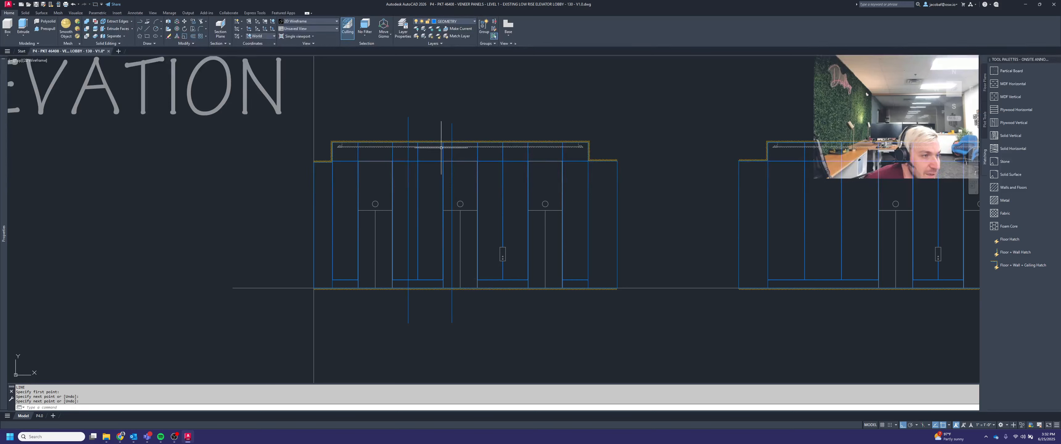
Step: Move the two new vertical lines onto the DIMENSION layer
{"action": "left_click", "coordinate": [469, 131]}
{"action": "left_click", "coordinate": [387, 85]}
{"action": "left_click", "coordinate": [457, 21]}
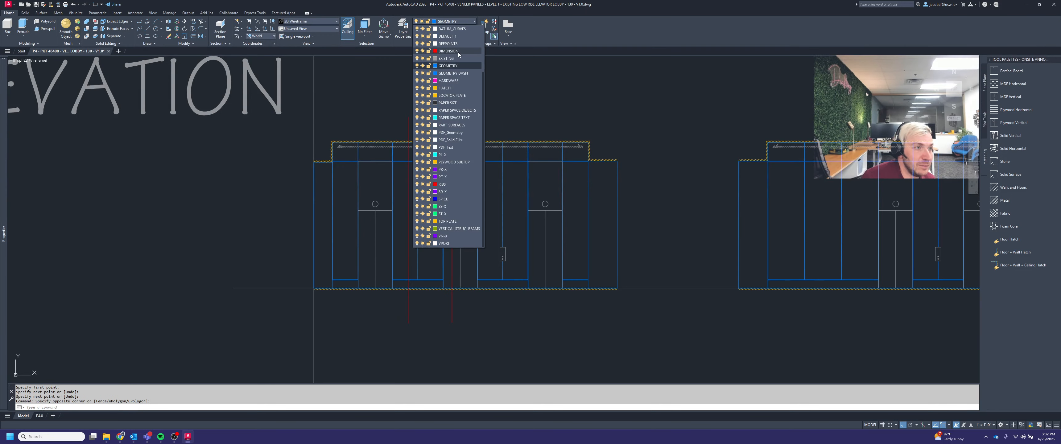
{"action": "left_click", "coordinate": [450, 50]}
{"action": "key", "text": "Escape"}
Step: Draw a vertical line along the right edge of the right elevation
{"action": "middle_click_drag", "start_coordinate": [628, 250], "coordinate": [535, 270]}
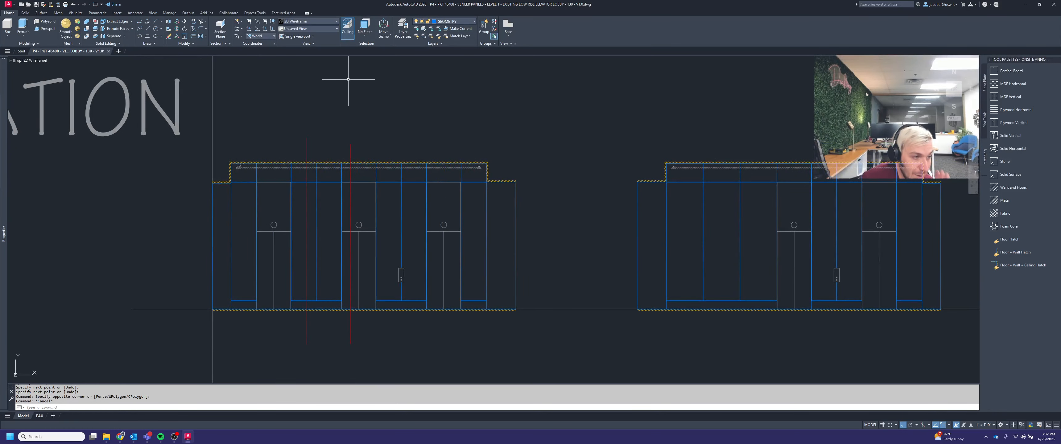
{"action": "middle_click_drag", "start_coordinate": [554, 224], "coordinate": [522, 220]}
{"action": "key", "text": "Escape"}
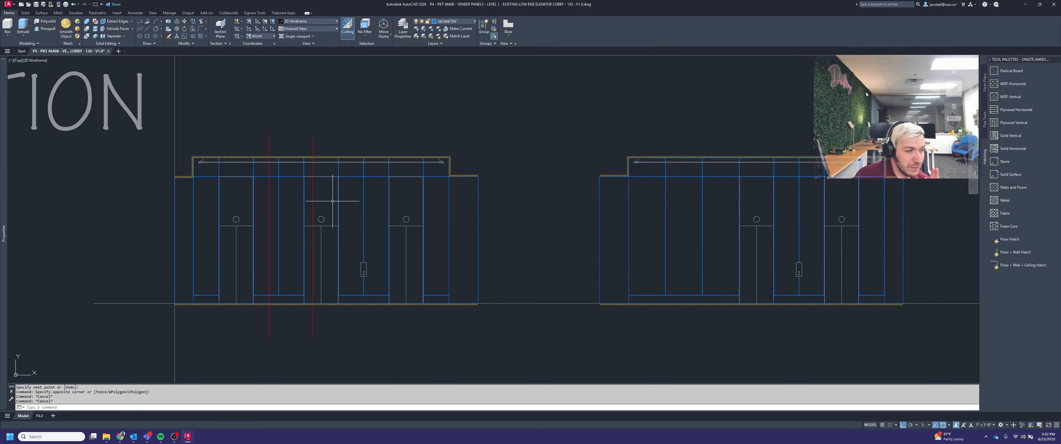
{"action": "middle_click_drag", "start_coordinate": [511, 190], "coordinate": [535, 203]}
{"action": "key", "text": "l"}
{"action": "key", "text": "Return"}
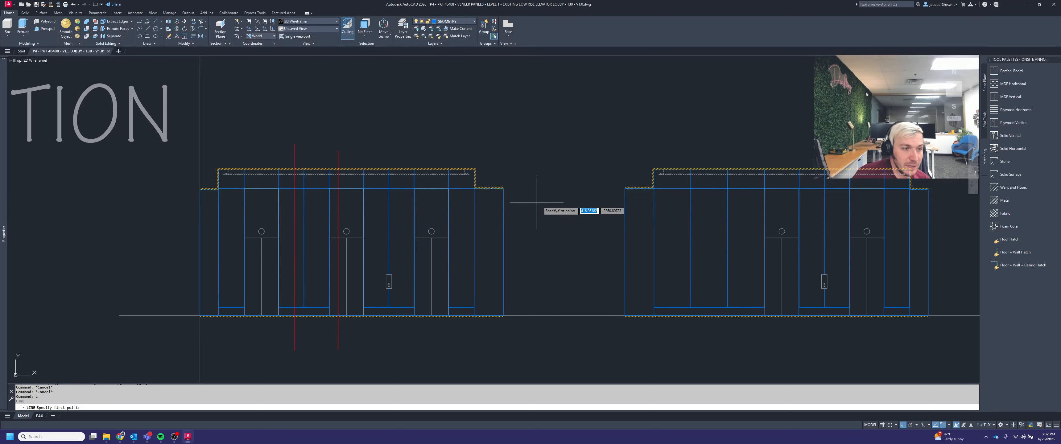
{"action": "scroll", "coordinate": [562, 197], "scroll_direction": "down", "scroll_amount": 2}
{"action": "scroll", "coordinate": [795, 209], "scroll_direction": "up", "scroll_amount": 4}
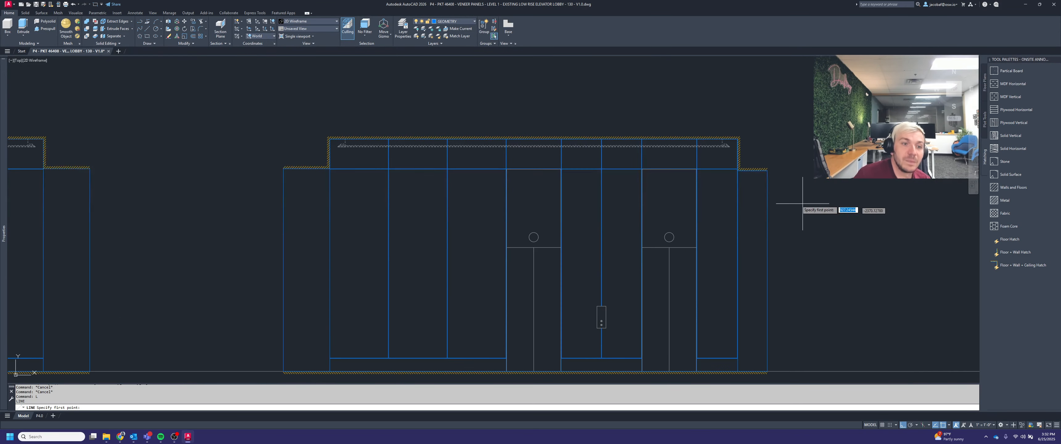
{"action": "scroll", "coordinate": [760, 169], "scroll_direction": "down", "scroll_amount": 4}
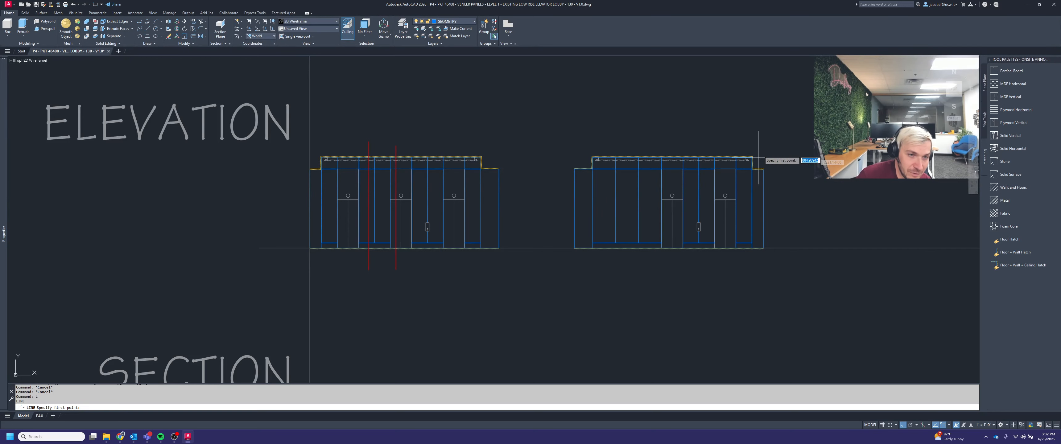
{"action": "left_click", "coordinate": [761, 144]}
{"action": "left_click", "coordinate": [768, 264]}
{"action": "key", "text": "Return"}
{"action": "scroll", "coordinate": [773, 140], "scroll_direction": "up", "scroll_amount": 2}
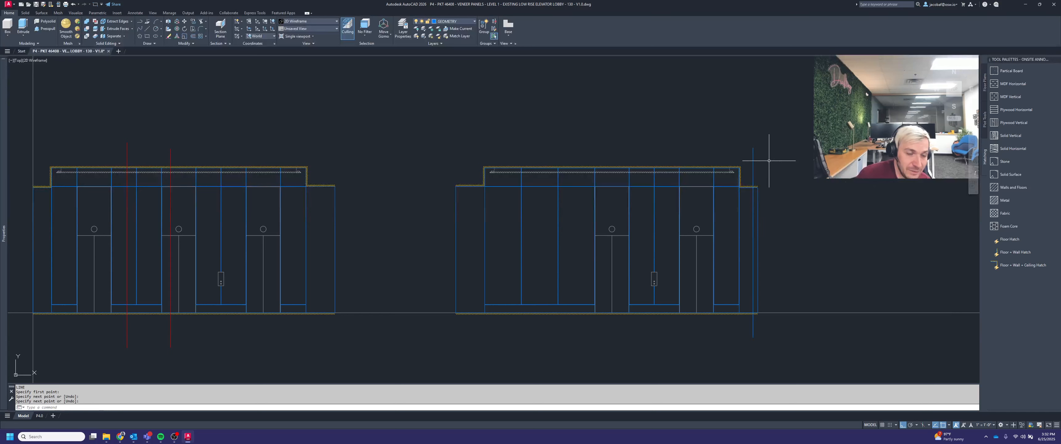
Step: Delete the right-edge line and the two red vertical lines
{"action": "left_click", "coordinate": [765, 164]}
{"action": "left_click", "coordinate": [744, 149]}
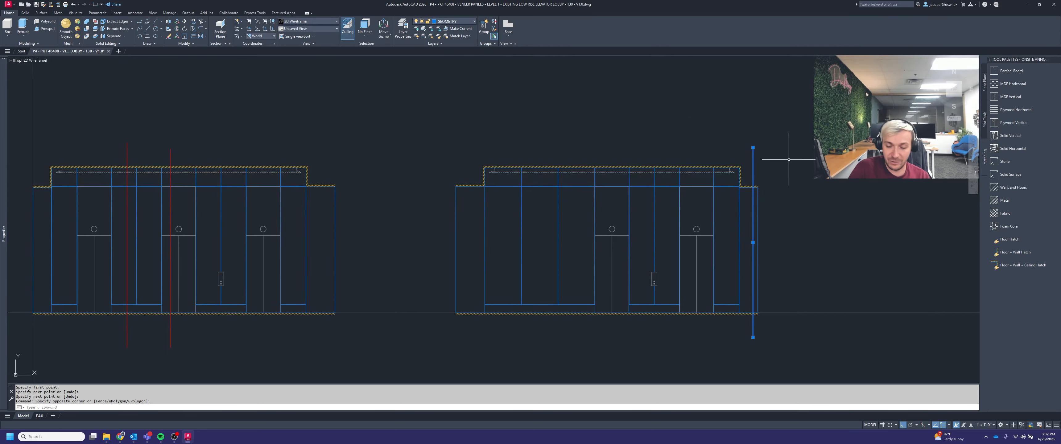
{"action": "key", "text": "Delete"}
{"action": "scroll", "coordinate": [788, 160], "scroll_direction": "down", "scroll_amount": 3}
{"action": "scroll", "coordinate": [612, 192], "scroll_direction": "up", "scroll_amount": 8}
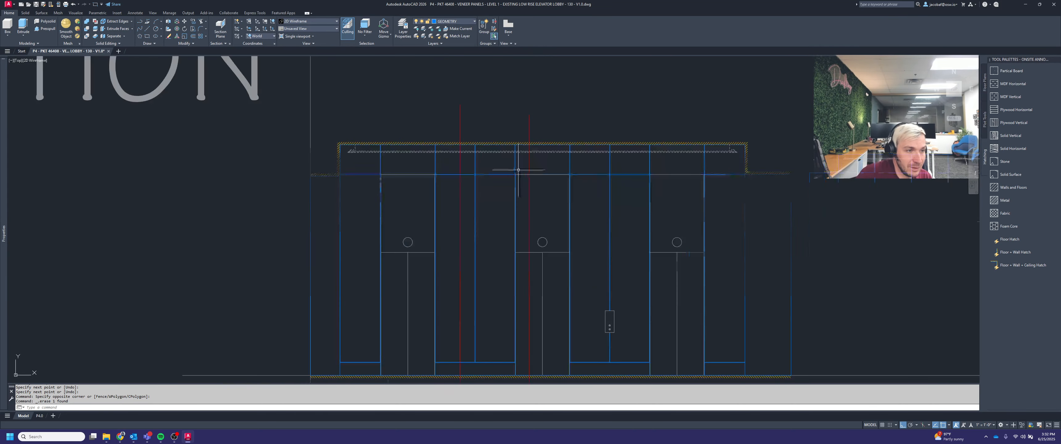
{"action": "left_click", "coordinate": [548, 120]}
{"action": "left_click", "coordinate": [411, 83]}
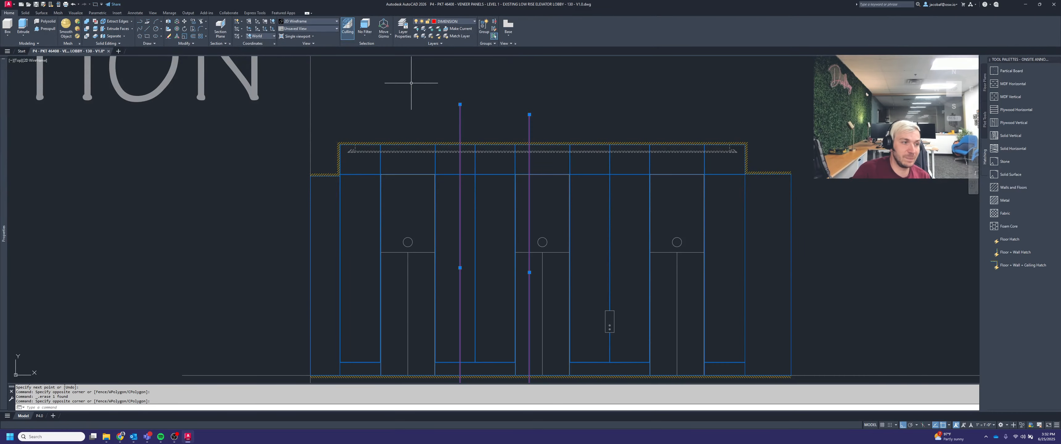
{"action": "key", "text": "Delete"}
Step: Undo the recent deletions to restore the vertical lines
{"action": "scroll", "coordinate": [474, 186], "scroll_direction": "down", "scroll_amount": 2}
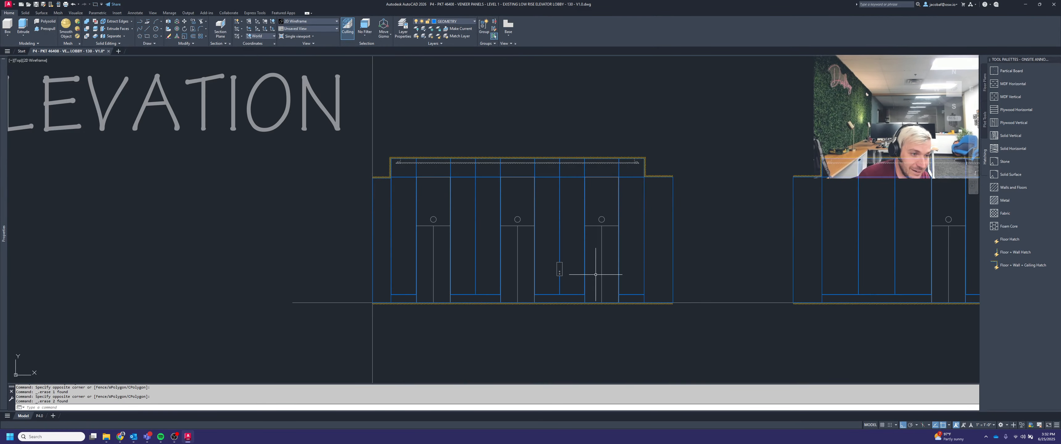
{"action": "middle_click_drag", "start_coordinate": [637, 262], "coordinate": [588, 282]}
{"action": "key", "text": "ctrl+z"}
{"action": "key", "text": "ctrl+z"}
{"action": "key", "text": "ctrl+z"}
{"action": "key", "text": "ctrl+z"}
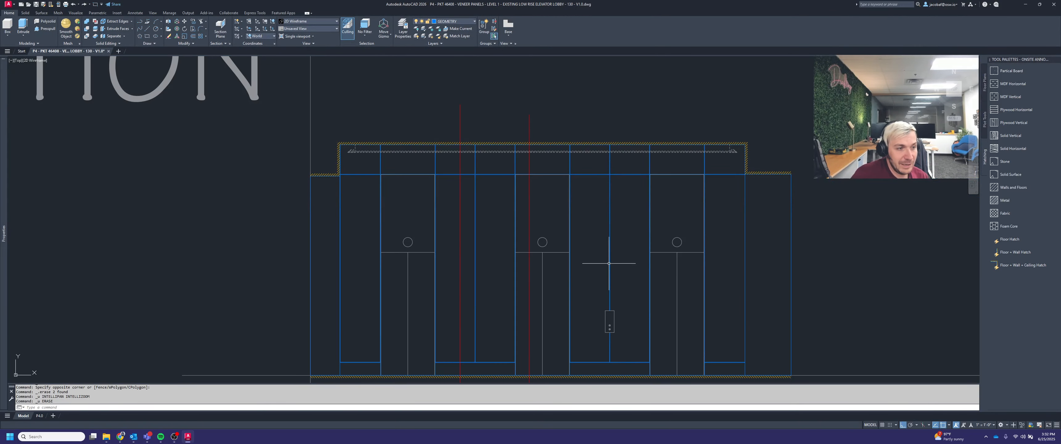
Step: Move the right-edge vertical line onto the DIMENSION layer
{"action": "left_click", "coordinate": [794, 163]}
{"action": "left_click", "coordinate": [750, 127]}
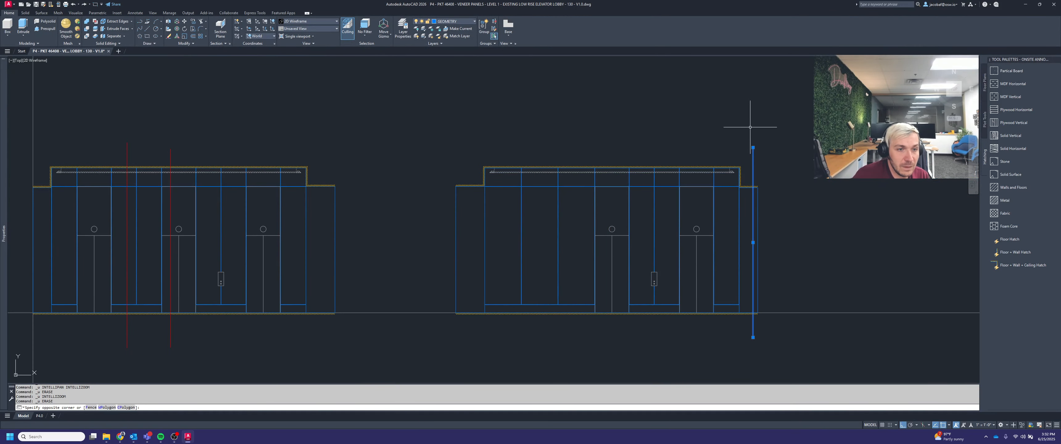
{"action": "left_click", "coordinate": [459, 22]}
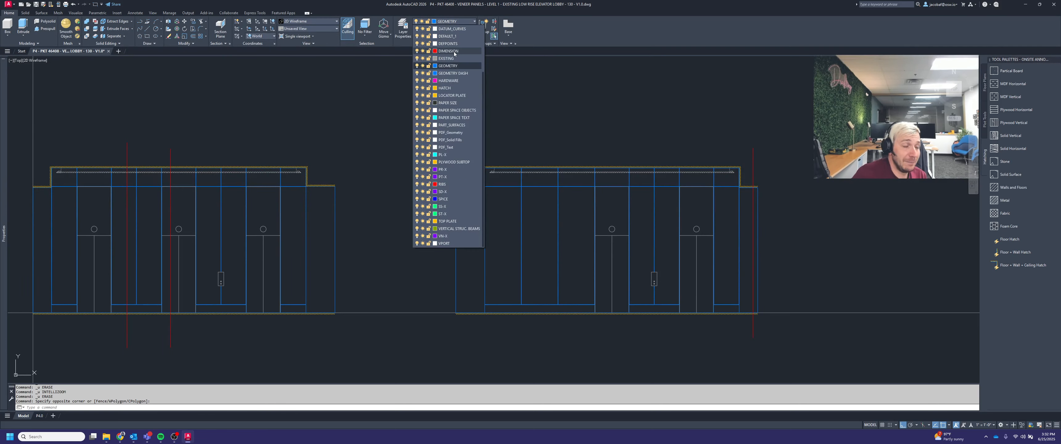
{"action": "left_click", "coordinate": [453, 52]}
{"action": "key", "text": "Escape"}
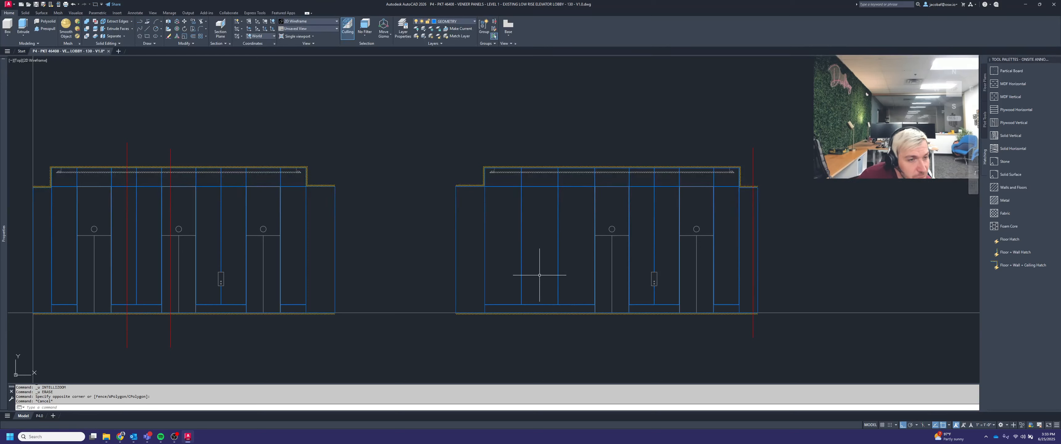
{"action": "middle_click_drag", "start_coordinate": [663, 261], "coordinate": [572, 263]}
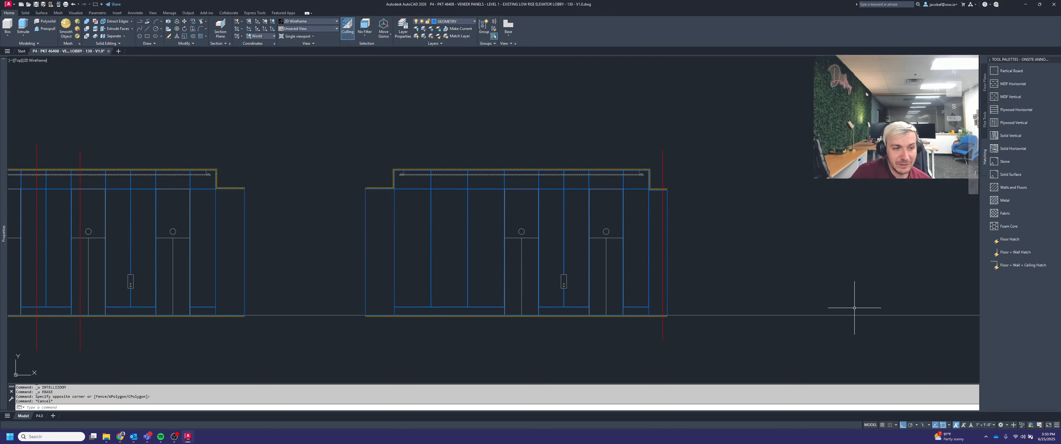
{"action": "scroll", "coordinate": [809, 251], "scroll_direction": "down", "scroll_amount": 2}
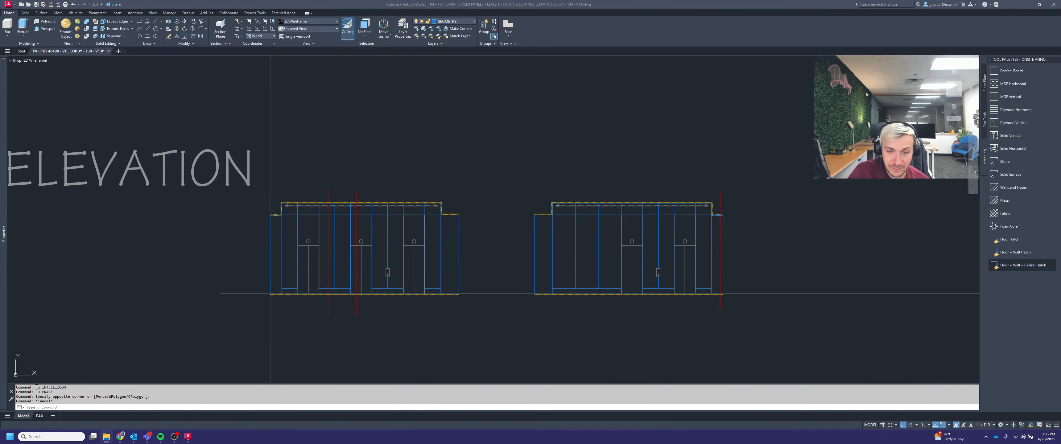
Step: Open the project's 01 - Architectural drawings folder and examine the Level 01 construction plan preview around the elevator lobbies
{"action": "left_click_drag", "start_coordinate": [1060, 305], "coordinate": [389, 1]}
{"action": "left_click", "coordinate": [129, 64]}
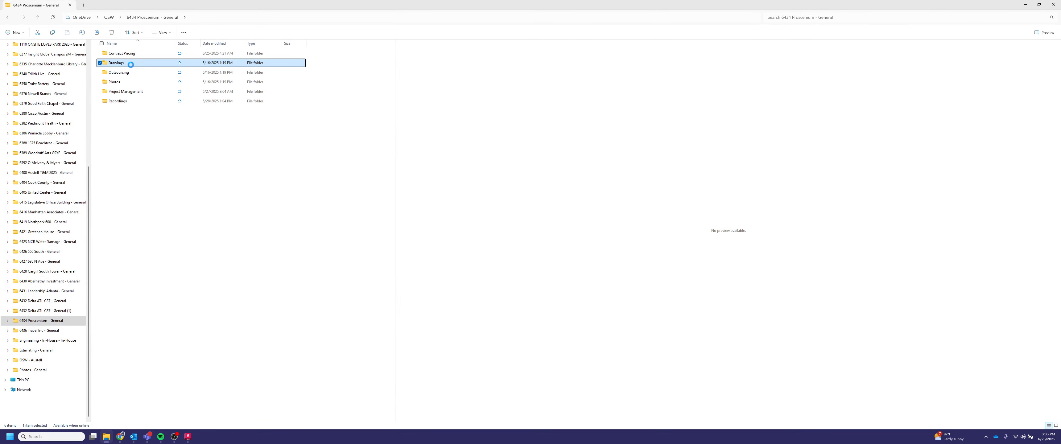
{"action": "double_click", "coordinate": [131, 64]}
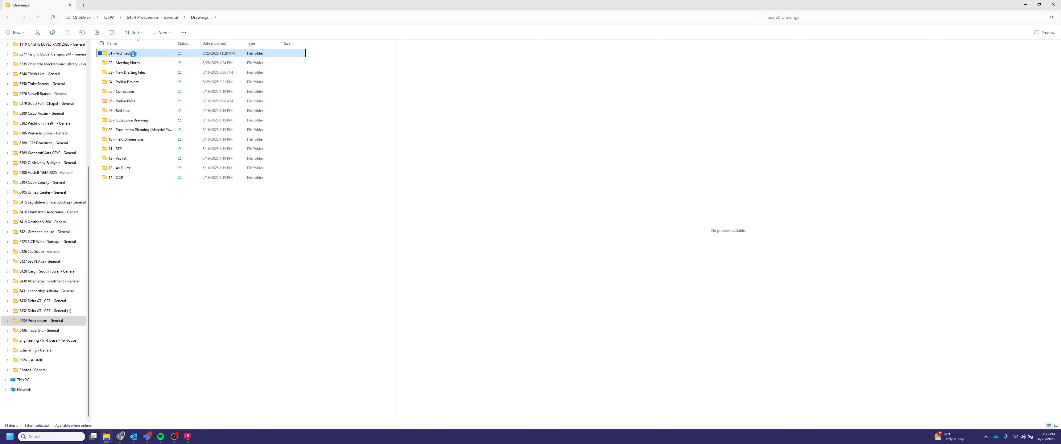
{"action": "double_click", "coordinate": [134, 54]}
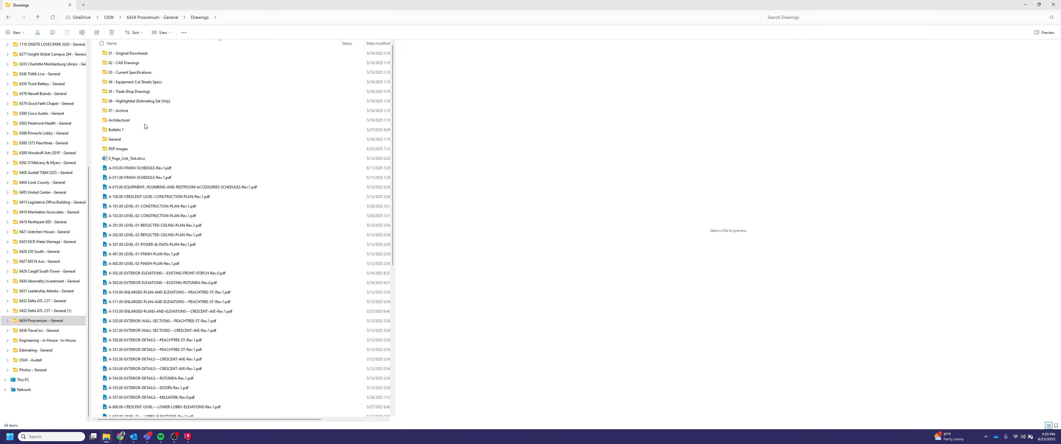
{"action": "left_click", "coordinate": [178, 209]}
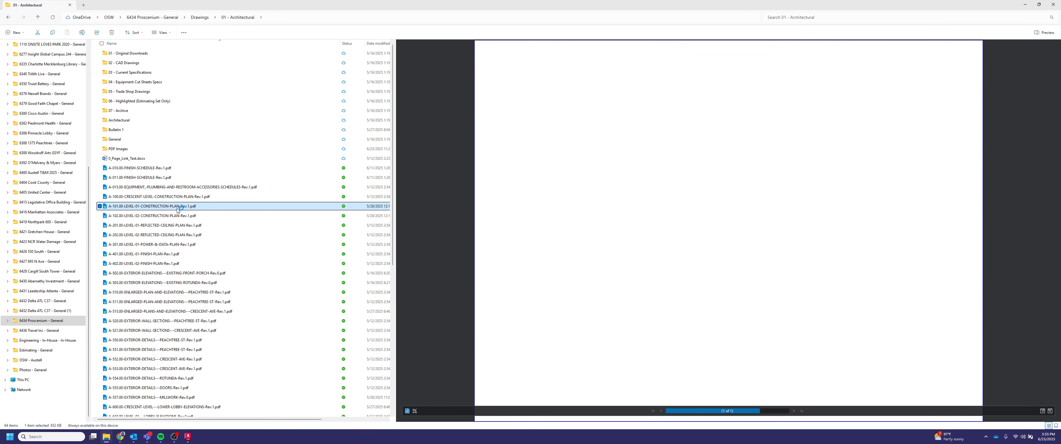
{"action": "scroll", "coordinate": [736, 168], "scroll_direction": "up", "scroll_amount": 5}
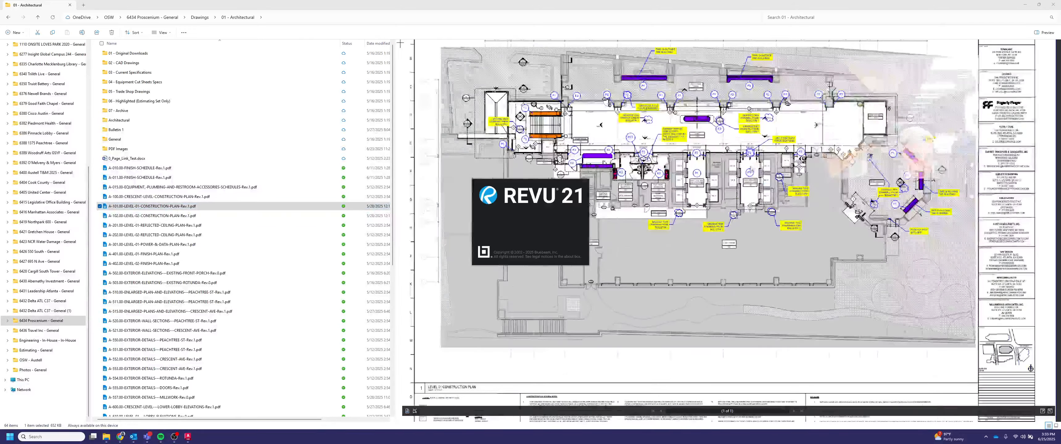
{"action": "middle_click_drag", "start_coordinate": [670, 289], "coordinate": [690, 307]}
{"action": "scroll", "coordinate": [690, 308], "scroll_direction": "up", "scroll_amount": 2}
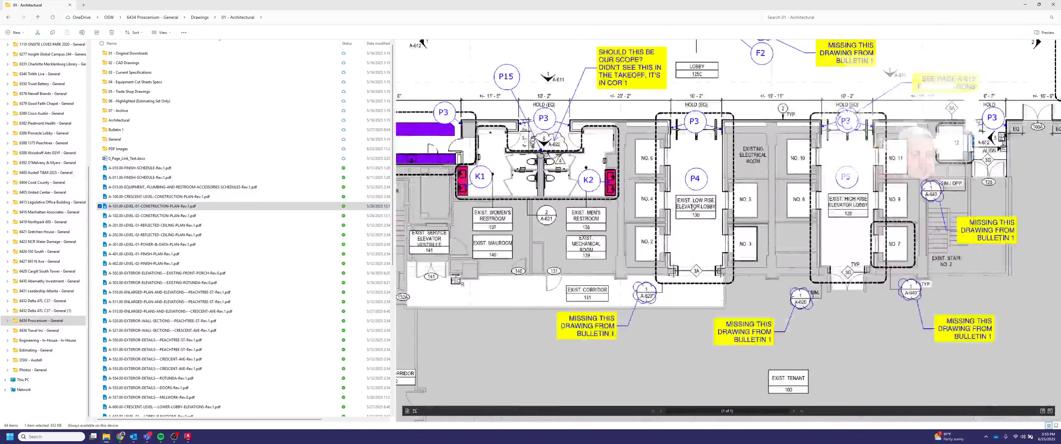
{"action": "scroll", "coordinate": [668, 300], "scroll_direction": "up", "scroll_amount": 1}
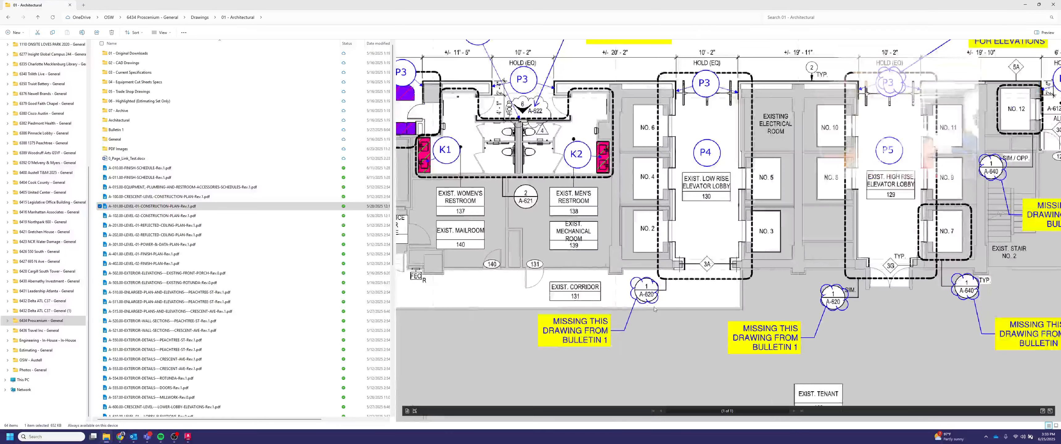
{"action": "scroll", "coordinate": [177, 330], "scroll_direction": "down", "scroll_amount": 2}
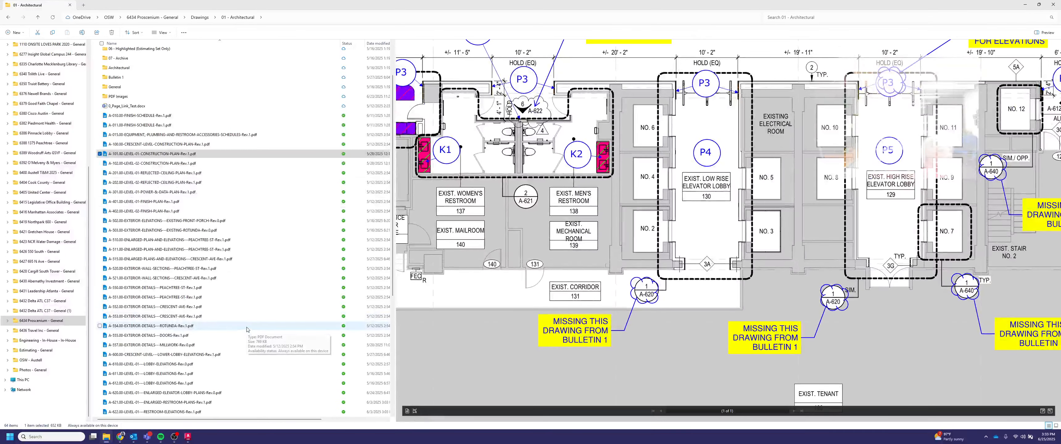
Step: Open the Level 01 enlarged elevator lobby plans PDF and examine its elevations, RCP and construction plan
{"action": "left_click", "coordinate": [148, 394]}
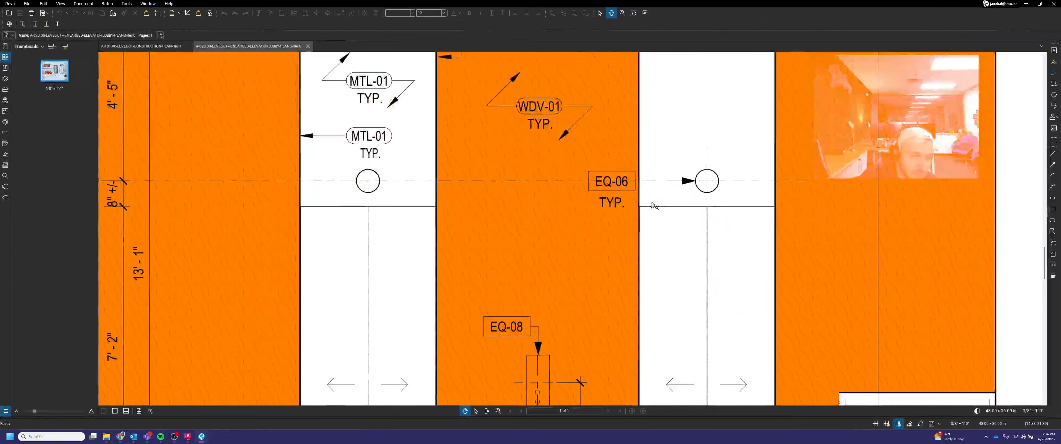
{"action": "scroll", "coordinate": [640, 219], "scroll_direction": "down", "scroll_amount": 7}
{"action": "scroll", "coordinate": [644, 224], "scroll_direction": "down", "scroll_amount": 6}
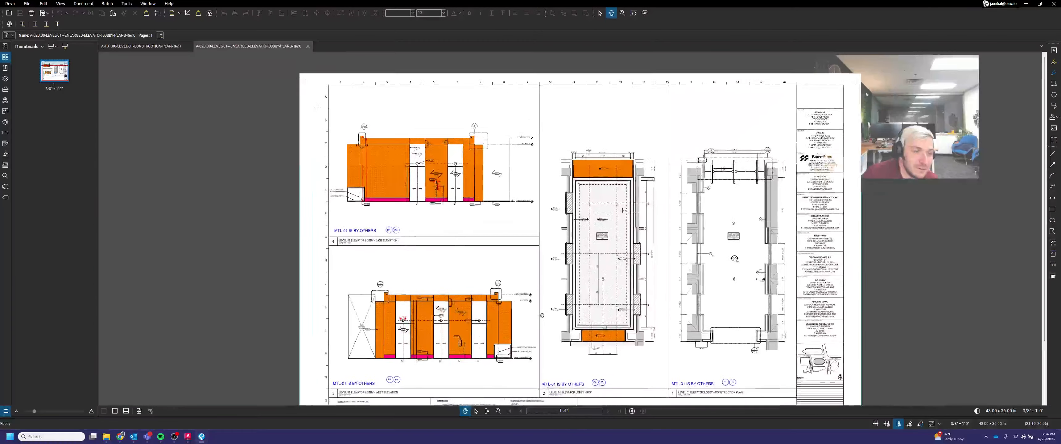
{"action": "scroll", "coordinate": [642, 276], "scroll_direction": "up", "scroll_amount": 1}
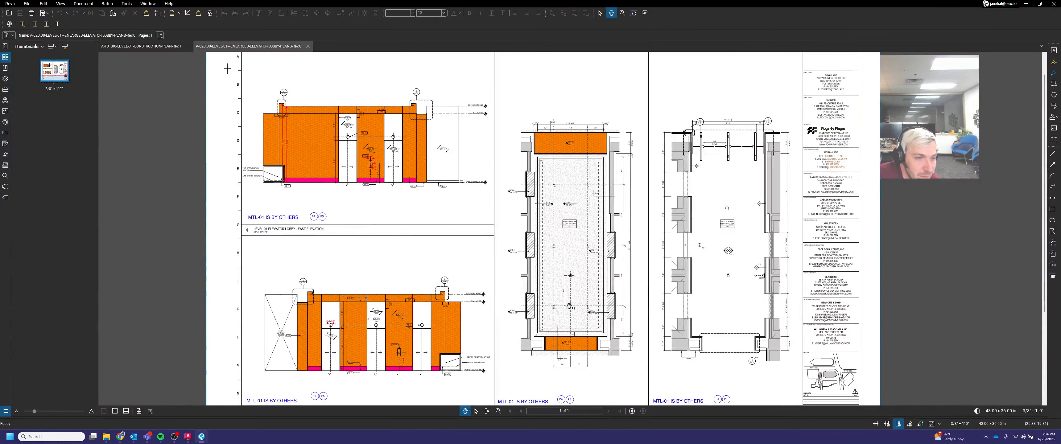
{"action": "scroll", "coordinate": [626, 200], "scroll_direction": "up", "scroll_amount": 3}
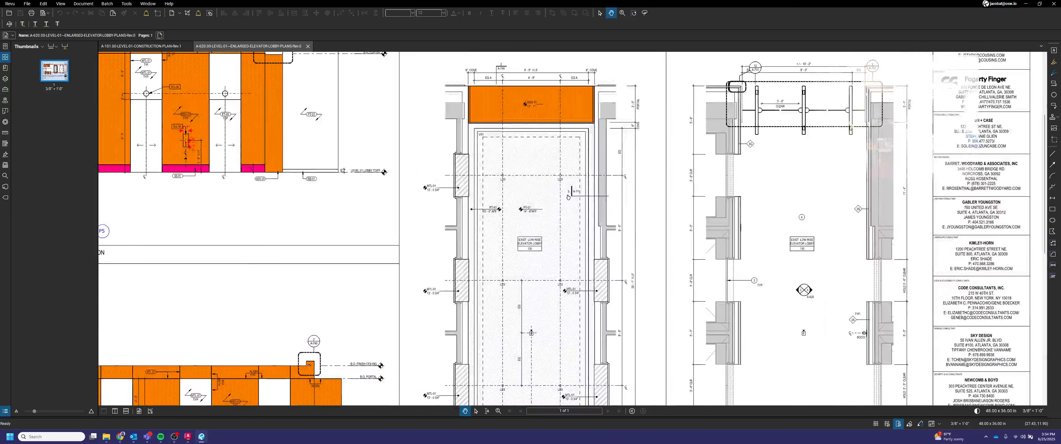
{"action": "scroll", "coordinate": [569, 196], "scroll_direction": "down", "scroll_amount": 4}
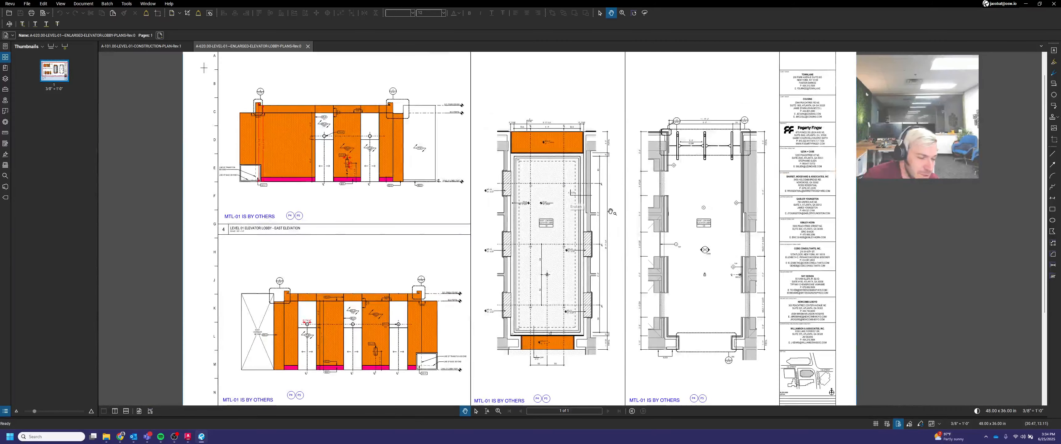
{"action": "scroll", "coordinate": [447, 328], "scroll_direction": "up", "scroll_amount": 3}
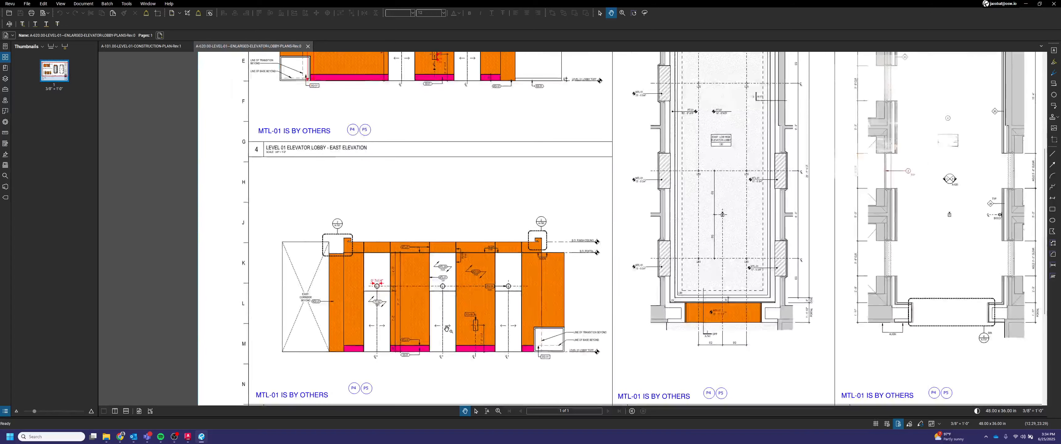
{"action": "left_click_drag", "start_coordinate": [567, 309], "coordinate": [546, 307]}
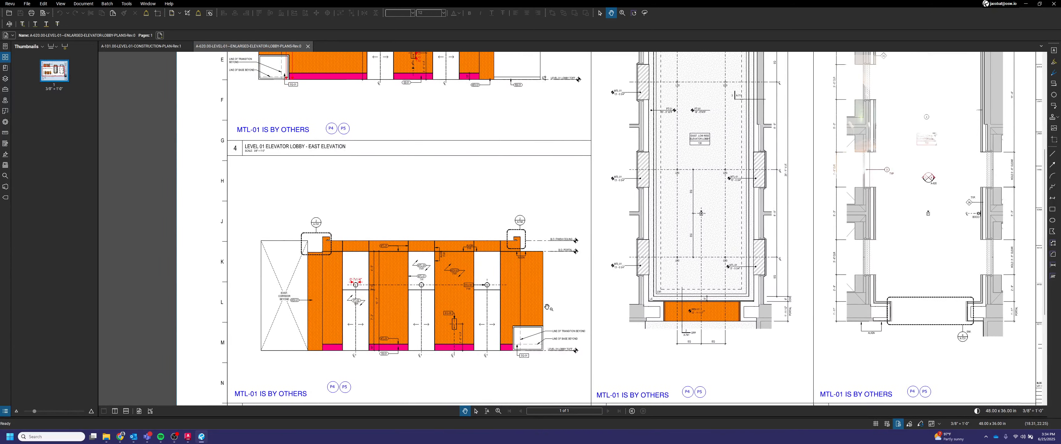
{"action": "left_click_drag", "start_coordinate": [660, 337], "coordinate": [604, 320]}
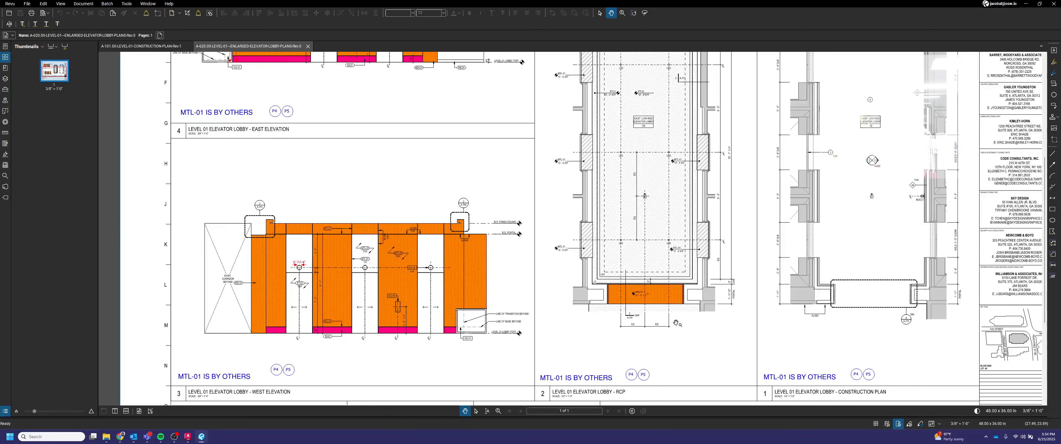
{"action": "scroll", "coordinate": [327, 216], "scroll_direction": "down", "scroll_amount": 5, "text": "ctrl"}
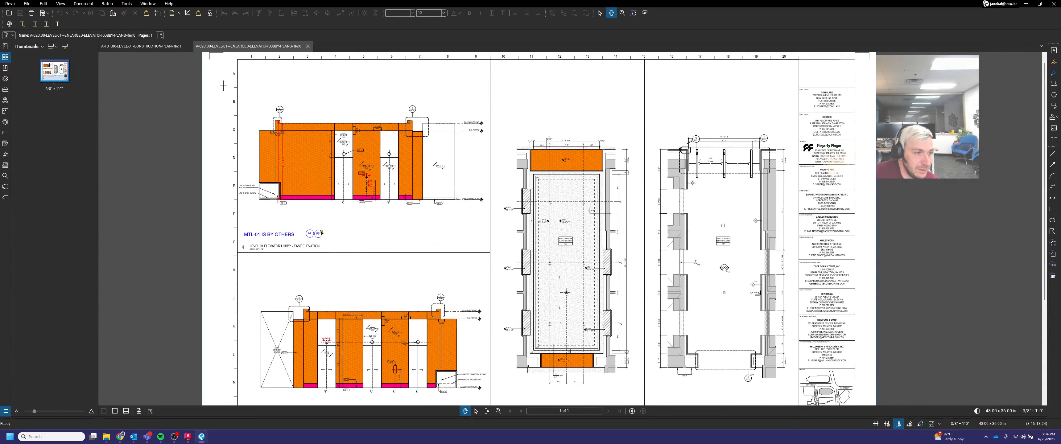
Step: Copy a panel tag onto the RCP's upper orange veneer band and relabel it P3
{"action": "left_click", "coordinate": [321, 234]}
{"action": "key", "text": "ctrl+c"}
{"action": "key", "text": "ctrl+v"}
{"action": "scroll", "coordinate": [562, 166], "scroll_direction": "up", "scroll_amount": 3, "text": "ctrl"}
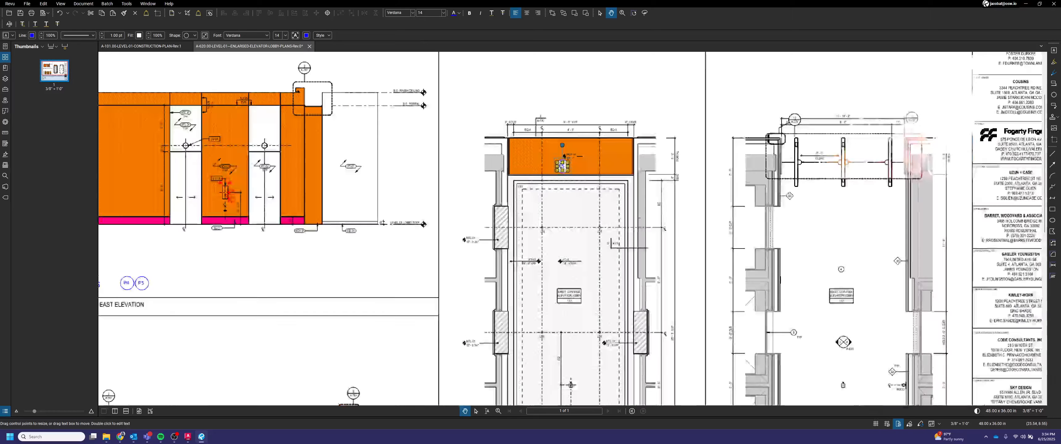
{"action": "double_click", "coordinate": [562, 166]}
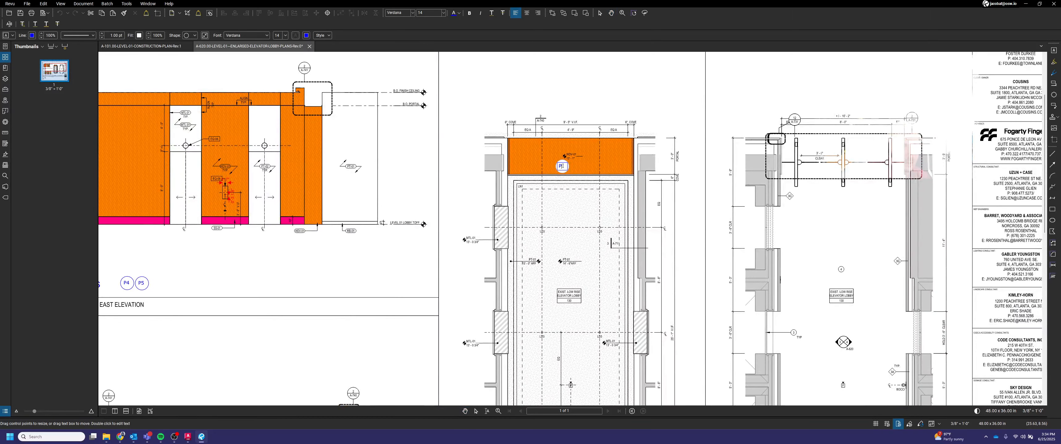
{"action": "type", "text": "3"}
{"action": "key", "text": "Escape"}
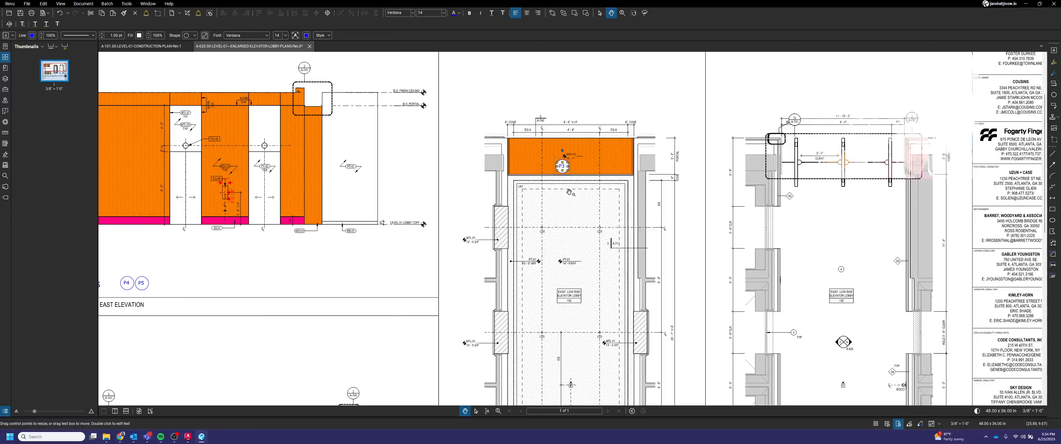
{"action": "scroll", "coordinate": [563, 166], "scroll_direction": "up", "scroll_amount": 1, "text": "ctrl"}
{"action": "left_click_drag", "start_coordinate": [567, 171], "coordinate": [577, 143]}
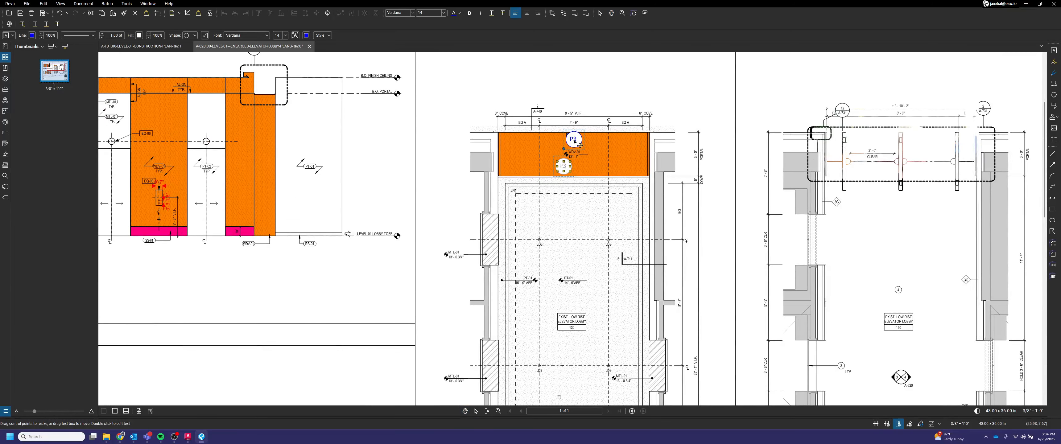
Step: Paste another panel tag onto the RCP's lower orange veneer band and relabel it P4
{"action": "scroll", "coordinate": [621, 149], "scroll_direction": "down", "scroll_amount": 4}
{"action": "scroll", "coordinate": [604, 310], "scroll_direction": "up", "scroll_amount": 4}
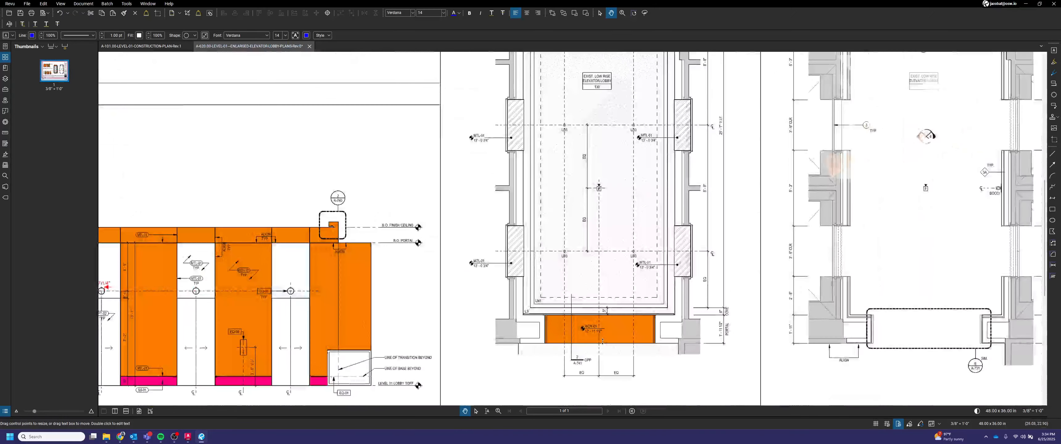
{"action": "key", "text": "ctrl+v"}
{"action": "scroll", "coordinate": [607, 338], "scroll_direction": "up", "scroll_amount": 4}
{"action": "left_click_drag", "start_coordinate": [612, 338], "coordinate": [634, 326]}
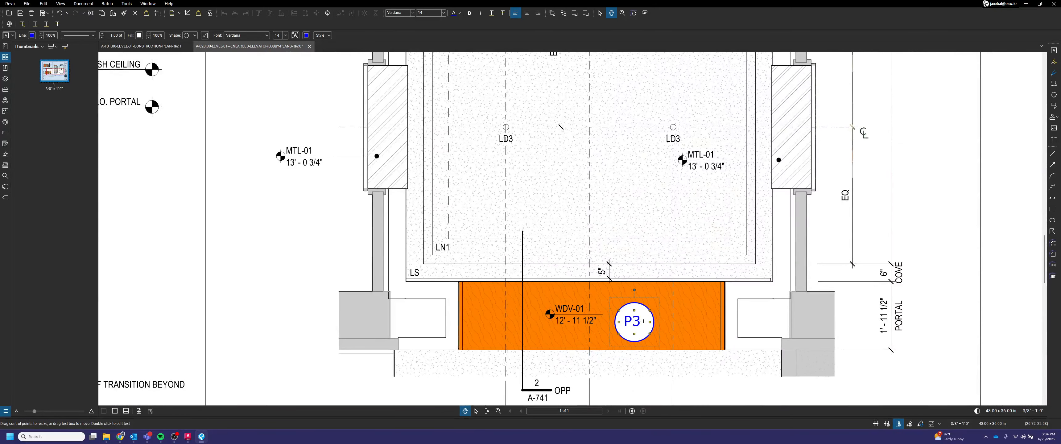
{"action": "double_click", "coordinate": [643, 322]}
{"action": "type", "text": "P"}
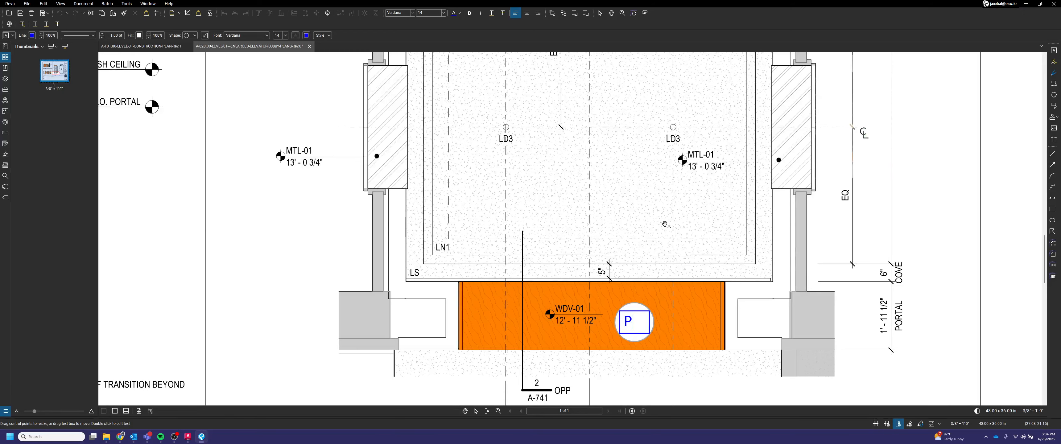
{"action": "scroll", "coordinate": [665, 224], "scroll_direction": "down", "scroll_amount": 5}
{"action": "scroll", "coordinate": [664, 224], "scroll_direction": "up", "scroll_amount": 1}
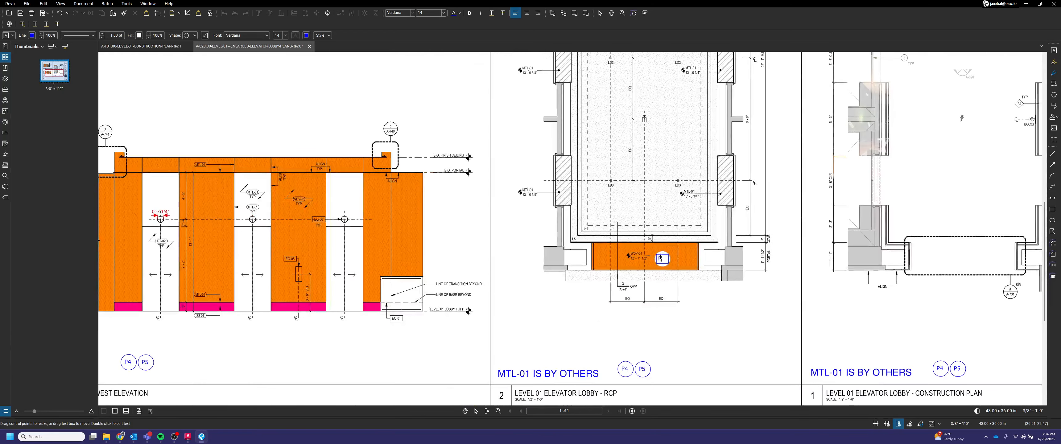
Step: Duplicate the P4 tag beside itself on the lower band, relabel it P5, and align the two tags
{"action": "left_click", "coordinate": [671, 251]}
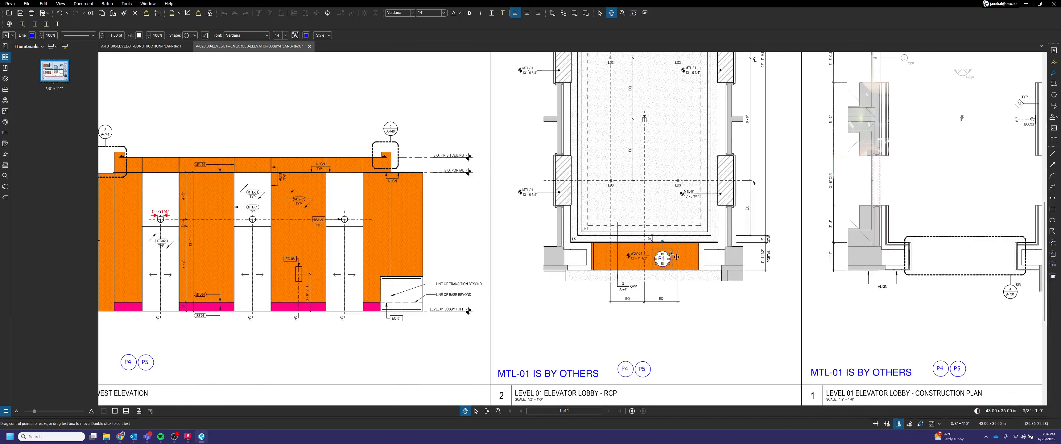
{"action": "key", "text": "ctrl+c"}
{"action": "scroll", "coordinate": [676, 255], "scroll_direction": "up", "scroll_amount": 5}
{"action": "key", "text": "ctrl+v"}
{"action": "left_click_drag", "start_coordinate": [678, 232], "coordinate": [692, 267]}
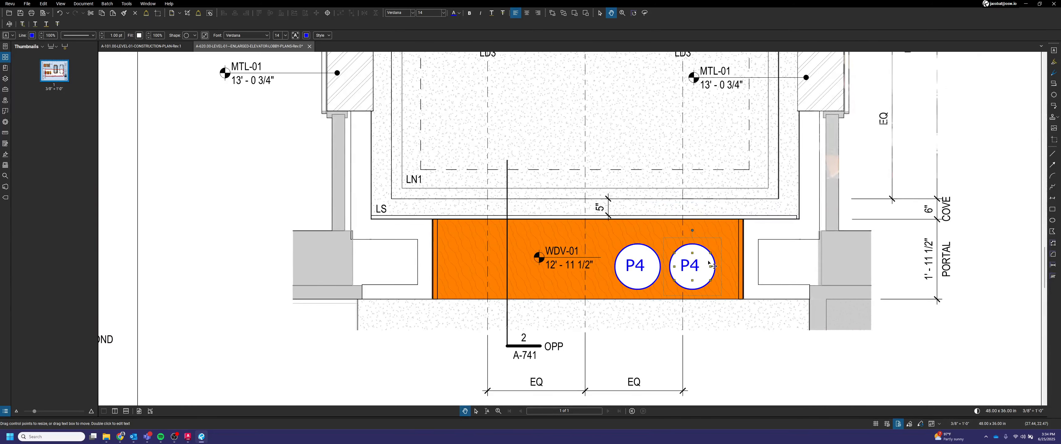
{"action": "double_click", "coordinate": [693, 264]}
{"action": "type", "text": "P5"}
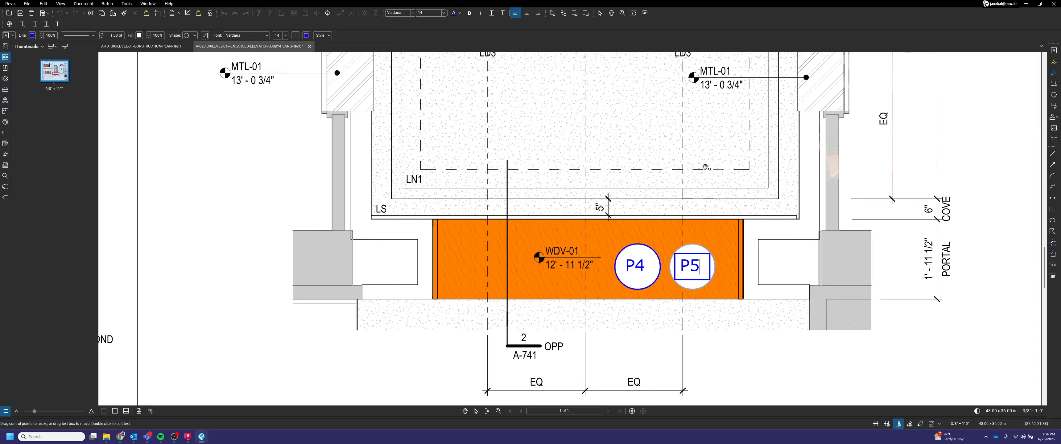
{"action": "key", "text": "Escape"}
{"action": "scroll", "coordinate": [702, 177], "scroll_direction": "down", "scroll_amount": 2}
{"action": "middle_click_drag", "start_coordinate": [692, 202], "coordinate": [686, 232]}
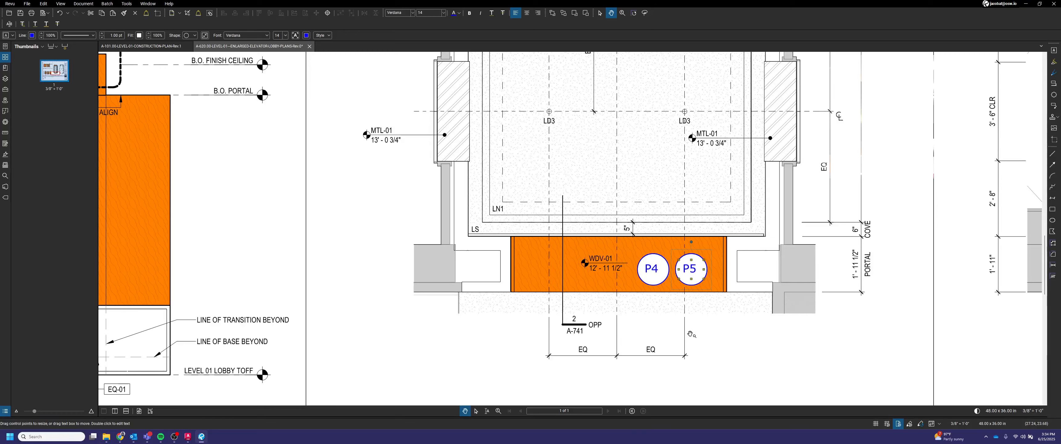
{"action": "middle_click_drag", "start_coordinate": [690, 335], "coordinate": [650, 337]}
{"action": "scroll", "coordinate": [572, 297], "scroll_direction": "up", "scroll_amount": 1}
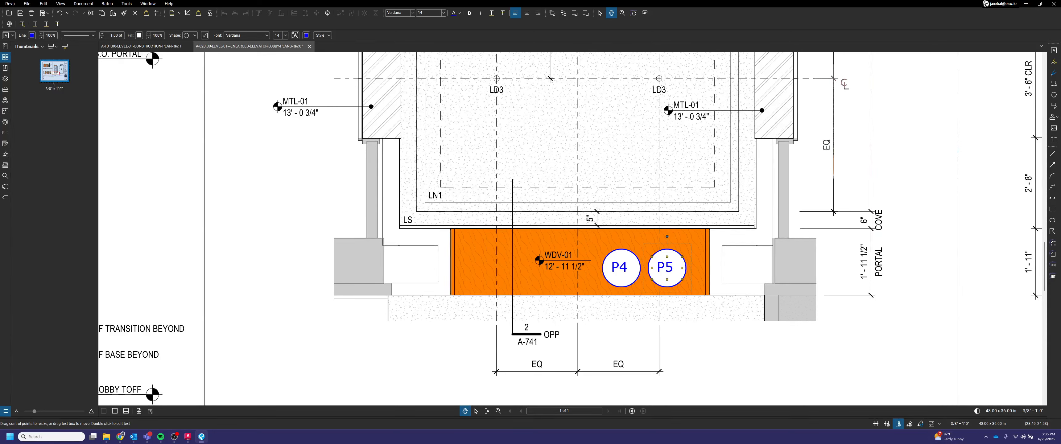
Step: Open the A-741.00 typical ceiling details sheet from the architectural folder and view it
{"action": "key", "text": "alt+Tab"}
{"action": "scroll", "coordinate": [195, 377], "scroll_direction": "down", "scroll_amount": 6}
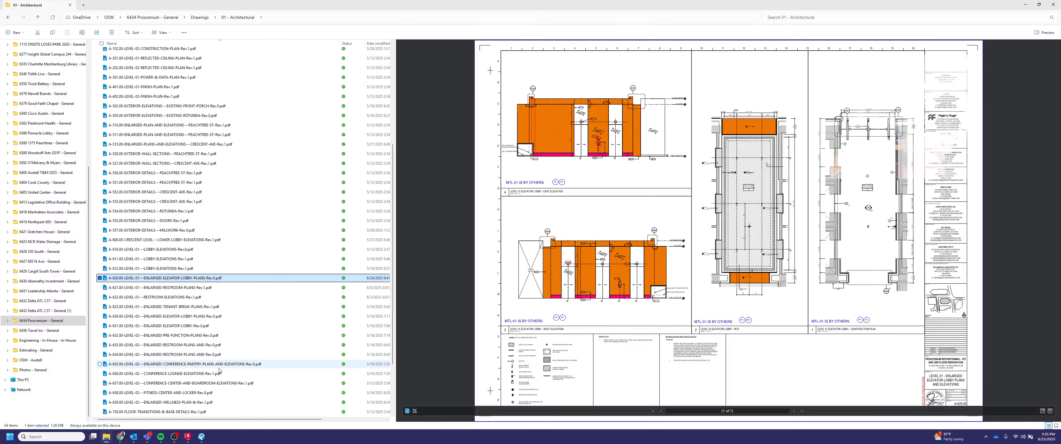
{"action": "left_click", "coordinate": [167, 364]}
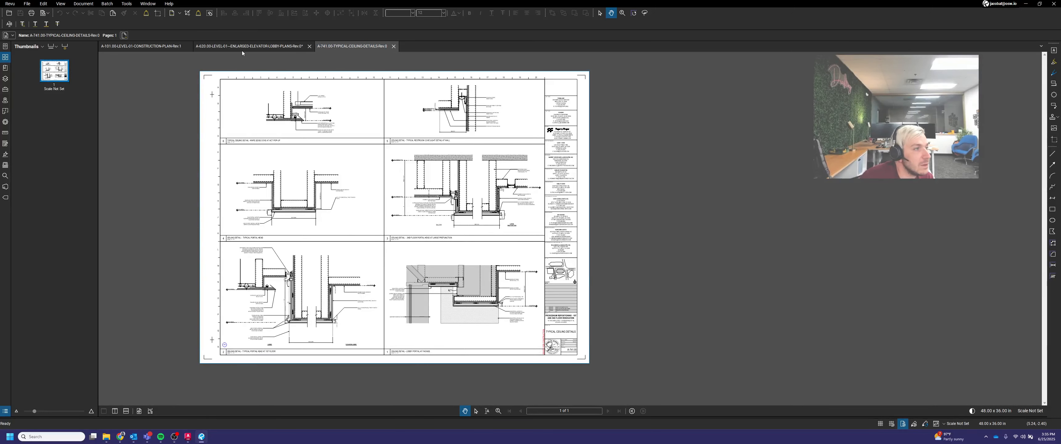
{"action": "left_click", "coordinate": [243, 46]}
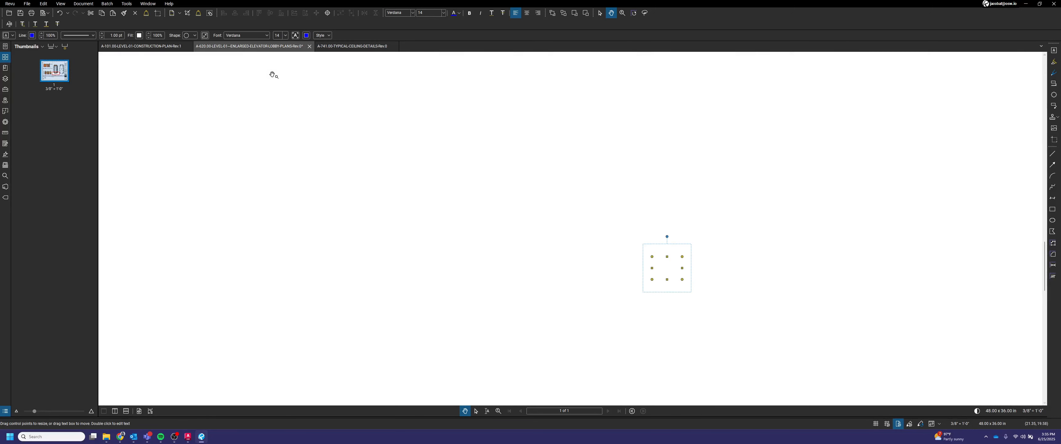
{"action": "left_click", "coordinate": [332, 48]}
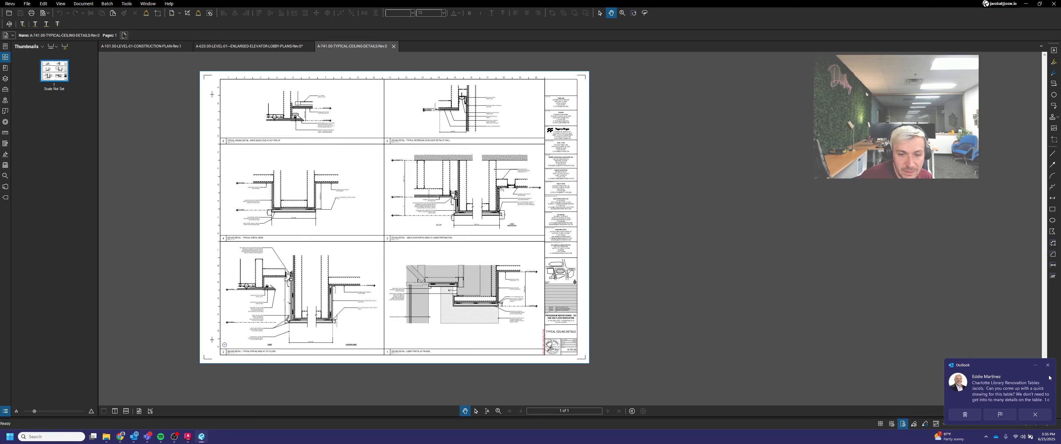
{"action": "left_click", "coordinate": [1047, 365]}
{"action": "scroll", "coordinate": [373, 191], "scroll_direction": "up", "scroll_amount": 1}
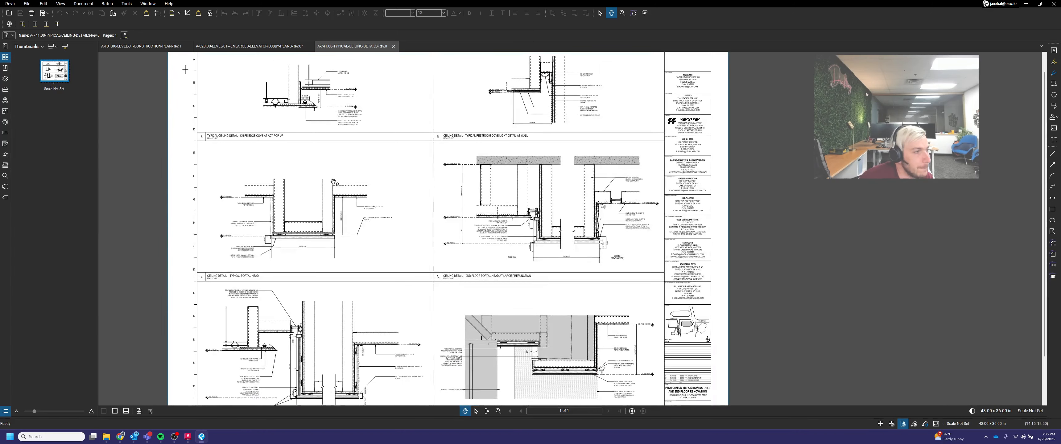
Step: Examine the typical portal head at 1st floor detail and compare it with the enlarged elevator lobby plan tags
{"action": "scroll", "coordinate": [373, 190], "scroll_direction": "up", "scroll_amount": 1}
{"action": "left_click_drag", "start_coordinate": [414, 269], "coordinate": [431, 237]}
{"action": "scroll", "coordinate": [272, 360], "scroll_direction": "up", "scroll_amount": 4}
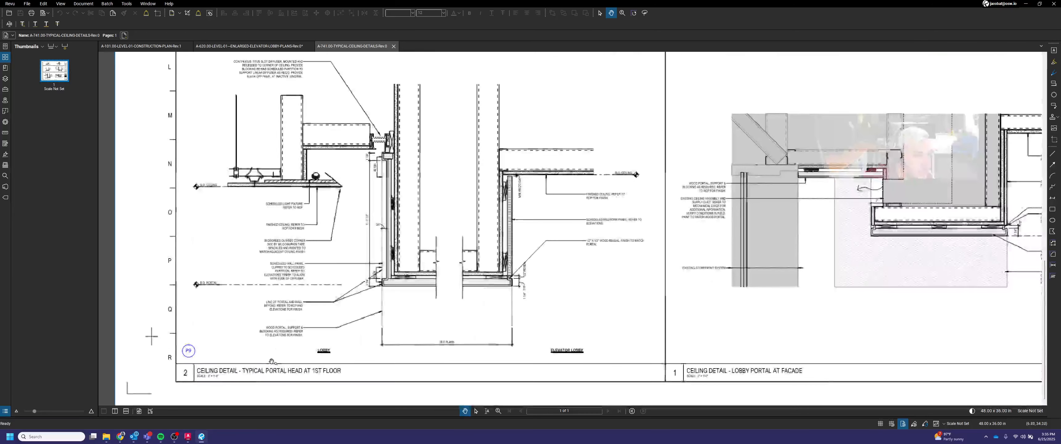
{"action": "left_click_drag", "start_coordinate": [296, 339], "coordinate": [428, 331]}
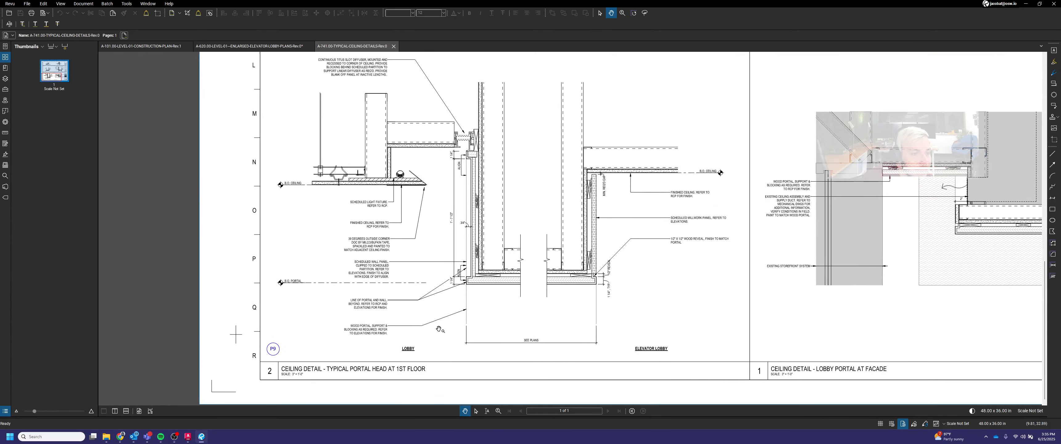
{"action": "left_click", "coordinate": [276, 44]}
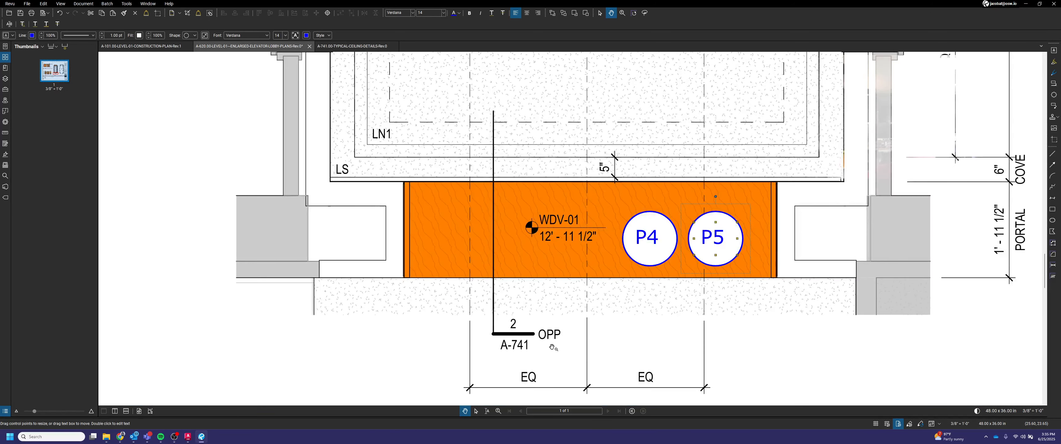
{"action": "left_click", "coordinate": [556, 346]}
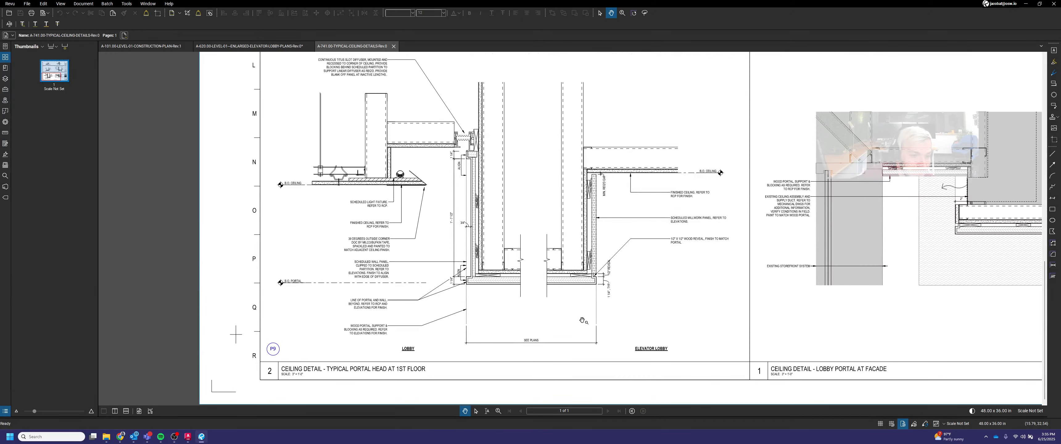
Step: Review the typical ceiling details sheet, focusing on the typical portal head detail 4 and its wood portal
{"action": "scroll", "coordinate": [585, 311], "scroll_direction": "down", "scroll_amount": 1}
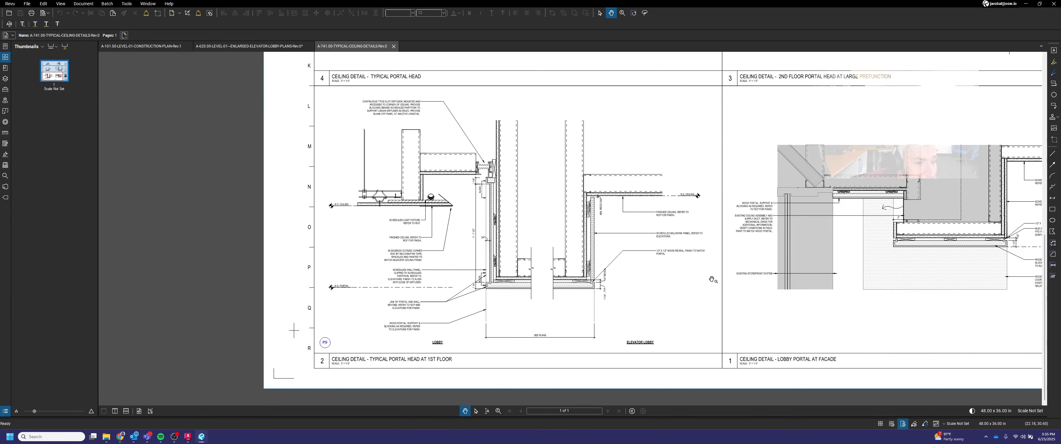
{"action": "scroll", "coordinate": [711, 280], "scroll_direction": "down", "scroll_amount": 3}
{"action": "scroll", "coordinate": [564, 288], "scroll_direction": "up", "scroll_amount": 5}
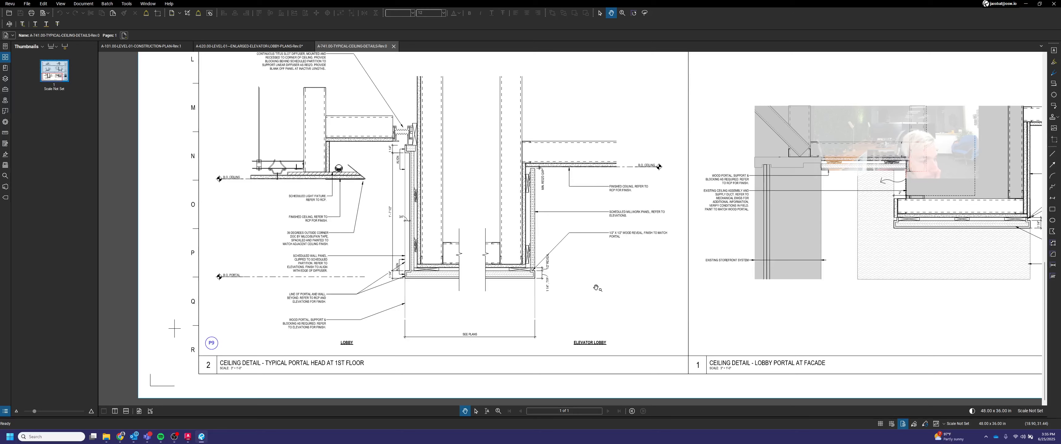
{"action": "scroll", "coordinate": [596, 288], "scroll_direction": "down", "scroll_amount": 3}
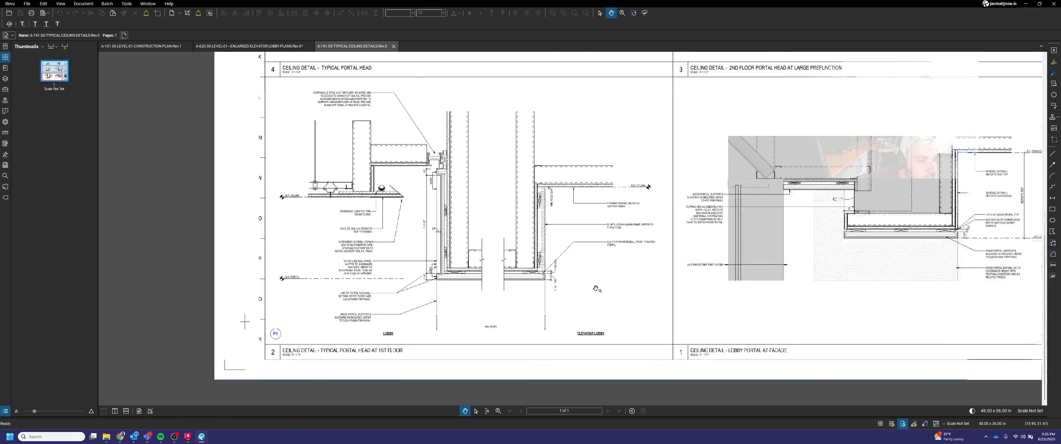
{"action": "scroll", "coordinate": [565, 295], "scroll_direction": "up", "scroll_amount": 1}
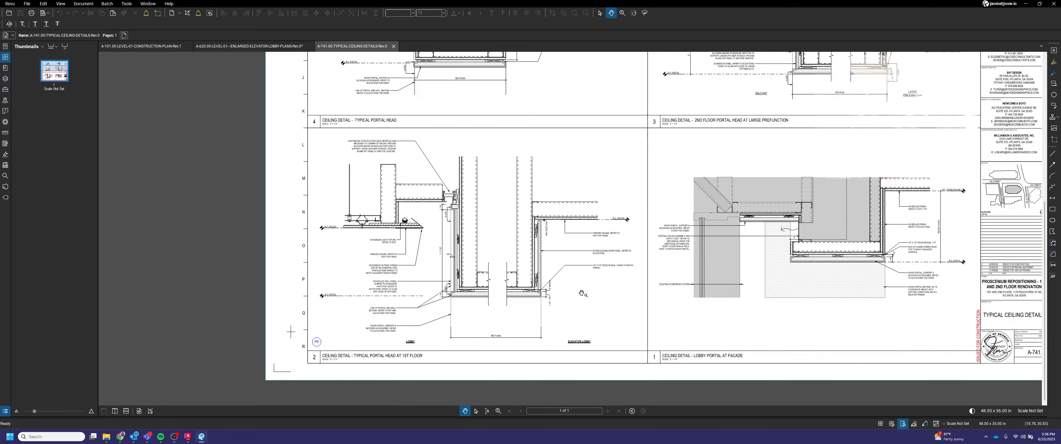
{"action": "scroll", "coordinate": [582, 293], "scroll_direction": "down", "scroll_amount": 3}
{"action": "left_click_drag", "start_coordinate": [618, 234], "coordinate": [610, 292]}
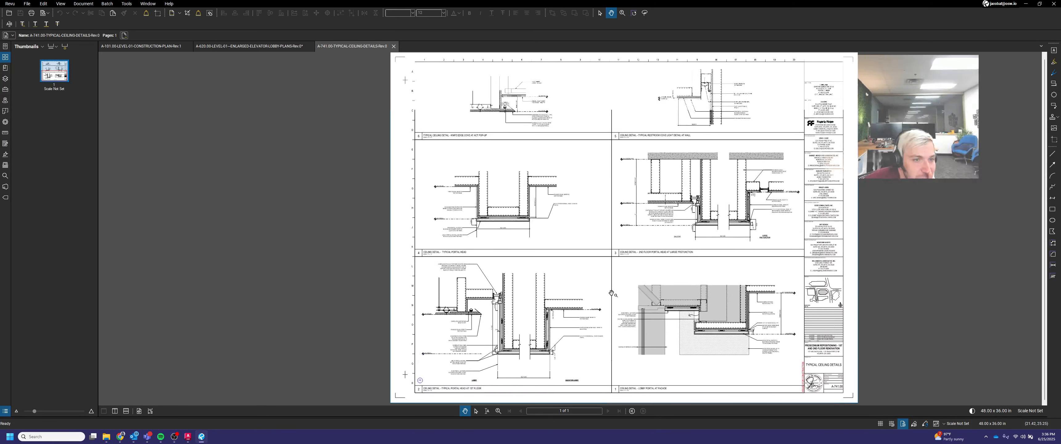
{"action": "scroll", "coordinate": [744, 205], "scroll_direction": "up", "scroll_amount": 2}
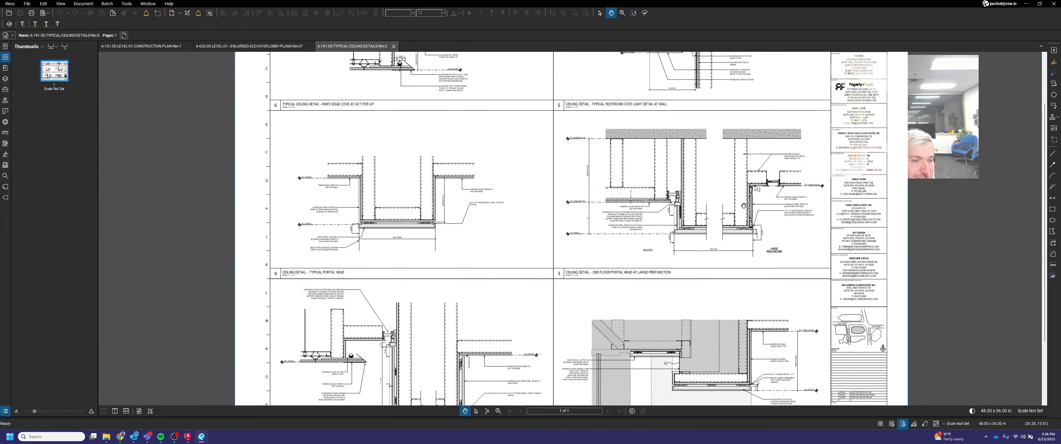
{"action": "scroll", "coordinate": [744, 207], "scroll_direction": "up", "scroll_amount": 2}
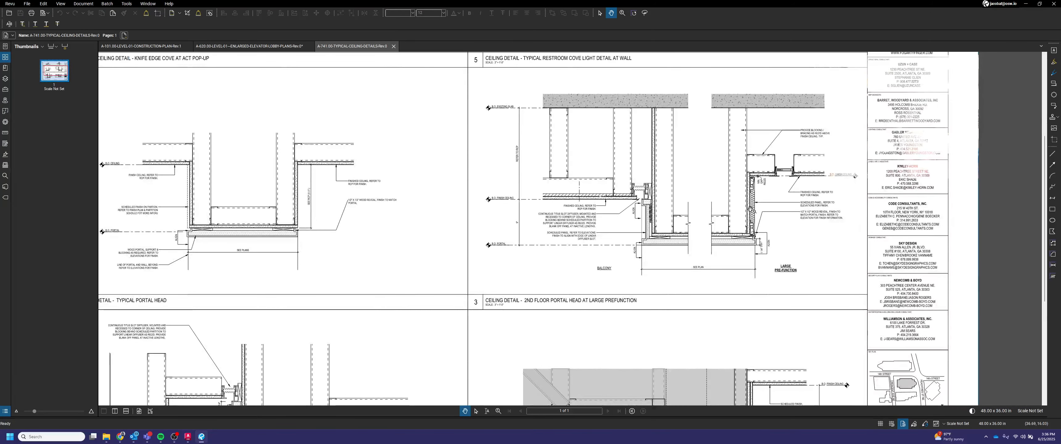
{"action": "scroll", "coordinate": [784, 212], "scroll_direction": "down", "scroll_amount": 3}
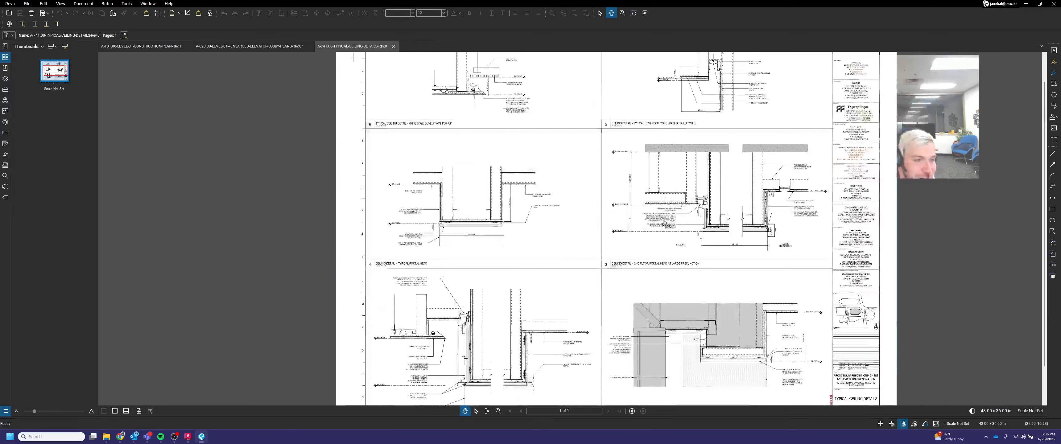
{"action": "left_click_drag", "start_coordinate": [547, 240], "coordinate": [570, 303]}
{"action": "scroll", "coordinate": [415, 319], "scroll_direction": "up", "scroll_amount": 3}
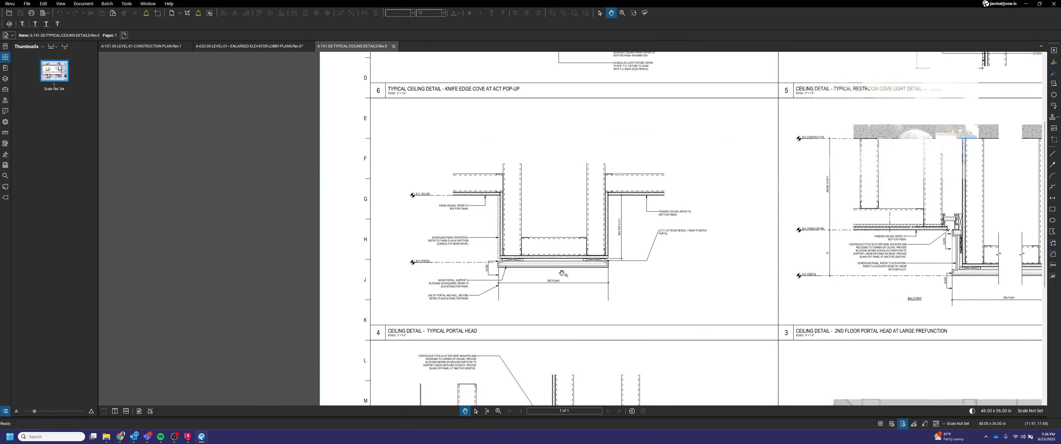
{"action": "scroll", "coordinate": [562, 273], "scroll_direction": "down", "scroll_amount": 3}
{"action": "scroll", "coordinate": [589, 264], "scroll_direction": "up", "scroll_amount": 4}
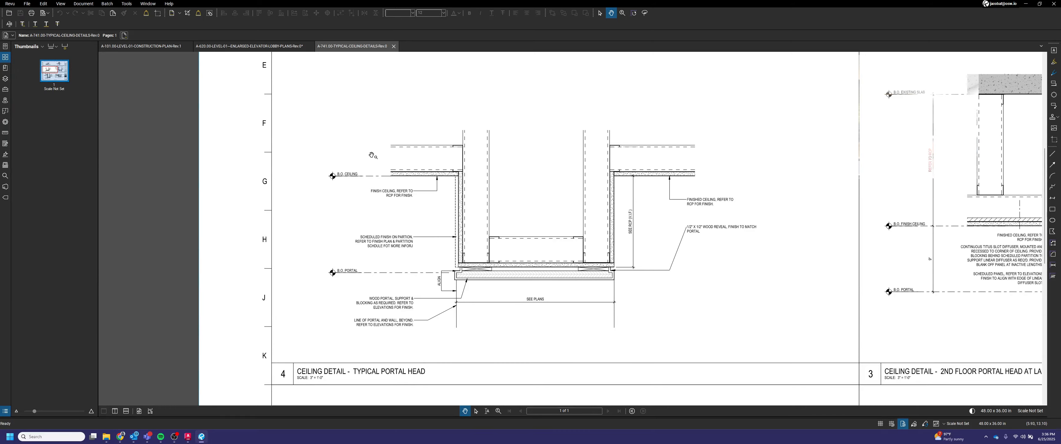
{"action": "scroll", "coordinate": [447, 180], "scroll_direction": "down", "scroll_amount": 5}
{"action": "left_click_drag", "start_coordinate": [469, 273], "coordinate": [476, 122]}
{"action": "scroll", "coordinate": [457, 267], "scroll_direction": "up", "scroll_amount": 3}
{"action": "left_click_drag", "start_coordinate": [514, 197], "coordinate": [496, 310]}
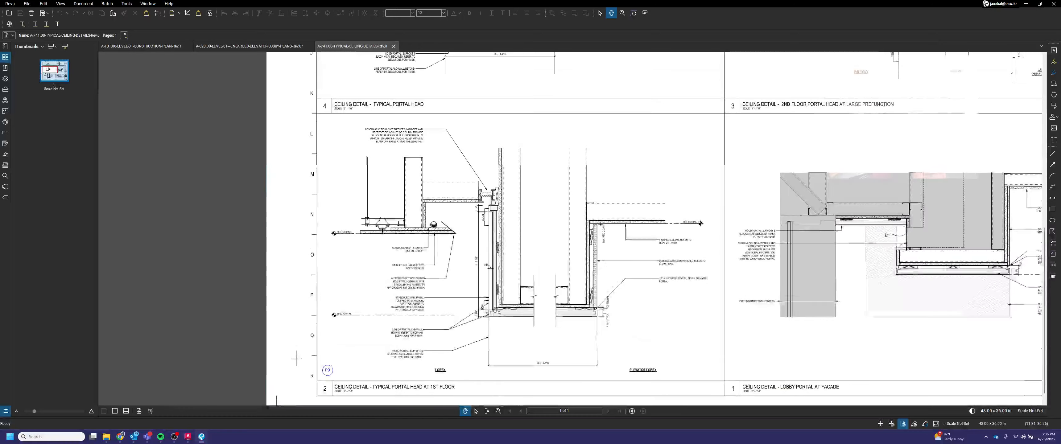
{"action": "scroll", "coordinate": [543, 311], "scroll_direction": "up", "scroll_amount": 2}
{"action": "scroll", "coordinate": [556, 311], "scroll_direction": "down", "scroll_amount": 1}
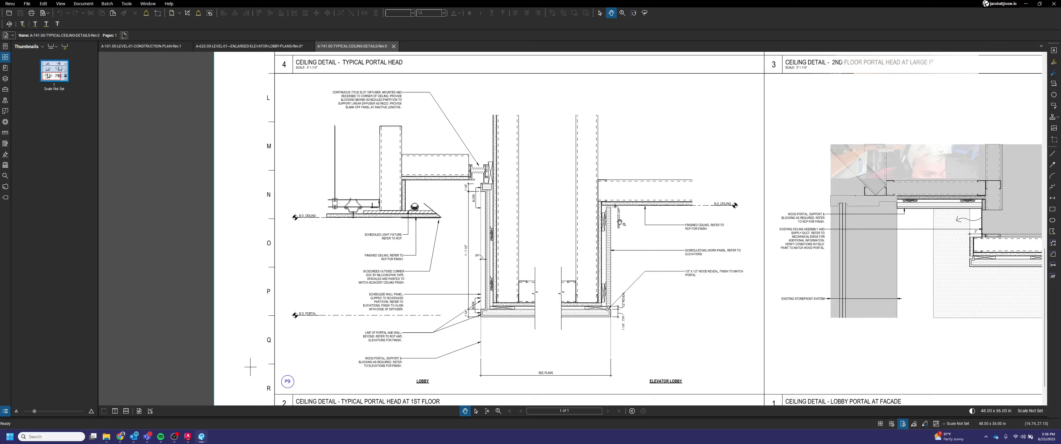
{"action": "scroll", "coordinate": [616, 290], "scroll_direction": "down", "scroll_amount": 4}
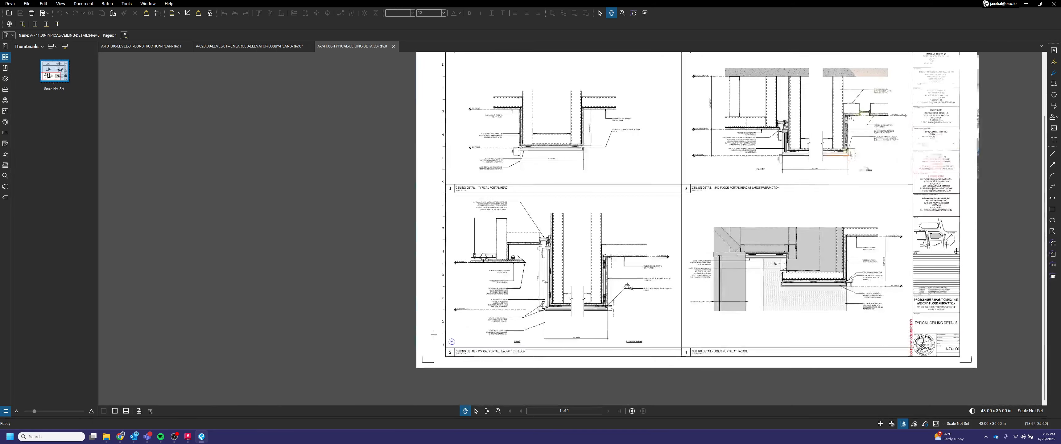
{"action": "scroll", "coordinate": [584, 256], "scroll_direction": "up", "scroll_amount": 2}
{"action": "scroll", "coordinate": [585, 256], "scroll_direction": "up", "scroll_amount": 3}
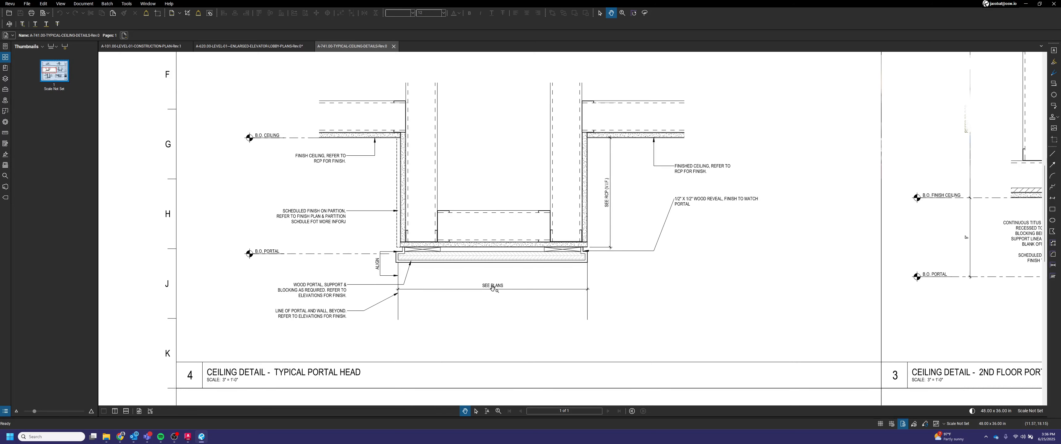
{"action": "scroll", "coordinate": [492, 289], "scroll_direction": "down", "scroll_amount": 1}
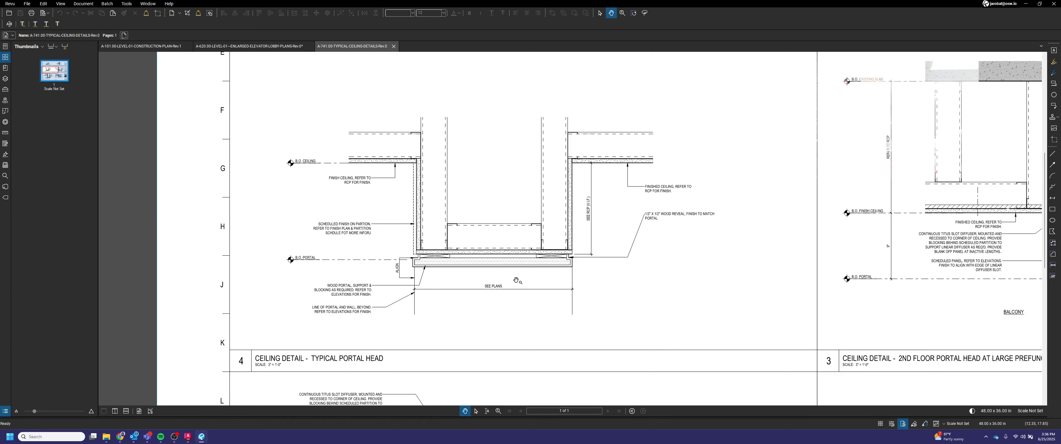
{"action": "scroll", "coordinate": [524, 278], "scroll_direction": "up", "scroll_amount": 2}
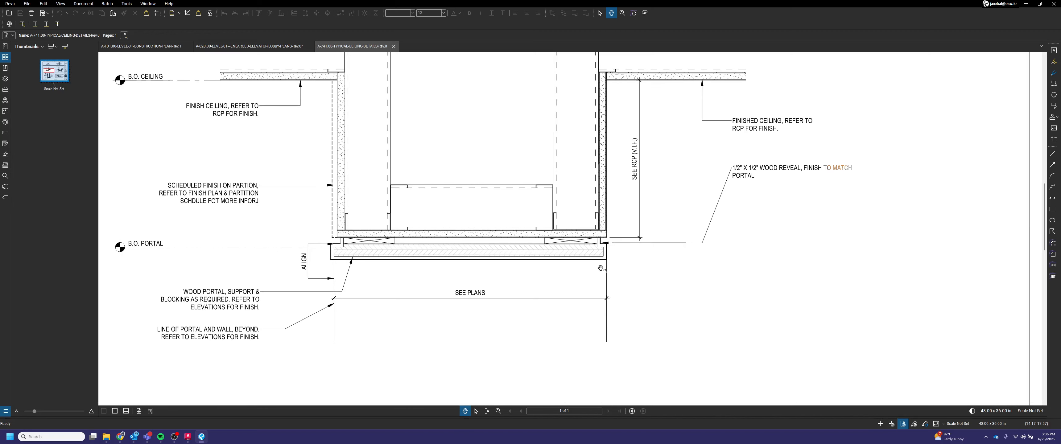
{"action": "left_click_drag", "start_coordinate": [604, 267], "coordinate": [642, 282]}
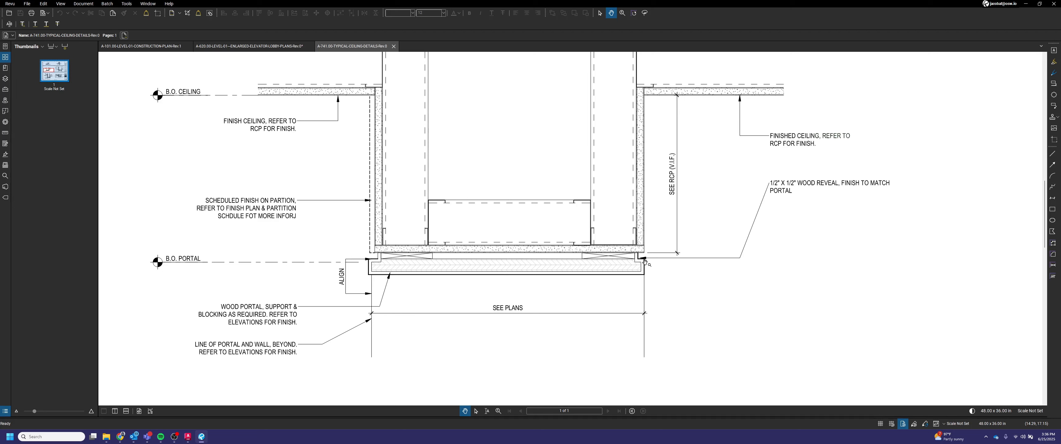
Step: Draw a polygon outlining the left end of the wood portal in the typical portal head detail
{"action": "left_click", "coordinate": [1052, 231]}
{"action": "scroll", "coordinate": [375, 269], "scroll_direction": "up", "scroll_amount": 3}
{"action": "scroll", "coordinate": [376, 268], "scroll_direction": "up", "scroll_amount": 2}
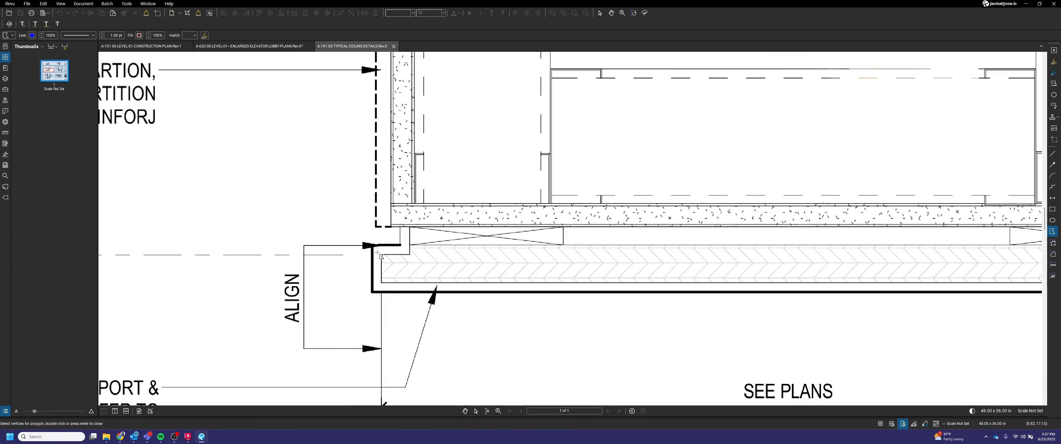
{"action": "left_click", "coordinate": [373, 244]}
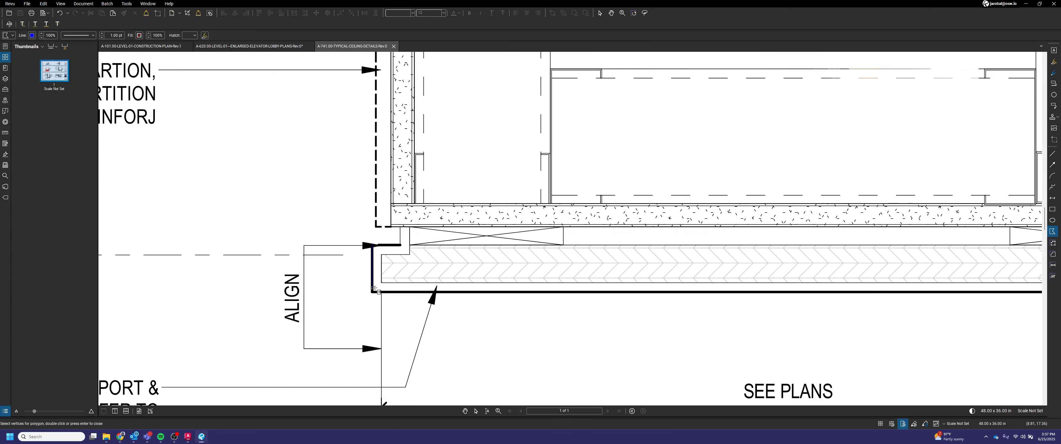
{"action": "left_click", "coordinate": [375, 291]}
{"action": "scroll", "coordinate": [392, 280], "scroll_direction": "up", "scroll_amount": 1}
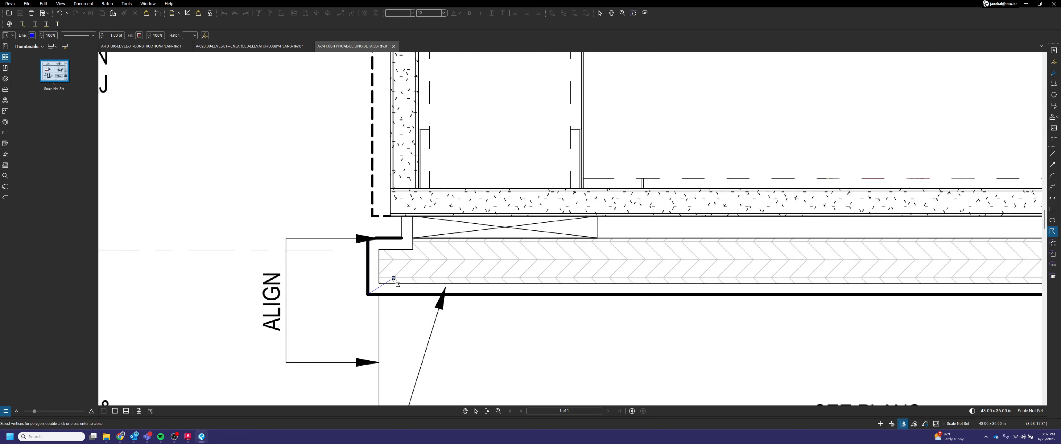
{"action": "left_click", "coordinate": [393, 278]}
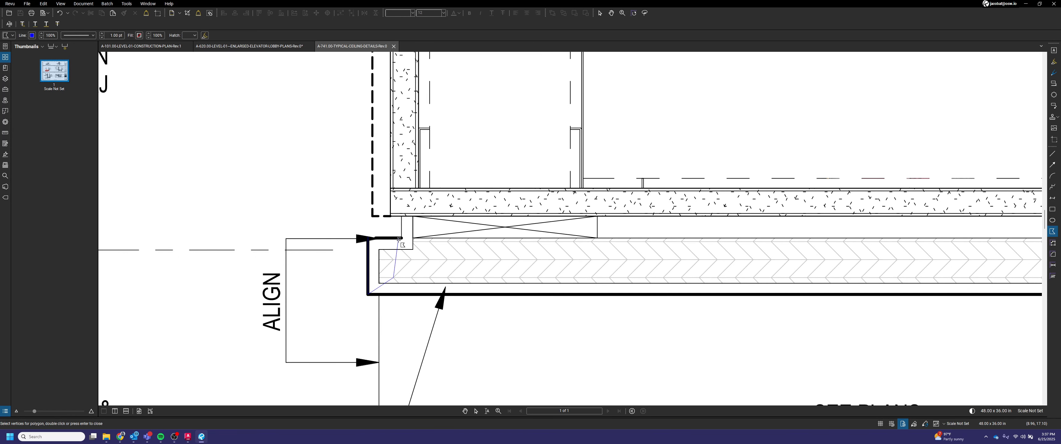
{"action": "left_click", "coordinate": [393, 238]}
{"action": "key", "text": "Return"}
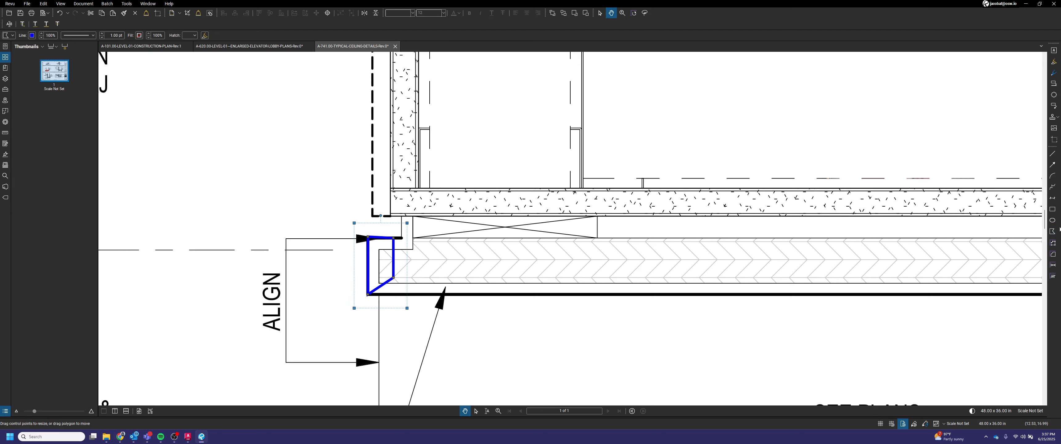
Step: Draw a polygon tracing the bottom face of the wood portal across its full width
{"action": "left_click", "coordinate": [1052, 231]}
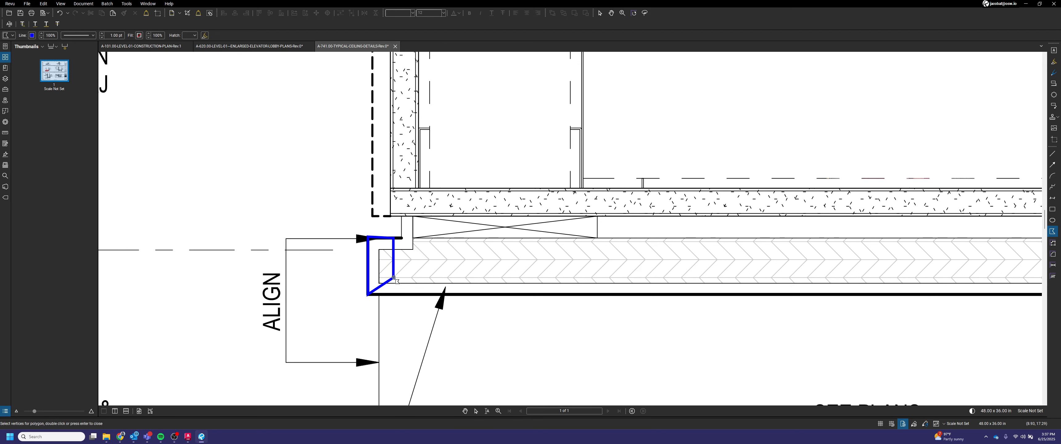
{"action": "left_click", "coordinate": [393, 278]}
{"action": "scroll", "coordinate": [394, 278], "scroll_direction": "down", "scroll_amount": 5}
{"action": "scroll", "coordinate": [848, 280], "scroll_direction": "up", "scroll_amount": 3}
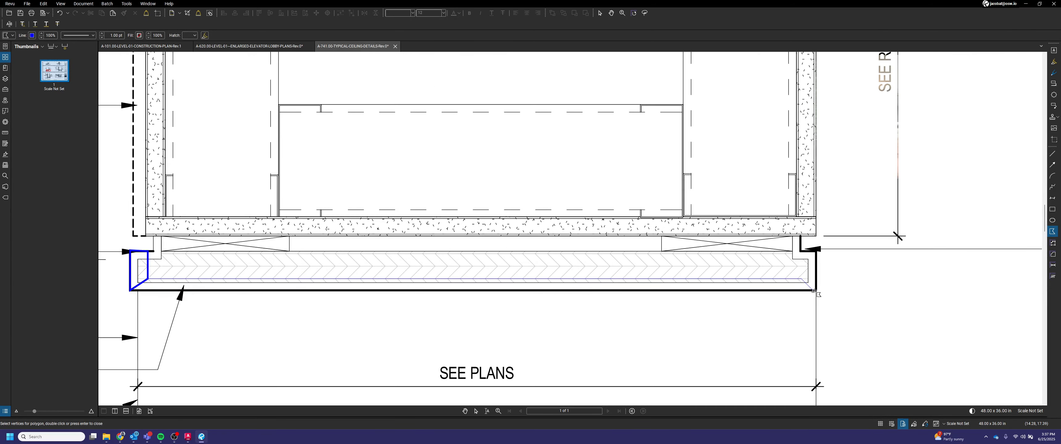
{"action": "left_click", "coordinate": [816, 290]}
{"action": "scroll", "coordinate": [816, 291], "scroll_direction": "down", "scroll_amount": 4}
{"action": "scroll", "coordinate": [436, 294], "scroll_direction": "up", "scroll_amount": 4}
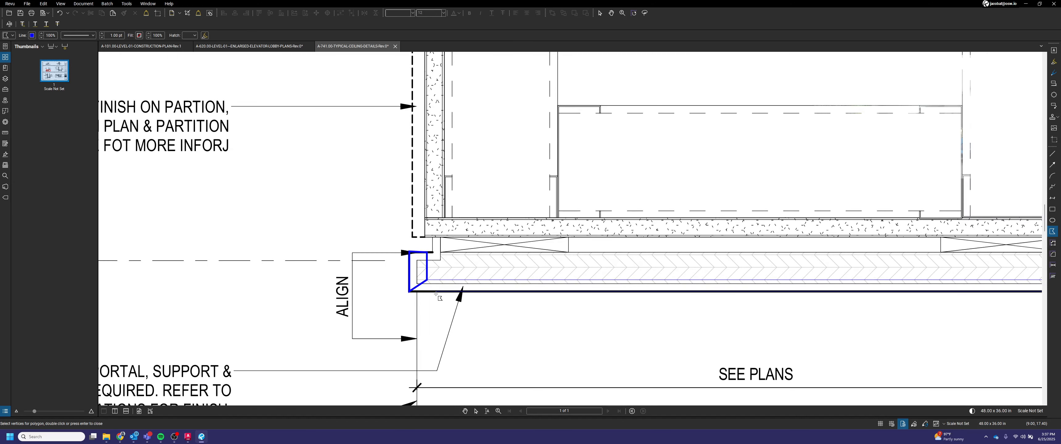
{"action": "double_click", "coordinate": [408, 291]}
{"action": "scroll", "coordinate": [409, 292], "scroll_direction": "down", "scroll_amount": 4}
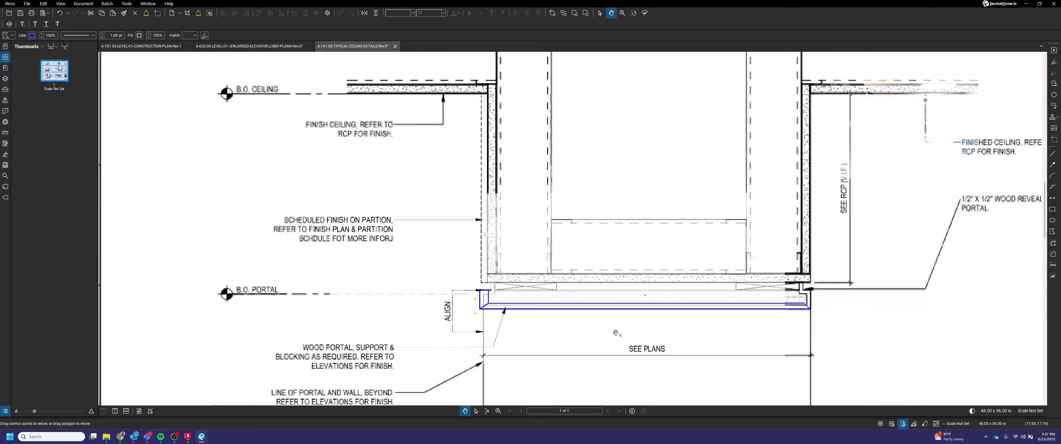
{"action": "scroll", "coordinate": [656, 352], "scroll_direction": "up", "scroll_amount": 4}
{"action": "scroll", "coordinate": [702, 350], "scroll_direction": "up", "scroll_amount": 1}
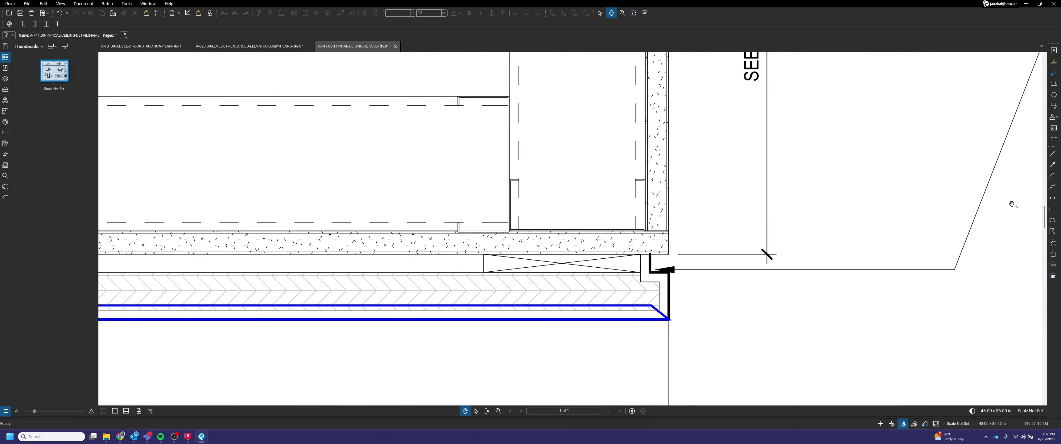
Step: Draw a polygon outlining the right end of the wood portal up to the reveal
{"action": "left_click", "coordinate": [1052, 231]}
{"action": "scroll", "coordinate": [664, 304], "scroll_direction": "up", "scroll_amount": 3}
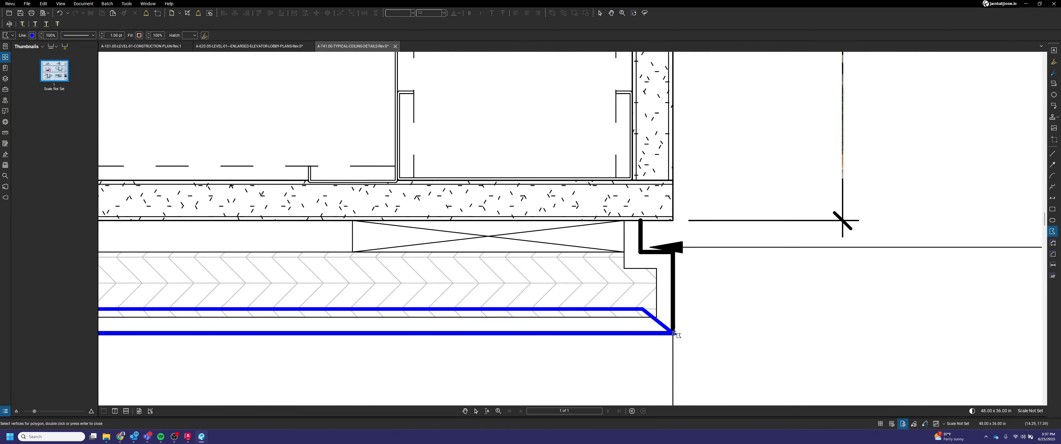
{"action": "double_click", "coordinate": [669, 319]}
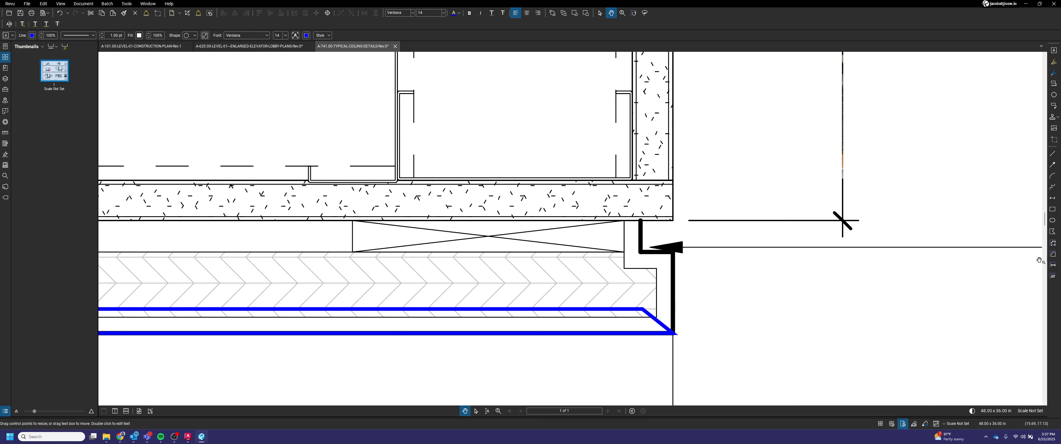
{"action": "left_click", "coordinate": [1052, 230]}
{"action": "left_click", "coordinate": [674, 332]}
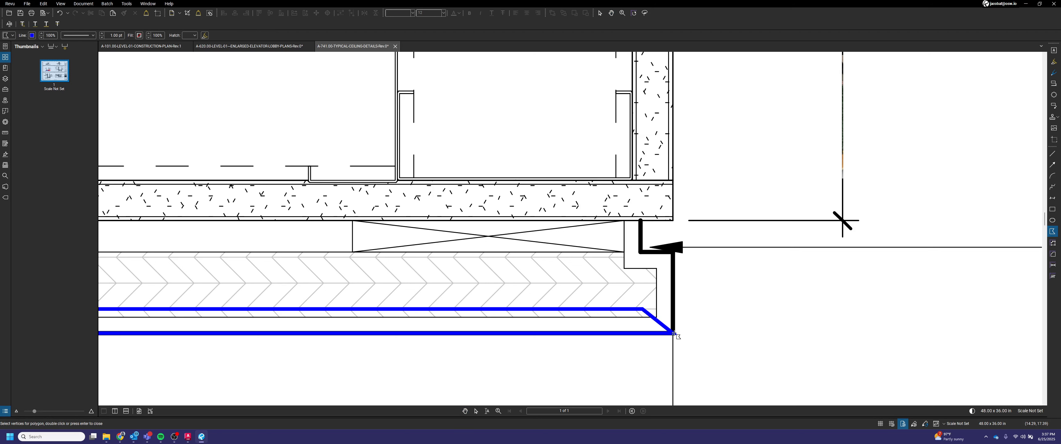
{"action": "left_click", "coordinate": [673, 252]}
{"action": "left_click", "coordinate": [645, 253]}
{"action": "left_click", "coordinate": [644, 308]}
{"action": "key", "text": "Return"}
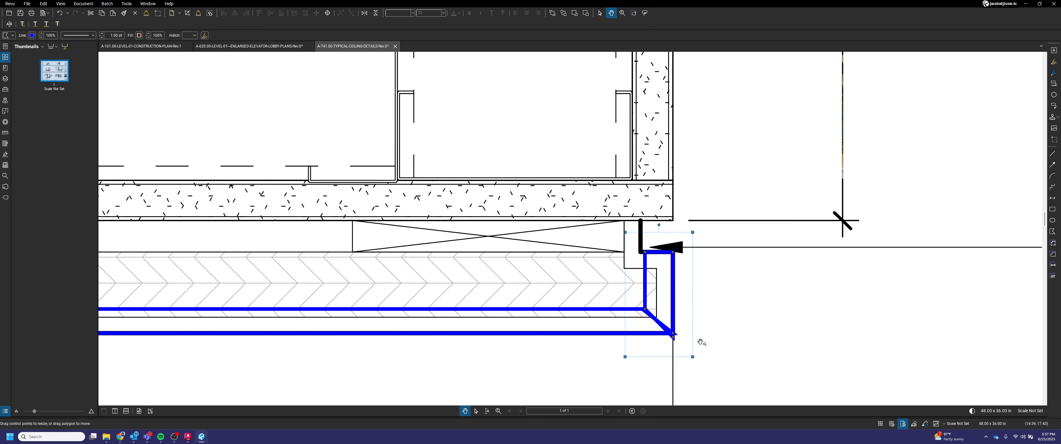
Step: Draw a rectangle over the blocking space above the wood portal, trimming its ends inside the portal ends
{"action": "scroll", "coordinate": [745, 292], "scroll_direction": "down", "scroll_amount": 5}
{"action": "scroll", "coordinate": [752, 275], "scroll_direction": "down", "scroll_amount": 3}
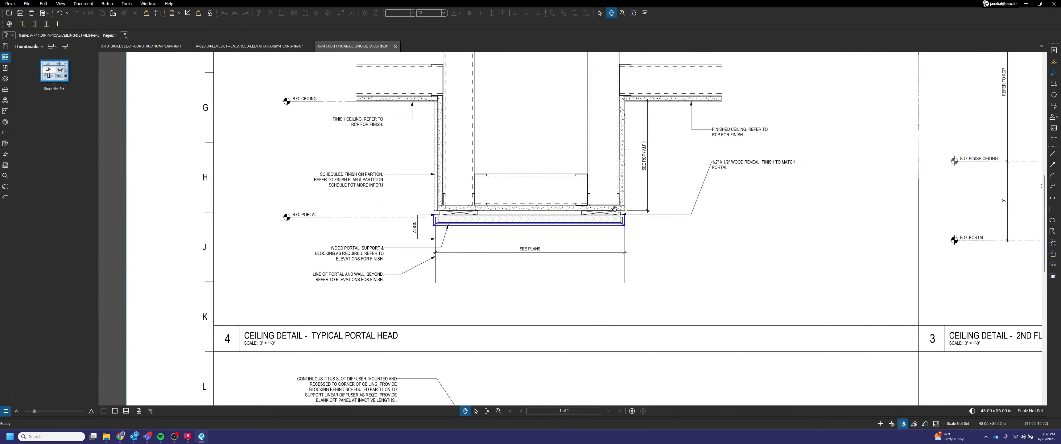
{"action": "scroll", "coordinate": [614, 209], "scroll_direction": "up", "scroll_amount": 6}
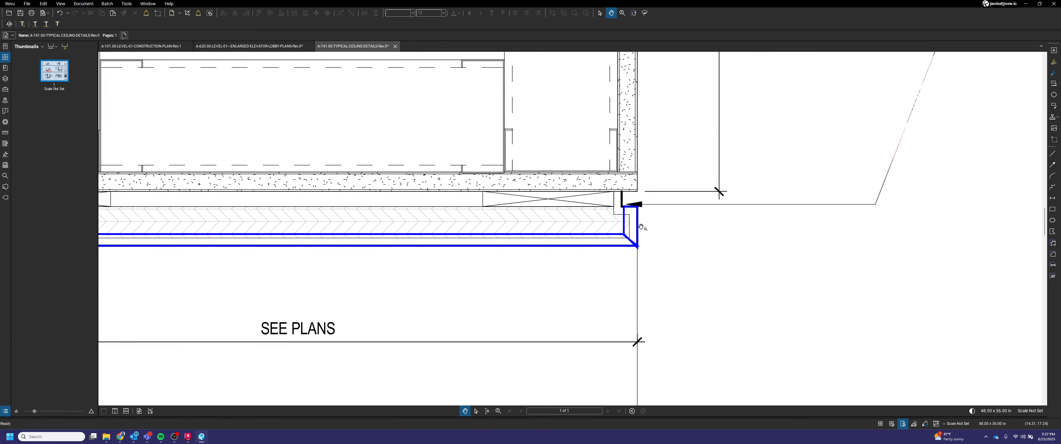
{"action": "scroll", "coordinate": [643, 231], "scroll_direction": "down", "scroll_amount": 3}
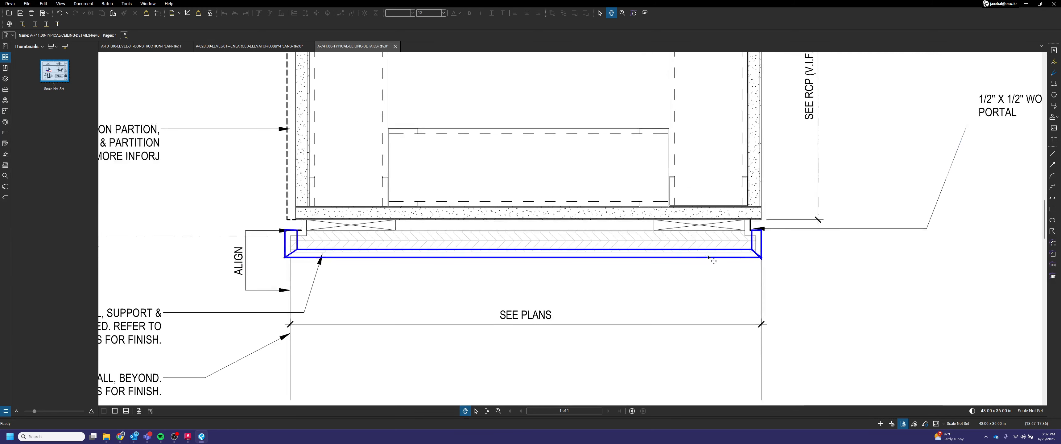
{"action": "left_click_drag", "start_coordinate": [714, 261], "coordinate": [756, 281]}
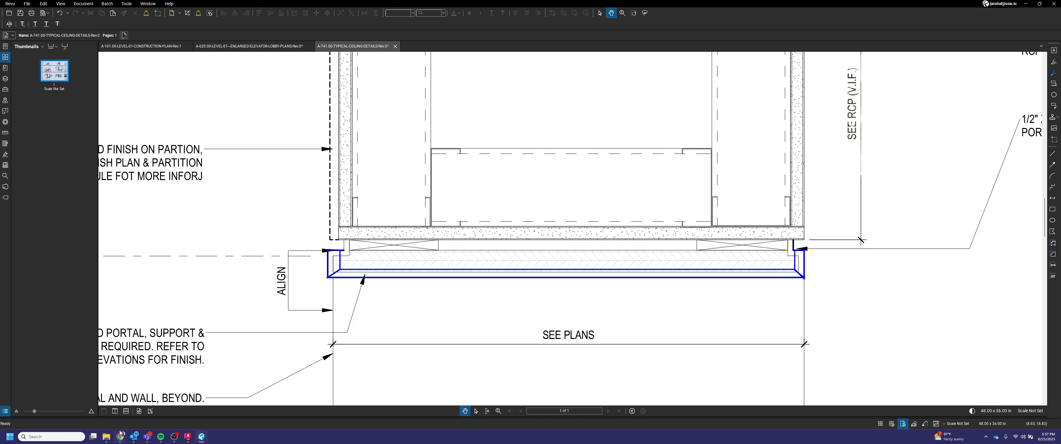
{"action": "left_click", "coordinate": [1052, 209]}
{"action": "scroll", "coordinate": [341, 247], "scroll_direction": "up", "scroll_amount": 3}
{"action": "left_click", "coordinate": [346, 235]}
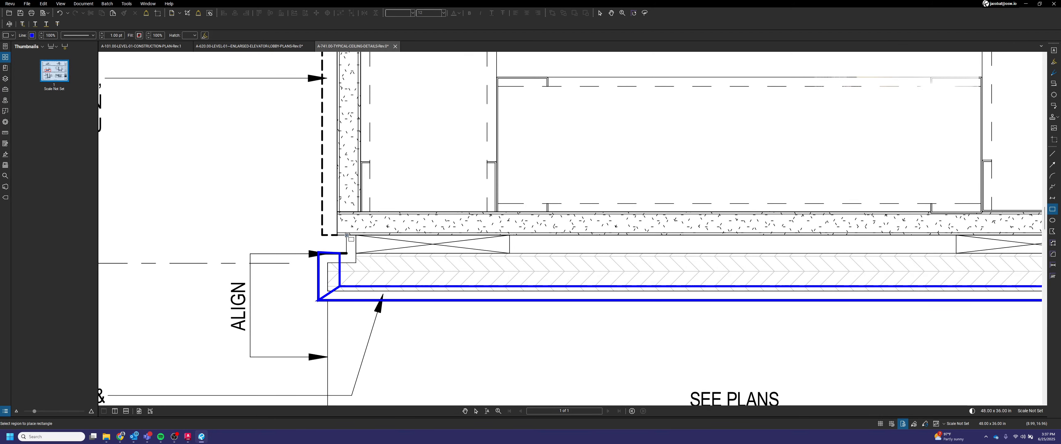
{"action": "scroll", "coordinate": [435, 255], "scroll_direction": "down", "scroll_amount": 2}
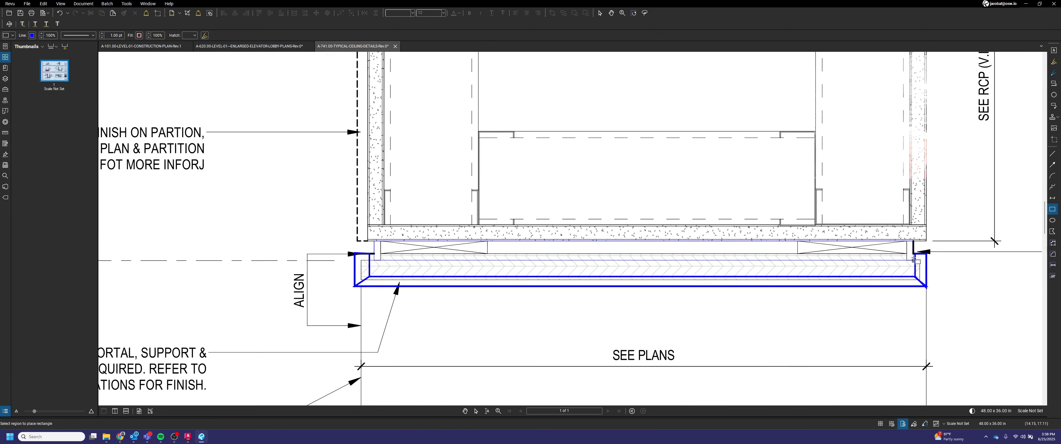
{"action": "left_click", "coordinate": [913, 260]}
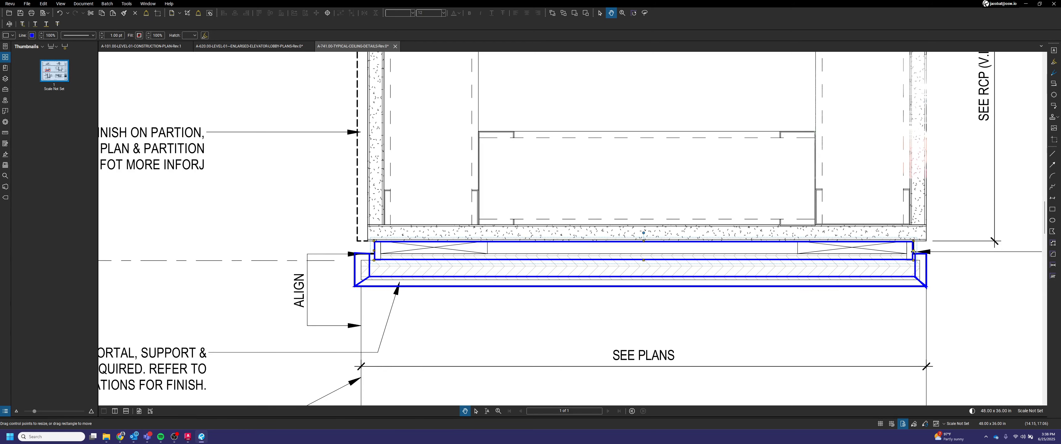
{"action": "left_click_drag", "start_coordinate": [913, 251], "coordinate": [893, 251]}
{"action": "left_click_drag", "start_coordinate": [375, 251], "coordinate": [400, 252]}
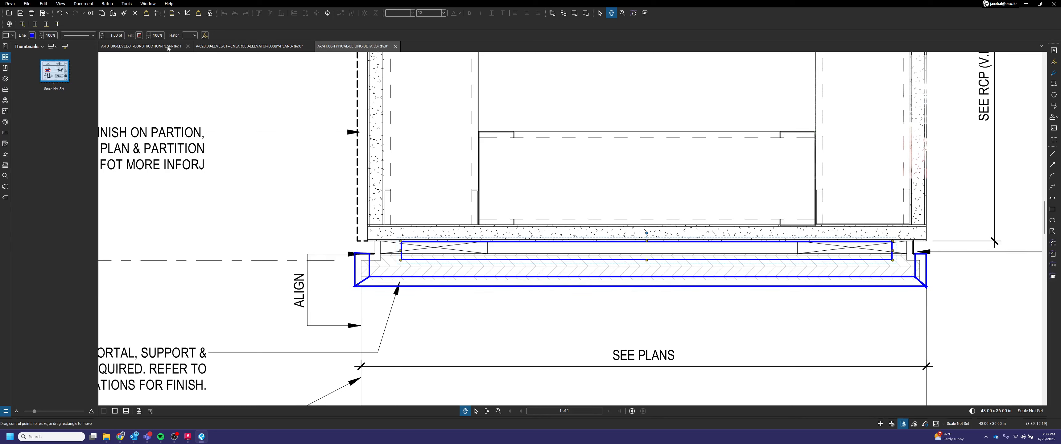
Step: Give the blocking rectangle a white fill and nudge it slightly into place
{"action": "left_click", "coordinate": [139, 35]}
{"action": "left_click", "coordinate": [127, 75]}
{"action": "left_click", "coordinate": [745, 306]}
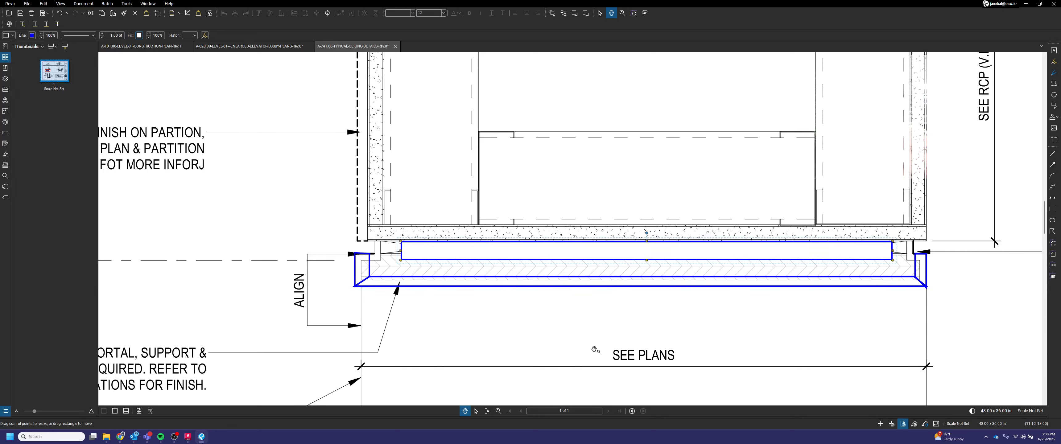
{"action": "left_click", "coordinate": [878, 259]}
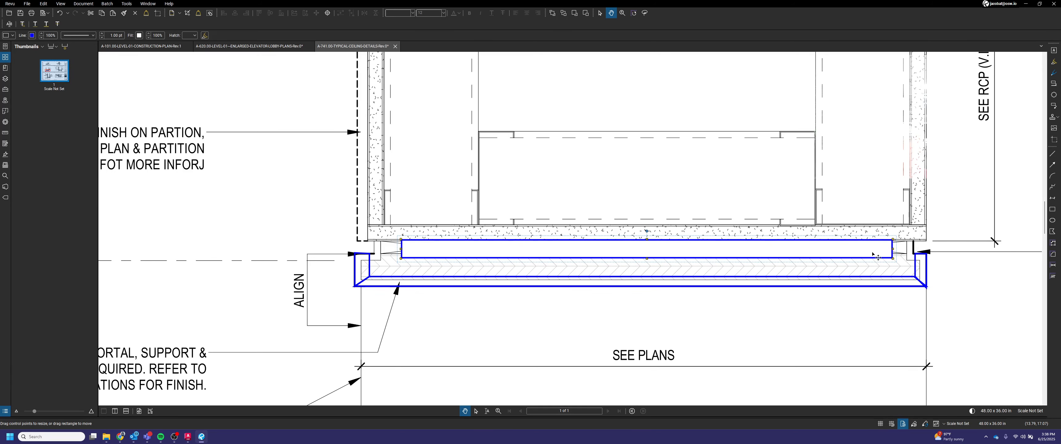
{"action": "left_click_drag", "start_coordinate": [867, 253], "coordinate": [871, 250]}
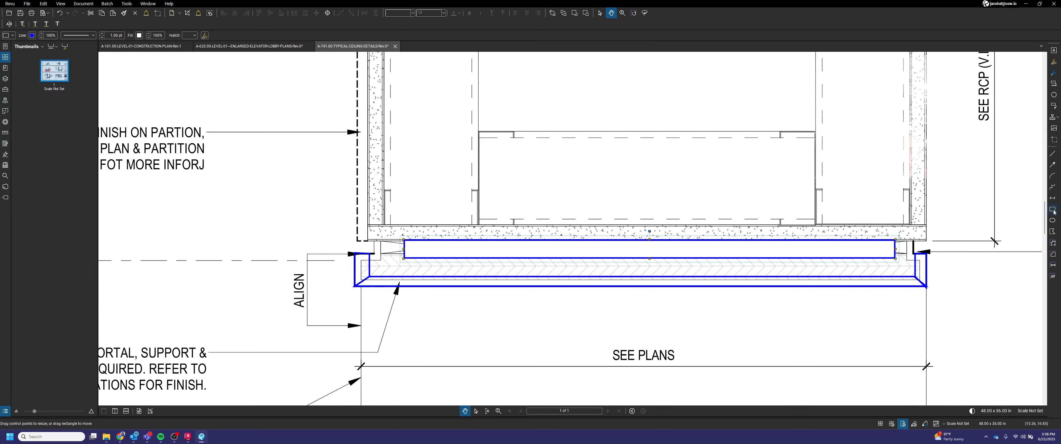
Step: Draw a rectangle at the right end of the portal blocking and apply a 10% Dots hatch to it
{"action": "key", "text": "r"}
{"action": "scroll", "coordinate": [934, 262], "scroll_direction": "up", "scroll_amount": 3}
{"action": "scroll", "coordinate": [894, 244], "scroll_direction": "up", "scroll_amount": 2}
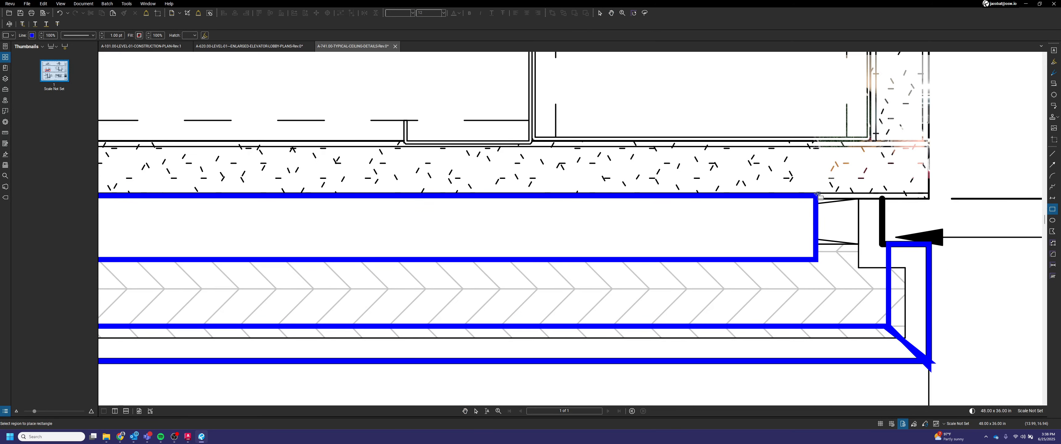
{"action": "mouse_move", "coordinate": [814, 193]}
{"action": "left_mouse_down"}
{"action": "mouse_move", "coordinate": [888, 295]}
{"action": "mouse_move", "coordinate": [893, 326]}
{"action": "mouse_move", "coordinate": [882, 324]}
{"action": "left_mouse_up"}
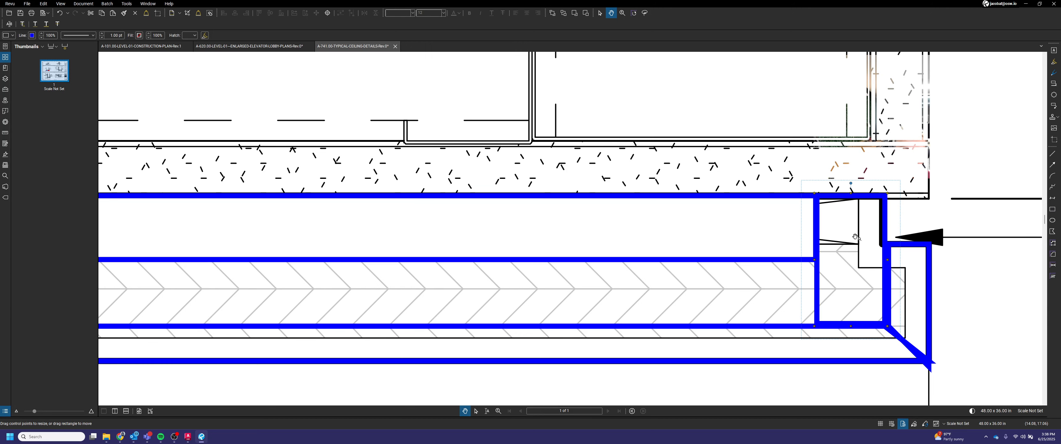
{"action": "scroll", "coordinate": [855, 236], "scroll_direction": "down", "scroll_amount": 3}
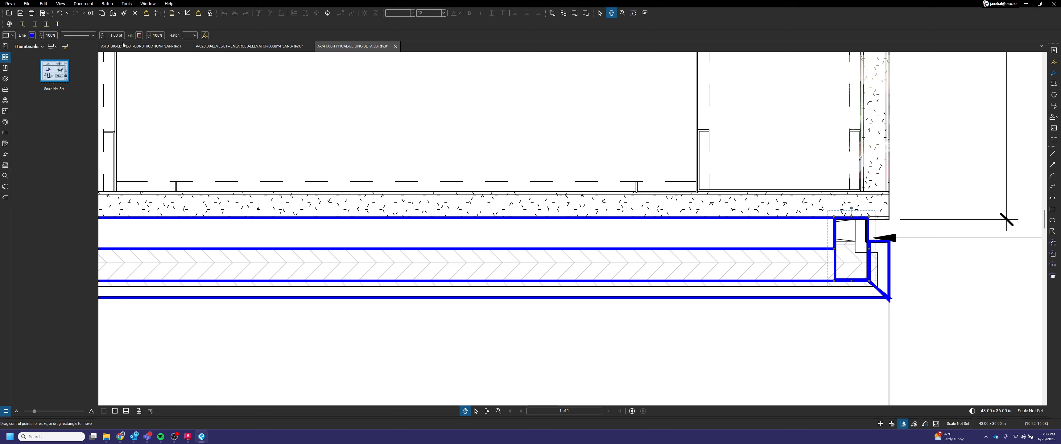
{"action": "left_click", "coordinate": [139, 35]}
{"action": "left_click", "coordinate": [125, 79]}
{"action": "left_click", "coordinate": [191, 35]}
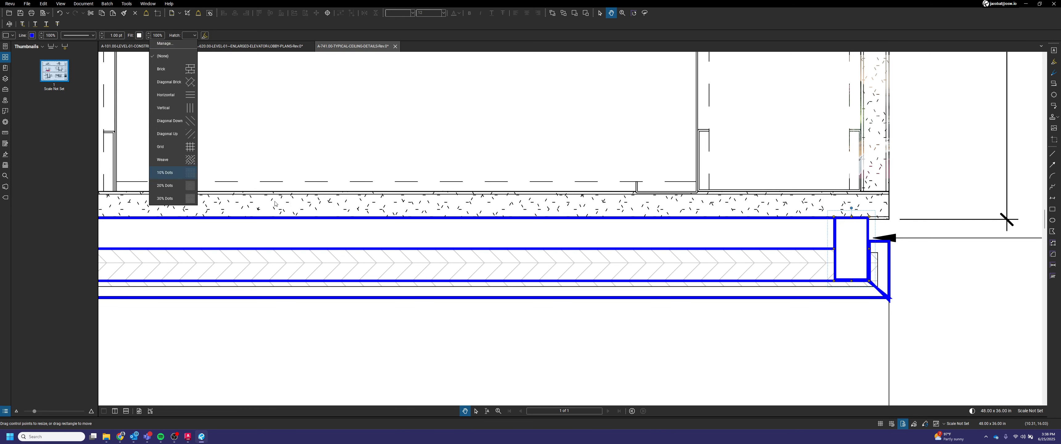
{"action": "left_click", "coordinate": [169, 172]}
{"action": "left_click", "coordinate": [935, 304]}
Step: Copy the dotted rectangle and paste it at the left end of the portal blocking
{"action": "scroll", "coordinate": [921, 257], "scroll_direction": "down", "scroll_amount": 2}
{"action": "scroll", "coordinate": [908, 256], "scroll_direction": "up", "scroll_amount": 2}
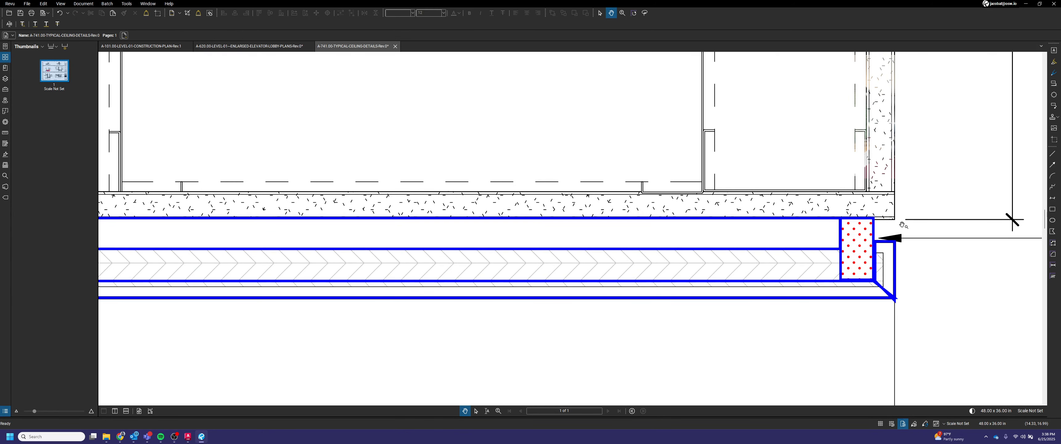
{"action": "scroll", "coordinate": [890, 226], "scroll_direction": "down", "scroll_amount": 4}
{"action": "left_click_drag", "start_coordinate": [924, 243], "coordinate": [750, 254]}
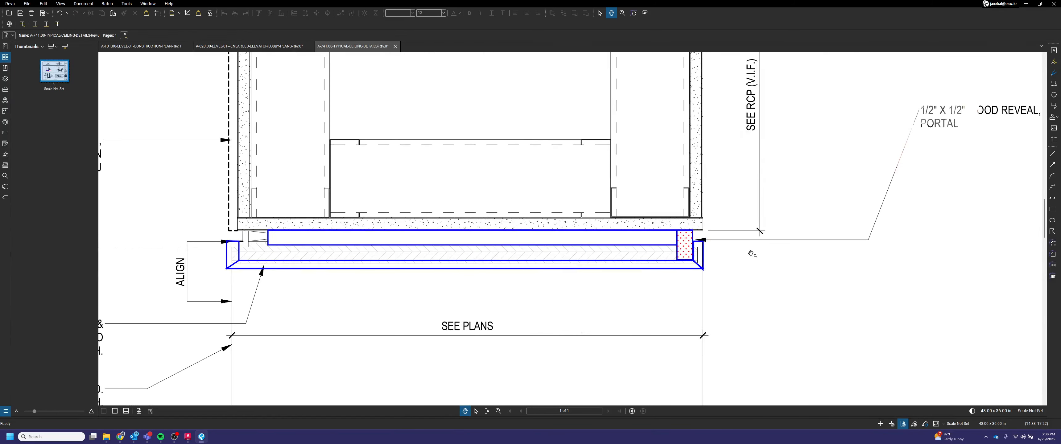
{"action": "scroll", "coordinate": [767, 249], "scroll_direction": "down", "scroll_amount": 1}
{"action": "left_click_drag", "start_coordinate": [630, 276], "coordinate": [733, 276]}
{"action": "scroll", "coordinate": [803, 251], "scroll_direction": "up", "scroll_amount": 1}
{"action": "left_click", "coordinate": [802, 251]}
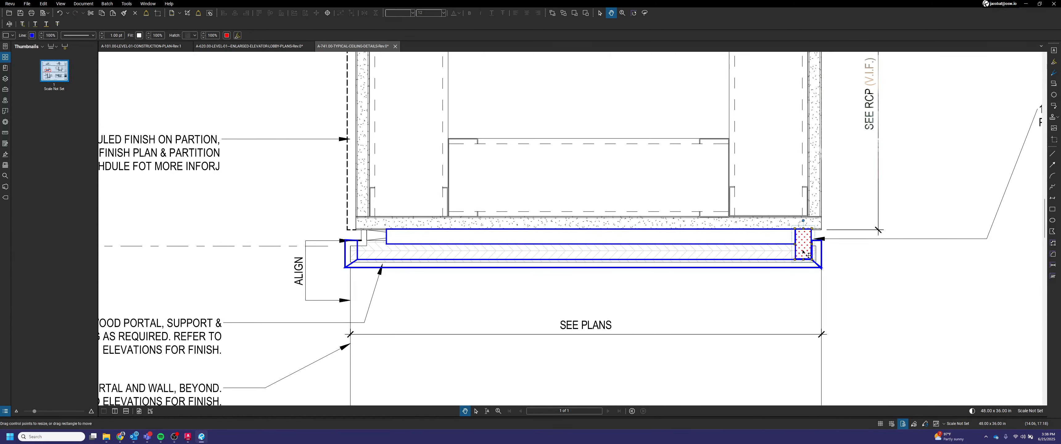
{"action": "key", "text": "ctrl+c"}
{"action": "key", "text": "ctrl+v"}
{"action": "scroll", "coordinate": [413, 236], "scroll_direction": "up", "scroll_amount": 3}
{"action": "left_click_drag", "start_coordinate": [461, 242], "coordinate": [331, 252]}
{"action": "key", "text": "Escape"}
Step: Stretch the white blocking rectangle's left edge to meet the left dotted block
{"action": "scroll", "coordinate": [455, 251], "scroll_direction": "down", "scroll_amount": 4}
{"action": "left_click_drag", "start_coordinate": [648, 277], "coordinate": [608, 284]}
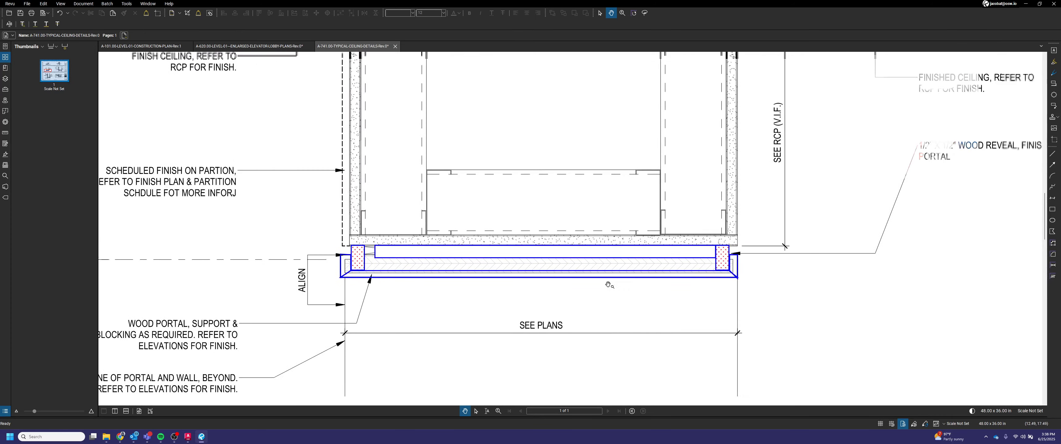
{"action": "scroll", "coordinate": [736, 253], "scroll_direction": "up", "scroll_amount": 1}
{"action": "mouse_move", "coordinate": [728, 249]}
{"action": "left_mouse_down"}
{"action": "mouse_move", "coordinate": [561, 274]}
{"action": "mouse_move", "coordinate": [663, 268]}
{"action": "left_mouse_up"}
{"action": "scroll", "coordinate": [640, 266], "scroll_direction": "up", "scroll_amount": 3}
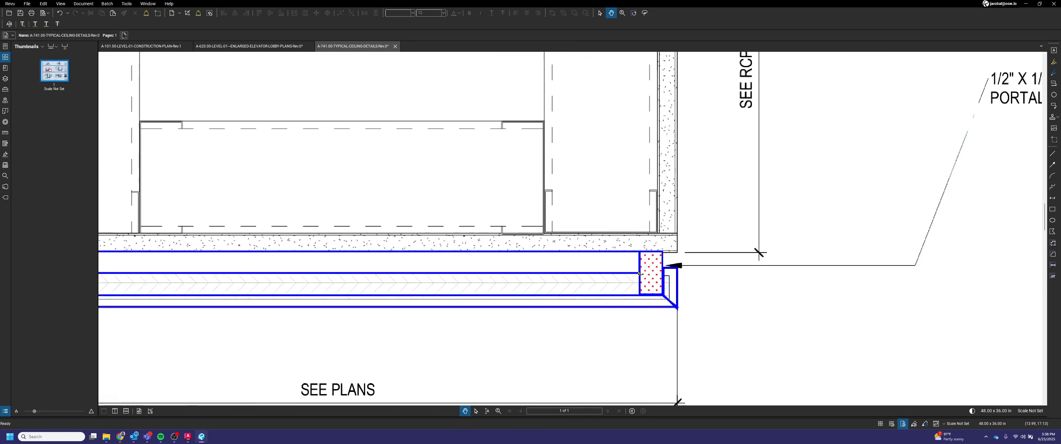
{"action": "scroll", "coordinate": [664, 289], "scroll_direction": "down", "scroll_amount": 3}
{"action": "left_click_drag", "start_coordinate": [512, 300], "coordinate": [625, 302]}
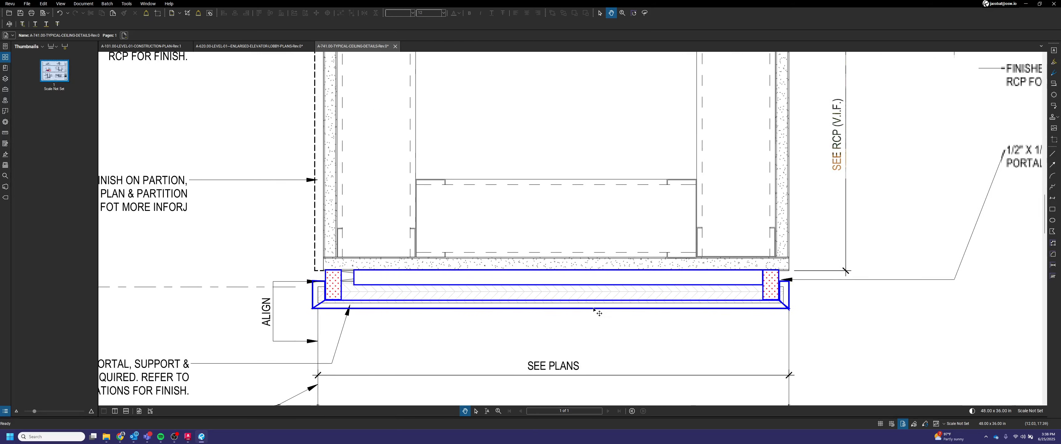
{"action": "scroll", "coordinate": [572, 302], "scroll_direction": "up", "scroll_amount": 1}
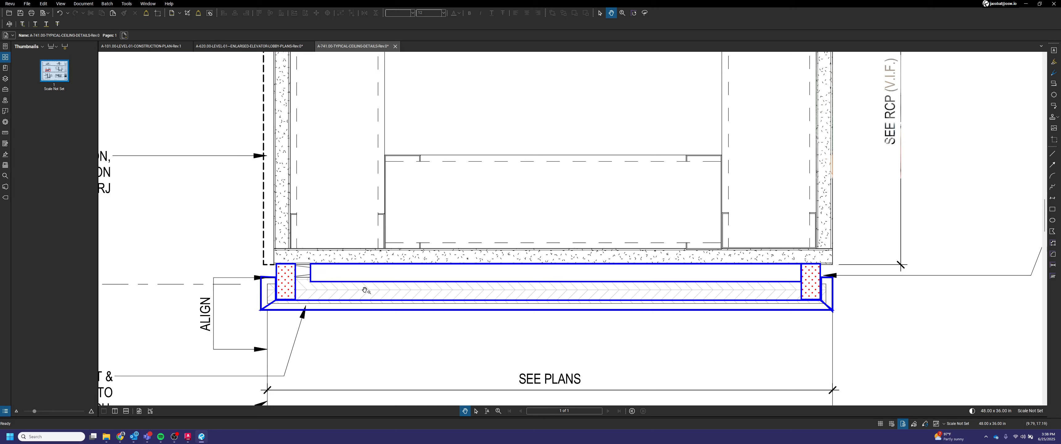
{"action": "left_click", "coordinate": [309, 273]}
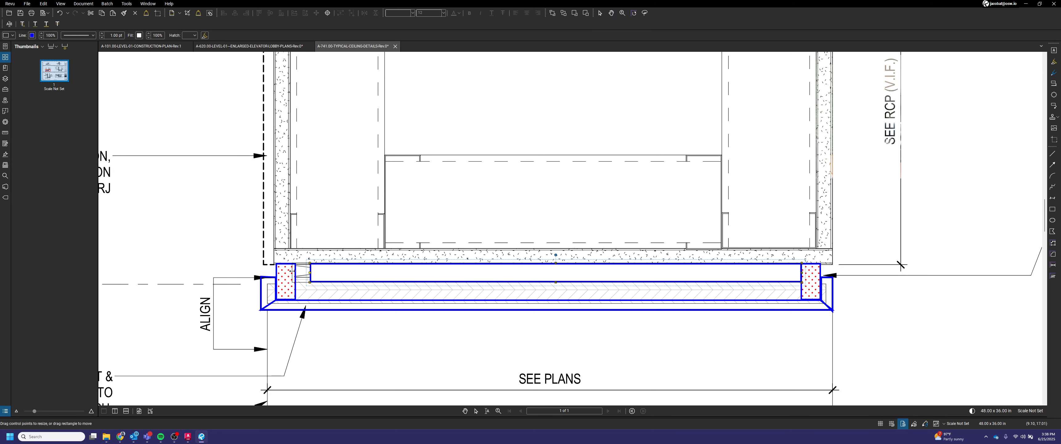
{"action": "left_click_drag", "start_coordinate": [309, 273], "coordinate": [295, 272]}
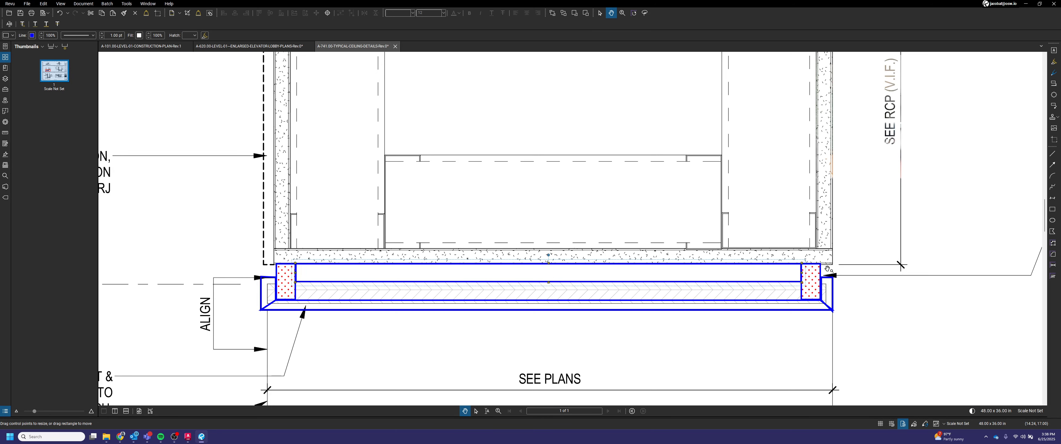
{"action": "left_click", "coordinate": [705, 288]}
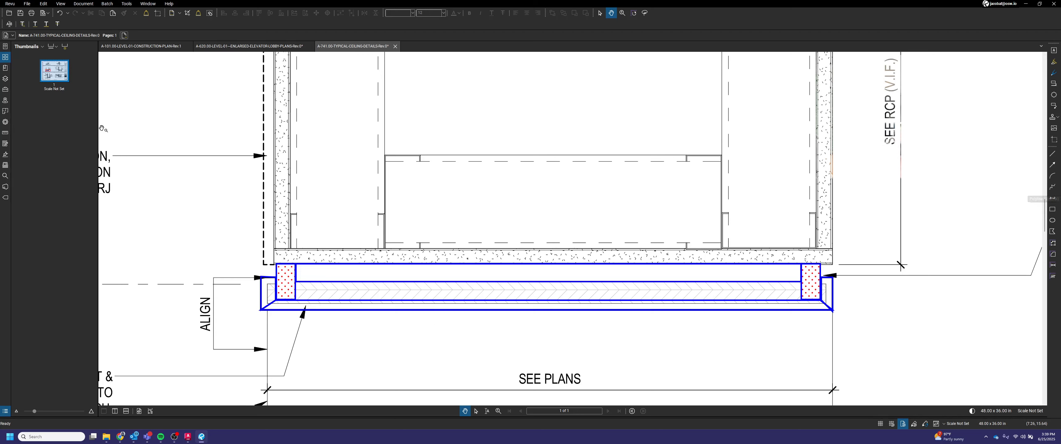
Step: Draw a stepped polyline inside the blocking space near the right end of the portal
{"action": "left_click", "coordinate": [1052, 187]}
{"action": "scroll", "coordinate": [769, 273], "scroll_direction": "up", "scroll_amount": 2}
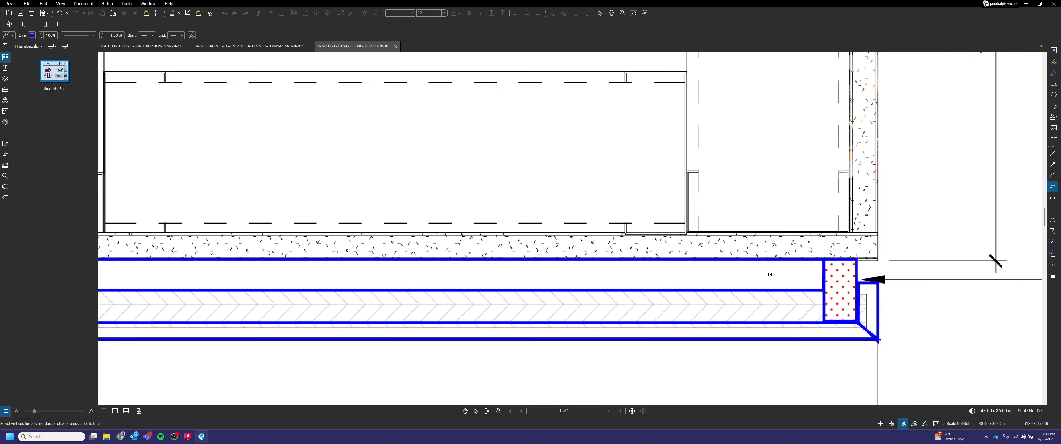
{"action": "left_click", "coordinate": [796, 261]}
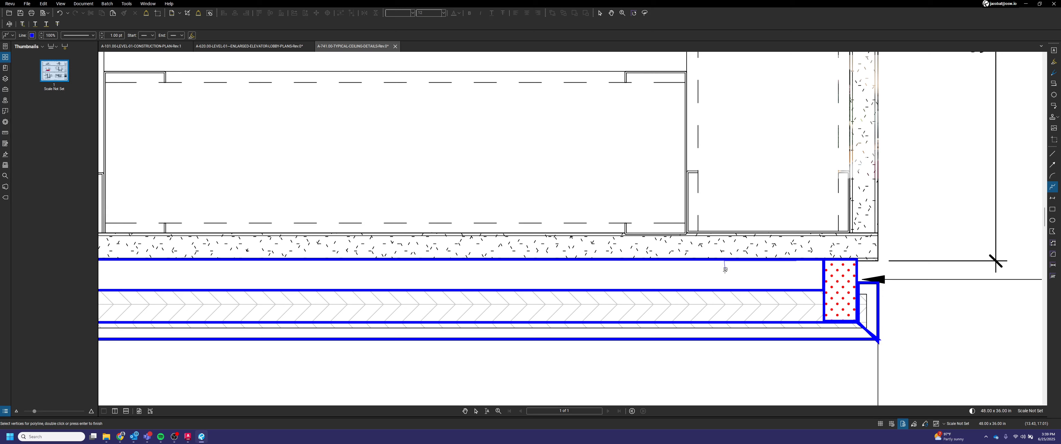
{"action": "double_click", "coordinate": [658, 276]}
{"action": "scroll", "coordinate": [724, 275], "scroll_direction": "up", "scroll_amount": 1}
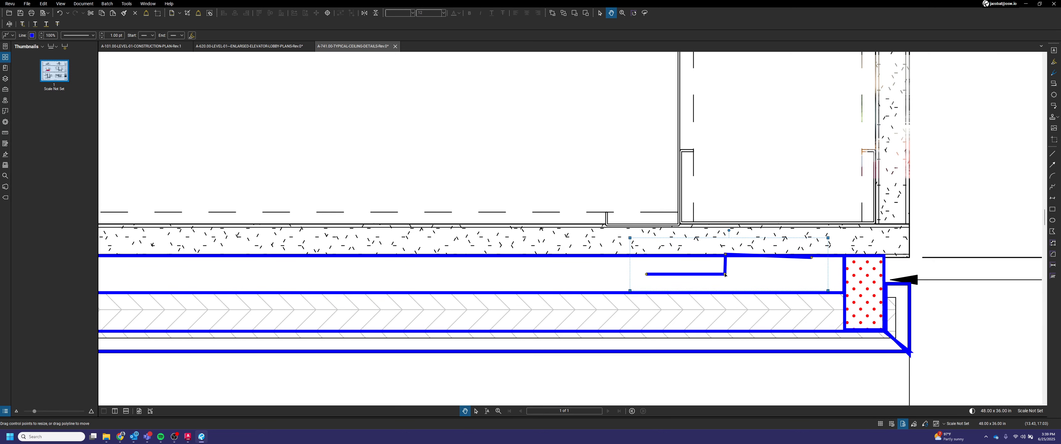
{"action": "left_click_drag", "start_coordinate": [715, 276], "coordinate": [714, 281]}
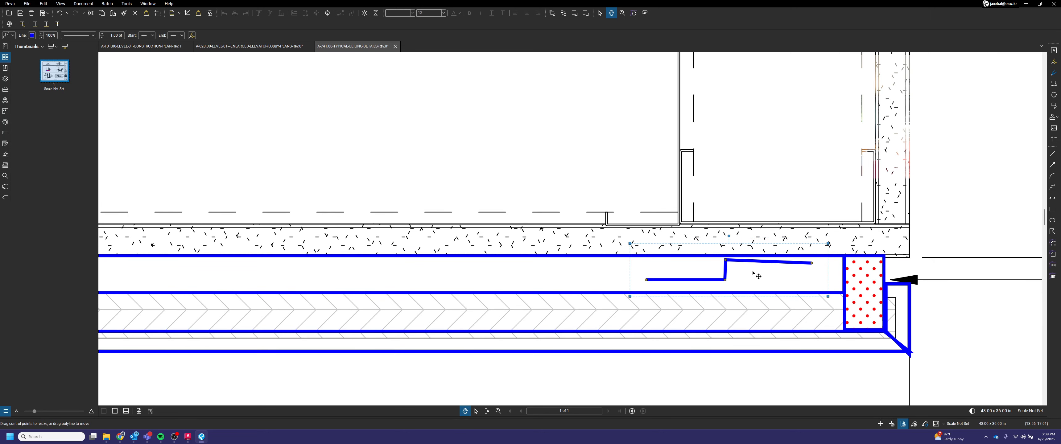
Step: Paste a copy of the stepped line and place it just below and left of the first
{"action": "key", "text": "ctrl+v"}
{"action": "left_click_drag", "start_coordinate": [799, 272], "coordinate": [709, 289]}
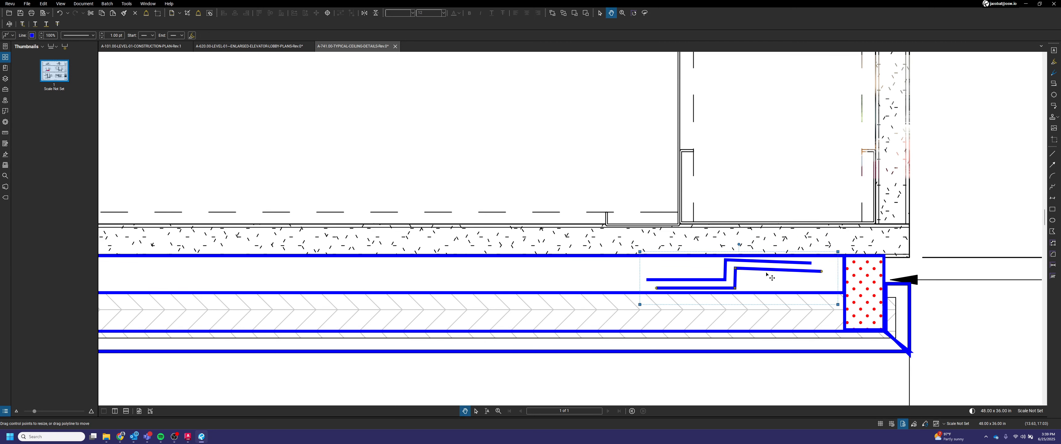
{"action": "left_click", "coordinate": [942, 211]}
{"action": "scroll", "coordinate": [862, 223], "scroll_direction": "down", "scroll_amount": 1}
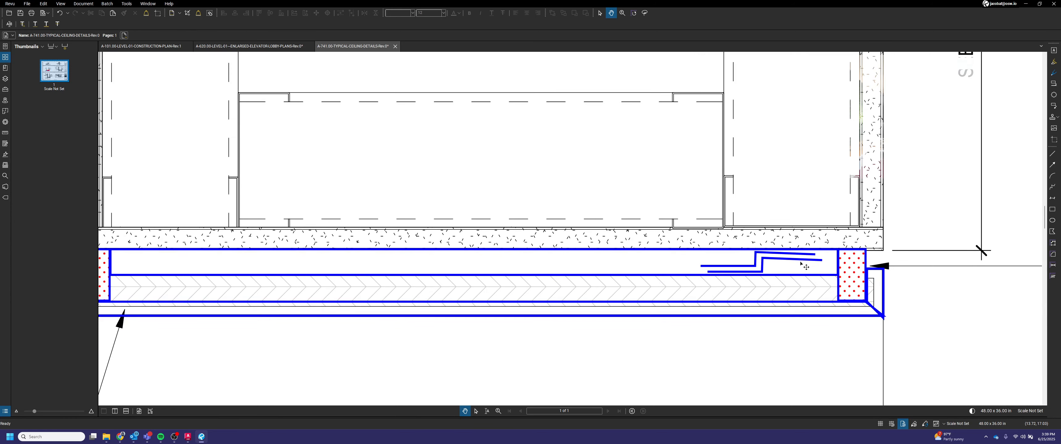
{"action": "scroll", "coordinate": [758, 275], "scroll_direction": "up", "scroll_amount": 2}
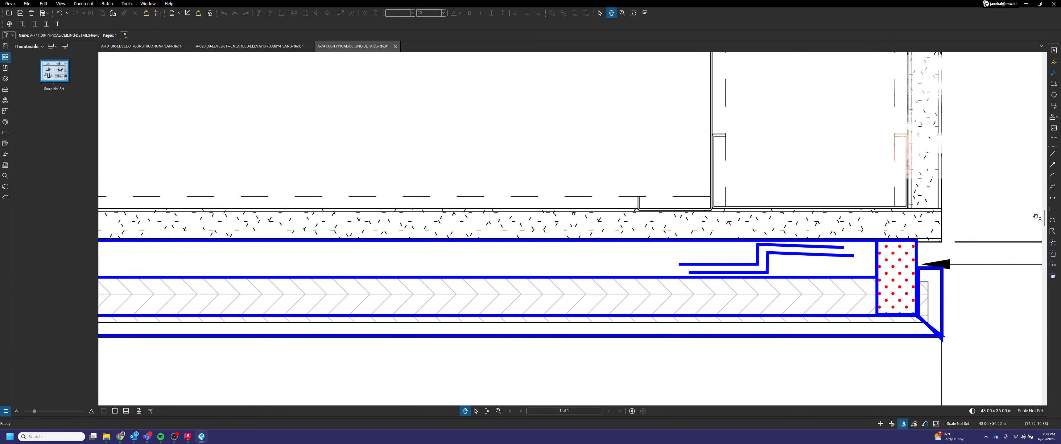
{"action": "left_click", "coordinate": [1052, 164]}
{"action": "scroll", "coordinate": [806, 255], "scroll_direction": "up", "scroll_amount": 1}
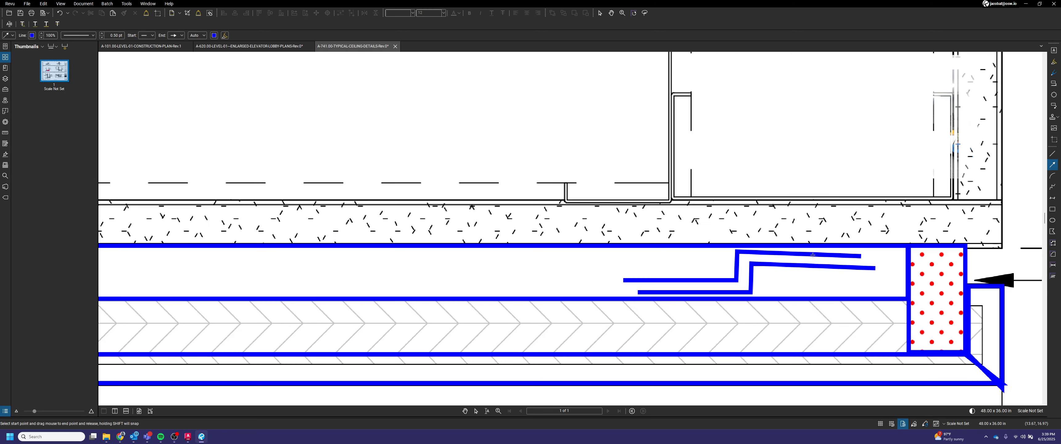
{"action": "mouse_move", "coordinate": [806, 255]}
{"action": "left_mouse_down"}
{"action": "mouse_move", "coordinate": [810, 175]}
{"action": "mouse_move", "coordinate": [798, 257]}
{"action": "left_mouse_up"}
{"action": "key", "text": "Delete"}
Step: Draw an arrow pointing down onto the stepped lines in the portal blocking
{"action": "left_click", "coordinate": [1052, 164]}
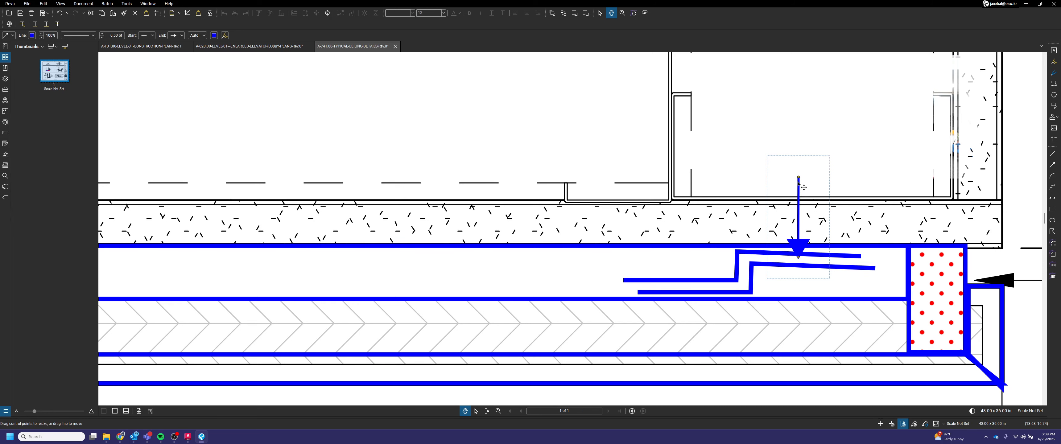
{"action": "left_click", "coordinate": [1052, 164]}
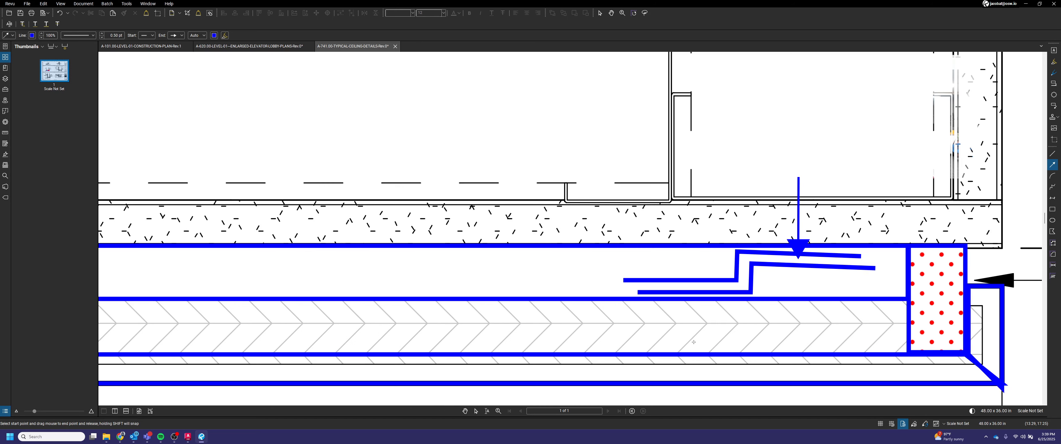
Step: Draw an arrow pointing up onto the stepped lines from below in the portal blocking
{"action": "left_click_drag", "start_coordinate": [688, 342], "coordinate": [689, 291]}
{"action": "left_click", "coordinate": [813, 282]}
{"action": "scroll", "coordinate": [810, 282], "scroll_direction": "down", "scroll_amount": 3}
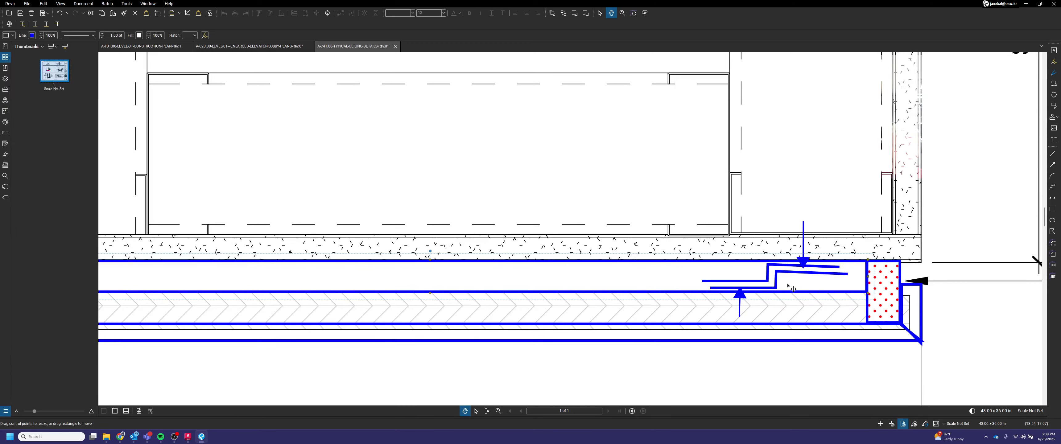
{"action": "scroll", "coordinate": [787, 284], "scroll_direction": "up", "scroll_amount": 2}
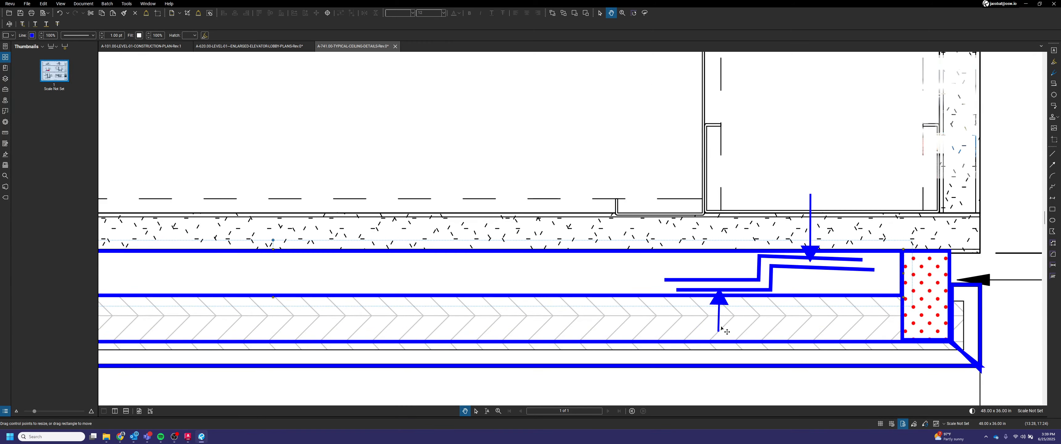
Step: Flip the stepped lines horizontally and then vertically
{"action": "left_click", "coordinate": [772, 280]}
{"action": "right_click", "coordinate": [773, 281]}
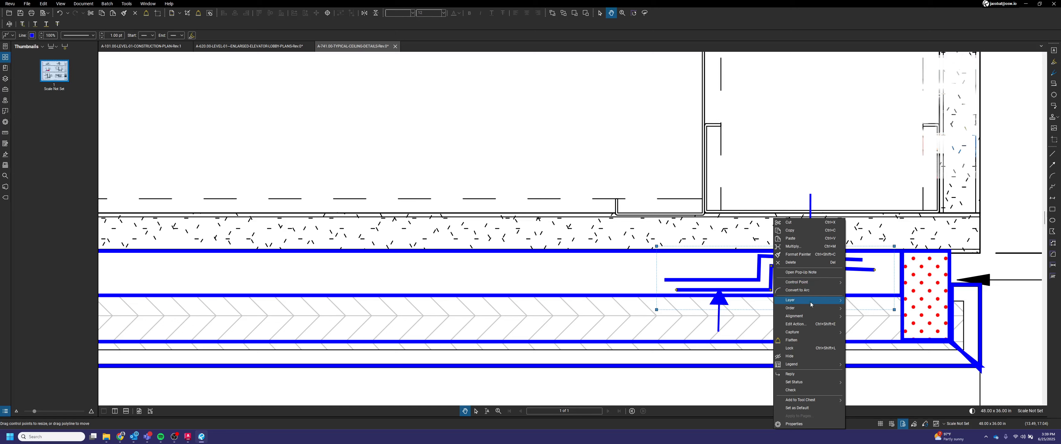
{"action": "mouse_move", "coordinate": [803, 318]}
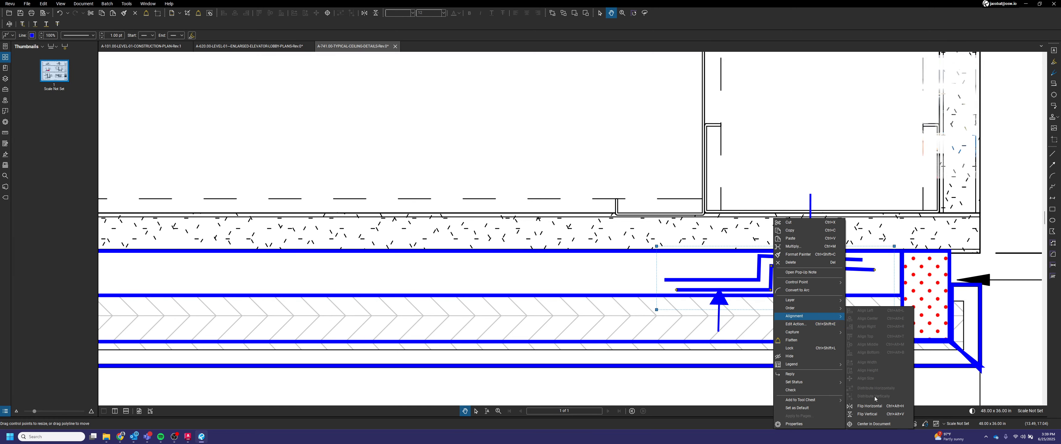
{"action": "left_click", "coordinate": [877, 414]}
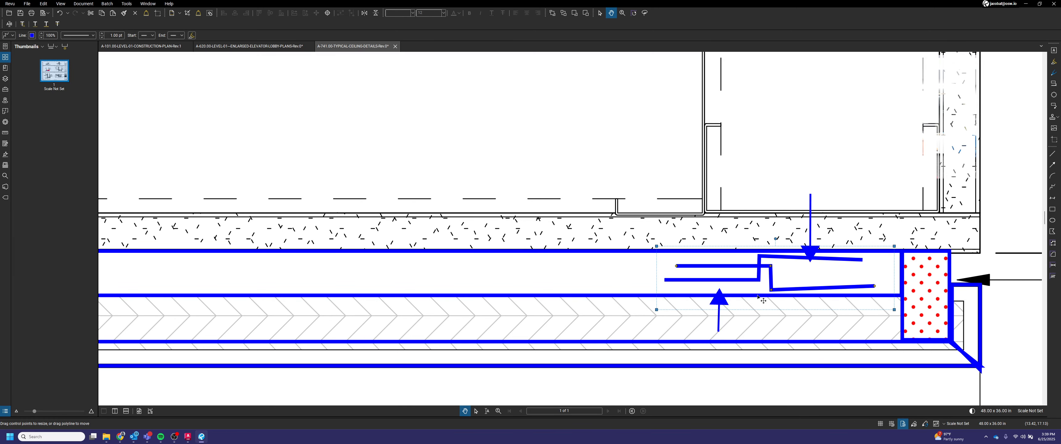
{"action": "right_click", "coordinate": [753, 280]}
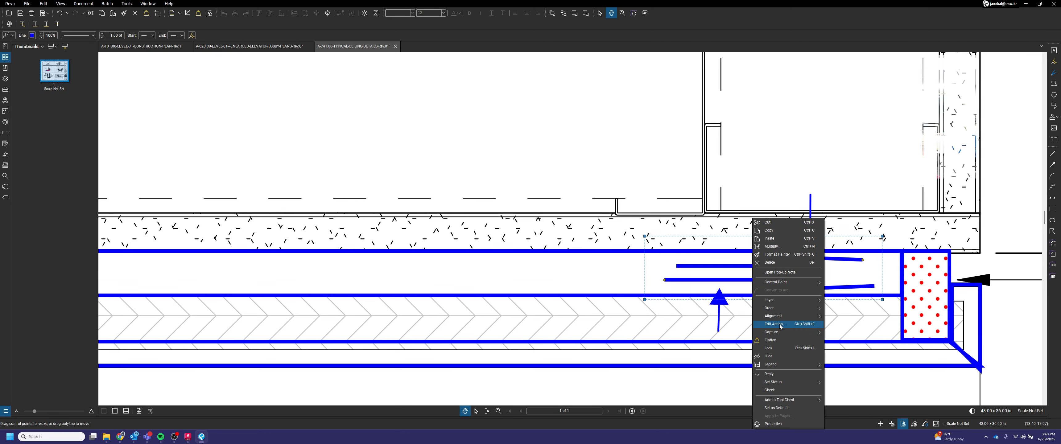
{"action": "mouse_move", "coordinate": [795, 316]}
{"action": "left_click", "coordinate": [864, 424]}
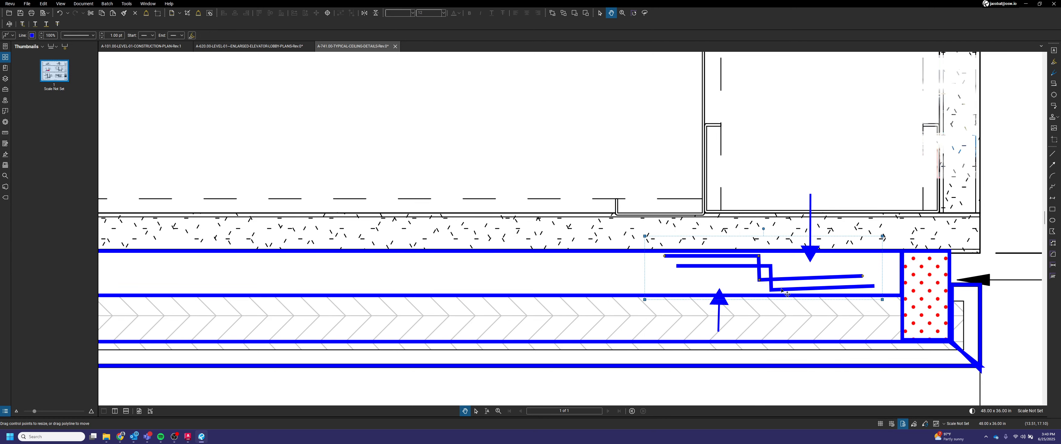
Step: Move the stepped lines slightly right so they sit between the two arrows
{"action": "mouse_move", "coordinate": [784, 281]}
{"action": "left_mouse_down"}
{"action": "mouse_move", "coordinate": [813, 281]}
{"action": "mouse_move", "coordinate": [803, 280]}
{"action": "left_mouse_up"}
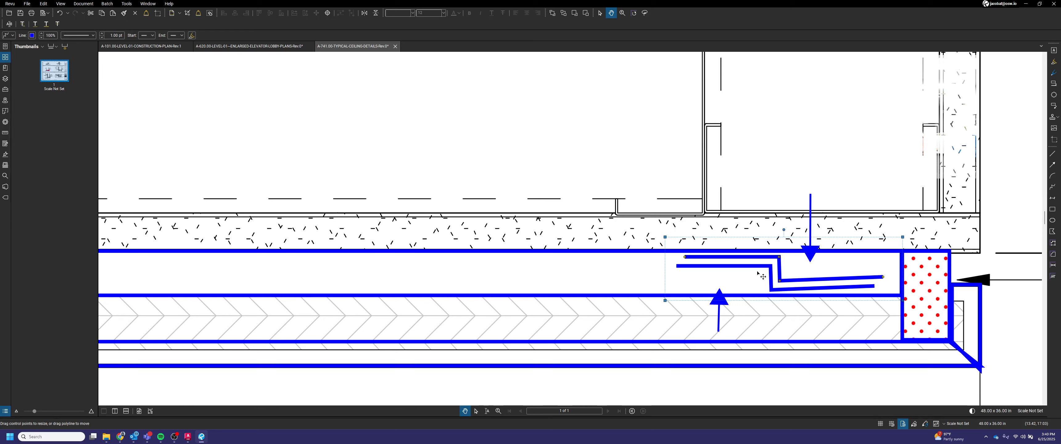
{"action": "left_click_drag", "start_coordinate": [780, 267], "coordinate": [761, 284]}
{"action": "left_click", "coordinate": [820, 272]}
{"action": "scroll", "coordinate": [811, 260], "scroll_direction": "down", "scroll_amount": 1}
{"action": "scroll", "coordinate": [812, 260], "scroll_direction": "down", "scroll_amount": 5}
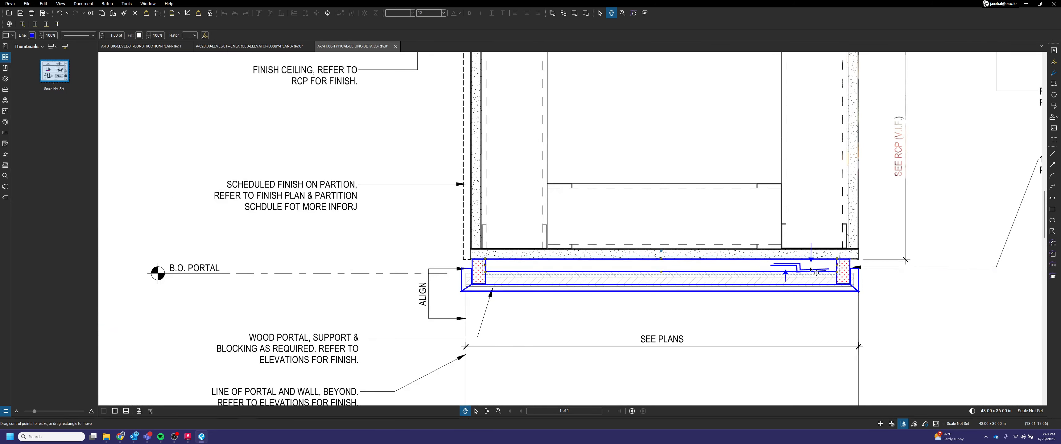
Step: Snap the markup window to the left half of the screen beside the AutoCAD elevation drawing
{"action": "scroll", "coordinate": [808, 256], "scroll_direction": "down", "scroll_amount": 1}
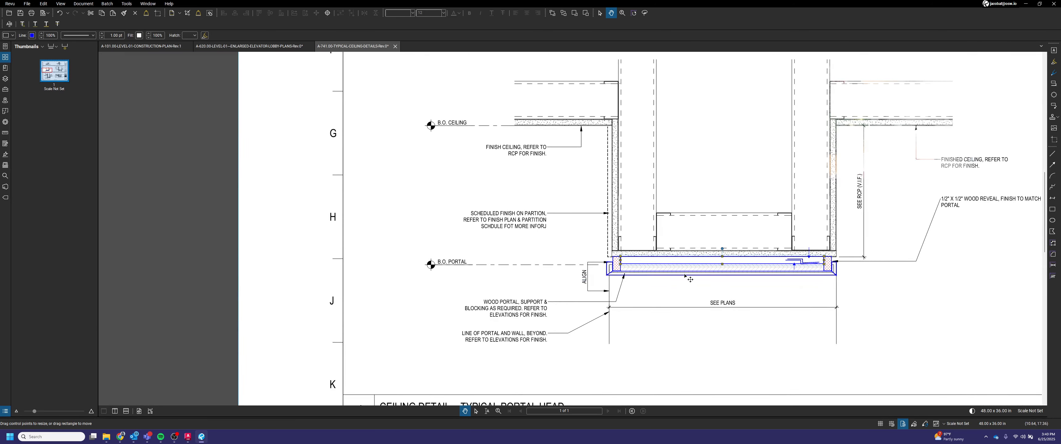
{"action": "scroll", "coordinate": [709, 261], "scroll_direction": "up", "scroll_amount": 3}
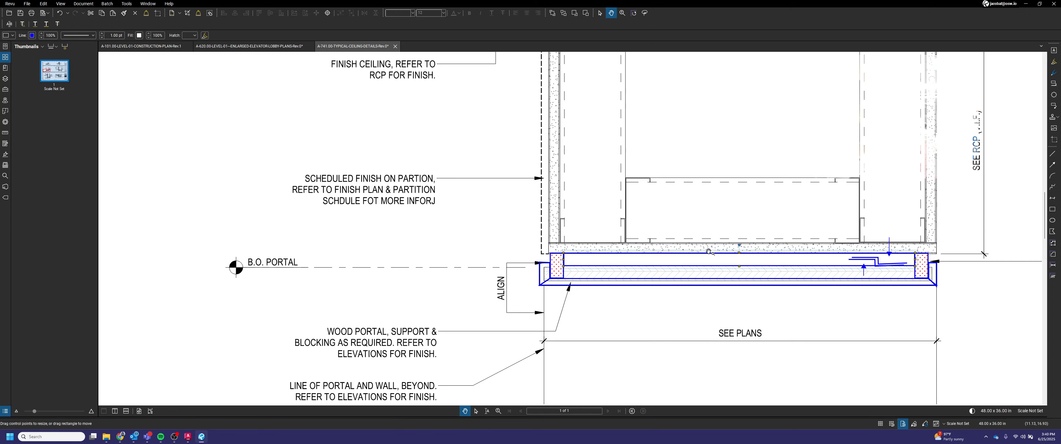
{"action": "scroll", "coordinate": [708, 251], "scroll_direction": "down", "scroll_amount": 3}
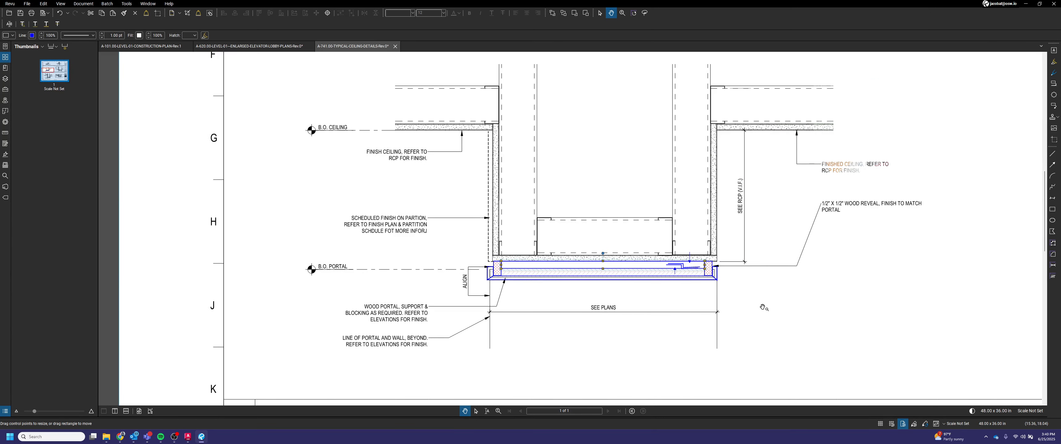
{"action": "left_click_drag", "start_coordinate": [650, 4], "coordinate": [645, 19]}
{"action": "left_click_drag", "start_coordinate": [3, 136], "coordinate": [0, 136]}
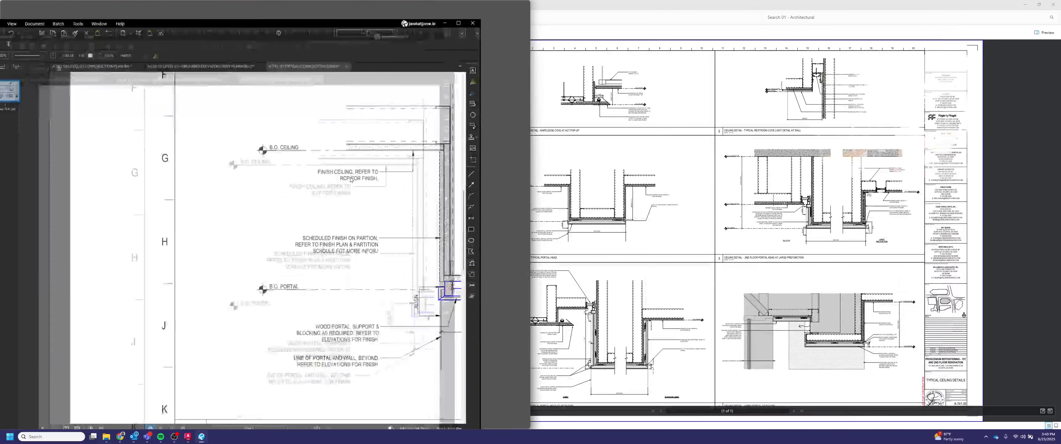
{"action": "left_click", "coordinate": [767, 132]}
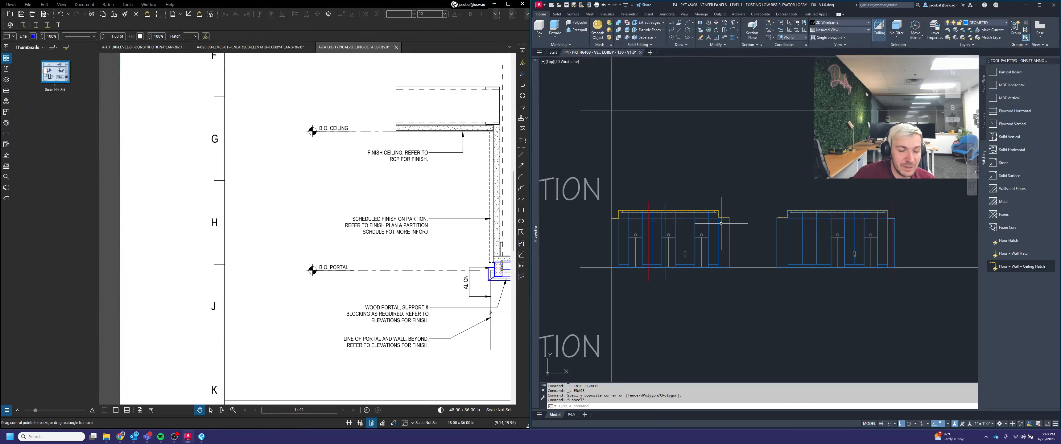
{"action": "scroll", "coordinate": [720, 223], "scroll_direction": "up", "scroll_amount": 4}
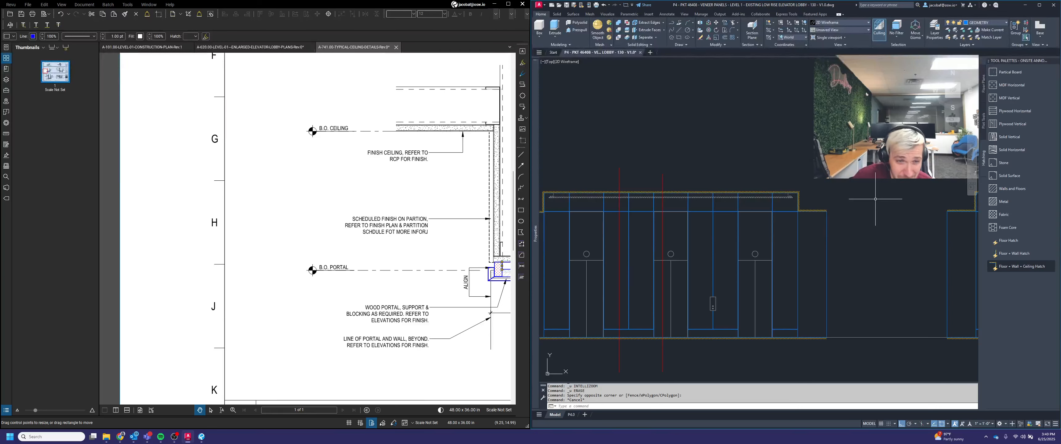
{"action": "scroll", "coordinate": [811, 211], "scroll_direction": "up", "scroll_amount": 2}
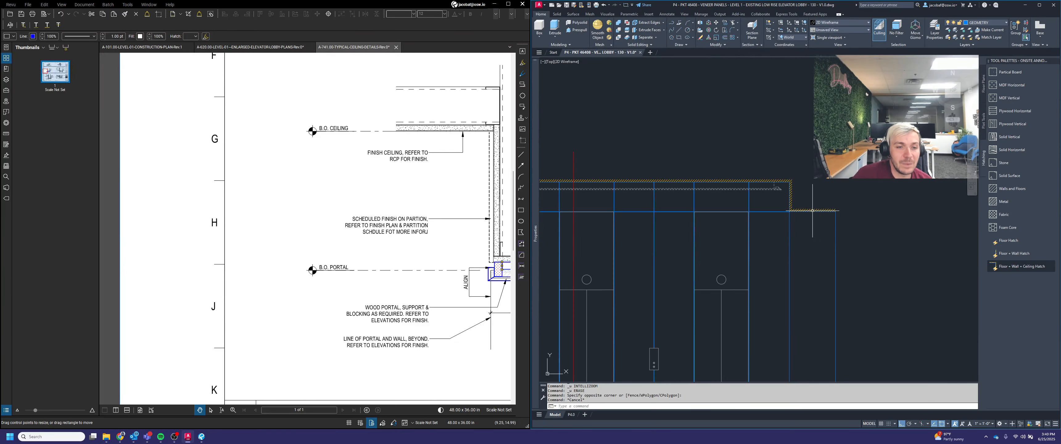
{"action": "key", "text": "Escape"}
{"action": "key", "text": "Escape"}
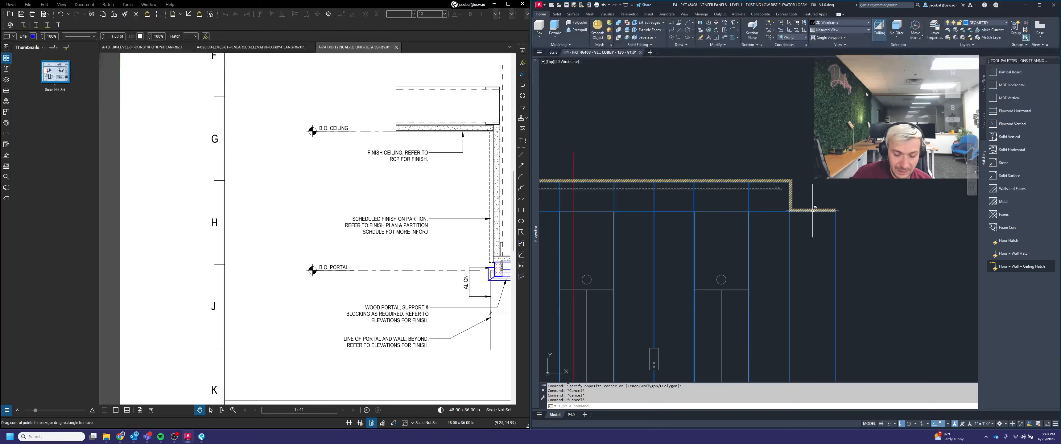
{"action": "type", "text": "l"}
{"action": "key", "text": "Return"}
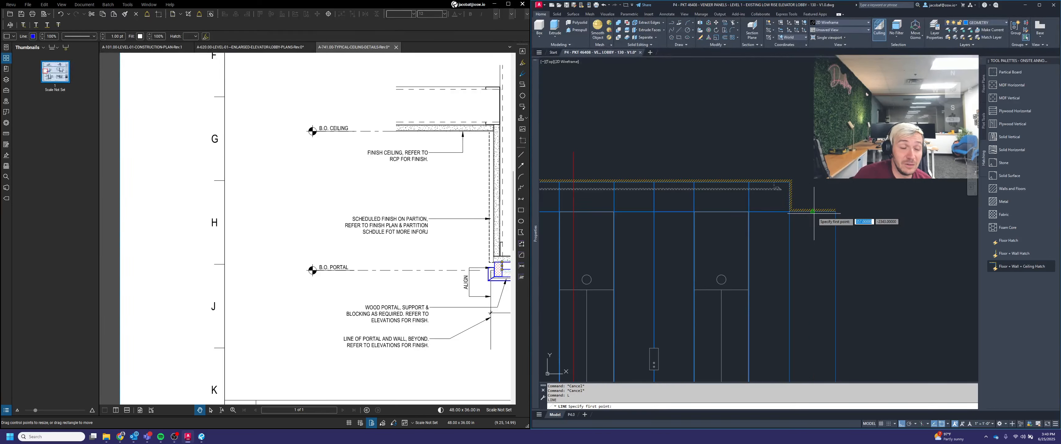
{"action": "scroll", "coordinate": [842, 187], "scroll_direction": "down", "scroll_amount": 2}
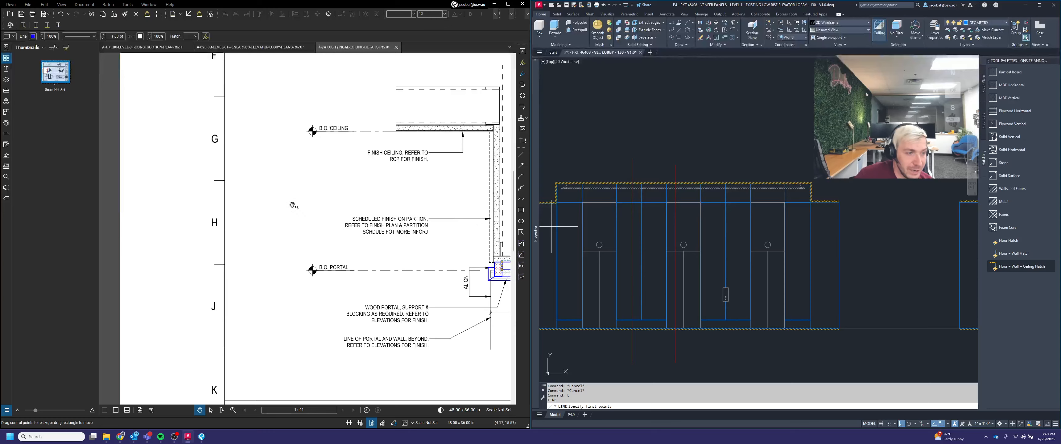
{"action": "scroll", "coordinate": [292, 205], "scroll_direction": "down", "scroll_amount": 4}
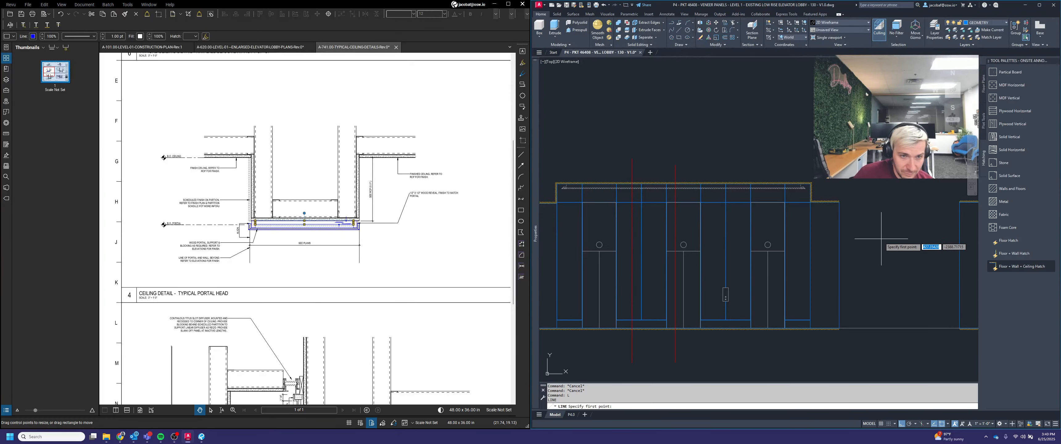
Step: Measure vertical distances down from the portal soffit on the AutoCAD elevation
{"action": "key", "text": "Escape"}
{"action": "key", "text": "space"}
{"action": "scroll", "coordinate": [842, 209], "scroll_direction": "up", "scroll_amount": 2}
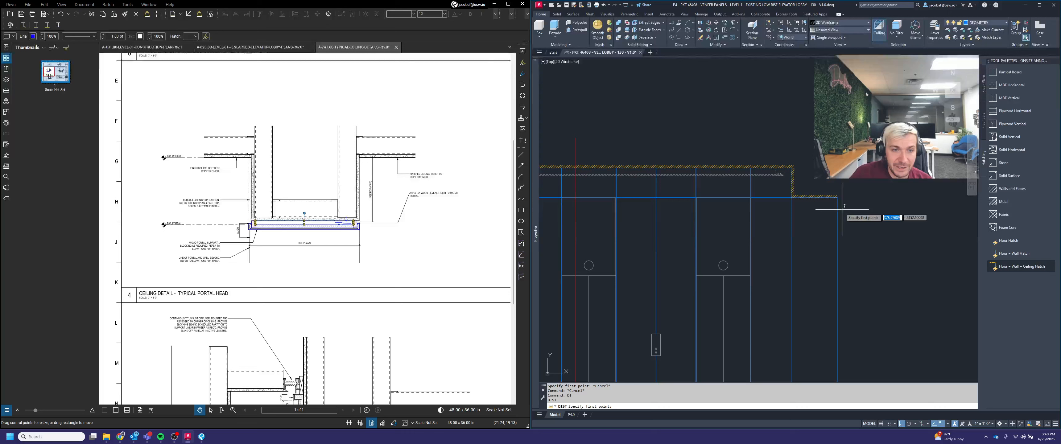
{"action": "left_click", "coordinate": [838, 196]}
{"action": "scroll", "coordinate": [840, 197], "scroll_direction": "down", "scroll_amount": 2}
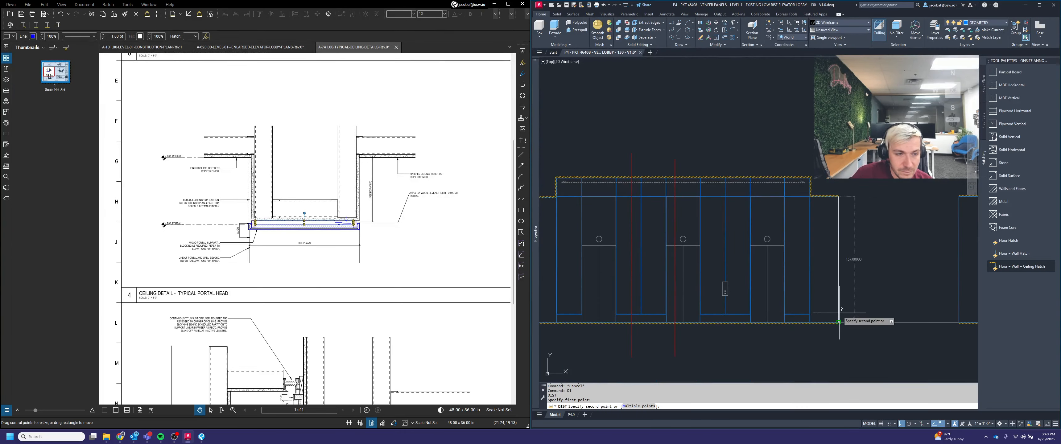
{"action": "scroll", "coordinate": [868, 296], "scroll_direction": "down", "scroll_amount": 2}
{"action": "scroll", "coordinate": [868, 295], "scroll_direction": "up", "scroll_amount": 2}
{"action": "left_click", "coordinate": [868, 289]}
{"action": "scroll", "coordinate": [902, 245], "scroll_direction": "down", "scroll_amount": 4}
{"action": "scroll", "coordinate": [791, 247], "scroll_direction": "up", "scroll_amount": 2}
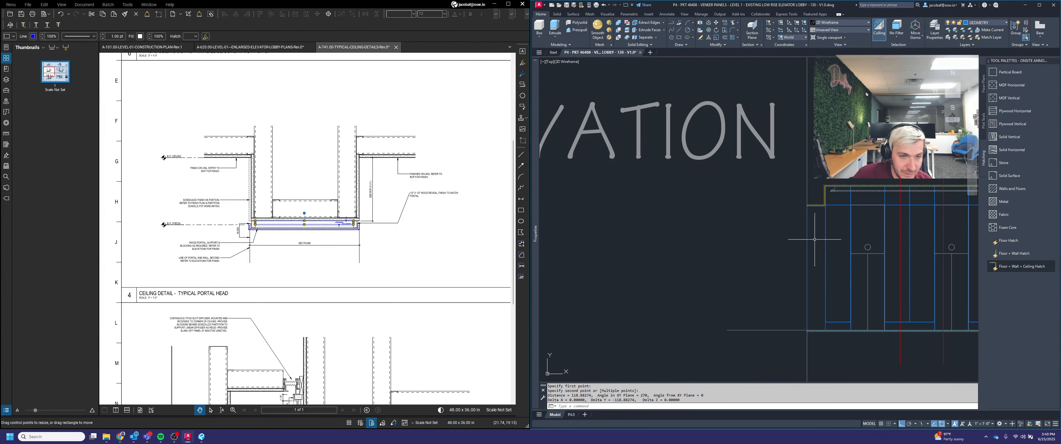
{"action": "key", "text": "space"}
{"action": "scroll", "coordinate": [819, 214], "scroll_direction": "up", "scroll_amount": 2}
{"action": "left_click", "coordinate": [731, 185]}
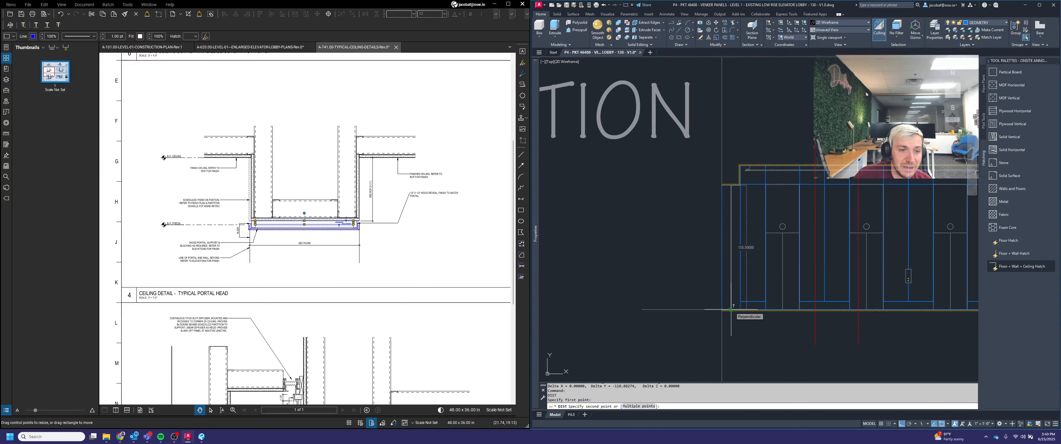
{"action": "left_click", "coordinate": [731, 309]}
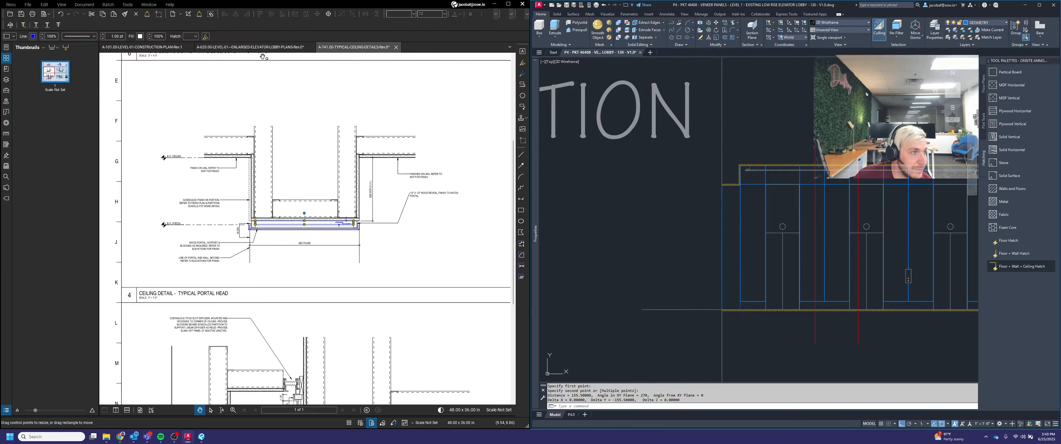
Step: Examine the enlarged elevator lobby plan sheet, returning afterwards to the typical ceiling details sheet
{"action": "left_click", "coordinate": [218, 47]}
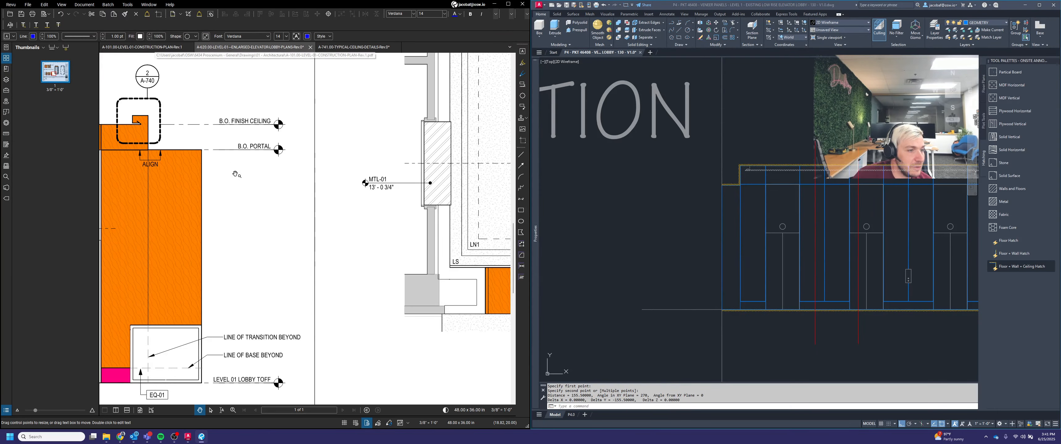
{"action": "scroll", "coordinate": [436, 201], "scroll_direction": "down", "scroll_amount": 3}
{"action": "scroll", "coordinate": [435, 201], "scroll_direction": "up", "scroll_amount": 4}
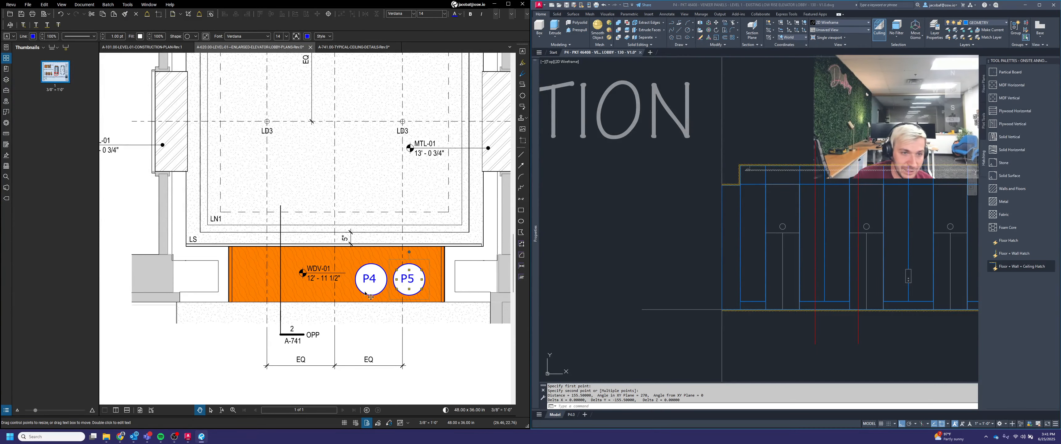
{"action": "scroll", "coordinate": [822, 198], "scroll_direction": "up", "scroll_amount": 3}
{"action": "key", "text": "Escape"}
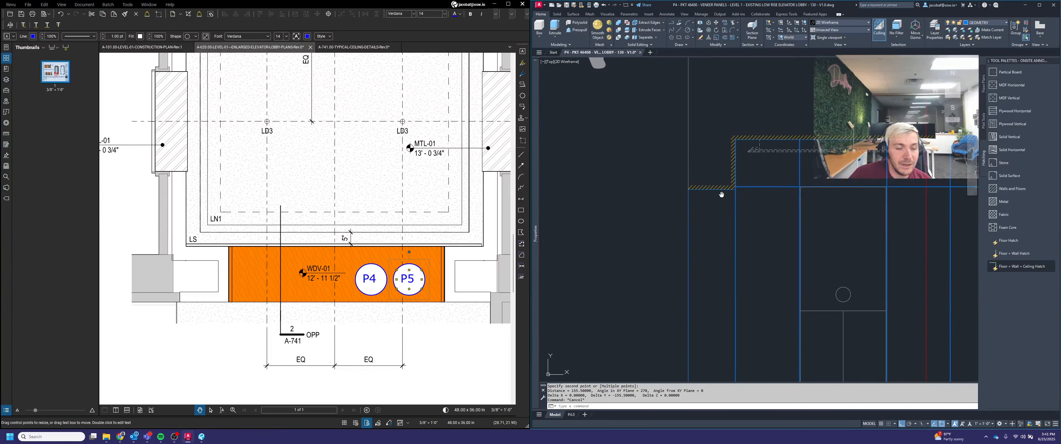
{"action": "scroll", "coordinate": [726, 208], "scroll_direction": "up", "scroll_amount": 2}
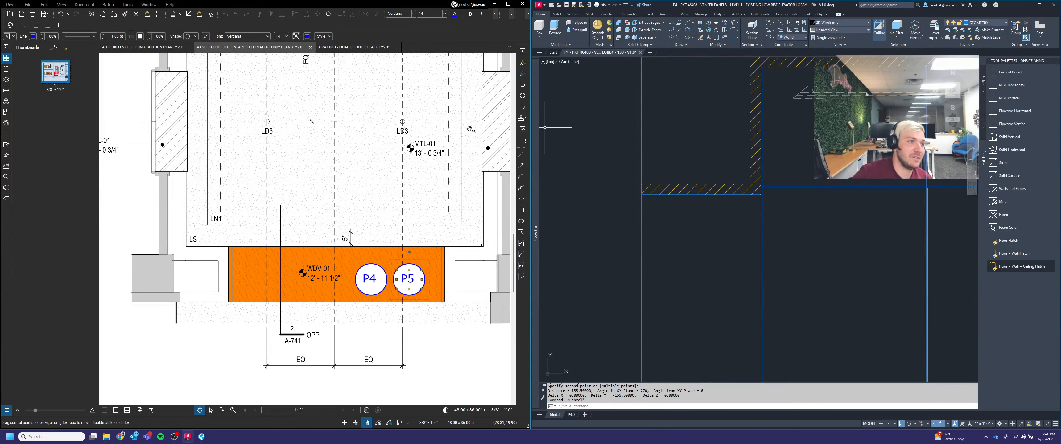
{"action": "left_click", "coordinate": [368, 51]}
{"action": "scroll", "coordinate": [369, 231], "scroll_direction": "up", "scroll_amount": 3}
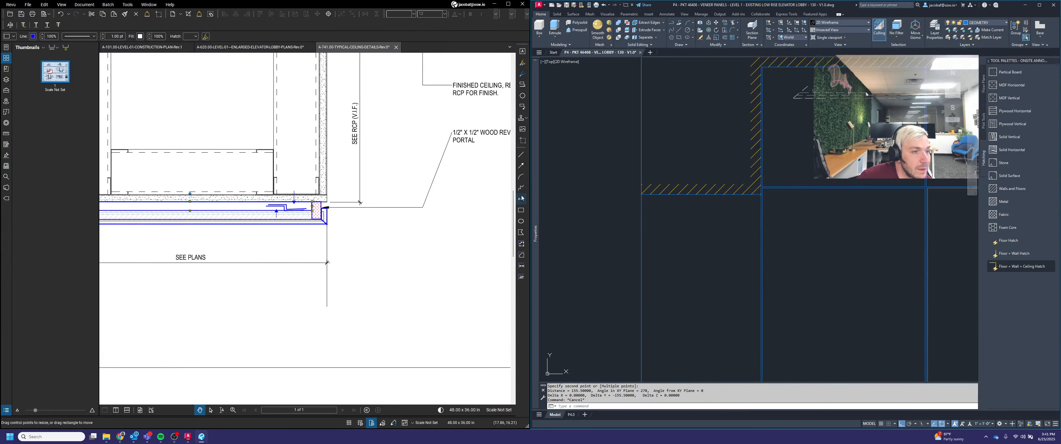
Step: Add a vertical dimension at the portal's end labelled 1-1/4" and move it clear of the detail
{"action": "left_click", "coordinate": [521, 199]}
{"action": "scroll", "coordinate": [323, 216], "scroll_direction": "up", "scroll_amount": 3}
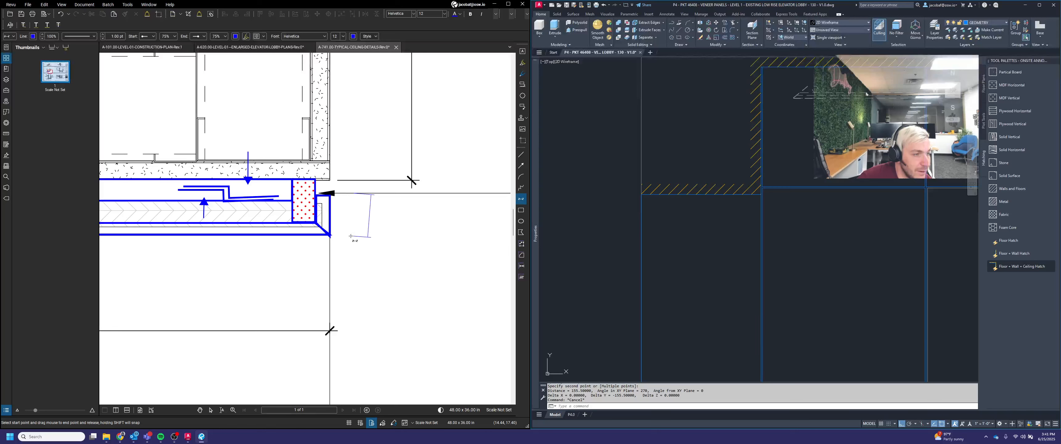
{"action": "left_click", "coordinate": [360, 240]}
{"action": "type", "text": "1"}
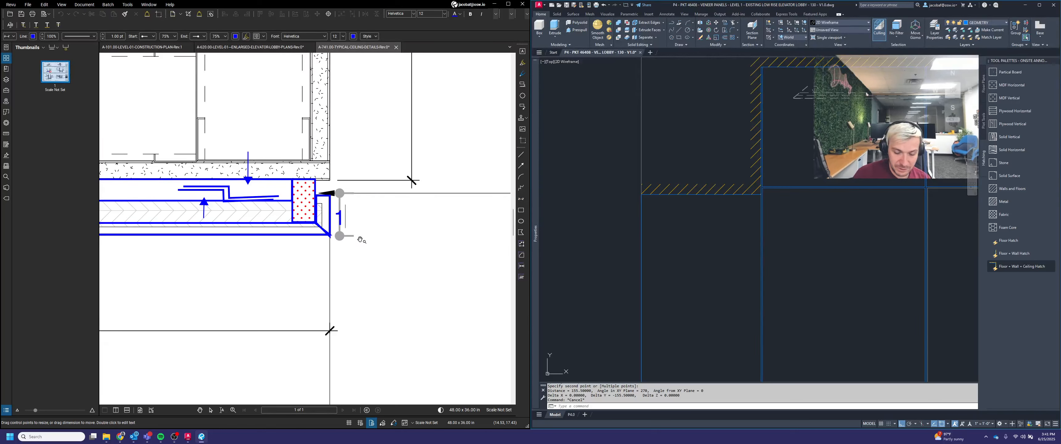
{"action": "type", "text": "-1/4\""}
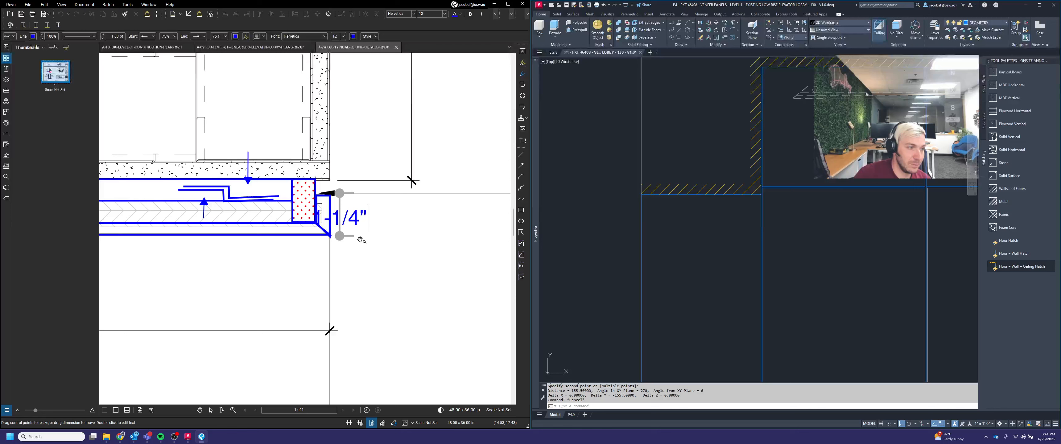
{"action": "key", "text": "BackSpace"}
{"action": "type", "text": "\""}
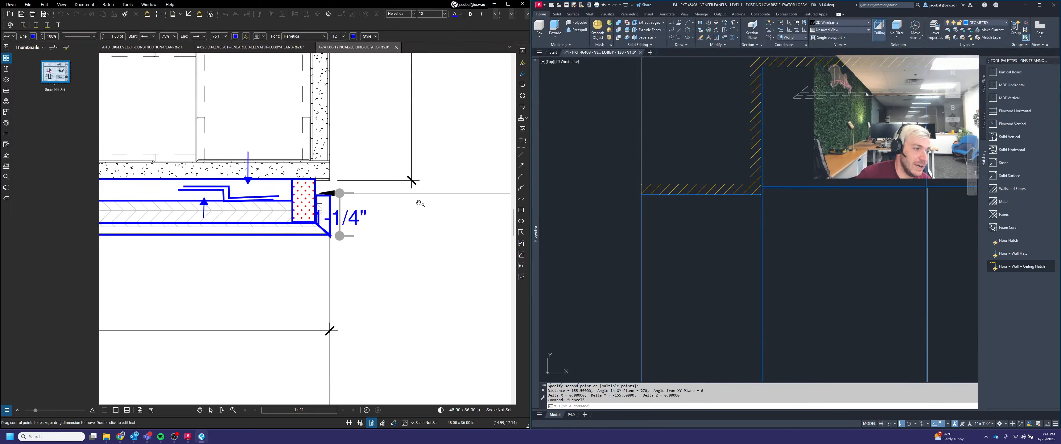
{"action": "left_click", "coordinate": [338, 227]}
{"action": "left_click_drag", "start_coordinate": [339, 215], "coordinate": [393, 215]}
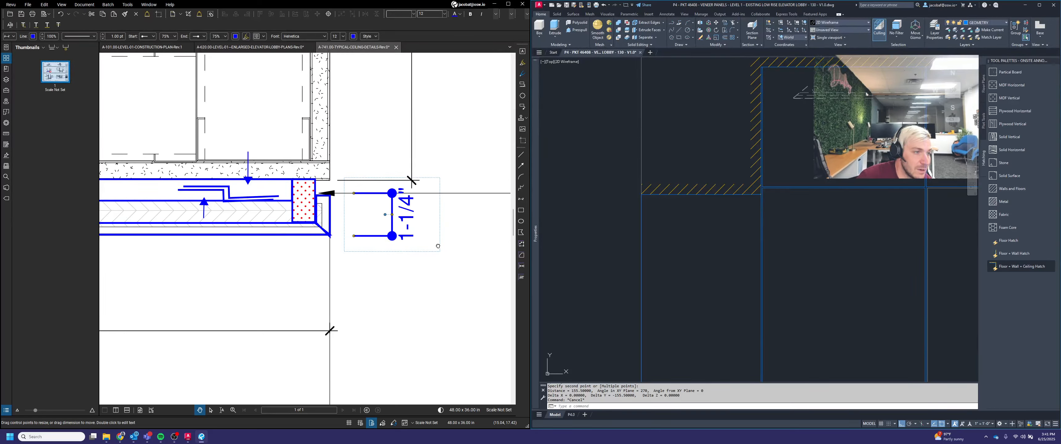
Step: Add a 1/2" vertical dimension at the portal's end and place it beside the 1-1/4" dimension
{"action": "left_click", "coordinate": [449, 241]}
{"action": "left_click", "coordinate": [521, 200]}
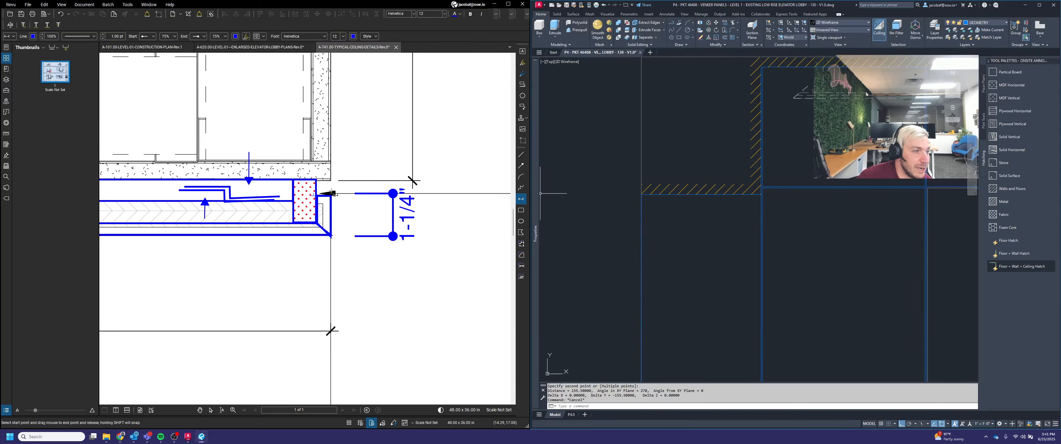
{"action": "left_click_drag", "start_coordinate": [330, 181], "coordinate": [331, 194]}
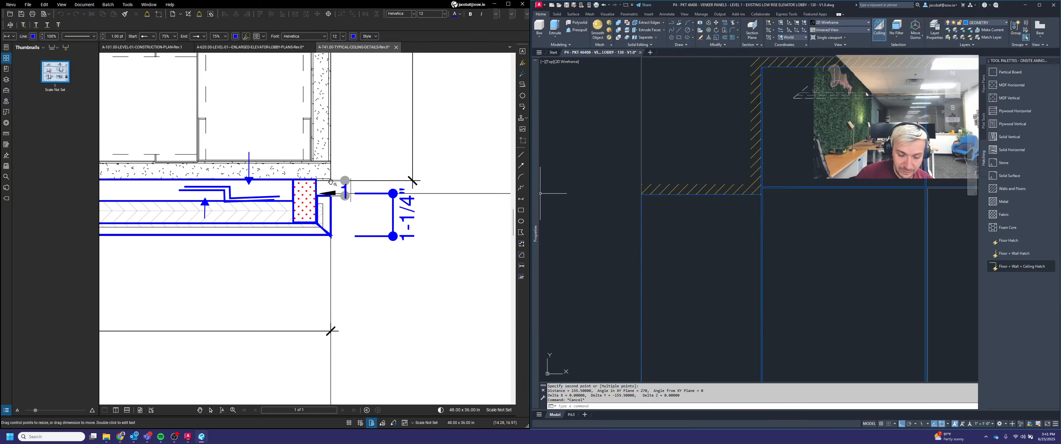
{"action": "left_click", "coordinate": [353, 198]}
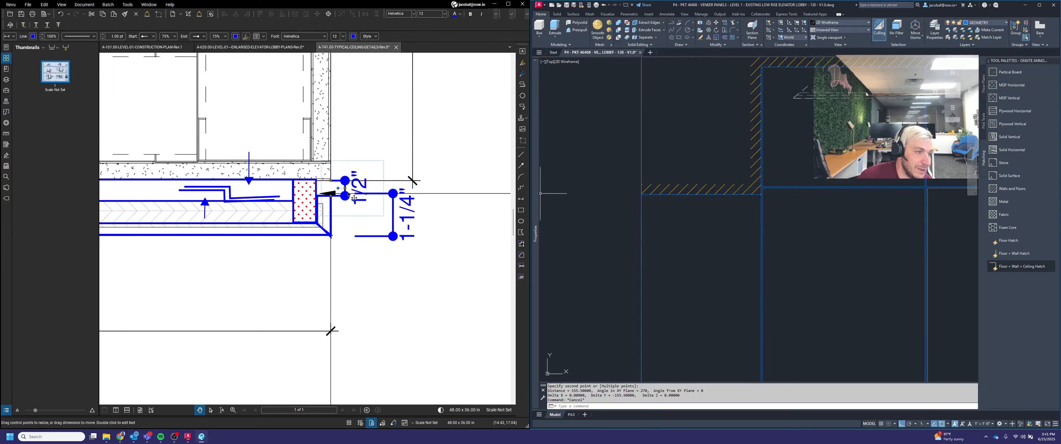
{"action": "left_click_drag", "start_coordinate": [392, 190], "coordinate": [393, 190]}
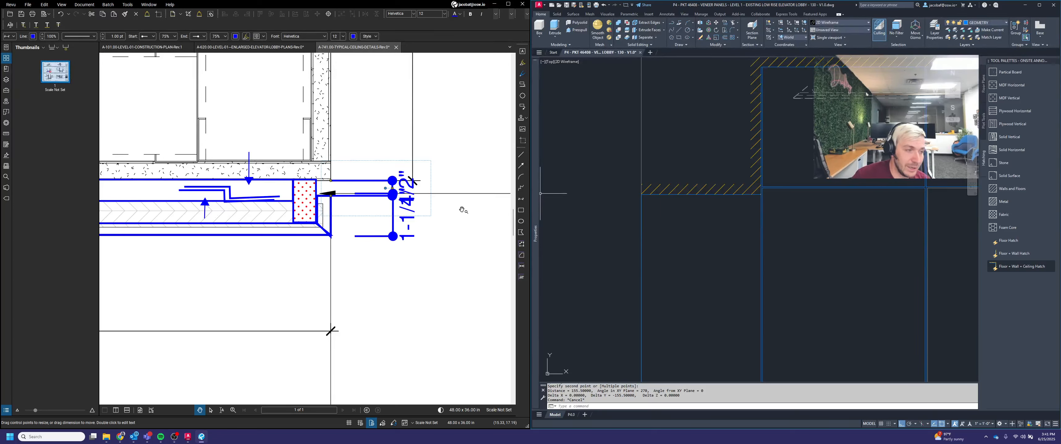
{"action": "left_click", "coordinate": [720, 212]}
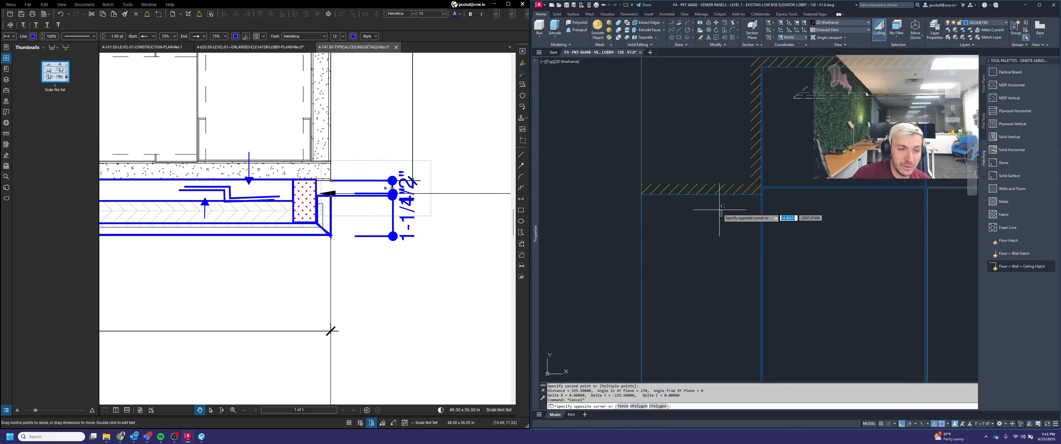
{"action": "left_click", "coordinate": [719, 208]}
{"action": "key", "text": "Escape"}
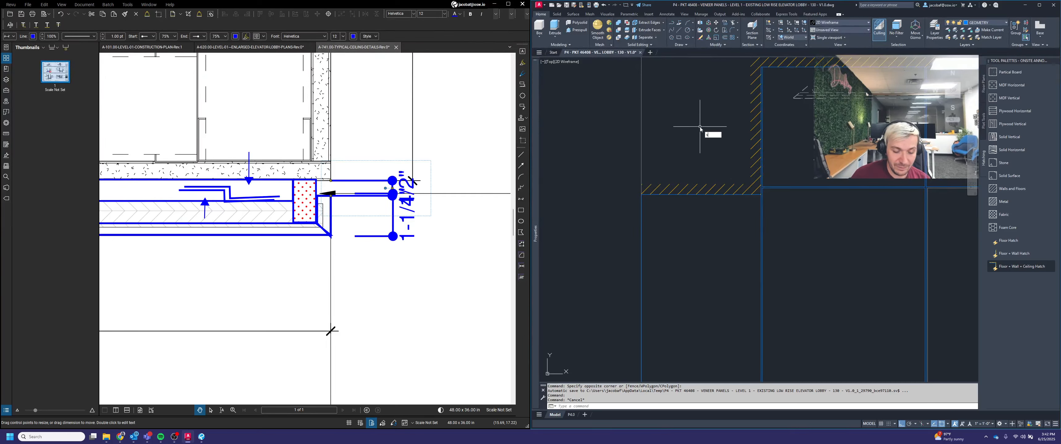
Step: Stretch the portal soffit lines on the elevation down by 1.75 using the Stretch command with a crossing selection
{"action": "type", "text": "strech"}
{"action": "key", "text": "Return"}
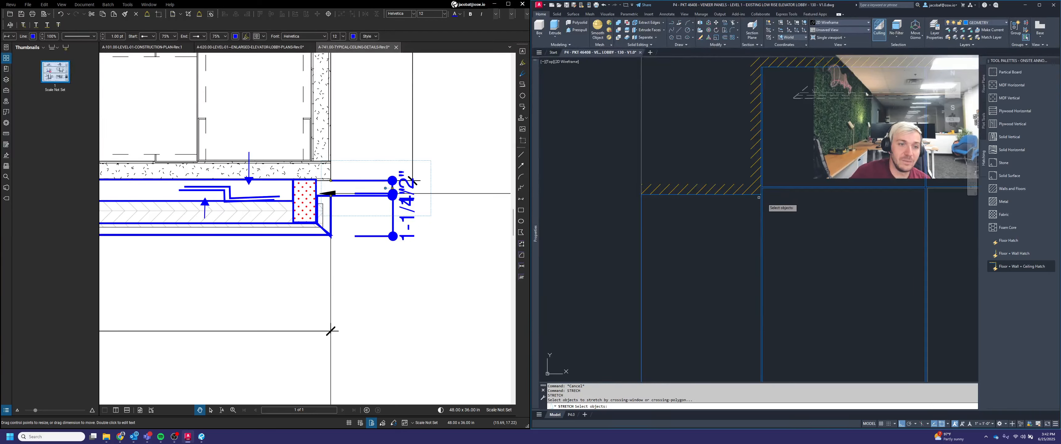
{"action": "left_click", "coordinate": [777, 205]}
{"action": "left_click", "coordinate": [606, 193]}
{"action": "left_click", "coordinate": [798, 251], "text": "shift"}
{"action": "left_click", "coordinate": [737, 247], "text": "shift"}
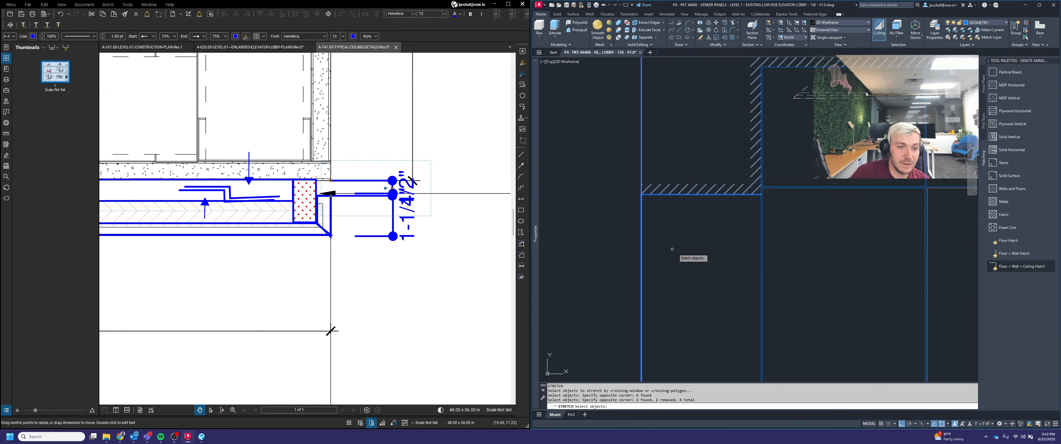
{"action": "left_click", "coordinate": [668, 248], "text": "shift"}
{"action": "left_click", "coordinate": [599, 236], "text": "shift"}
{"action": "key", "text": "Return"}
{"action": "left_click", "coordinate": [689, 147]}
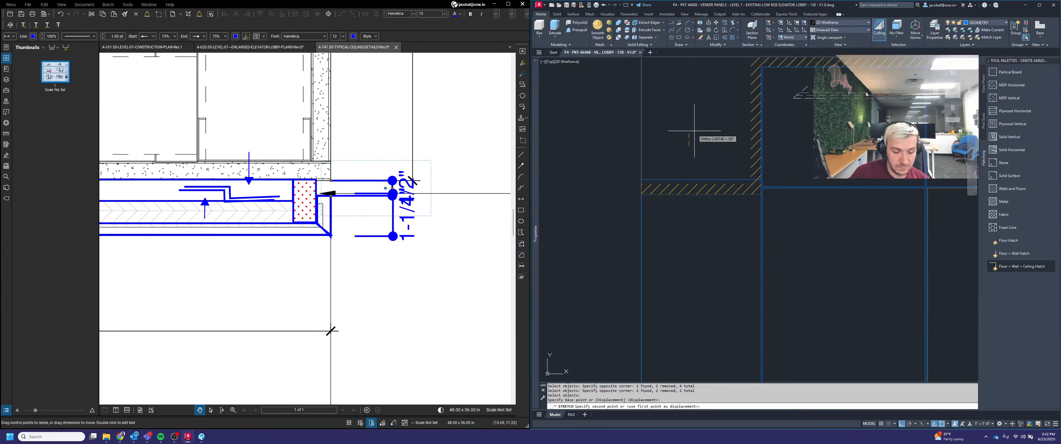
{"action": "type", "text": "1/"}
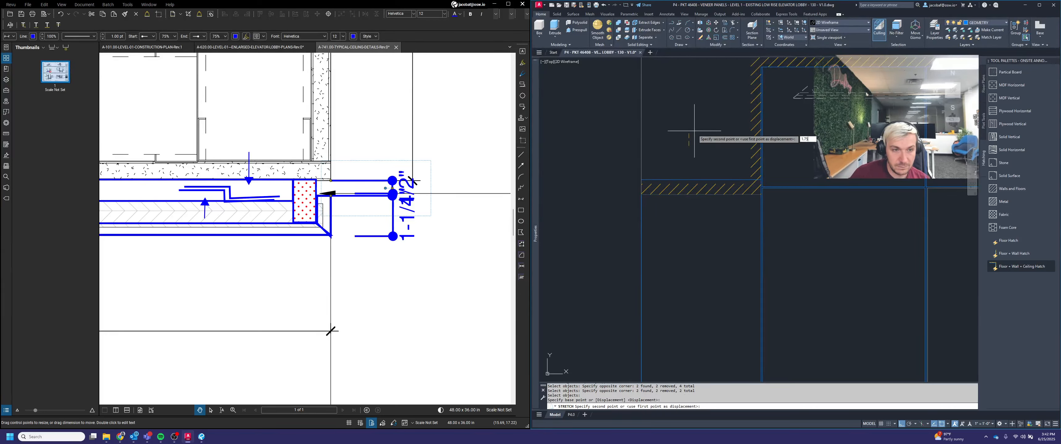
{"action": "key", "text": "Return"}
Step: Stretch the soffit hatch's edge grip by 1.75 to match the stretched portal
{"action": "left_click", "coordinate": [712, 197]}
{"action": "left_click", "coordinate": [702, 193]}
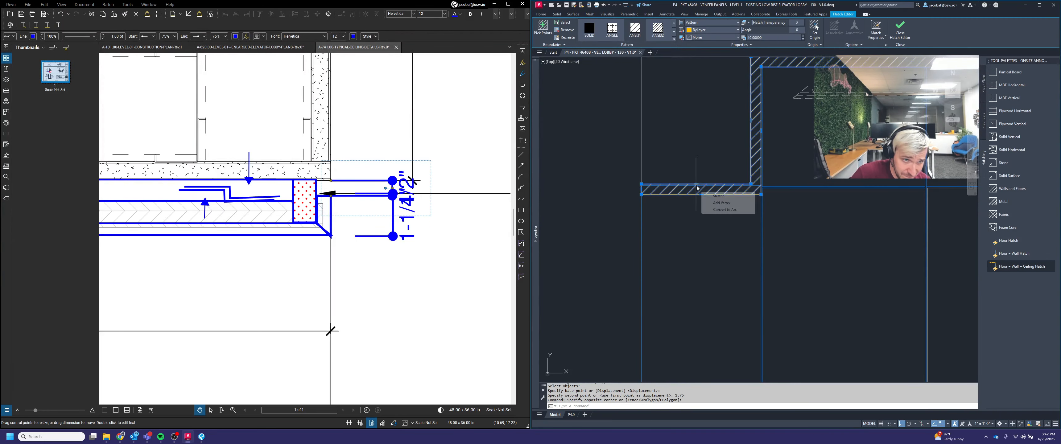
{"action": "left_click", "coordinate": [695, 185]}
{"action": "type", "text": "1.7"}
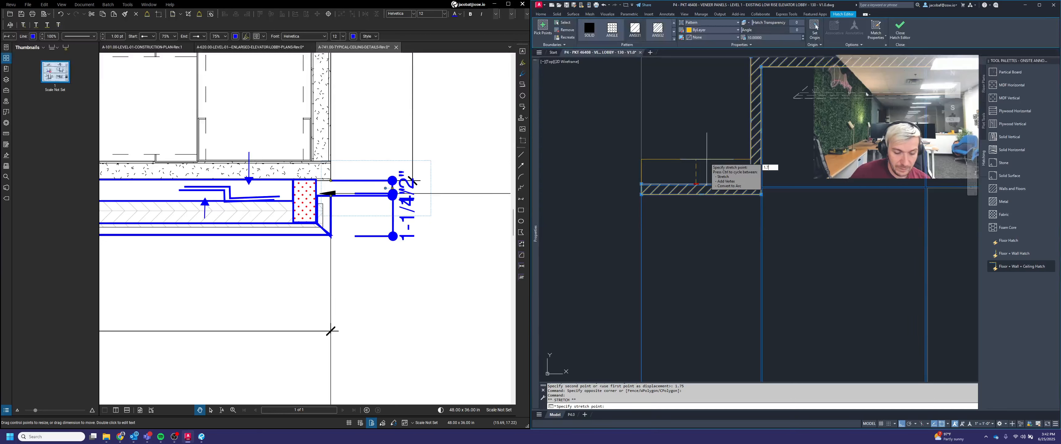
{"action": "type", "text": "5"}
{"action": "key", "text": "Return"}
{"action": "left_click", "coordinate": [701, 194]}
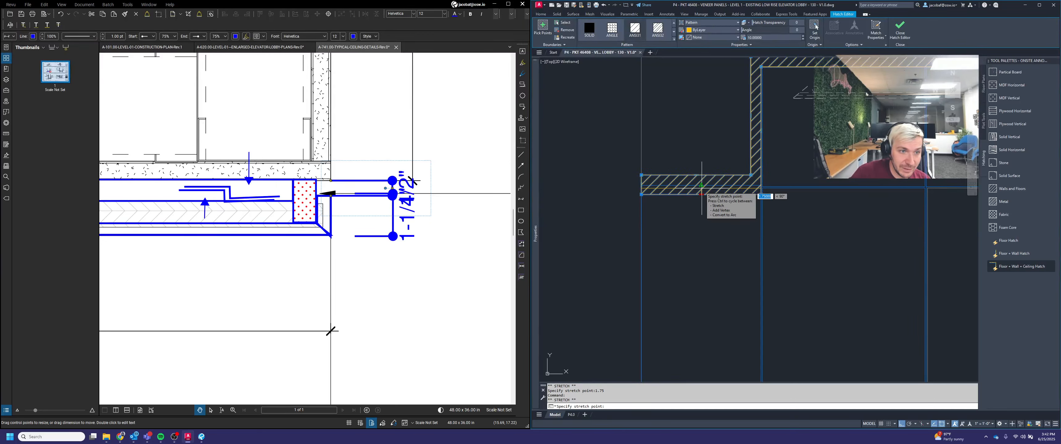
{"action": "key", "text": "Escape"}
{"action": "key", "text": "Escape"}
{"action": "scroll", "coordinate": [722, 230], "scroll_direction": "up", "scroll_amount": 3}
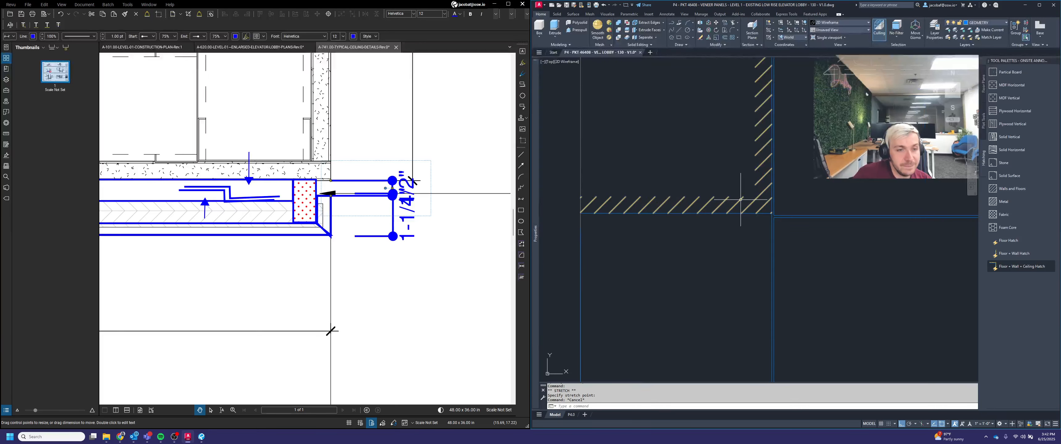
{"action": "middle_click_drag", "start_coordinate": [668, 221], "coordinate": [698, 219]}
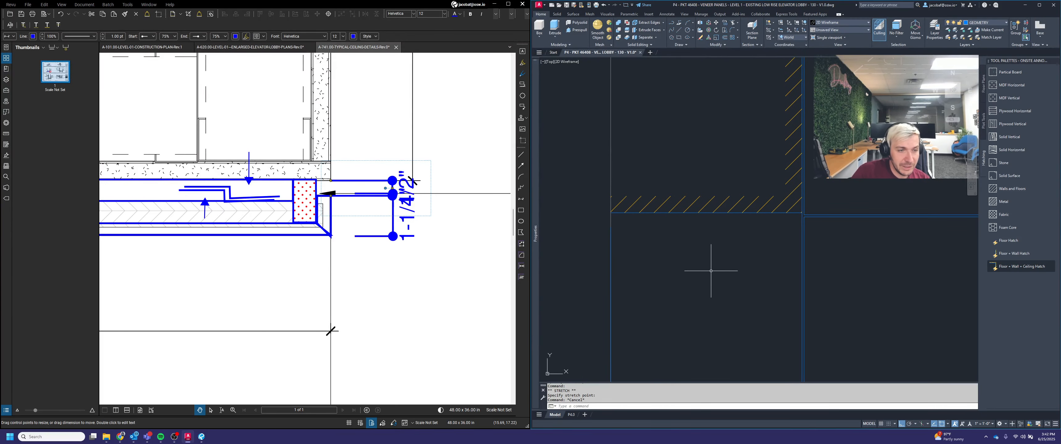
{"action": "left_click", "coordinate": [610, 227]}
{"action": "left_click", "coordinate": [610, 213]}
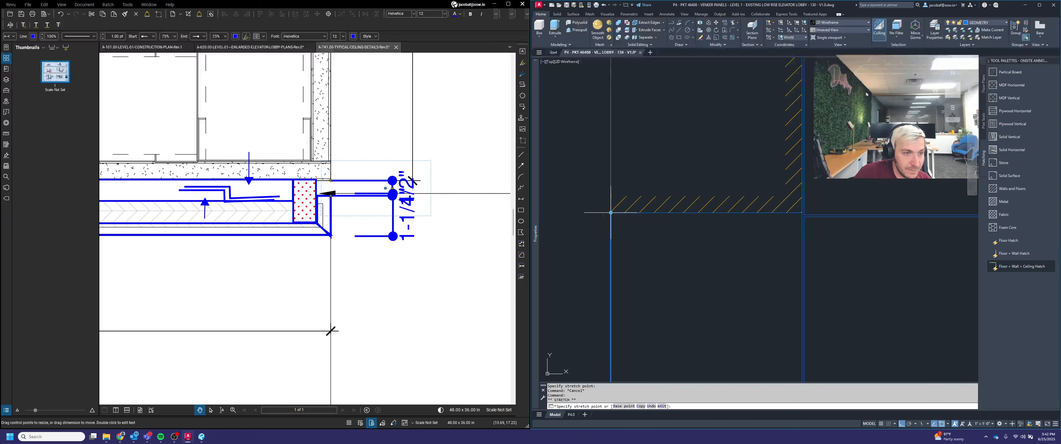
{"action": "key", "text": "Escape"}
{"action": "scroll", "coordinate": [443, 205], "scroll_direction": "down", "scroll_amount": 3}
{"action": "middle_click_drag", "start_coordinate": [305, 246], "coordinate": [476, 265]}
{"action": "scroll", "coordinate": [404, 265], "scroll_direction": "down", "scroll_amount": 2}
{"action": "middle_click_drag", "start_coordinate": [404, 265], "coordinate": [354, 260]}
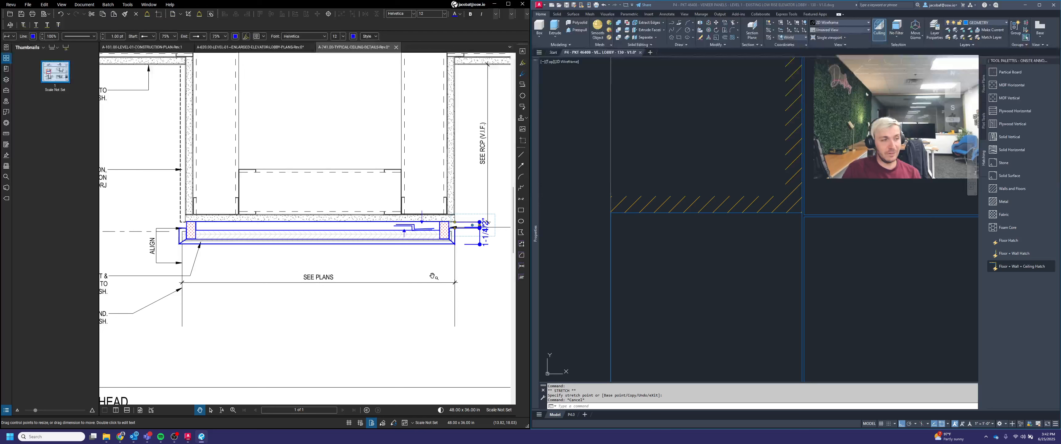
Step: Start measuring a distance at the portal soffit on the elevation
{"action": "left_click", "coordinate": [726, 322]}
{"action": "scroll", "coordinate": [735, 178], "scroll_direction": "down", "scroll_amount": 8}
{"action": "mouse_move", "coordinate": [730, 182]}
{"action": "middle_mouse_down"}
{"action": "mouse_move", "coordinate": [795, 189]}
{"action": "mouse_move", "coordinate": [787, 184]}
{"action": "middle_mouse_up"}
{"action": "scroll", "coordinate": [783, 196], "scroll_direction": "up", "scroll_amount": 2}
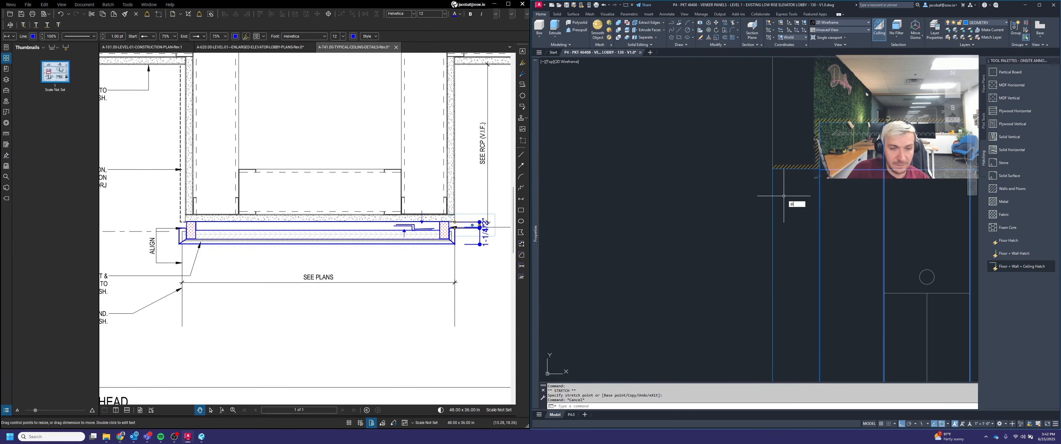
{"action": "type", "text": "di"}
{"action": "key", "text": "Return"}
{"action": "left_click", "coordinate": [772, 169]}
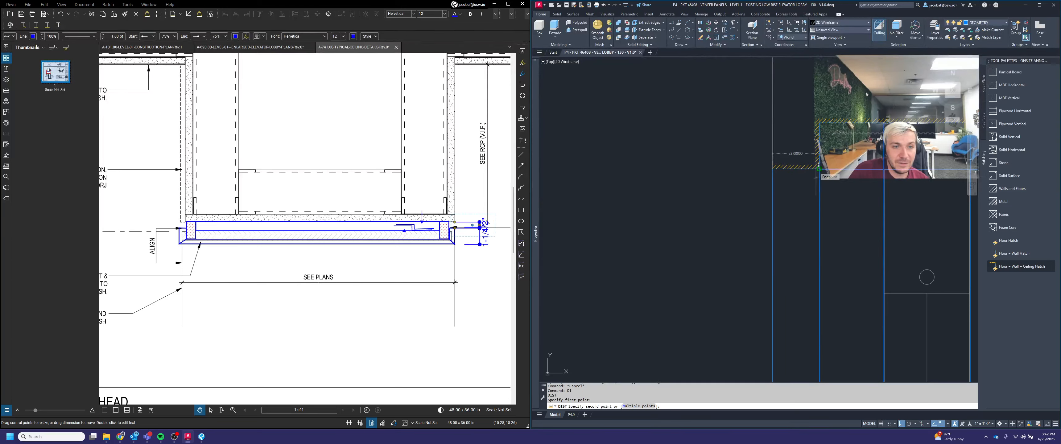
{"action": "key", "text": "Escape"}
Step: Draw a 23 by 0.75 rectangle for the veneer strip below the soffit
{"action": "scroll", "coordinate": [783, 169], "scroll_direction": "down", "scroll_amount": 4}
{"action": "middle_click_drag", "start_coordinate": [664, 177], "coordinate": [769, 189]}
{"action": "scroll", "coordinate": [758, 202], "scroll_direction": "up", "scroll_amount": 2}
{"action": "middle_click_drag", "start_coordinate": [774, 233], "coordinate": [718, 190]}
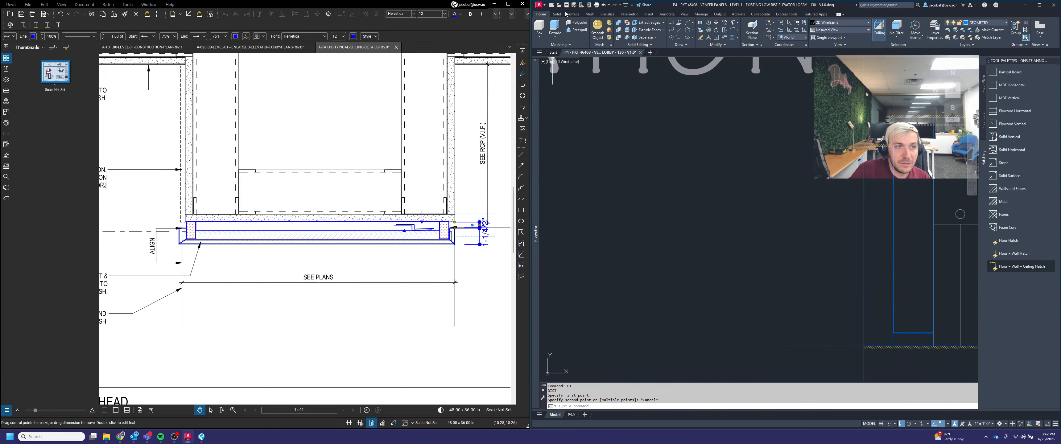
{"action": "left_click", "coordinate": [678, 39]}
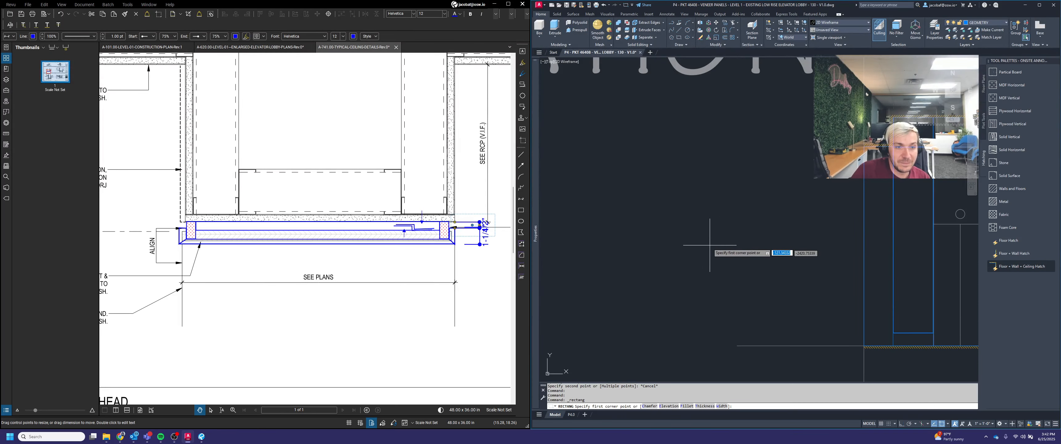
{"action": "left_click", "coordinate": [687, 216]}
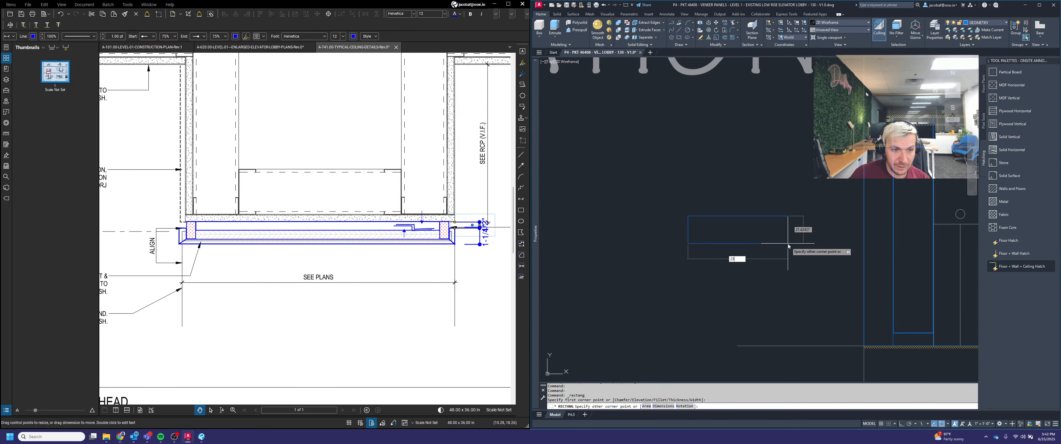
{"action": "type", "text": "23"}
{"action": "key", "text": "Tab"}
{"action": "type", "text": ".75"}
{"action": "key", "text": "Return"}
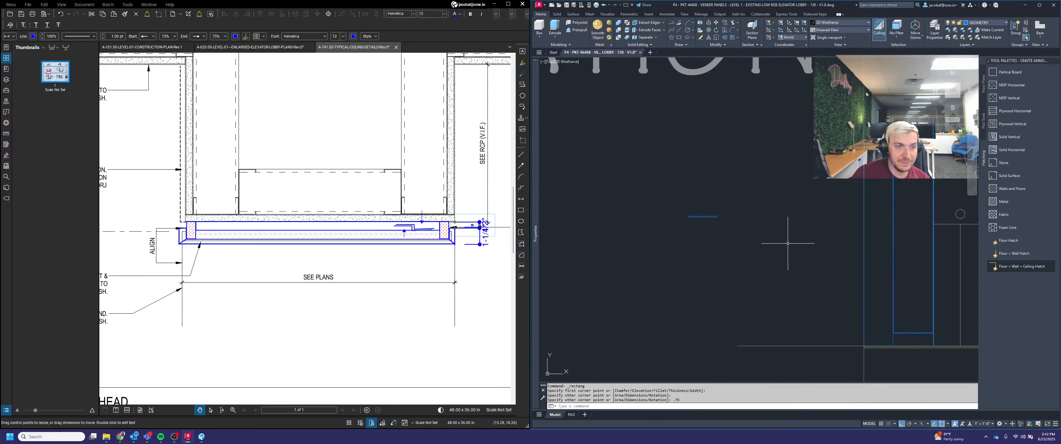
Step: Draw a small 1.25 rectangle at the right end of the veneer strip
{"action": "key", "text": "Escape"}
{"action": "scroll", "coordinate": [702, 214], "scroll_direction": "up", "scroll_amount": 5}
{"action": "middle_click_drag", "start_coordinate": [694, 240], "coordinate": [736, 231]}
{"action": "scroll", "coordinate": [737, 237], "scroll_direction": "up", "scroll_amount": 4}
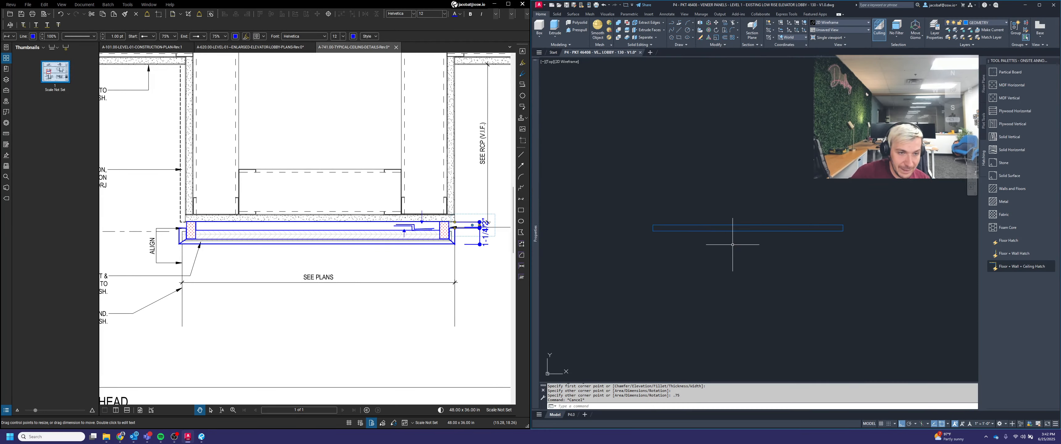
{"action": "scroll", "coordinate": [744, 257], "scroll_direction": "down", "scroll_amount": 2}
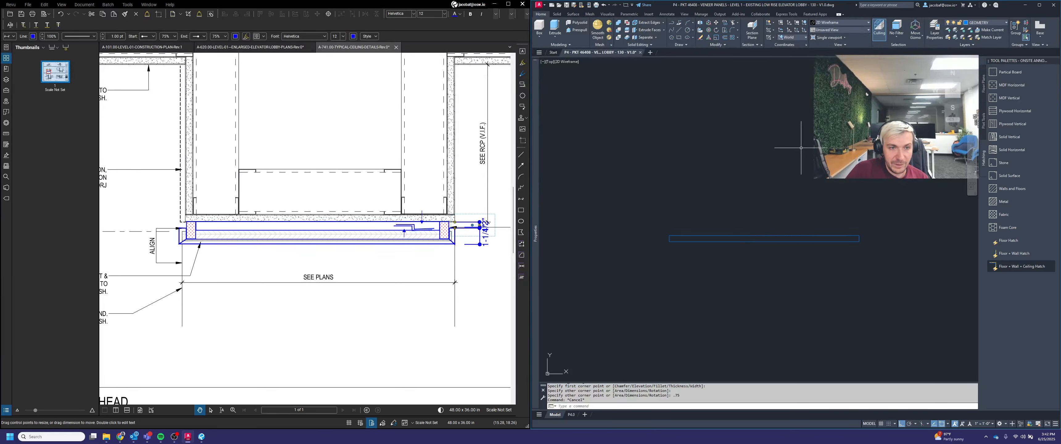
{"action": "left_click", "coordinate": [678, 37]}
{"action": "left_click", "coordinate": [847, 241]}
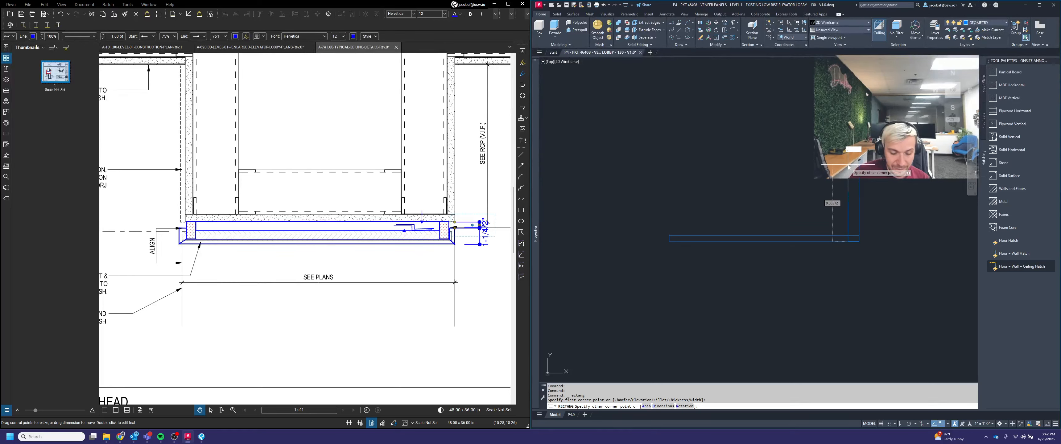
{"action": "key", "text": "Tab"}
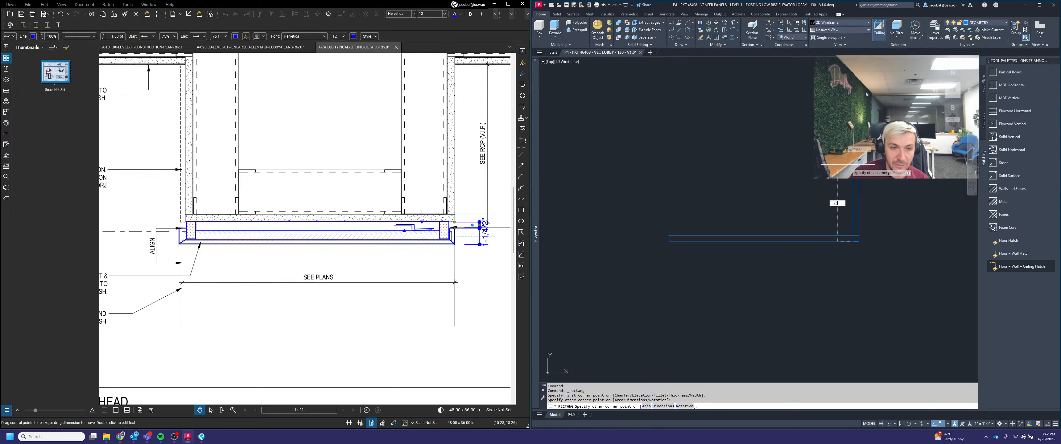
{"action": "key", "text": "Return"}
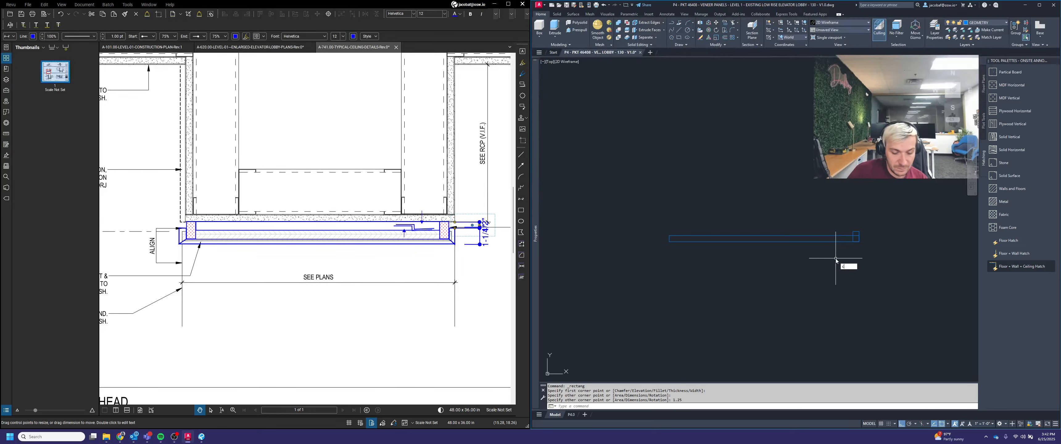
Step: Copy the small end rectangle to the left end of the veneer strip
{"action": "key", "text": "Return"}
{"action": "scroll", "coordinate": [851, 229], "scroll_direction": "up", "scroll_amount": 2}
{"action": "left_click", "coordinate": [860, 240]}
{"action": "left_click", "coordinate": [853, 222]}
{"action": "scroll", "coordinate": [857, 261], "scroll_direction": "down", "scroll_amount": 1}
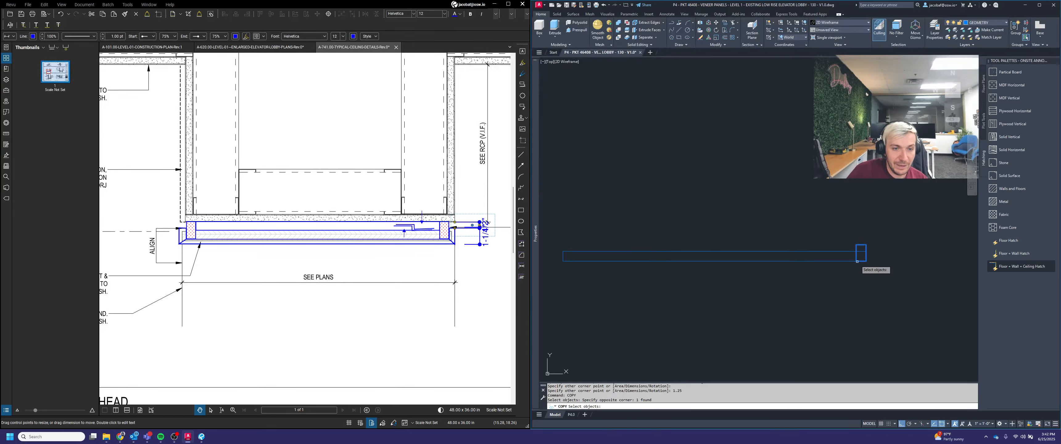
{"action": "key", "text": "Return"}
{"action": "left_click", "coordinate": [856, 261]}
{"action": "left_click", "coordinate": [563, 260]}
{"action": "key", "text": "Return"}
Step: Reshape the copied left end piece by moving its corner grips
{"action": "scroll", "coordinate": [569, 251], "scroll_direction": "up", "scroll_amount": 2}
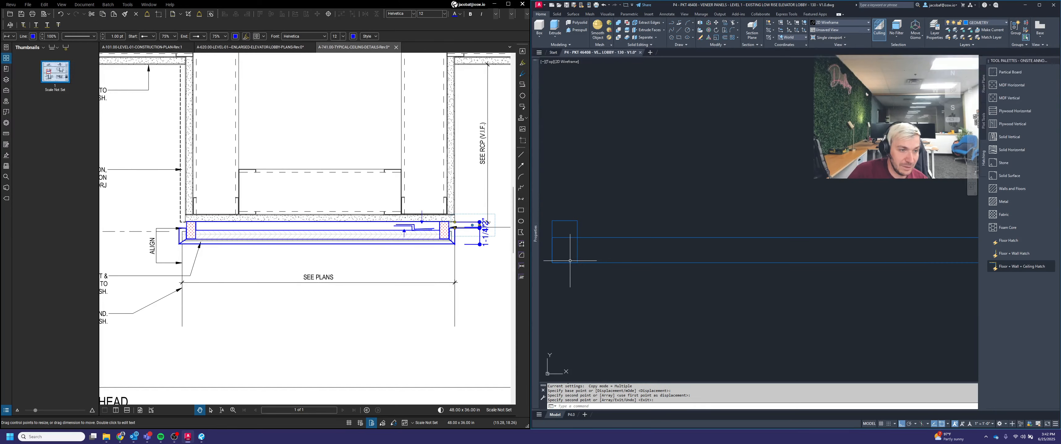
{"action": "left_click", "coordinate": [598, 255]}
{"action": "left_click", "coordinate": [587, 252]}
{"action": "scroll", "coordinate": [588, 257], "scroll_direction": "up", "scroll_amount": 2}
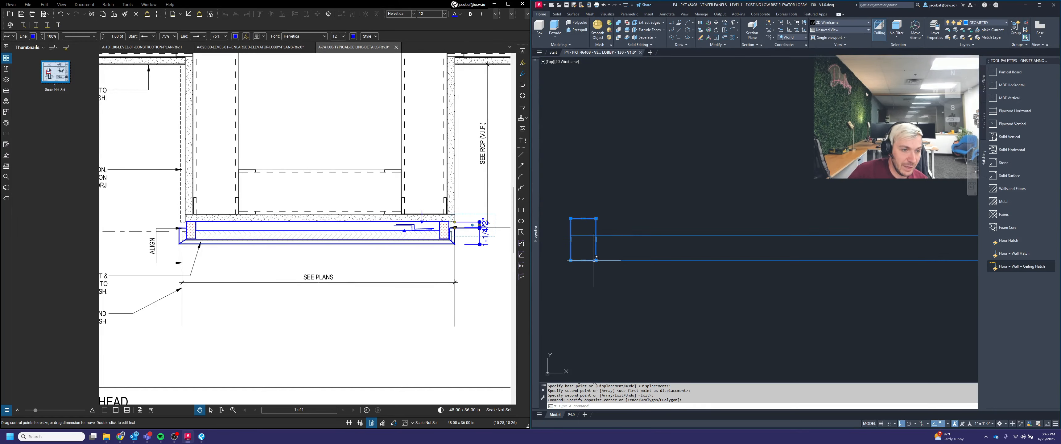
{"action": "left_click", "coordinate": [596, 261]}
{"action": "left_click", "coordinate": [570, 260]}
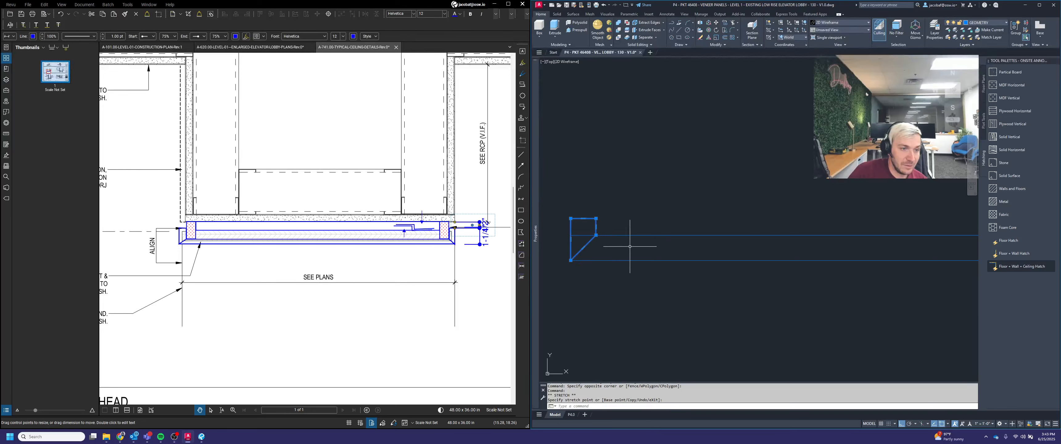
{"action": "key", "text": "Escape"}
{"action": "left_click", "coordinate": [570, 235]}
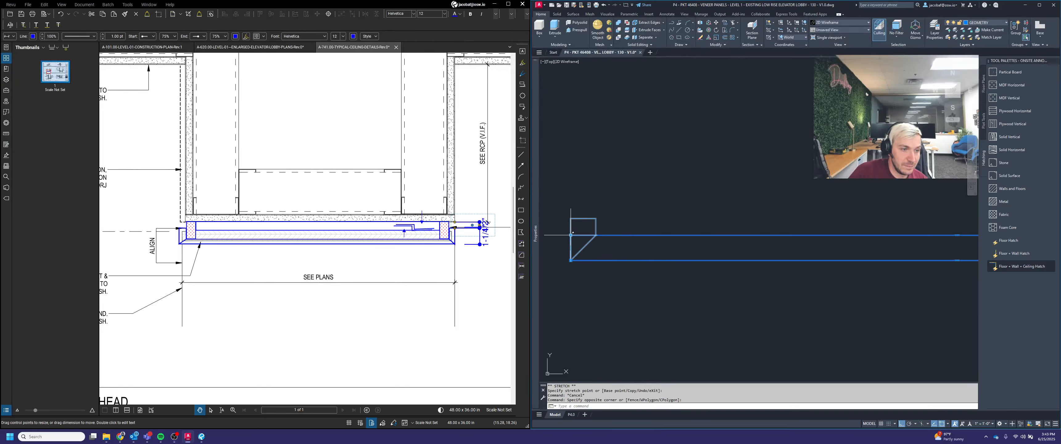
{"action": "left_click", "coordinate": [596, 235]}
{"action": "scroll", "coordinate": [594, 236], "scroll_direction": "down", "scroll_amount": 5}
{"action": "key", "text": "Escape"}
Step: Reshape the right end piece of the veneer strip by stretching its corner grips
{"action": "scroll", "coordinate": [760, 233], "scroll_direction": "up", "scroll_amount": 4}
{"action": "left_click", "coordinate": [765, 247]}
{"action": "left_click", "coordinate": [760, 234]}
{"action": "scroll", "coordinate": [795, 245], "scroll_direction": "up", "scroll_amount": 1}
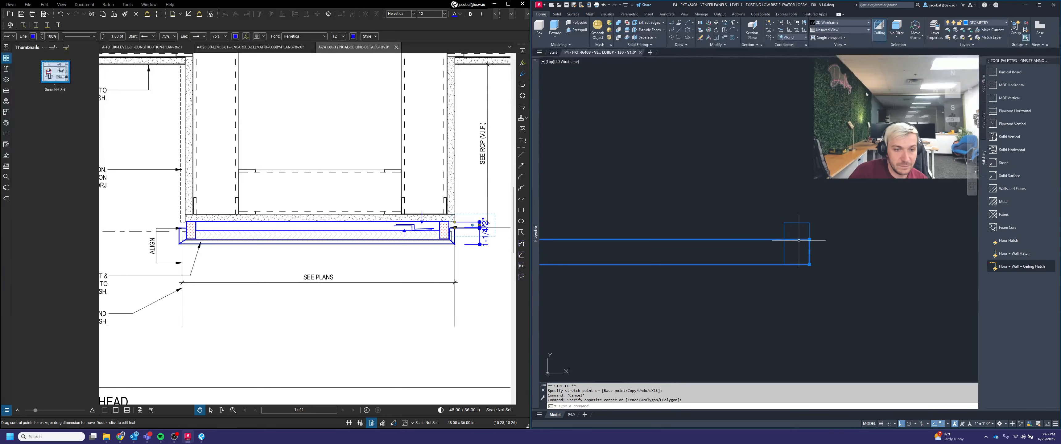
{"action": "left_click", "coordinate": [809, 239]}
{"action": "left_click", "coordinate": [784, 239]}
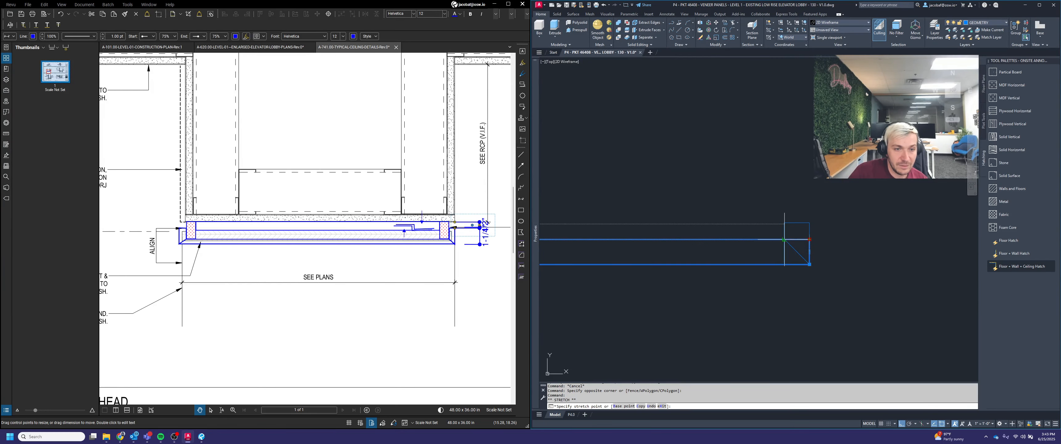
{"action": "key", "text": "Escape"}
{"action": "left_click", "coordinate": [790, 231]}
{"action": "left_click", "coordinate": [779, 236]}
{"action": "left_click", "coordinate": [784, 264]}
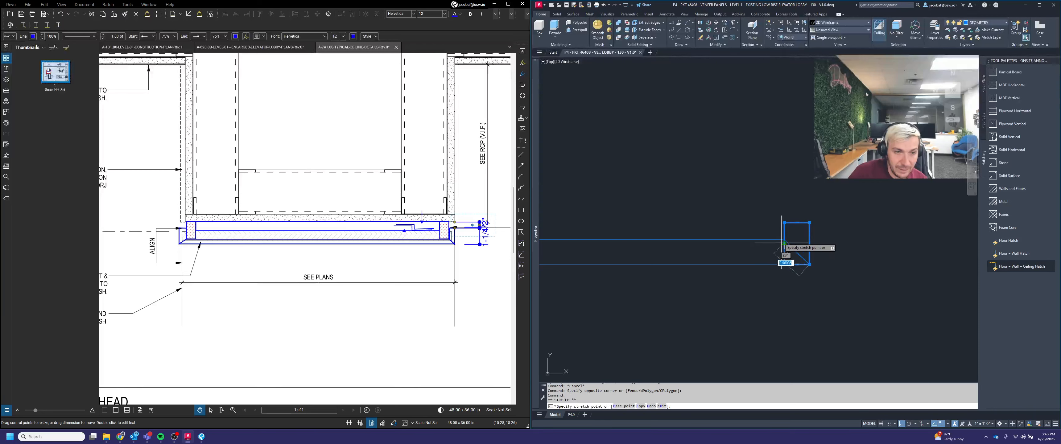
{"action": "key", "text": "Escape"}
{"action": "scroll", "coordinate": [821, 250], "scroll_direction": "down", "scroll_amount": 3}
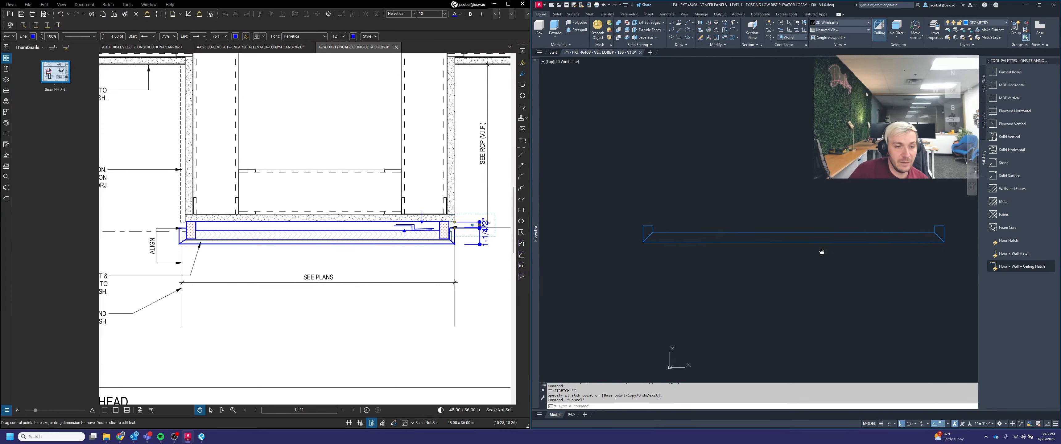
{"action": "scroll", "coordinate": [751, 236], "scroll_direction": "up", "scroll_amount": 2}
{"action": "scroll", "coordinate": [777, 242], "scroll_direction": "down", "scroll_amount": 2}
{"action": "mouse_move", "coordinate": [777, 242]}
{"action": "middle_mouse_down"}
{"action": "mouse_move", "coordinate": [758, 253]}
{"action": "mouse_move", "coordinate": [769, 255]}
{"action": "middle_mouse_up"}
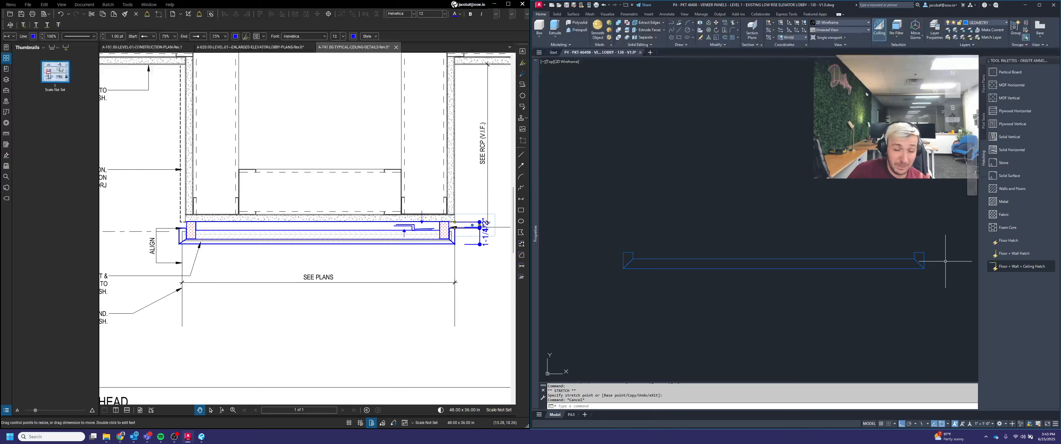
{"action": "key", "text": "Escape"}
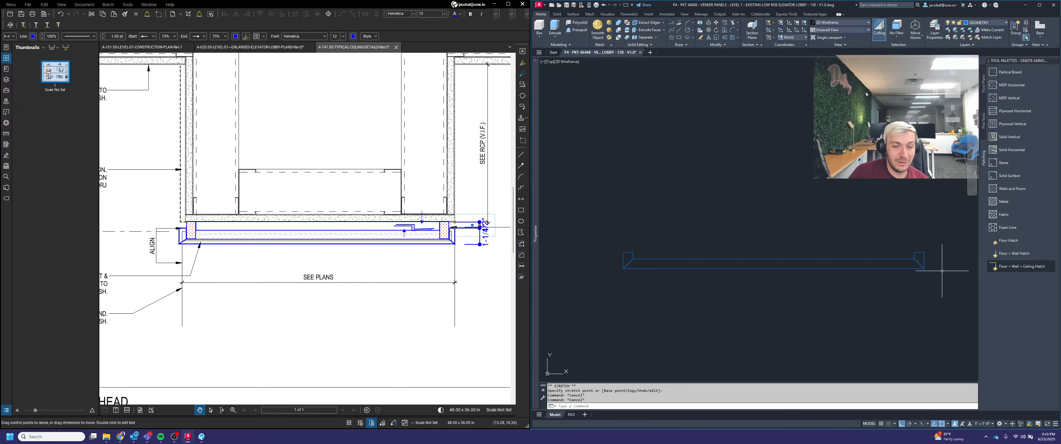
Step: Measure the distance between the two end pieces of the veneer strip
{"action": "type", "text": "DI"}
{"action": "key", "text": "Return"}
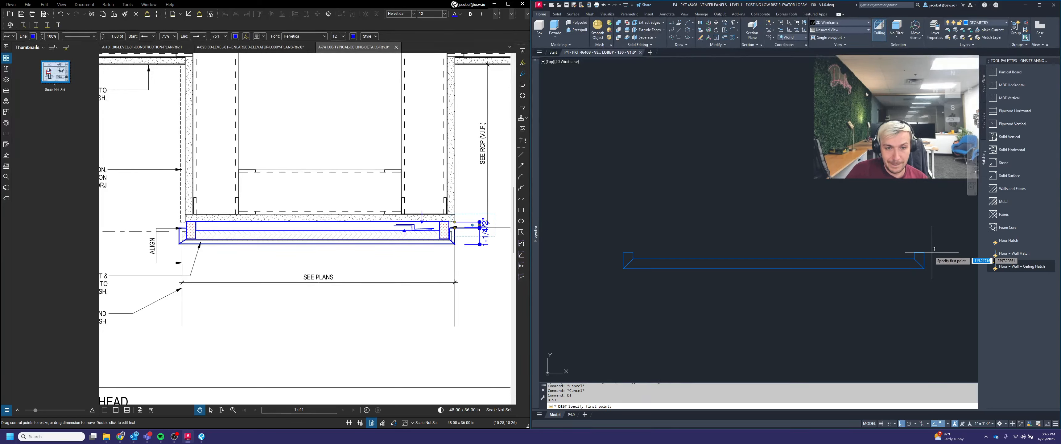
{"action": "left_click", "coordinate": [925, 269]}
{"action": "key", "text": "Escape"}
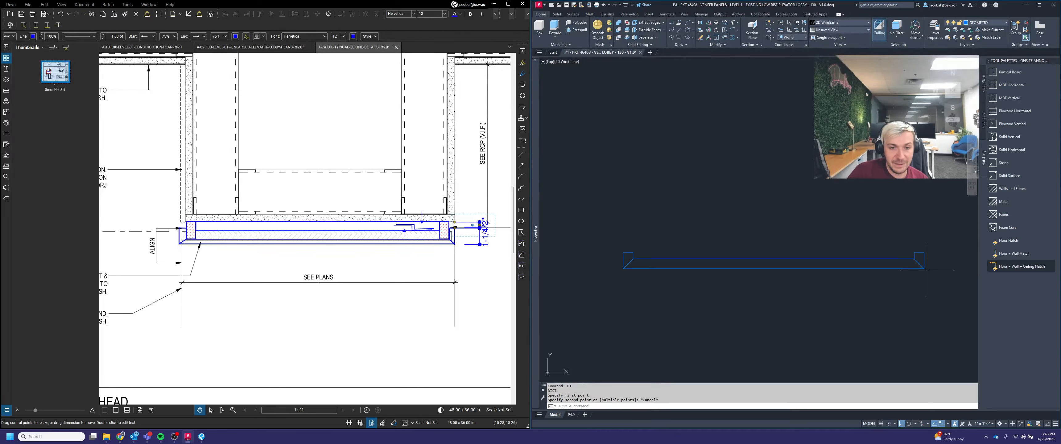
{"action": "key", "text": "Return"}
{"action": "left_click", "coordinate": [924, 268]}
{"action": "left_click", "coordinate": [623, 269]}
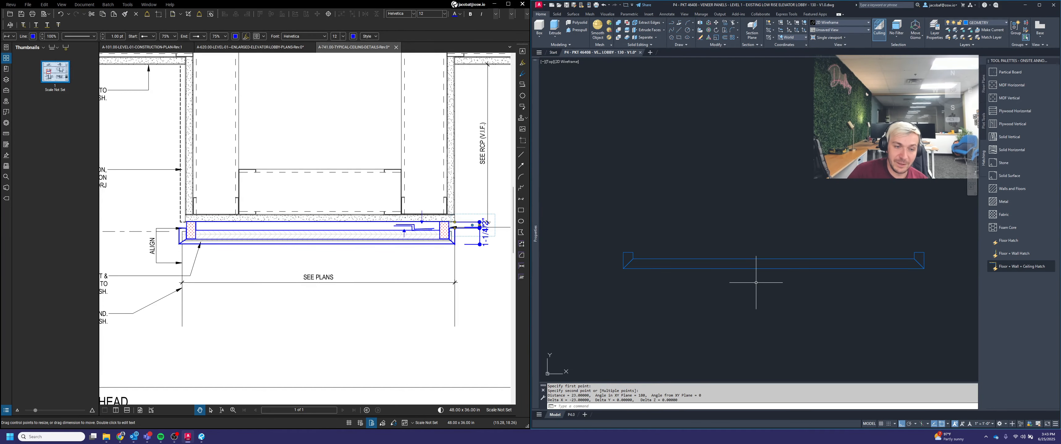
{"action": "key", "text": "Escape"}
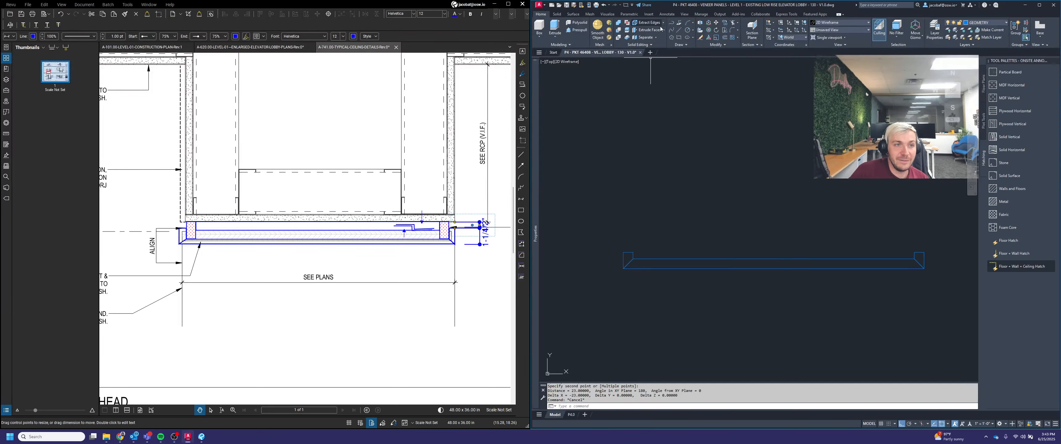
Step: Draw short vertical lines rising from the ends of the veneer strip
{"action": "left_click", "coordinate": [679, 38]}
{"action": "scroll", "coordinate": [630, 238], "scroll_direction": "up", "scroll_amount": 2}
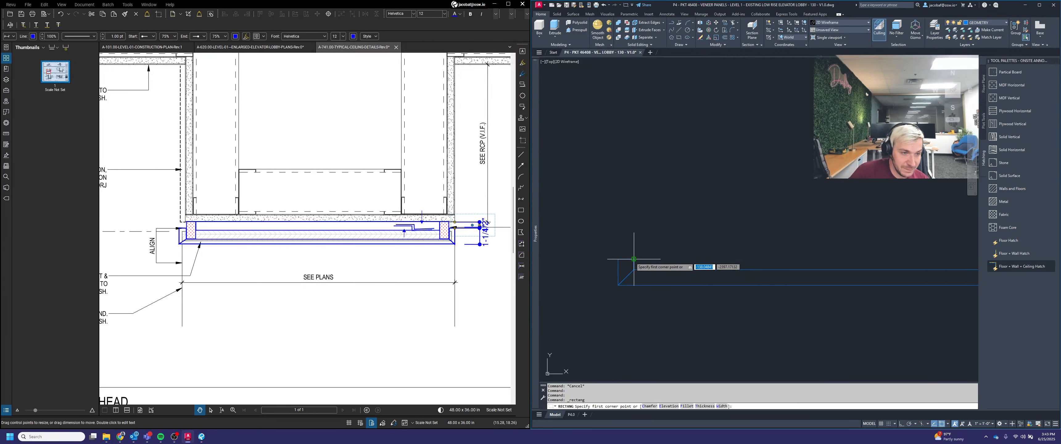
{"action": "key", "text": "Escape"}
{"action": "type", "text": "l"}
{"action": "key", "text": "Return"}
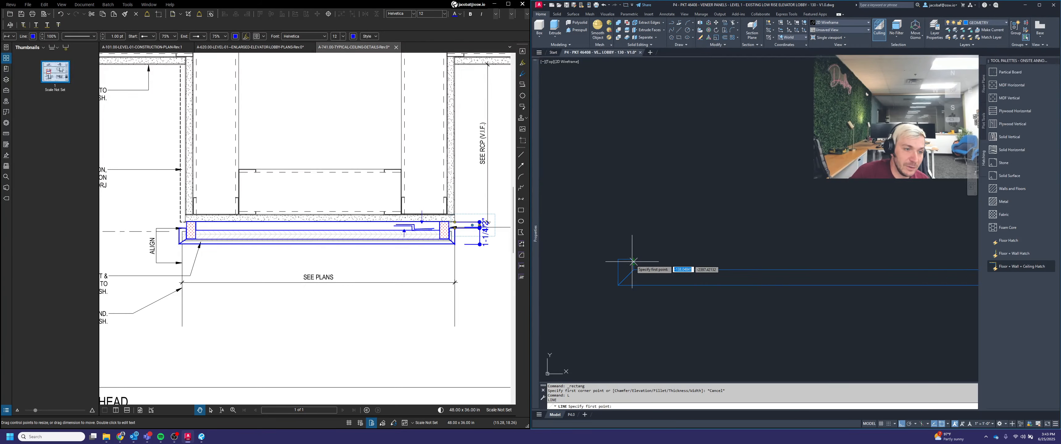
{"action": "left_click", "coordinate": [633, 259]}
{"action": "type", "text": ".5"}
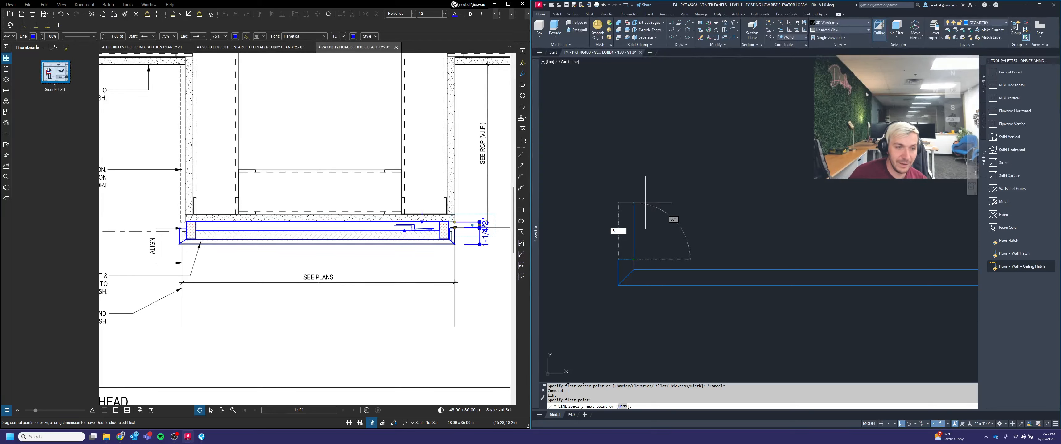
{"action": "key", "text": "Return"}
{"action": "key", "text": "Escape"}
{"action": "scroll", "coordinate": [632, 204], "scroll_direction": "down", "scroll_amount": 4}
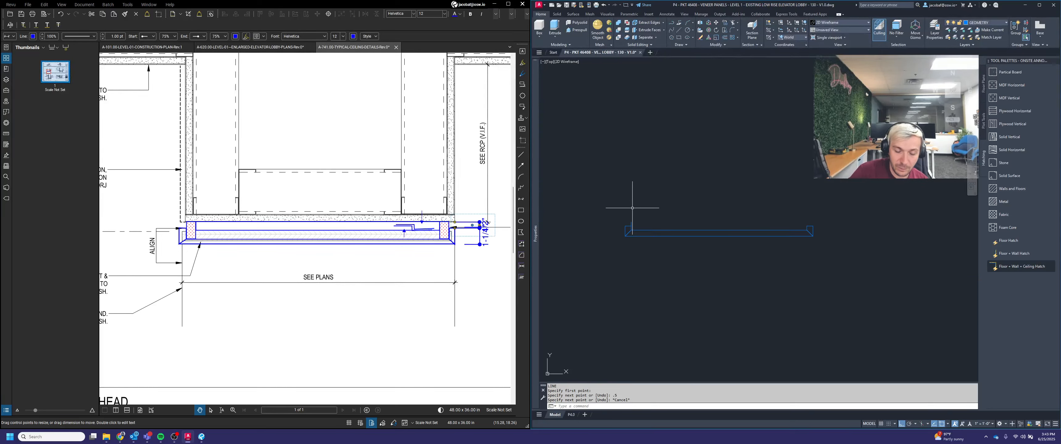
{"action": "scroll", "coordinate": [776, 229], "scroll_direction": "up", "scroll_amount": 4}
{"action": "key", "text": "Return"}
{"action": "left_click", "coordinate": [858, 220]}
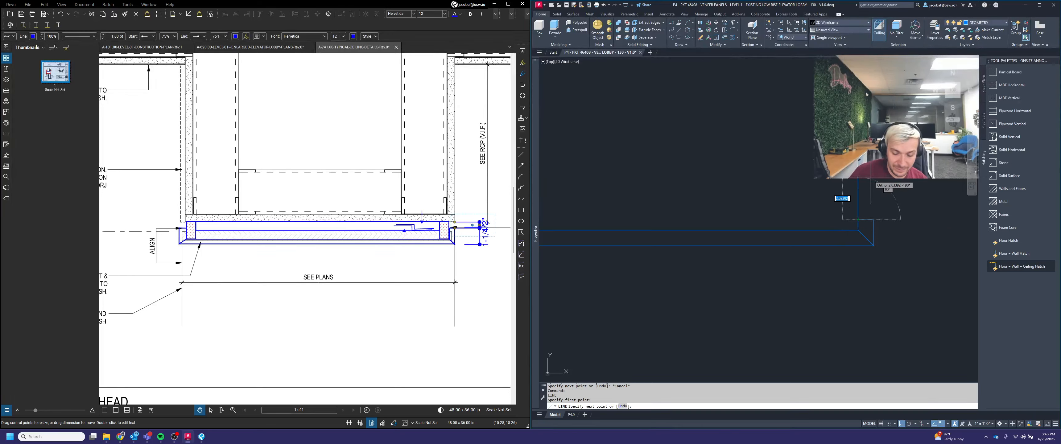
{"action": "key", "text": "Escape"}
{"action": "scroll", "coordinate": [644, 189], "scroll_direction": "down", "scroll_amount": 3}
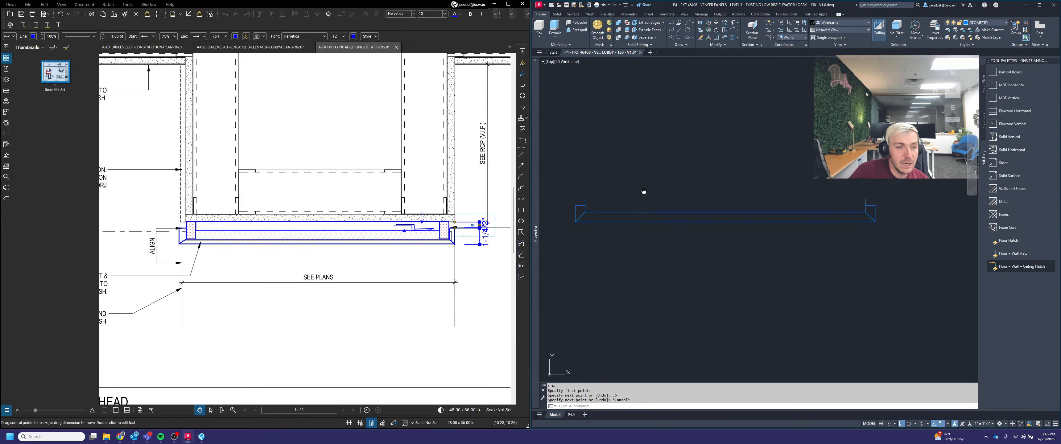
{"action": "left_click", "coordinate": [679, 38]}
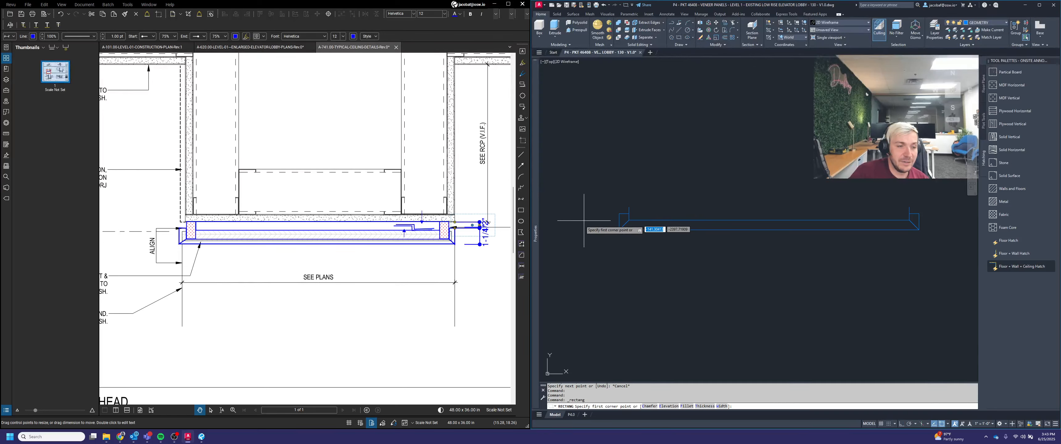
{"action": "scroll", "coordinate": [603, 220], "scroll_direction": "up", "scroll_amount": 4}
{"action": "left_click", "coordinate": [668, 188]}
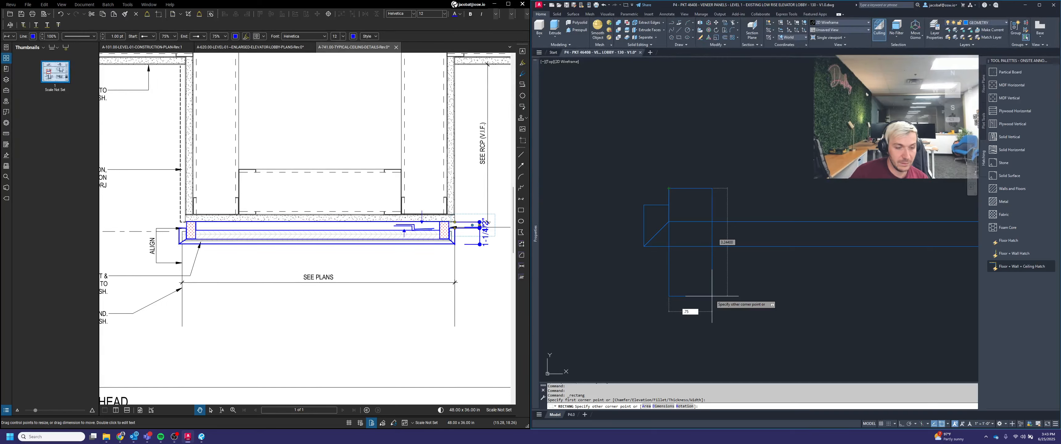
{"action": "key", "text": "Tab"}
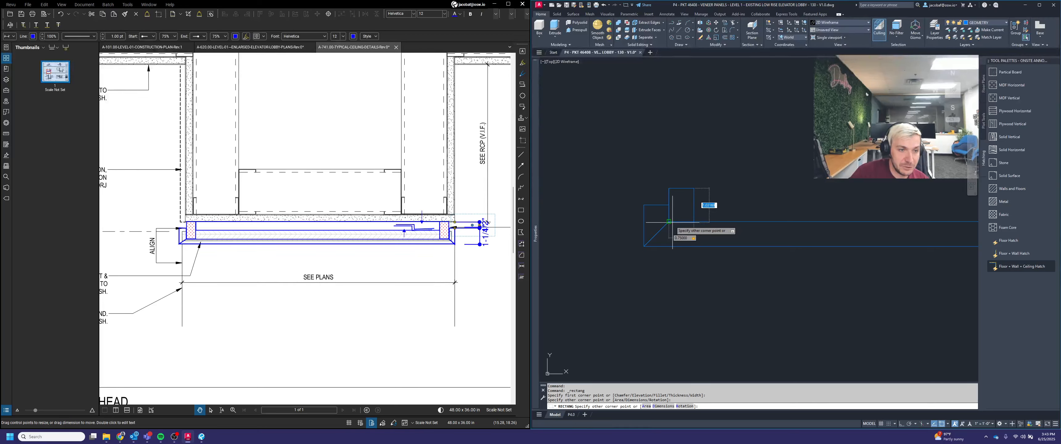
{"action": "key", "text": "Escape"}
Step: Delete the extra geometry above the left end piece of the strip
{"action": "left_click", "coordinate": [653, 162]}
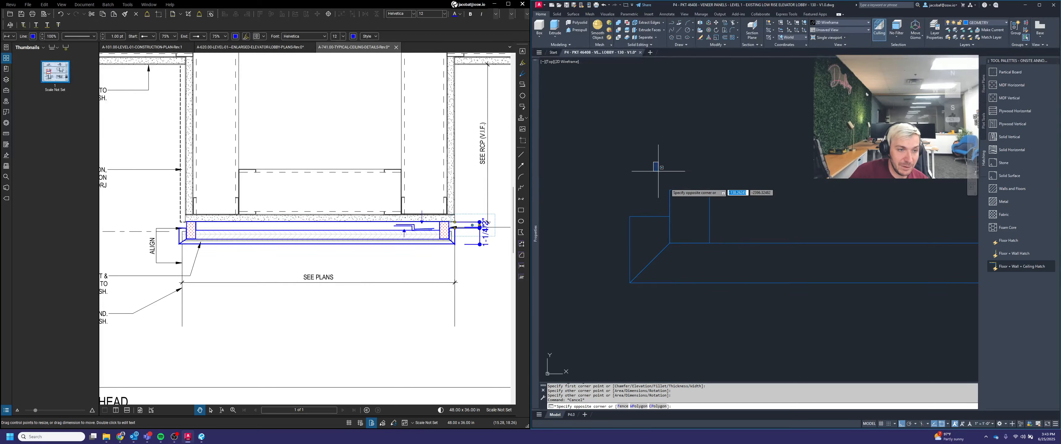
{"action": "left_click", "coordinate": [683, 218]}
{"action": "key", "text": "Delete"}
Step: Delete the extra geometry above the right end piece of the strip
{"action": "scroll", "coordinate": [686, 225], "scroll_direction": "down", "scroll_amount": 2}
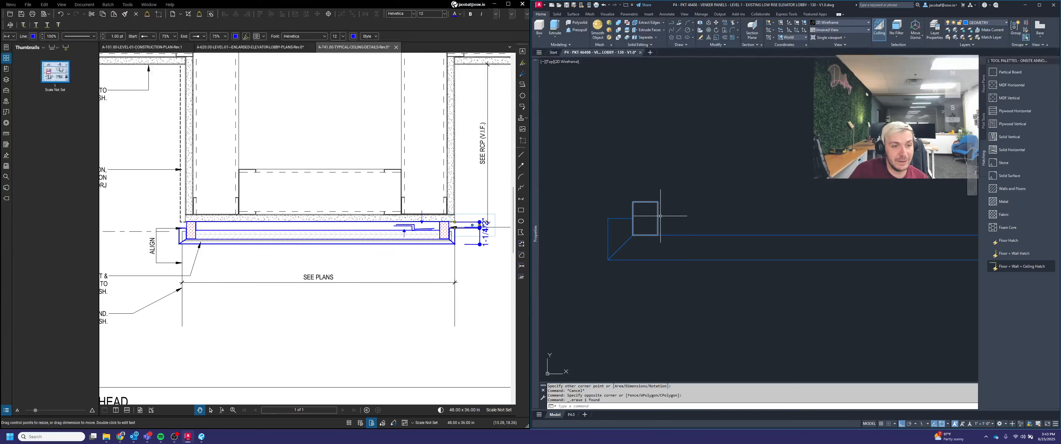
{"action": "scroll", "coordinate": [661, 215], "scroll_direction": "down", "scroll_amount": 2}
{"action": "scroll", "coordinate": [670, 230], "scroll_direction": "down", "scroll_amount": 1}
{"action": "left_click", "coordinate": [844, 179]}
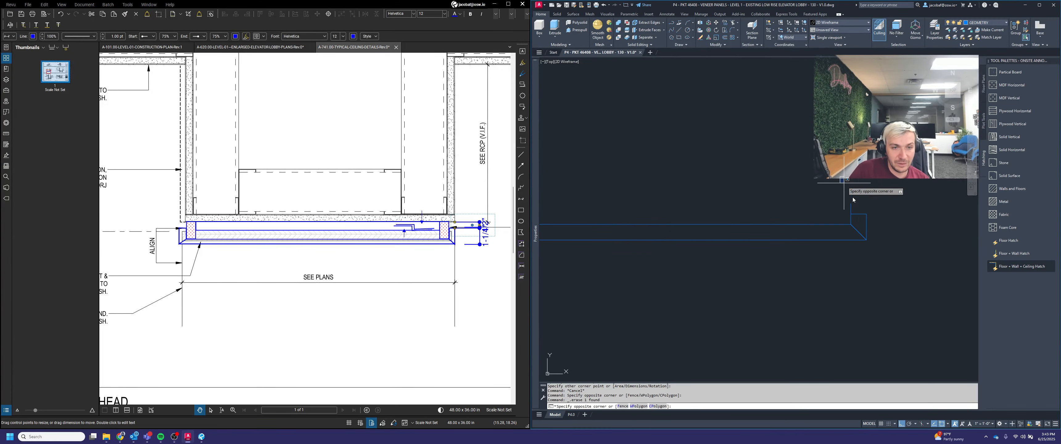
{"action": "left_click", "coordinate": [857, 217]}
{"action": "key", "text": "Delete"}
{"action": "scroll", "coordinate": [834, 209], "scroll_direction": "down", "scroll_amount": 3}
{"action": "scroll", "coordinate": [684, 232], "scroll_direction": "up", "scroll_amount": 3}
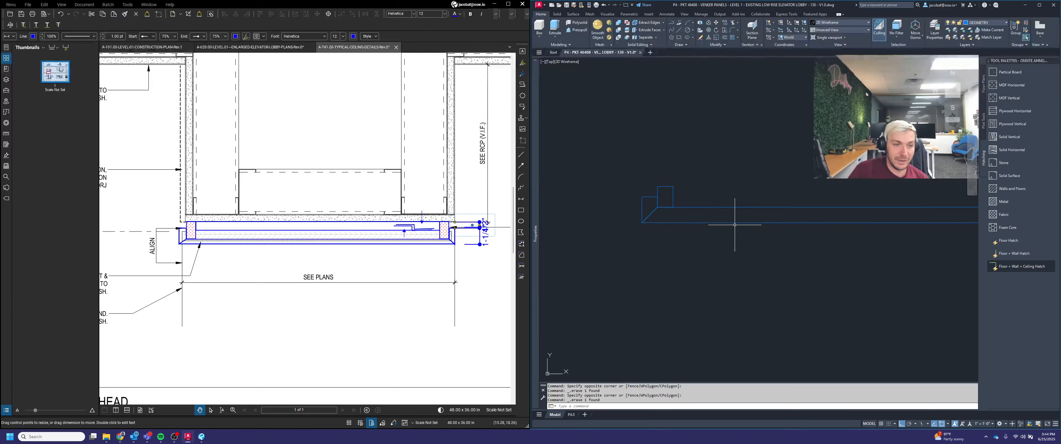
Step: Copy the small block above the left end piece to the right end of the veneer strip
{"action": "type", "text": "copy"}
{"action": "key", "text": "Return"}
{"action": "scroll", "coordinate": [689, 188], "scroll_direction": "up", "scroll_amount": 3}
{"action": "left_click", "coordinate": [695, 148]}
{"action": "left_click", "coordinate": [622, 201]}
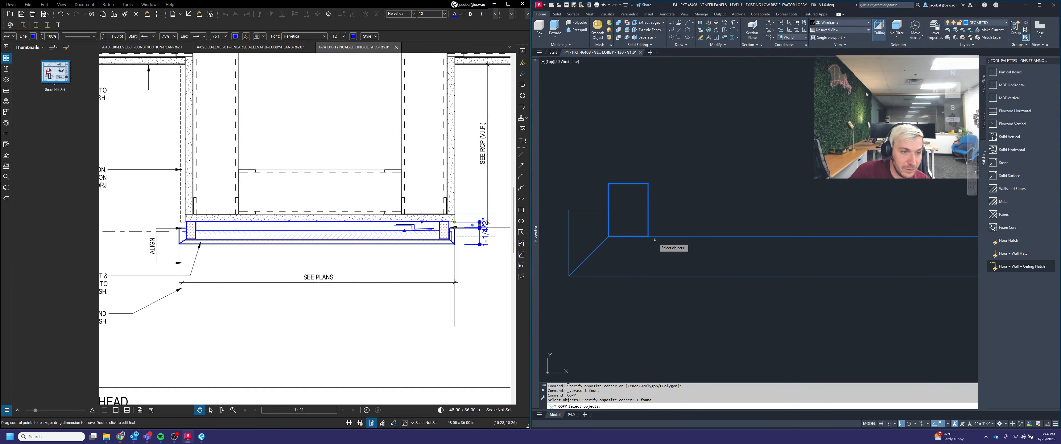
{"action": "key", "text": "Return"}
{"action": "left_click", "coordinate": [648, 236]}
{"action": "scroll", "coordinate": [648, 236], "scroll_direction": "down", "scroll_amount": 5}
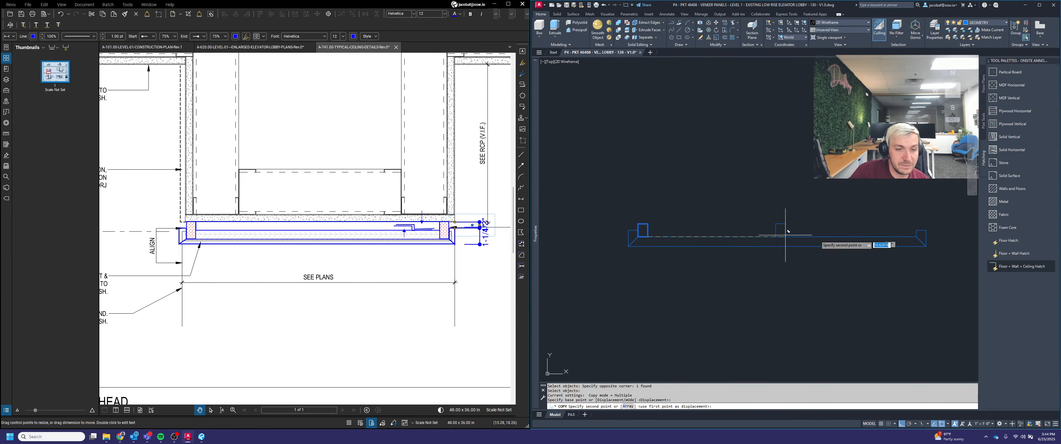
{"action": "left_click", "coordinate": [918, 238]}
{"action": "key", "text": "Escape"}
{"action": "scroll", "coordinate": [915, 222], "scroll_direction": "up", "scroll_amount": 2}
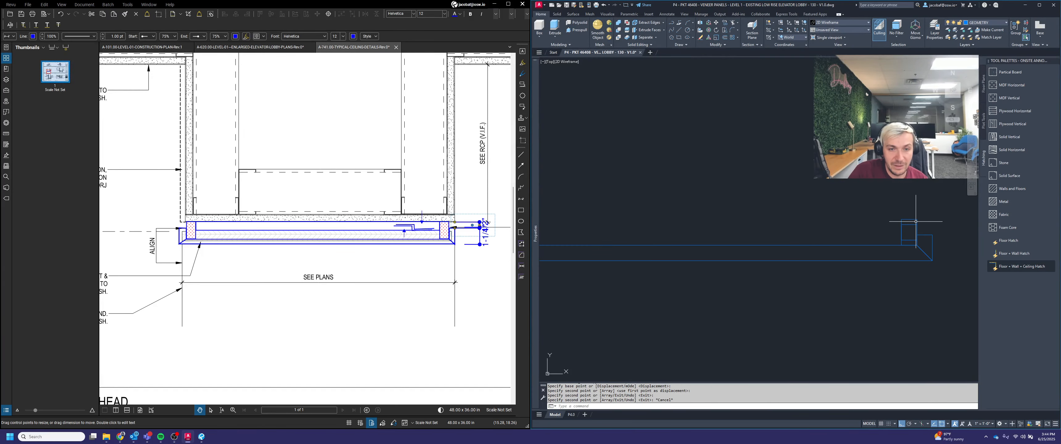
Step: Delete the leftover piece at the right end of the veneer strip
{"action": "left_click", "coordinate": [916, 222]}
{"action": "left_click", "coordinate": [907, 210]}
{"action": "key", "text": "Delete"}
{"action": "scroll", "coordinate": [897, 215], "scroll_direction": "down", "scroll_amount": 2}
{"action": "middle_click_drag", "start_coordinate": [710, 234], "coordinate": [695, 240]}
{"action": "scroll", "coordinate": [741, 236], "scroll_direction": "up", "scroll_amount": 2}
{"action": "scroll", "coordinate": [793, 237], "scroll_direction": "down", "scroll_amount": 3}
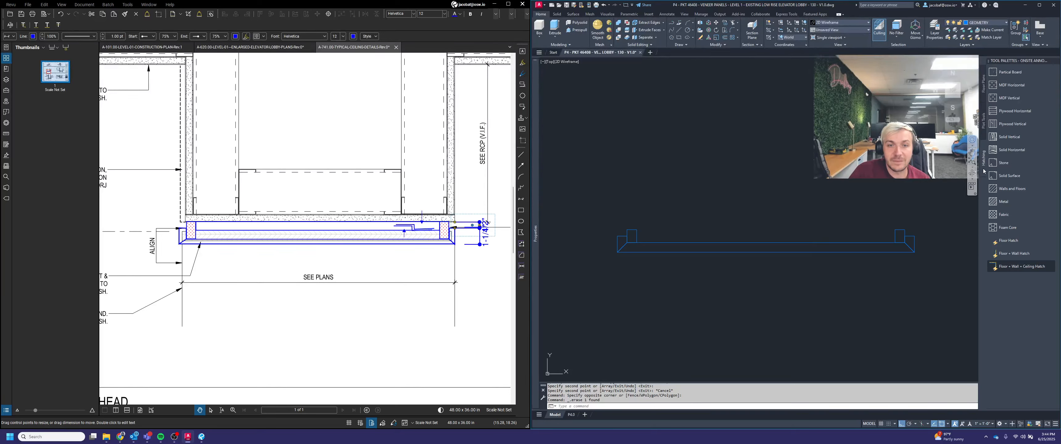
Step: Switch the tool palettes to ONSITE HARDWARE and insert the Monarch Metal Inc. - Z Clip - MF375 block
{"action": "right_click", "coordinate": [1021, 62]}
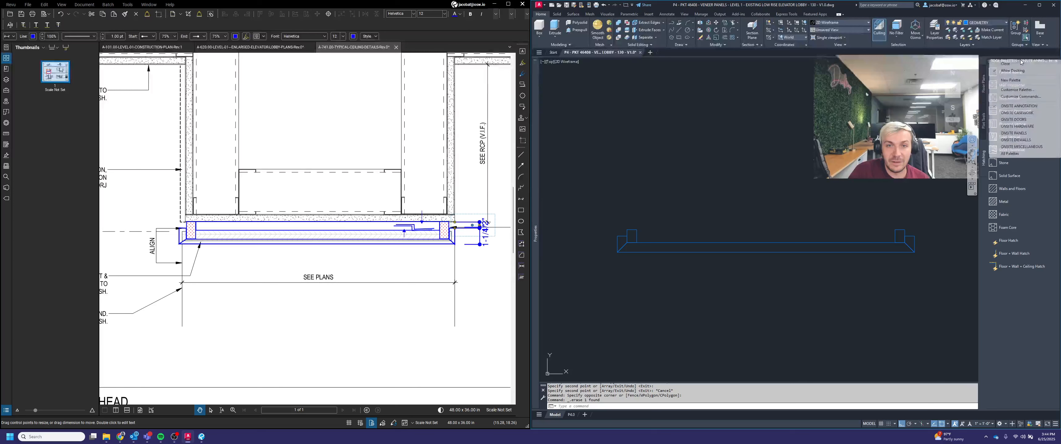
{"action": "left_click", "coordinate": [1018, 127]}
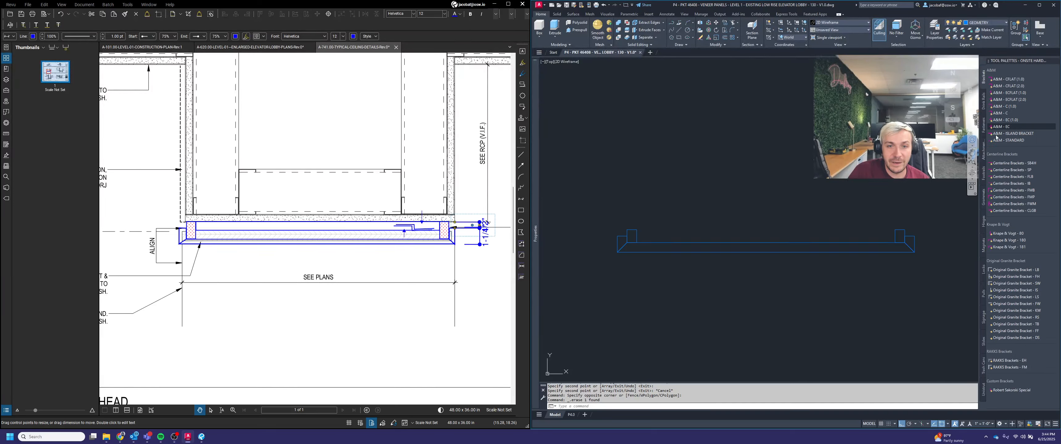
{"action": "left_click", "coordinate": [984, 151]}
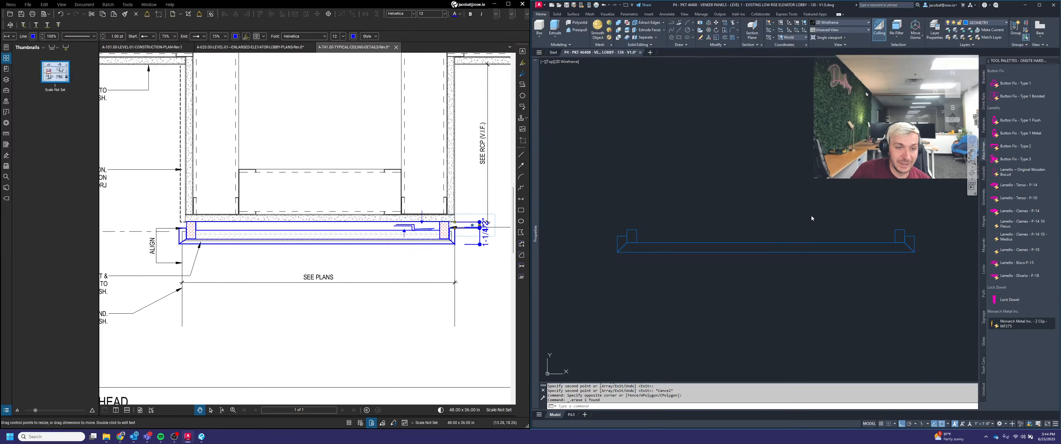
{"action": "left_click", "coordinate": [787, 220]}
{"action": "scroll", "coordinate": [794, 200], "scroll_direction": "up", "scroll_amount": 4}
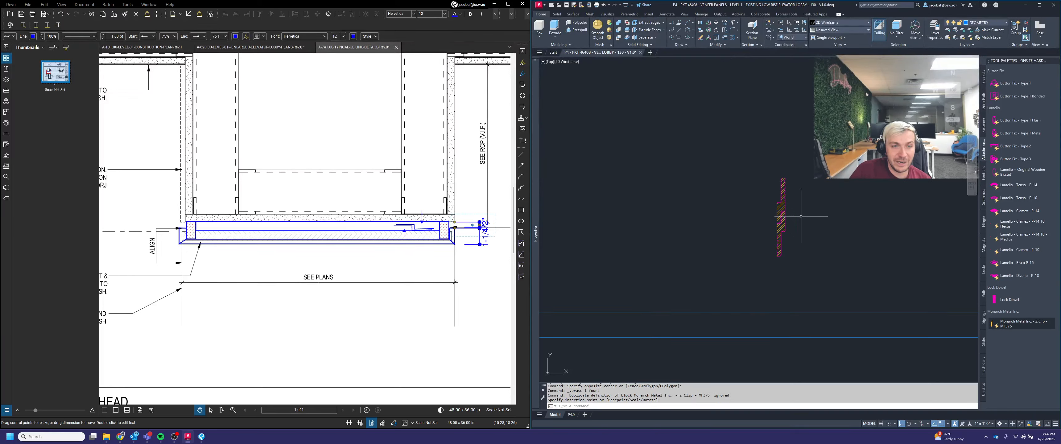
{"action": "scroll", "coordinate": [807, 216], "scroll_direction": "down", "scroll_amount": 3}
{"action": "key", "text": "Escape"}
{"action": "key", "text": "Escape"}
Step: Rotate the Z clip block so it lies horizontally
{"action": "type", "text": "ro"}
{"action": "key", "text": "space"}
{"action": "left_click", "coordinate": [819, 217]}
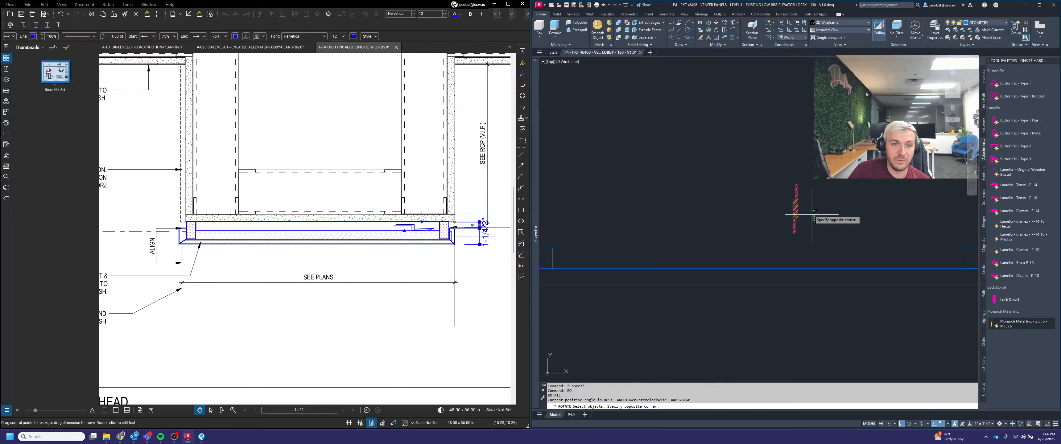
{"action": "left_click", "coordinate": [794, 210]}
{"action": "key", "text": "space"}
{"action": "left_click", "coordinate": [827, 185]}
{"action": "left_click", "coordinate": [846, 220]}
{"action": "key", "text": "Escape"}
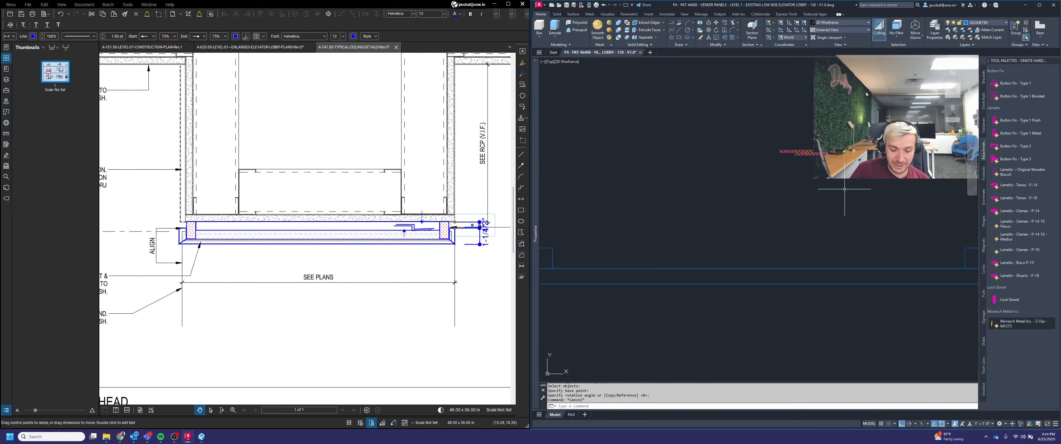
Step: Move the Z clip block onto the top of the veneer strip near the right end piece
{"action": "type", "text": "m"}
{"action": "key", "text": "space"}
{"action": "left_click", "coordinate": [845, 189]}
{"action": "left_click", "coordinate": [789, 119]}
{"action": "key", "text": "space"}
{"action": "scroll", "coordinate": [829, 153], "scroll_direction": "up", "scroll_amount": 5}
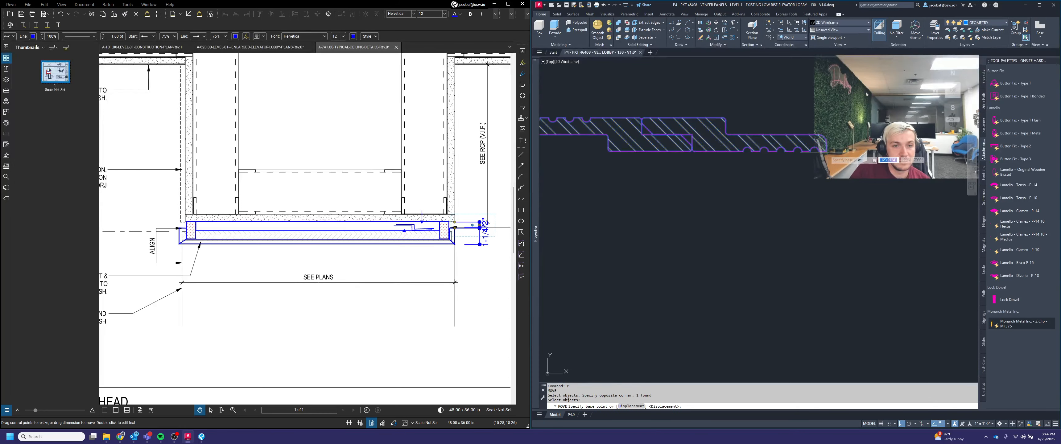
{"action": "left_click", "coordinate": [826, 151]}
{"action": "scroll", "coordinate": [830, 142], "scroll_direction": "down", "scroll_amount": 5}
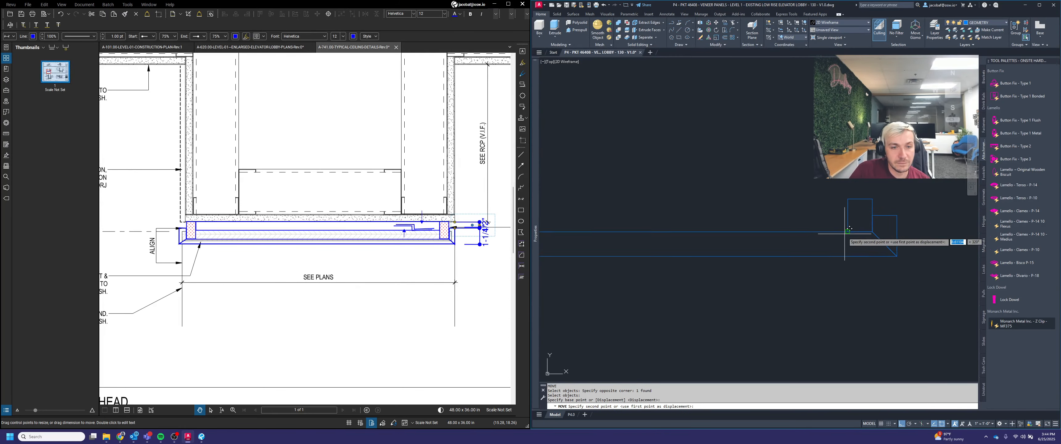
{"action": "left_click", "coordinate": [844, 234]}
Step: Move the Z clip block 1 unit to align it on the veneer
{"action": "scroll", "coordinate": [837, 227], "scroll_direction": "up", "scroll_amount": 5}
{"action": "key", "text": "space"}
{"action": "left_click", "coordinate": [829, 222]}
{"action": "left_click", "coordinate": [751, 205]}
{"action": "scroll", "coordinate": [764, 176], "scroll_direction": "down", "scroll_amount": 5}
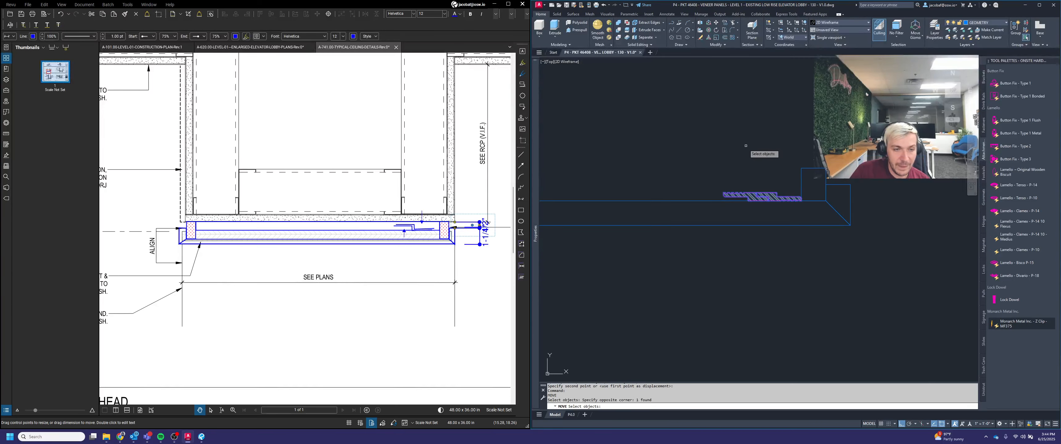
{"action": "key", "text": "space"}
{"action": "scroll", "coordinate": [748, 135], "scroll_direction": "down", "scroll_amount": 5}
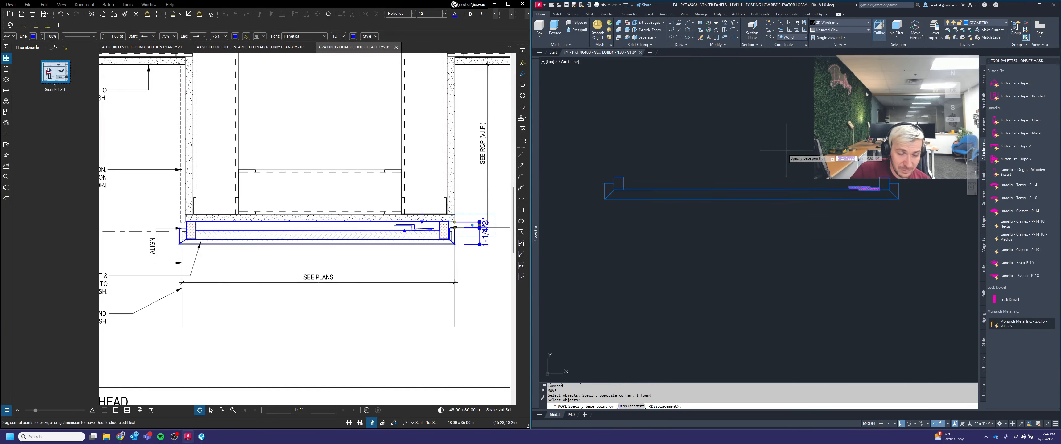
{"action": "left_click", "coordinate": [822, 161]}
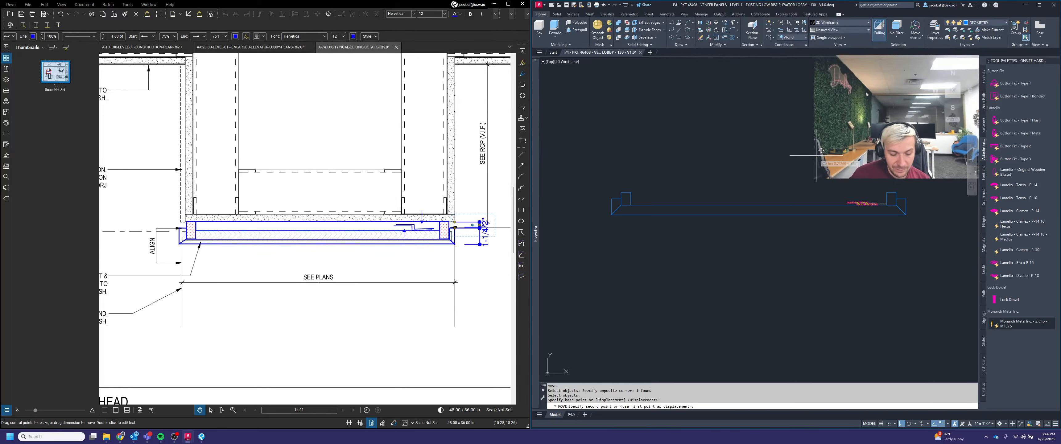
{"action": "type", "text": "1"}
{"action": "key", "text": "Return"}
{"action": "key", "text": "Escape"}
{"action": "scroll", "coordinate": [858, 208], "scroll_direction": "up", "scroll_amount": 3}
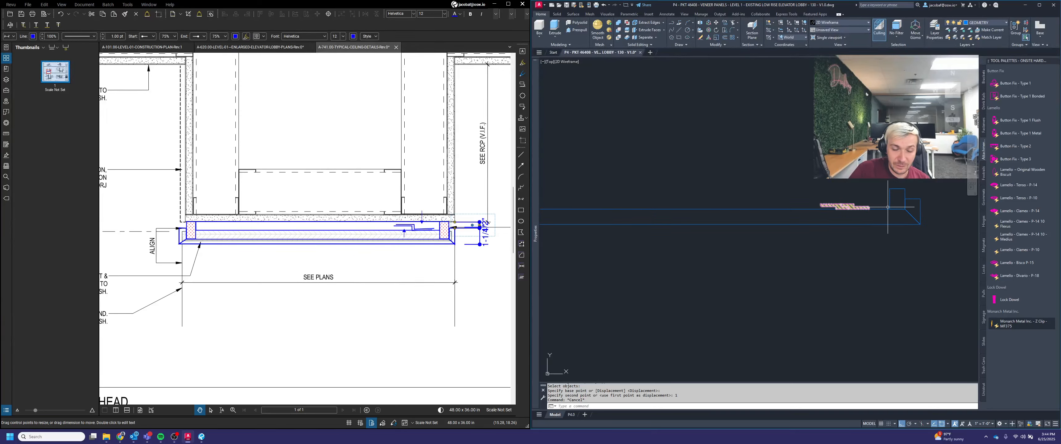
{"action": "scroll", "coordinate": [862, 208], "scroll_direction": "up", "scroll_amount": 2}
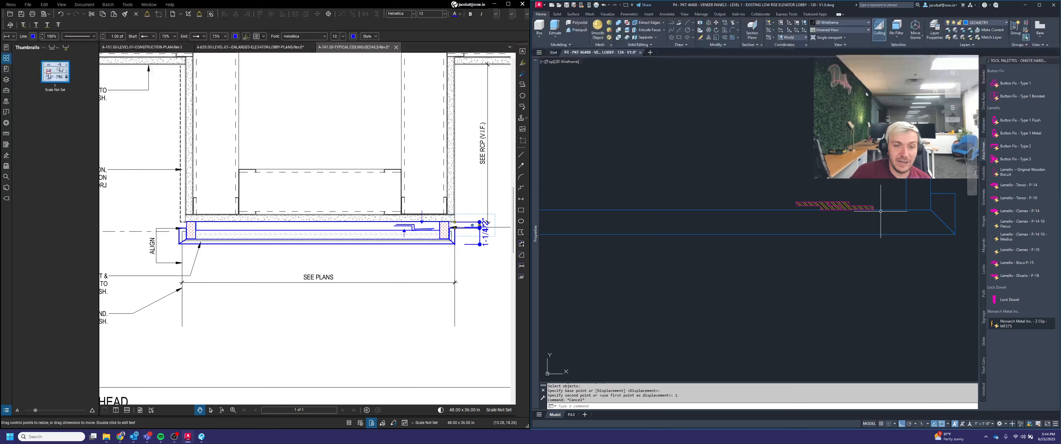
{"action": "key", "text": "Escape"}
{"action": "scroll", "coordinate": [880, 211], "scroll_direction": "down", "scroll_amount": 2}
{"action": "middle_click_drag", "start_coordinate": [833, 227], "coordinate": [883, 246]}
{"action": "scroll", "coordinate": [822, 236], "scroll_direction": "down", "scroll_amount": 2}
{"action": "scroll", "coordinate": [878, 242], "scroll_direction": "up", "scroll_amount": 2}
{"action": "key", "text": "Escape"}
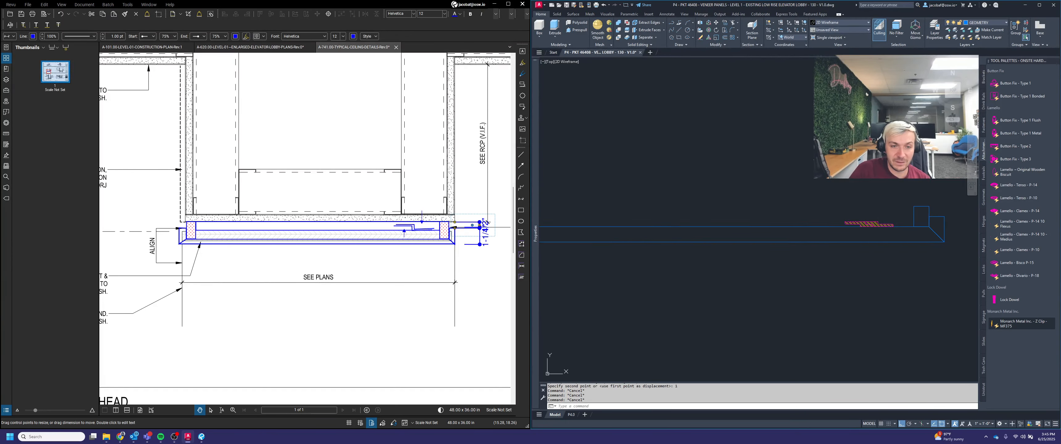
{"action": "key", "text": "Escape"}
{"action": "type", "text": "m"}
{"action": "key", "text": "space"}
{"action": "scroll", "coordinate": [893, 227], "scroll_direction": "up", "scroll_amount": 1}
{"action": "left_click", "coordinate": [900, 222]}
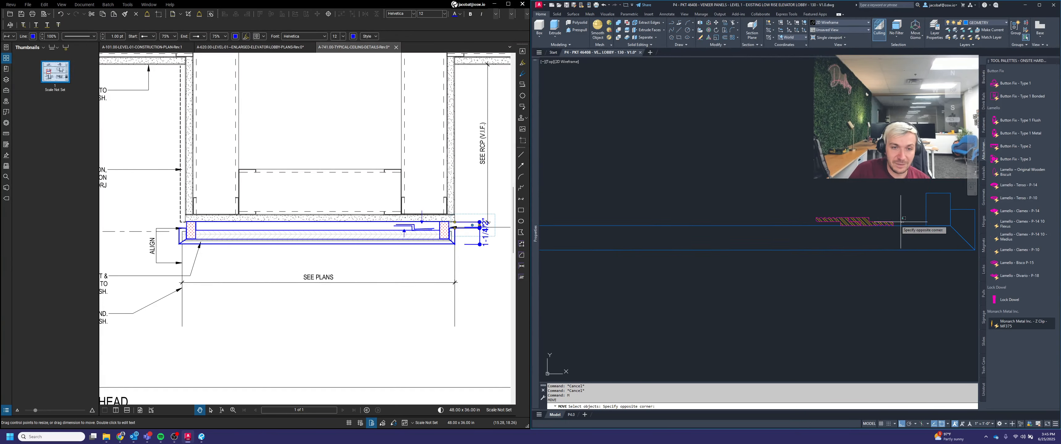
{"action": "left_click", "coordinate": [888, 223]}
{"action": "key", "text": "space"}
{"action": "scroll", "coordinate": [892, 223], "scroll_direction": "up", "scroll_amount": 1}
{"action": "left_click", "coordinate": [890, 224]}
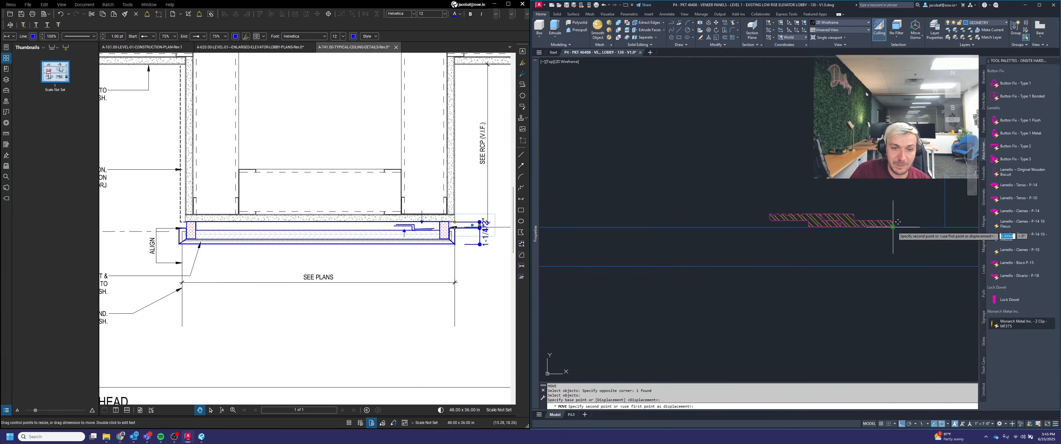
{"action": "scroll", "coordinate": [905, 224], "scroll_direction": "down", "scroll_amount": 2}
{"action": "scroll", "coordinate": [905, 220], "scroll_direction": "up", "scroll_amount": 2}
{"action": "key", "text": "Escape"}
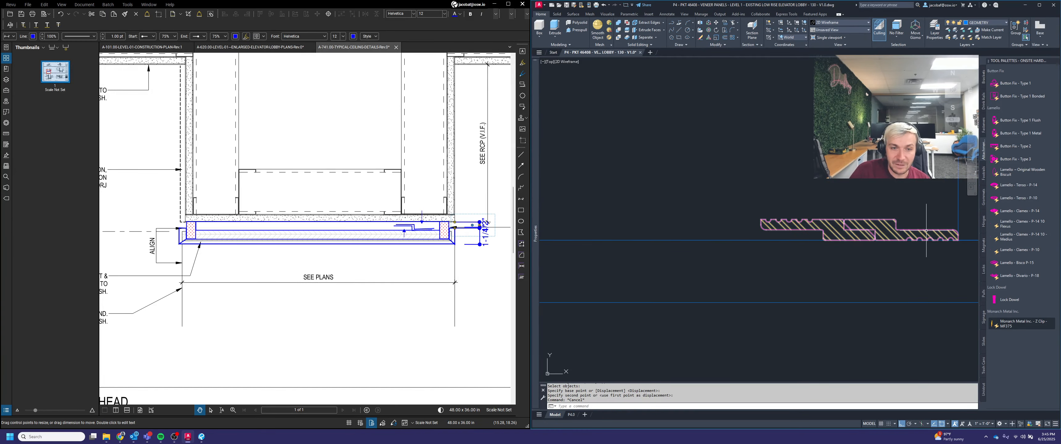
Step: Move the right Z clip 1 unit along the veneer strip
{"action": "type", "text": "m"}
{"action": "key", "text": "space"}
{"action": "left_click", "coordinate": [908, 227]}
{"action": "left_click", "coordinate": [887, 206]}
{"action": "key", "text": "space"}
{"action": "left_click", "coordinate": [879, 190]}
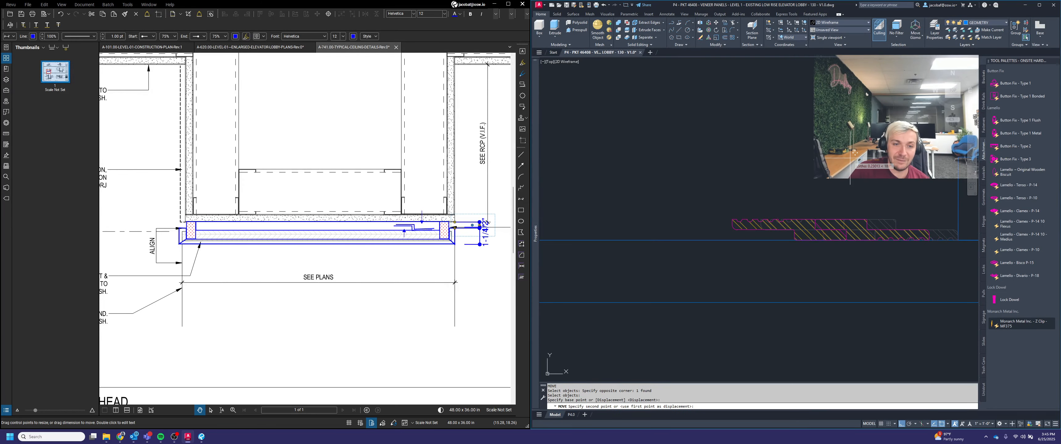
{"action": "type", "text": "1"}
{"action": "key", "text": "space"}
{"action": "key", "text": "Escape"}
{"action": "scroll", "coordinate": [869, 222], "scroll_direction": "down", "scroll_amount": 5}
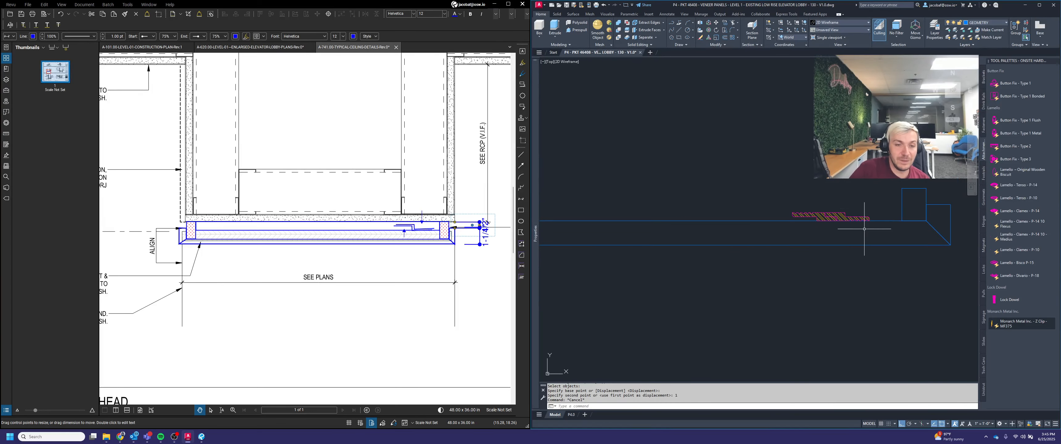
Step: Copy the Z clip to the left end of the veneer strip beside the left end piece
{"action": "type", "text": "cop"}
{"action": "key", "text": "space"}
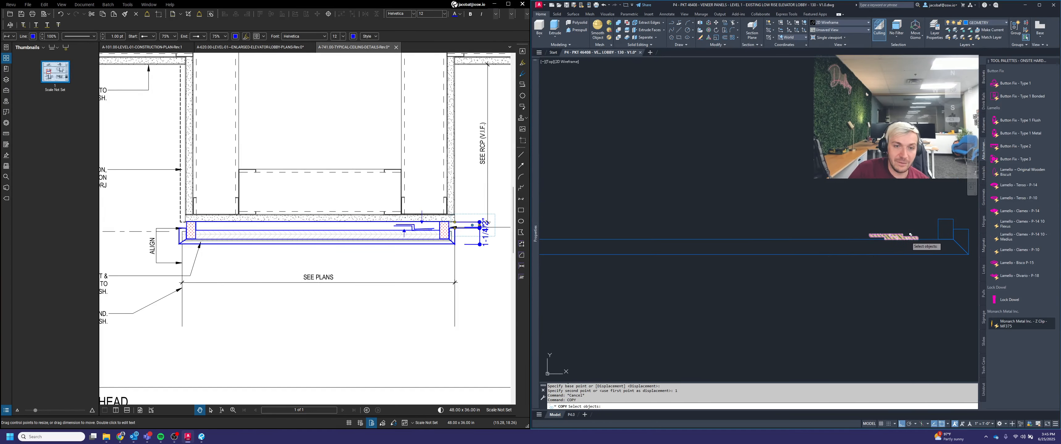
{"action": "left_click", "coordinate": [877, 237]}
{"action": "scroll", "coordinate": [877, 237], "scroll_direction": "up", "scroll_amount": 4}
{"action": "key", "text": "space"}
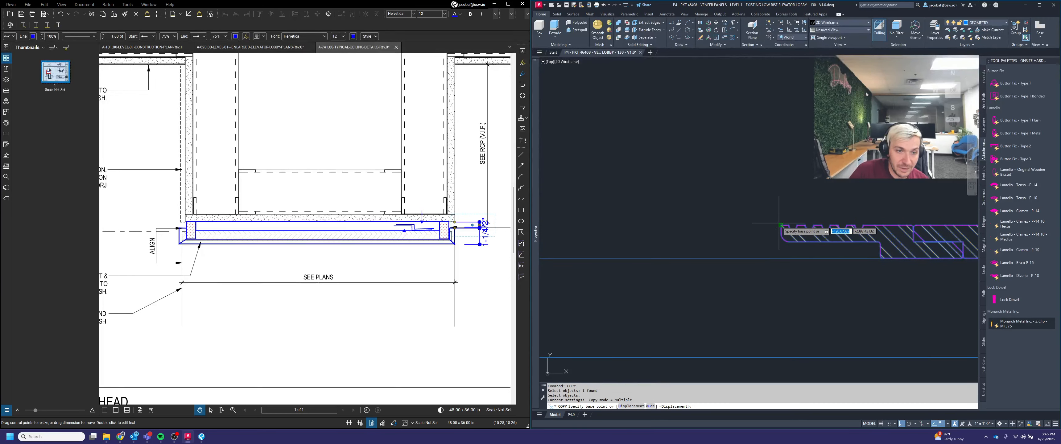
{"action": "left_click", "coordinate": [781, 231]}
{"action": "scroll", "coordinate": [781, 232], "scroll_direction": "down", "scroll_amount": 4}
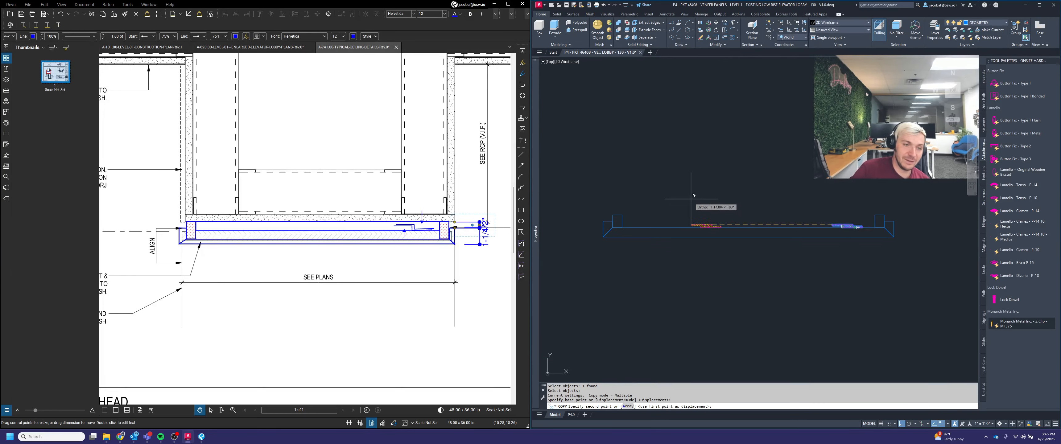
{"action": "scroll", "coordinate": [628, 218], "scroll_direction": "up", "scroll_amount": 4}
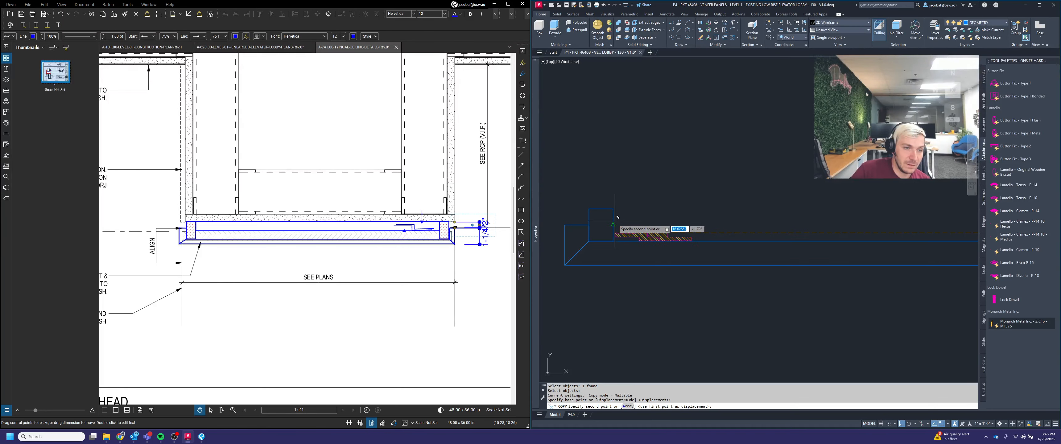
{"action": "left_click", "coordinate": [613, 233]}
{"action": "key", "text": "Escape"}
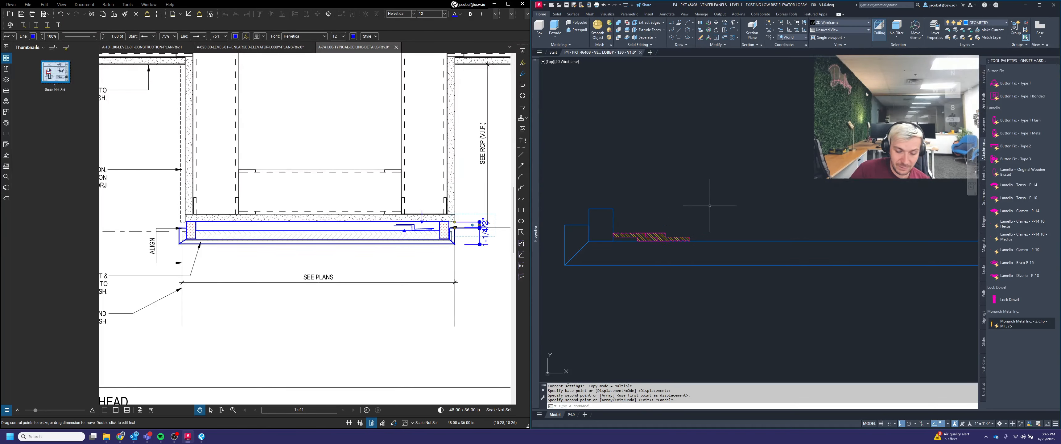
Step: Move the copied left Z clip 1 unit
{"action": "type", "text": "m"}
{"action": "key", "text": "space"}
{"action": "scroll", "coordinate": [705, 223], "scroll_direction": "up", "scroll_amount": 2}
{"action": "left_click", "coordinate": [662, 244]}
{"action": "key", "text": "space"}
{"action": "left_click", "coordinate": [661, 244]}
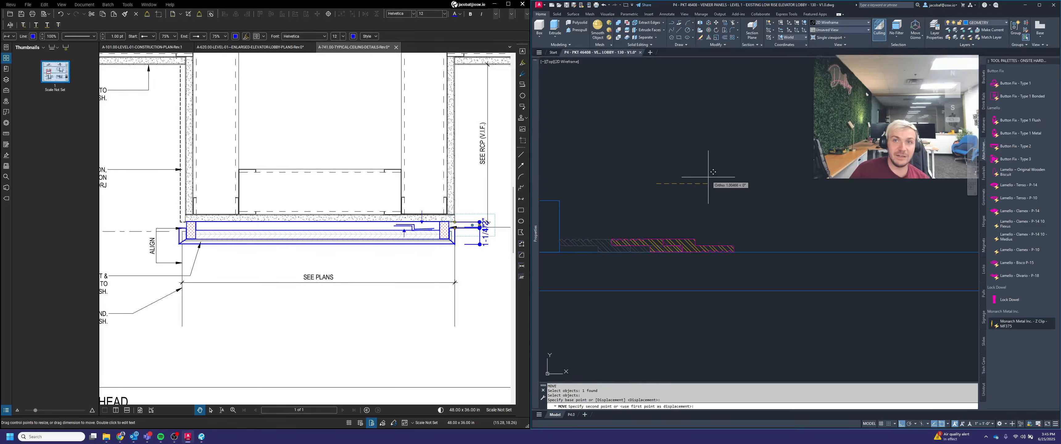
{"action": "type", "text": "1"}
{"action": "key", "text": "Return"}
{"action": "key", "text": "Escape"}
{"action": "scroll", "coordinate": [702, 175], "scroll_direction": "down", "scroll_amount": 3}
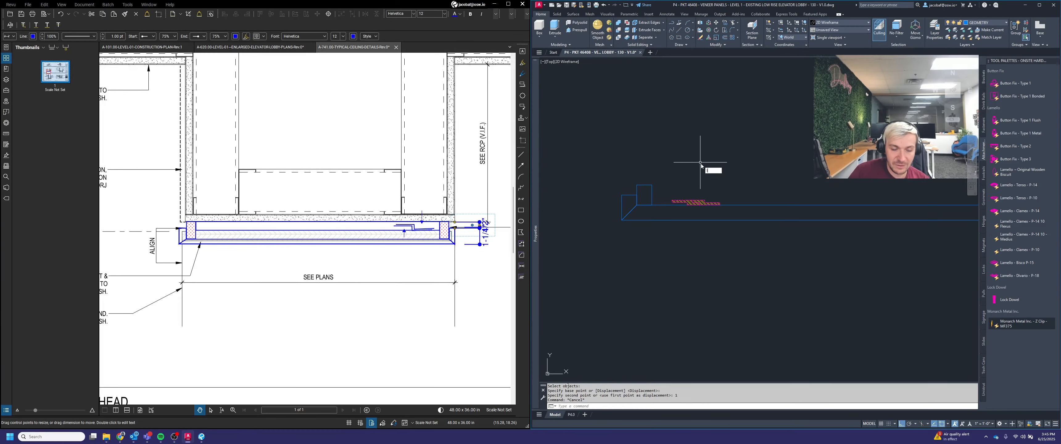
Step: Draw a line along the veneer strip between the two Z clips
{"action": "type", "text": "l"}
{"action": "key", "text": "space"}
{"action": "middle_click_drag", "start_coordinate": [749, 260], "coordinate": [676, 285]}
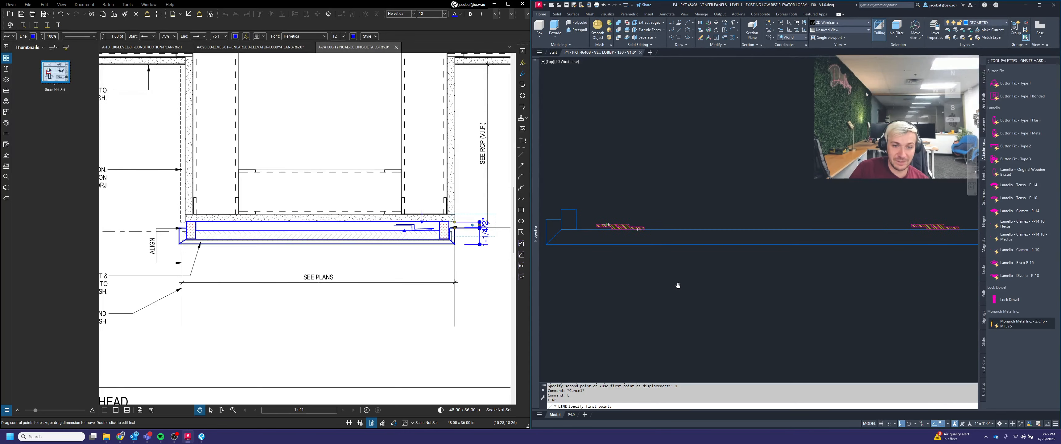
{"action": "scroll", "coordinate": [616, 212], "scroll_direction": "up", "scroll_amount": 6}
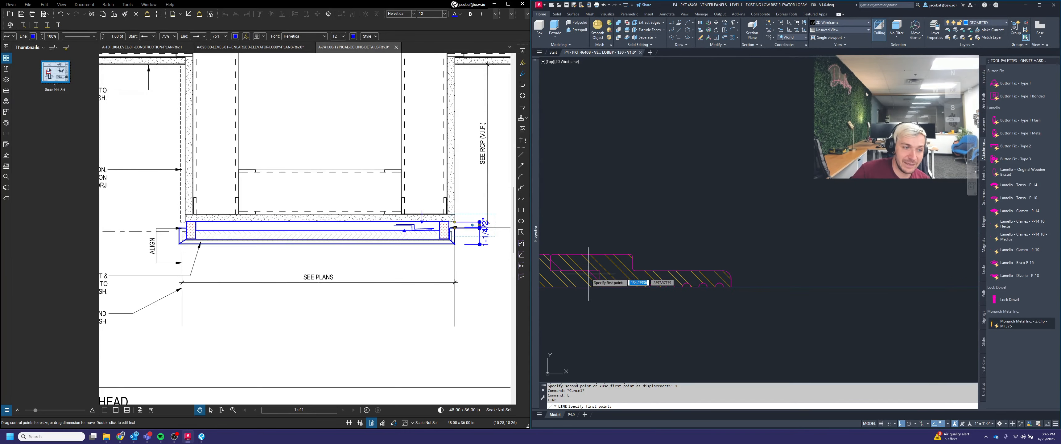
{"action": "left_click", "coordinate": [552, 261]}
{"action": "scroll", "coordinate": [553, 262], "scroll_direction": "down", "scroll_amount": 4}
{"action": "middle_click_drag", "start_coordinate": [961, 268], "coordinate": [745, 254]}
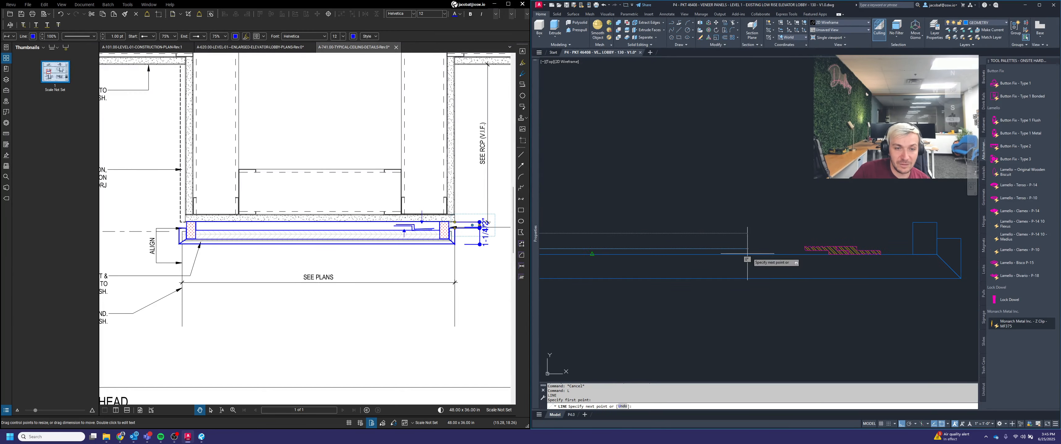
{"action": "scroll", "coordinate": [830, 248], "scroll_direction": "up", "scroll_amount": 6}
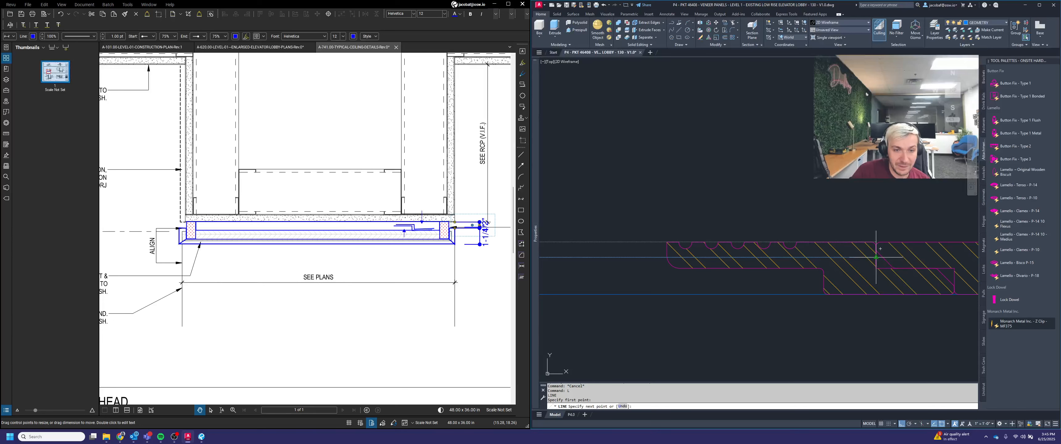
{"action": "left_click", "coordinate": [871, 257]}
{"action": "key", "text": "Return"}
Step: Select the new line and inspect its properties
{"action": "scroll", "coordinate": [875, 256], "scroll_direction": "down", "scroll_amount": 4}
{"action": "left_click", "coordinate": [790, 259]}
{"action": "left_click", "coordinate": [785, 250]}
{"action": "scroll", "coordinate": [824, 248], "scroll_direction": "down", "scroll_amount": 2}
{"action": "middle_click_drag", "start_coordinate": [823, 248], "coordinate": [878, 241]}
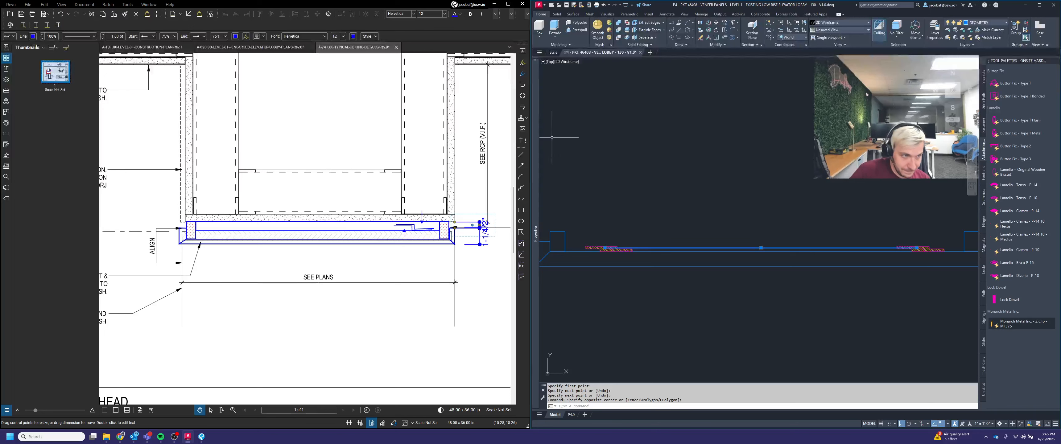
{"action": "mouse_move", "coordinate": [535, 132]}
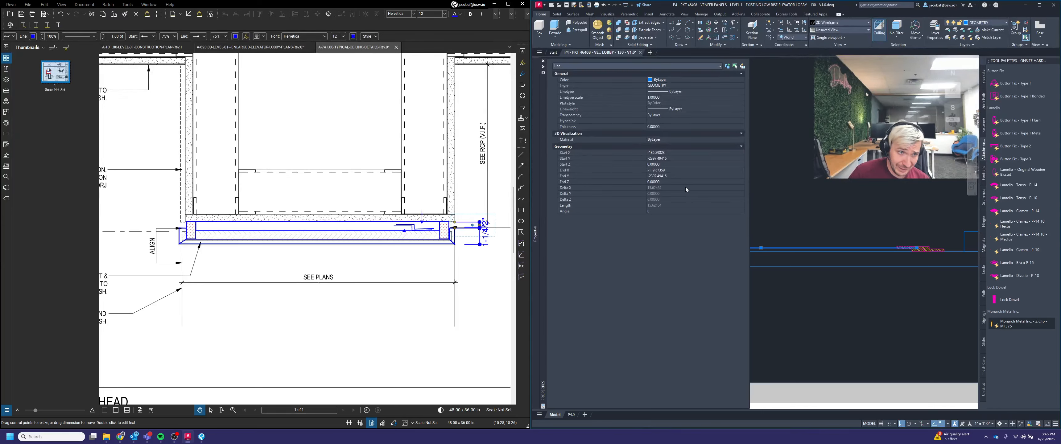
{"action": "key", "text": "Escape"}
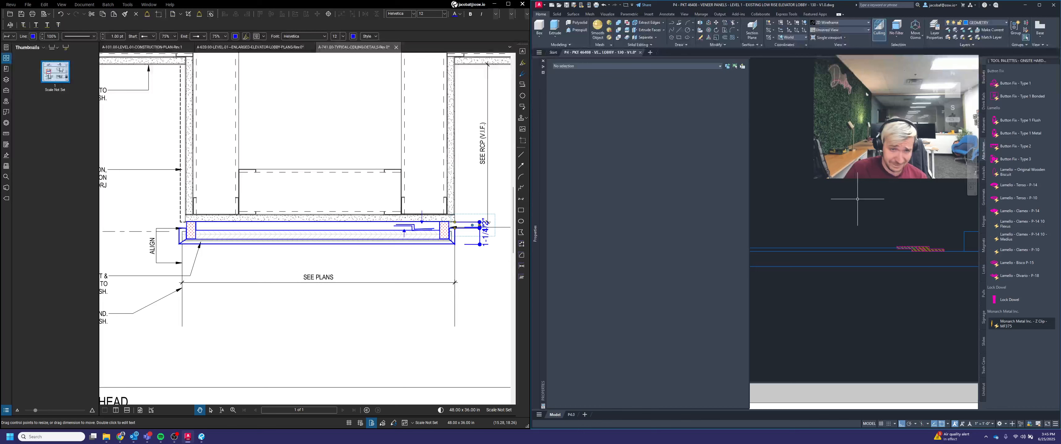
Step: Delete the line drawn along the veneer strip
{"action": "scroll", "coordinate": [830, 236], "scroll_direction": "up", "scroll_amount": 2}
{"action": "left_click", "coordinate": [822, 255]}
{"action": "left_click", "coordinate": [816, 229]}
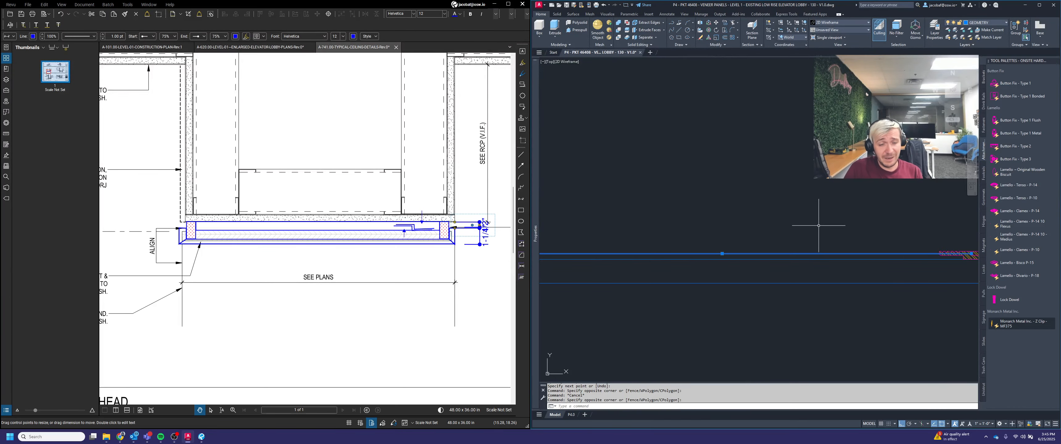
{"action": "scroll", "coordinate": [818, 220], "scroll_direction": "down", "scroll_amount": 2}
{"action": "key", "text": "Delete"}
{"action": "scroll", "coordinate": [829, 219], "scroll_direction": "down", "scroll_amount": 2}
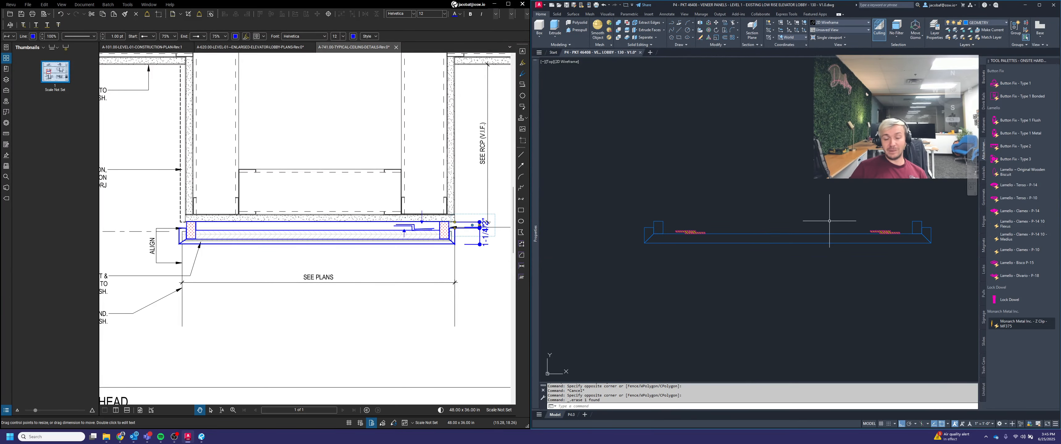
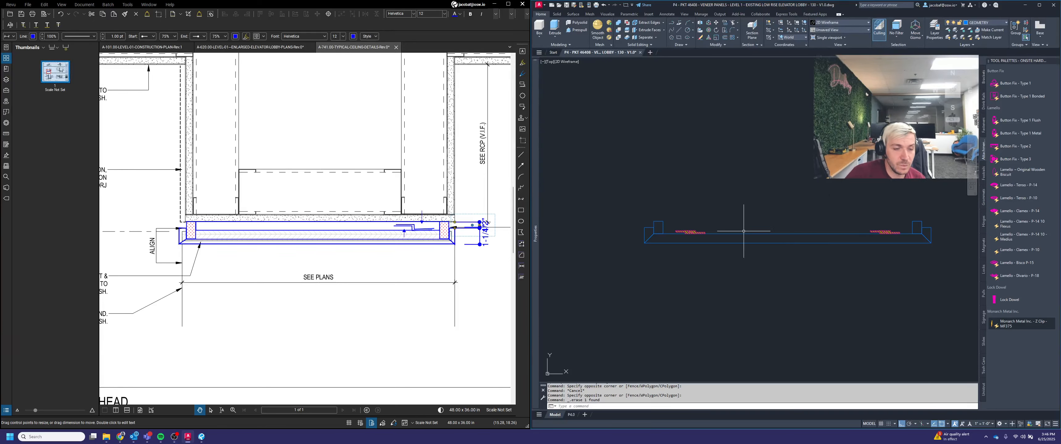
Step: Move the veneer strip together with its Z clips into place under the ceiling in the elevation
{"action": "key", "text": "Escape"}
{"action": "scroll", "coordinate": [728, 223], "scroll_direction": "up", "scroll_amount": 2}
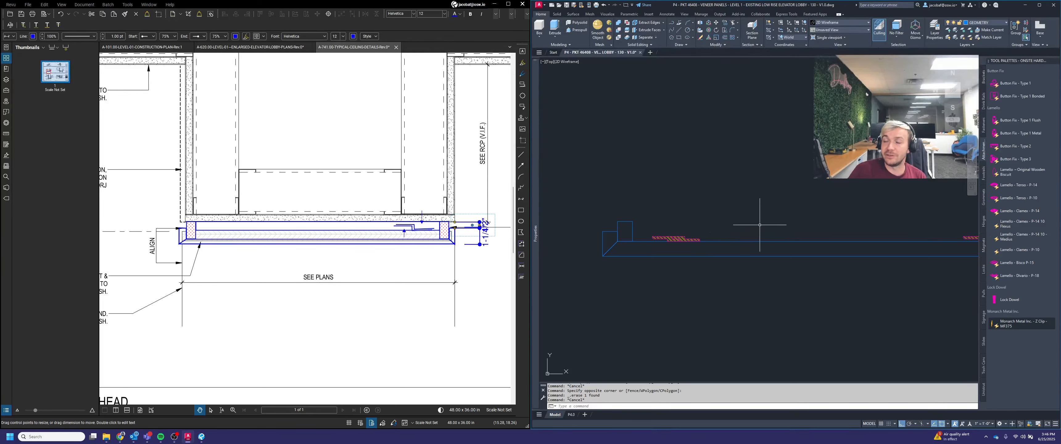
{"action": "scroll", "coordinate": [654, 226], "scroll_direction": "down", "scroll_amount": 2}
{"action": "middle_click_drag", "start_coordinate": [740, 226], "coordinate": [707, 234]}
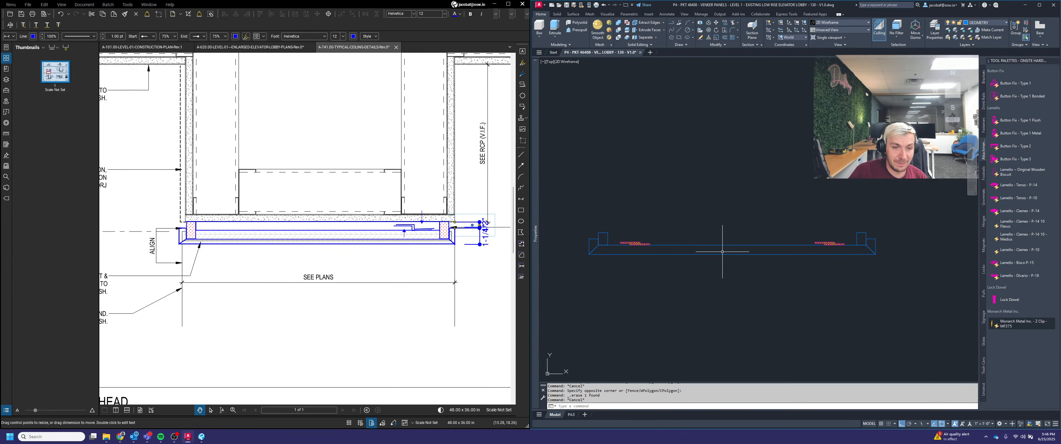
{"action": "scroll", "coordinate": [620, 239], "scroll_direction": "up", "scroll_amount": 2}
{"action": "scroll", "coordinate": [637, 243], "scroll_direction": "up", "scroll_amount": 2}
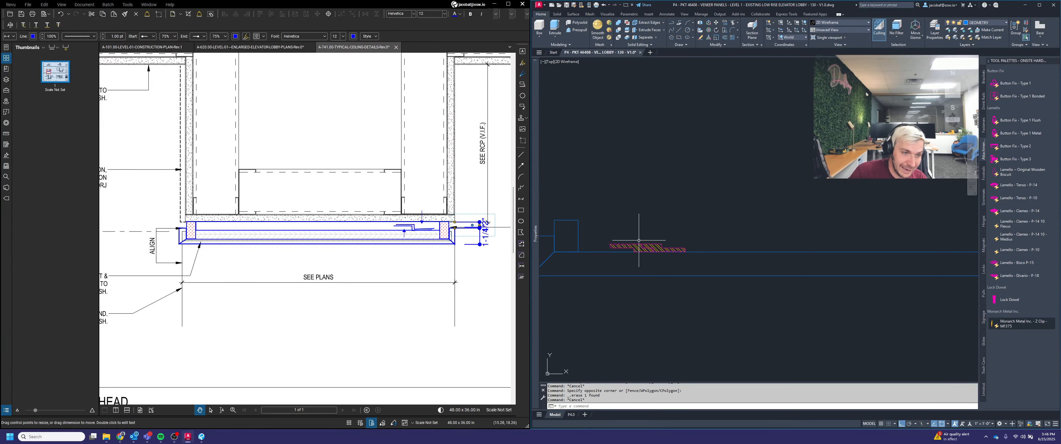
{"action": "scroll", "coordinate": [637, 207], "scroll_direction": "down", "scroll_amount": 4}
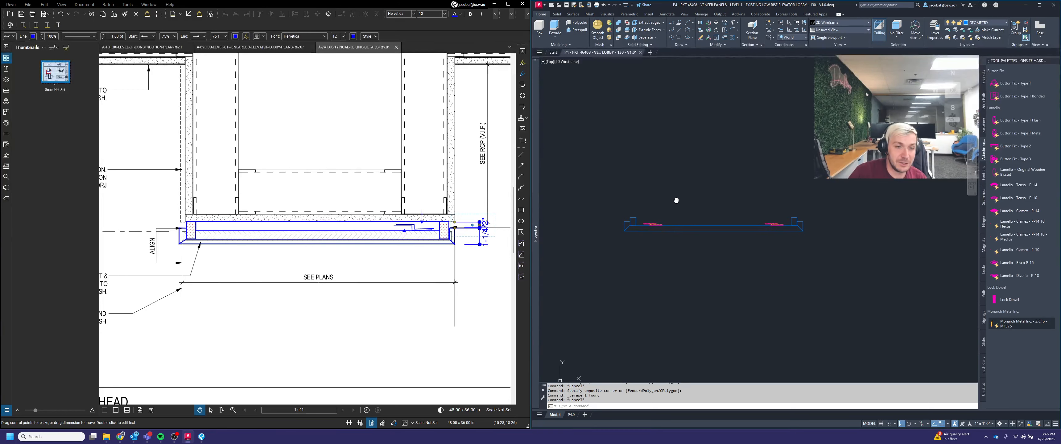
{"action": "middle_click_drag", "start_coordinate": [674, 199], "coordinate": [715, 237]}
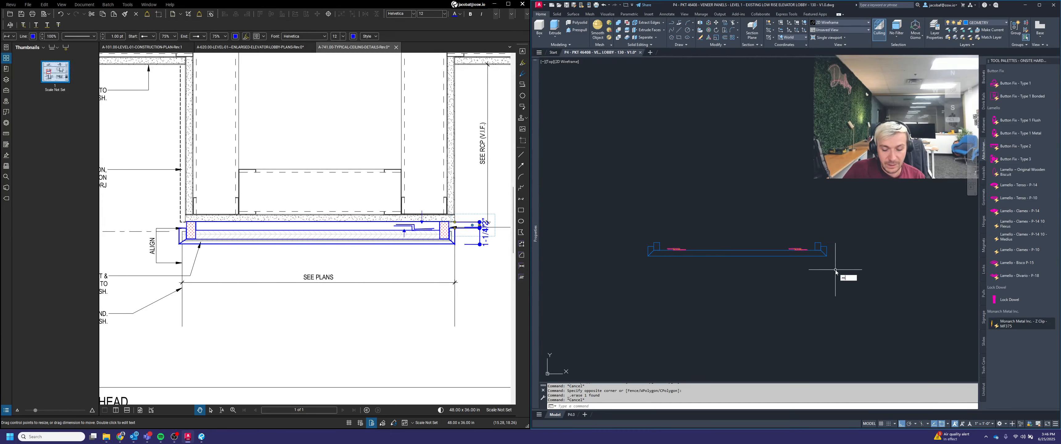
{"action": "key", "text": "Return"}
{"action": "left_click", "coordinate": [875, 291]}
{"action": "left_click", "coordinate": [614, 167]}
{"action": "key", "text": "Return"}
{"action": "scroll", "coordinate": [647, 249], "scroll_direction": "up", "scroll_amount": 3}
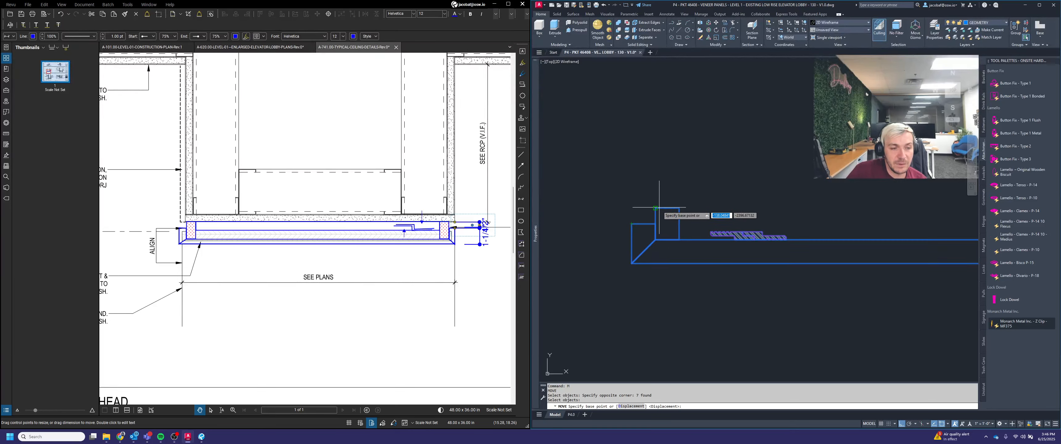
{"action": "scroll", "coordinate": [659, 208], "scroll_direction": "down", "scroll_amount": 3}
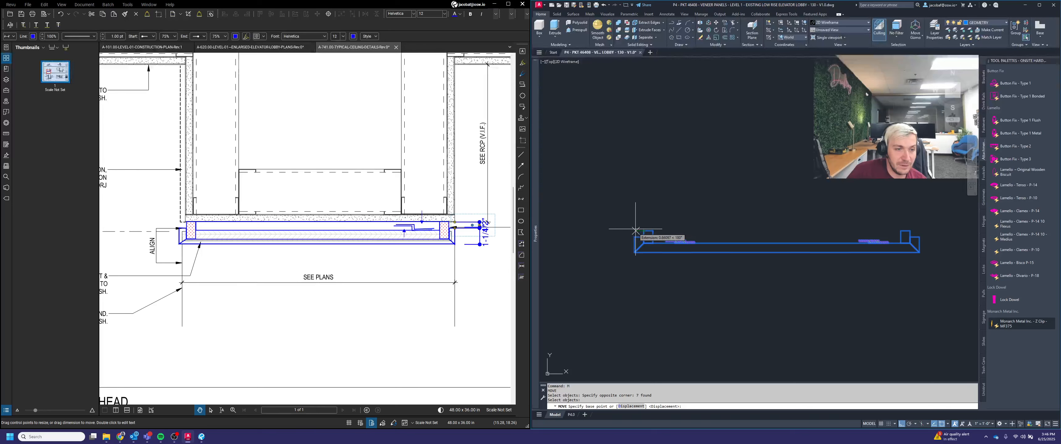
{"action": "left_click", "coordinate": [636, 238]}
{"action": "scroll", "coordinate": [667, 233], "scroll_direction": "up", "scroll_amount": 5}
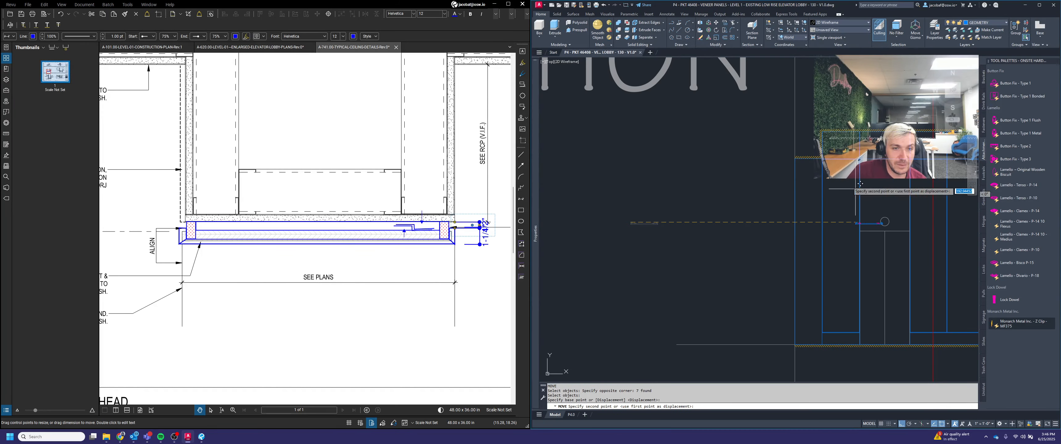
{"action": "scroll", "coordinate": [803, 155], "scroll_direction": "up", "scroll_amount": 6}
{"action": "left_click", "coordinate": [744, 186]}
{"action": "middle_click_drag", "start_coordinate": [873, 232], "coordinate": [812, 267]}
{"action": "scroll", "coordinate": [872, 242], "scroll_direction": "up", "scroll_amount": 3}
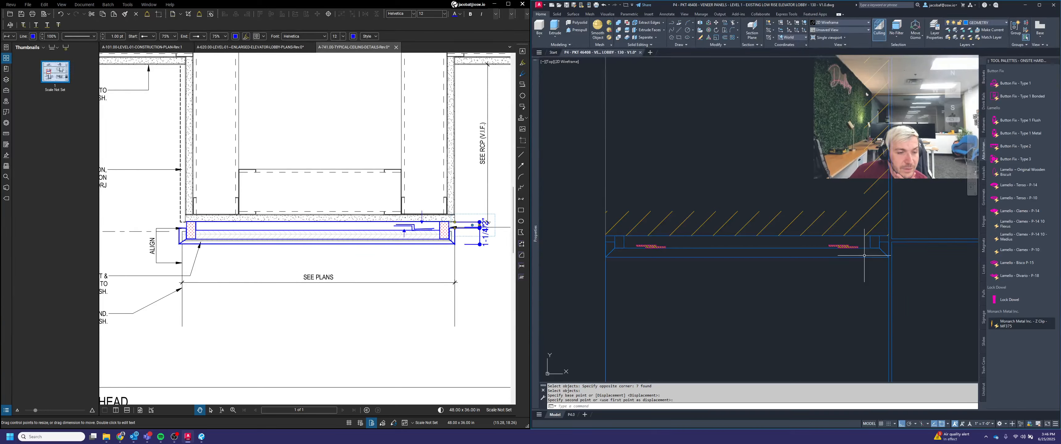
{"action": "scroll", "coordinate": [853, 245], "scroll_direction": "up", "scroll_amount": 3}
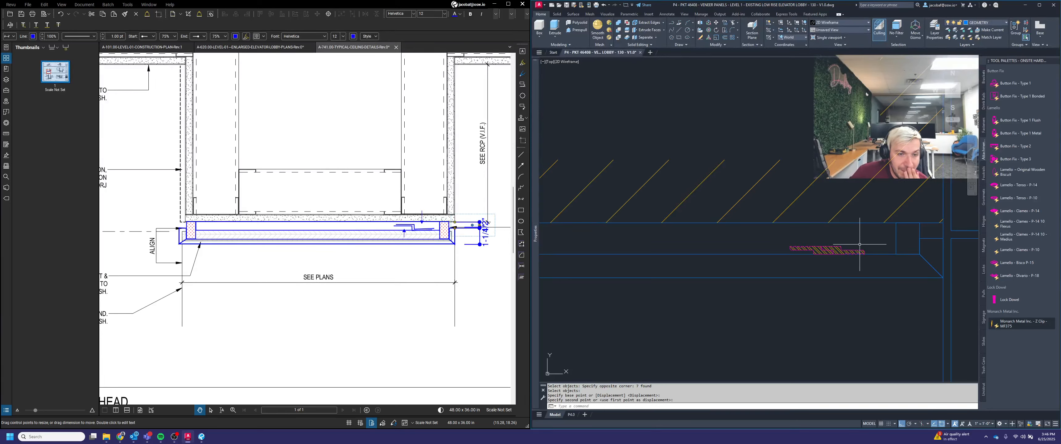
Step: Draw a 4 by 1.5 rectangle above the veneer strip
{"action": "key", "text": "Escape"}
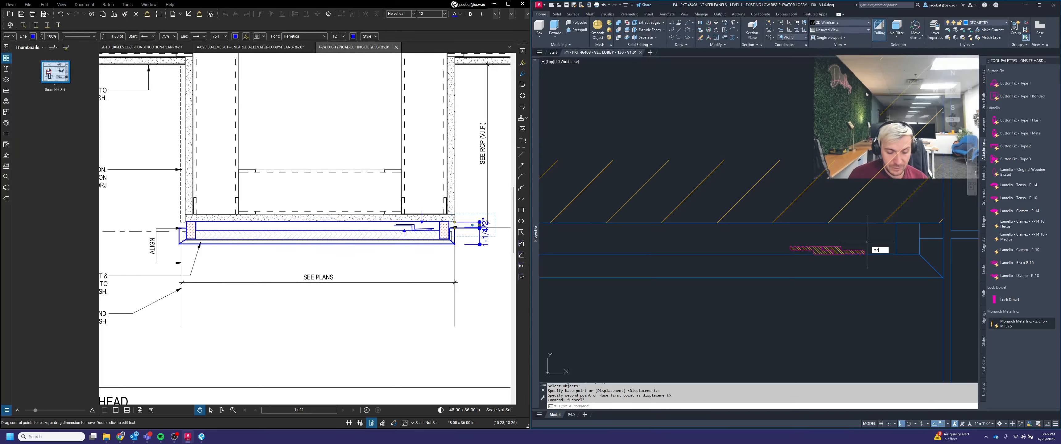
{"action": "key", "text": "Return"}
{"action": "left_click", "coordinate": [700, 113]}
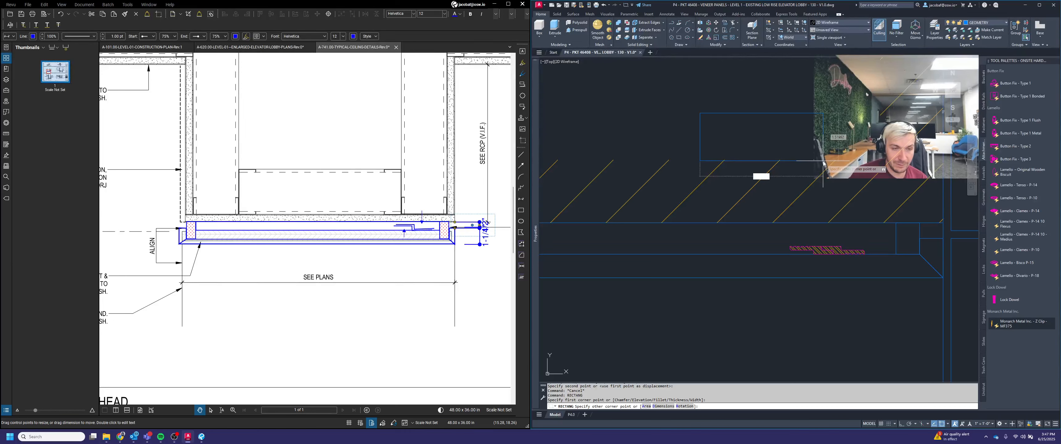
{"action": "type", "text": "4"}
{"action": "key", "text": "Tab"}
{"action": "type", "text": "1."}
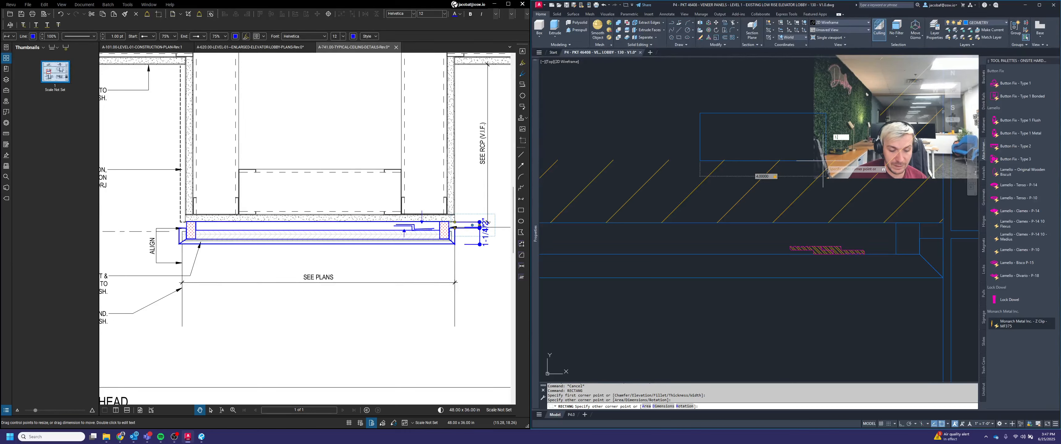
{"action": "type", "text": "5"}
{"action": "key", "text": "Return"}
{"action": "key", "text": "Escape"}
{"action": "key", "text": "Escape"}
Step: Move the new rectangle down onto the ceiling line beside the veneer strip
{"action": "type", "text": "m"}
{"action": "key", "text": "space"}
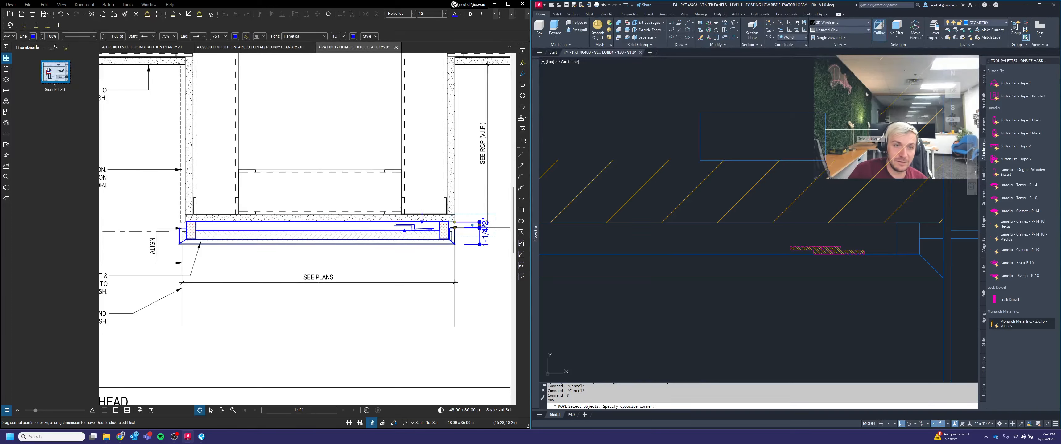
{"action": "left_click", "coordinate": [833, 153]}
{"action": "left_click", "coordinate": [823, 164]}
{"action": "key", "text": "space"}
{"action": "left_click", "coordinate": [825, 160]}
{"action": "scroll", "coordinate": [823, 262], "scroll_direction": "up", "scroll_amount": 2}
{"action": "scroll", "coordinate": [826, 234], "scroll_direction": "up", "scroll_amount": 1}
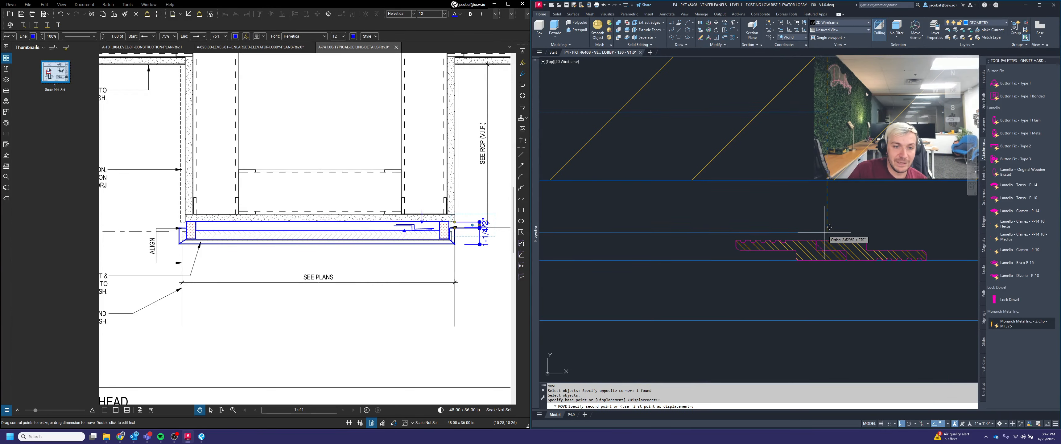
{"action": "left_click", "coordinate": [826, 238]}
{"action": "scroll", "coordinate": [857, 229], "scroll_direction": "down", "scroll_amount": 2}
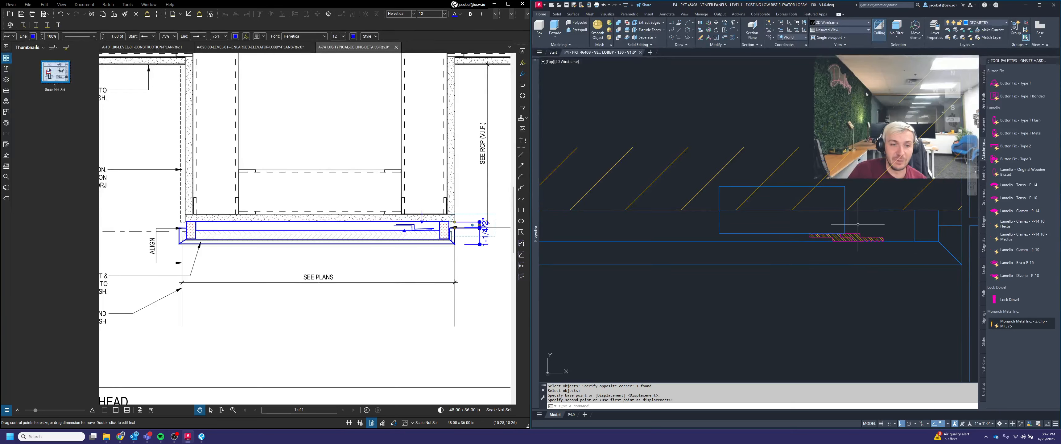
Step: Stretch the rectangle's top edge down by 0.75
{"action": "left_click", "coordinate": [789, 188]}
{"action": "left_click", "coordinate": [781, 186]}
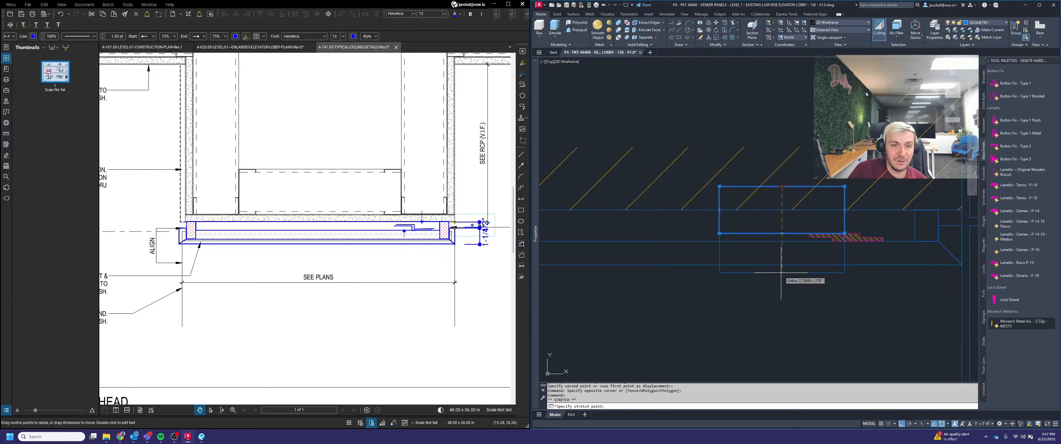
{"action": "key", "text": "Return"}
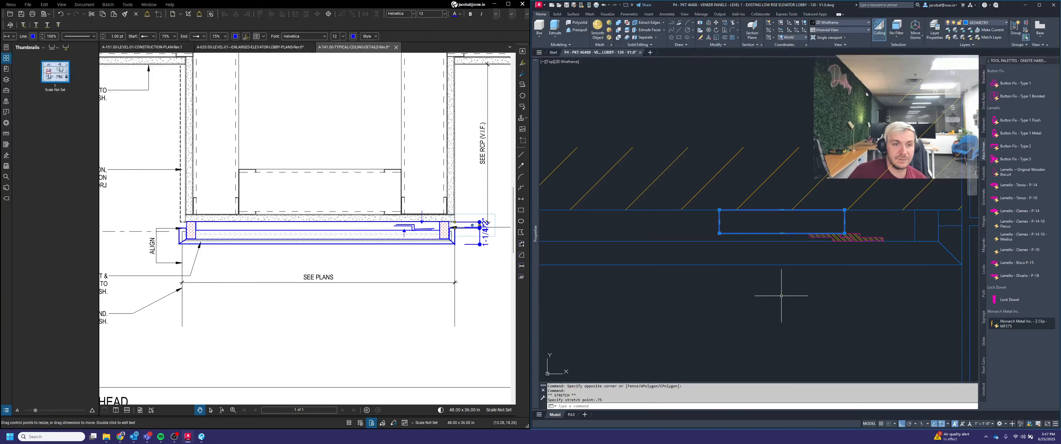
{"action": "key", "text": "Escape"}
{"action": "scroll", "coordinate": [876, 206], "scroll_direction": "up", "scroll_amount": 4}
{"action": "scroll", "coordinate": [873, 233], "scroll_direction": "down", "scroll_amount": 4}
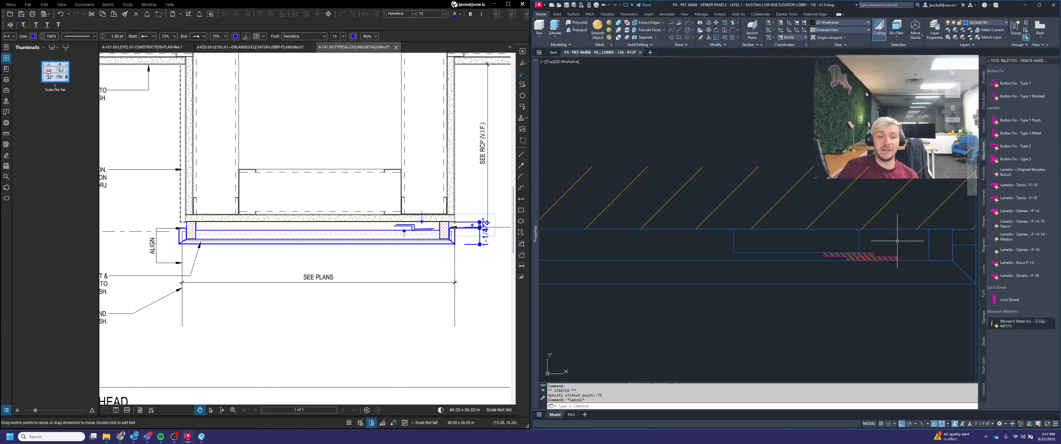
Step: Stretch the rectangle's left edge inward by 2.5 to narrow it
{"action": "left_click", "coordinate": [881, 245]}
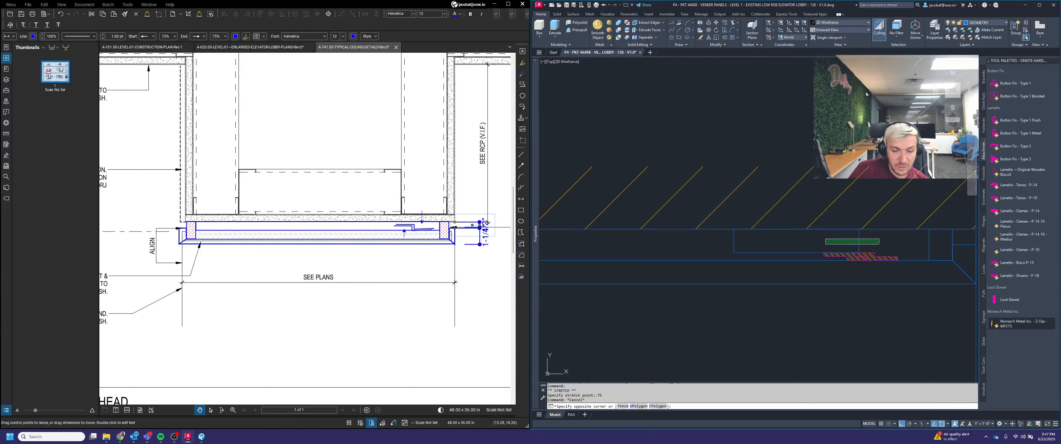
{"action": "left_click", "coordinate": [825, 236]}
{"action": "scroll", "coordinate": [860, 246], "scroll_direction": "up", "scroll_amount": 3}
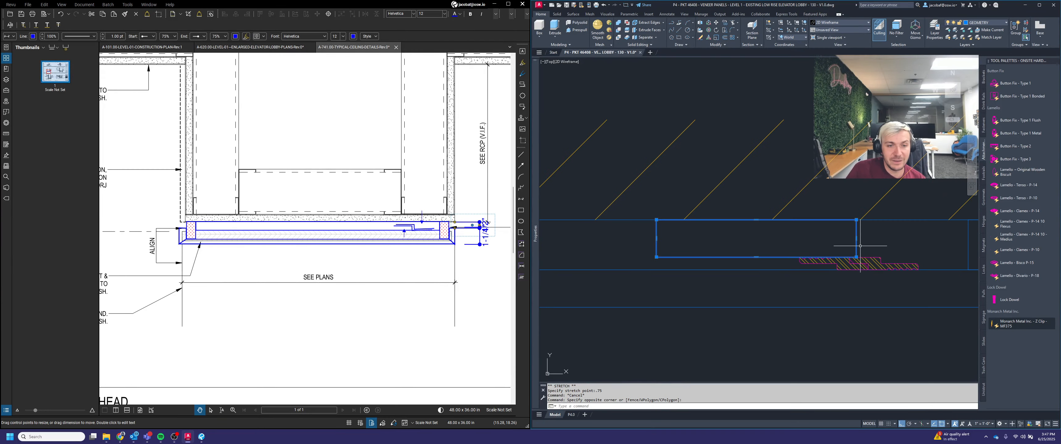
{"action": "key", "text": "Escape"}
{"action": "left_click", "coordinate": [890, 240]}
{"action": "left_click", "coordinate": [832, 238]}
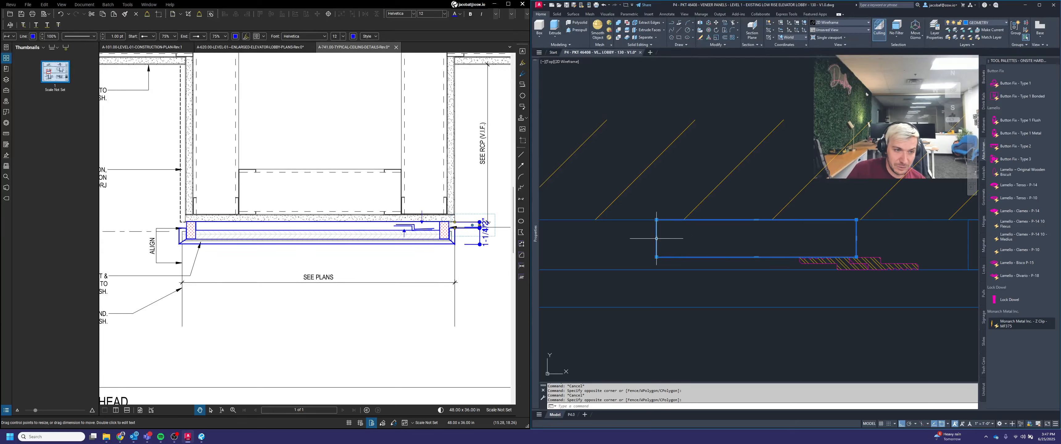
{"action": "left_click", "coordinate": [656, 239]}
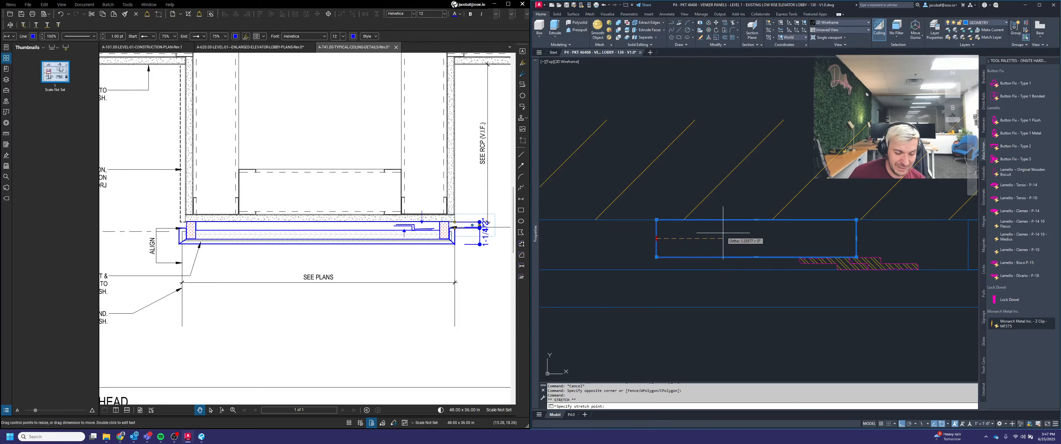
{"action": "type", "text": "2.5"}
{"action": "key", "text": "Return"}
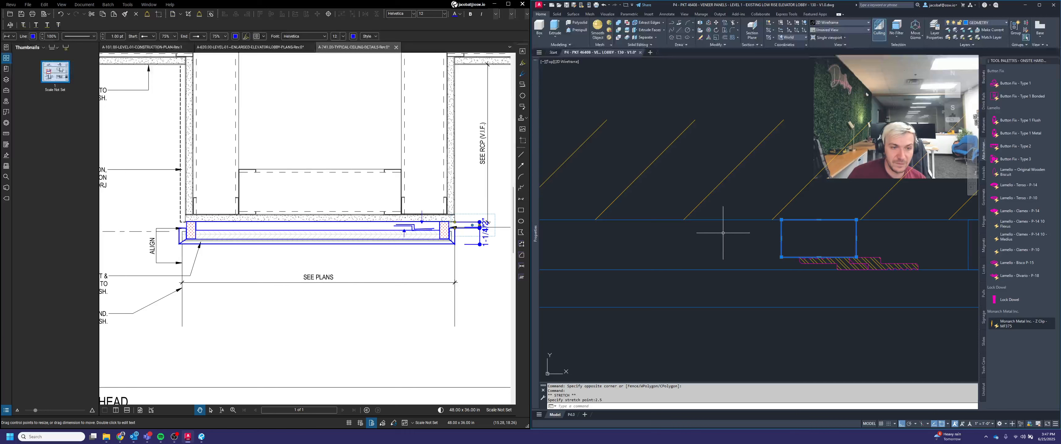
{"action": "key", "text": "Escape"}
{"action": "key", "text": "Return"}
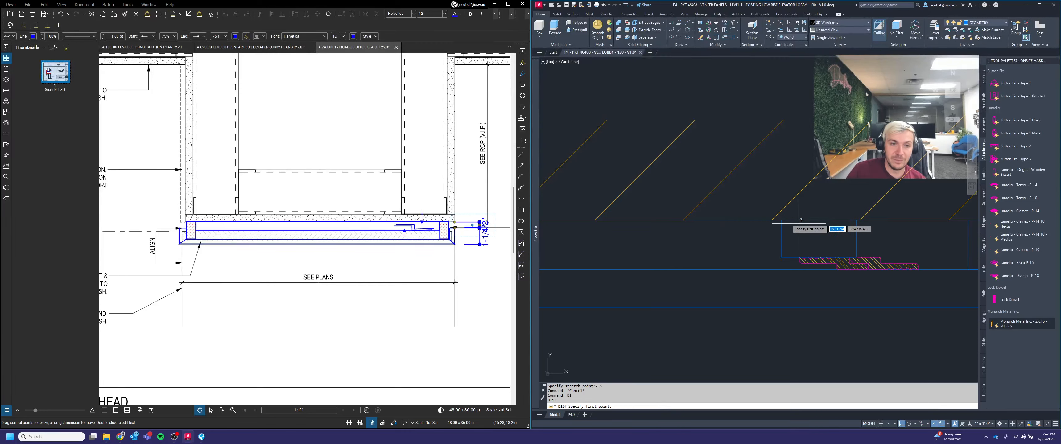
{"action": "left_click", "coordinate": [781, 219]}
{"action": "key", "text": "Escape"}
Step: Move the small rectangle to sit against the end of the veneer strip
{"action": "scroll", "coordinate": [855, 219], "scroll_direction": "down", "scroll_amount": 2}
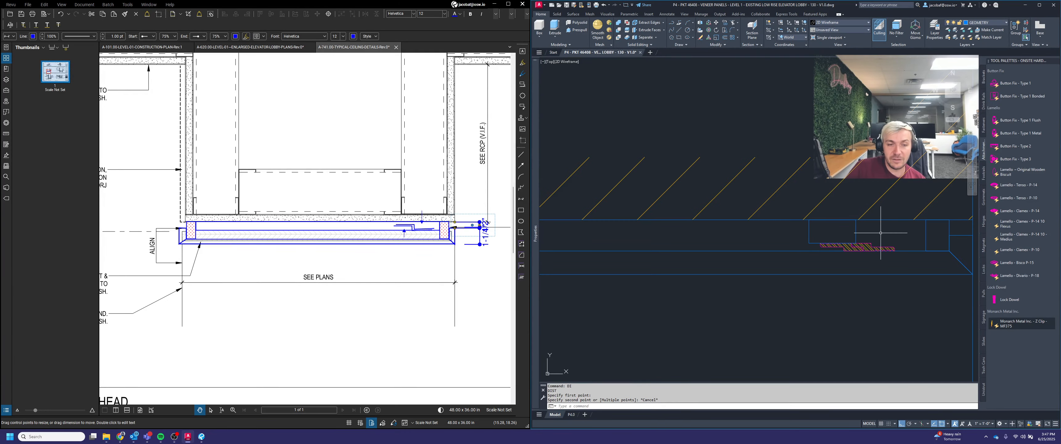
{"action": "middle_click_drag", "start_coordinate": [881, 234], "coordinate": [844, 248]}
{"action": "scroll", "coordinate": [853, 249], "scroll_direction": "up", "scroll_amount": 2}
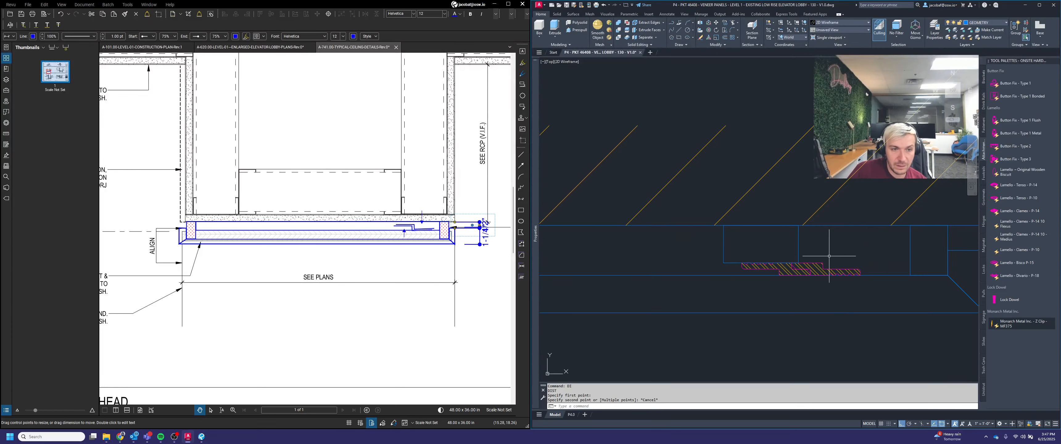
{"action": "left_click", "coordinate": [823, 248]}
{"action": "left_click", "coordinate": [789, 237]}
{"action": "key", "text": "Return"}
{"action": "scroll", "coordinate": [792, 260], "scroll_direction": "up", "scroll_amount": 6}
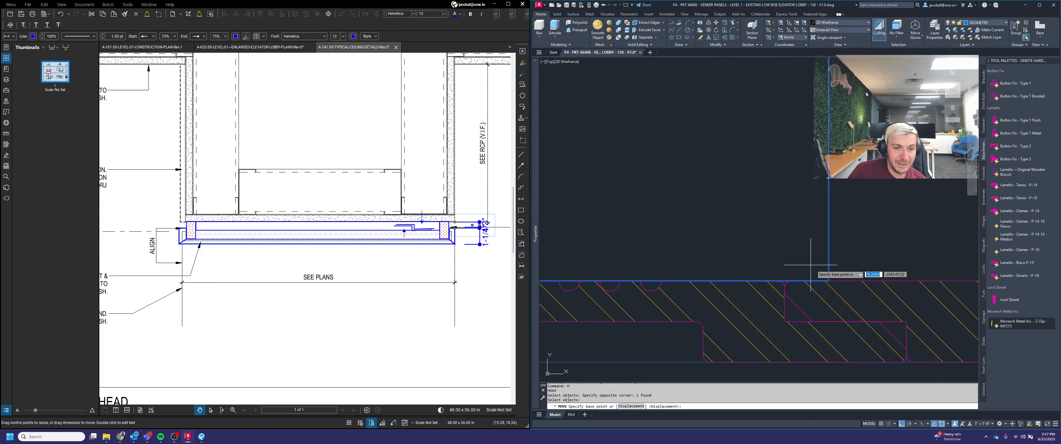
{"action": "left_click", "coordinate": [828, 281]}
{"action": "scroll", "coordinate": [781, 279], "scroll_direction": "up", "scroll_amount": 2}
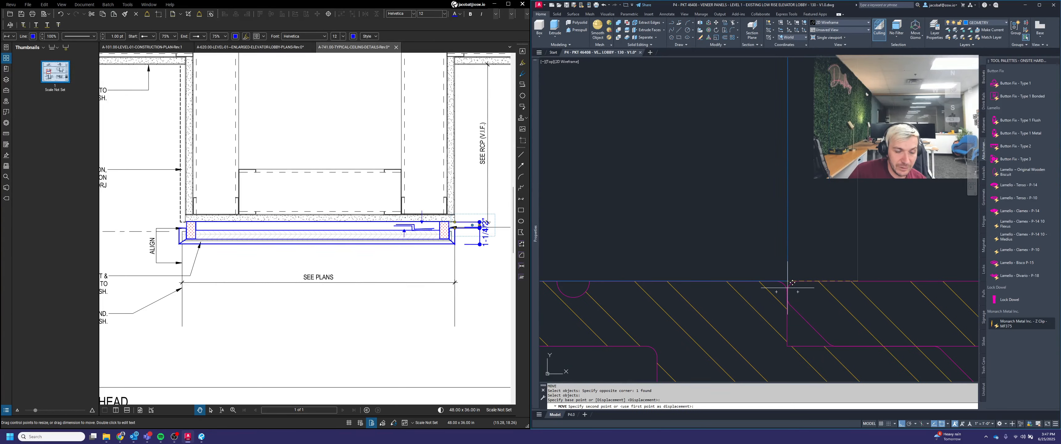
{"action": "left_click", "coordinate": [787, 293]}
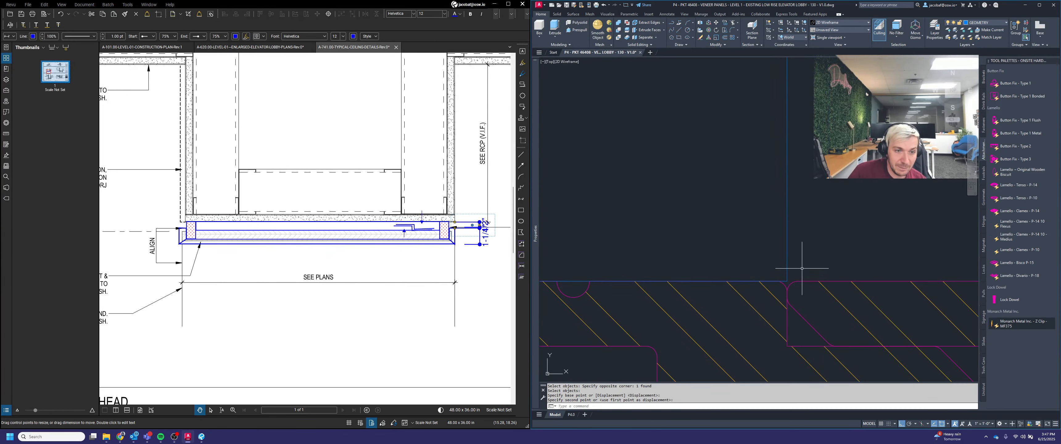
{"action": "scroll", "coordinate": [829, 253], "scroll_direction": "down", "scroll_amount": 4}
{"action": "middle_click_drag", "start_coordinate": [849, 260], "coordinate": [825, 273]}
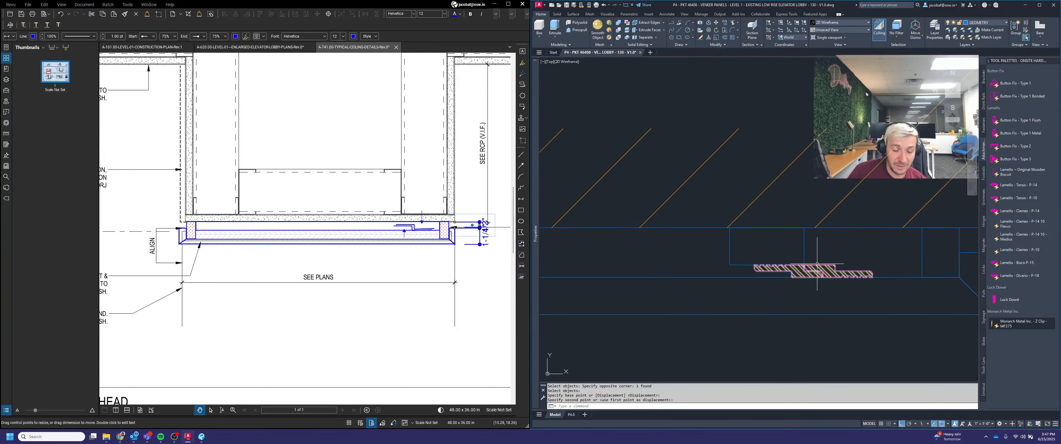
Step: Draw a diagonal line across the small rectangle from its upper-left corner to its lower-right corner
{"action": "type", "text": "L"}
{"action": "key", "text": "Return"}
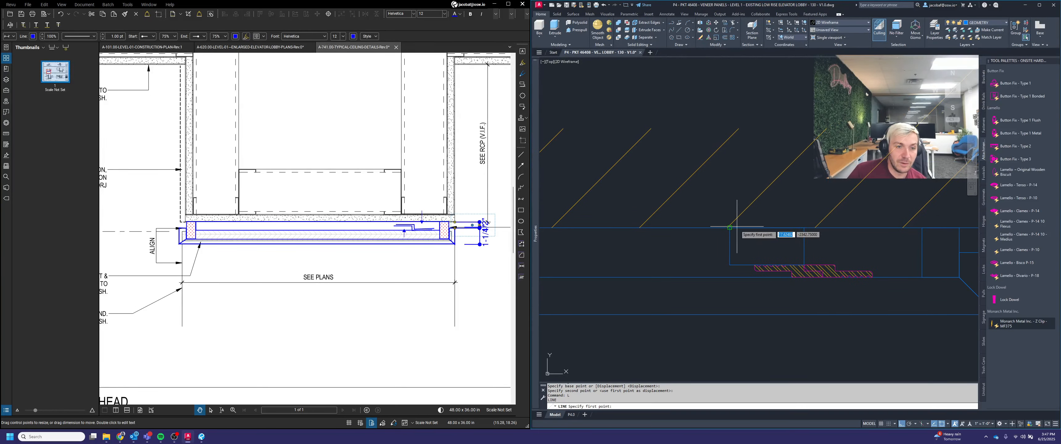
{"action": "left_click", "coordinate": [729, 227]}
{"action": "scroll", "coordinate": [778, 244], "scroll_direction": "up", "scroll_amount": 2}
{"action": "scroll", "coordinate": [802, 264], "scroll_direction": "up", "scroll_amount": 3}
{"action": "left_click", "coordinate": [838, 308]}
{"action": "scroll", "coordinate": [875, 275], "scroll_direction": "down", "scroll_amount": 5}
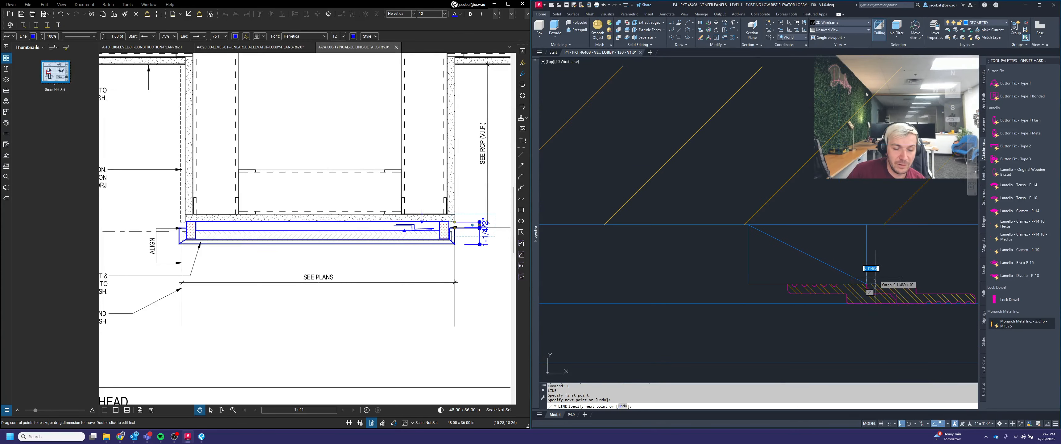
{"action": "key", "text": "Return"}
Step: Put the diagonal line on the HATCH layer
{"action": "left_click", "coordinate": [821, 265]}
{"action": "left_click", "coordinate": [804, 244]}
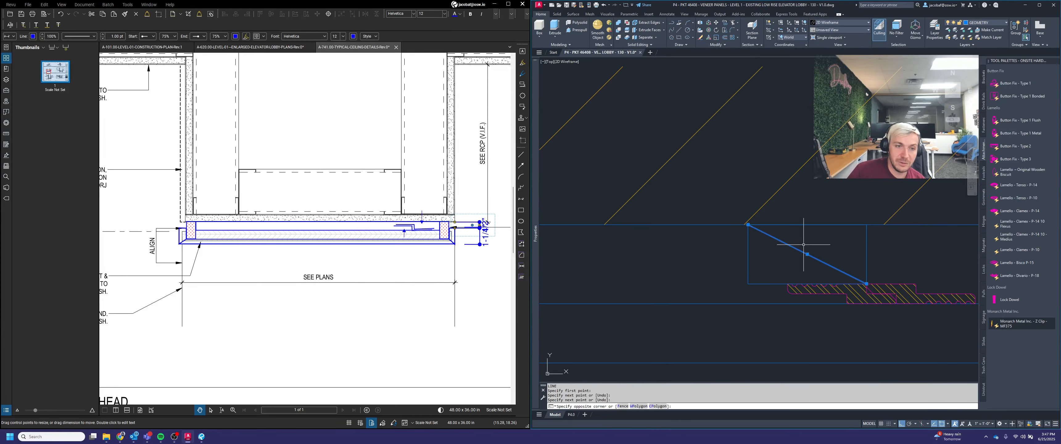
{"action": "left_click", "coordinate": [981, 28]}
{"action": "left_click", "coordinate": [988, 86]}
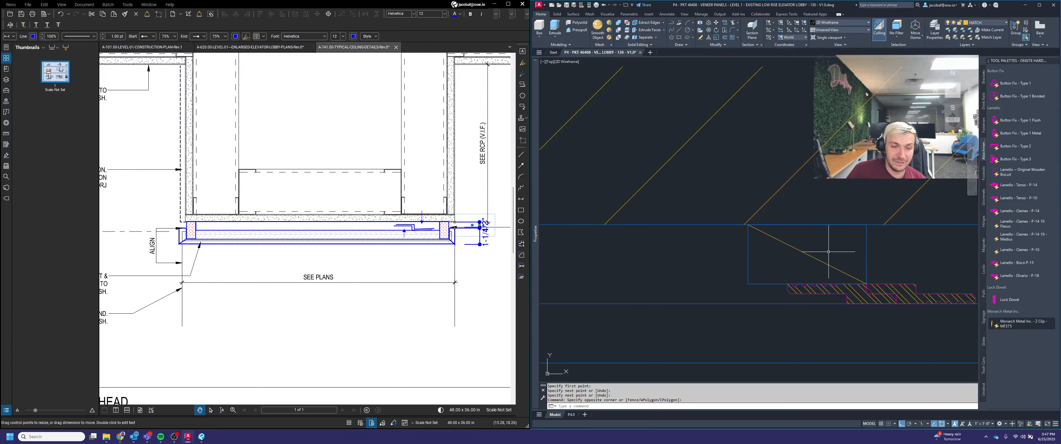
Step: Copy the small end piece with its diagonal to the opposite end of the veneer strip
{"action": "key", "text": "Escape"}
{"action": "key", "text": "Escape"}
{"action": "scroll", "coordinate": [836, 243], "scroll_direction": "down", "scroll_amount": 2}
{"action": "type", "text": "c"}
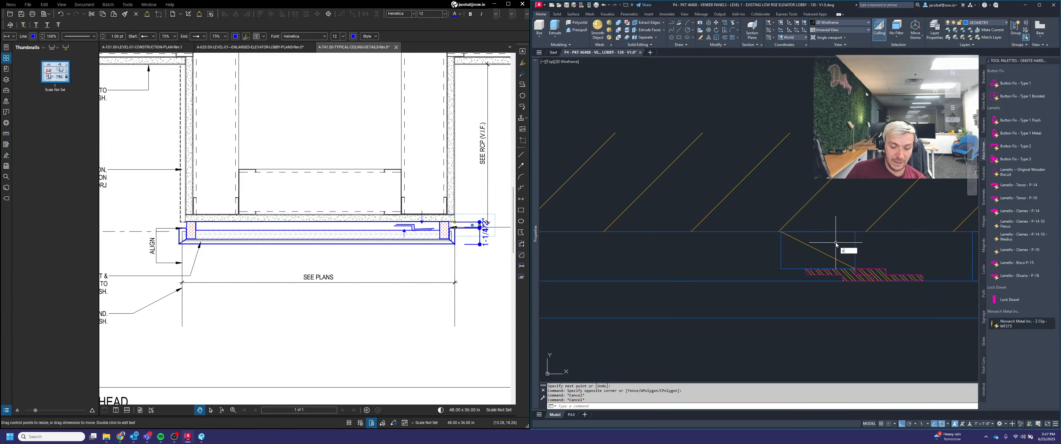
{"action": "type", "text": "op"}
{"action": "key", "text": "Return"}
{"action": "left_click", "coordinate": [880, 242]}
{"action": "left_click", "coordinate": [806, 267]}
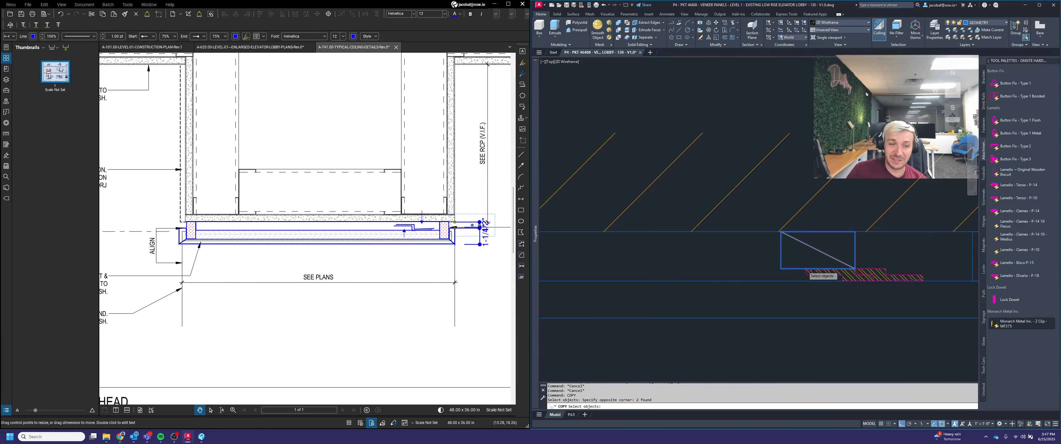
{"action": "scroll", "coordinate": [805, 270], "scroll_direction": "up", "scroll_amount": 5}
{"action": "key", "text": "Return"}
{"action": "left_click", "coordinate": [806, 266]}
{"action": "scroll", "coordinate": [819, 260], "scroll_direction": "down", "scroll_amount": 10}
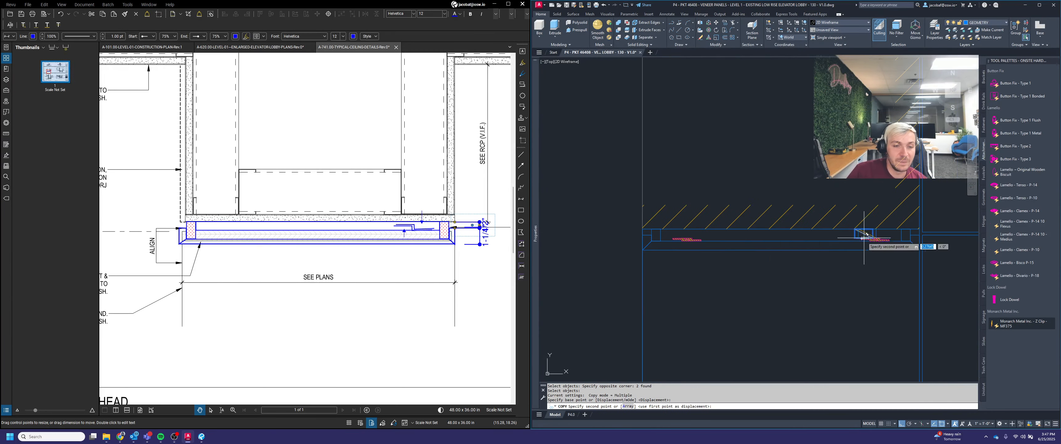
{"action": "left_click", "coordinate": [863, 238]}
{"action": "scroll", "coordinate": [700, 233], "scroll_direction": "up", "scroll_amount": 5}
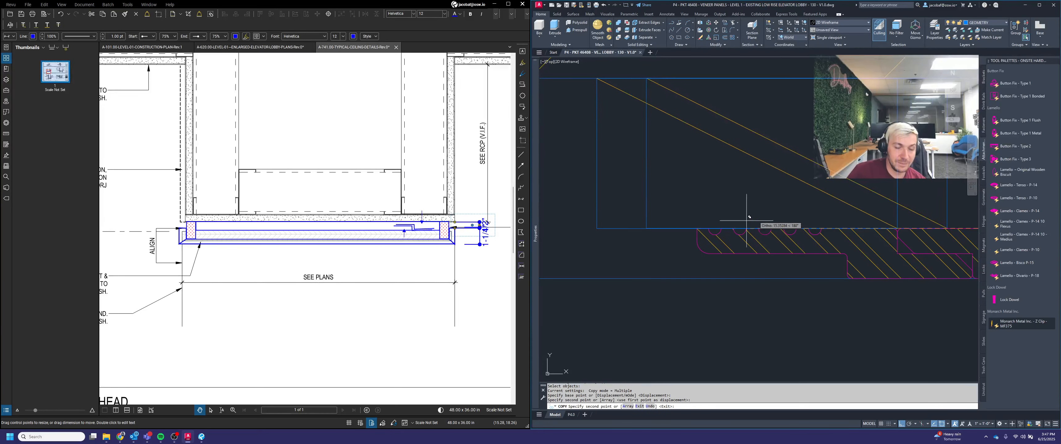
{"action": "scroll", "coordinate": [746, 220], "scroll_direction": "down", "scroll_amount": 3}
{"action": "key", "text": "Escape"}
Step: Switch the tool palette to the material hatch set and place a hatch at the end of the veneer
{"action": "scroll", "coordinate": [770, 229], "scroll_direction": "down", "scroll_amount": 5}
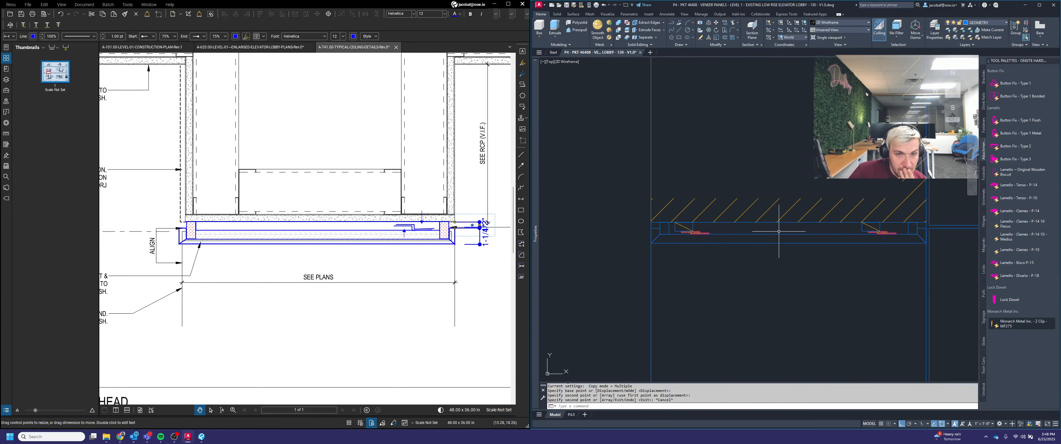
{"action": "middle_click_drag", "start_coordinate": [776, 233], "coordinate": [759, 243]}
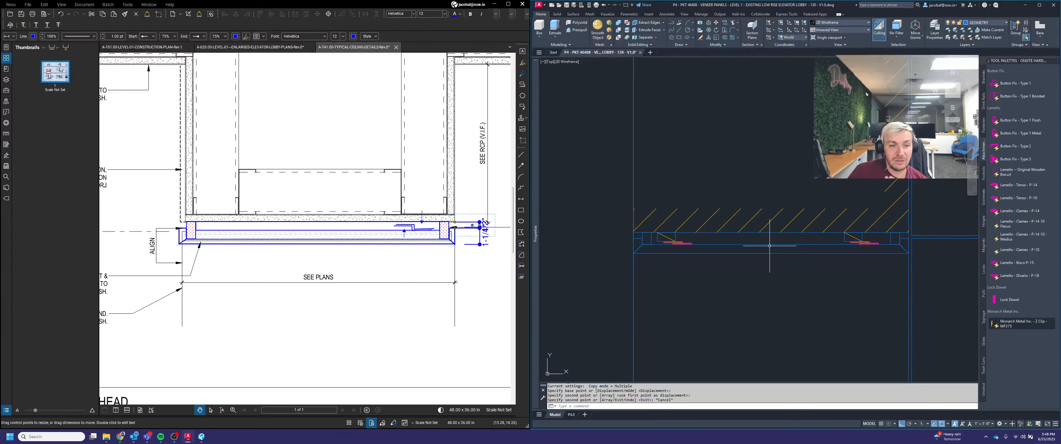
{"action": "mouse_move", "coordinate": [838, 260]}
{"action": "middle_mouse_down"}
{"action": "mouse_move", "coordinate": [799, 257]}
{"action": "mouse_move", "coordinate": [797, 273]}
{"action": "middle_mouse_up"}
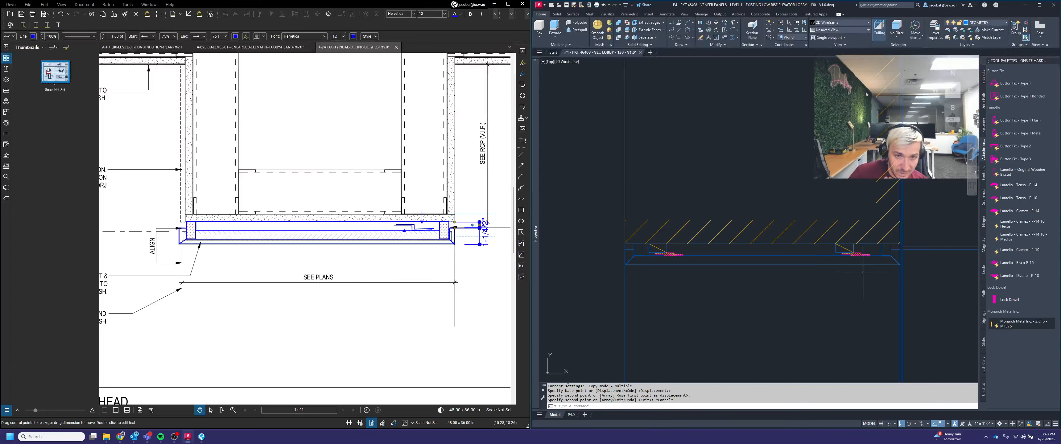
{"action": "right_click", "coordinate": [1023, 63]}
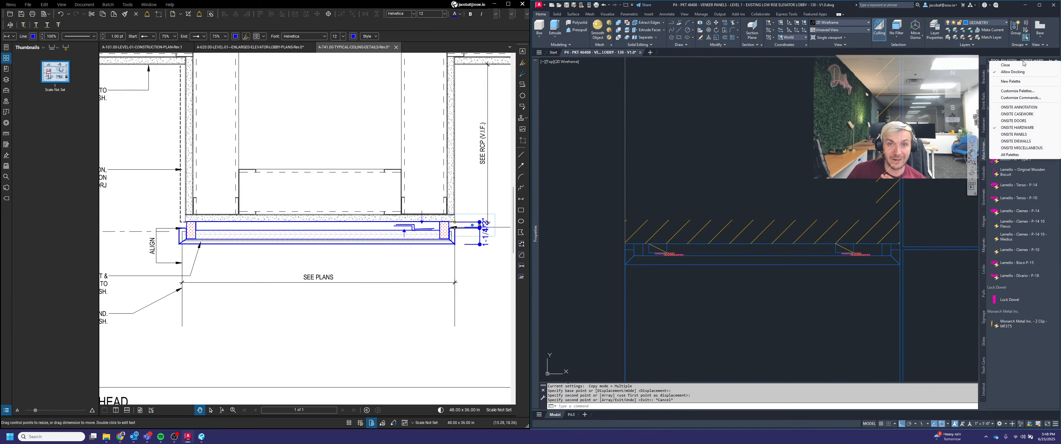
{"action": "left_click", "coordinate": [1020, 108]}
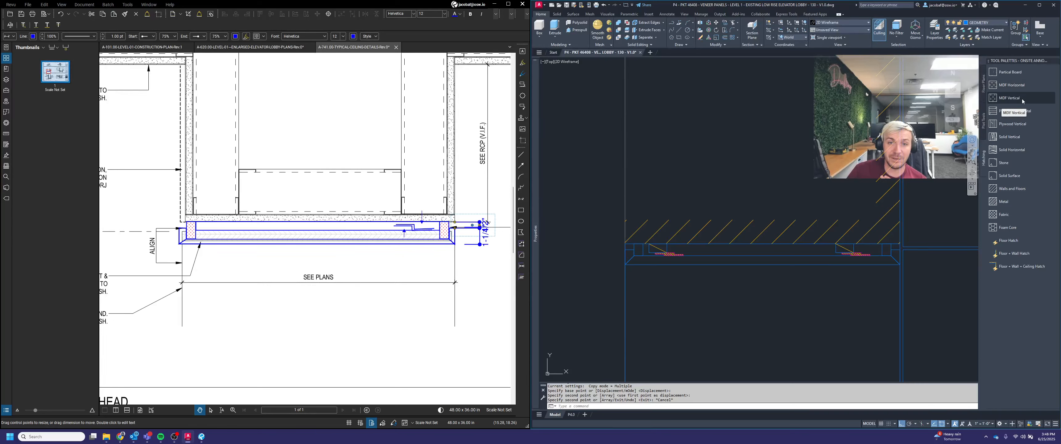
{"action": "right_click", "coordinate": [1032, 63]}
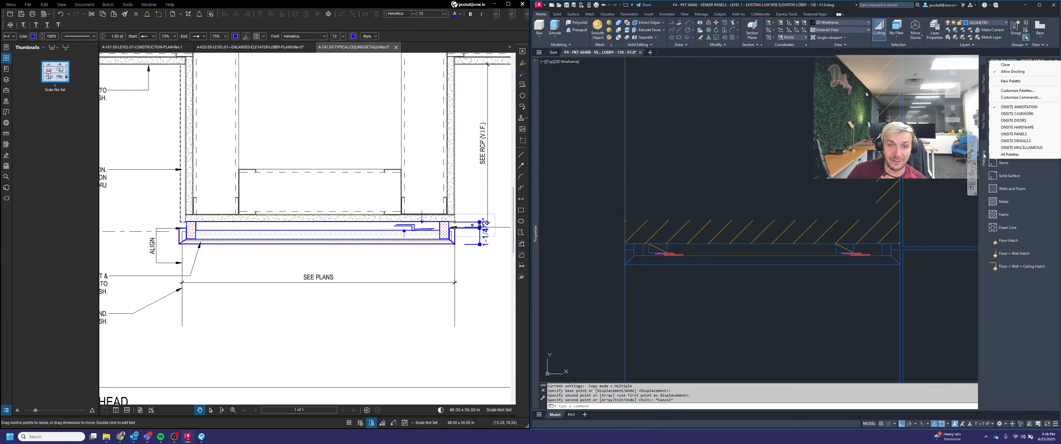
{"action": "left_click", "coordinate": [1021, 314]}
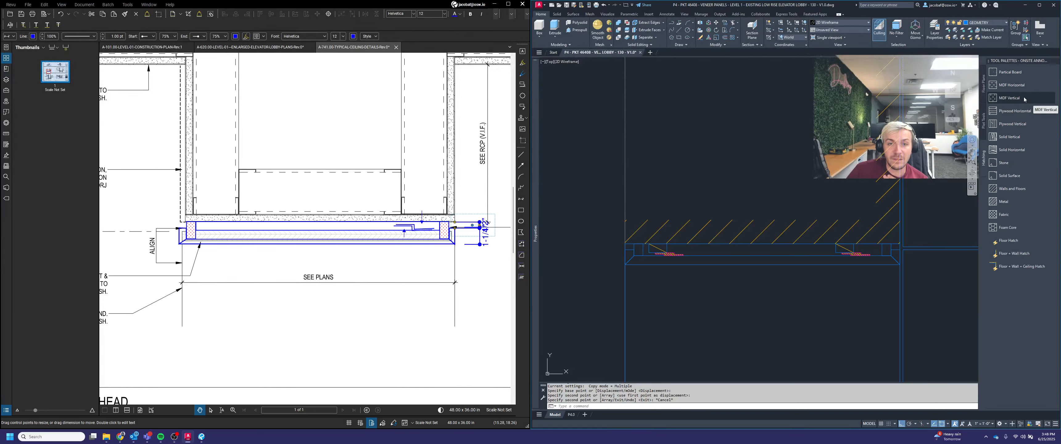
{"action": "scroll", "coordinate": [897, 253], "scroll_direction": "up", "scroll_amount": 2}
{"action": "left_click", "coordinate": [893, 255]}
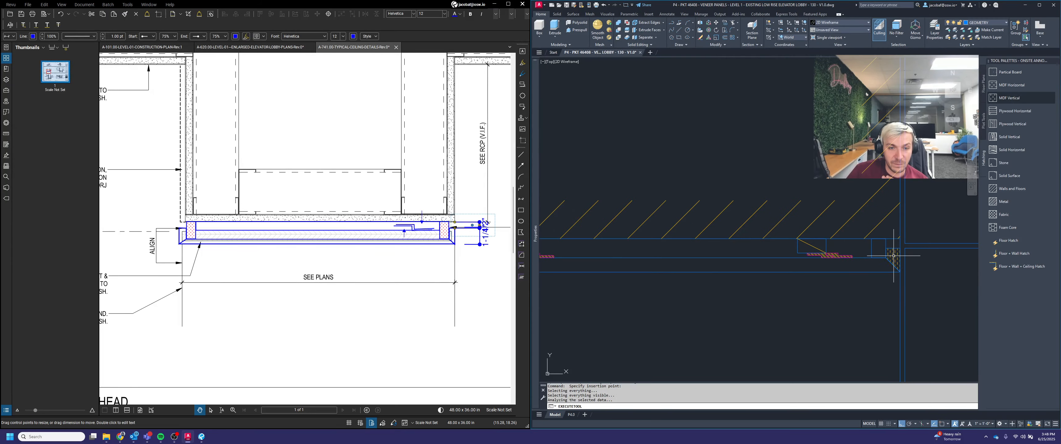
Step: Hatch the left end piece with the MDF Vertical pattern
{"action": "scroll", "coordinate": [937, 242], "scroll_direction": "down", "scroll_amount": 2}
{"action": "left_click", "coordinate": [1014, 102]}
{"action": "scroll", "coordinate": [636, 253], "scroll_direction": "up", "scroll_amount": 2}
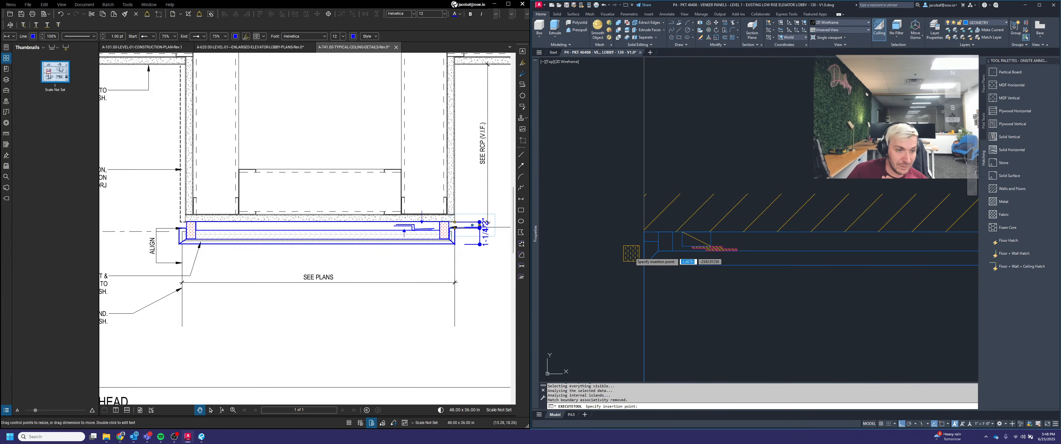
{"action": "left_click", "coordinate": [651, 252]}
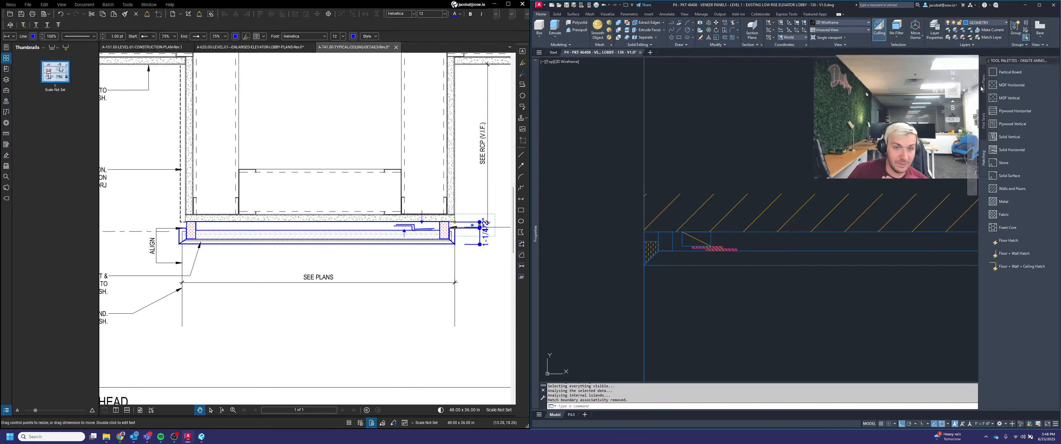
Step: Fill the veneer strip with the MDF Horizontal hatch
{"action": "left_click", "coordinate": [1011, 85]}
{"action": "left_click", "coordinate": [744, 258]}
{"action": "scroll", "coordinate": [679, 241], "scroll_direction": "down", "scroll_amount": 2}
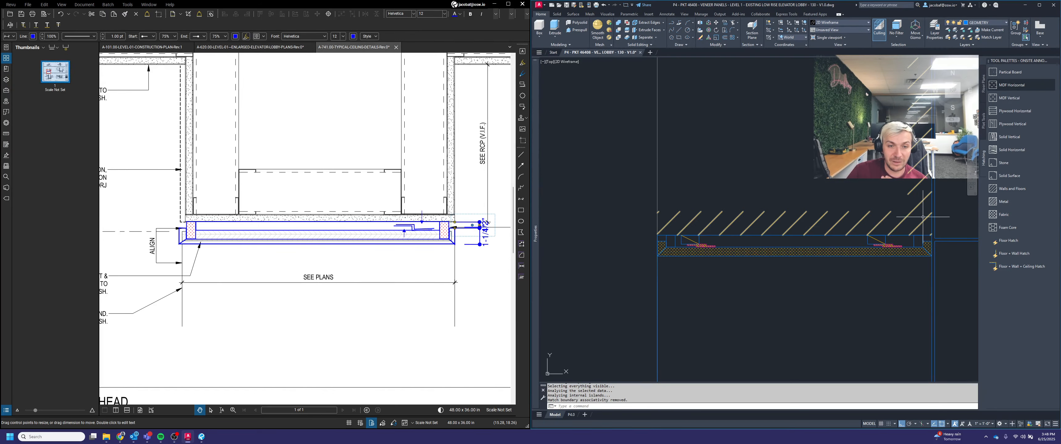
Step: Hatch the right end piece with the Plywood Vertical pattern and cancel the next hatch tool
{"action": "left_click", "coordinate": [1005, 122]}
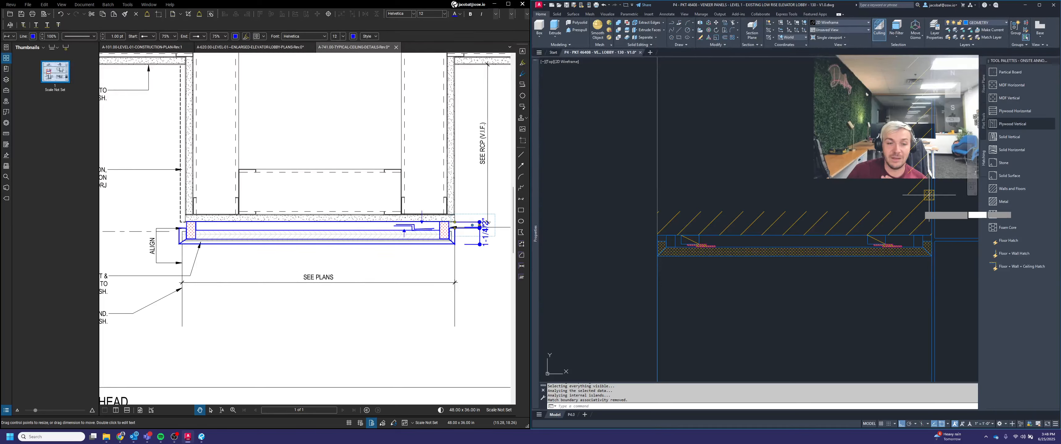
{"action": "left_click", "coordinate": [917, 241]}
{"action": "left_click", "coordinate": [1009, 98]}
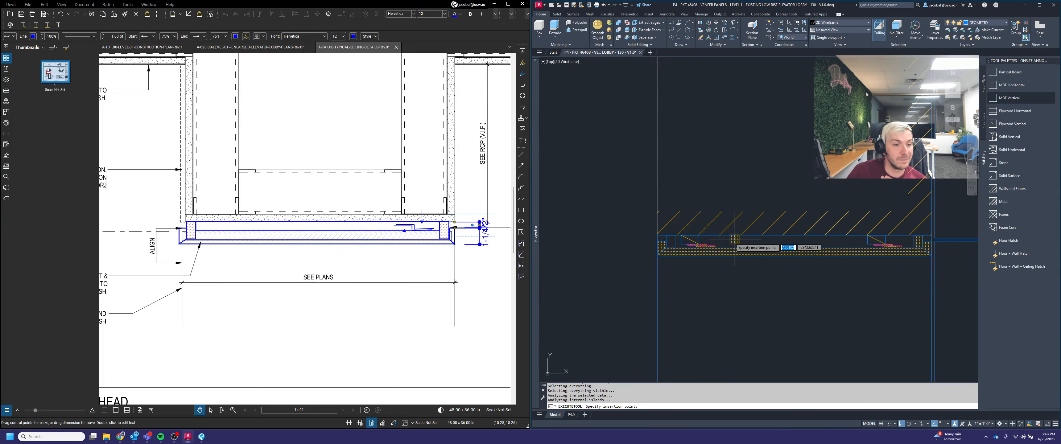
{"action": "scroll", "coordinate": [774, 242], "scroll_direction": "up", "scroll_amount": 2}
{"action": "scroll", "coordinate": [675, 258], "scroll_direction": "down", "scroll_amount": 2}
{"action": "key", "text": "Escape"}
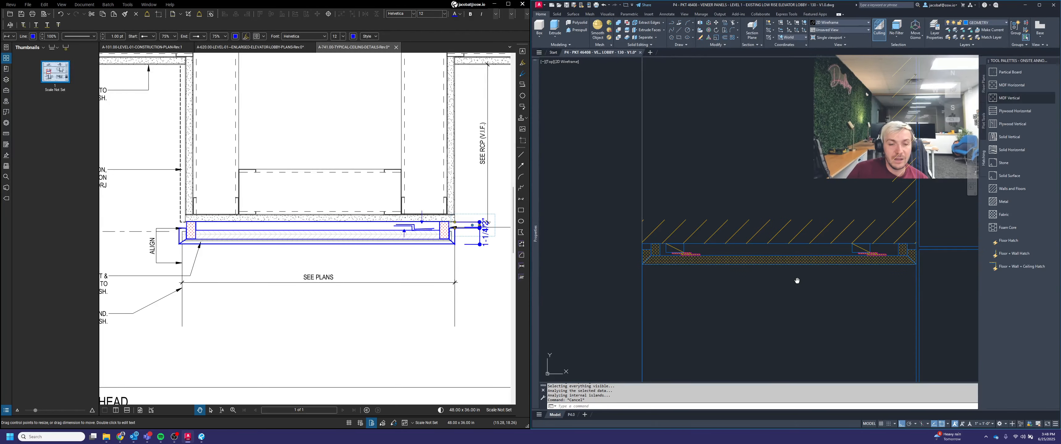
Step: Review the hatched portal veneer and end pieces across the lobby elevations
{"action": "middle_click_drag", "start_coordinate": [797, 280], "coordinate": [754, 280]}
{"action": "scroll", "coordinate": [725, 248], "scroll_direction": "down", "scroll_amount": 3}
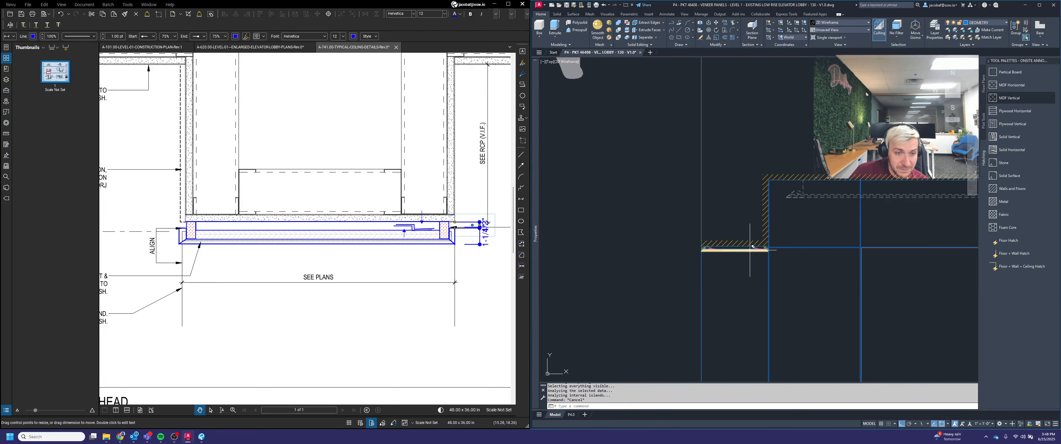
{"action": "middle_click_drag", "start_coordinate": [833, 272], "coordinate": [734, 266]}
{"action": "scroll", "coordinate": [789, 269], "scroll_direction": "down", "scroll_amount": 2}
{"action": "middle_click_drag", "start_coordinate": [887, 271], "coordinate": [704, 256]}
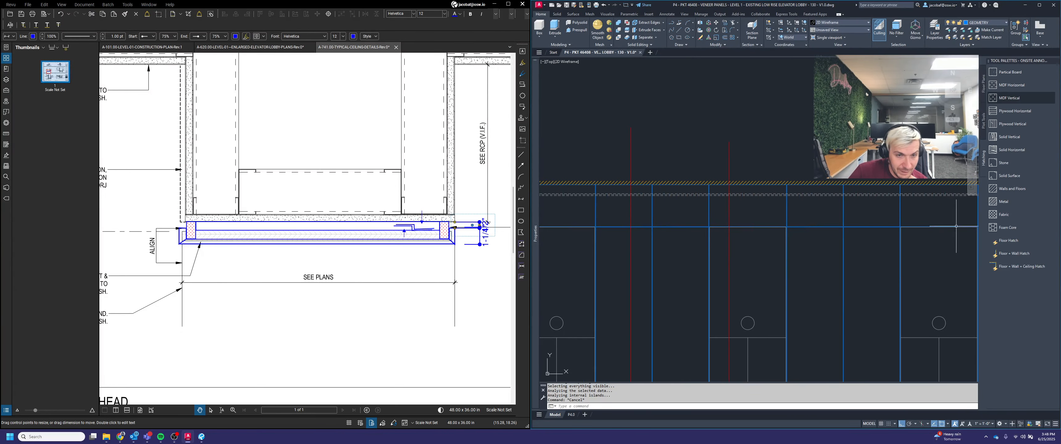
{"action": "middle_click_drag", "start_coordinate": [955, 226], "coordinate": [806, 250]}
{"action": "scroll", "coordinate": [934, 231], "scroll_direction": "down", "scroll_amount": 3}
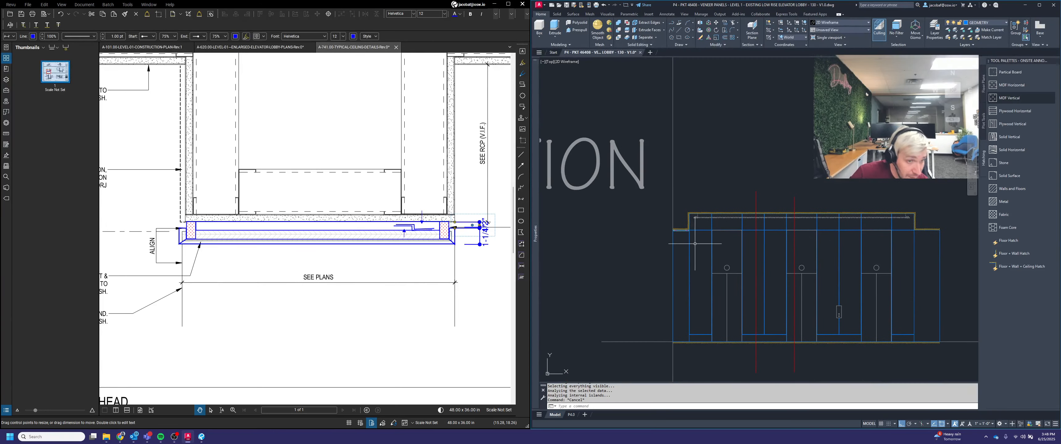
{"action": "scroll", "coordinate": [692, 234], "scroll_direction": "up", "scroll_amount": 8}
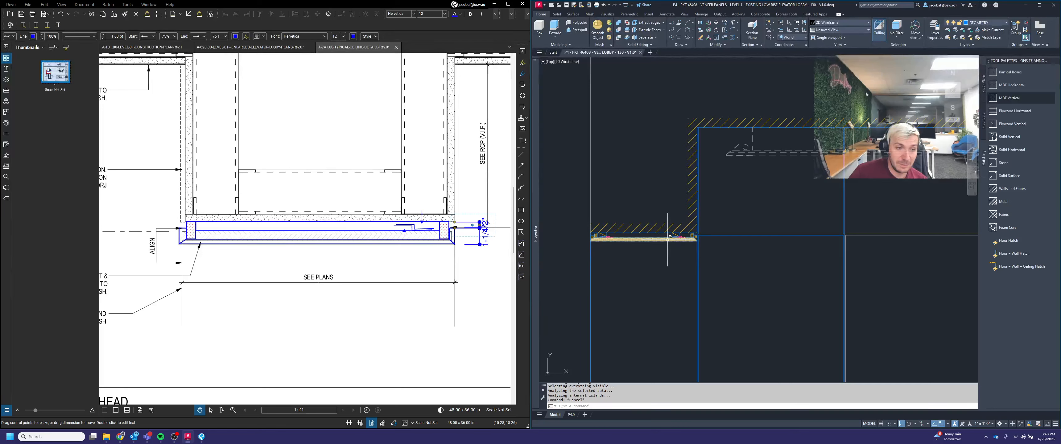
{"action": "scroll", "coordinate": [643, 239], "scroll_direction": "down", "scroll_amount": 6}
{"action": "scroll", "coordinate": [767, 253], "scroll_direction": "up", "scroll_amount": 2}
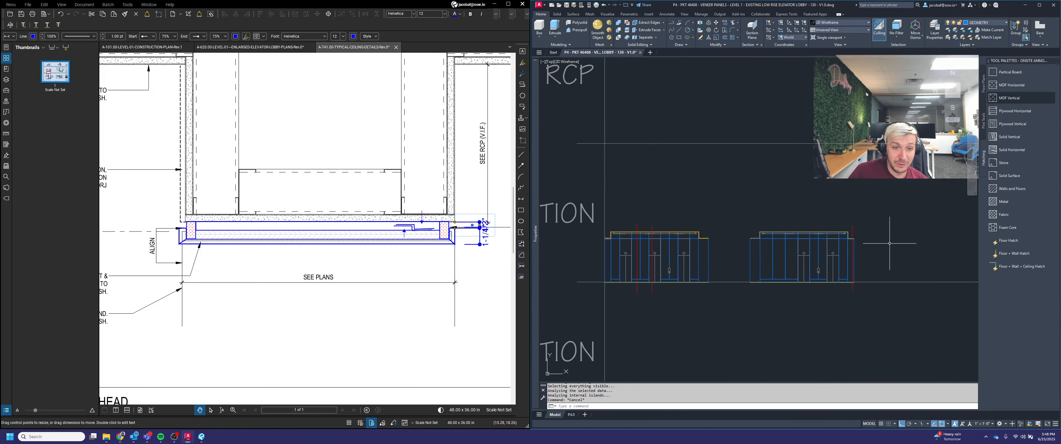
{"action": "middle_click_drag", "start_coordinate": [767, 244], "coordinate": [793, 244]}
{"action": "scroll", "coordinate": [816, 246], "scroll_direction": "up", "scroll_amount": 6}
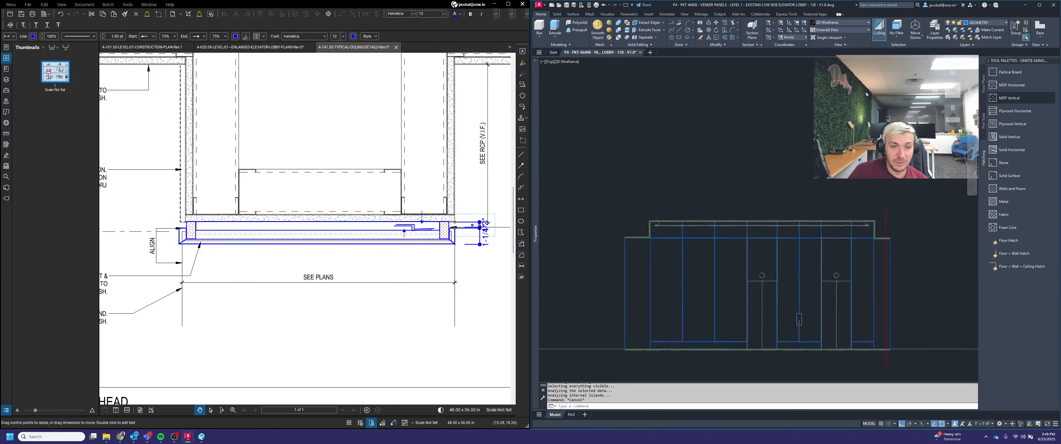
Step: Erase the leftover stray objects above the elevator portal
{"action": "left_click", "coordinate": [847, 199]}
{"action": "key", "text": "Delete"}
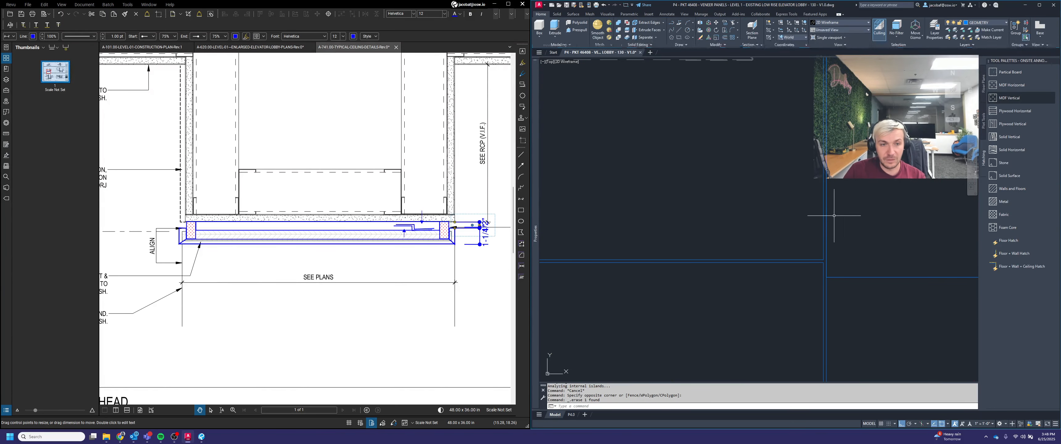
{"action": "left_click", "coordinate": [828, 215]}
{"action": "key", "text": "Delete"}
{"action": "scroll", "coordinate": [864, 216], "scroll_direction": "down", "scroll_amount": 5}
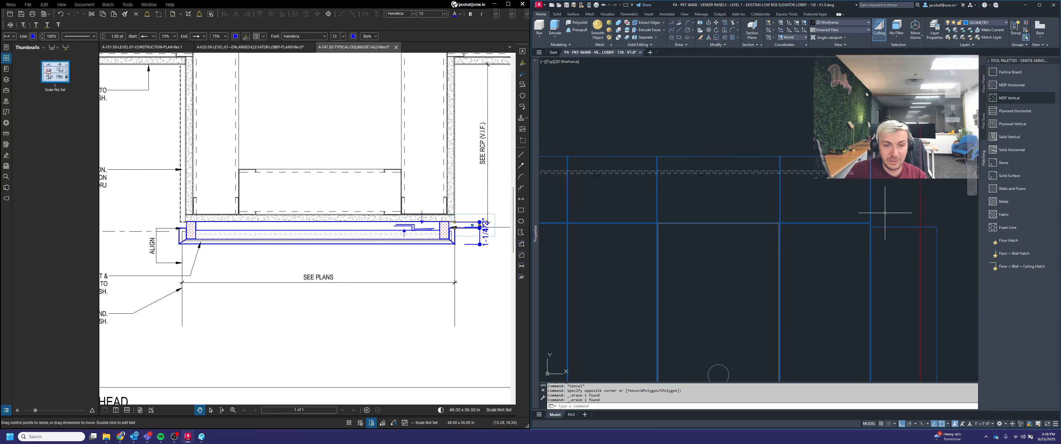
{"action": "scroll", "coordinate": [885, 216], "scroll_direction": "up", "scroll_amount": 4}
{"action": "left_click", "coordinate": [904, 226]}
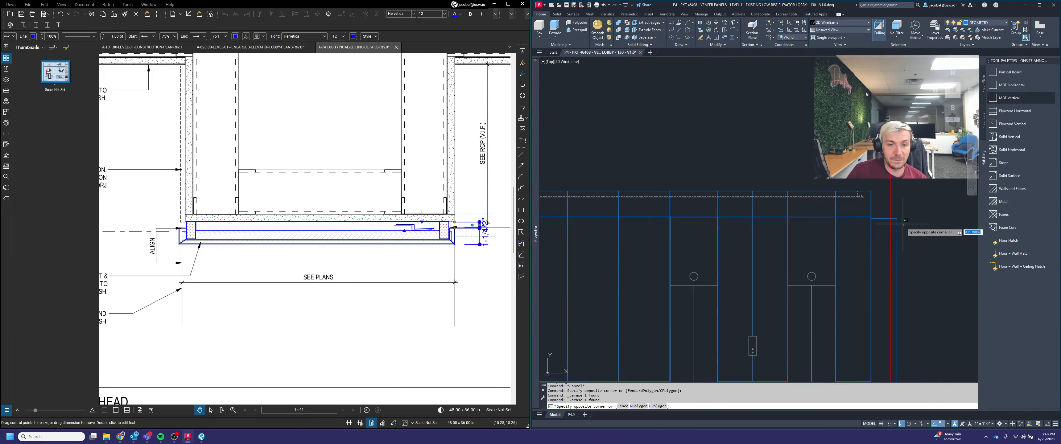
{"action": "left_click", "coordinate": [895, 215]}
{"action": "key", "text": "Delete"}
{"action": "scroll", "coordinate": [904, 222], "scroll_direction": "down", "scroll_amount": 4}
{"action": "middle_click_drag", "start_coordinate": [792, 240], "coordinate": [835, 247]}
{"action": "middle_click_drag", "start_coordinate": [719, 249], "coordinate": [786, 248]}
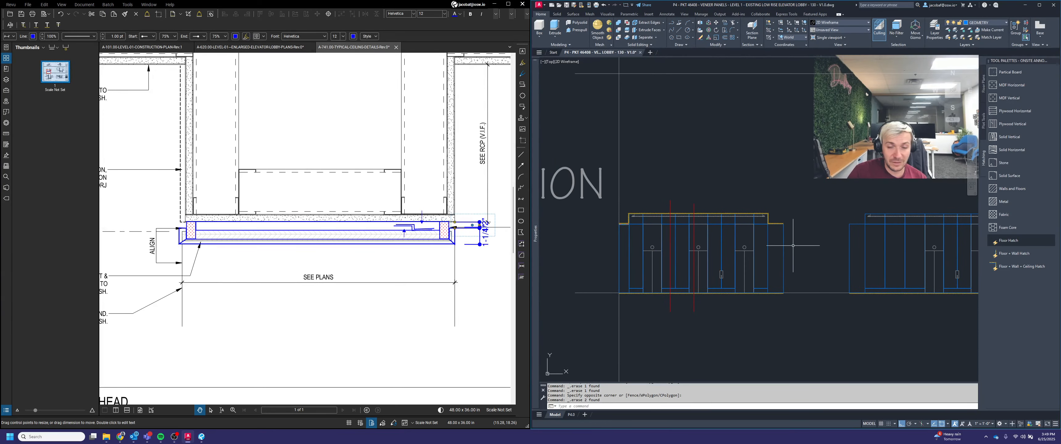
{"action": "key", "text": "Escape"}
{"action": "key", "text": "Escape"}
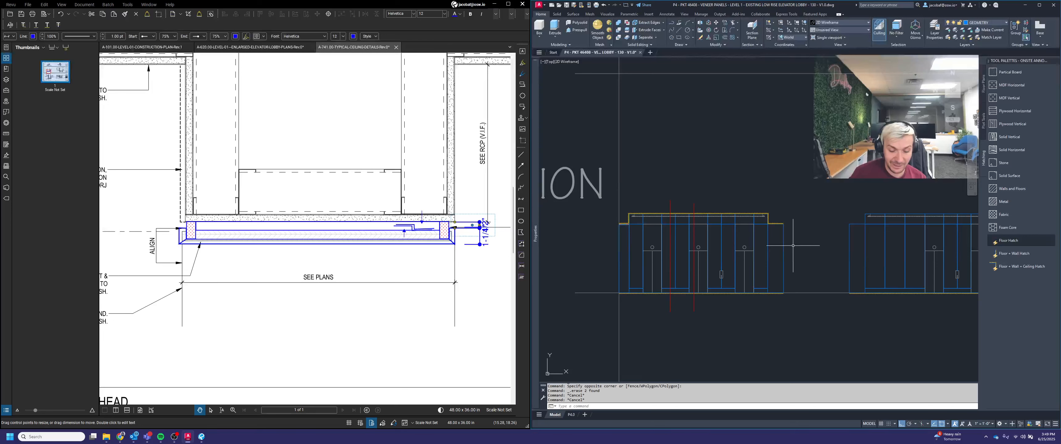
Step: Start Mirror and select the left end piece with its hatch and edge lines at the portal top
{"action": "type", "text": "mirror"}
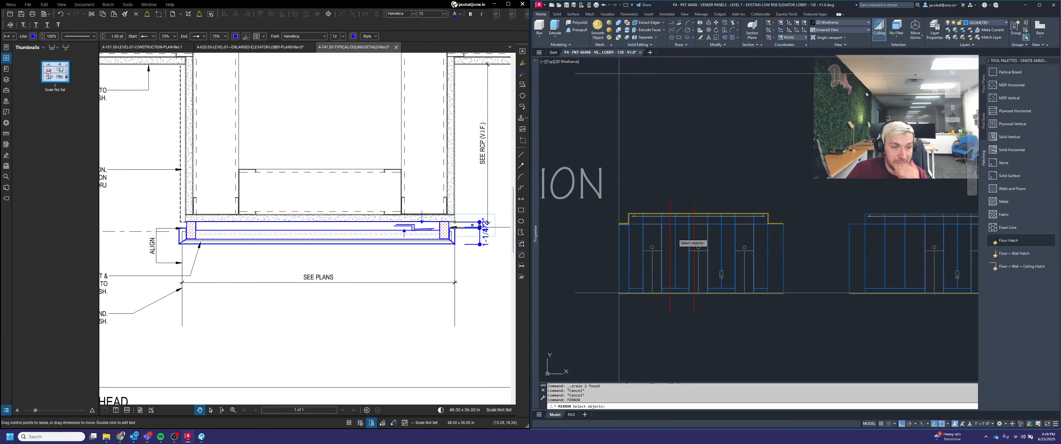
{"action": "key", "text": "Return"}
{"action": "scroll", "coordinate": [614, 220], "scroll_direction": "up", "scroll_amount": 5}
{"action": "left_click", "coordinate": [614, 221]}
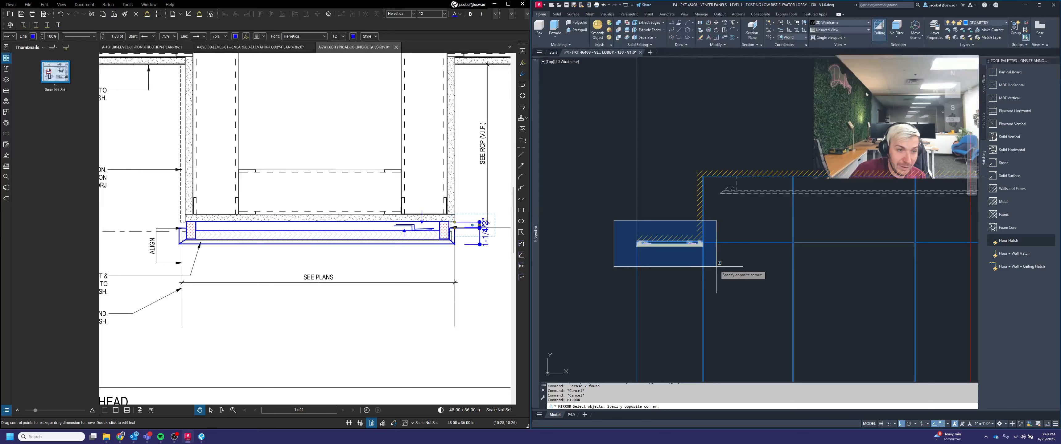
{"action": "left_click", "coordinate": [715, 261]}
{"action": "scroll", "coordinate": [682, 242], "scroll_direction": "up", "scroll_amount": 2}
{"action": "left_click", "coordinate": [691, 277]}
{"action": "left_click", "coordinate": [663, 199]}
{"action": "scroll", "coordinate": [663, 200], "scroll_direction": "down", "scroll_amount": 5}
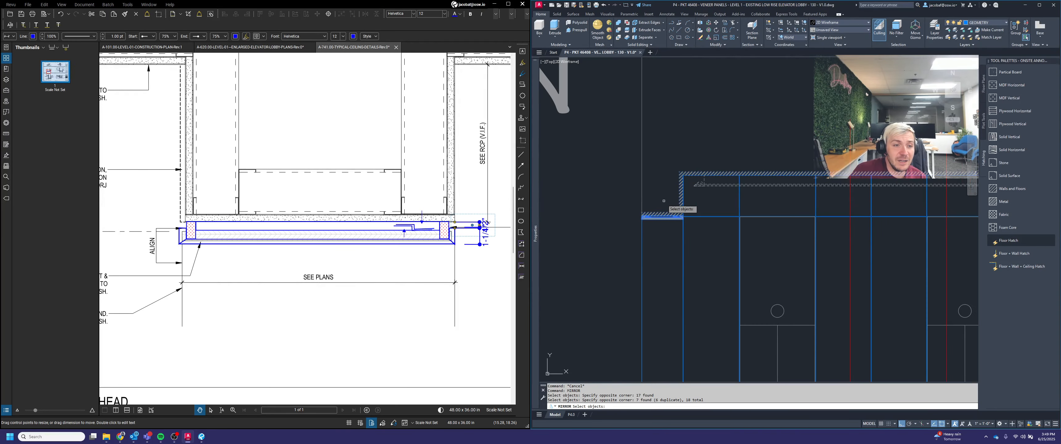
{"action": "scroll", "coordinate": [686, 180], "scroll_direction": "up", "scroll_amount": 5}
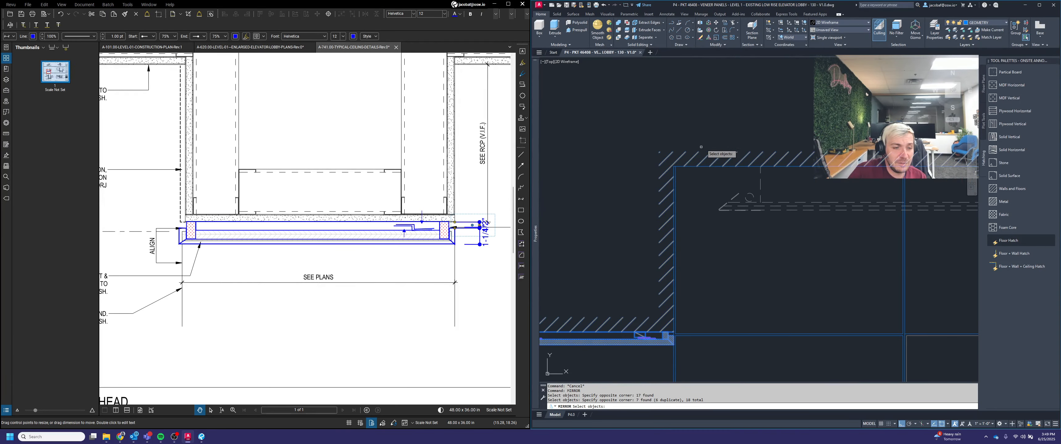
{"action": "scroll", "coordinate": [701, 147], "scroll_direction": "down", "scroll_amount": 4}
{"action": "scroll", "coordinate": [646, 212], "scroll_direction": "down", "scroll_amount": 4}
{"action": "scroll", "coordinate": [647, 203], "scroll_direction": "down", "scroll_amount": 4}
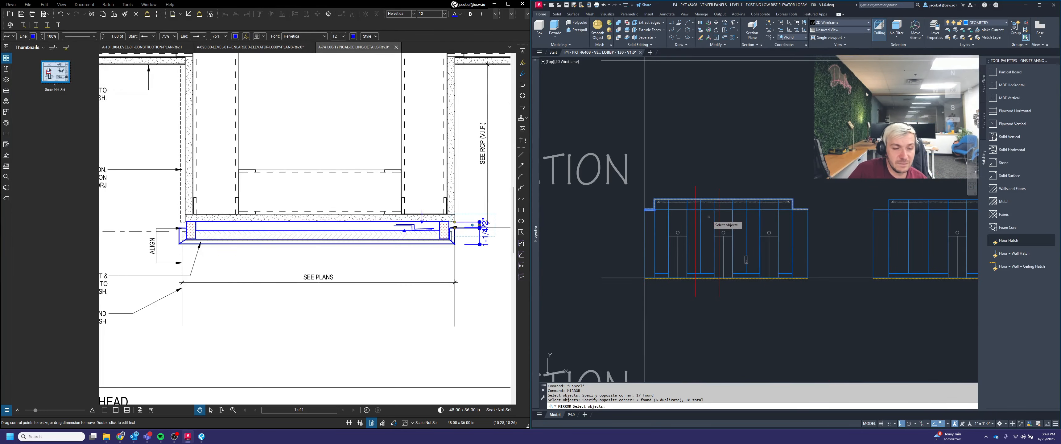
{"action": "scroll", "coordinate": [709, 215], "scroll_direction": "up", "scroll_amount": 2}
{"action": "scroll", "coordinate": [612, 212], "scroll_direction": "up", "scroll_amount": 4}
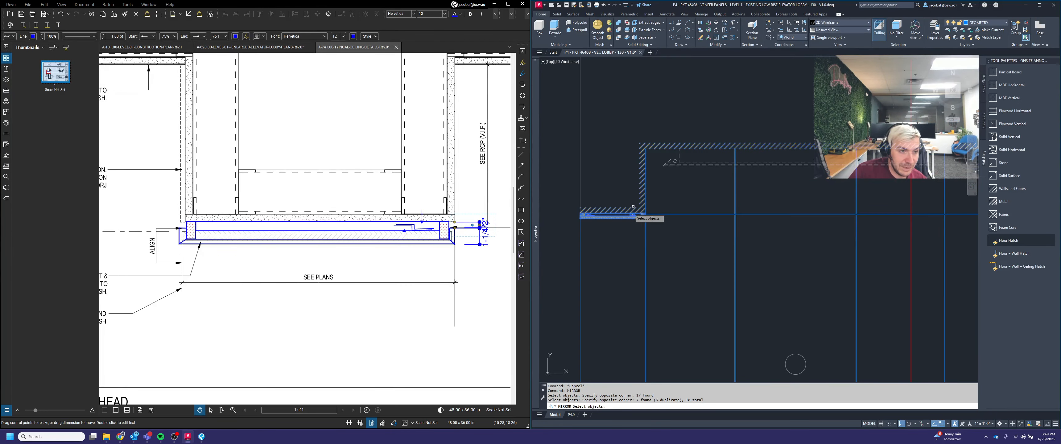
{"action": "left_click", "coordinate": [593, 255]}
{"action": "left_click", "coordinate": [571, 240]}
{"action": "left_click", "coordinate": [589, 182], "text": "shift"}
{"action": "left_click", "coordinate": [571, 167], "text": "shift"}
{"action": "scroll", "coordinate": [628, 246], "scroll_direction": "down", "scroll_amount": 2}
{"action": "key", "text": "Return"}
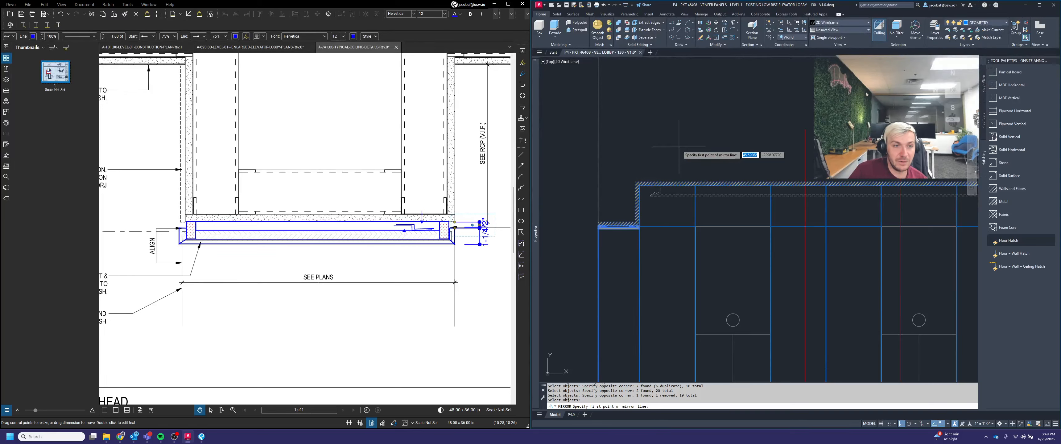
Step: Mirror the selection about a vertical line through the midpoint between two portal points, keeping the source objects
{"action": "right_click", "coordinate": [678, 146], "text": "shift"}
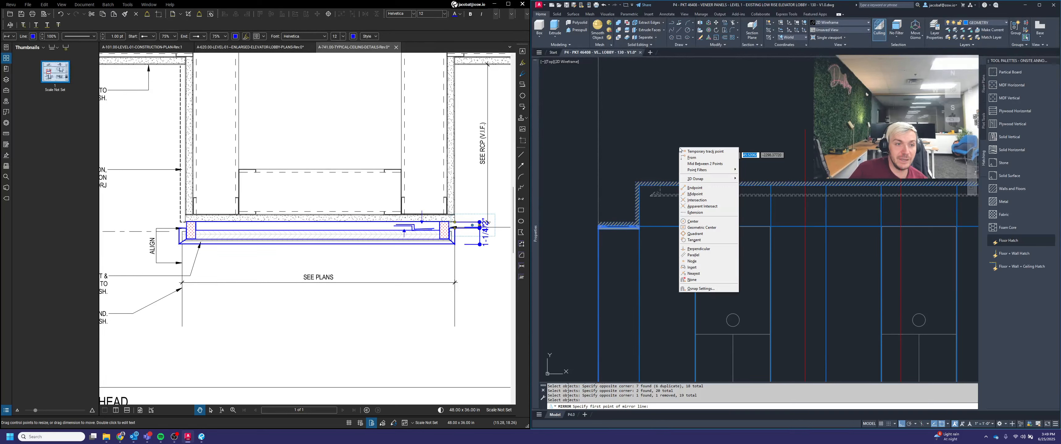
{"action": "left_click", "coordinate": [696, 164]}
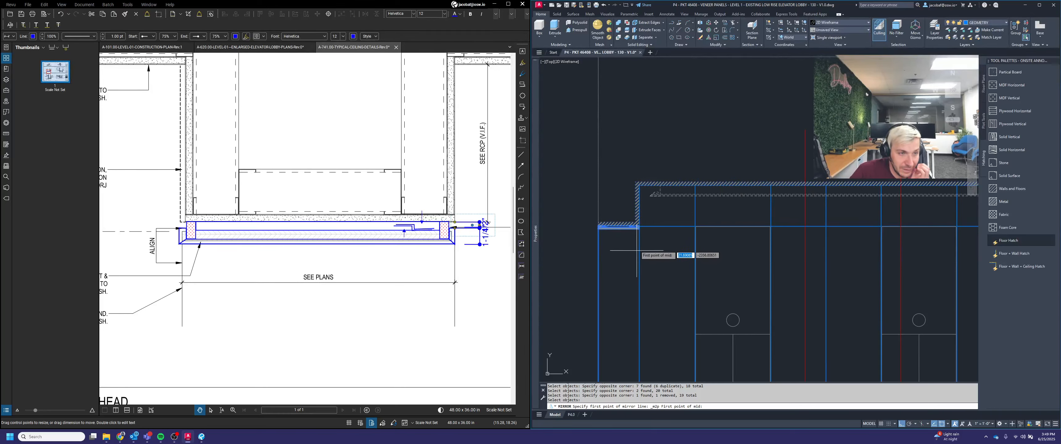
{"action": "scroll", "coordinate": [636, 183], "scroll_direction": "up", "scroll_amount": 4}
{"action": "scroll", "coordinate": [634, 182], "scroll_direction": "up", "scroll_amount": 3}
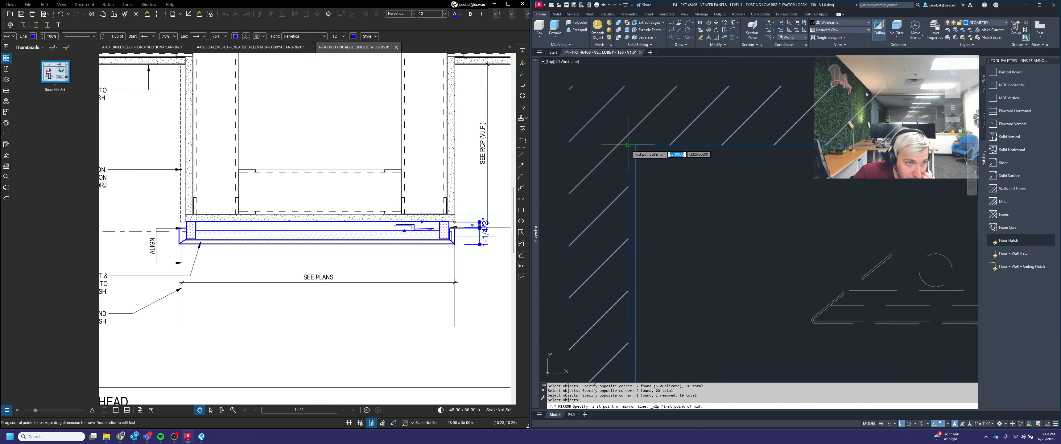
{"action": "left_click", "coordinate": [627, 144]}
{"action": "scroll", "coordinate": [629, 163], "scroll_direction": "down", "scroll_amount": 5}
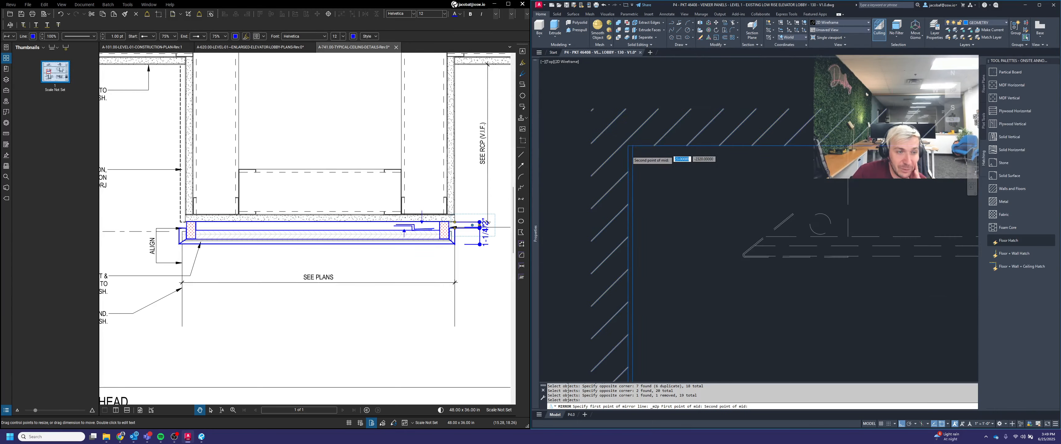
{"action": "scroll", "coordinate": [779, 173], "scroll_direction": "down", "scroll_amount": 3}
{"action": "scroll", "coordinate": [781, 170], "scroll_direction": "up", "scroll_amount": 8}
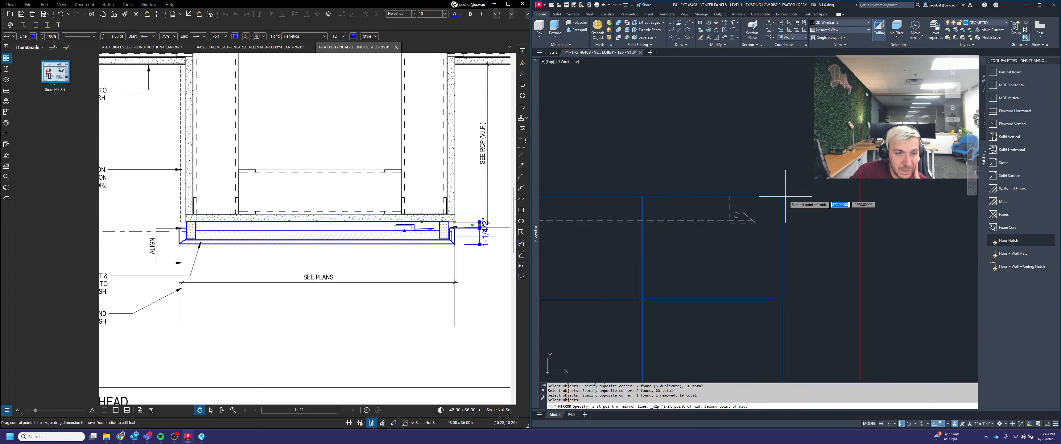
{"action": "left_click", "coordinate": [774, 189]}
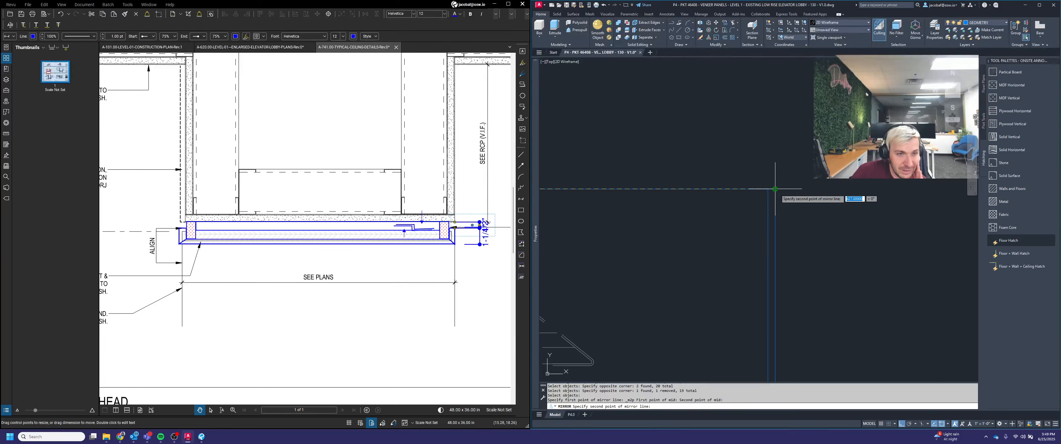
{"action": "scroll", "coordinate": [773, 227], "scroll_direction": "down", "scroll_amount": 3}
{"action": "scroll", "coordinate": [772, 233], "scroll_direction": "down", "scroll_amount": 3}
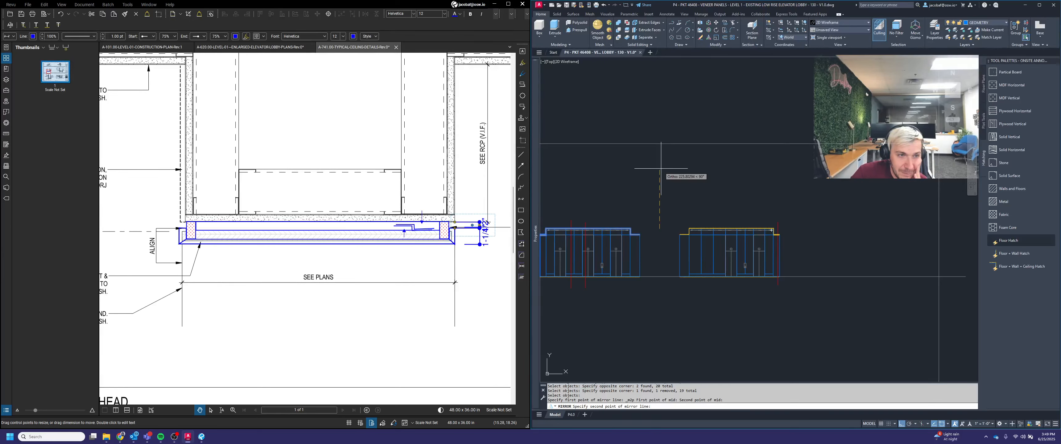
{"action": "left_click", "coordinate": [661, 168]}
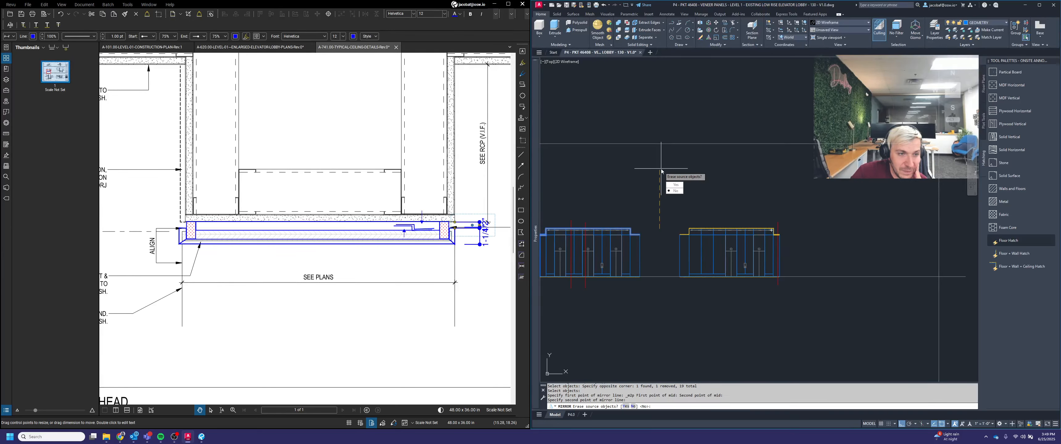
{"action": "left_click", "coordinate": [676, 190]}
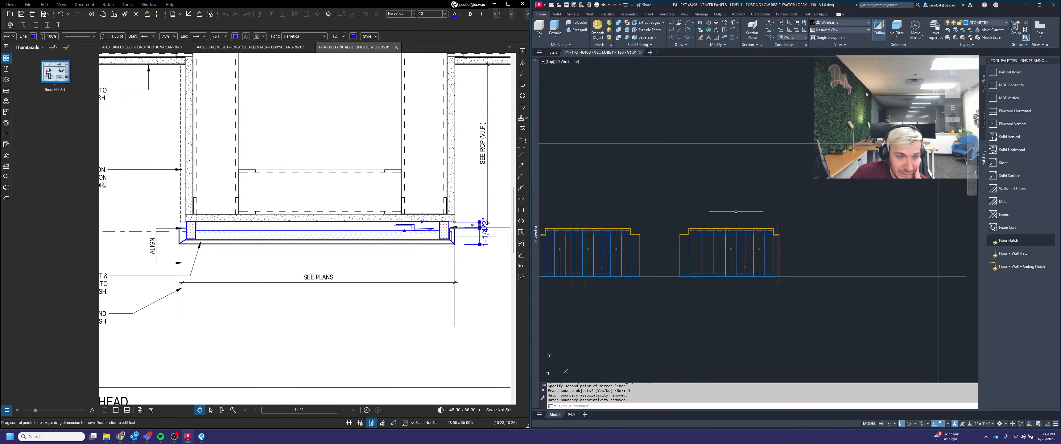
{"action": "scroll", "coordinate": [778, 230], "scroll_direction": "up", "scroll_amount": 6}
{"action": "key", "text": "Escape"}
{"action": "key", "text": "Escape"}
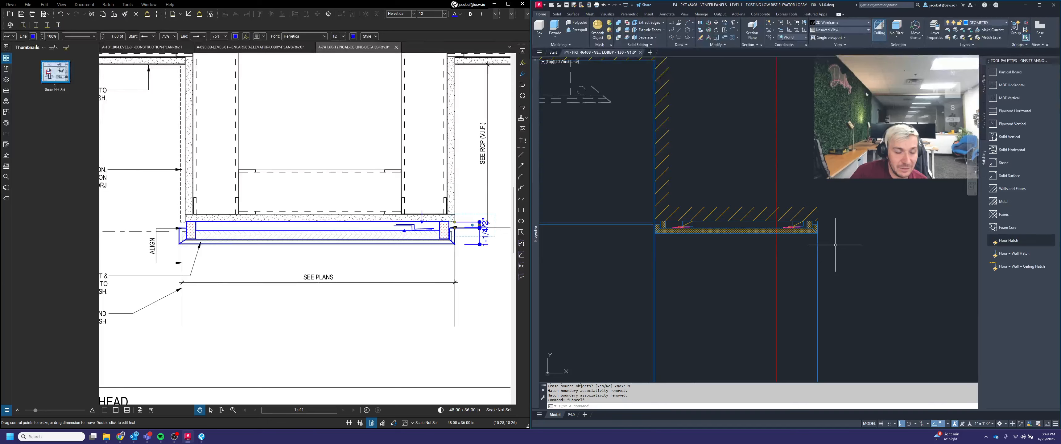
Step: Review the mirrored portal elevations and navigate to the plan details above them
{"action": "scroll", "coordinate": [832, 249], "scroll_direction": "down", "scroll_amount": 5}
{"action": "scroll", "coordinate": [856, 243], "scroll_direction": "down", "scroll_amount": 2}
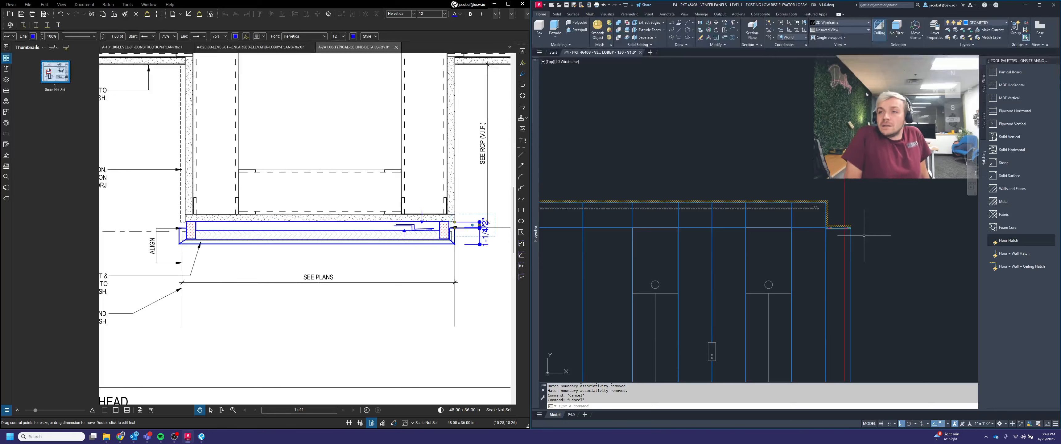
{"action": "scroll", "coordinate": [848, 218], "scroll_direction": "down", "scroll_amount": 4}
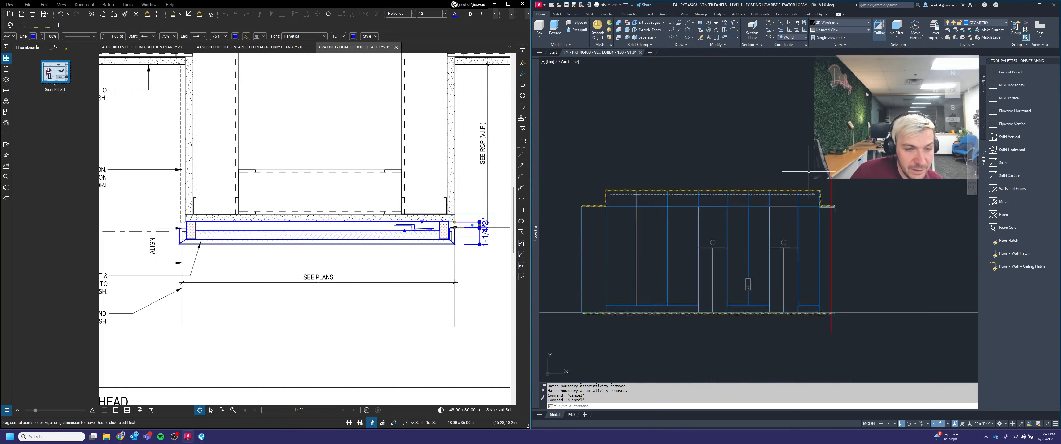
{"action": "scroll", "coordinate": [827, 201], "scroll_direction": "up", "scroll_amount": 2}
{"action": "middle_click_drag", "start_coordinate": [819, 203], "coordinate": [912, 216]}
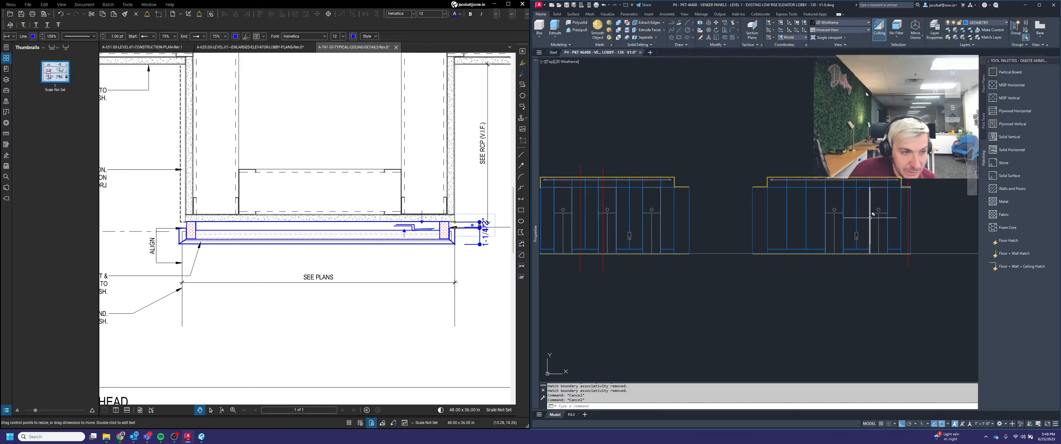
{"action": "scroll", "coordinate": [881, 225], "scroll_direction": "down", "scroll_amount": 2}
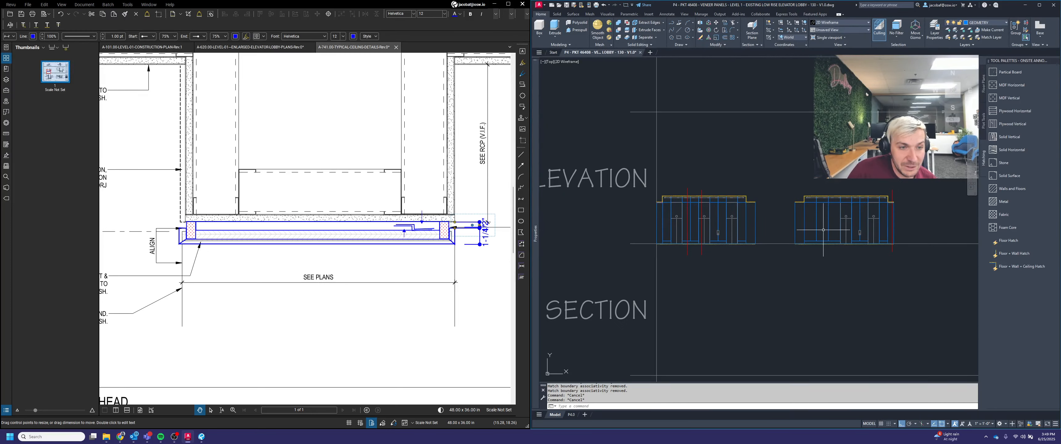
{"action": "middle_click_drag", "start_coordinate": [851, 231], "coordinate": [797, 241]}
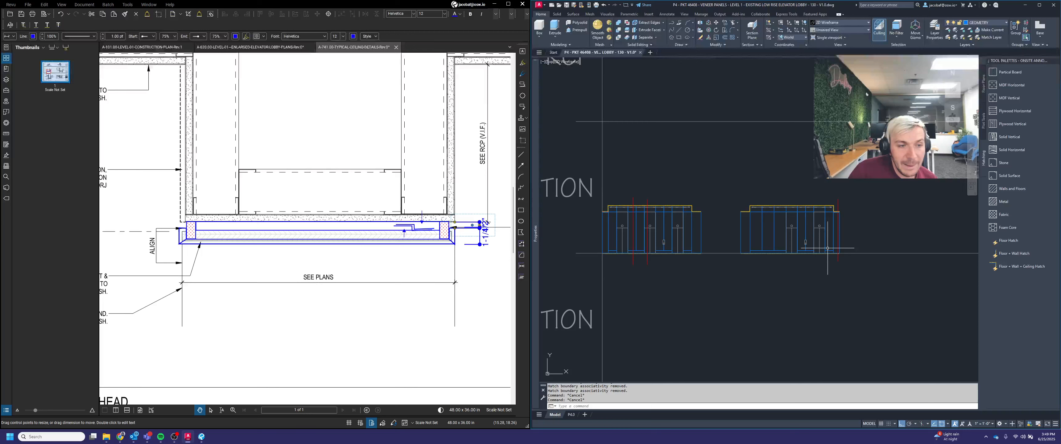
{"action": "scroll", "coordinate": [821, 251], "scroll_direction": "down", "scroll_amount": 3}
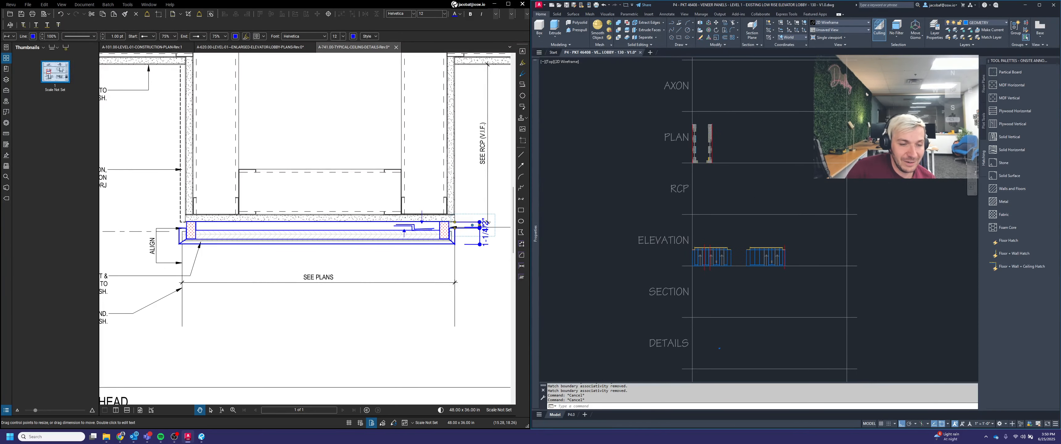
{"action": "scroll", "coordinate": [804, 264], "scroll_direction": "up", "scroll_amount": 2}
{"action": "middle_click_drag", "start_coordinate": [690, 126], "coordinate": [708, 196]}
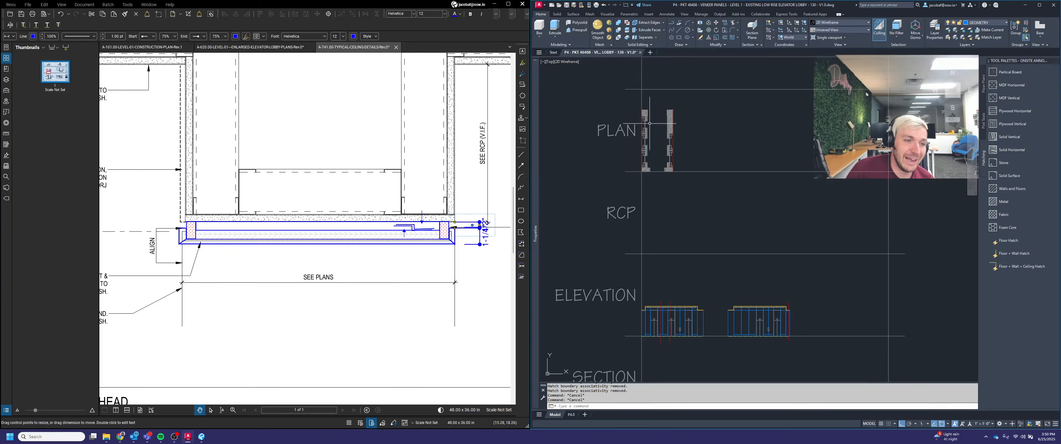
{"action": "scroll", "coordinate": [650, 123], "scroll_direction": "up", "scroll_amount": 4}
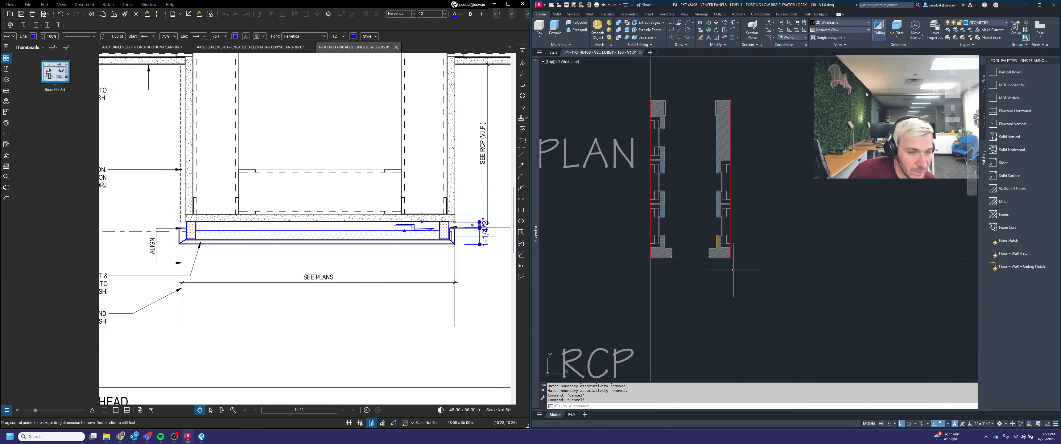
Step: Copy the selected plan details to the clipboard and cancel the paste
{"action": "left_click", "coordinate": [763, 289]}
{"action": "left_click", "coordinate": [609, 84]}
{"action": "key", "text": "ctrl+c"}
{"action": "scroll", "coordinate": [602, 180], "scroll_direction": "down", "scroll_amount": 8}
{"action": "key", "text": "ctrl+v"}
{"action": "scroll", "coordinate": [746, 207], "scroll_direction": "up", "scroll_amount": 2}
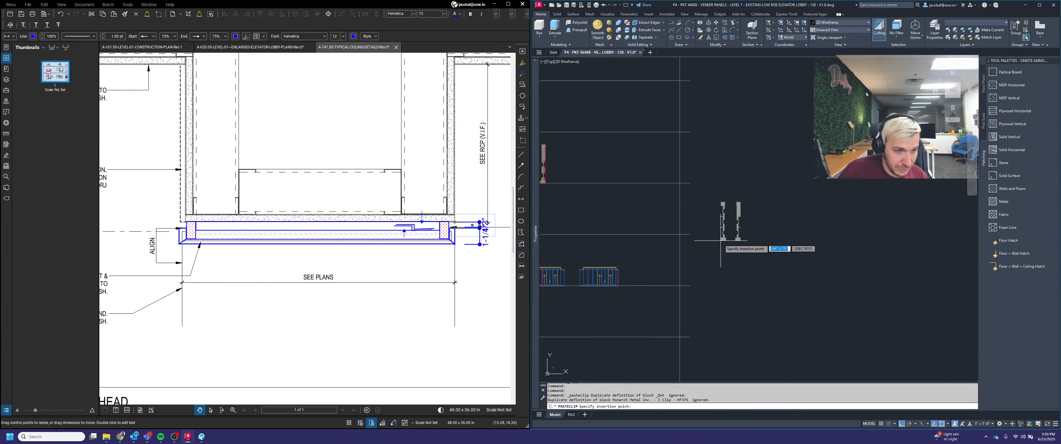
{"action": "key", "text": "Escape"}
{"action": "key", "text": "Escape"}
Step: Draw a vertical line down from the lower corner of the hatched end piece
{"action": "scroll", "coordinate": [719, 247], "scroll_direction": "up", "scroll_amount": 2}
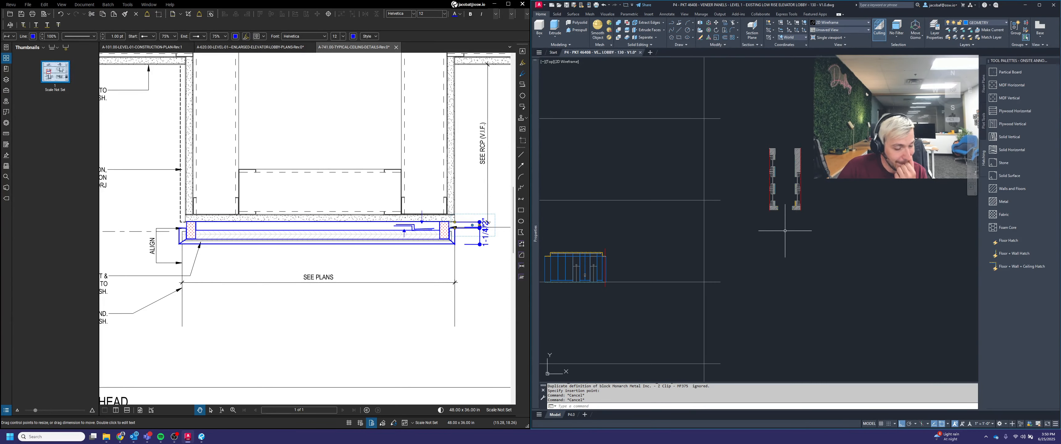
{"action": "scroll", "coordinate": [782, 225], "scroll_direction": "up", "scroll_amount": 3}
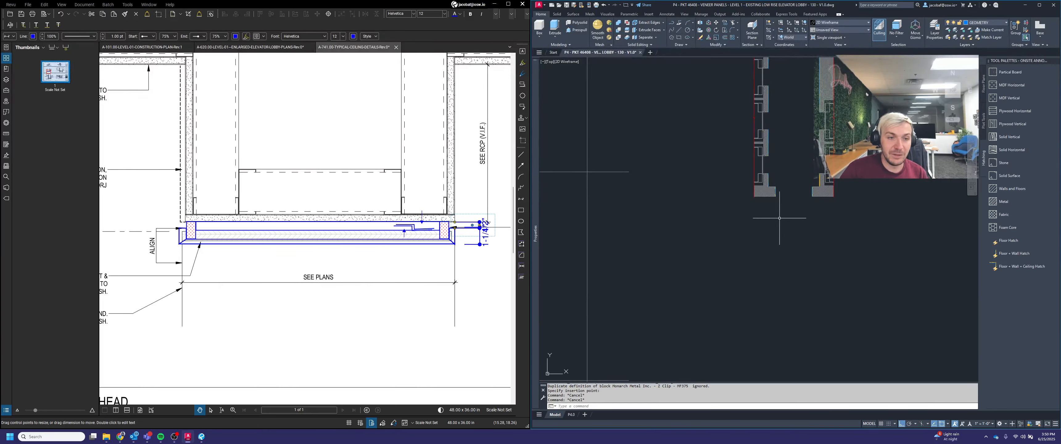
{"action": "scroll", "coordinate": [779, 218], "scroll_direction": "up", "scroll_amount": 5}
{"action": "type", "text": "l"}
{"action": "key", "text": "Return"}
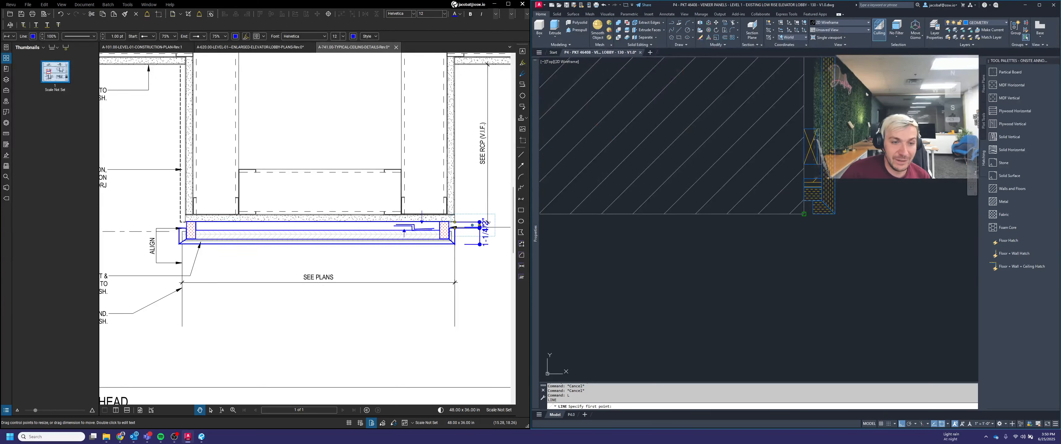
{"action": "left_click", "coordinate": [803, 214]}
{"action": "scroll", "coordinate": [798, 206], "scroll_direction": "down", "scroll_amount": 4}
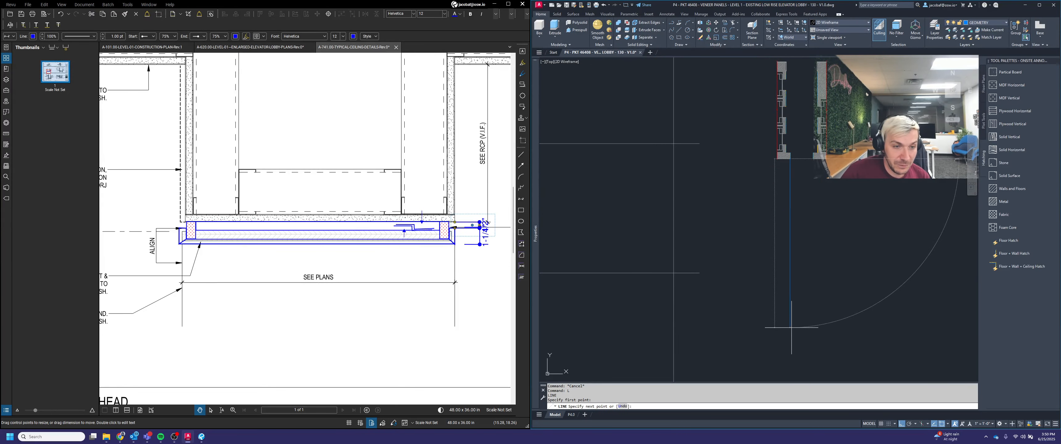
{"action": "left_click", "coordinate": [790, 327]}
{"action": "key", "text": "Return"}
Step: Copy the new vertical line to two further points to its right along the portal's bottom edge
{"action": "scroll", "coordinate": [807, 158], "scroll_direction": "up", "scroll_amount": 2}
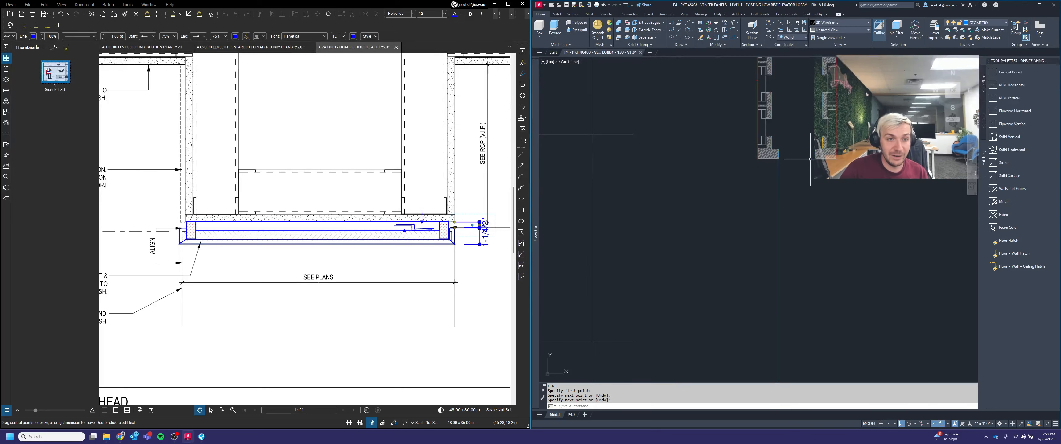
{"action": "left_click", "coordinate": [792, 167]}
{"action": "left_click", "coordinate": [773, 170]}
{"action": "scroll", "coordinate": [778, 178], "scroll_direction": "up", "scroll_amount": 8}
{"action": "key", "text": "space"}
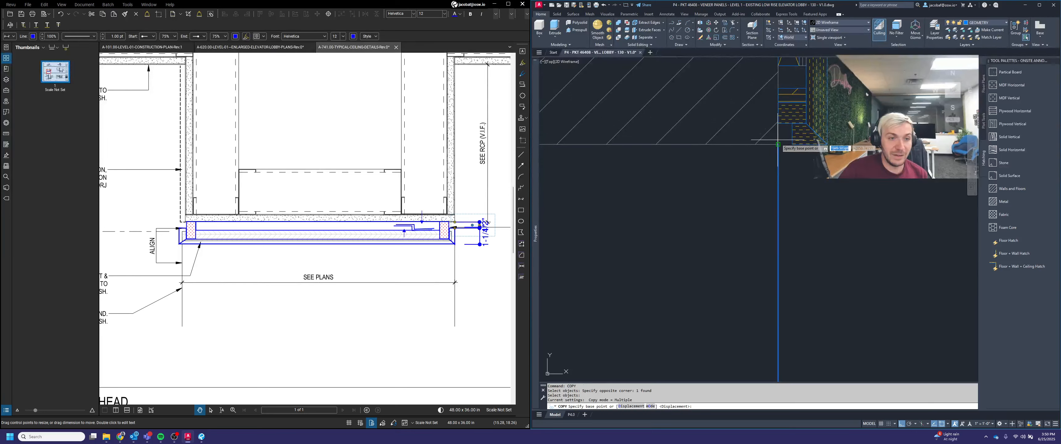
{"action": "left_click", "coordinate": [778, 143]}
{"action": "left_click", "coordinate": [792, 144]}
{"action": "left_click", "coordinate": [826, 144]}
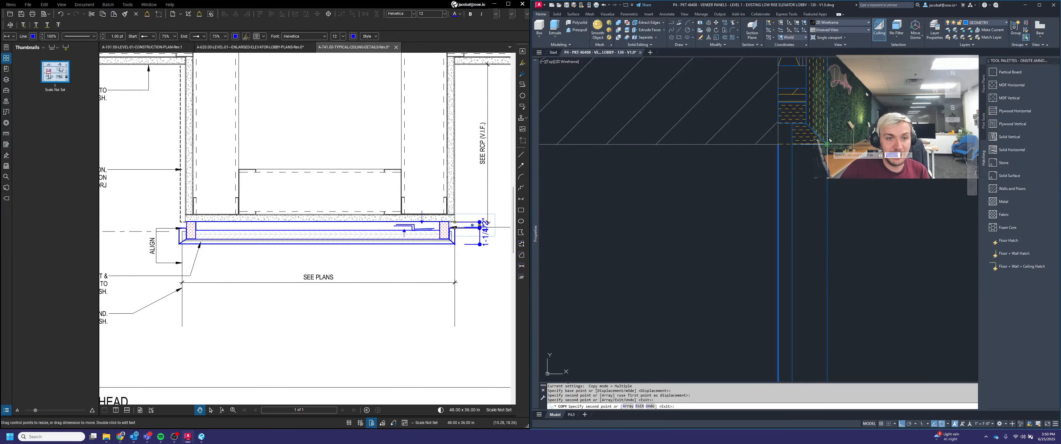
Step: Place two more copies of the vertical line along the dashed edge of the portal and finish the Copy command
{"action": "scroll", "coordinate": [709, 154], "scroll_direction": "down", "scroll_amount": 7}
{"action": "middle_click_drag", "start_coordinate": [835, 205], "coordinate": [548, 188]}
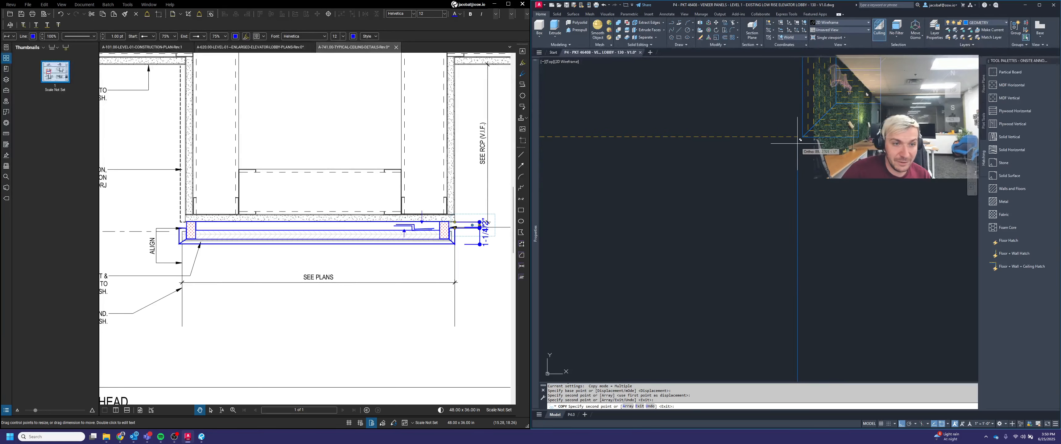
{"action": "left_click", "coordinate": [802, 136]}
{"action": "left_click", "coordinate": [857, 136]}
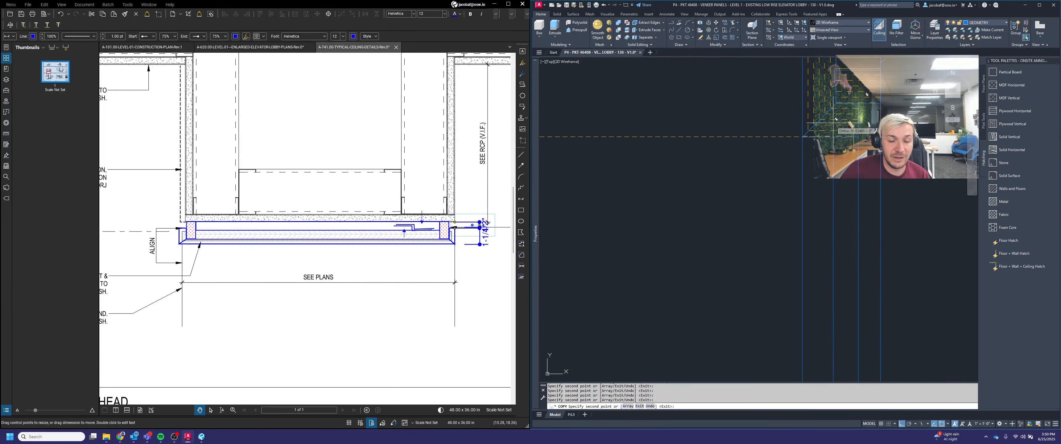
{"action": "key", "text": "Escape"}
Step: Draw two horizontal lines from the portal end pieces' bottom corners across to the copied vertical lines
{"action": "scroll", "coordinate": [837, 140], "scroll_direction": "down", "scroll_amount": 15}
{"action": "middle_click_drag", "start_coordinate": [795, 213], "coordinate": [852, 196]}
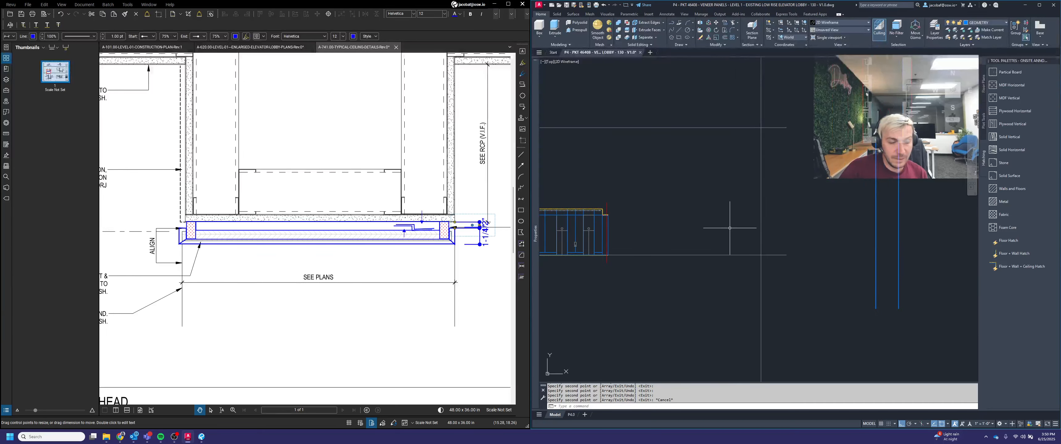
{"action": "type", "text": "L"}
{"action": "key", "text": "Return"}
{"action": "scroll", "coordinate": [593, 219], "scroll_direction": "up", "scroll_amount": 8}
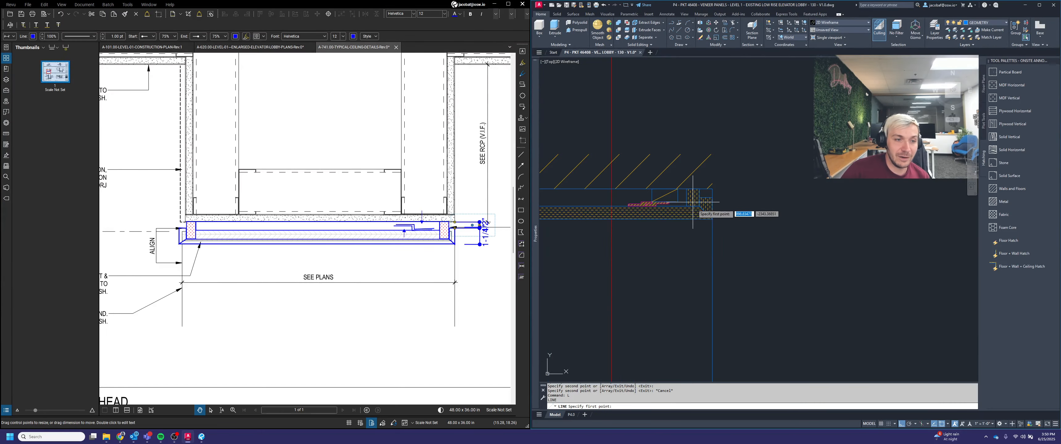
{"action": "left_click", "coordinate": [712, 218]}
{"action": "scroll", "coordinate": [704, 227], "scroll_direction": "down", "scroll_amount": 5}
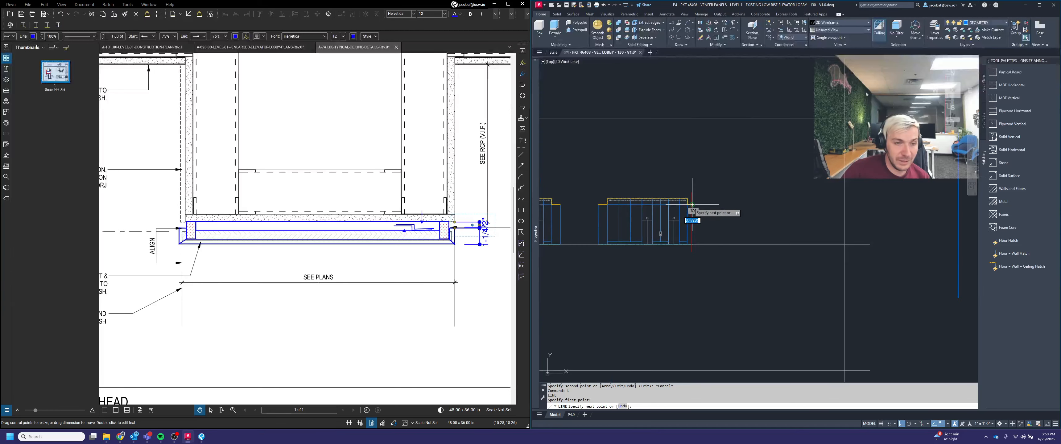
{"action": "scroll", "coordinate": [850, 202], "scroll_direction": "down", "scroll_amount": 5}
{"action": "left_click", "coordinate": [857, 213]}
{"action": "key", "text": "Escape"}
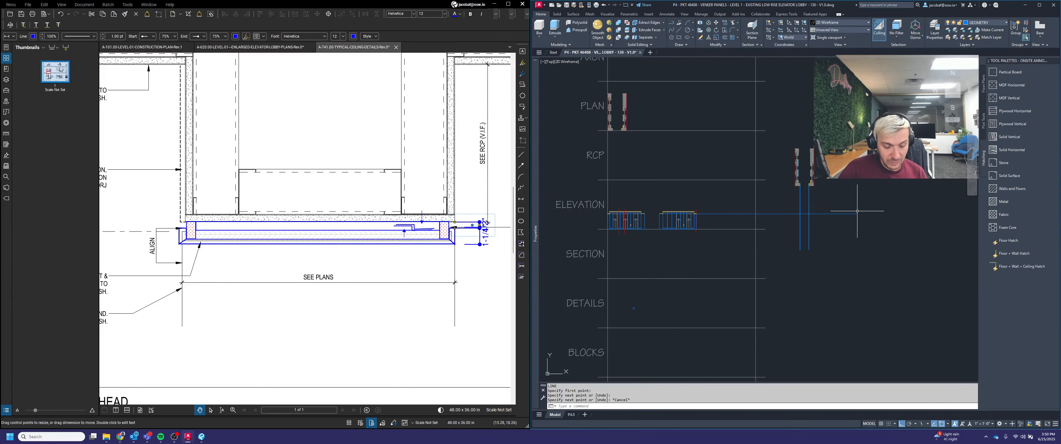
{"action": "type", "text": "L"}
{"action": "key", "text": "Return"}
{"action": "scroll", "coordinate": [756, 232], "scroll_direction": "up", "scroll_amount": 4}
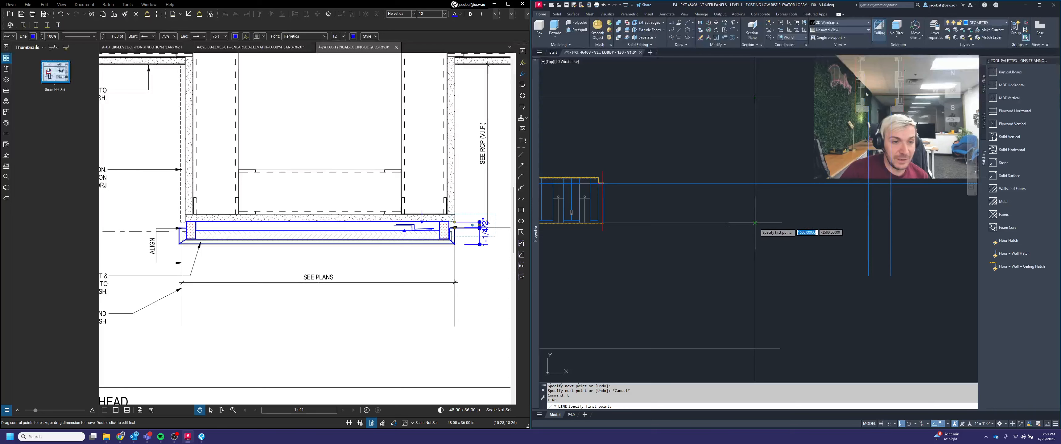
{"action": "left_click", "coordinate": [754, 223]}
{"action": "scroll", "coordinate": [754, 223], "scroll_direction": "down", "scroll_amount": 2}
{"action": "left_click", "coordinate": [896, 224]}
{"action": "key", "text": "Return"}
Step: Draw two more guide lines from the corners of the hatched wood panel toward the vertical lines
{"action": "scroll", "coordinate": [645, 200], "scroll_direction": "up", "scroll_amount": 5}
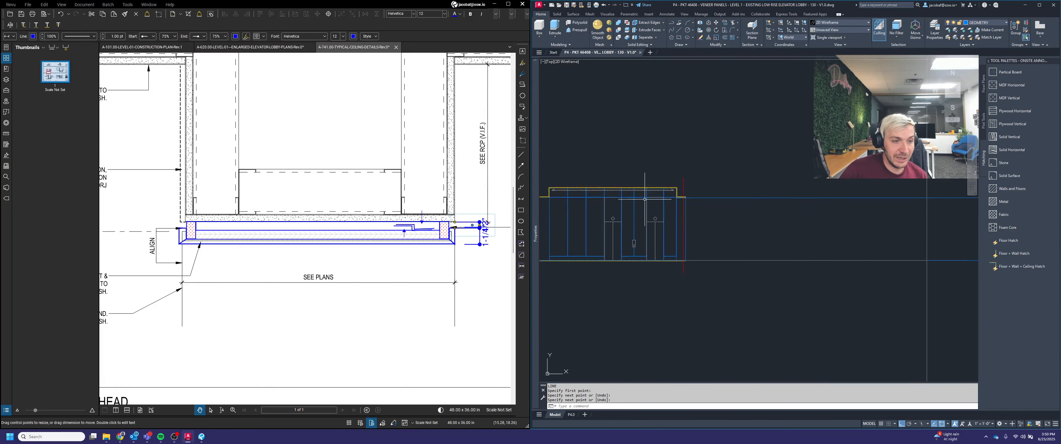
{"action": "scroll", "coordinate": [646, 201], "scroll_direction": "down", "scroll_amount": 5}
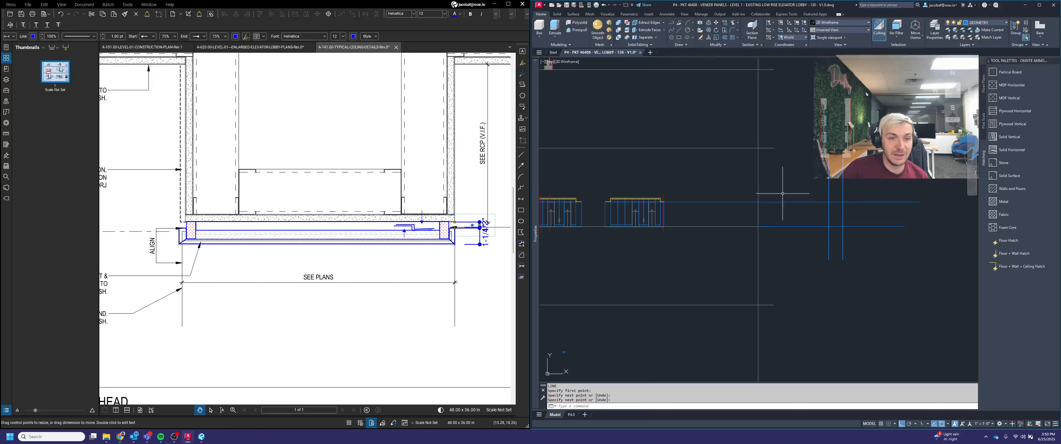
{"action": "scroll", "coordinate": [659, 206], "scroll_direction": "up", "scroll_amount": 6}
{"action": "key", "text": "Return"}
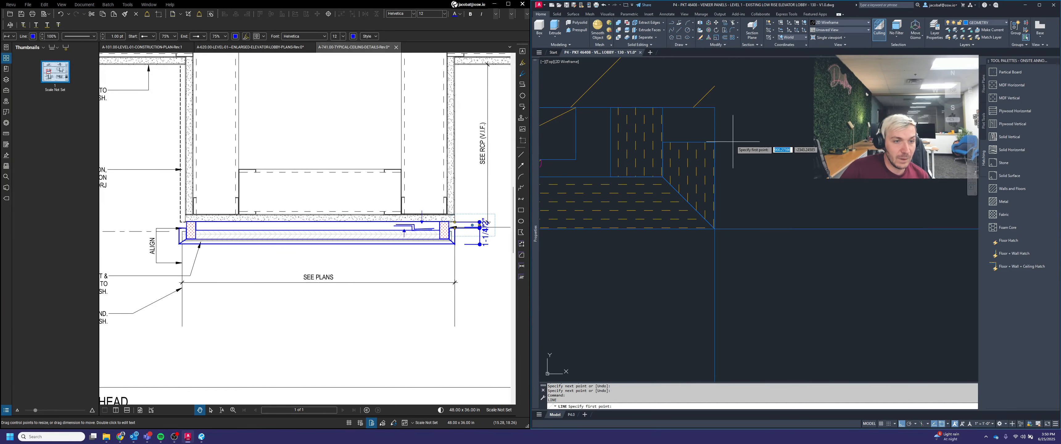
{"action": "left_click", "coordinate": [712, 145]}
{"action": "scroll", "coordinate": [644, 161], "scroll_direction": "down", "scroll_amount": 5}
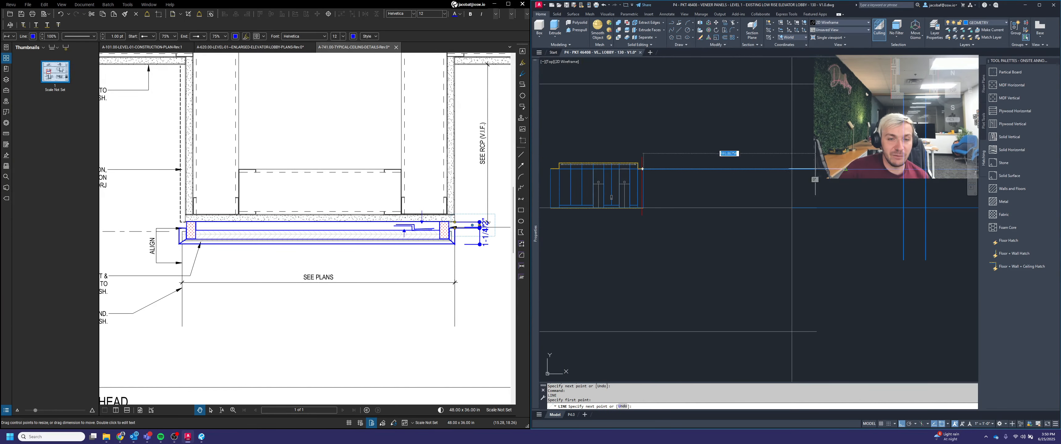
{"action": "scroll", "coordinate": [812, 177], "scroll_direction": "down", "scroll_amount": 2}
{"action": "left_click", "coordinate": [811, 177]}
{"action": "key", "text": "Return"}
{"action": "scroll", "coordinate": [717, 178], "scroll_direction": "up", "scroll_amount": 5}
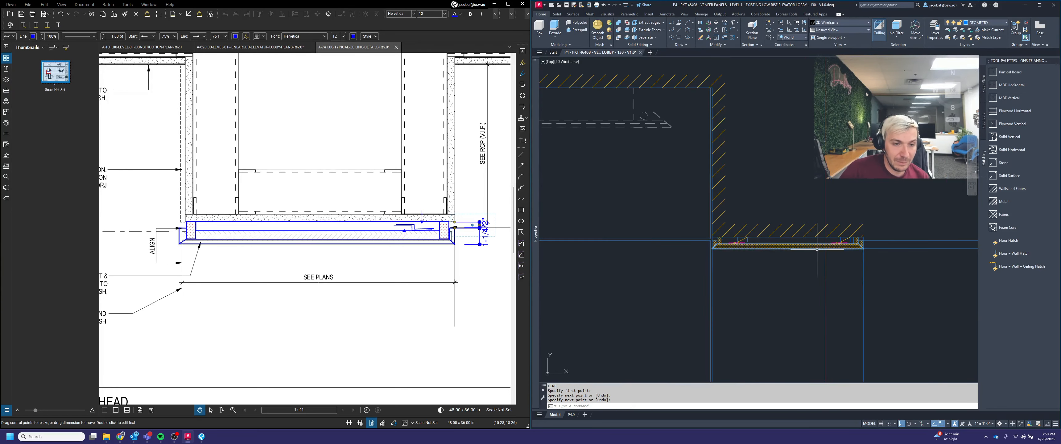
{"action": "scroll", "coordinate": [849, 223], "scroll_direction": "up", "scroll_amount": 2}
{"action": "key", "text": "Return"}
{"action": "scroll", "coordinate": [837, 210], "scroll_direction": "down", "scroll_amount": 3}
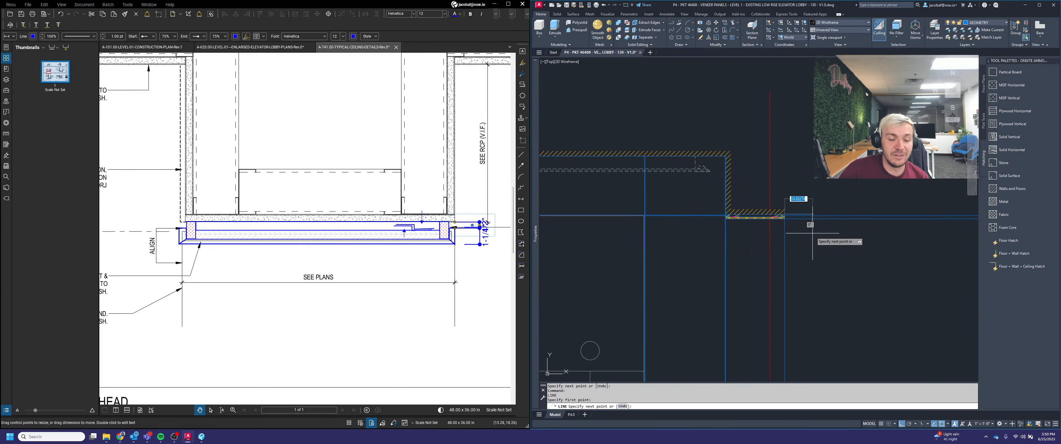
{"action": "left_click", "coordinate": [784, 216]}
{"action": "left_click", "coordinate": [744, 185]}
{"action": "key", "text": "Return"}
Step: Draw two vertical lines down from the hatched end piece corners of the side portal elevation
{"action": "scroll", "coordinate": [744, 185], "scroll_direction": "down", "scroll_amount": 4}
{"action": "scroll", "coordinate": [805, 192], "scroll_direction": "up", "scroll_amount": 8}
{"action": "key", "text": "Return"}
{"action": "left_click", "coordinate": [800, 201]}
{"action": "scroll", "coordinate": [800, 201], "scroll_direction": "down", "scroll_amount": 6}
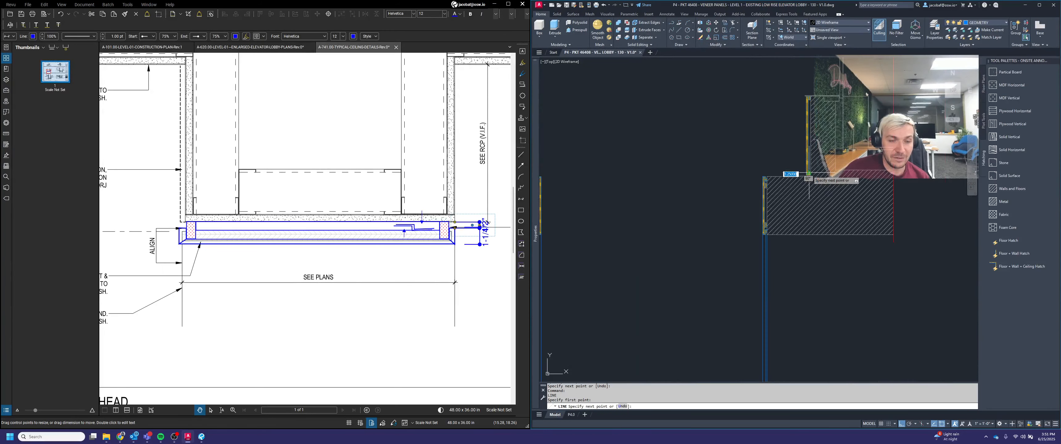
{"action": "left_click", "coordinate": [829, 231]}
{"action": "scroll", "coordinate": [829, 231], "scroll_direction": "up", "scroll_amount": 10}
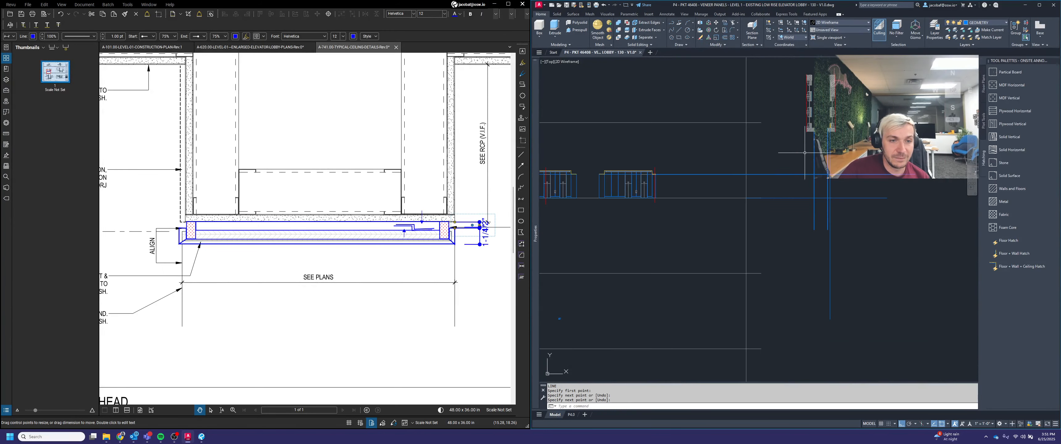
{"action": "key", "text": "Return"}
{"action": "key", "text": "Return"}
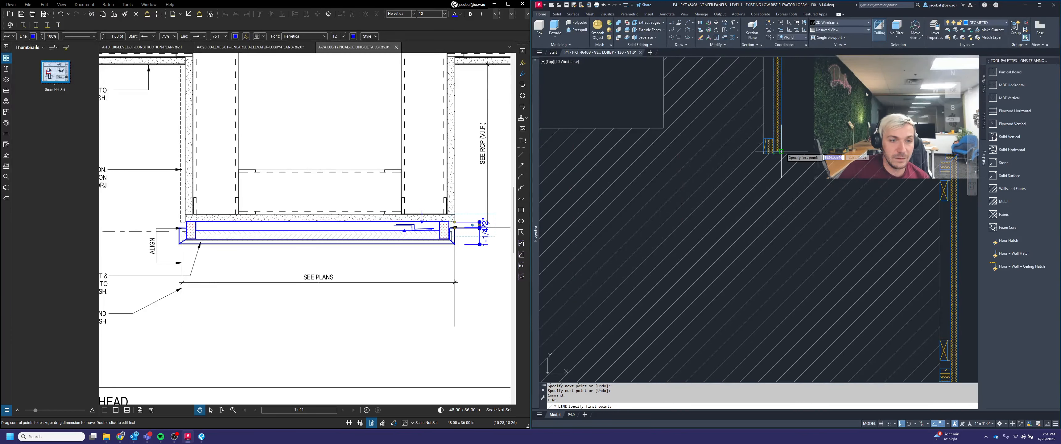
{"action": "left_click", "coordinate": [781, 152]}
{"action": "scroll", "coordinate": [775, 124], "scroll_direction": "down", "scroll_amount": 5}
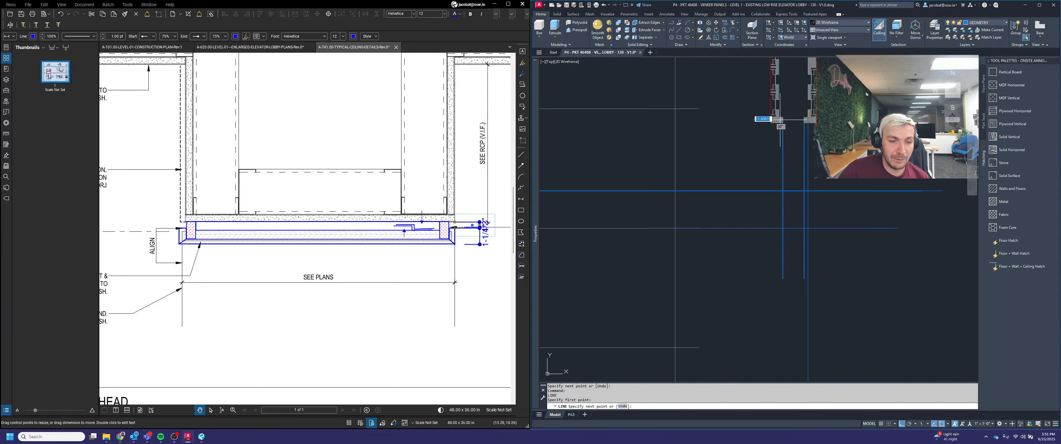
{"action": "left_click", "coordinate": [763, 280]}
{"action": "key", "text": "Return"}
Step: Pan around the portal elevations to review the new guide lines
{"action": "scroll", "coordinate": [817, 195], "scroll_direction": "up", "scroll_amount": 6}
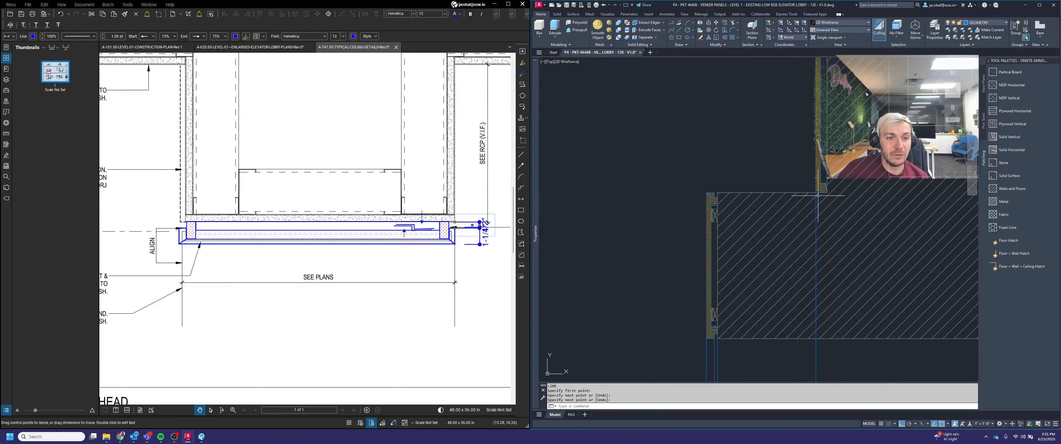
{"action": "scroll", "coordinate": [817, 195], "scroll_direction": "up", "scroll_amount": 5}
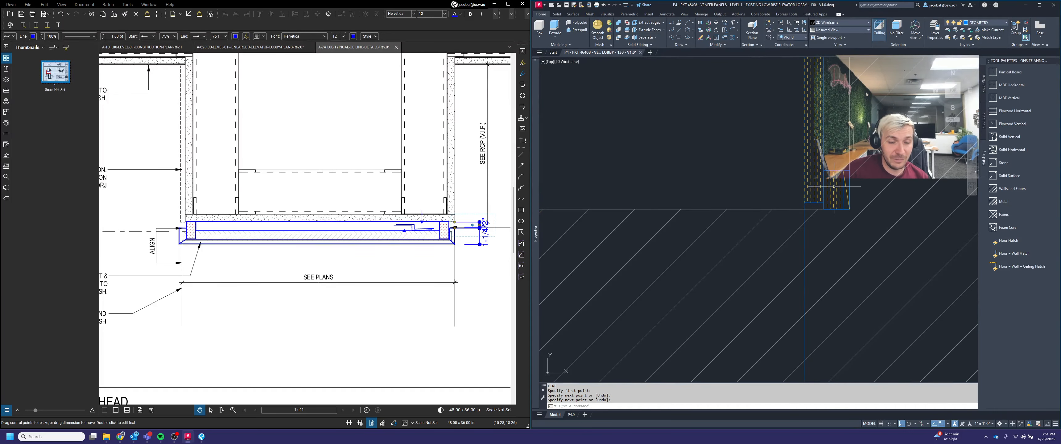
{"action": "scroll", "coordinate": [804, 197], "scroll_direction": "down", "scroll_amount": 6}
{"action": "scroll", "coordinate": [740, 175], "scroll_direction": "up", "scroll_amount": 2}
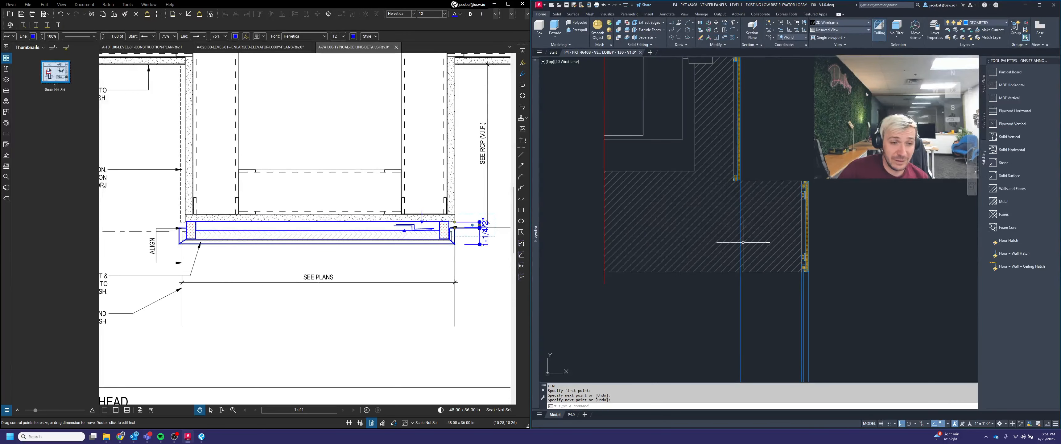
{"action": "scroll", "coordinate": [787, 153], "scroll_direction": "down", "scroll_amount": 5}
{"action": "middle_click_drag", "start_coordinate": [825, 194], "coordinate": [774, 121]}
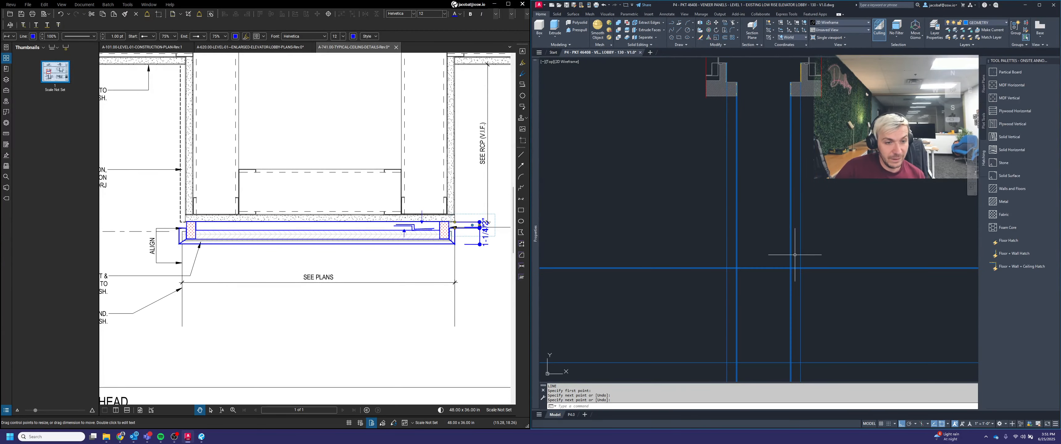
{"action": "middle_click_drag", "start_coordinate": [798, 293], "coordinate": [818, 200]}
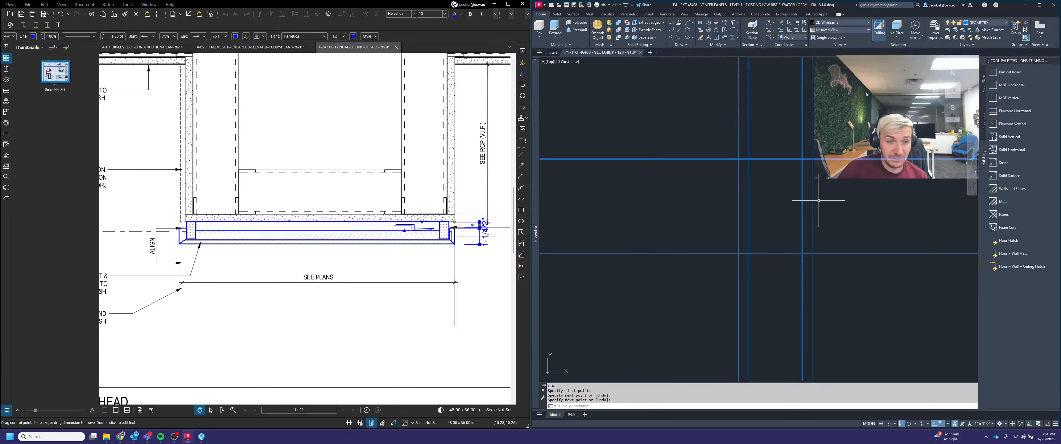
{"action": "key", "text": "Escape"}
{"action": "key", "text": "Escape"}
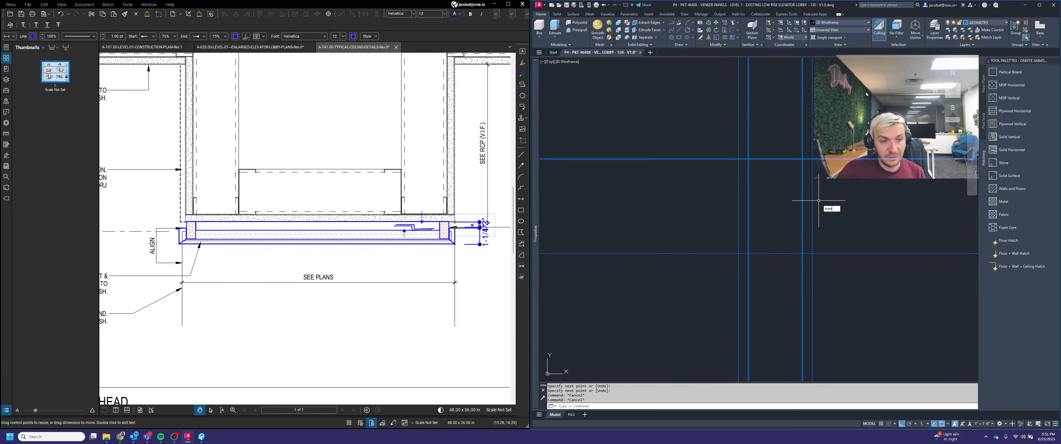
Step: Trim the guide line segments inside a crossing window below the portal's bottom edge
{"action": "scroll", "coordinate": [820, 263], "scroll_direction": "up", "scroll_amount": 2}
{"action": "key", "text": "Return"}
{"action": "left_click", "coordinate": [843, 297]}
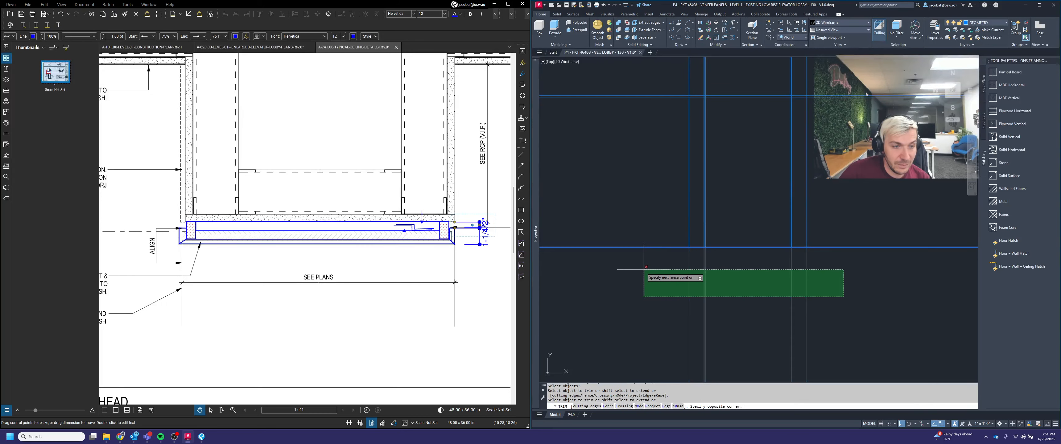
{"action": "left_click", "coordinate": [644, 269]}
{"action": "scroll", "coordinate": [781, 209], "scroll_direction": "down", "scroll_amount": 2}
{"action": "key", "text": "Return"}
{"action": "key", "text": "Return"}
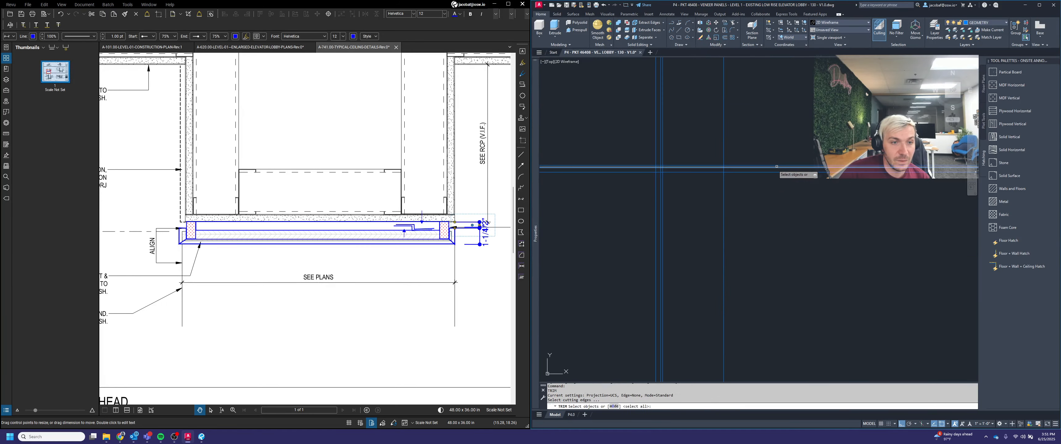
{"action": "scroll", "coordinate": [782, 204], "scroll_direction": "up", "scroll_amount": 4}
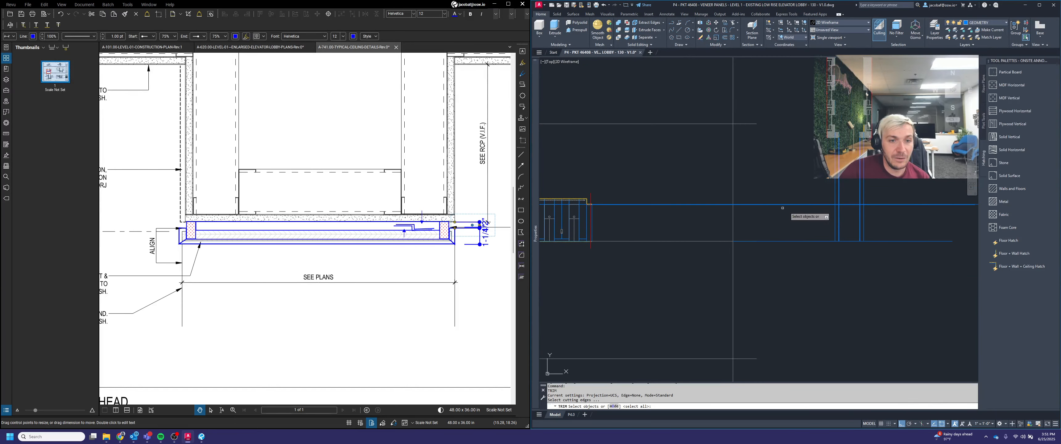
{"action": "scroll", "coordinate": [824, 198], "scroll_direction": "up", "scroll_amount": 1}
{"action": "key", "text": "Escape"}
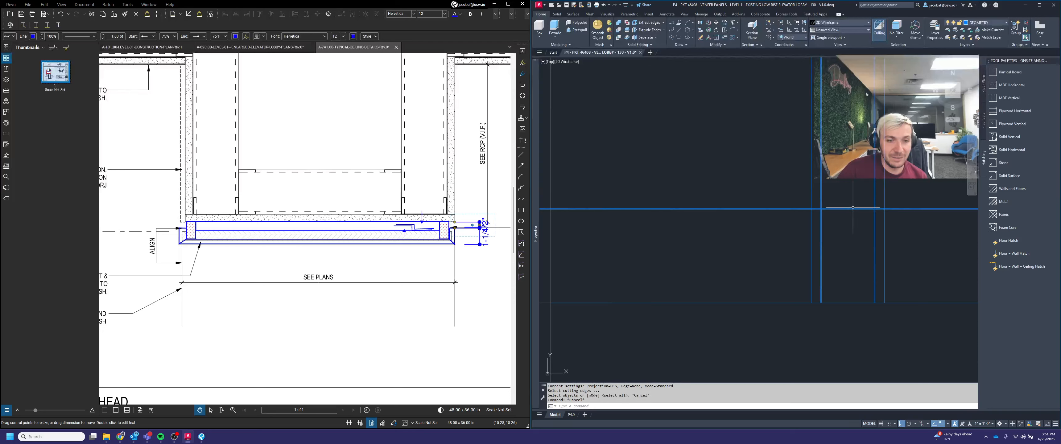
{"action": "scroll", "coordinate": [823, 198], "scroll_direction": "up", "scroll_amount": 2}
{"action": "type", "text": "L"}
{"action": "key", "text": "Return"}
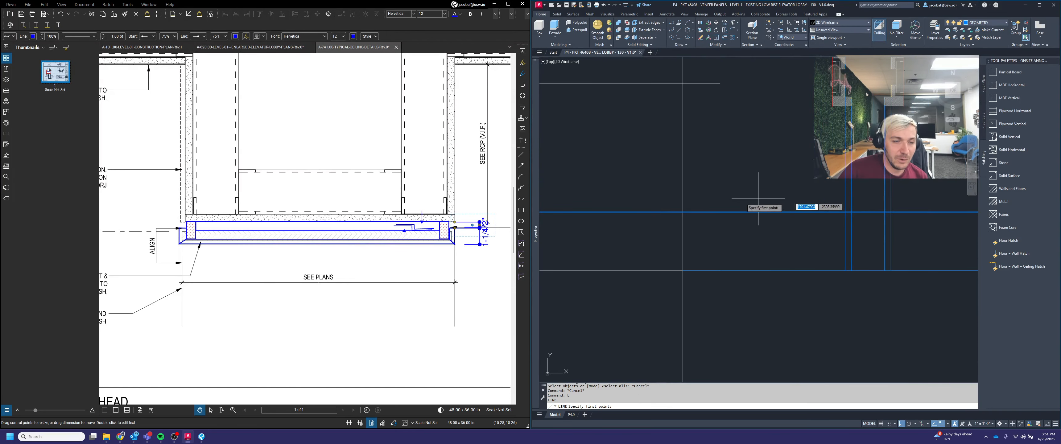
{"action": "scroll", "coordinate": [679, 211], "scroll_direction": "down", "scroll_amount": 3}
{"action": "scroll", "coordinate": [678, 212], "scroll_direction": "up", "scroll_amount": 3}
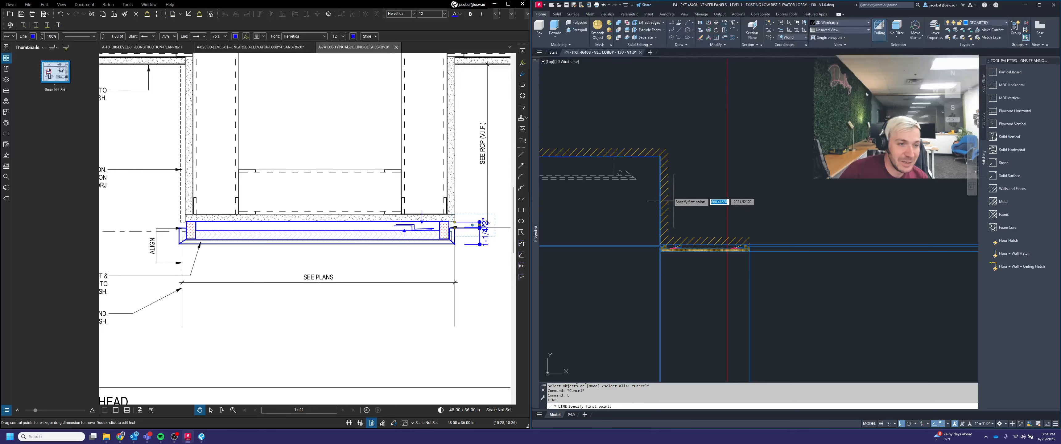
{"action": "scroll", "coordinate": [659, 157], "scroll_direction": "up", "scroll_amount": 3}
{"action": "left_click", "coordinate": [645, 138]}
{"action": "scroll", "coordinate": [644, 140], "scroll_direction": "down", "scroll_amount": 5}
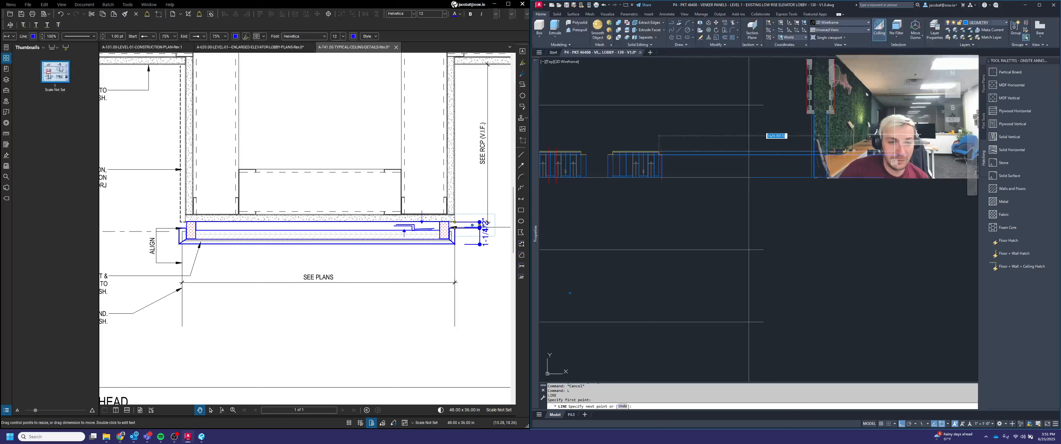
{"action": "scroll", "coordinate": [829, 162], "scroll_direction": "up", "scroll_amount": 5}
{"action": "key", "text": "Escape"}
{"action": "key", "text": "Escape"}
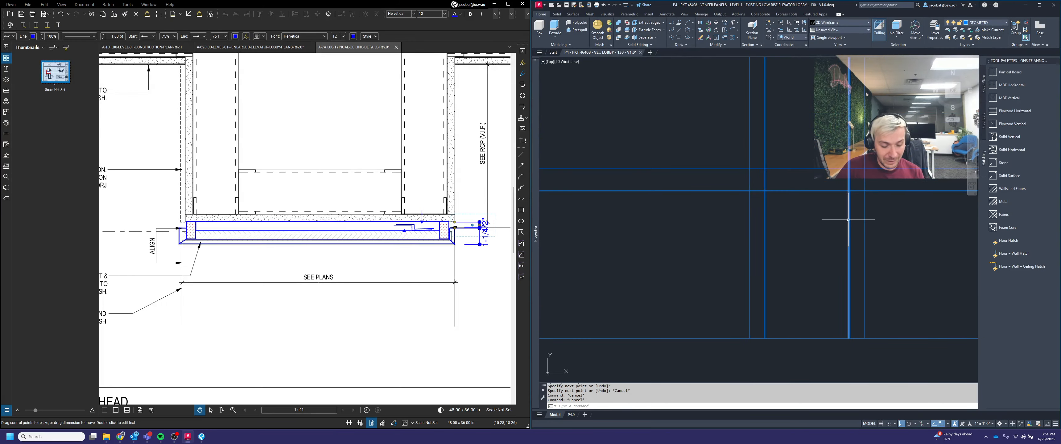
Step: Trim the guide lines against a selected cutting edge using a crossing window across the portal elevation
{"action": "key", "text": "Return"}
{"action": "left_click", "coordinate": [813, 169]}
{"action": "key", "text": "Return"}
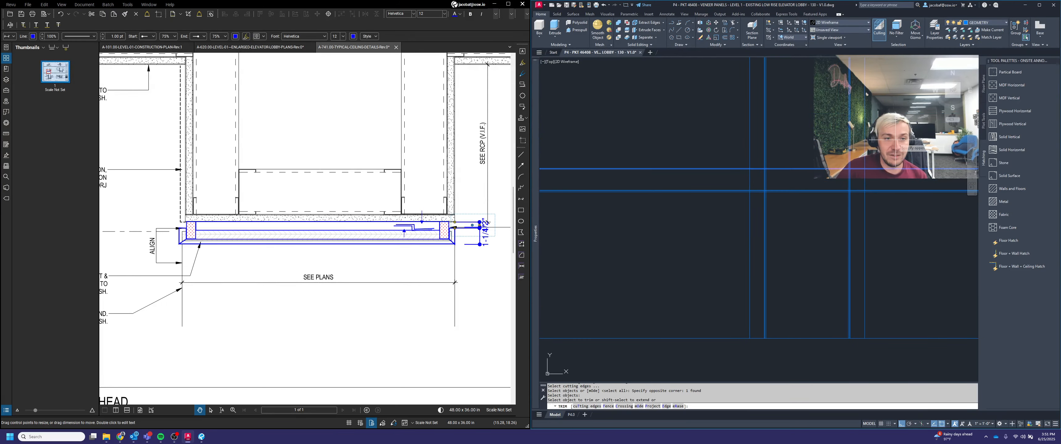
{"action": "left_click", "coordinate": [897, 165]}
{"action": "left_click", "coordinate": [704, 78]}
{"action": "scroll", "coordinate": [762, 182], "scroll_direction": "up", "scroll_amount": 4}
{"action": "key", "text": "Return"}
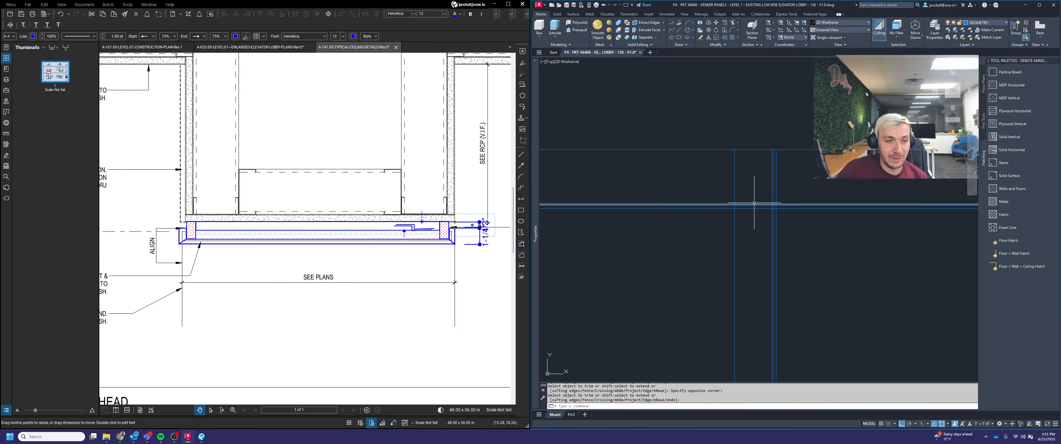
{"action": "scroll", "coordinate": [754, 204], "scroll_direction": "down", "scroll_amount": 2}
{"action": "middle_click_drag", "start_coordinate": [877, 214], "coordinate": [853, 231]}
{"action": "scroll", "coordinate": [853, 230], "scroll_direction": "up", "scroll_amount": 2}
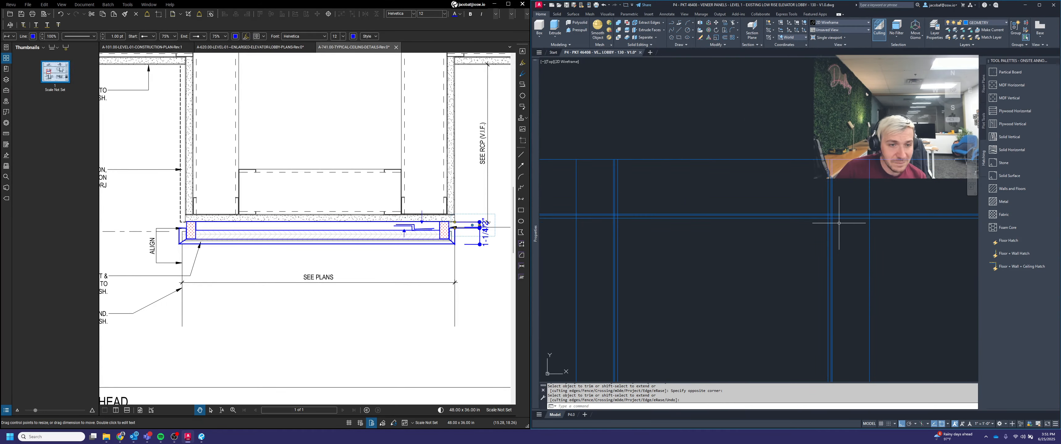
{"action": "scroll", "coordinate": [836, 218], "scroll_direction": "up", "scroll_amount": 4}
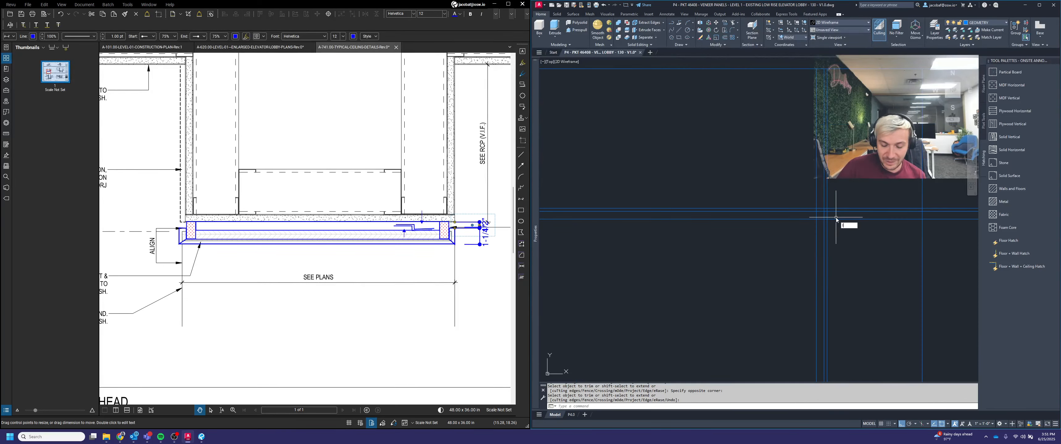
Step: Draw a diagonal line from a corner of the side portal elevation
{"action": "scroll", "coordinate": [830, 212], "scroll_direction": "up", "scroll_amount": 4}
{"action": "type", "text": "l"}
{"action": "key", "text": "Return"}
{"action": "left_click", "coordinate": [821, 205]}
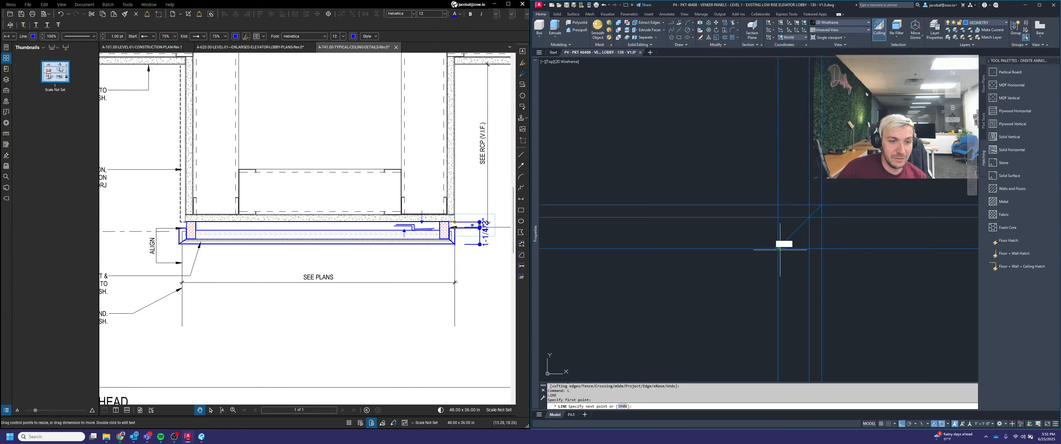
{"action": "left_click", "coordinate": [779, 249]}
{"action": "key", "text": "Return"}
Step: Draw a second diagonal line at the portal's opposite corner
{"action": "scroll", "coordinate": [836, 236], "scroll_direction": "down", "scroll_amount": 8}
{"action": "middle_click_drag", "start_coordinate": [691, 242], "coordinate": [914, 231]}
{"action": "middle_click_drag", "start_coordinate": [612, 242], "coordinate": [904, 231]}
{"action": "scroll", "coordinate": [806, 209], "scroll_direction": "up", "scroll_amount": 6}
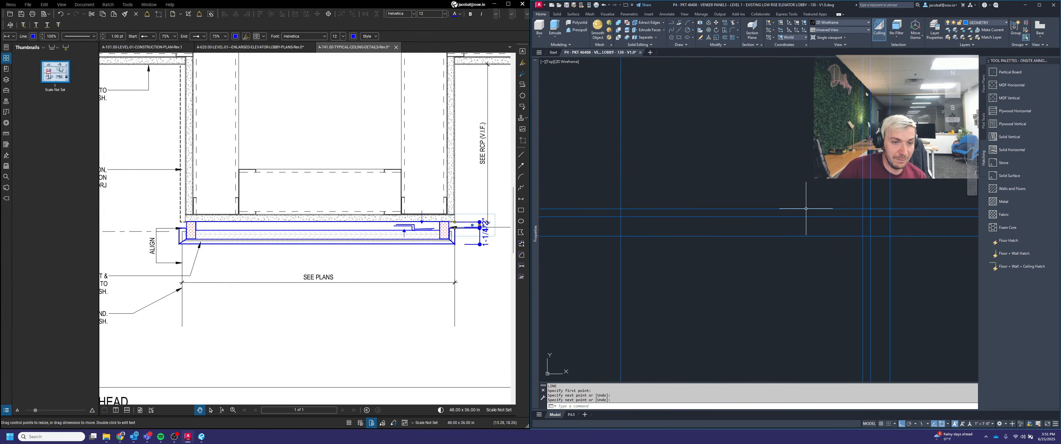
{"action": "key", "text": "Return"}
{"action": "scroll", "coordinate": [861, 211], "scroll_direction": "up", "scroll_amount": 2}
{"action": "left_click", "coordinate": [861, 207]}
{"action": "left_click", "coordinate": [905, 251]}
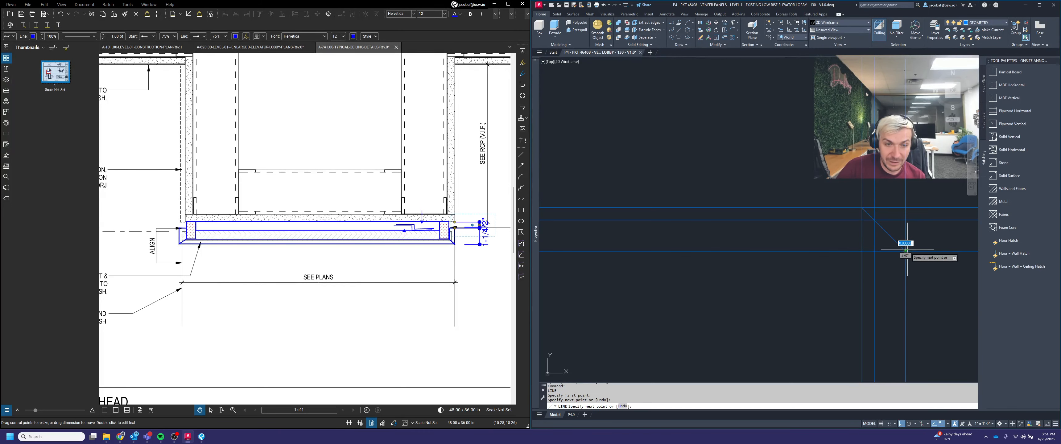
{"action": "scroll", "coordinate": [872, 253], "scroll_direction": "down", "scroll_amount": 7}
{"action": "key", "text": "Return"}
{"action": "middle_click_drag", "start_coordinate": [951, 257], "coordinate": [733, 258]}
{"action": "key", "text": "Escape"}
{"action": "key", "text": "Escape"}
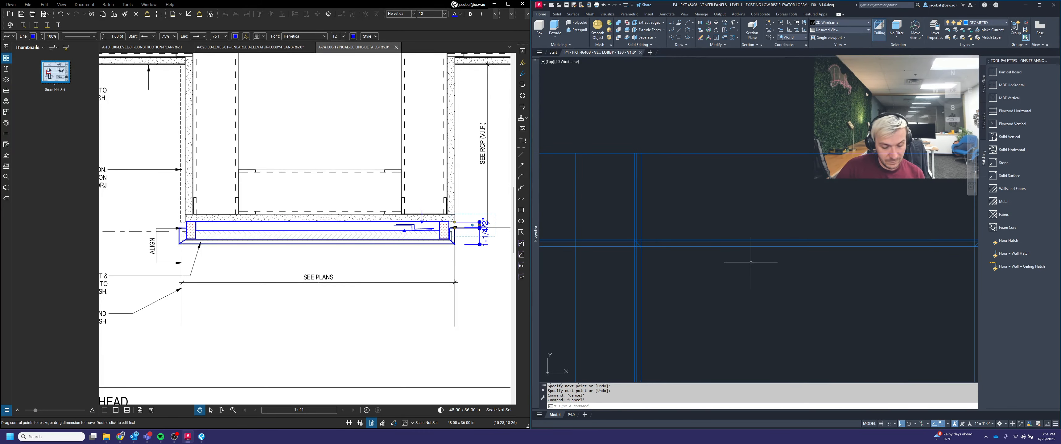
Step: Trim the guide lines against the two diagonal corner lines of the side portal
{"action": "type", "text": "trim"}
{"action": "key", "text": "Return"}
{"action": "left_click", "coordinate": [614, 221]}
{"action": "left_click", "coordinate": [654, 264]}
{"action": "scroll", "coordinate": [637, 244], "scroll_direction": "down", "scroll_amount": 2}
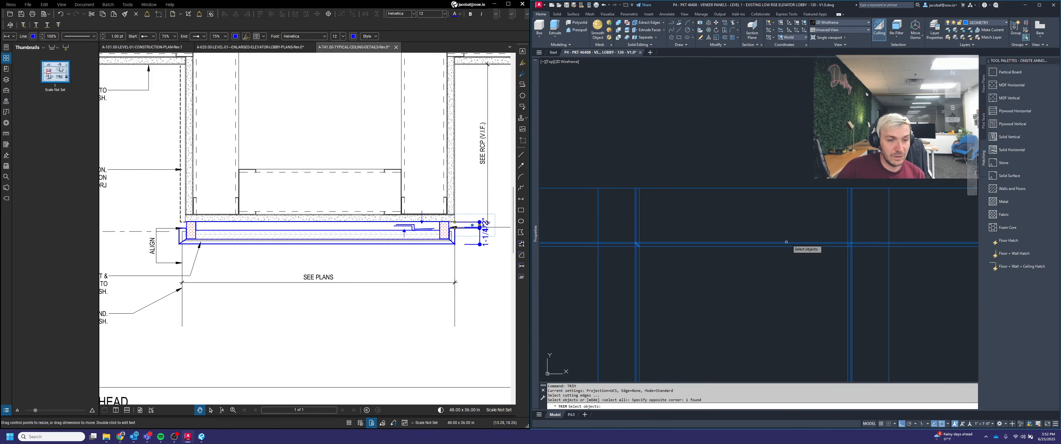
{"action": "left_click", "coordinate": [832, 226]}
{"action": "left_click", "coordinate": [862, 254]}
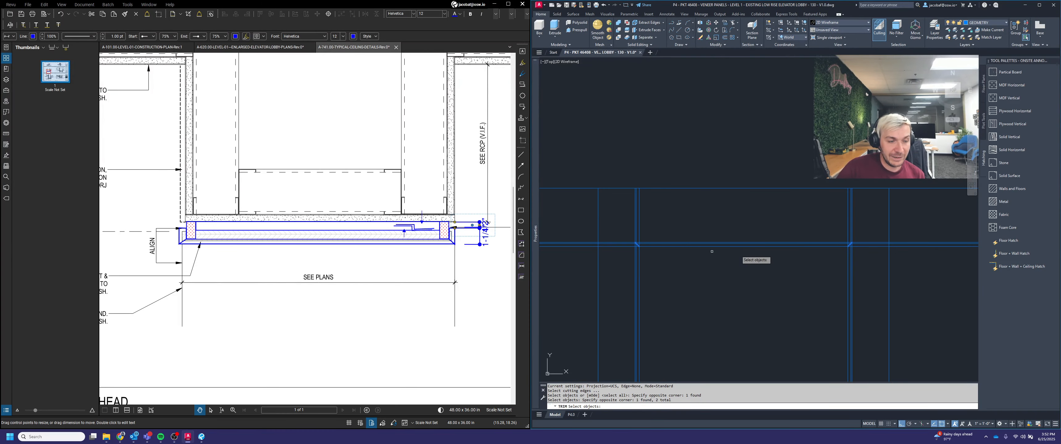
{"action": "scroll", "coordinate": [827, 259], "scroll_direction": "up", "scroll_amount": 8}
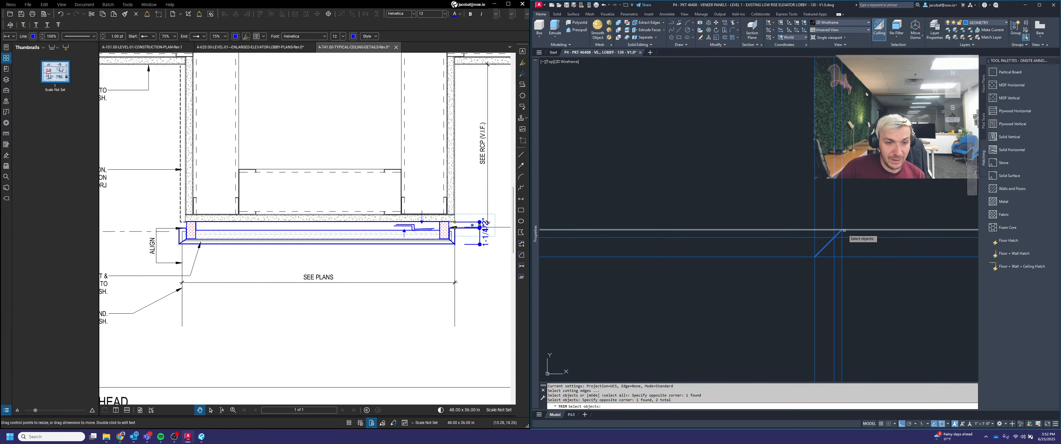
{"action": "scroll", "coordinate": [835, 261], "scroll_direction": "down", "scroll_amount": 5}
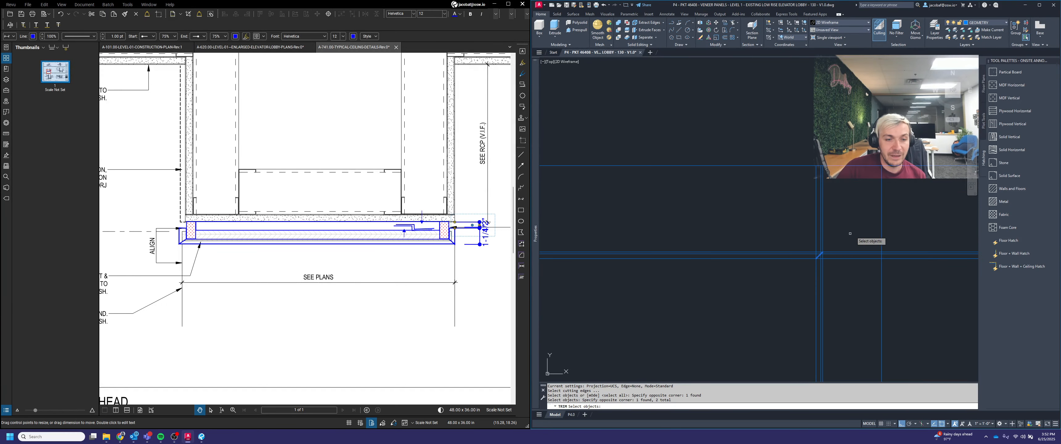
{"action": "scroll", "coordinate": [850, 234], "scroll_direction": "down", "scroll_amount": 3}
{"action": "scroll", "coordinate": [849, 230], "scroll_direction": "up", "scroll_amount": 3}
{"action": "key", "text": "space"}
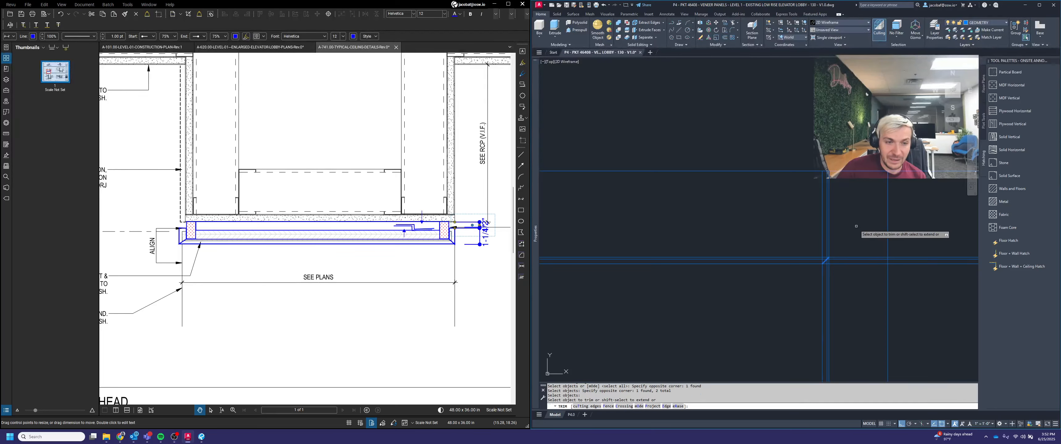
{"action": "left_click", "coordinate": [854, 226]}
{"action": "left_click", "coordinate": [803, 218]}
{"action": "left_click", "coordinate": [852, 277]}
{"action": "left_click", "coordinate": [856, 242]}
{"action": "scroll", "coordinate": [900, 235], "scroll_direction": "down", "scroll_amount": 3}
{"action": "scroll", "coordinate": [901, 237], "scroll_direction": "down", "scroll_amount": 2}
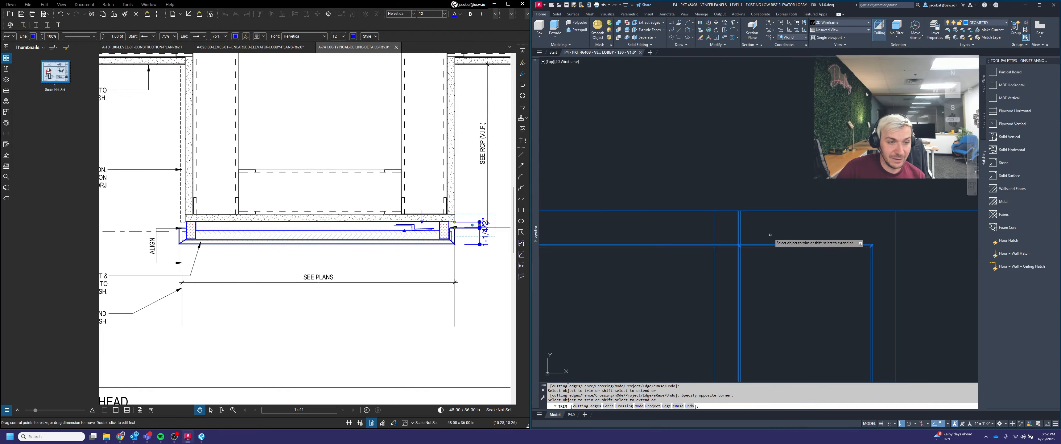
{"action": "key", "text": "Escape"}
{"action": "key", "text": "Escape"}
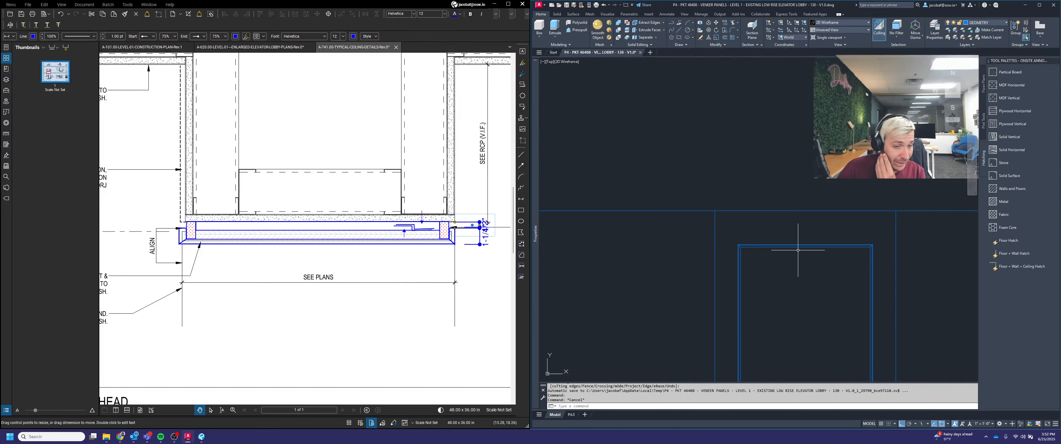
Step: Trim away the remaining guide line segments around the side portal elevation with crossing windows
{"action": "scroll", "coordinate": [808, 235], "scroll_direction": "down", "scroll_amount": 2}
{"action": "key", "text": "Escape"}
{"action": "middle_click_drag", "start_coordinate": [852, 249], "coordinate": [836, 225]}
{"action": "scroll", "coordinate": [788, 225], "scroll_direction": "down", "scroll_amount": 2}
{"action": "type", "text": "tr"}
{"action": "left_click", "coordinate": [877, 325]}
{"action": "left_click", "coordinate": [844, 189]}
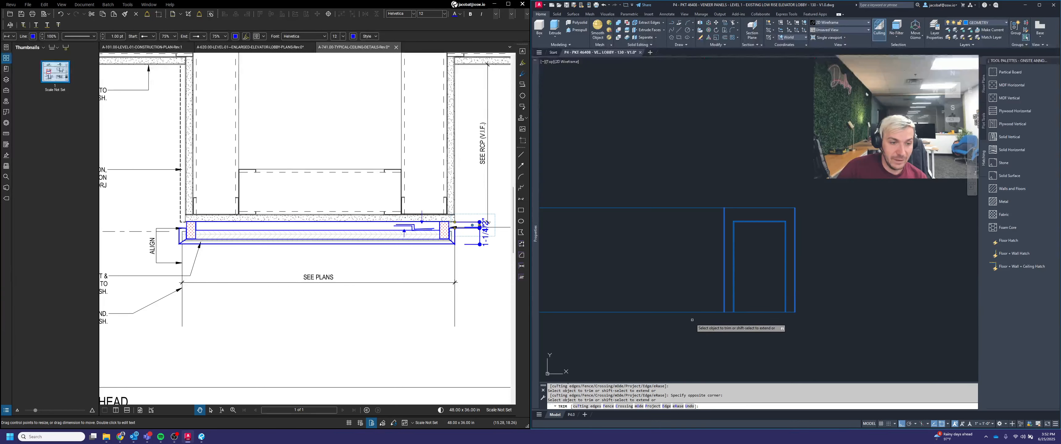
{"action": "left_click", "coordinate": [691, 321]}
{"action": "left_click", "coordinate": [648, 152]}
{"action": "key", "text": "space"}
{"action": "key", "text": "Escape"}
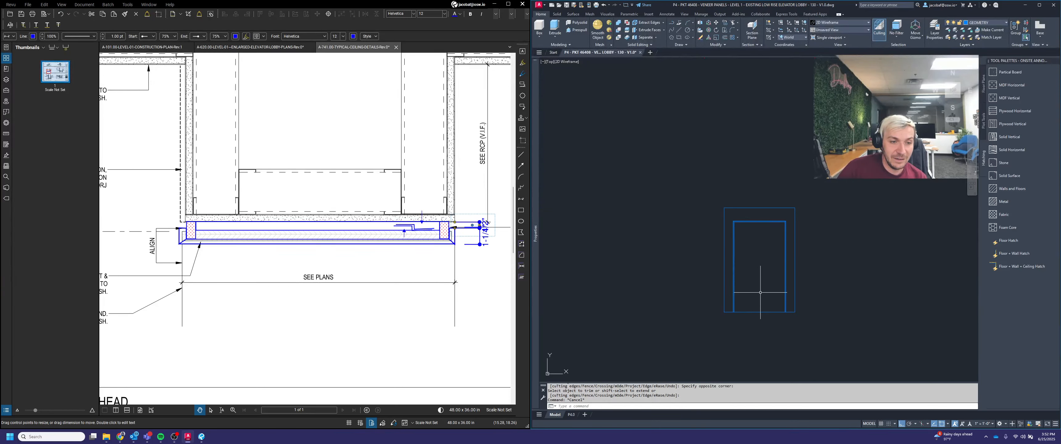
{"action": "scroll", "coordinate": [762, 255], "scroll_direction": "up", "scroll_amount": 2}
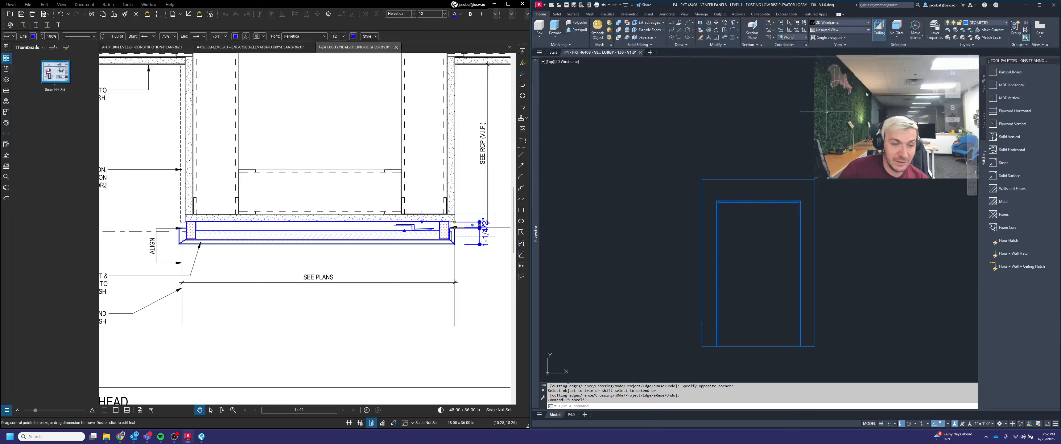
{"action": "scroll", "coordinate": [864, 256], "scroll_direction": "down", "scroll_amount": 3}
{"action": "scroll", "coordinate": [842, 173], "scroll_direction": "up", "scroll_amount": 3}
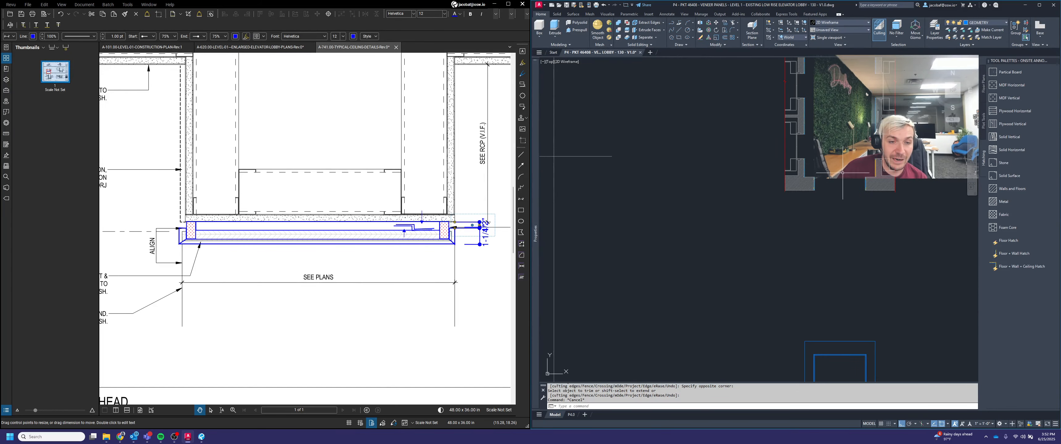
{"action": "scroll", "coordinate": [846, 197], "scroll_direction": "down", "scroll_amount": 3}
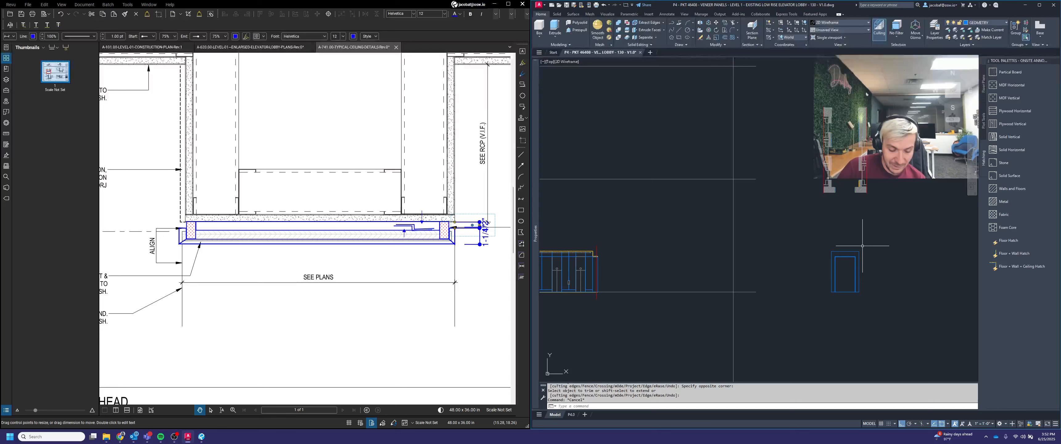
{"action": "type", "text": "m"}
{"action": "key", "text": "Return"}
{"action": "left_click", "coordinate": [816, 238]}
{"action": "scroll", "coordinate": [855, 252], "scroll_direction": "up", "scroll_amount": 2}
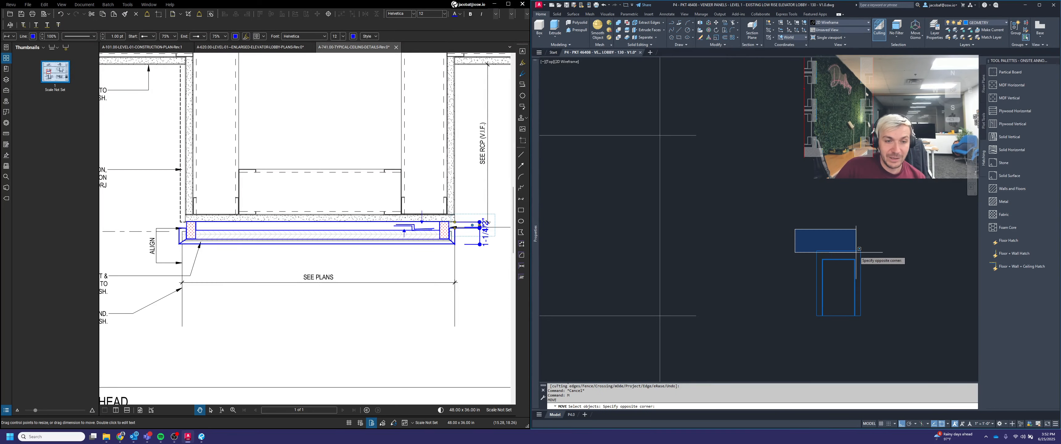
{"action": "key", "text": "Escape"}
{"action": "scroll", "coordinate": [873, 254], "scroll_direction": "up", "scroll_amount": 2}
{"action": "key", "text": "Escape"}
{"action": "key", "text": "Escape"}
{"action": "left_click", "coordinate": [875, 330]}
{"action": "left_click", "coordinate": [762, 211]}
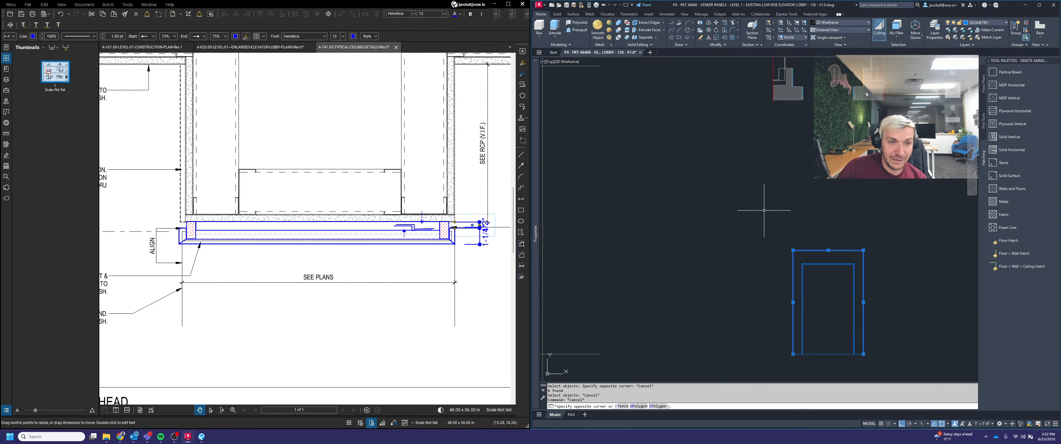
{"action": "scroll", "coordinate": [839, 297], "scroll_direction": "down", "scroll_amount": 4}
{"action": "key", "text": "Escape"}
Step: Move the side portal elevation next to the main lobby elevation, aligned with its floor line
{"action": "type", "text": "m"}
{"action": "key", "text": "Return"}
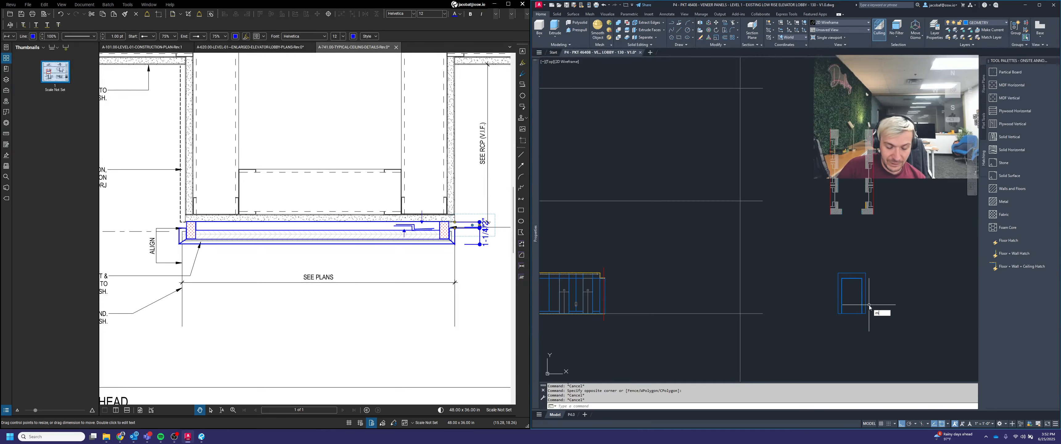
{"action": "left_click", "coordinate": [893, 337]}
{"action": "left_click", "coordinate": [830, 252]}
{"action": "key", "text": "Return"}
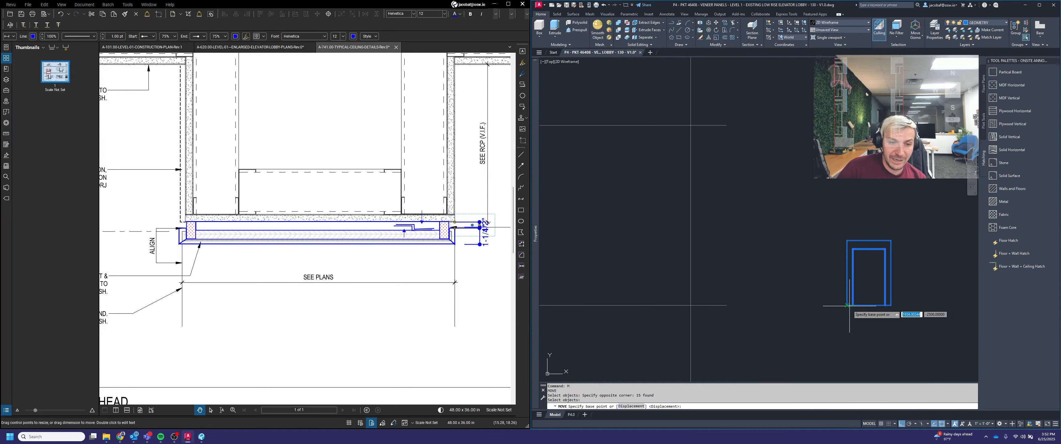
{"action": "left_click", "coordinate": [848, 307]}
{"action": "scroll", "coordinate": [844, 300], "scroll_direction": "down", "scroll_amount": 3}
{"action": "scroll", "coordinate": [841, 295], "scroll_direction": "up", "scroll_amount": 5}
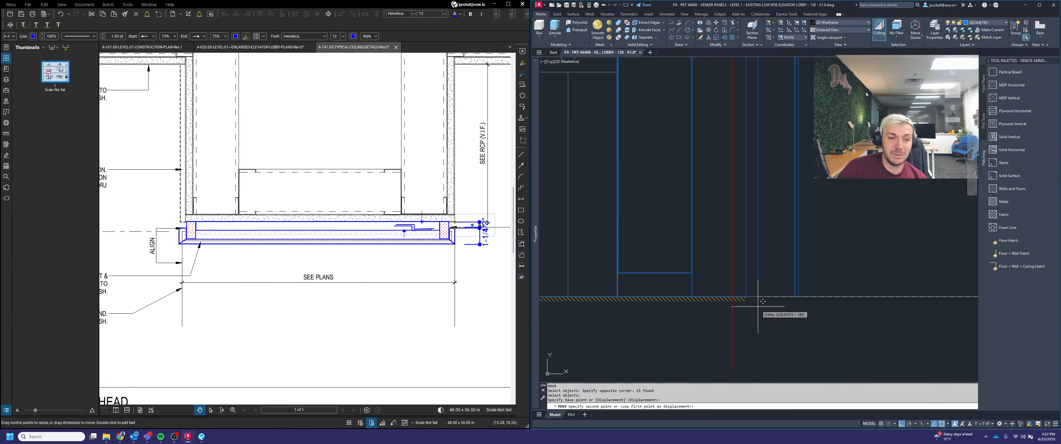
{"action": "left_click", "coordinate": [749, 296]}
{"action": "scroll", "coordinate": [756, 295], "scroll_direction": "down", "scroll_amount": 3}
Step: Move the side portal elevation a further 150 to the right
{"action": "key", "text": "Return"}
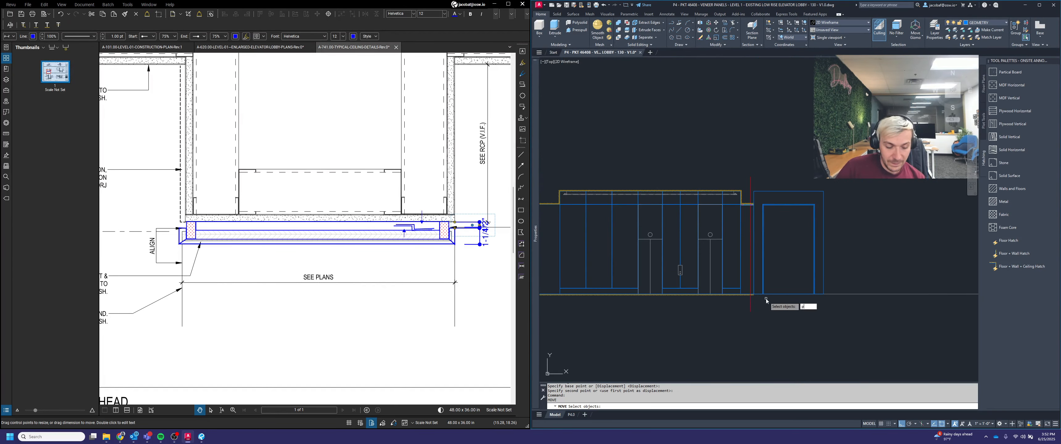
{"action": "key", "text": "Return"}
{"action": "key", "text": "Return"}
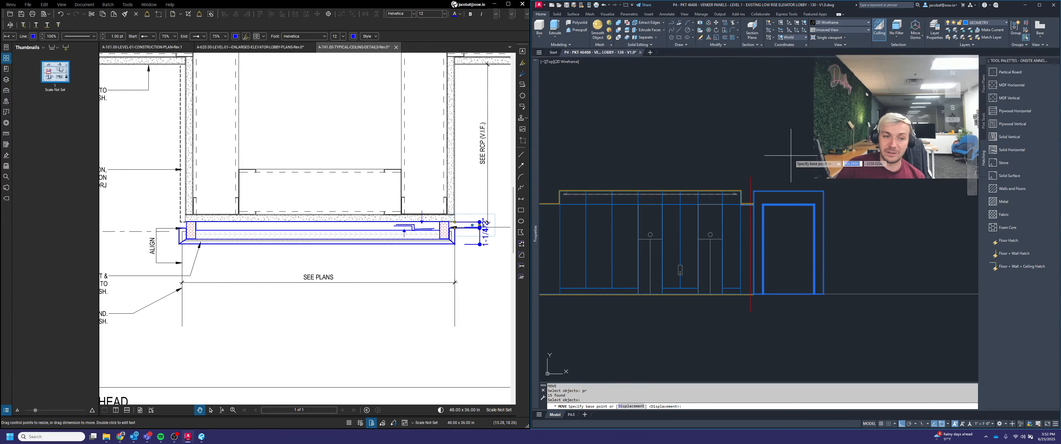
{"action": "left_click", "coordinate": [791, 156]}
{"action": "type", "text": "150"}
{"action": "key", "text": "Return"}
{"action": "key", "text": "Escape"}
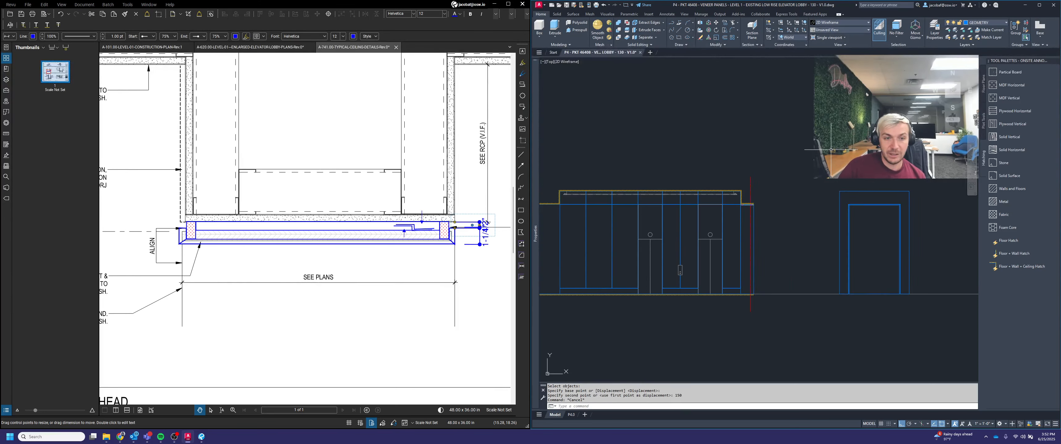
Step: Zoom around the elevations to review the side portal's new position
{"action": "scroll", "coordinate": [773, 189], "scroll_direction": "up", "scroll_amount": 5}
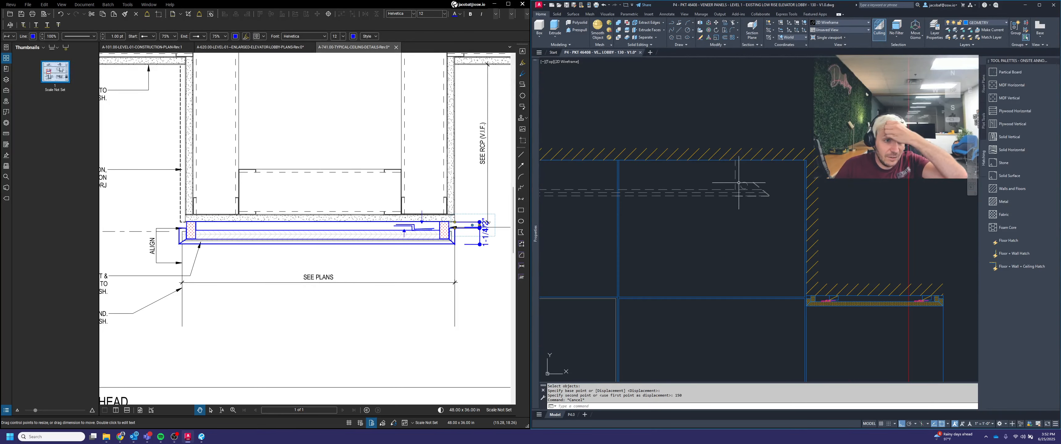
{"action": "scroll", "coordinate": [753, 204], "scroll_direction": "down", "scroll_amount": 3}
{"action": "key", "text": "Escape"}
{"action": "scroll", "coordinate": [844, 199], "scroll_direction": "down", "scroll_amount": 3}
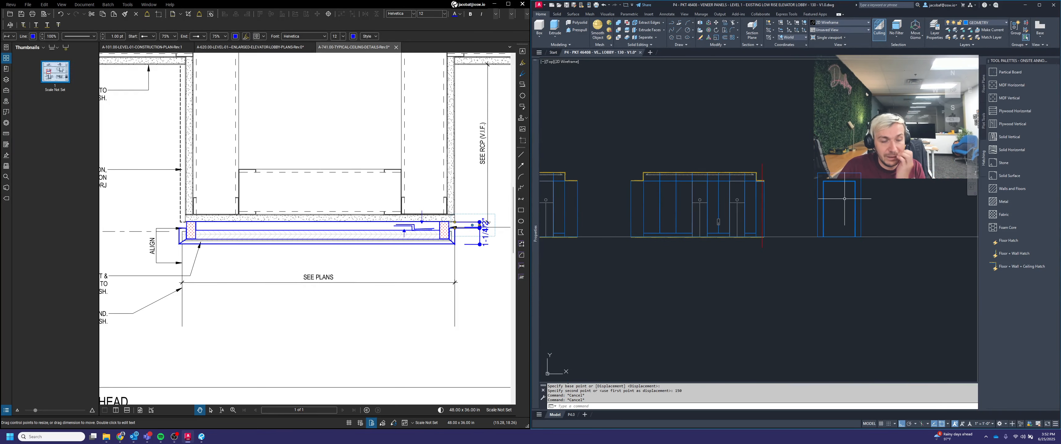
{"action": "scroll", "coordinate": [747, 163], "scroll_direction": "up", "scroll_amount": 5}
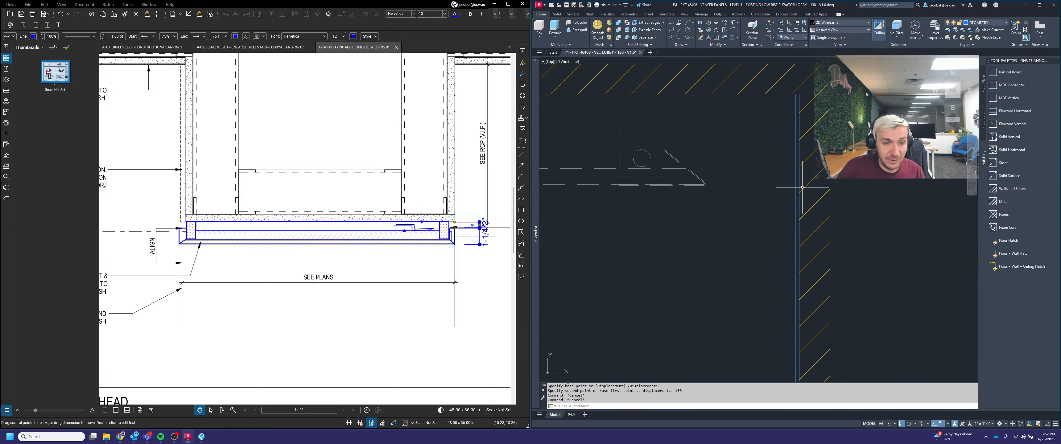
{"action": "scroll", "coordinate": [802, 186], "scroll_direction": "down", "scroll_amount": 5}
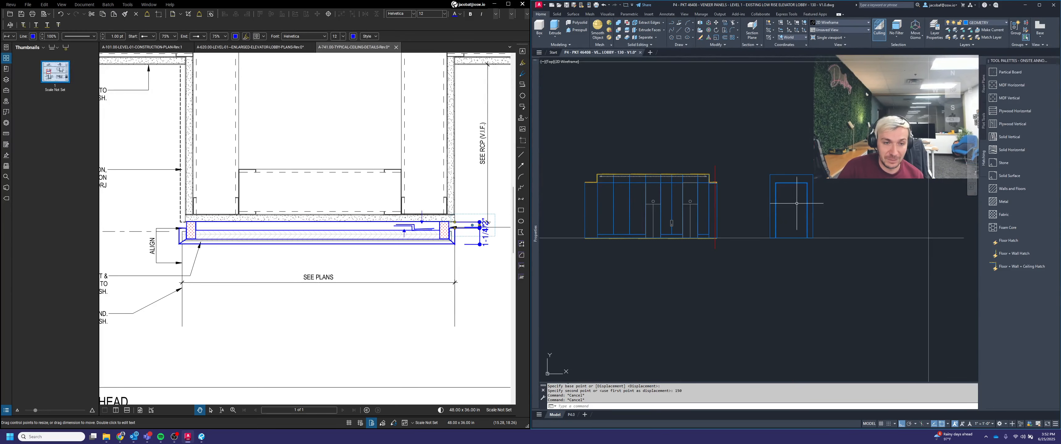
{"action": "scroll", "coordinate": [809, 208], "scroll_direction": "up", "scroll_amount": 2}
{"action": "key", "text": "Escape"}
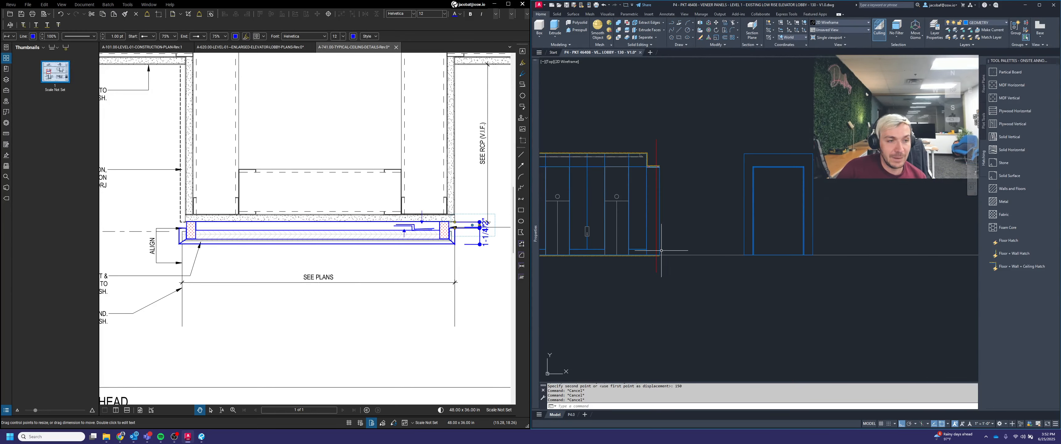
{"action": "scroll", "coordinate": [647, 251], "scroll_direction": "up", "scroll_amount": 2}
Step: Copy the main elevation's floor line and paste a copy below the side portal
{"action": "left_click", "coordinate": [648, 259]}
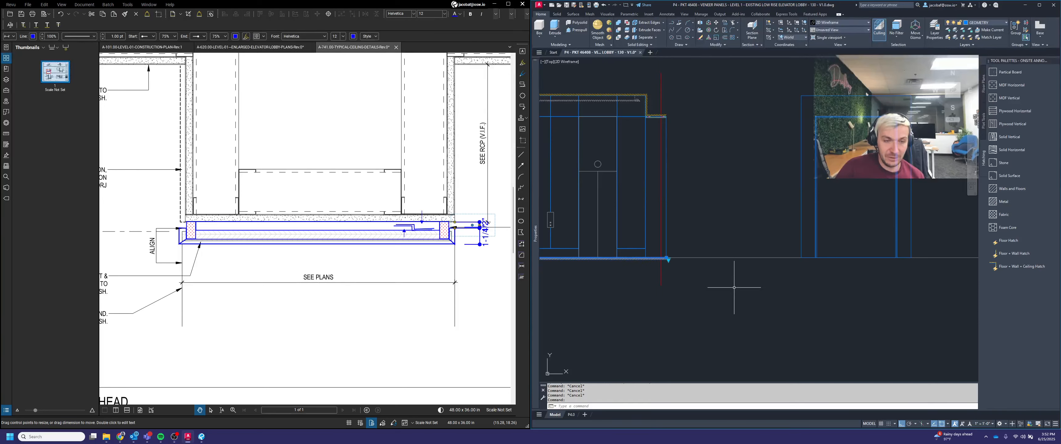
{"action": "key", "text": "ctrl+c"}
{"action": "key", "text": "ctrl+v"}
{"action": "scroll", "coordinate": [732, 287], "scroll_direction": "down", "scroll_amount": 2}
{"action": "left_click", "coordinate": [725, 293]}
Step: Stretch the pasted floor line's ends to span the side portal's width
{"action": "left_click", "coordinate": [810, 305]}
{"action": "left_click", "coordinate": [803, 280]}
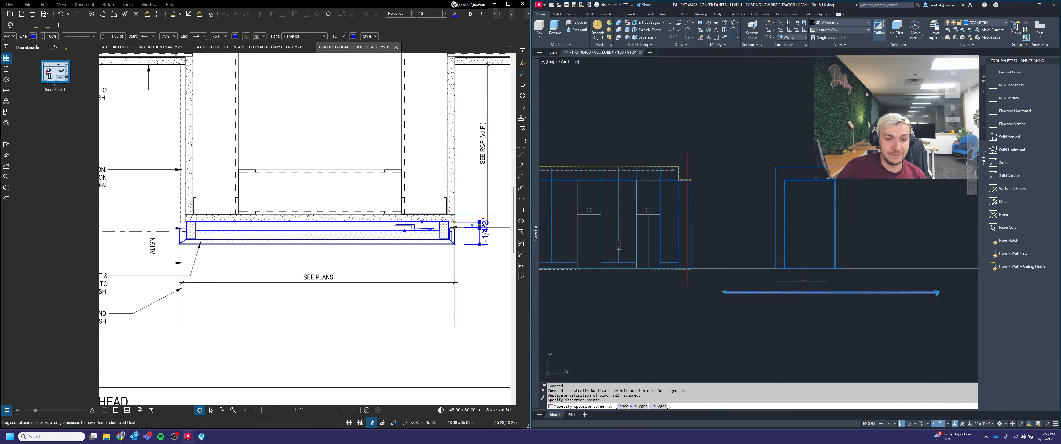
{"action": "left_click", "coordinate": [937, 290]}
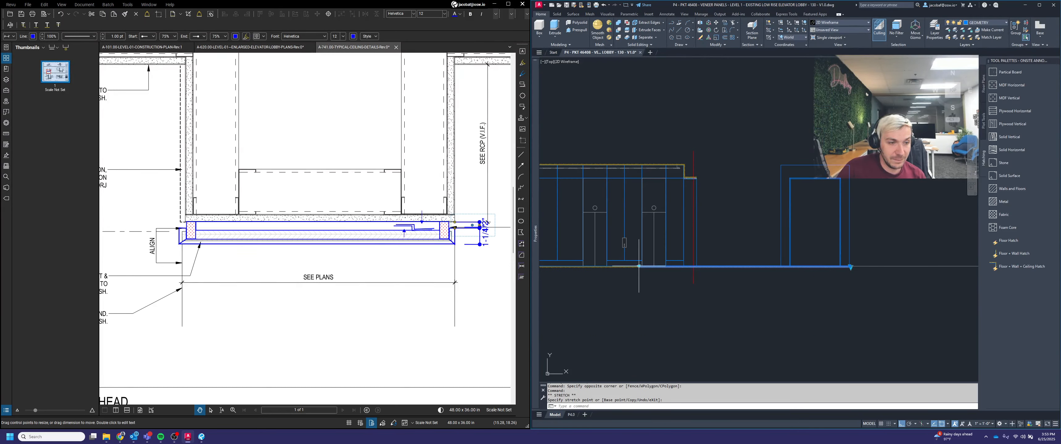
{"action": "left_click", "coordinate": [638, 266]}
{"action": "scroll", "coordinate": [770, 263], "scroll_direction": "up", "scroll_amount": 2}
{"action": "left_click", "coordinate": [785, 264]}
{"action": "scroll", "coordinate": [809, 277], "scroll_direction": "down", "scroll_amount": 4}
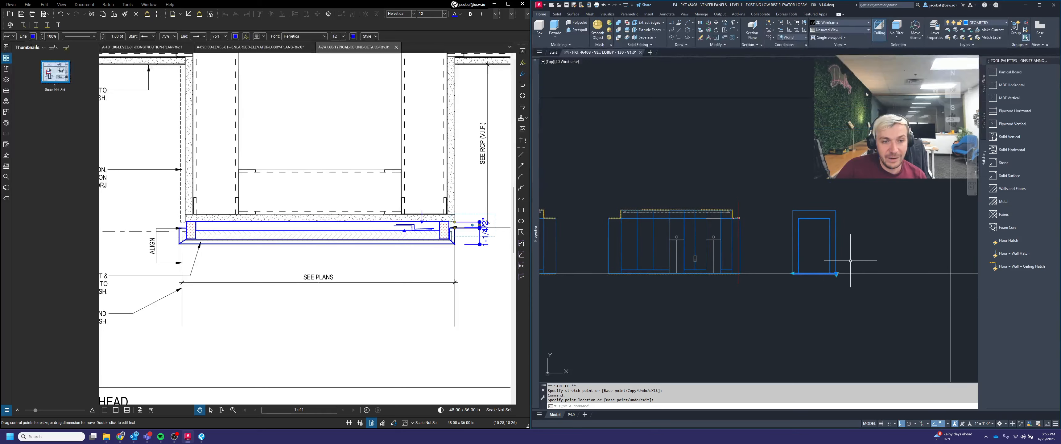
{"action": "scroll", "coordinate": [849, 259], "scroll_direction": "up", "scroll_amount": 2}
{"action": "scroll", "coordinate": [830, 284], "scroll_direction": "up", "scroll_amount": 2}
{"action": "left_click", "coordinate": [832, 285]}
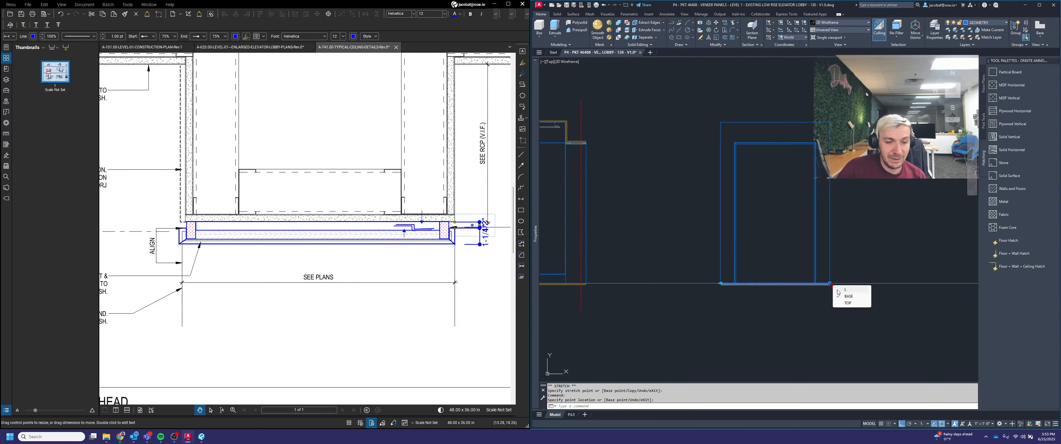
{"action": "left_click", "coordinate": [851, 303]}
{"action": "key", "text": "Escape"}
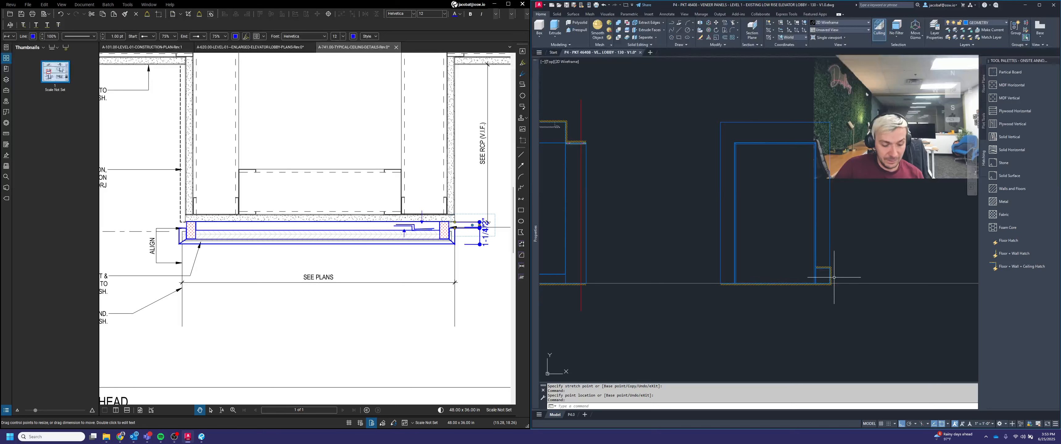
Step: Rotate the pasted floor line segment to vertical at the side portal's right edge
{"action": "type", "text": "ro"}
{"action": "key", "text": "space"}
{"action": "left_click", "coordinate": [834, 277]}
{"action": "left_click", "coordinate": [825, 272]}
{"action": "key", "text": "space"}
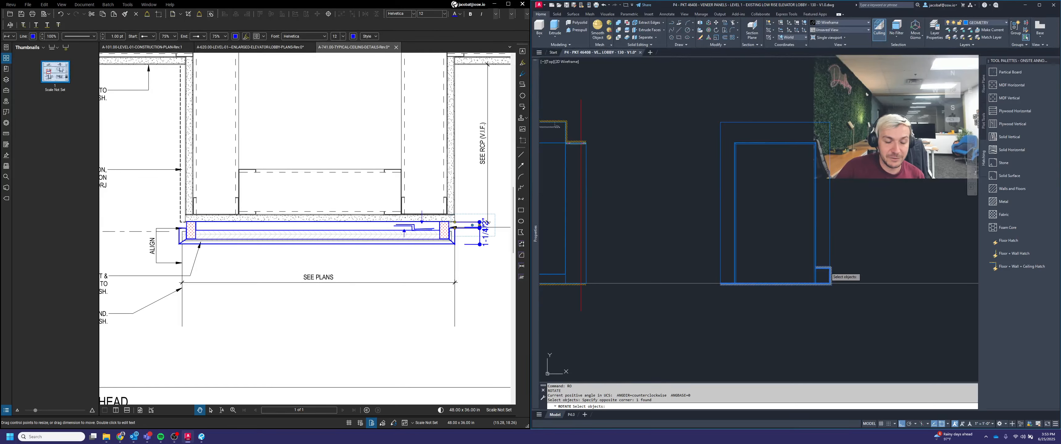
{"action": "left_click", "coordinate": [836, 263]}
{"action": "left_click", "coordinate": [849, 326]}
{"action": "left_click_drag", "start_coordinate": [824, 265], "coordinate": [821, 254]}
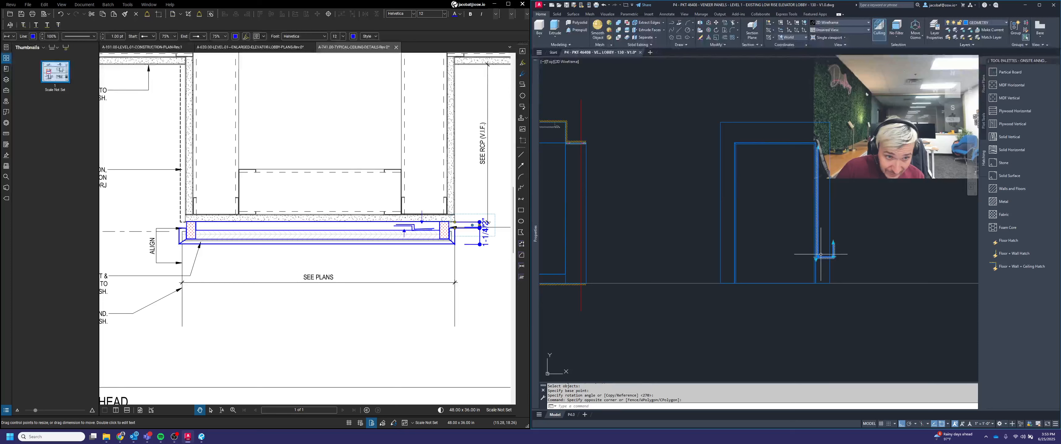
Step: Stretch the vertical line up to the top of the side portal
{"action": "left_click", "coordinate": [830, 254]}
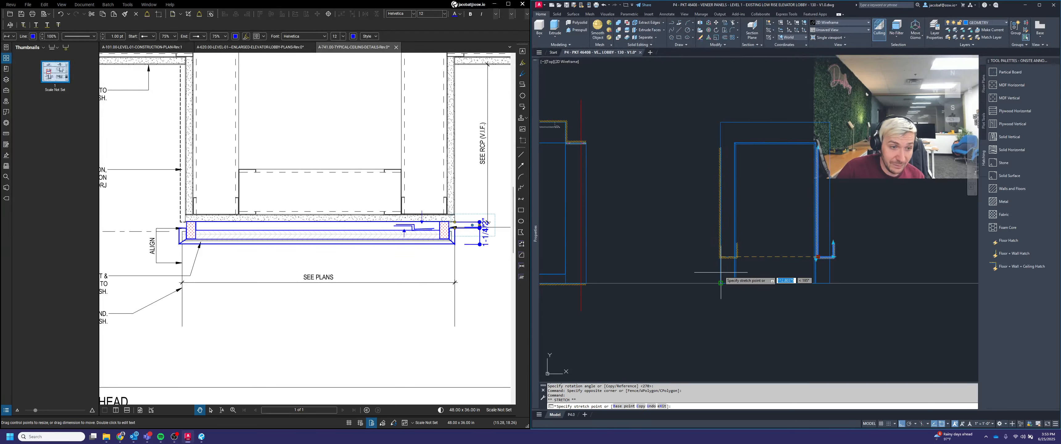
{"action": "left_click", "coordinate": [735, 283]}
{"action": "left_click", "coordinate": [831, 280]}
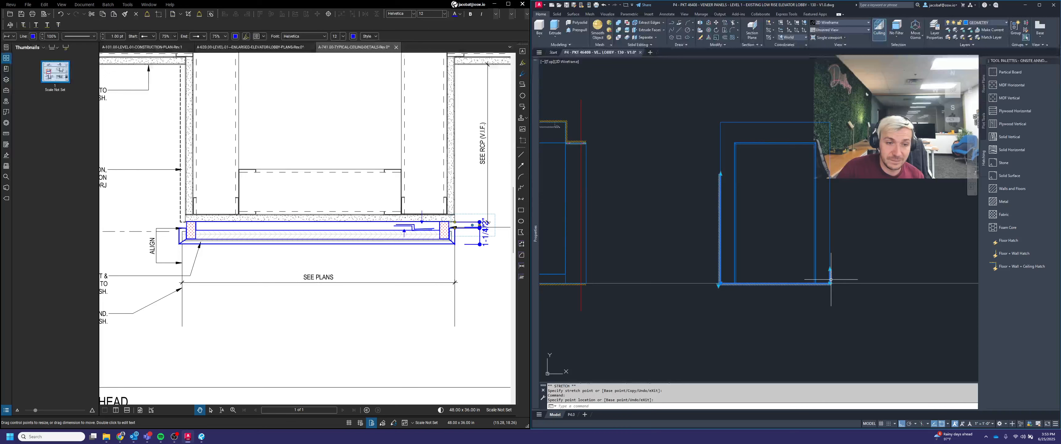
{"action": "left_click", "coordinate": [829, 269]}
{"action": "left_click", "coordinate": [830, 124]}
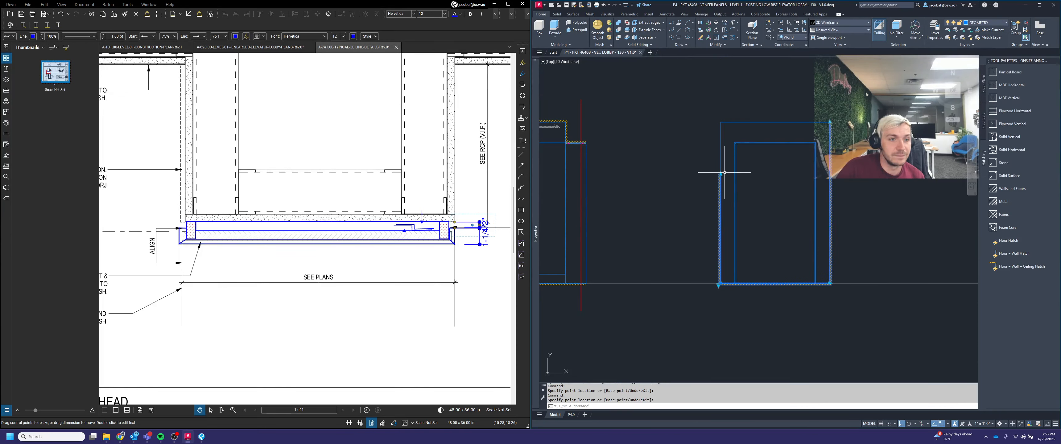
{"action": "key", "text": "Escape"}
Step: Paste the copied profile piece just above the side portal
{"action": "middle_click_drag", "start_coordinate": [823, 142], "coordinate": [840, 169]}
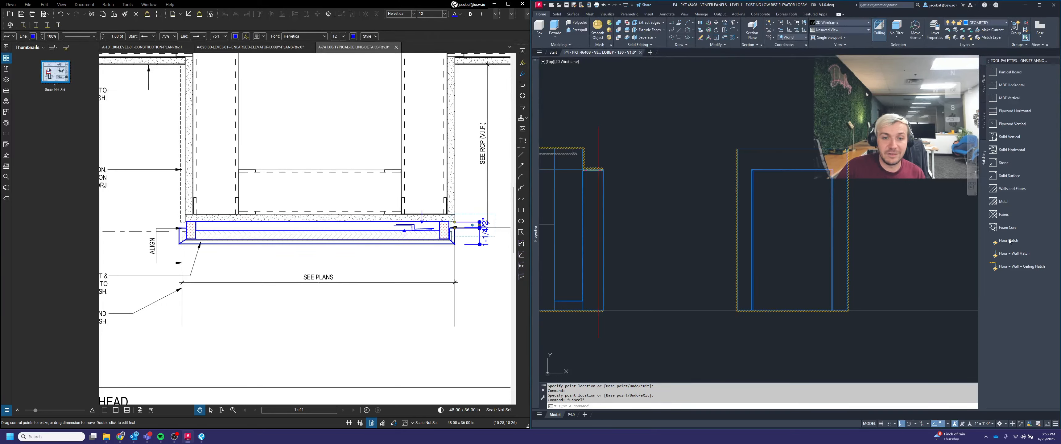
{"action": "key", "text": "ctrl+v"}
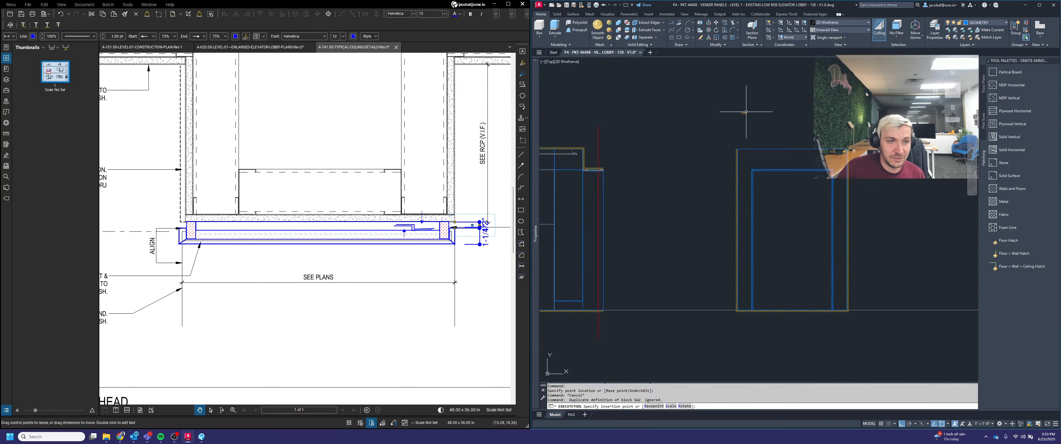
{"action": "scroll", "coordinate": [759, 128], "scroll_direction": "up", "scroll_amount": 2}
{"action": "left_click", "coordinate": [754, 125]}
{"action": "left_click", "coordinate": [725, 98]}
{"action": "key", "text": "space"}
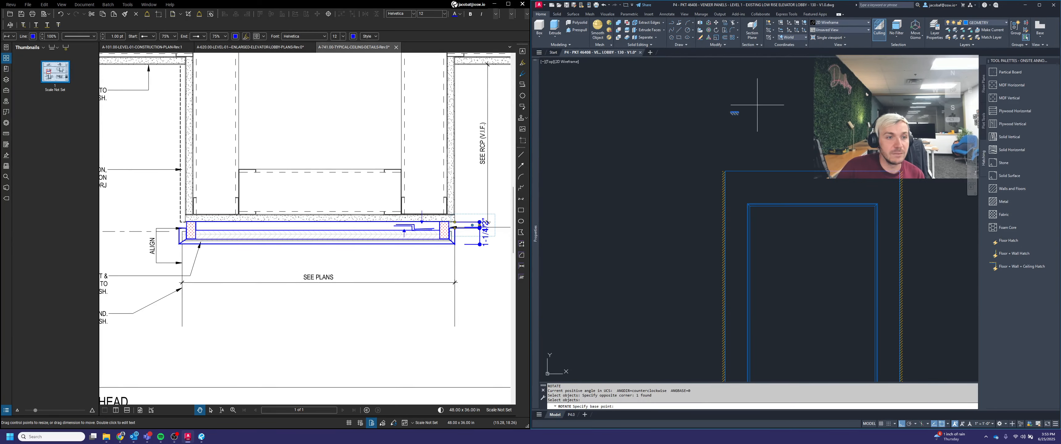
Step: Rotate the pasted profile piece and move it onto the side portal's top-left corner
{"action": "left_click", "coordinate": [757, 105]}
{"action": "left_click", "coordinate": [687, 123]}
{"action": "left_click", "coordinate": [772, 114]}
{"action": "left_click", "coordinate": [758, 88]}
{"action": "left_click", "coordinate": [795, 105]}
{"action": "left_click", "coordinate": [775, 86]}
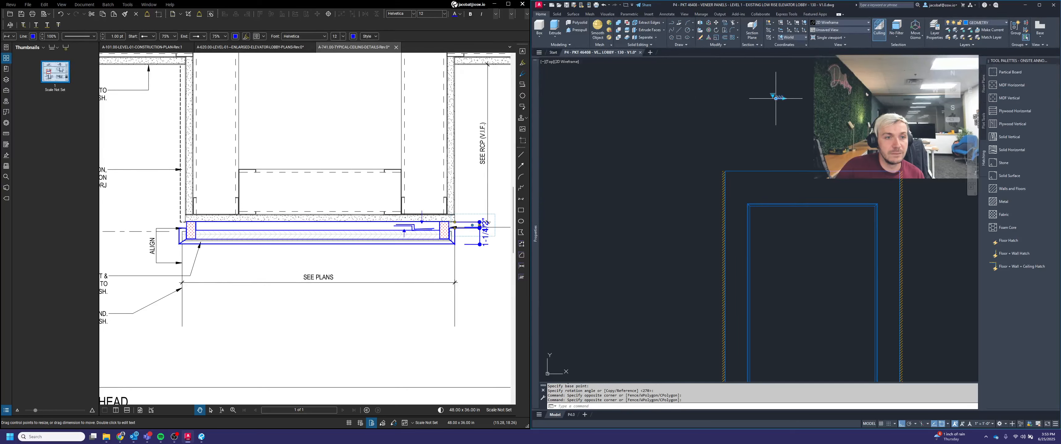
{"action": "left_click", "coordinate": [776, 98]}
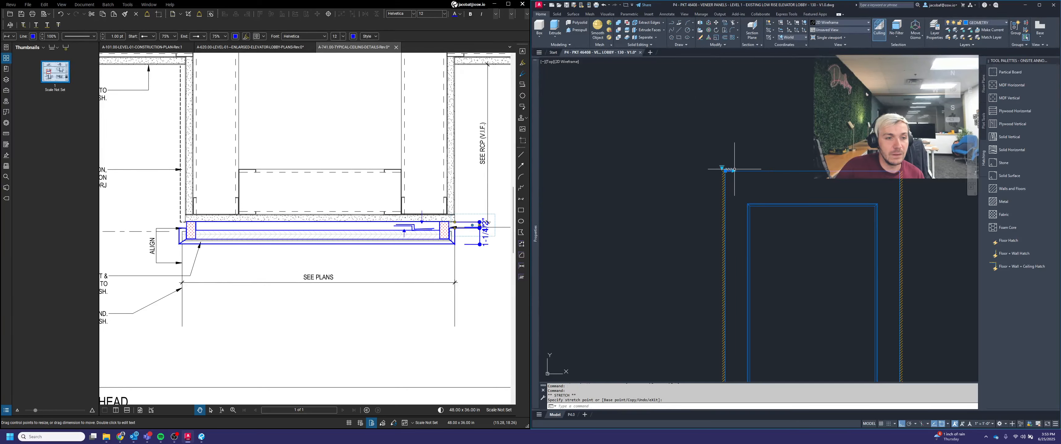
{"action": "left_click", "coordinate": [732, 171]}
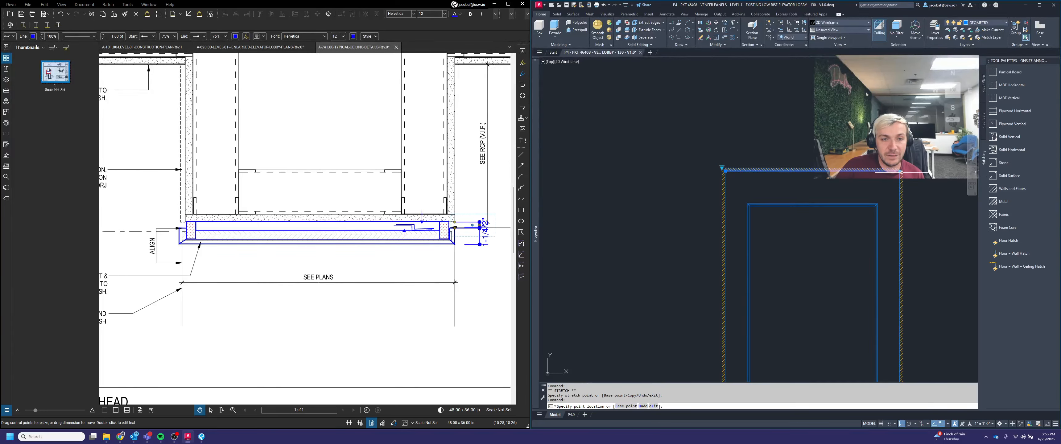
{"action": "key", "text": "Escape"}
Step: Copy the Z clip and dashed veneer lines from the main elevation's top corner onto the side portal's top
{"action": "scroll", "coordinate": [880, 167], "scroll_direction": "down", "scroll_amount": 3}
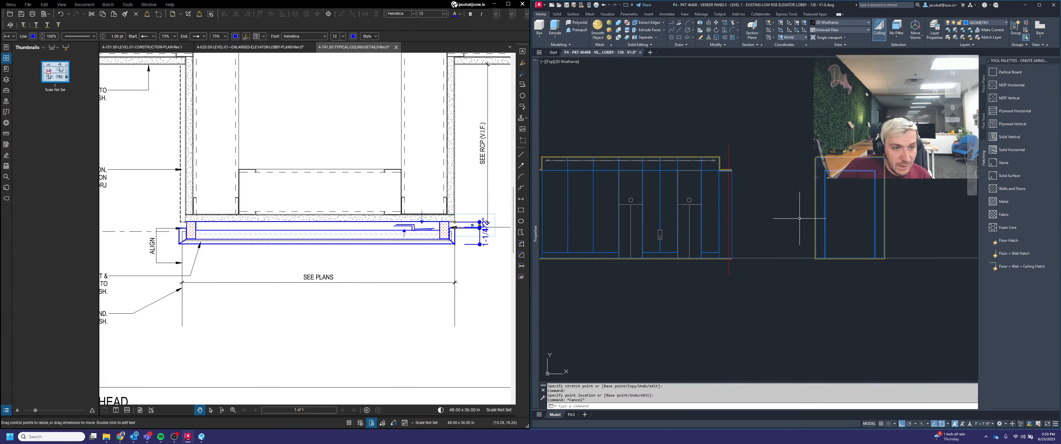
{"action": "middle_click_drag", "start_coordinate": [800, 218], "coordinate": [828, 232]}
{"action": "scroll", "coordinate": [753, 184], "scroll_direction": "up", "scroll_amount": 5}
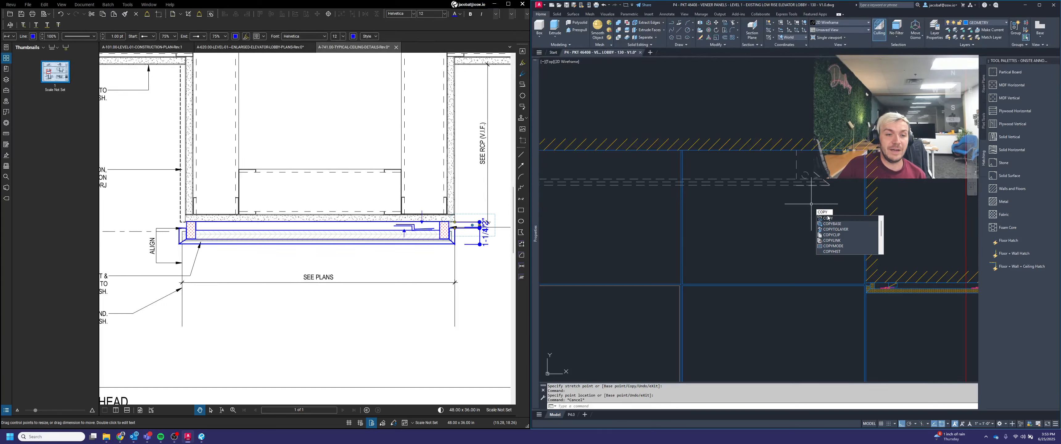
{"action": "left_click", "coordinate": [828, 218]}
{"action": "left_click", "coordinate": [757, 84]}
{"action": "left_click", "coordinate": [851, 211]}
{"action": "scroll", "coordinate": [837, 197], "scroll_direction": "up", "scroll_amount": 2}
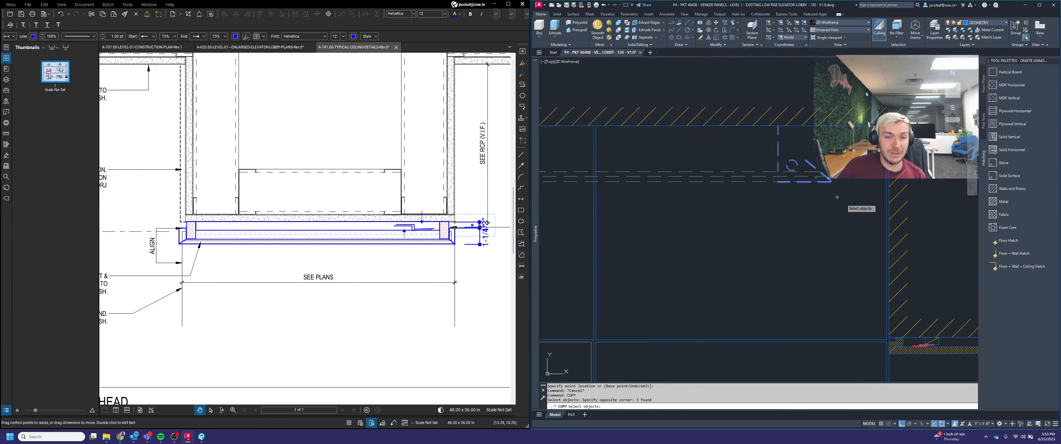
{"action": "left_click", "coordinate": [838, 204]}
{"action": "left_click", "coordinate": [739, 125]}
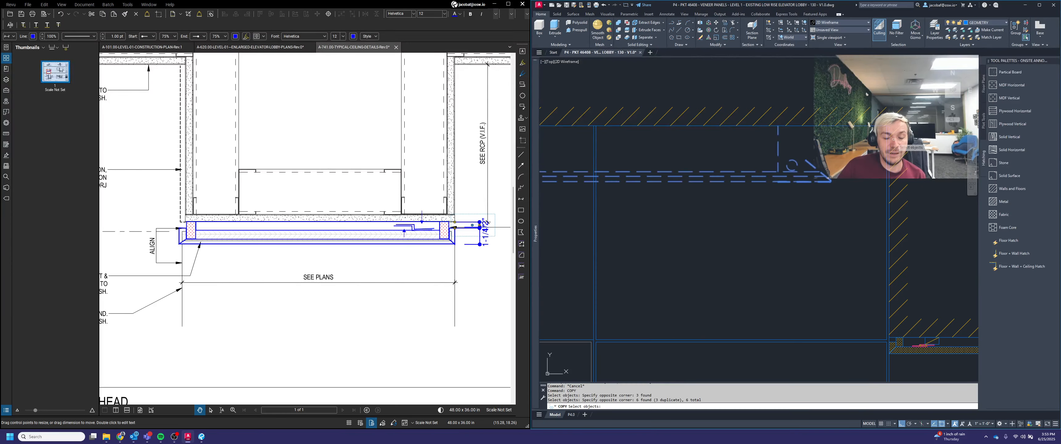
{"action": "scroll", "coordinate": [891, 127], "scroll_direction": "up", "scroll_amount": 2}
{"action": "key", "text": "Return"}
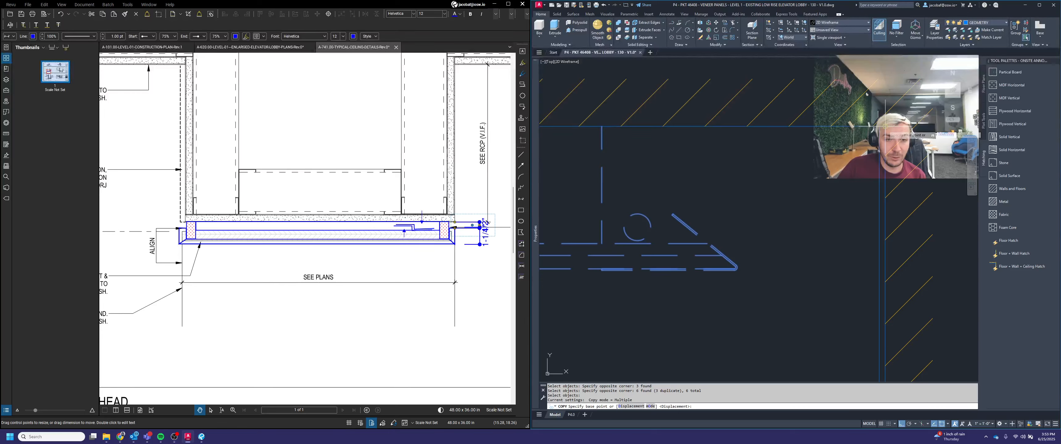
{"action": "left_click", "coordinate": [884, 126]}
{"action": "scroll", "coordinate": [884, 127], "scroll_direction": "down", "scroll_amount": 3}
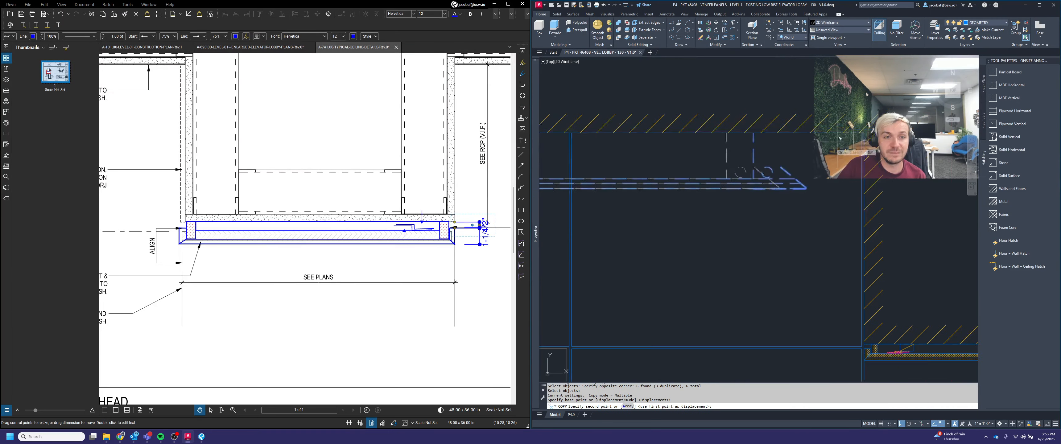
{"action": "scroll", "coordinate": [887, 167], "scroll_direction": "up", "scroll_amount": 4}
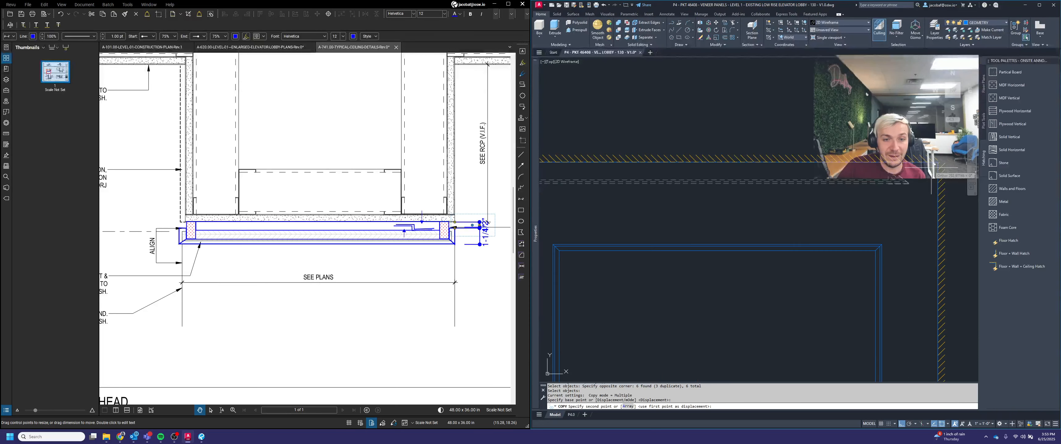
{"action": "left_click", "coordinate": [933, 181]}
{"action": "key", "text": "Return"}
Step: Copy the Z clip at the side portal's top-left corner slightly down along the portal's left side
{"action": "scroll", "coordinate": [933, 179], "scroll_direction": "down", "scroll_amount": 2}
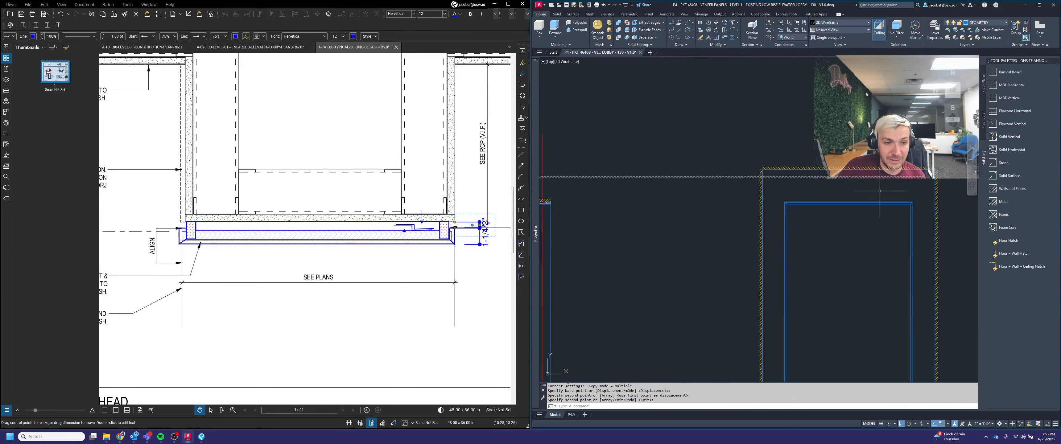
{"action": "scroll", "coordinate": [879, 190], "scroll_direction": "down", "scroll_amount": 2}
{"action": "scroll", "coordinate": [839, 184], "scroll_direction": "up", "scroll_amount": 4}
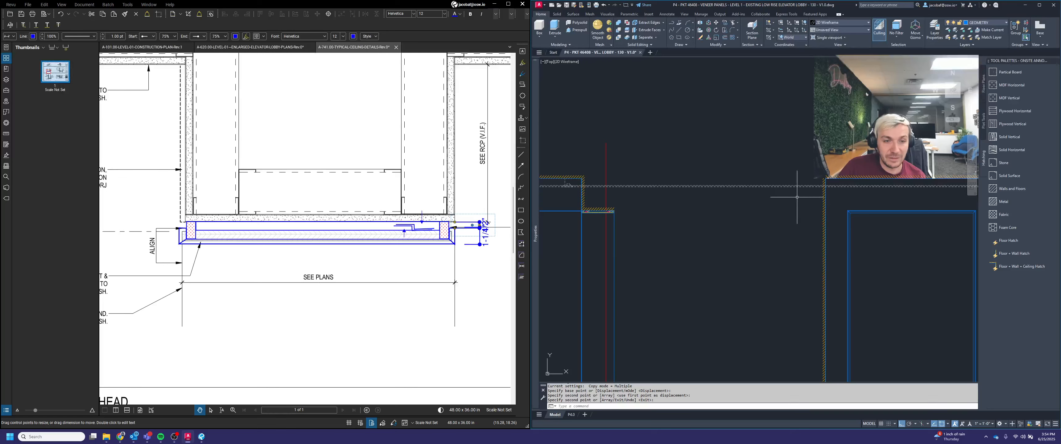
{"action": "scroll", "coordinate": [899, 192], "scroll_direction": "down", "scroll_amount": 3}
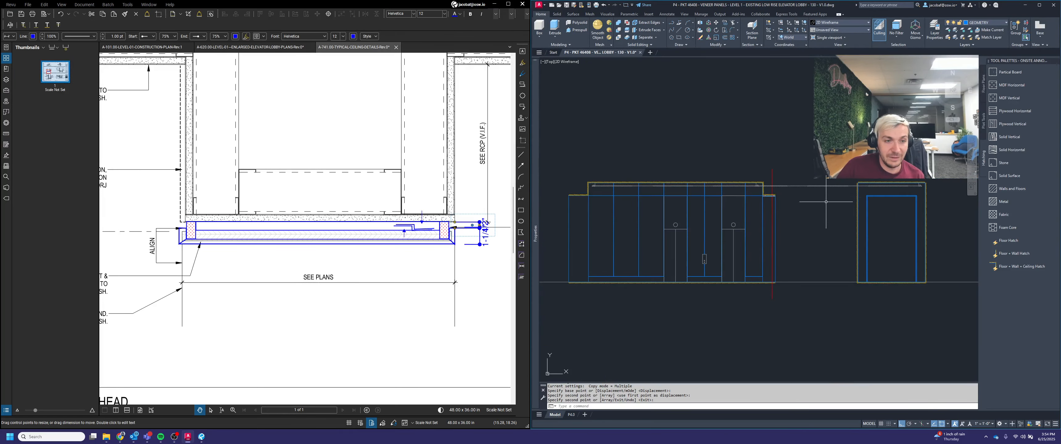
{"action": "scroll", "coordinate": [786, 195], "scroll_direction": "up", "scroll_amount": 9}
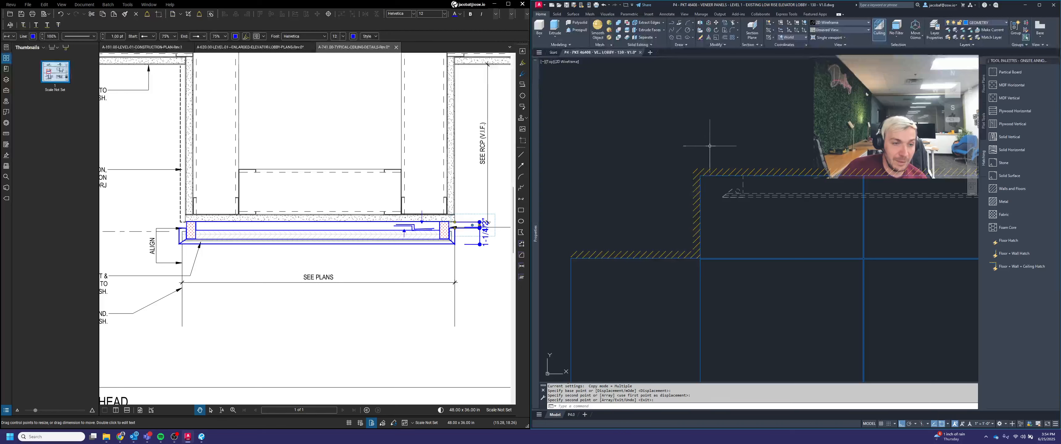
{"action": "key", "text": "Return"}
{"action": "key", "text": "Return"}
{"action": "left_click", "coordinate": [710, 135]}
{"action": "left_click", "coordinate": [780, 237]}
{"action": "scroll", "coordinate": [726, 187], "scroll_direction": "down", "scroll_amount": 1}
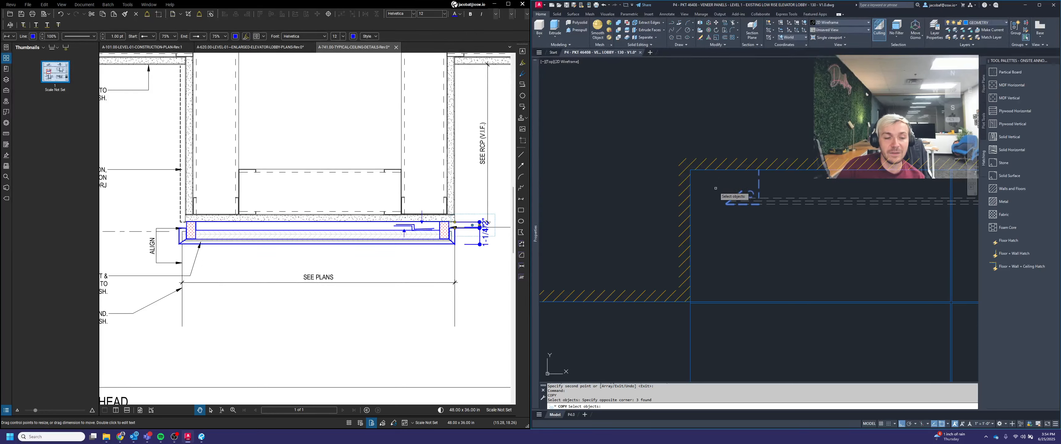
{"action": "key", "text": "Return"}
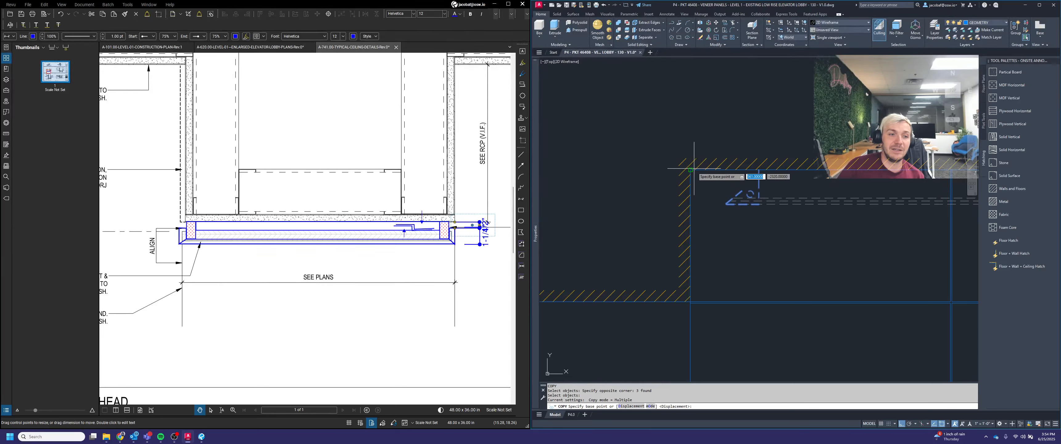
{"action": "left_click", "coordinate": [690, 169]}
{"action": "scroll", "coordinate": [690, 169], "scroll_direction": "down", "scroll_amount": 5}
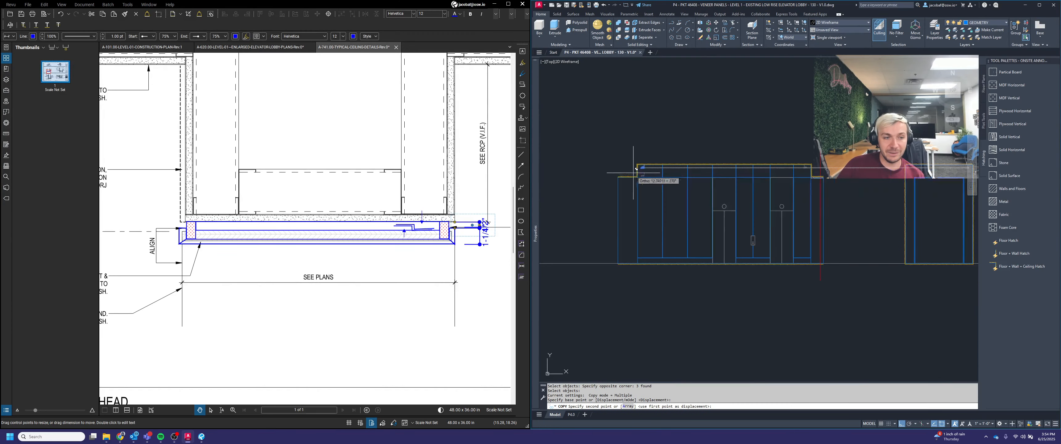
{"action": "scroll", "coordinate": [676, 178], "scroll_direction": "up", "scroll_amount": 5}
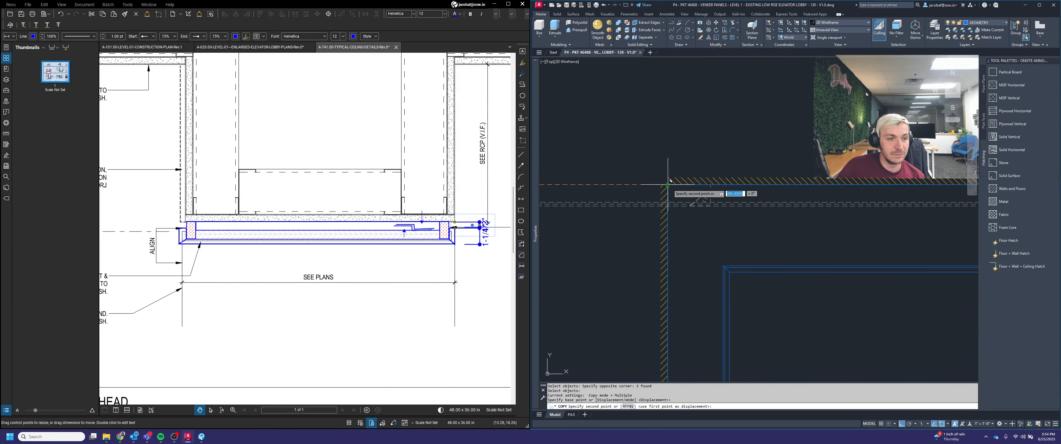
{"action": "left_click", "coordinate": [693, 190]}
{"action": "key", "text": "Escape"}
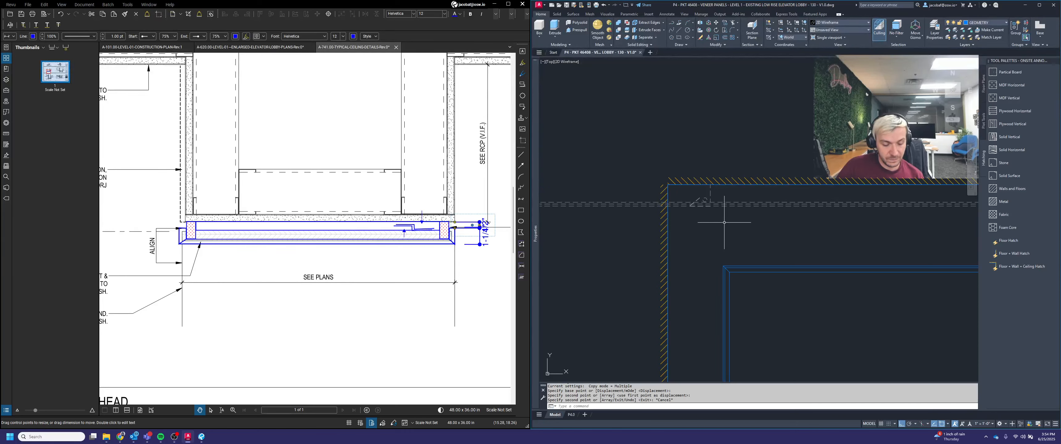
{"action": "mouse_move", "coordinate": [711, 213]}
{"action": "middle_mouse_down"}
{"action": "mouse_move", "coordinate": [752, 232]}
{"action": "mouse_move", "coordinate": [700, 164]}
{"action": "mouse_move", "coordinate": [766, 230]}
{"action": "middle_mouse_up"}
{"action": "key", "text": "Escape"}
{"action": "key", "text": "Escape"}
Step: Trim the lines overlapping the copied Z clip at the side portal's top-left corner
{"action": "type", "text": "trim"}
{"action": "key", "text": "Return"}
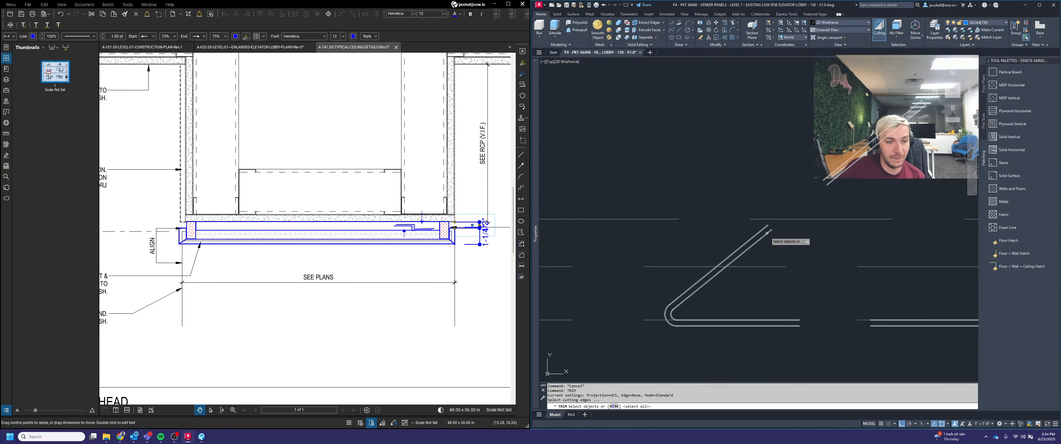
{"action": "left_click", "coordinate": [767, 231]}
{"action": "scroll", "coordinate": [768, 231], "scroll_direction": "down", "scroll_amount": 2}
{"action": "key", "text": "Return"}
{"action": "left_click", "coordinate": [683, 183]}
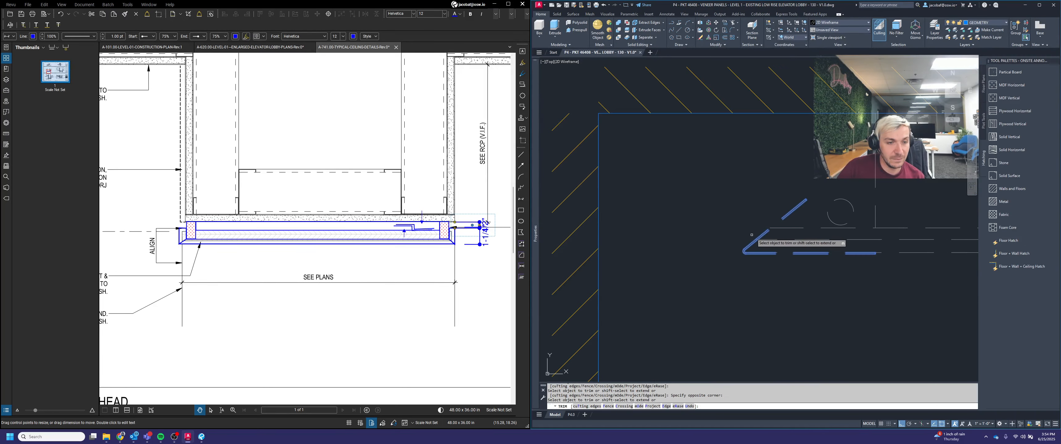
{"action": "left_click", "coordinate": [751, 237]}
{"action": "scroll", "coordinate": [761, 254], "scroll_direction": "up", "scroll_amount": 2}
{"action": "left_click", "coordinate": [756, 260]}
{"action": "left_click", "coordinate": [675, 345]}
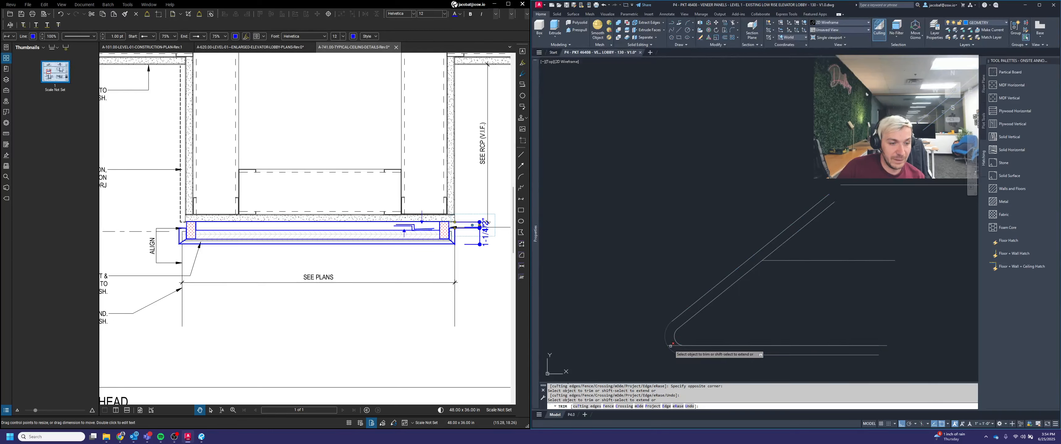
{"action": "scroll", "coordinate": [841, 191], "scroll_direction": "up", "scroll_amount": 2}
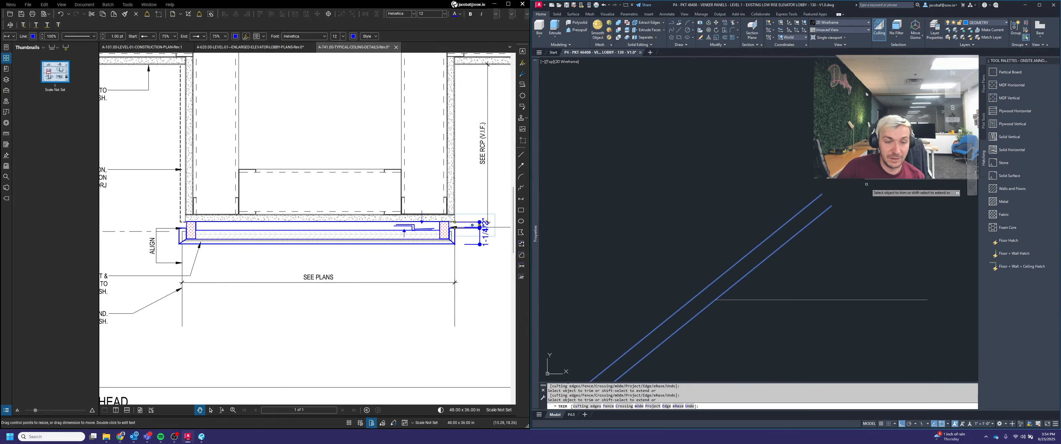
{"action": "scroll", "coordinate": [825, 202], "scroll_direction": "down", "scroll_amount": 5}
{"action": "key", "text": "Return"}
{"action": "scroll", "coordinate": [835, 213], "scroll_direction": "down", "scroll_amount": 4}
{"action": "middle_click_drag", "start_coordinate": [838, 212], "coordinate": [609, 239]}
{"action": "scroll", "coordinate": [736, 231], "scroll_direction": "down", "scroll_amount": 2}
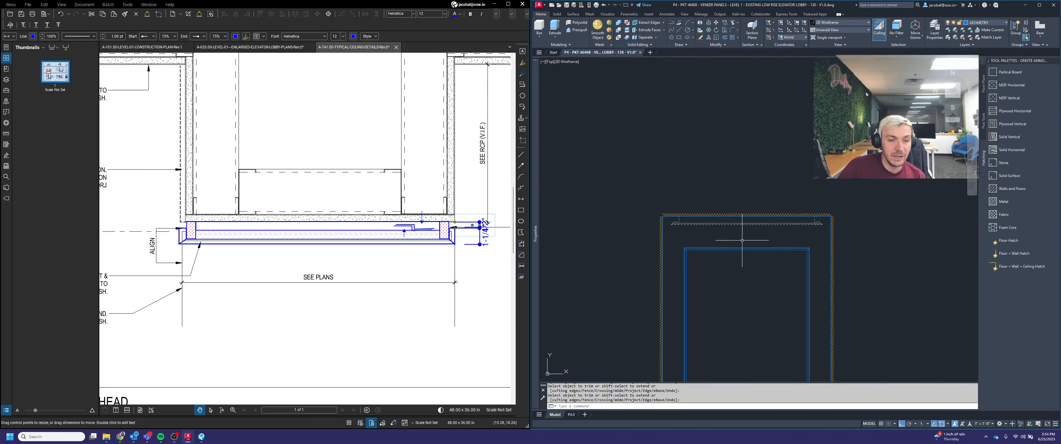
Step: Erase the stray vertical line standing between the main elevation and the side portal
{"action": "middle_click_drag", "start_coordinate": [726, 266], "coordinate": [811, 231]}
{"action": "scroll", "coordinate": [896, 160], "scroll_direction": "down", "scroll_amount": 4}
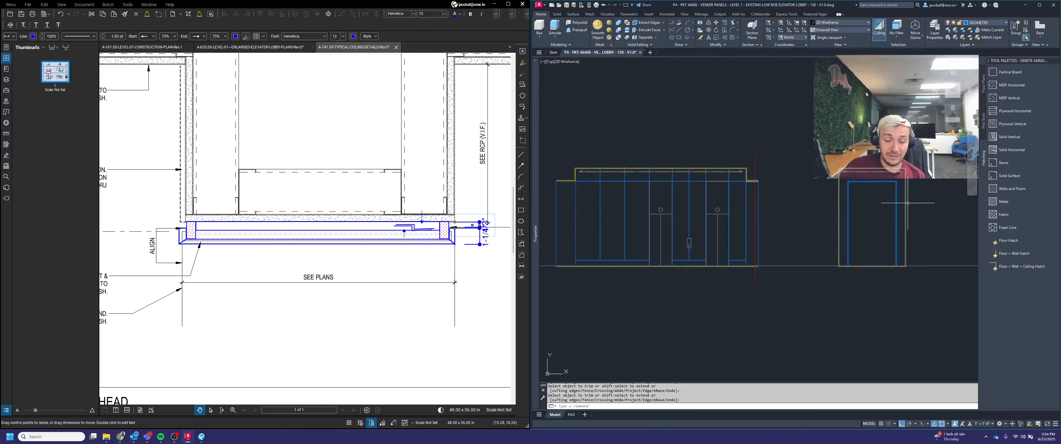
{"action": "scroll", "coordinate": [902, 204], "scroll_direction": "down", "scroll_amount": 4}
{"action": "scroll", "coordinate": [864, 196], "scroll_direction": "up", "scroll_amount": 4}
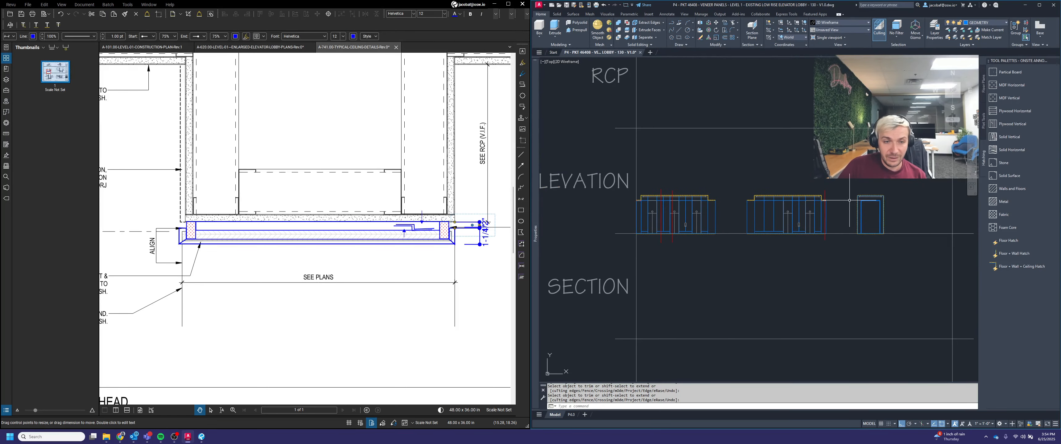
{"action": "left_click", "coordinate": [794, 180]}
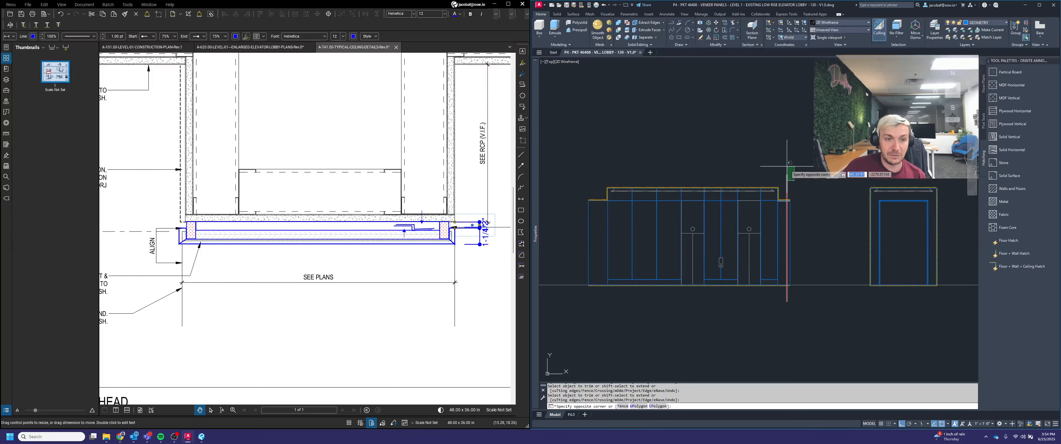
{"action": "left_click", "coordinate": [786, 166]}
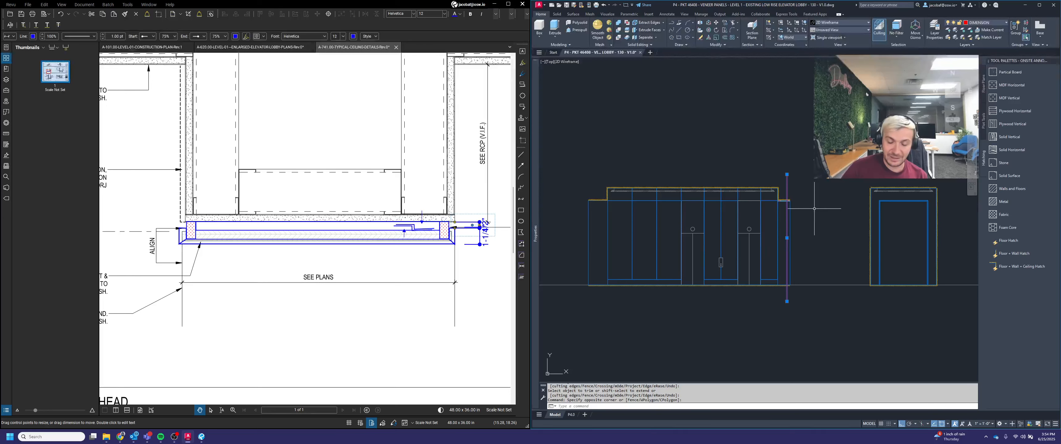
{"action": "key", "text": "Delete"}
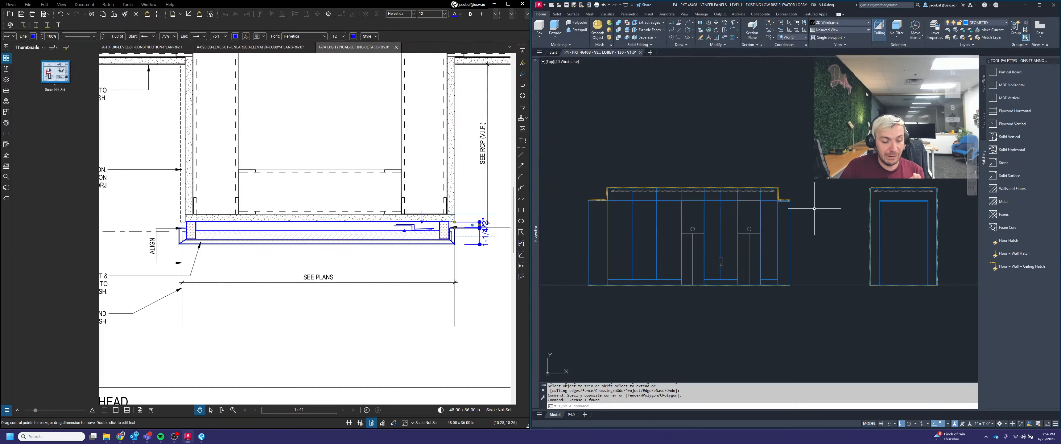
Step: Inspect the trimmed Z clip at the side portal's top-left corner
{"action": "scroll", "coordinate": [782, 199], "scroll_direction": "up", "scroll_amount": 5}
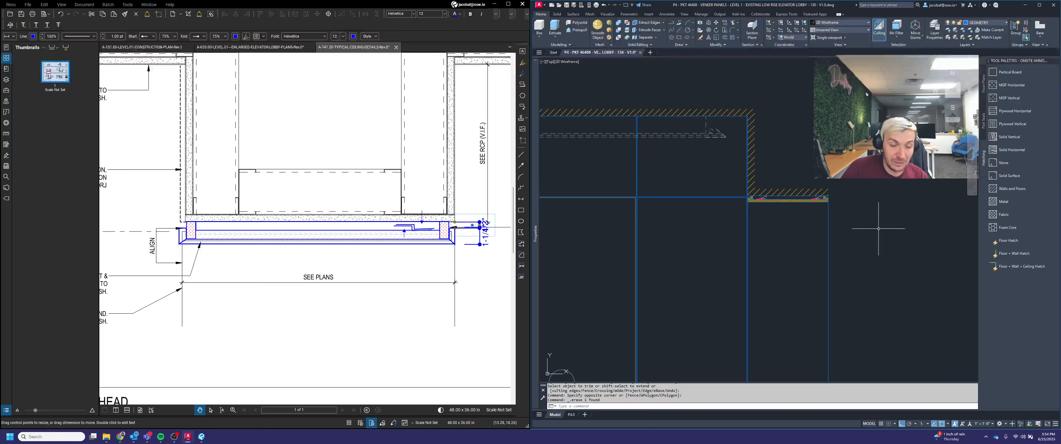
{"action": "scroll", "coordinate": [779, 187], "scroll_direction": "down", "scroll_amount": 5}
{"action": "scroll", "coordinate": [778, 187], "scroll_direction": "down", "scroll_amount": 4}
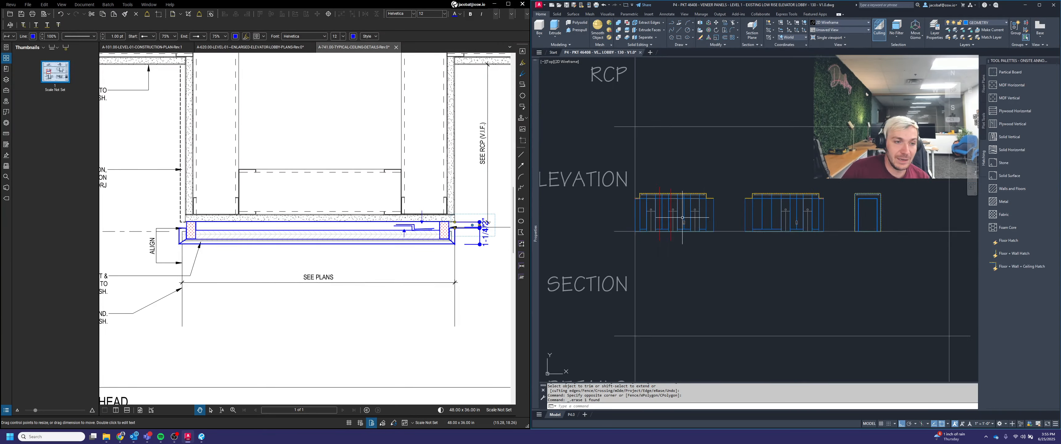
{"action": "middle_click_drag", "start_coordinate": [683, 217], "coordinate": [744, 232]}
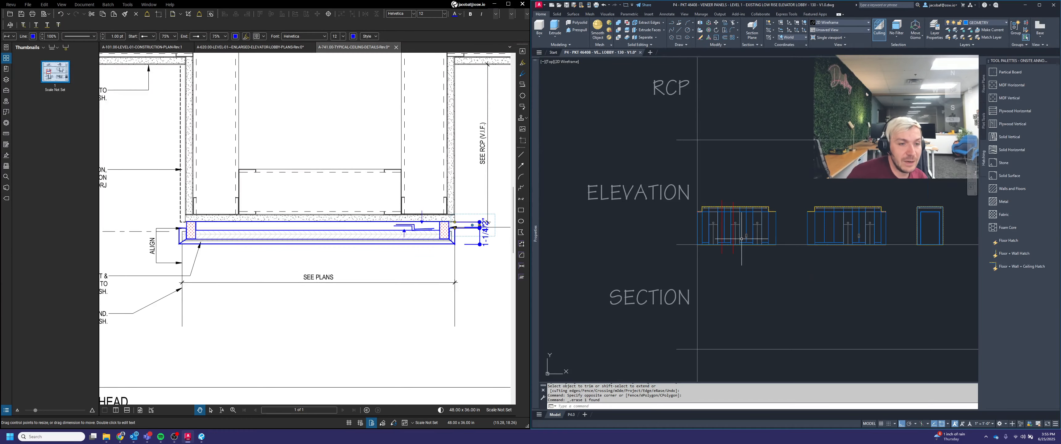
{"action": "scroll", "coordinate": [737, 238], "scroll_direction": "up", "scroll_amount": 8}
{"action": "key", "text": "Escape"}
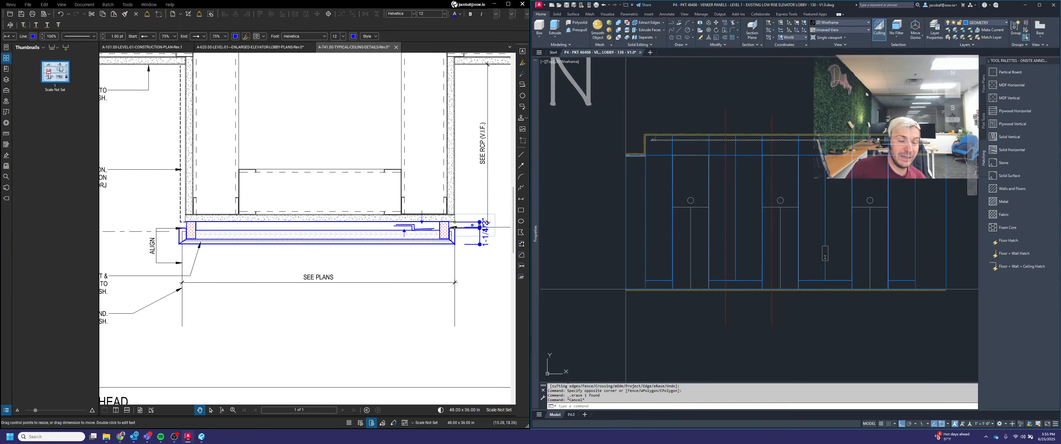
Step: Offset the line beneath the main elevation's top veneer hatch 0.75 downward
{"action": "middle_click_drag", "start_coordinate": [879, 161], "coordinate": [895, 181]}
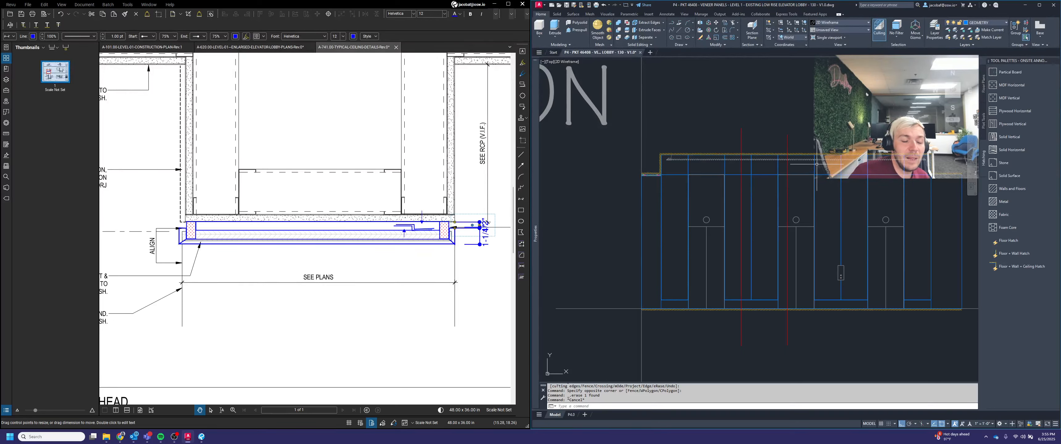
{"action": "scroll", "coordinate": [807, 151], "scroll_direction": "up", "scroll_amount": 1}
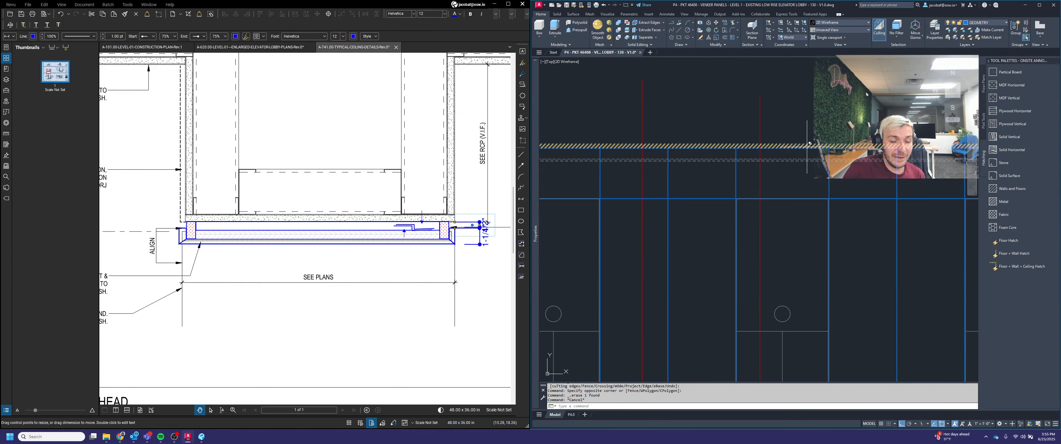
{"action": "scroll", "coordinate": [806, 149], "scroll_direction": "up", "scroll_amount": 1}
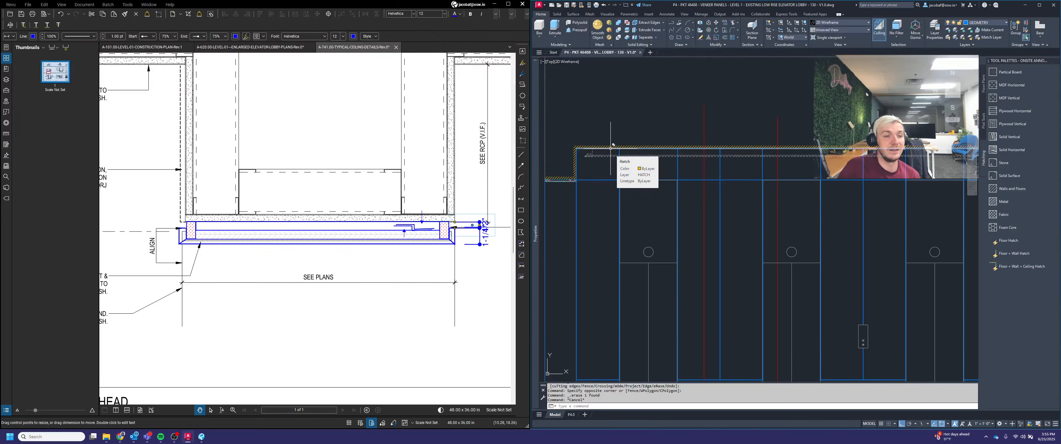
{"action": "key", "text": "Escape"}
{"action": "key", "text": "Escape"}
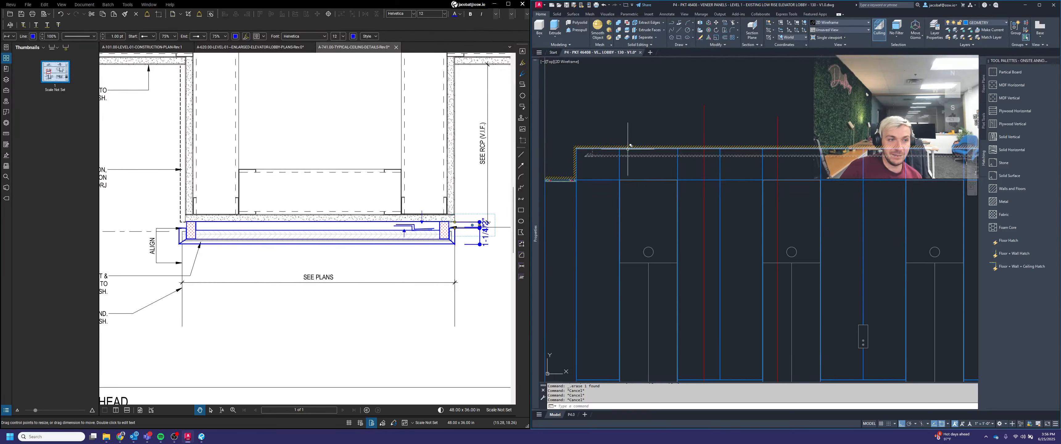
{"action": "left_click", "coordinate": [661, 202]}
{"action": "key", "text": "Escape"}
{"action": "key", "text": "Escape"}
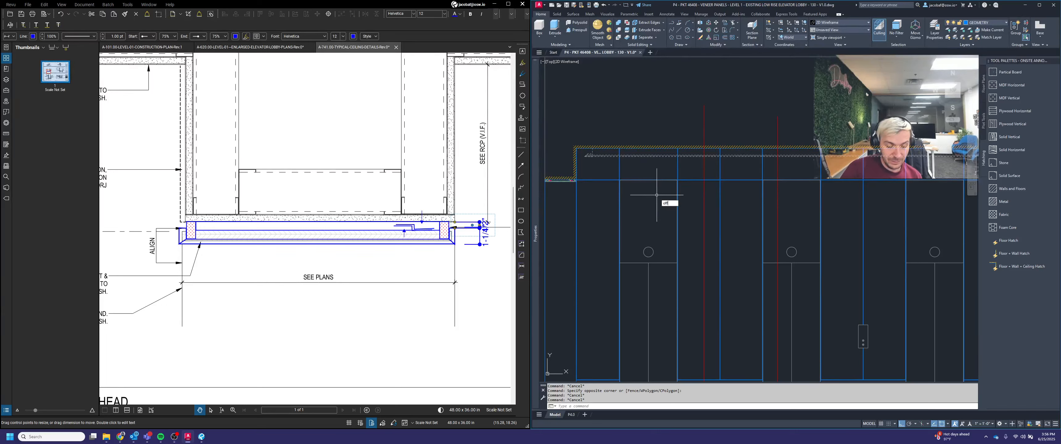
{"action": "type", "text": "off"}
{"action": "key", "text": "Return"}
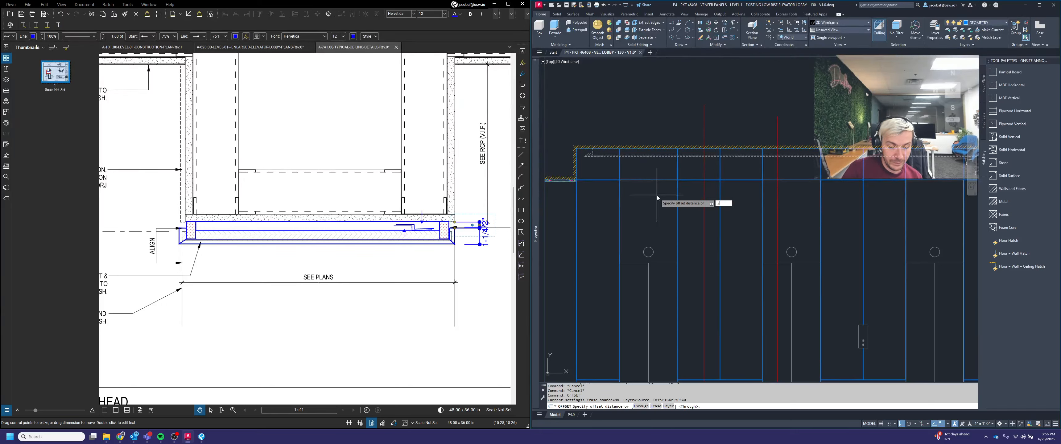
{"action": "key", "text": "Return"}
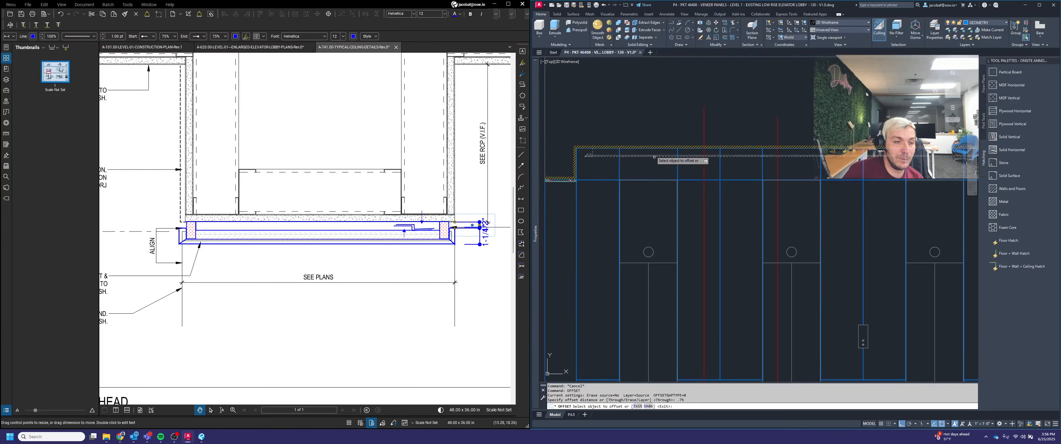
{"action": "scroll", "coordinate": [647, 147], "scroll_direction": "up", "scroll_amount": 2}
{"action": "left_click", "coordinate": [647, 150]}
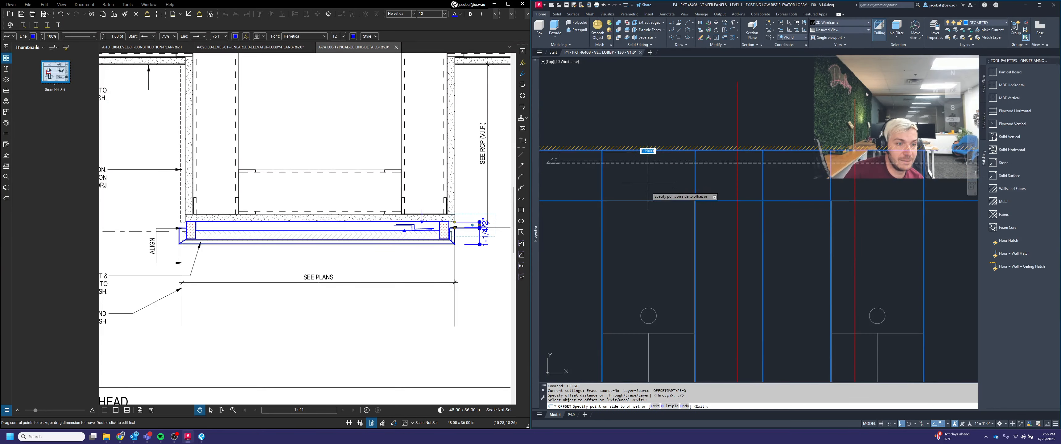
{"action": "left_click", "coordinate": [647, 195]}
{"action": "scroll", "coordinate": [700, 172], "scroll_direction": "down", "scroll_amount": 4}
{"action": "scroll", "coordinate": [645, 166], "scroll_direction": "up", "scroll_amount": 4}
{"action": "key", "text": "Escape"}
Step: Trim the offset line and dashed veneer lines back to the portal edges along the main elevation's top
{"action": "scroll", "coordinate": [641, 168], "scroll_direction": "up", "scroll_amount": 3}
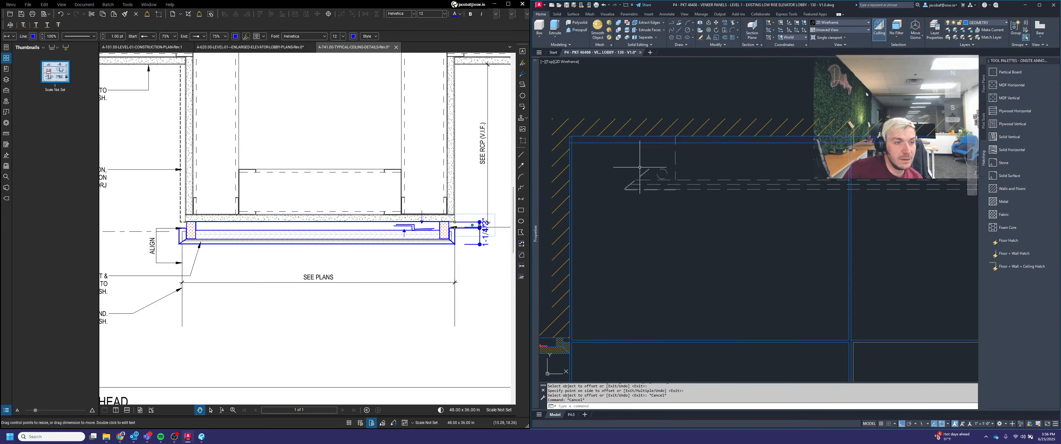
{"action": "key", "text": "Escape"}
{"action": "key", "text": "Escape"}
{"action": "key", "text": "Escape"}
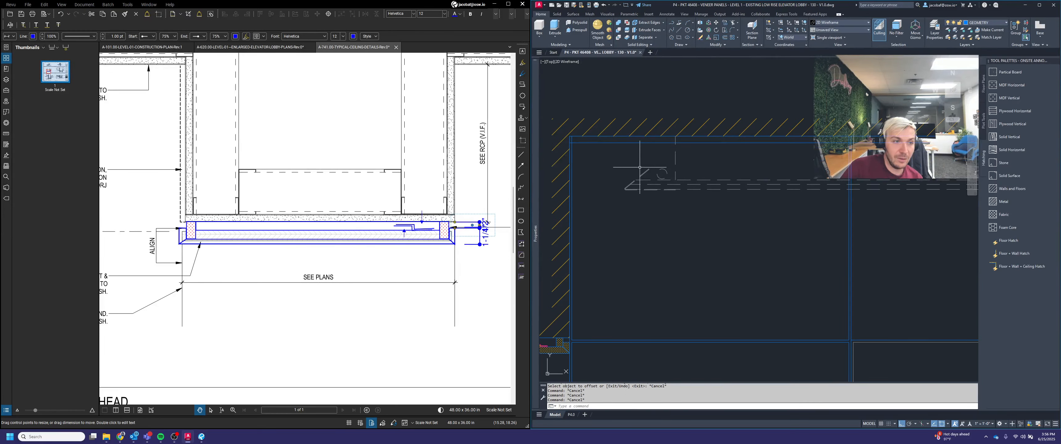
{"action": "type", "text": "tr"}
{"action": "key", "text": "Return"}
{"action": "scroll", "coordinate": [560, 132], "scroll_direction": "up", "scroll_amount": 3}
{"action": "left_click", "coordinate": [574, 139]}
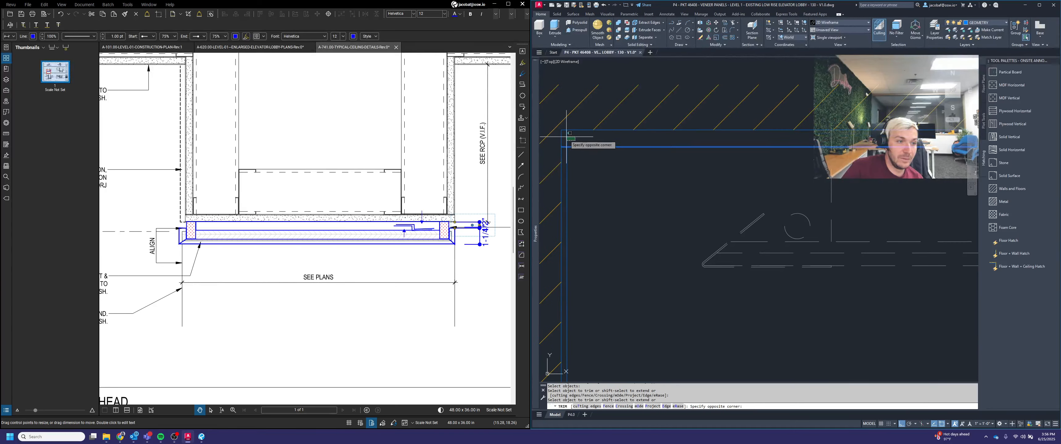
{"action": "left_click", "coordinate": [566, 136]}
{"action": "scroll", "coordinate": [566, 139], "scroll_direction": "down", "scroll_amount": 4}
{"action": "scroll", "coordinate": [872, 143], "scroll_direction": "up", "scroll_amount": 4}
{"action": "left_click", "coordinate": [858, 140]}
{"action": "left_click", "coordinate": [741, 137]}
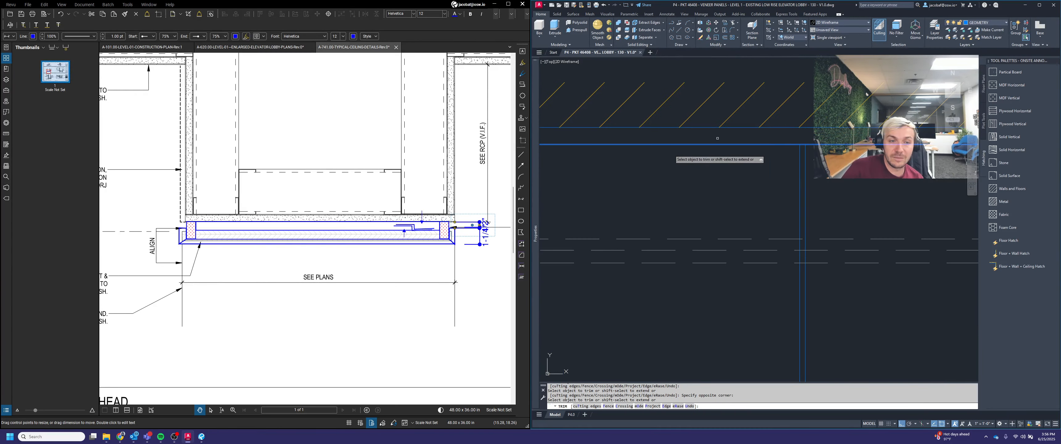
{"action": "scroll", "coordinate": [718, 138], "scroll_direction": "down", "scroll_amount": 6}
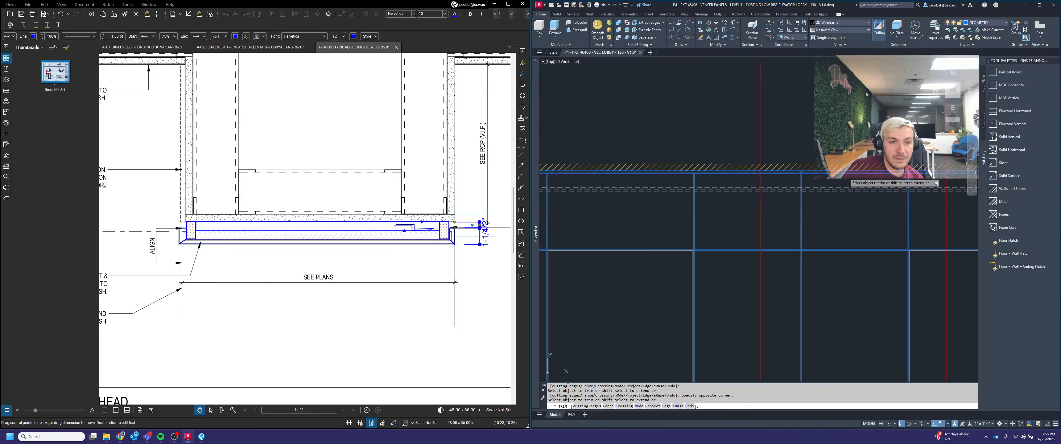
{"action": "scroll", "coordinate": [846, 174], "scroll_direction": "up", "scroll_amount": 1}
{"action": "scroll", "coordinate": [786, 186], "scroll_direction": "up", "scroll_amount": 3}
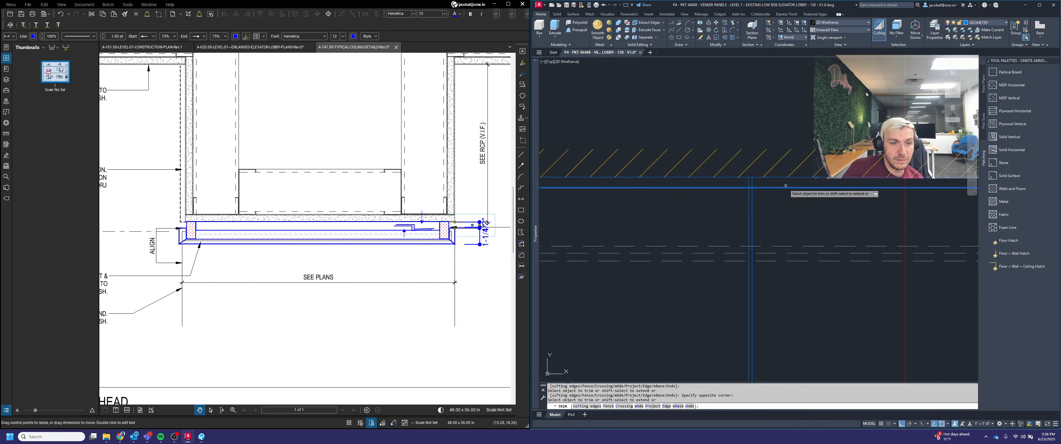
{"action": "scroll", "coordinate": [766, 184], "scroll_direction": "down", "scroll_amount": 3}
{"action": "scroll", "coordinate": [741, 181], "scroll_direction": "up", "scroll_amount": 3}
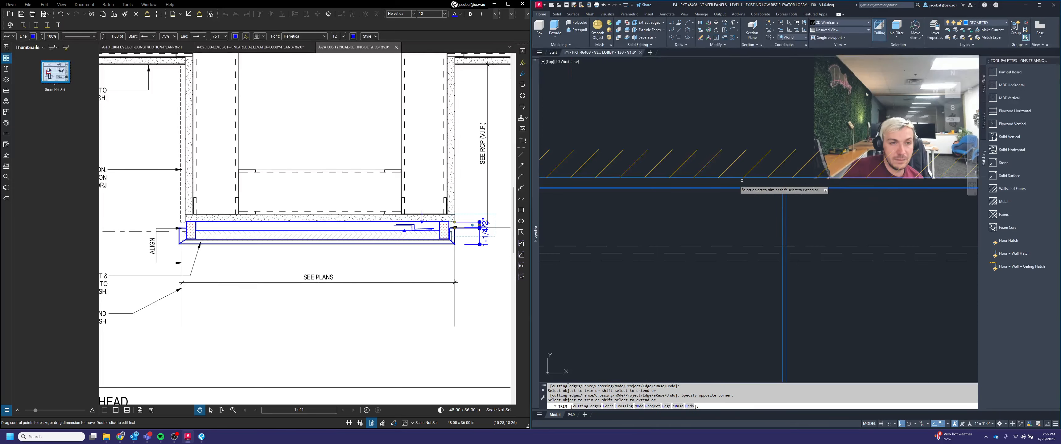
{"action": "scroll", "coordinate": [741, 180], "scroll_direction": "down", "scroll_amount": 4}
{"action": "scroll", "coordinate": [849, 184], "scroll_direction": "up", "scroll_amount": 5}
{"action": "left_click", "coordinate": [826, 176]}
{"action": "left_click", "coordinate": [795, 178]}
{"action": "scroll", "coordinate": [780, 181], "scroll_direction": "down", "scroll_amount": 4}
{"action": "scroll", "coordinate": [841, 184], "scroll_direction": "up", "scroll_amount": 4}
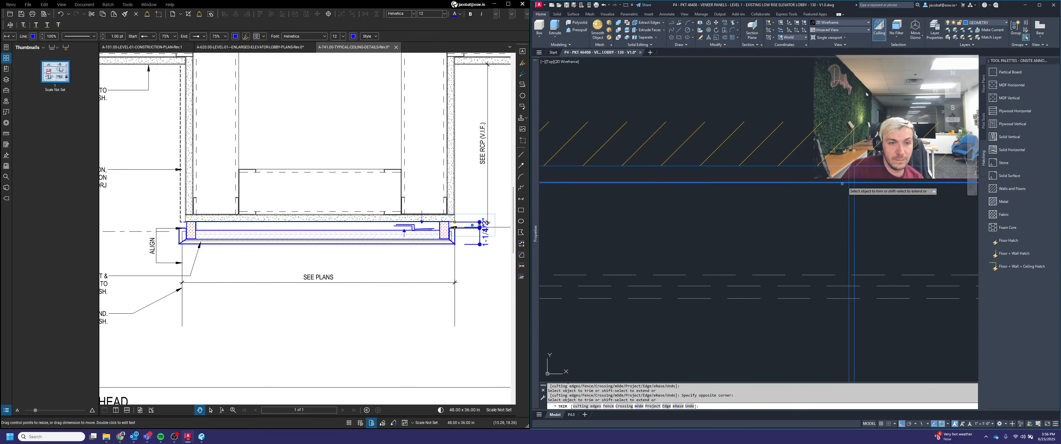
{"action": "left_click", "coordinate": [854, 176]}
{"action": "left_click", "coordinate": [849, 175]}
{"action": "left_click", "coordinate": [830, 177]}
{"action": "left_click", "coordinate": [799, 178]}
{"action": "scroll", "coordinate": [757, 192], "scroll_direction": "down", "scroll_amount": 4}
{"action": "middle_click_drag", "start_coordinate": [897, 190], "coordinate": [744, 201]}
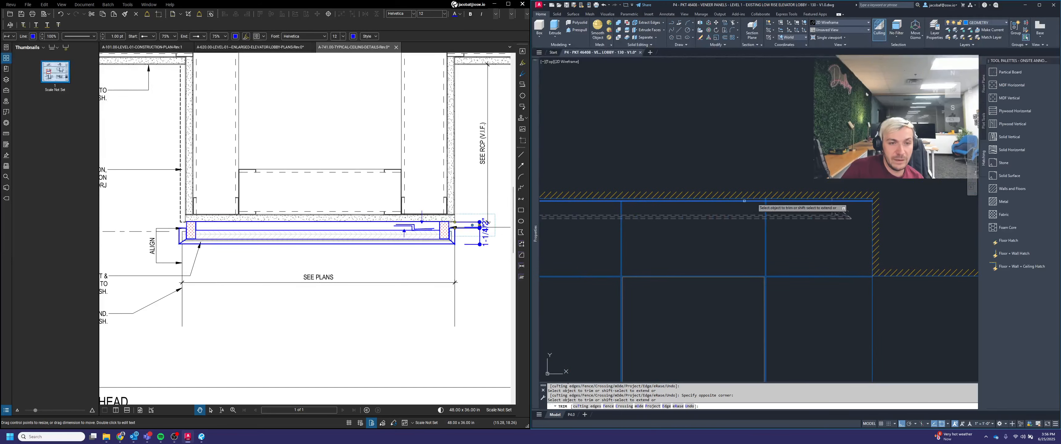
{"action": "scroll", "coordinate": [758, 200], "scroll_direction": "up", "scroll_amount": 4}
{"action": "left_click", "coordinate": [803, 199]}
{"action": "left_click", "coordinate": [793, 199]}
{"action": "left_click", "coordinate": [757, 200]}
{"action": "scroll", "coordinate": [728, 199], "scroll_direction": "down", "scroll_amount": 4}
{"action": "scroll", "coordinate": [826, 201], "scroll_direction": "up", "scroll_amount": 2}
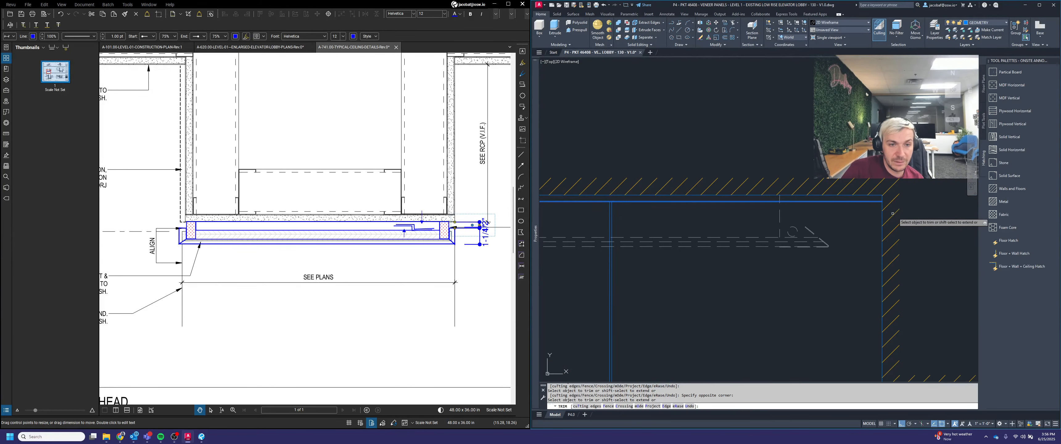
{"action": "key", "text": "Return"}
Step: Offset the line beneath the side portal's top veneer hatch 0.75 downward
{"action": "scroll", "coordinate": [804, 189], "scroll_direction": "down", "scroll_amount": 5}
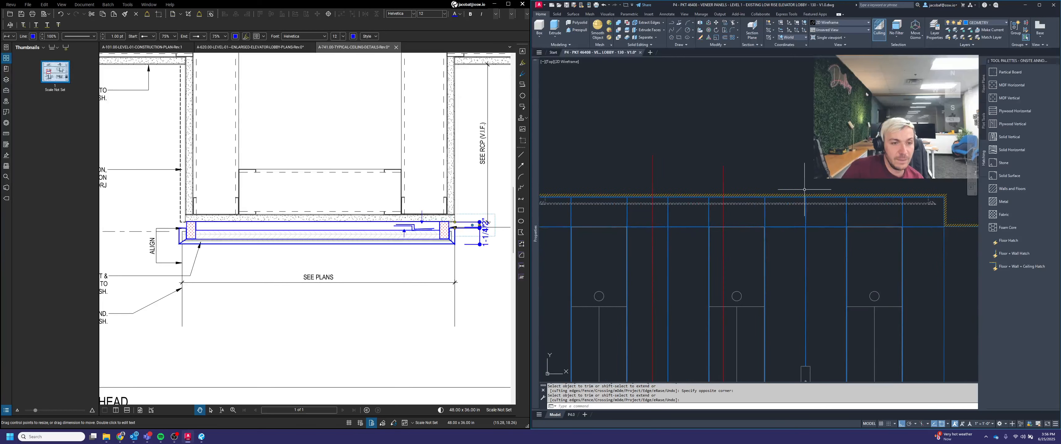
{"action": "scroll", "coordinate": [805, 190], "scroll_direction": "down", "scroll_amount": 4}
{"action": "middle_click_drag", "start_coordinate": [815, 192], "coordinate": [543, 195]}
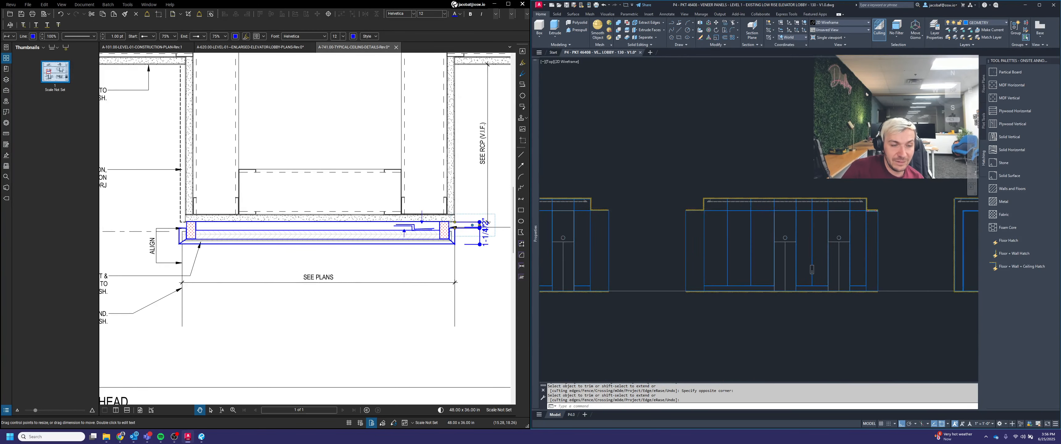
{"action": "scroll", "coordinate": [726, 199], "scroll_direction": "up", "scroll_amount": 4}
{"action": "key", "text": "Return"}
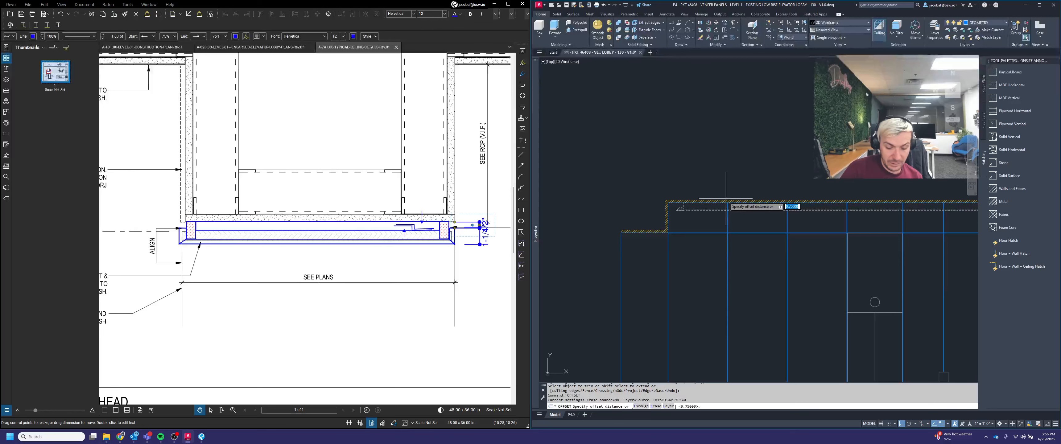
{"action": "type", "text": ".75"}
{"action": "key", "text": "Return"}
{"action": "scroll", "coordinate": [726, 198], "scroll_direction": "up", "scroll_amount": 3}
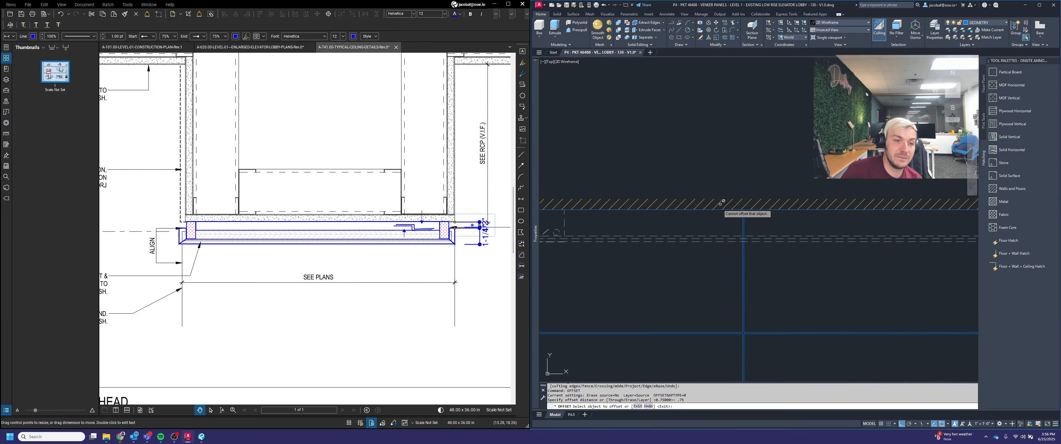
{"action": "left_click", "coordinate": [715, 209]}
{"action": "left_click", "coordinate": [720, 272]}
{"action": "key", "text": "Escape"}
Step: Trim the offset line and dashed veneer lines back to the portal edges along the side portal's top
{"action": "scroll", "coordinate": [741, 270], "scroll_direction": "down", "scroll_amount": 3}
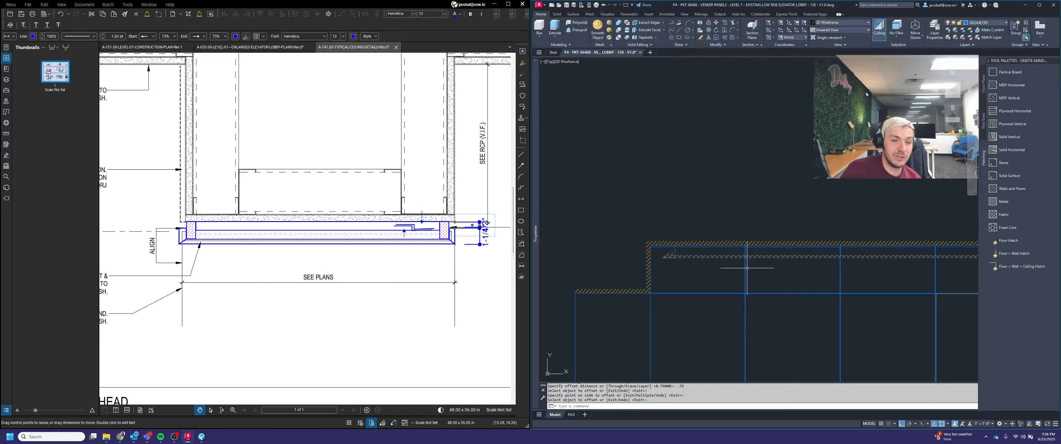
{"action": "key", "text": "Return"}
{"action": "scroll", "coordinate": [677, 246], "scroll_direction": "up", "scroll_amount": 5}
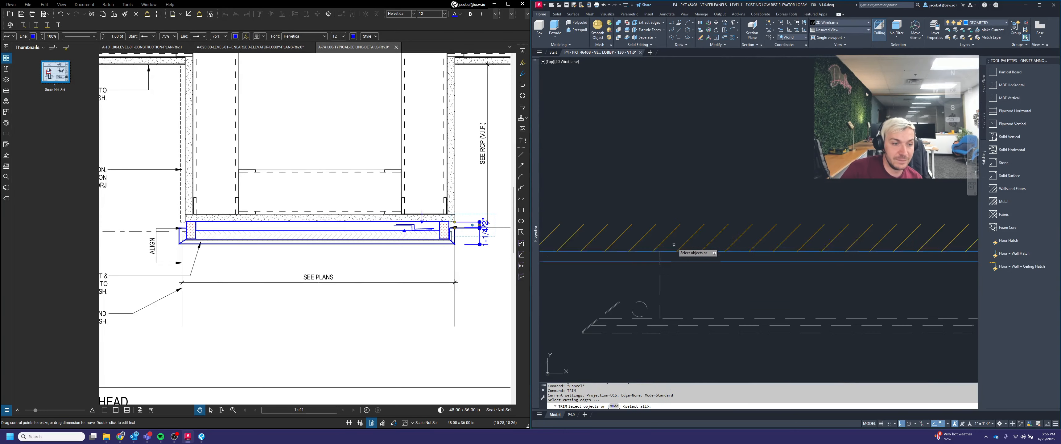
{"action": "left_click", "coordinate": [716, 264]}
{"action": "left_click", "coordinate": [713, 258]}
{"action": "scroll", "coordinate": [713, 259], "scroll_direction": "down", "scroll_amount": 4}
{"action": "key", "text": "Return"}
{"action": "scroll", "coordinate": [809, 256], "scroll_direction": "up", "scroll_amount": 5}
{"action": "left_click", "coordinate": [765, 248]}
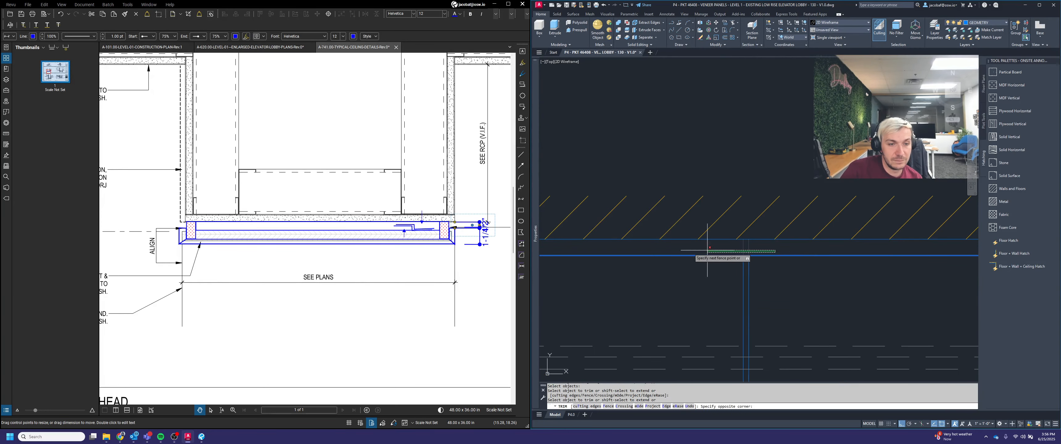
{"action": "left_click", "coordinate": [706, 250]}
{"action": "scroll", "coordinate": [687, 253], "scroll_direction": "down", "scroll_amount": 6}
{"action": "scroll", "coordinate": [945, 253], "scroll_direction": "up", "scroll_amount": 8}
{"action": "left_click", "coordinate": [935, 248]}
{"action": "scroll", "coordinate": [679, 256], "scroll_direction": "down", "scroll_amount": 6}
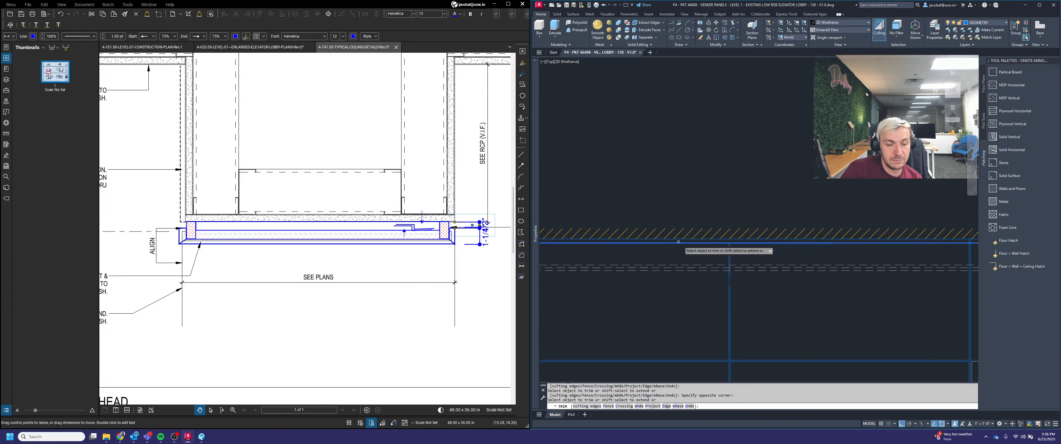
{"action": "left_click", "coordinate": [689, 255]}
{"action": "scroll", "coordinate": [687, 255], "scroll_direction": "down", "scroll_amount": 6}
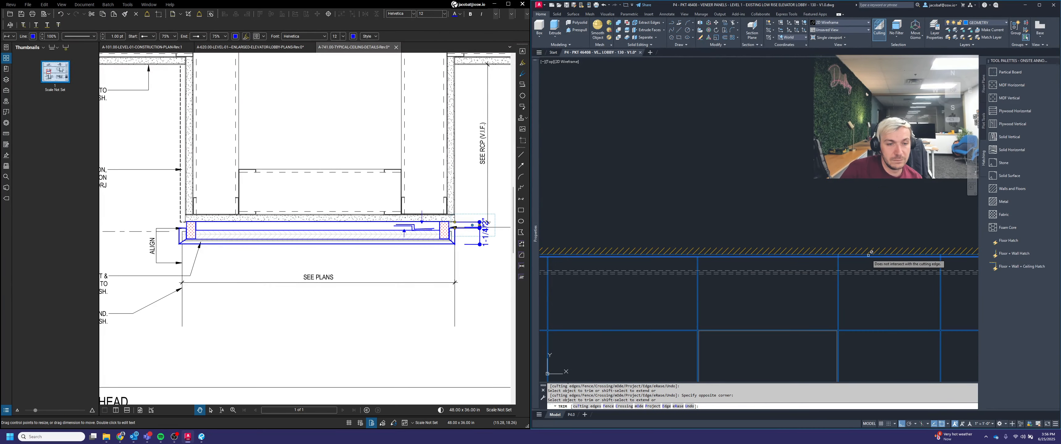
{"action": "scroll", "coordinate": [872, 254], "scroll_direction": "up", "scroll_amount": 6}
{"action": "left_click", "coordinate": [757, 248]}
{"action": "left_click", "coordinate": [694, 247]}
{"action": "scroll", "coordinate": [691, 248], "scroll_direction": "down", "scroll_amount": 5}
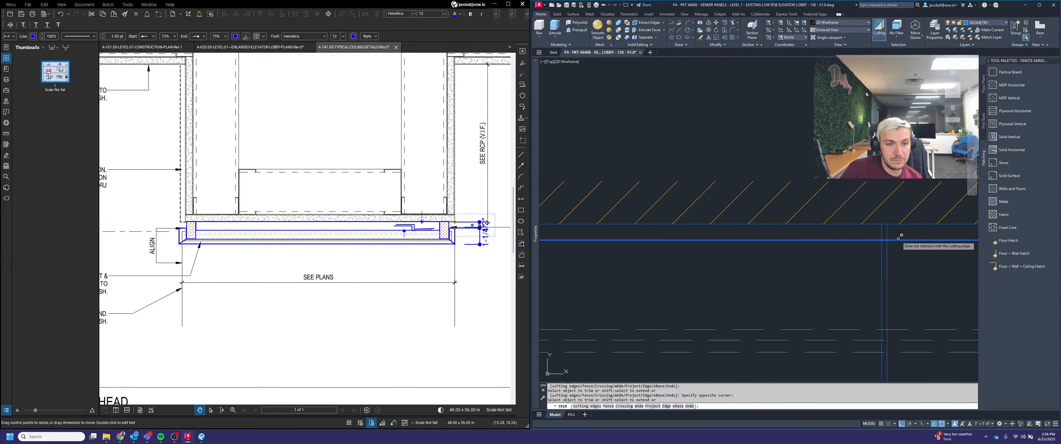
{"action": "scroll", "coordinate": [914, 251], "scroll_direction": "up", "scroll_amount": 6}
{"action": "left_click", "coordinate": [747, 227]}
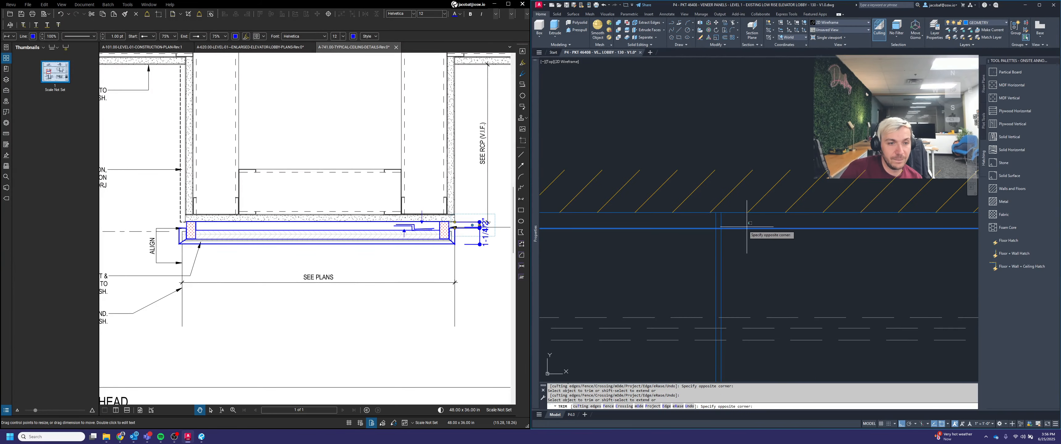
{"action": "left_click", "coordinate": [669, 219]}
{"action": "scroll", "coordinate": [681, 227], "scroll_direction": "down", "scroll_amount": 6}
{"action": "scroll", "coordinate": [896, 224], "scroll_direction": "up", "scroll_amount": 6}
{"action": "left_click", "coordinate": [947, 237]}
{"action": "left_click", "coordinate": [868, 228]}
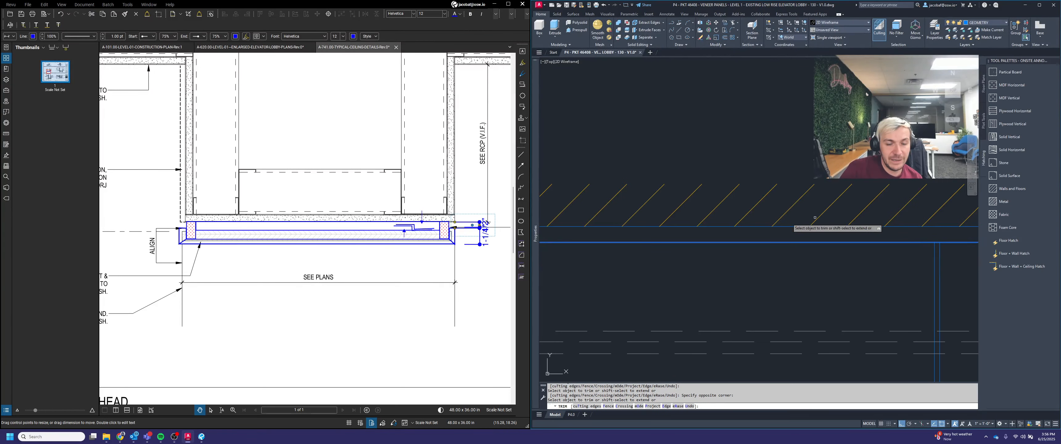
{"action": "scroll", "coordinate": [782, 223], "scroll_direction": "down", "scroll_amount": 6}
{"action": "scroll", "coordinate": [872, 228], "scroll_direction": "up", "scroll_amount": 5}
{"action": "scroll", "coordinate": [935, 227], "scroll_direction": "up", "scroll_amount": 3}
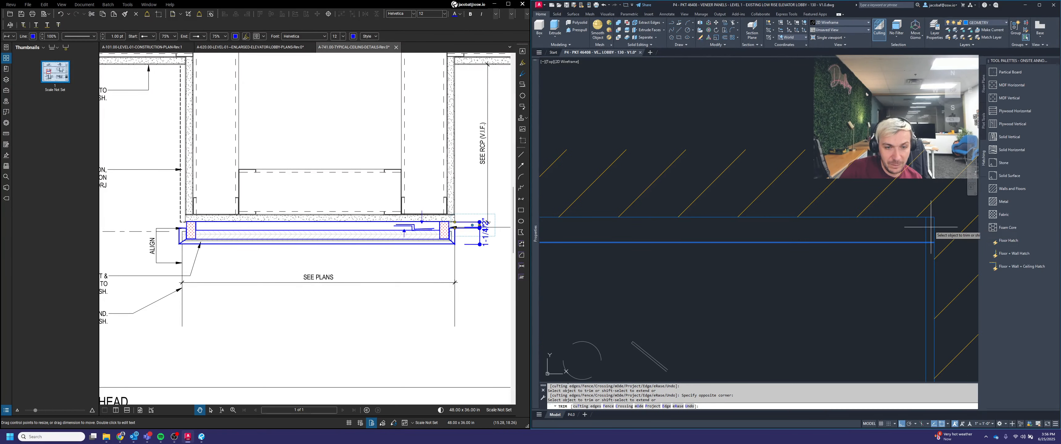
{"action": "key", "text": "Escape"}
{"action": "scroll", "coordinate": [885, 218], "scroll_direction": "down", "scroll_amount": 4}
{"action": "scroll", "coordinate": [881, 215], "scroll_direction": "down", "scroll_amount": 3}
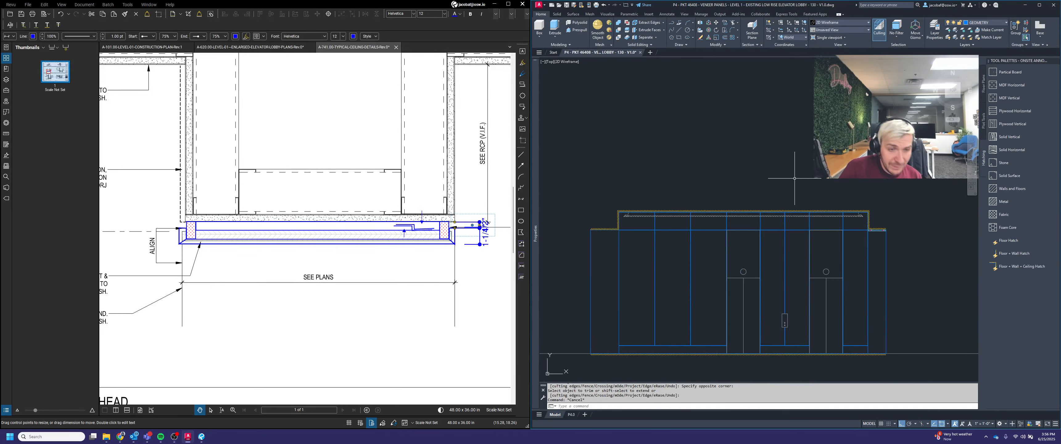
{"action": "scroll", "coordinate": [782, 173], "scroll_direction": "down", "scroll_amount": 2}
{"action": "scroll", "coordinate": [769, 184], "scroll_direction": "down", "scroll_amount": 1}
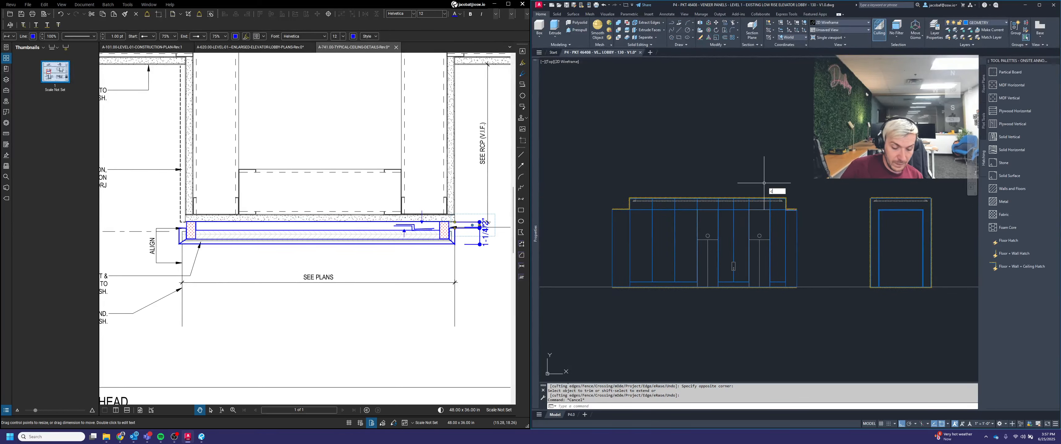
{"action": "key", "text": "Return"}
{"action": "scroll", "coordinate": [743, 237], "scroll_direction": "down", "scroll_amount": 10}
{"action": "scroll", "coordinate": [803, 210], "scroll_direction": "up", "scroll_amount": 6}
{"action": "key", "text": "Escape"}
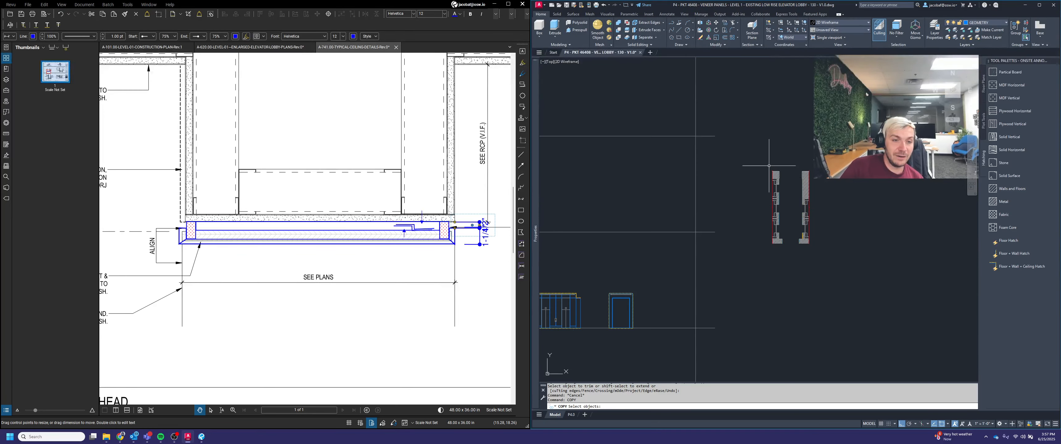
{"action": "left_click", "coordinate": [756, 141]}
{"action": "left_click", "coordinate": [872, 274]}
{"action": "key", "text": "Delete"}
{"action": "middle_click_drag", "start_coordinate": [628, 296], "coordinate": [803, 269]}
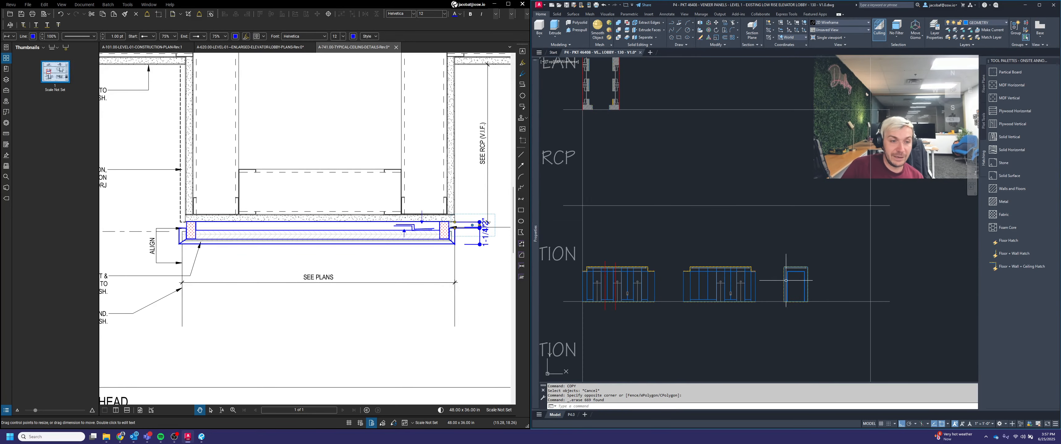
{"action": "key", "text": "Escape"}
{"action": "key", "text": "Escape"}
Step: Copy the side portal elevation down to the Section row of the sheet
{"action": "type", "text": "cop"}
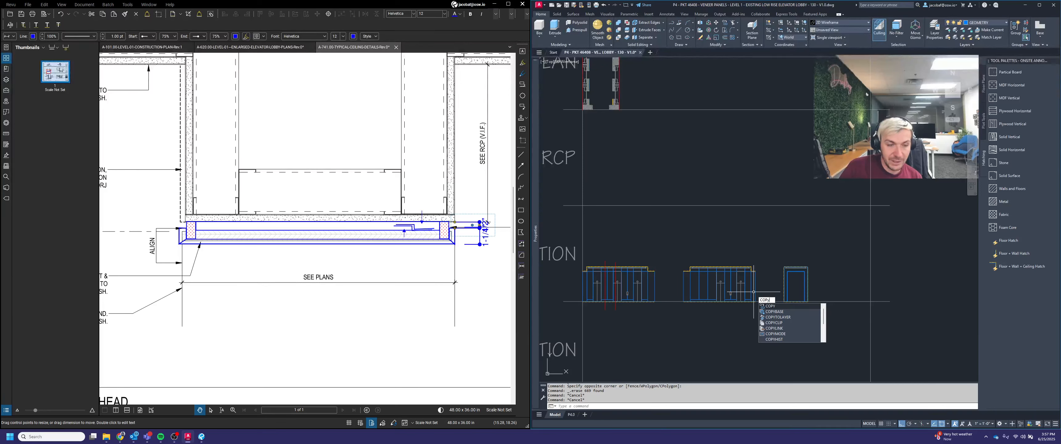
{"action": "key", "text": "Return"}
{"action": "left_click", "coordinate": [674, 247]}
{"action": "left_click", "coordinate": [763, 329]}
{"action": "scroll", "coordinate": [762, 329], "scroll_direction": "down", "scroll_amount": 4}
{"action": "key", "text": "Return"}
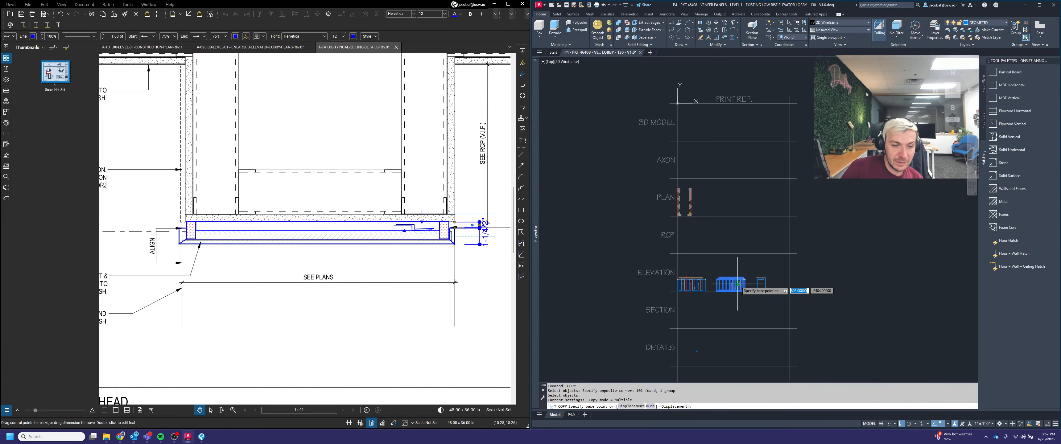
{"action": "left_click", "coordinate": [739, 283]}
{"action": "key", "text": "F8"}
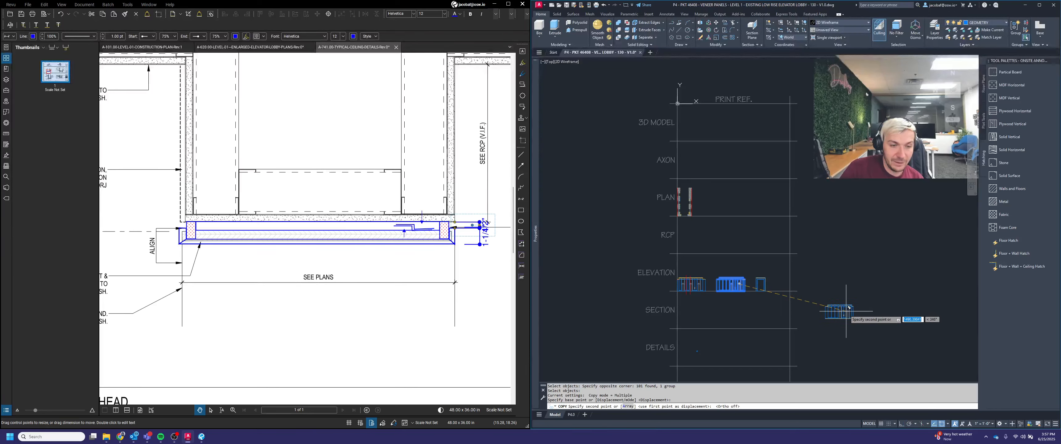
{"action": "key", "text": "Escape"}
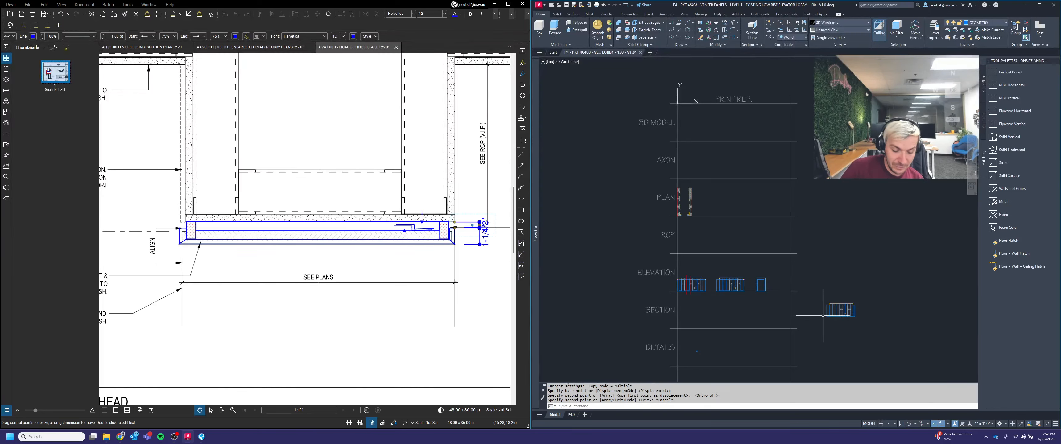
Step: Move the copied side portal elevation into position on the Section row
{"action": "type", "text": "m"}
{"action": "key", "text": "Return"}
{"action": "left_click", "coordinate": [881, 332]}
{"action": "left_click", "coordinate": [784, 254]}
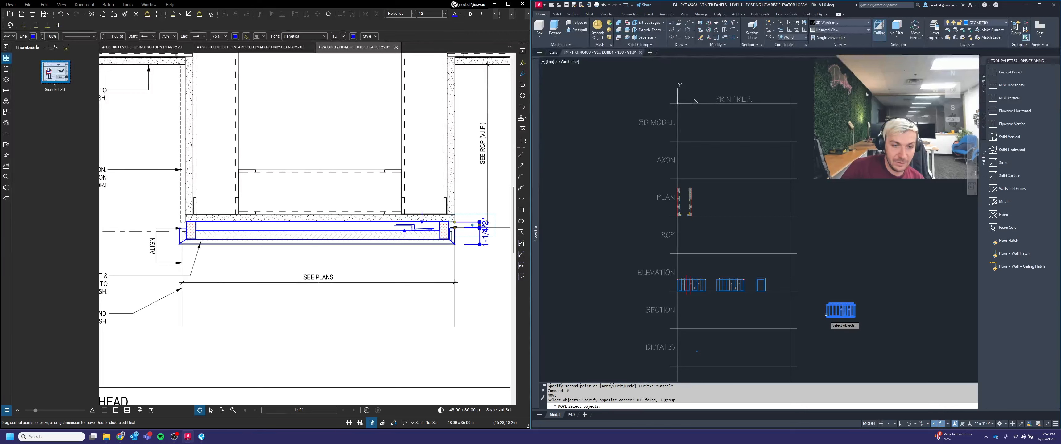
{"action": "scroll", "coordinate": [826, 320], "scroll_direction": "up", "scroll_amount": 3}
{"action": "key", "text": "Return"}
{"action": "scroll", "coordinate": [848, 225], "scroll_direction": "up", "scroll_amount": 3}
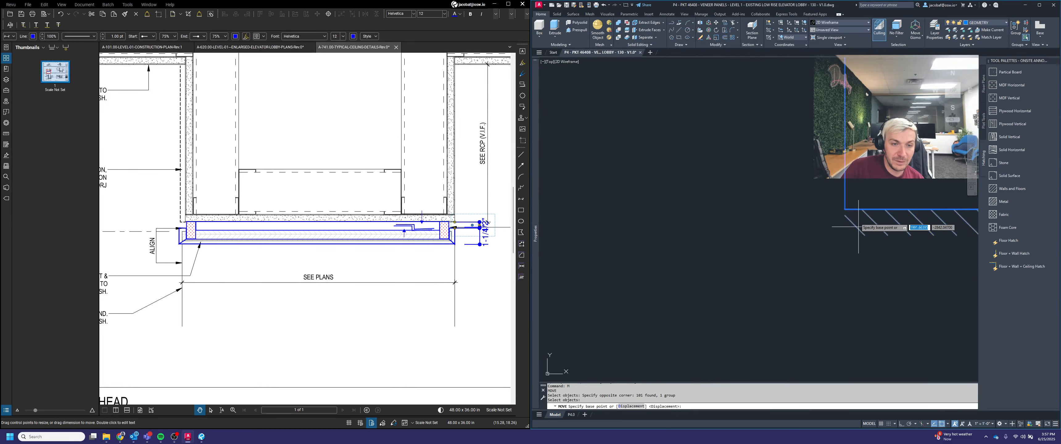
{"action": "left_click", "coordinate": [861, 209]}
{"action": "scroll", "coordinate": [865, 204], "scroll_direction": "down", "scroll_amount": 4}
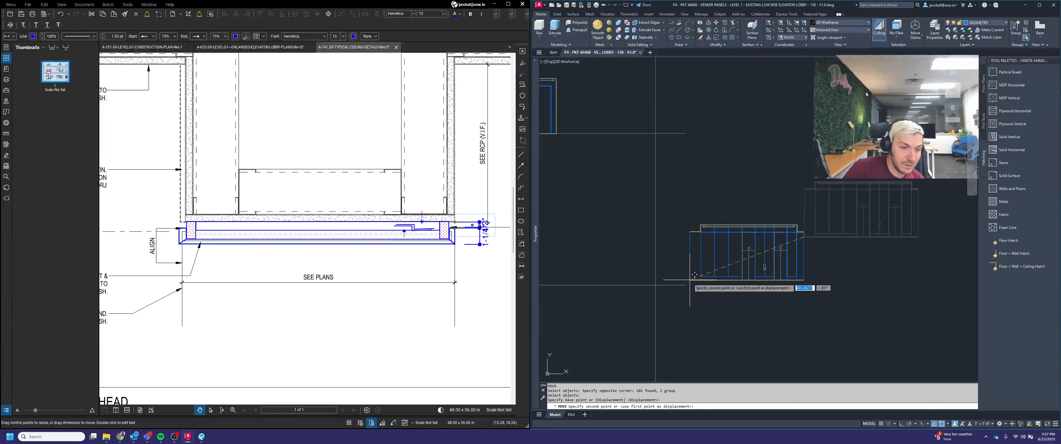
{"action": "left_click", "coordinate": [686, 284]}
{"action": "middle_click_drag", "start_coordinate": [727, 307], "coordinate": [890, 319]}
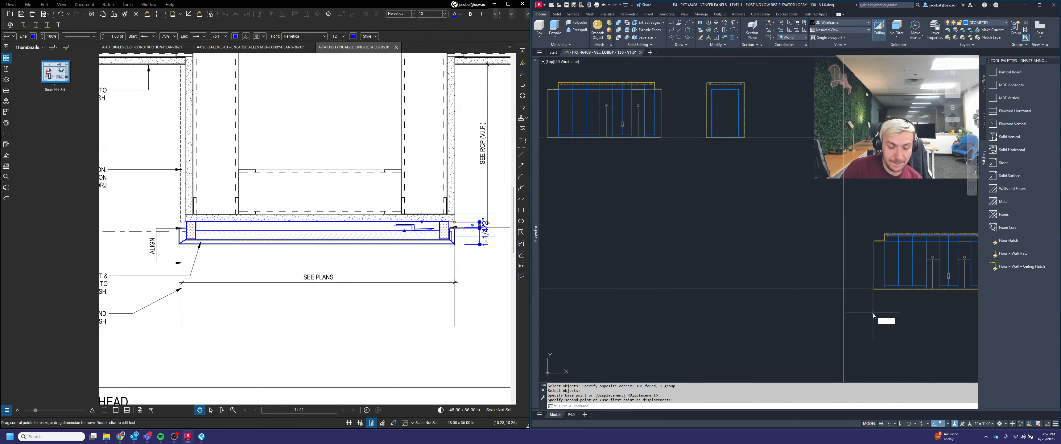
{"action": "type", "text": "l"}
{"action": "key", "text": "Return"}
{"action": "scroll", "coordinate": [879, 267], "scroll_direction": "down", "scroll_amount": 3}
{"action": "key", "text": "Escape"}
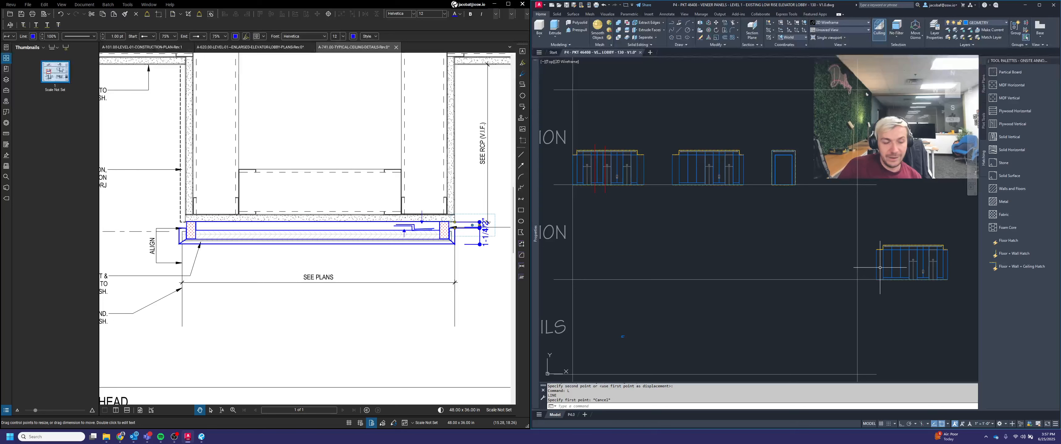
Step: Draw a horizontal guide line extending leftward from the copied elevation across the Section row
{"action": "type", "text": "l"}
{"action": "key", "text": "Return"}
{"action": "scroll", "coordinate": [879, 267], "scroll_direction": "up", "scroll_amount": 8}
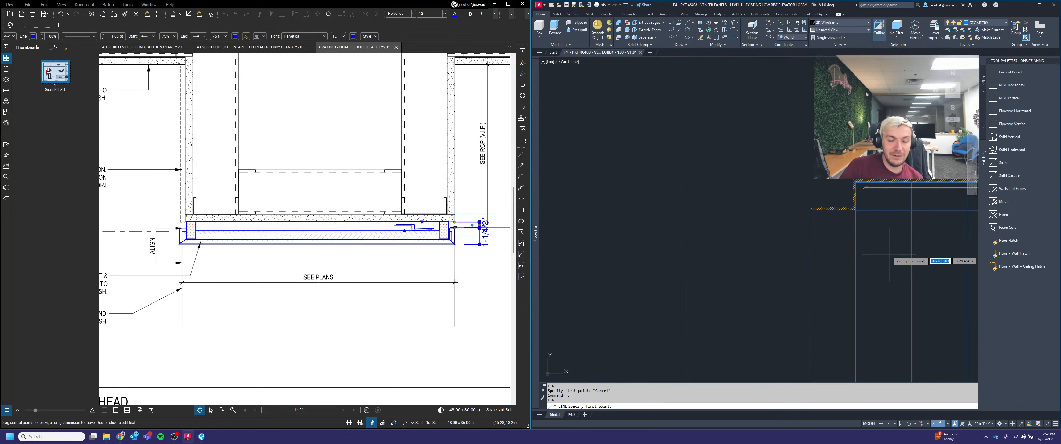
{"action": "left_click", "coordinate": [753, 223]}
{"action": "scroll", "coordinate": [817, 237], "scroll_direction": "down", "scroll_amount": 6}
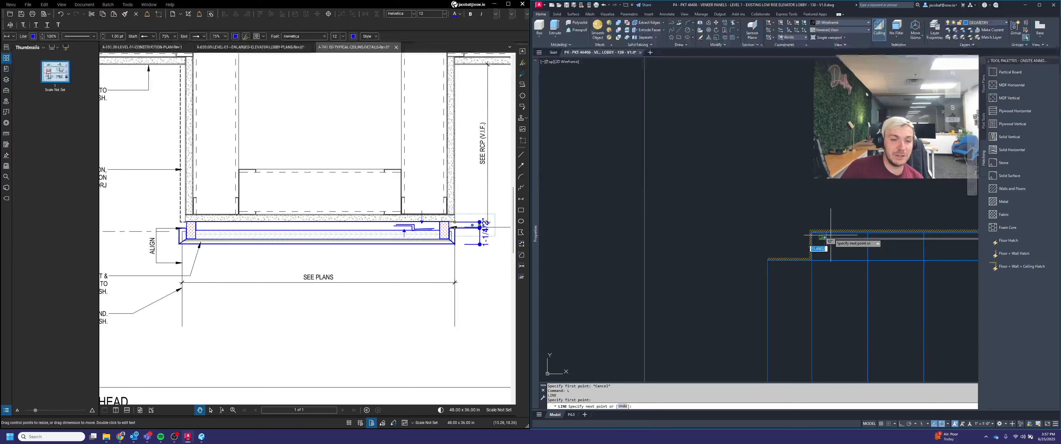
{"action": "middle_click_drag", "start_coordinate": [709, 244], "coordinate": [832, 258]}
{"action": "key", "text": "F8"}
{"action": "key", "text": "Return"}
{"action": "scroll", "coordinate": [656, 260], "scroll_direction": "down", "scroll_amount": 3}
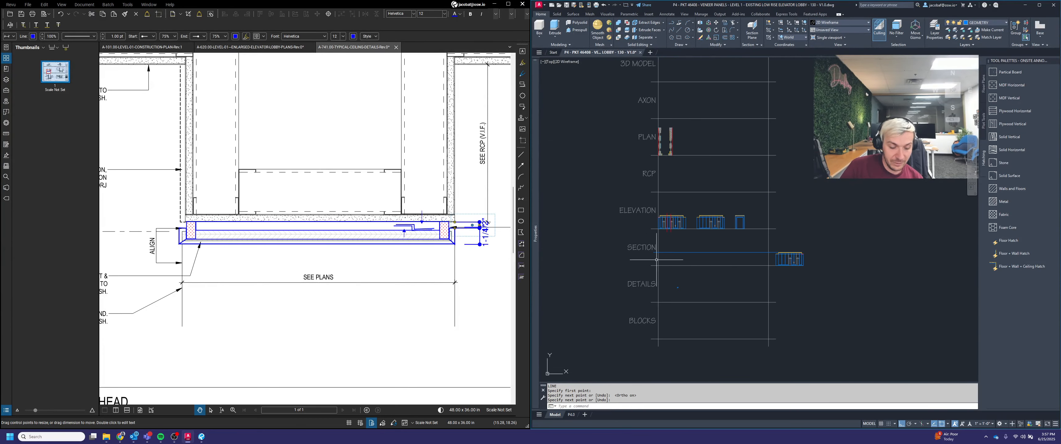
Step: Copy the horizontal guide line to several heights aligned with edges of the copied elevation
{"action": "type", "text": "co"}
{"action": "key", "text": "Return"}
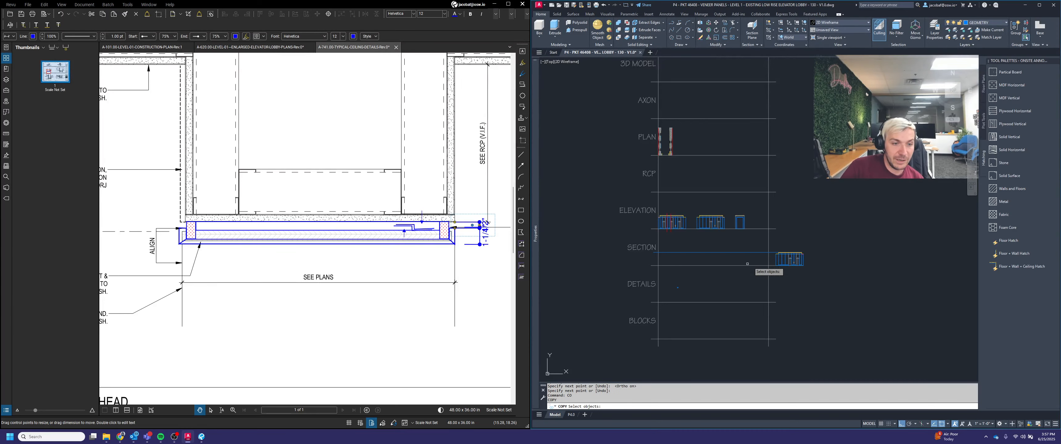
{"action": "scroll", "coordinate": [753, 251], "scroll_direction": "up", "scroll_amount": 3}
{"action": "left_click", "coordinate": [756, 261]}
{"action": "left_click", "coordinate": [750, 231]}
{"action": "scroll", "coordinate": [749, 231], "scroll_direction": "up", "scroll_amount": 6}
{"action": "key", "text": "Return"}
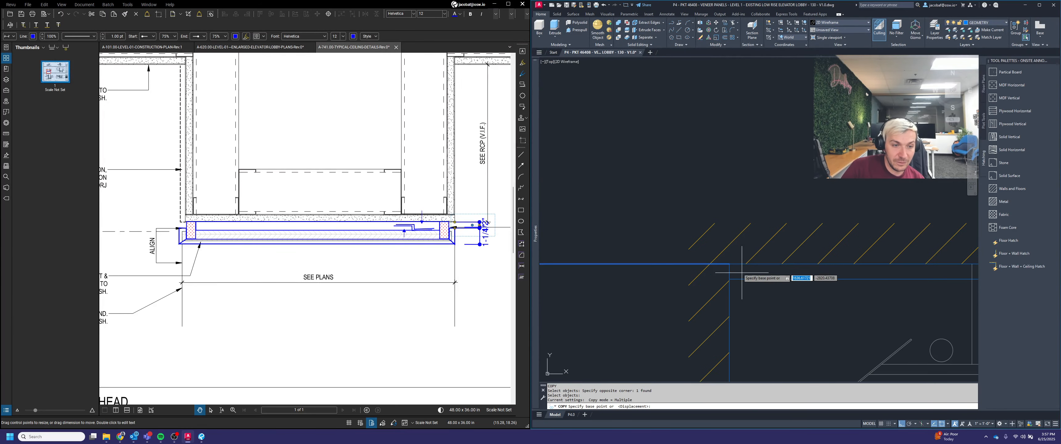
{"action": "left_click", "coordinate": [733, 264]}
{"action": "left_click", "coordinate": [735, 280]}
{"action": "scroll", "coordinate": [781, 265], "scroll_direction": "up", "scroll_amount": 4}
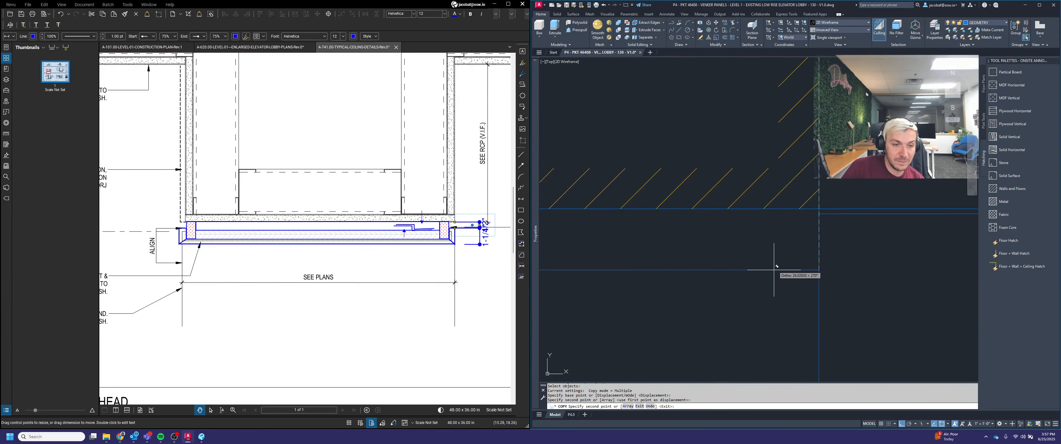
{"action": "left_click", "coordinate": [832, 213]}
{"action": "left_click", "coordinate": [830, 226]}
{"action": "scroll", "coordinate": [842, 196], "scroll_direction": "down", "scroll_amount": 10}
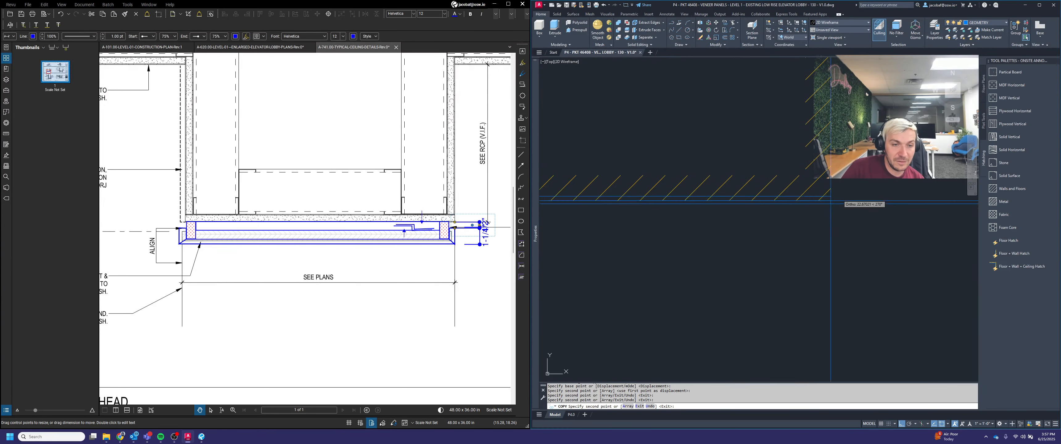
{"action": "scroll", "coordinate": [849, 194], "scroll_direction": "up", "scroll_amount": 6}
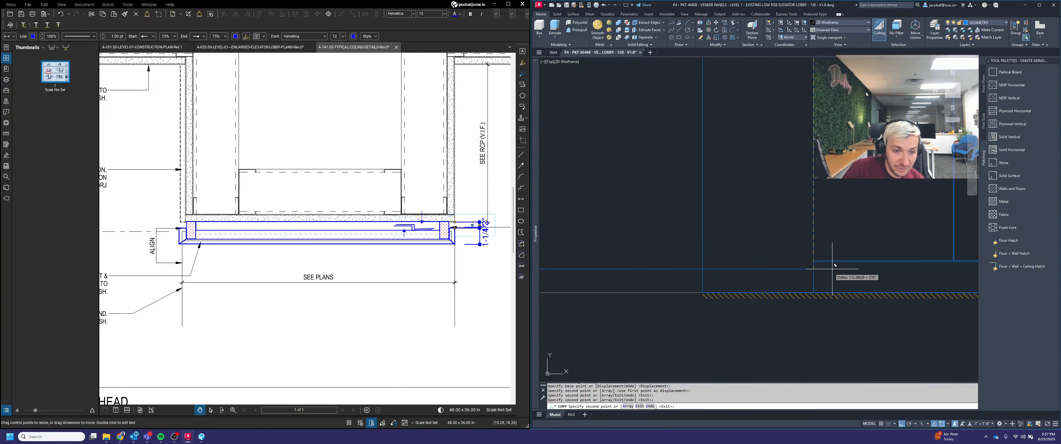
{"action": "left_click", "coordinate": [793, 237]}
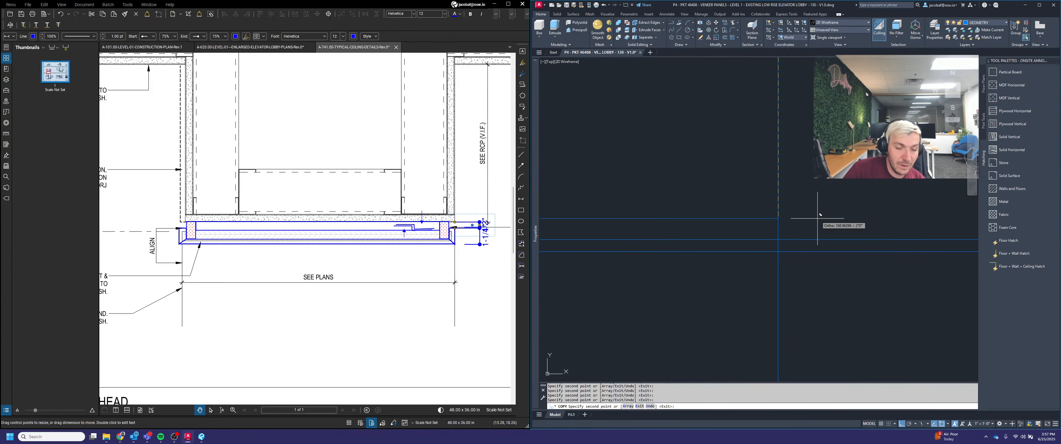
{"action": "scroll", "coordinate": [813, 263], "scroll_direction": "up", "scroll_amount": 3}
{"action": "key", "text": "Escape"}
{"action": "scroll", "coordinate": [856, 274], "scroll_direction": "down", "scroll_amount": 5}
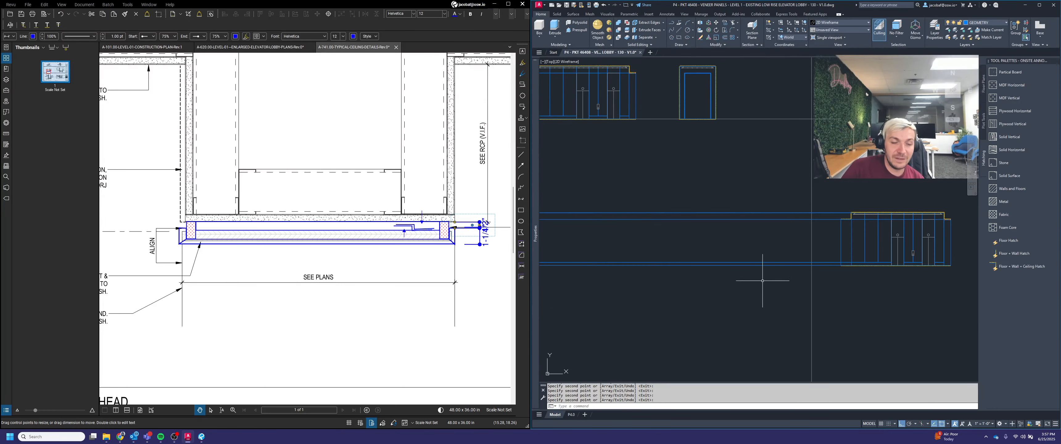
{"action": "middle_click_drag", "start_coordinate": [760, 268], "coordinate": [812, 275]}
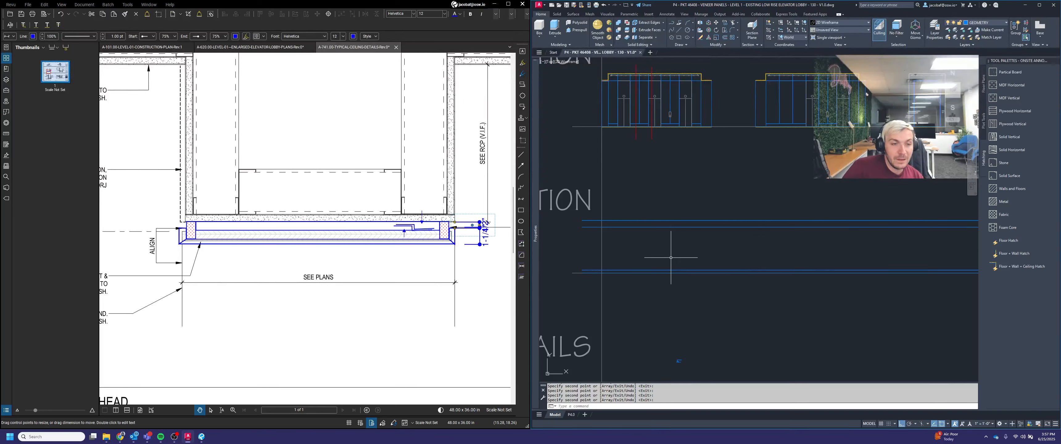
{"action": "scroll", "coordinate": [681, 253], "scroll_direction": "down", "scroll_amount": 2}
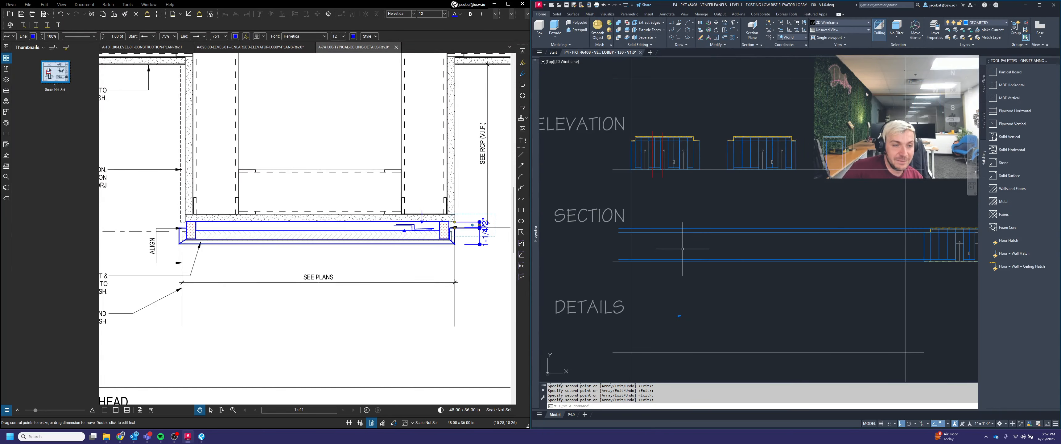
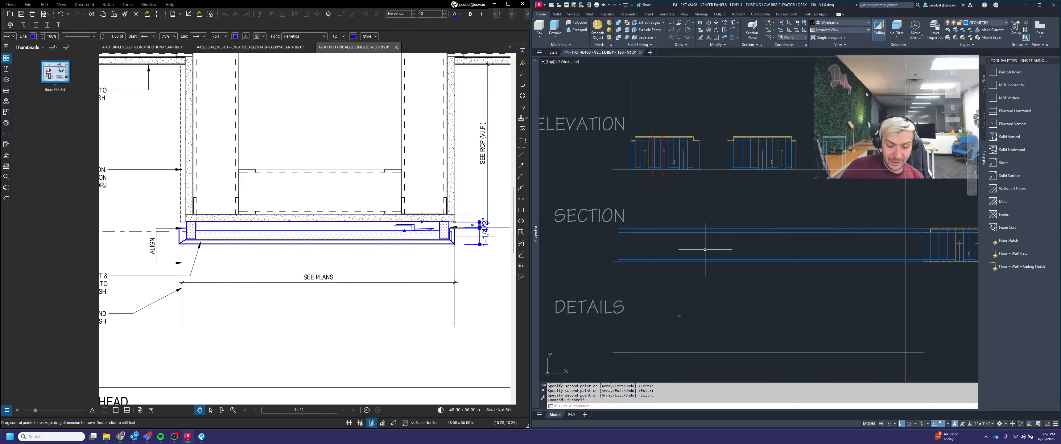
{"action": "type", "text": "L"}
{"action": "key", "text": "Return"}
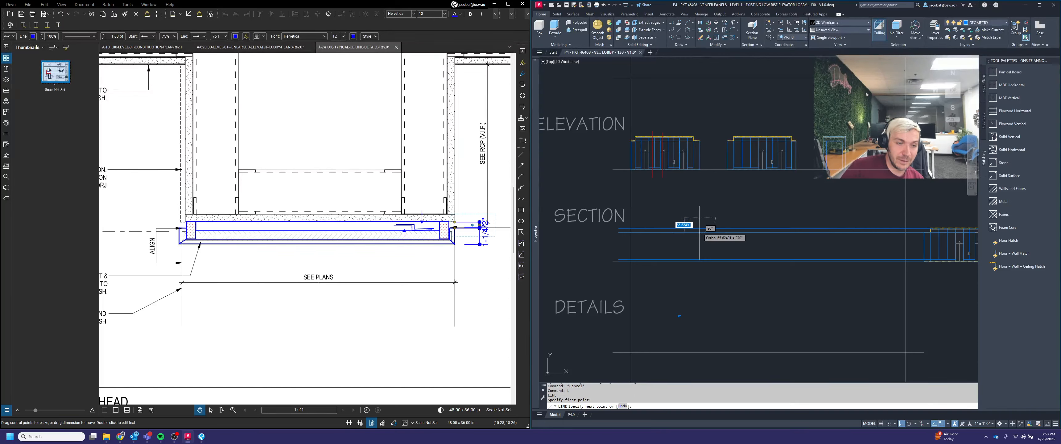
{"action": "left_click", "coordinate": [699, 272]}
{"action": "key", "text": "Escape"}
Step: Offset a vertical line of the copied elevation 1 unit to the right in the Section row
{"action": "scroll", "coordinate": [741, 256], "scroll_direction": "up", "scroll_amount": 3}
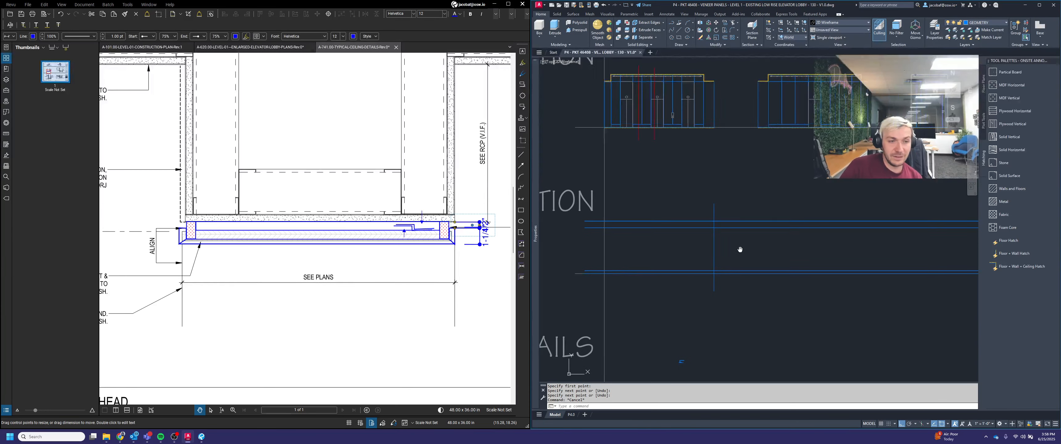
{"action": "scroll", "coordinate": [744, 245], "scroll_direction": "up", "scroll_amount": 3}
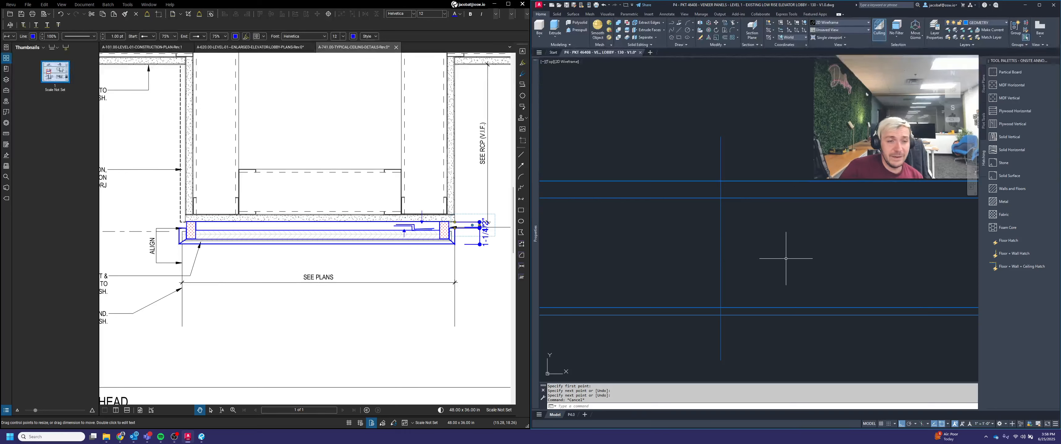
{"action": "middle_click_drag", "start_coordinate": [785, 257], "coordinate": [773, 262]}
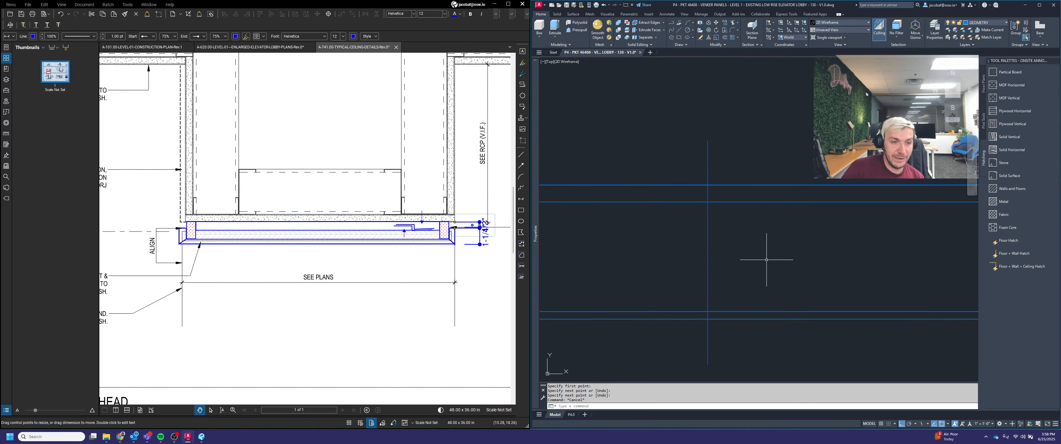
{"action": "scroll", "coordinate": [766, 260], "scroll_direction": "down", "scroll_amount": 2}
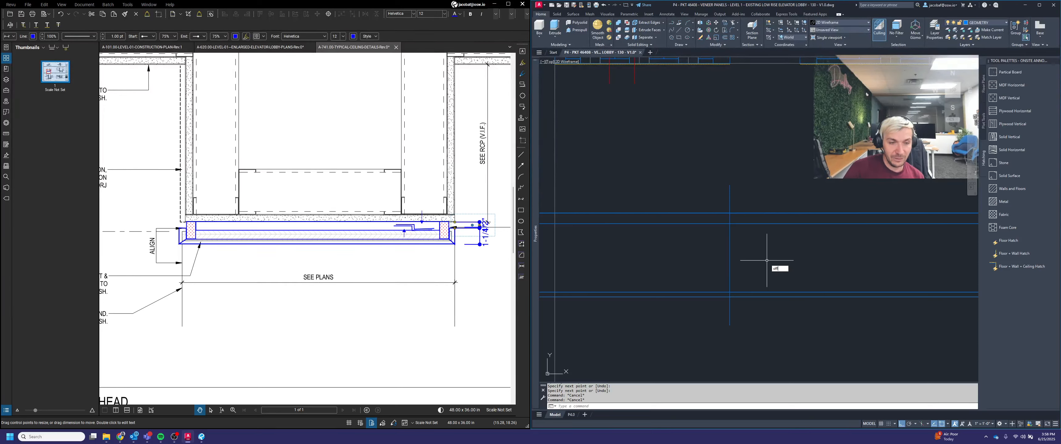
{"action": "key", "text": "Return"}
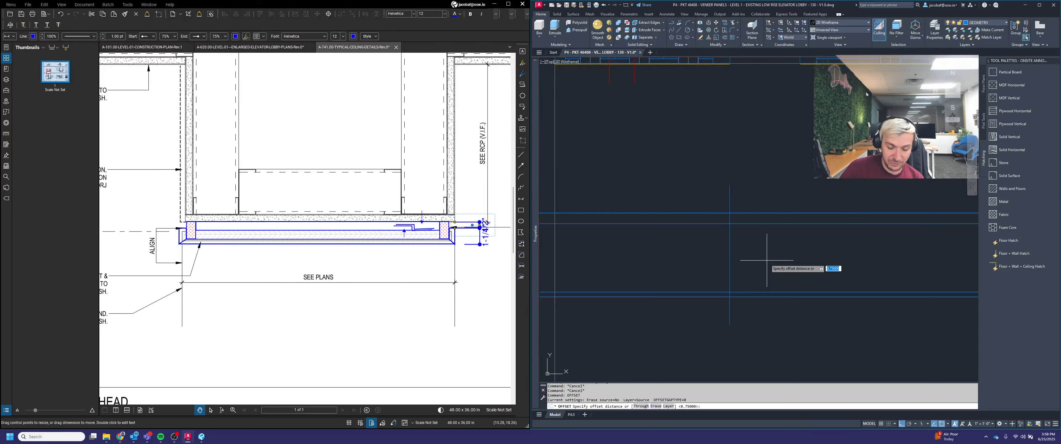
{"action": "key", "text": "Return"}
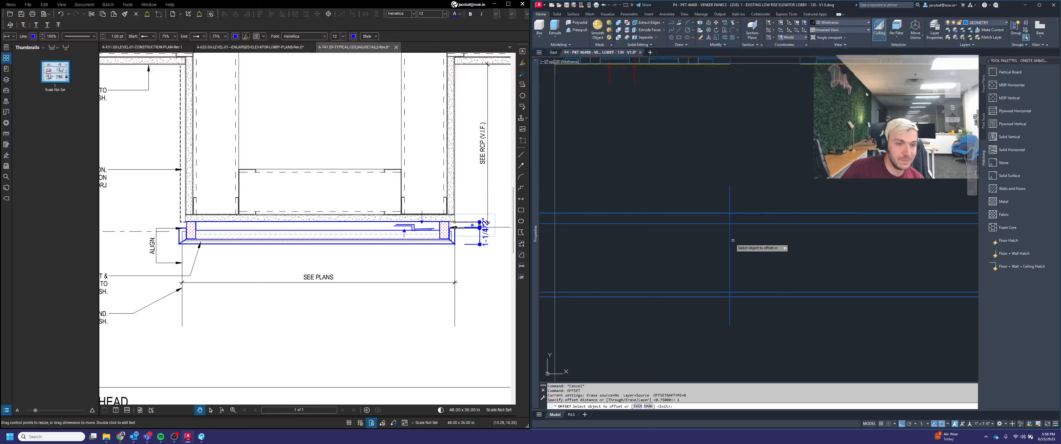
{"action": "left_click", "coordinate": [729, 245]}
{"action": "left_click", "coordinate": [815, 252]}
{"action": "key", "text": "Return"}
Step: Offset another vertical line 0.75 units to the right to set the section's thickness
{"action": "scroll", "coordinate": [738, 252], "scroll_direction": "up", "scroll_amount": 7}
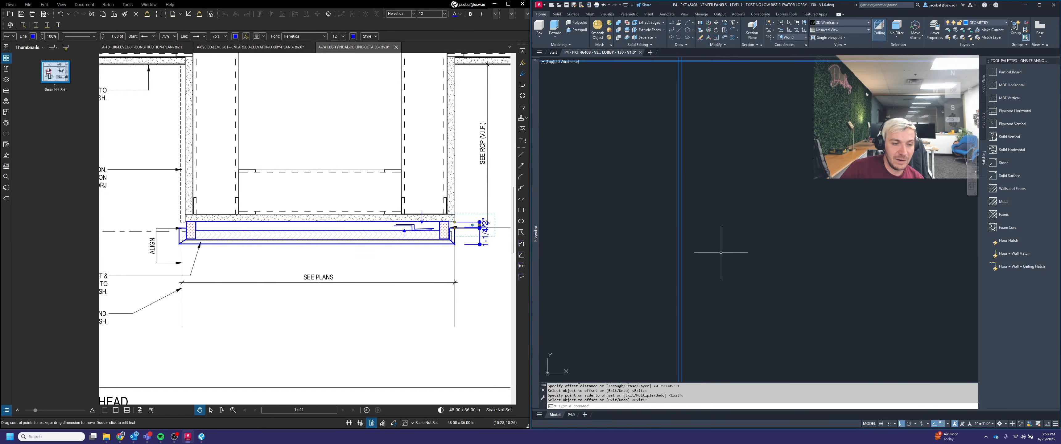
{"action": "key", "text": "Return"}
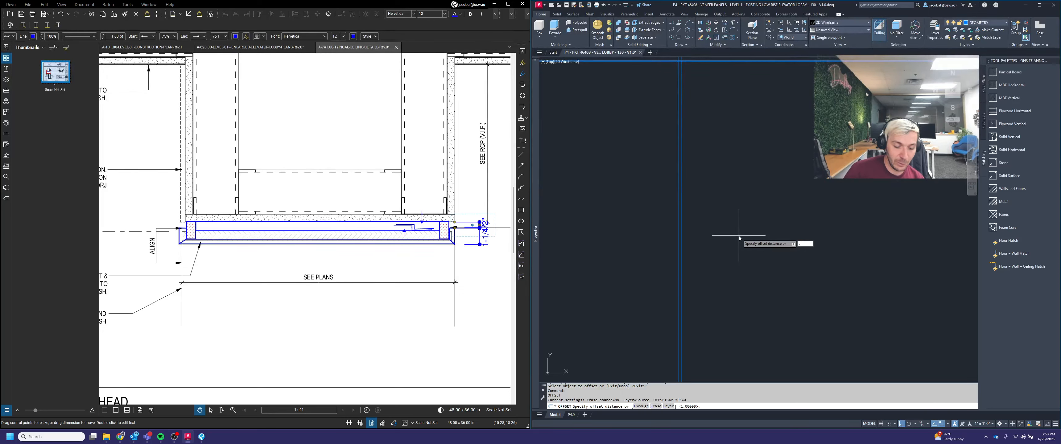
{"action": "key", "text": "Return"}
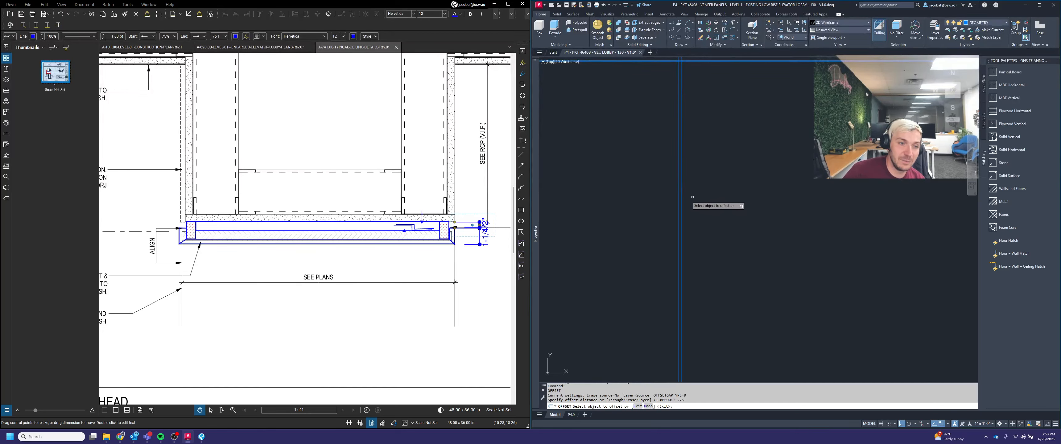
{"action": "left_click", "coordinate": [682, 201]}
{"action": "left_click", "coordinate": [776, 208]}
{"action": "scroll", "coordinate": [775, 208], "scroll_direction": "down", "scroll_amount": 2}
{"action": "key", "text": "Return"}
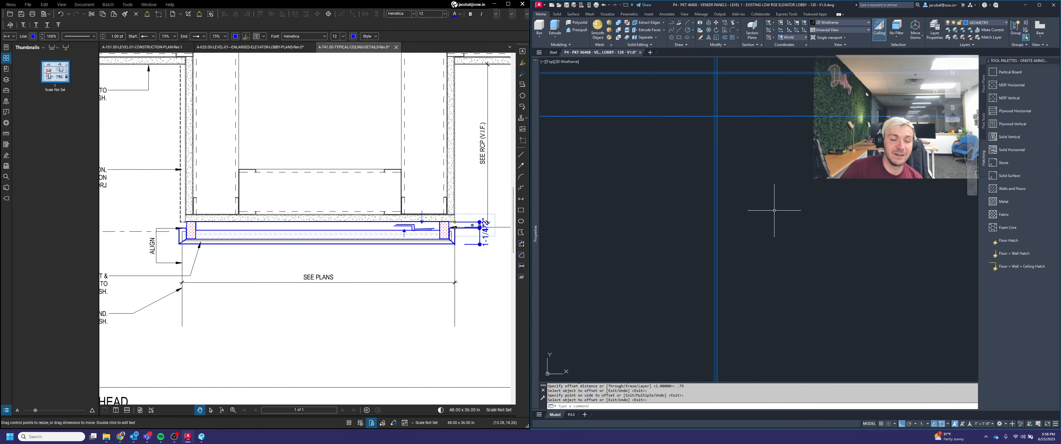
Step: Examine the new vertical lines against the horizontal guide lines in the section area
{"action": "middle_click_drag", "start_coordinate": [779, 214], "coordinate": [818, 228]}
{"action": "key", "text": "Escape"}
{"action": "scroll", "coordinate": [814, 215], "scroll_direction": "down", "scroll_amount": 2}
{"action": "mouse_move", "coordinate": [811, 192]}
{"action": "middle_mouse_down"}
{"action": "mouse_move", "coordinate": [806, 222]}
{"action": "mouse_move", "coordinate": [830, 228]}
{"action": "middle_mouse_up"}
{"action": "scroll", "coordinate": [790, 187], "scroll_direction": "down", "scroll_amount": 2}
{"action": "scroll", "coordinate": [781, 325], "scroll_direction": "up", "scroll_amount": 4}
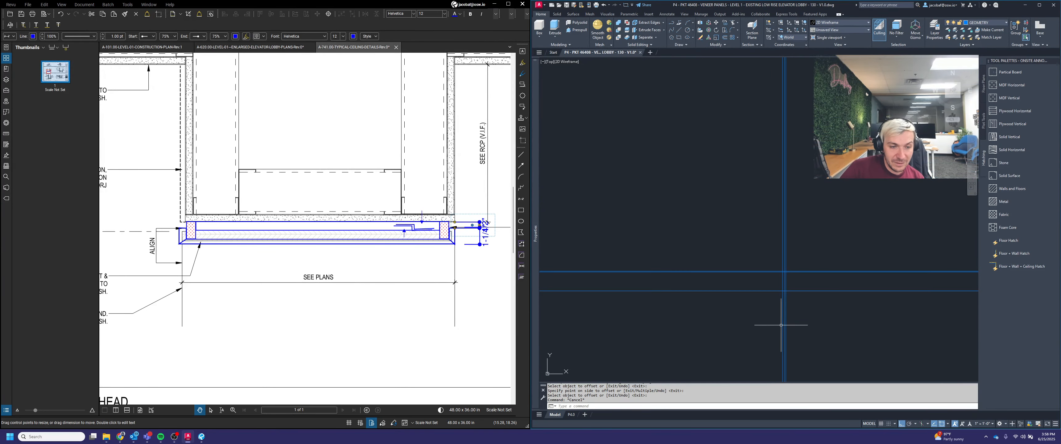
{"action": "left_click", "coordinate": [783, 320]}
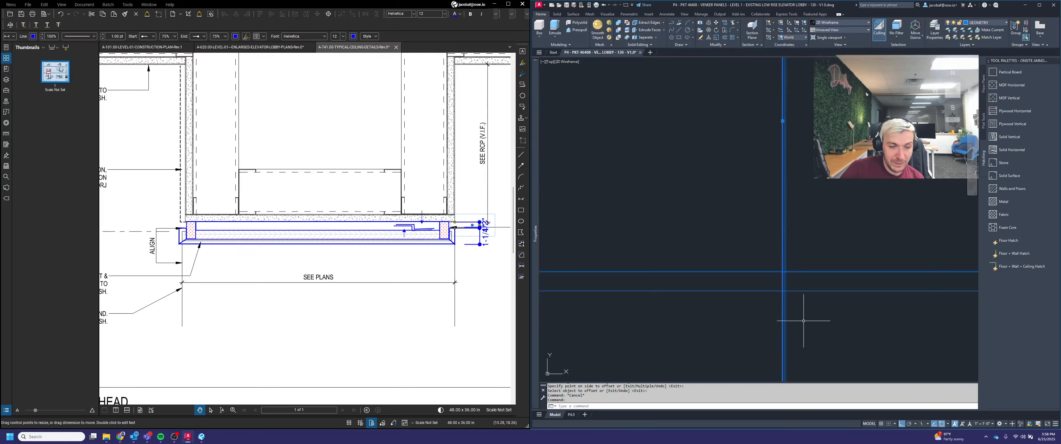
{"action": "key", "text": "Escape"}
{"action": "scroll", "coordinate": [786, 315], "scroll_direction": "up", "scroll_amount": 4}
{"action": "left_click", "coordinate": [779, 308]}
{"action": "key", "text": "Escape"}
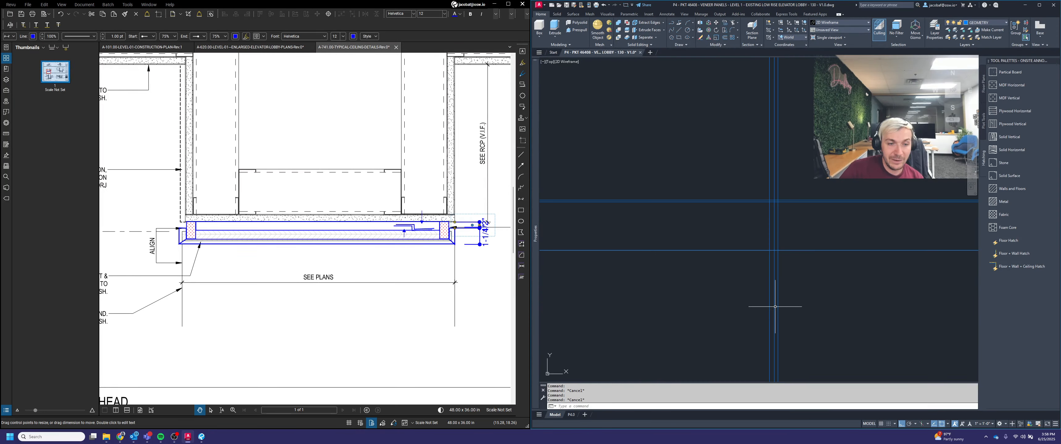
{"action": "left_click", "coordinate": [773, 303]}
{"action": "key", "text": "Escape"}
{"action": "scroll", "coordinate": [809, 317], "scroll_direction": "down", "scroll_amount": 4}
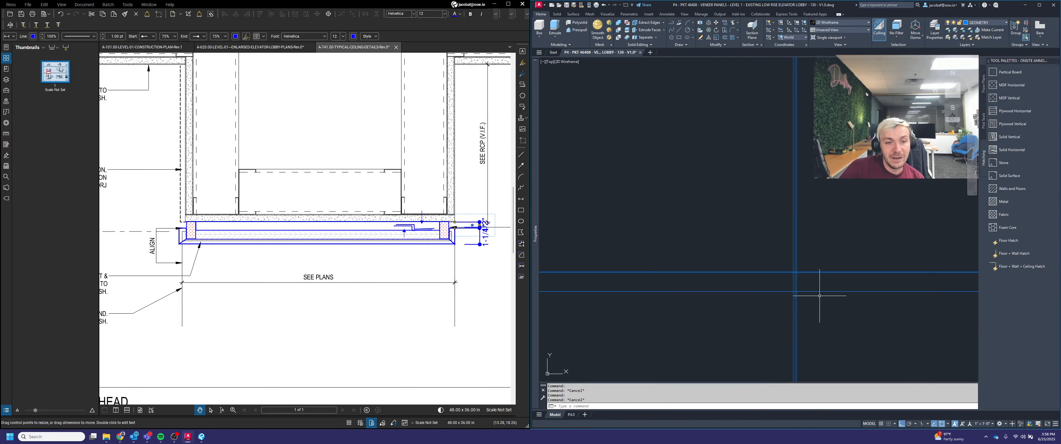
{"action": "scroll", "coordinate": [821, 296], "scroll_direction": "down", "scroll_amount": 2}
{"action": "middle_click_drag", "start_coordinate": [822, 294], "coordinate": [805, 304]}
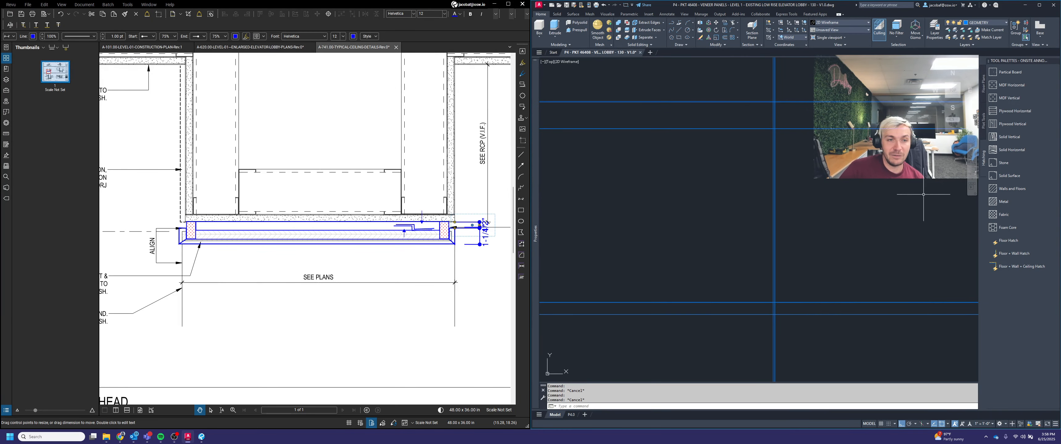
{"action": "middle_click_drag", "start_coordinate": [923, 194], "coordinate": [889, 230]}
{"action": "scroll", "coordinate": [746, 234], "scroll_direction": "down", "scroll_amount": 4}
{"action": "middle_click_drag", "start_coordinate": [756, 244], "coordinate": [746, 226]}
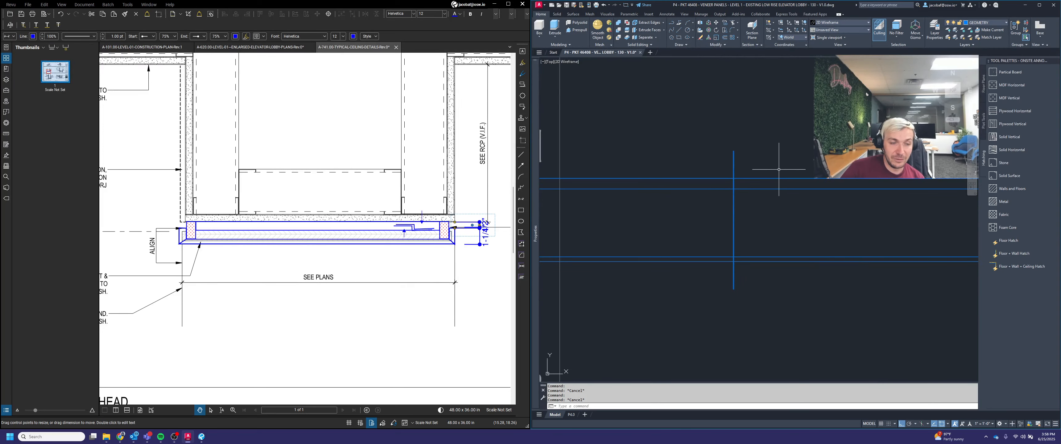
Step: Trim the new vertical lines back to the horizontal guide lines at the section's top and bottom
{"action": "type", "text": "trim"}
{"action": "key", "text": "Return"}
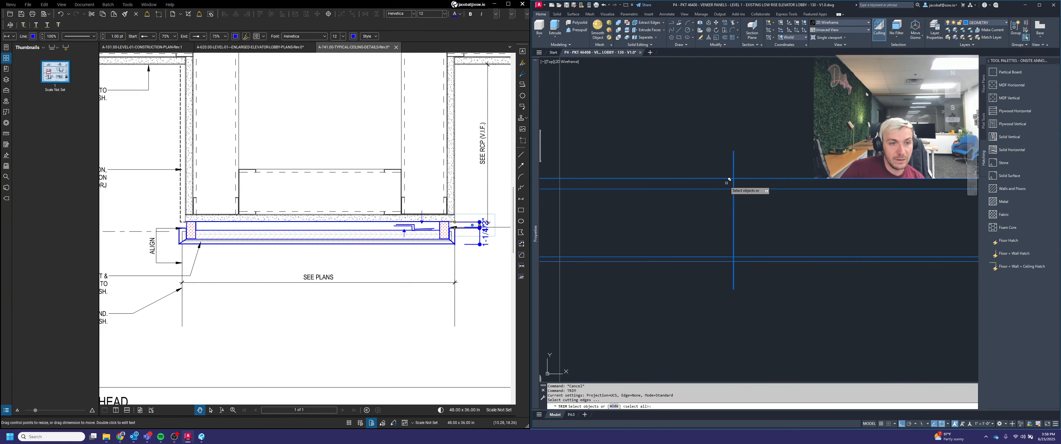
{"action": "scroll", "coordinate": [729, 180], "scroll_direction": "up", "scroll_amount": 12}
{"action": "scroll", "coordinate": [818, 154], "scroll_direction": "up", "scroll_amount": 2}
{"action": "left_click", "coordinate": [826, 152]}
{"action": "scroll", "coordinate": [836, 247], "scroll_direction": "down", "scroll_amount": 4}
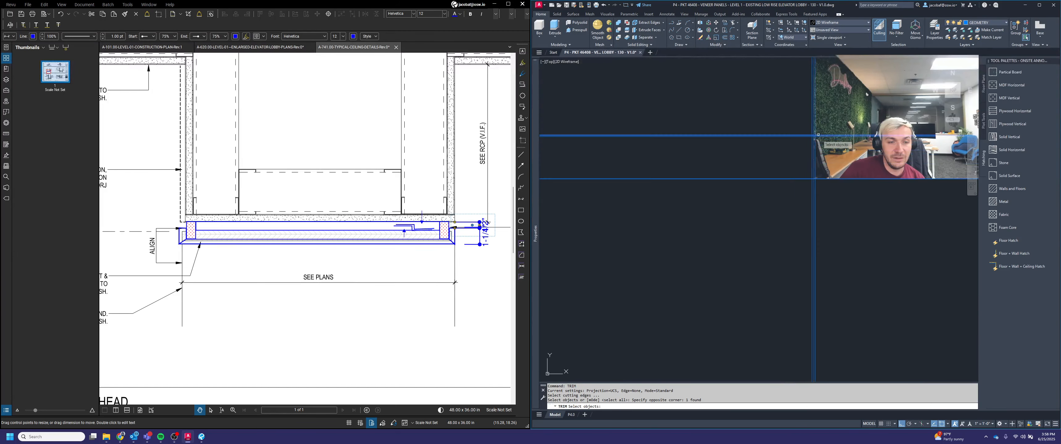
{"action": "left_click", "coordinate": [826, 354]}
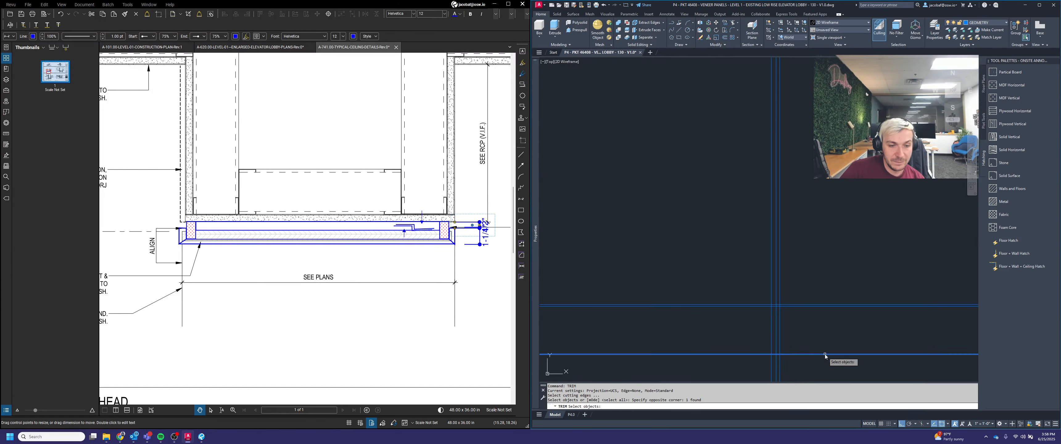
{"action": "scroll", "coordinate": [816, 291], "scroll_direction": "down", "scroll_amount": 2}
{"action": "key", "text": "Return"}
{"action": "left_click", "coordinate": [840, 369]}
{"action": "left_click", "coordinate": [757, 353]}
{"action": "scroll", "coordinate": [773, 356], "scroll_direction": "down", "scroll_amount": 4}
{"action": "left_click", "coordinate": [801, 127]}
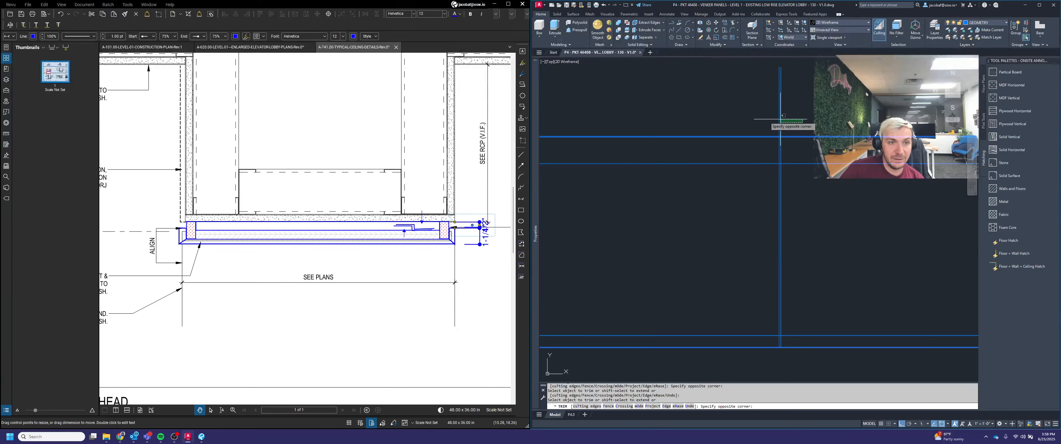
{"action": "left_click", "coordinate": [775, 119]}
{"action": "key", "text": "Return"}
Step: Trim the horizontal guide line segments between the vertical lines near the section's top edge
{"action": "scroll", "coordinate": [793, 132], "scroll_direction": "up", "scroll_amount": 10}
{"action": "key", "text": "Return"}
{"action": "left_click", "coordinate": [790, 183]}
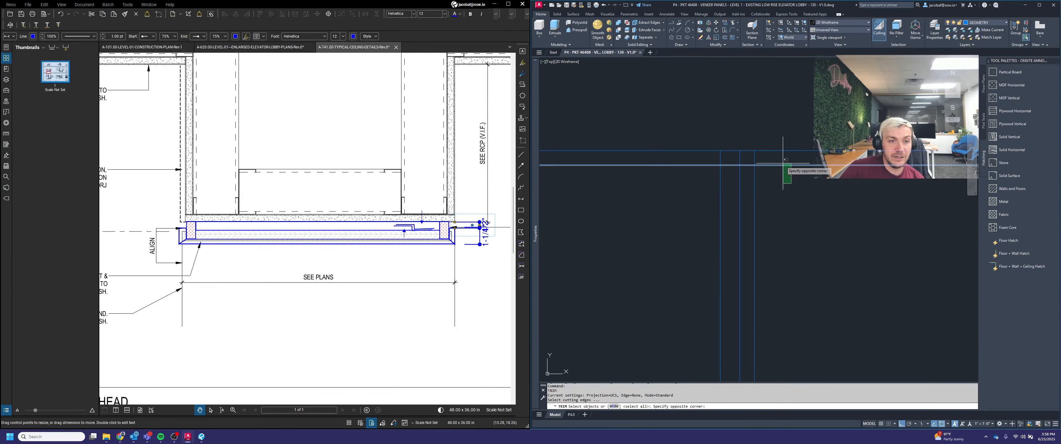
{"action": "left_click", "coordinate": [770, 158]}
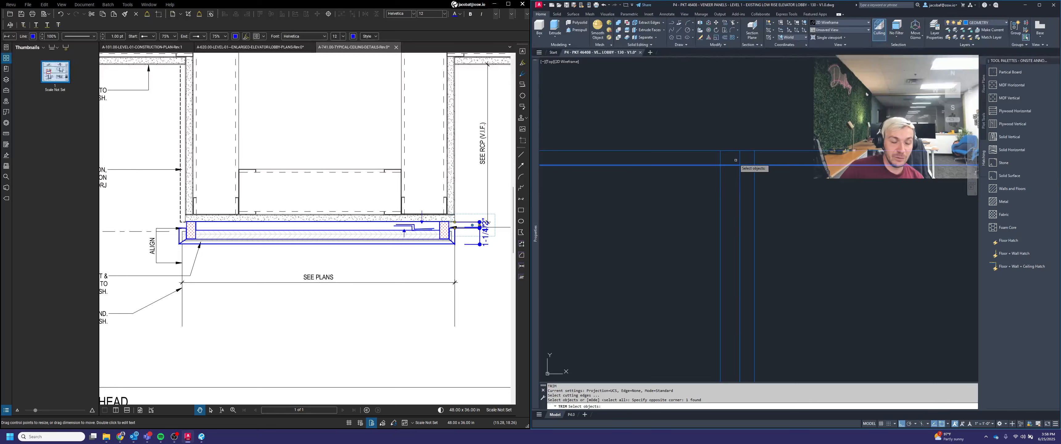
{"action": "scroll", "coordinate": [741, 160], "scroll_direction": "up", "scroll_amount": 3}
{"action": "key", "text": "Return"}
{"action": "left_click", "coordinate": [786, 162]}
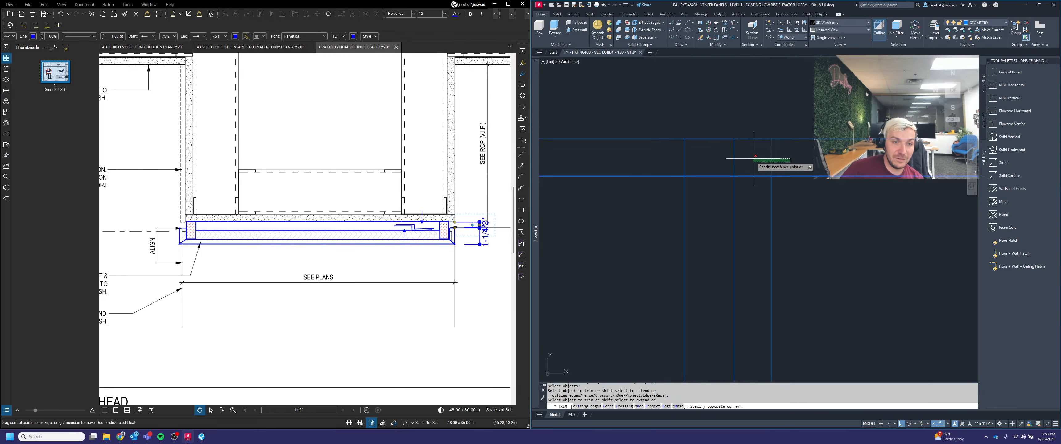
{"action": "left_click", "coordinate": [752, 158]}
{"action": "left_click", "coordinate": [748, 160]}
{"action": "left_click", "coordinate": [728, 155]}
{"action": "key", "text": "Return"}
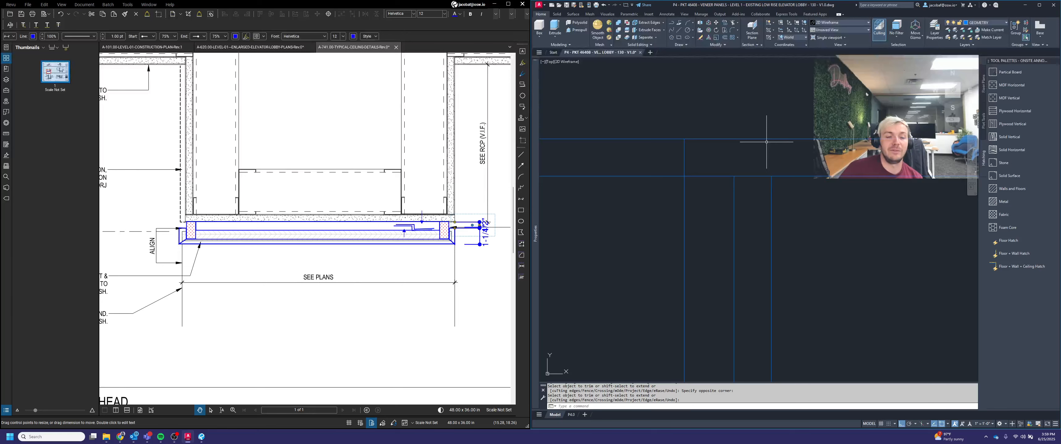
Step: Trim the crossing line segments at the next horizontal guide to shape the top of the section profile
{"action": "scroll", "coordinate": [766, 143], "scroll_direction": "down", "scroll_amount": 2}
{"action": "key", "text": "Return"}
{"action": "left_click", "coordinate": [785, 185]}
{"action": "left_click", "coordinate": [741, 180]}
{"action": "key", "text": "Return"}
{"action": "left_click", "coordinate": [736, 179]}
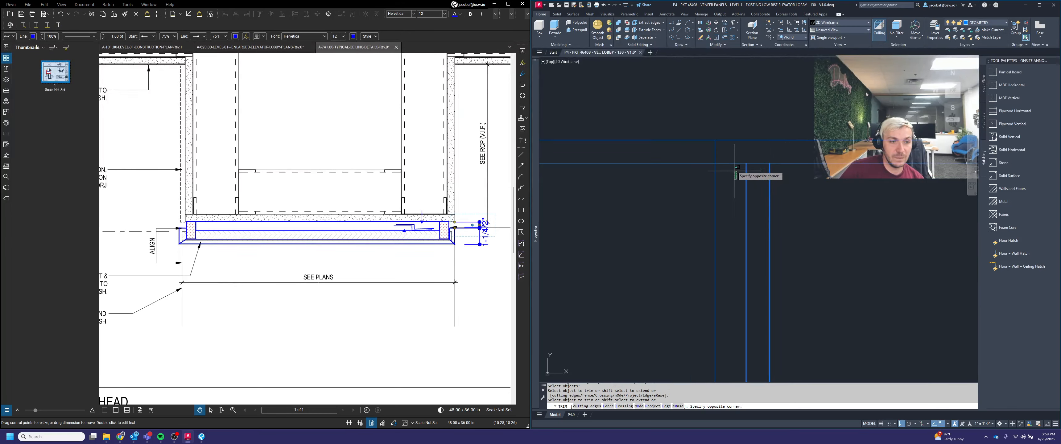
{"action": "left_click", "coordinate": [731, 159]}
{"action": "left_click", "coordinate": [801, 181]}
{"action": "left_click", "coordinate": [795, 156]}
{"action": "key", "text": "Return"}
Step: Trim the overhanging horizontal and vertical segments at the upper corner of the section profile
{"action": "scroll", "coordinate": [793, 154], "scroll_direction": "down", "scroll_amount": 2}
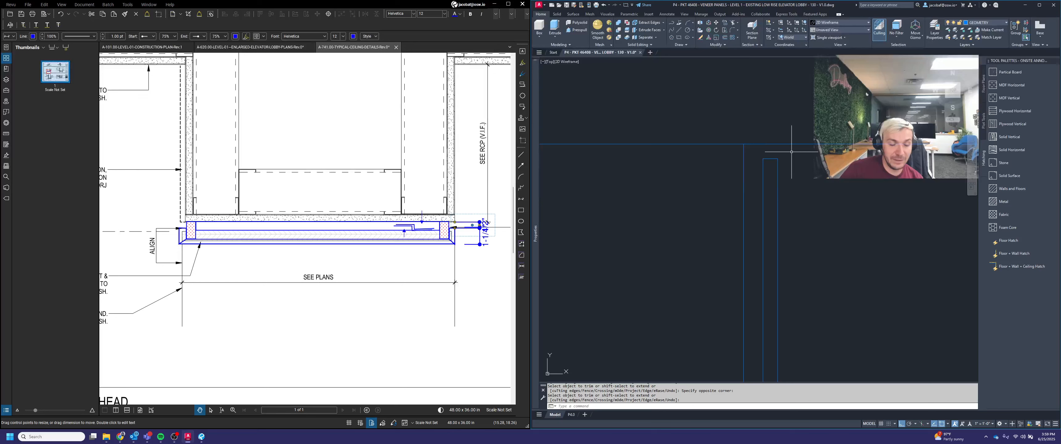
{"action": "middle_click_drag", "start_coordinate": [810, 180], "coordinate": [802, 158]}
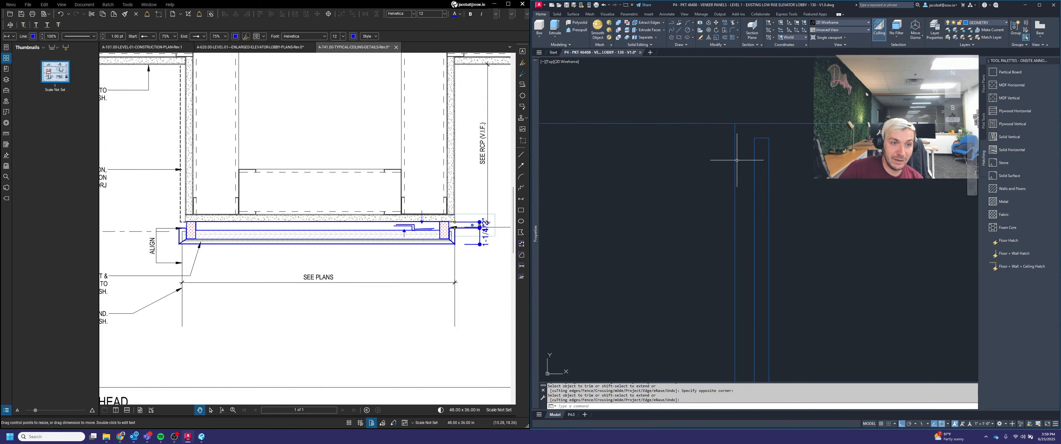
{"action": "scroll", "coordinate": [752, 123], "scroll_direction": "down", "scroll_amount": 4}
{"action": "middle_click_drag", "start_coordinate": [787, 219], "coordinate": [790, 143]}
{"action": "scroll", "coordinate": [743, 235], "scroll_direction": "up", "scroll_amount": 6}
{"action": "key", "text": "space"}
{"action": "left_click", "coordinate": [840, 188]}
{"action": "left_click", "coordinate": [789, 162]}
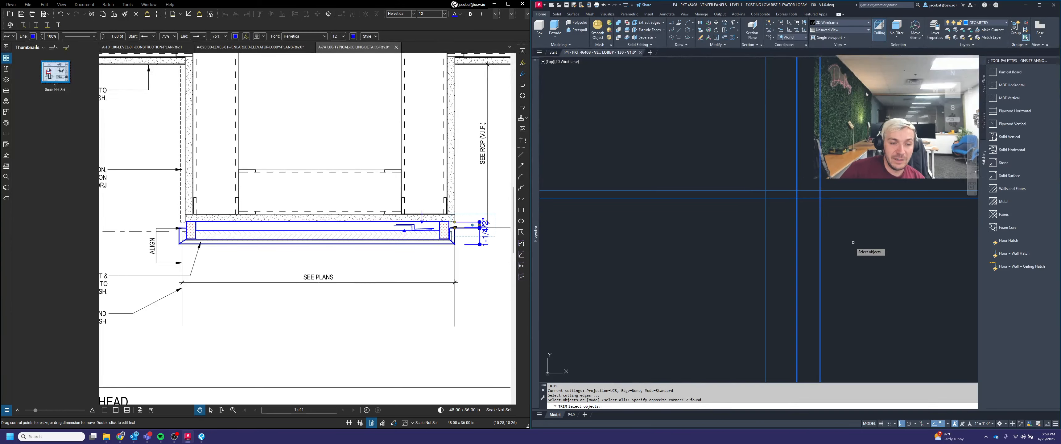
{"action": "key", "text": "space"}
{"action": "left_click", "coordinate": [875, 231]}
{"action": "left_click", "coordinate": [872, 171]}
{"action": "left_click", "coordinate": [778, 219]}
{"action": "left_click", "coordinate": [778, 162]}
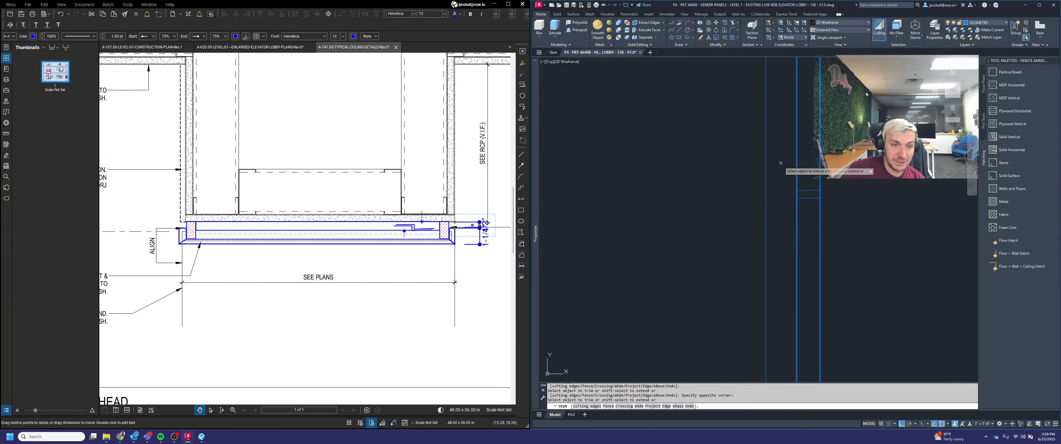
{"action": "key", "text": "space"}
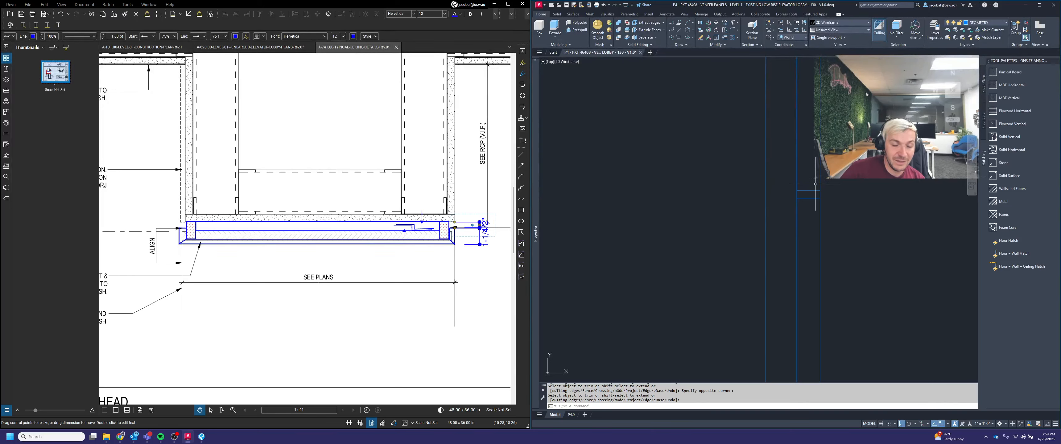
Step: Trim the leftover line overrun at the adjacent corner of the section profile
{"action": "scroll", "coordinate": [816, 182], "scroll_direction": "up", "scroll_amount": 4}
{"action": "key", "text": "space"}
{"action": "left_click", "coordinate": [755, 198]}
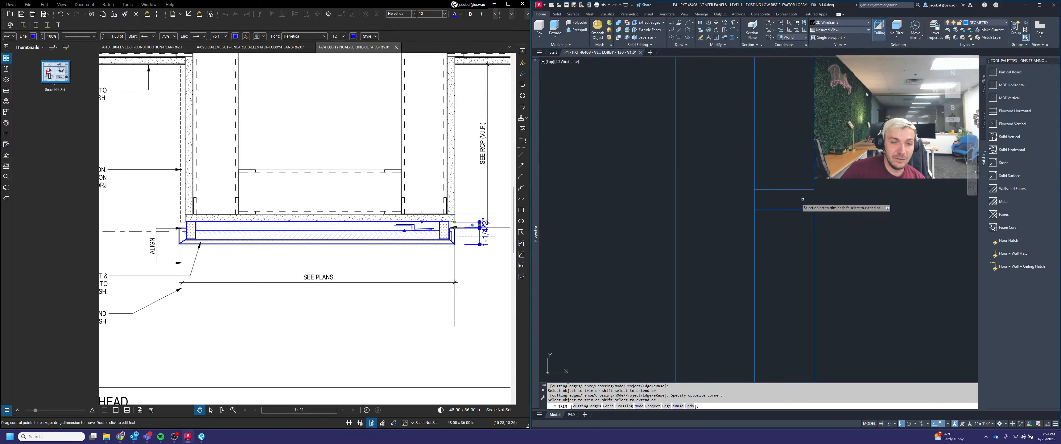
{"action": "left_click", "coordinate": [764, 201]}
{"action": "left_click", "coordinate": [738, 198]}
{"action": "key", "text": "space"}
{"action": "scroll", "coordinate": [778, 196], "scroll_direction": "down", "scroll_amount": 3}
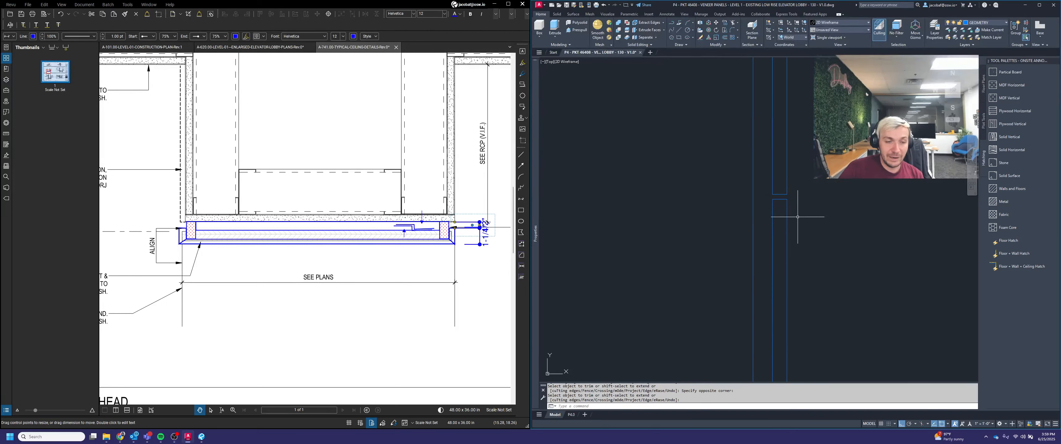
{"action": "scroll", "coordinate": [801, 213], "scroll_direction": "down", "scroll_amount": 6}
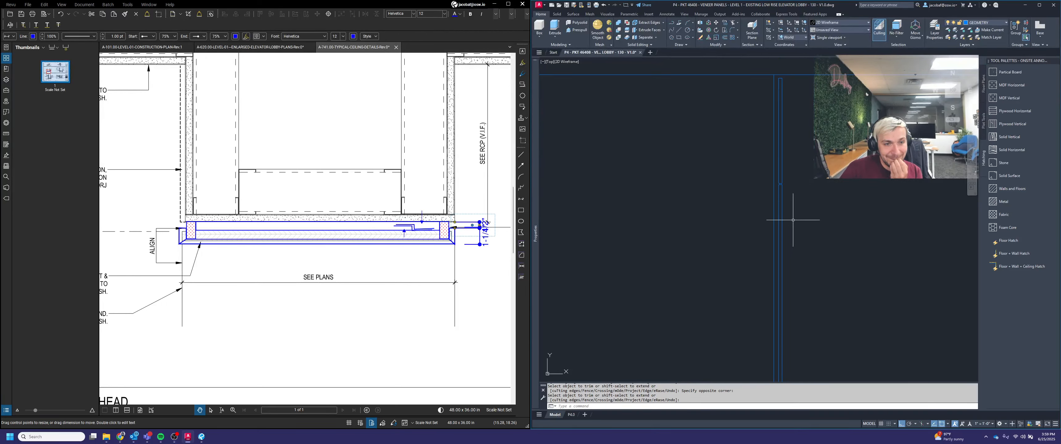
{"action": "scroll", "coordinate": [778, 196], "scroll_direction": "up", "scroll_amount": 6}
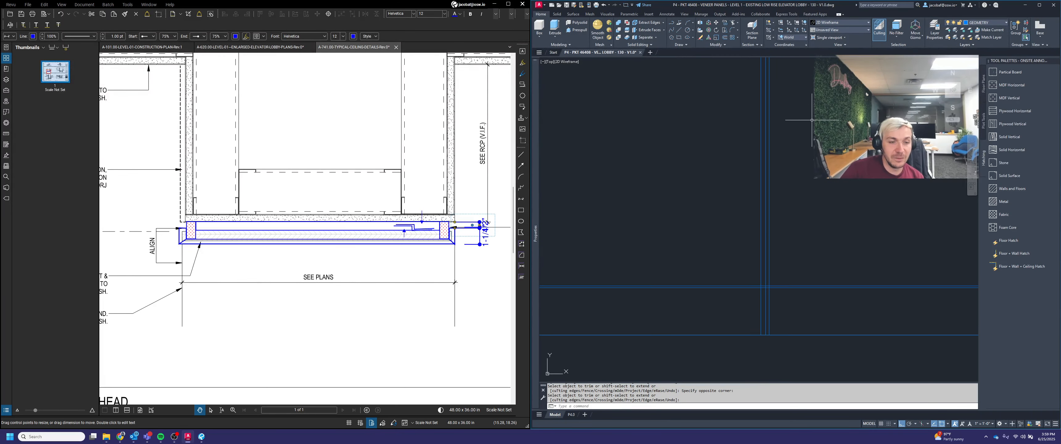
{"action": "key", "text": "Escape"}
{"action": "key", "text": "Escape"}
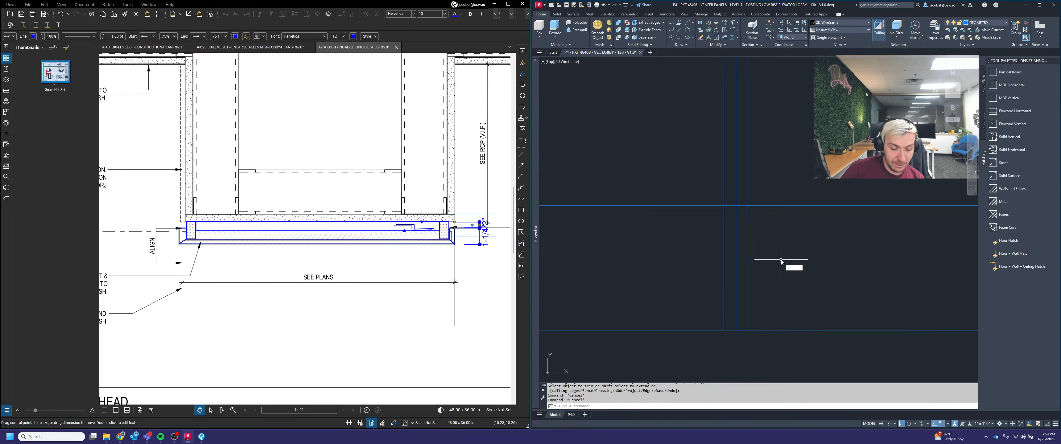
{"action": "type", "text": "trim"}
{"action": "key", "text": "Return"}
{"action": "scroll", "coordinate": [758, 222], "scroll_direction": "up", "scroll_amount": 4}
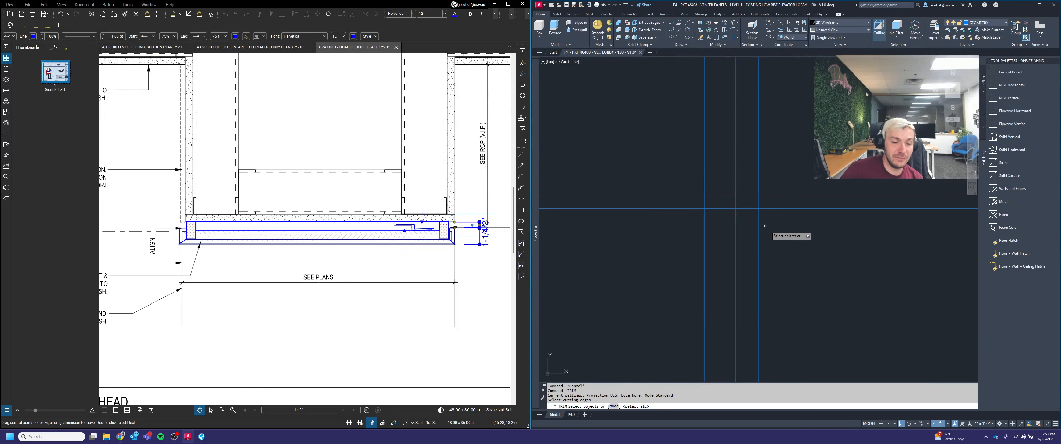
{"action": "left_click", "coordinate": [772, 231]}
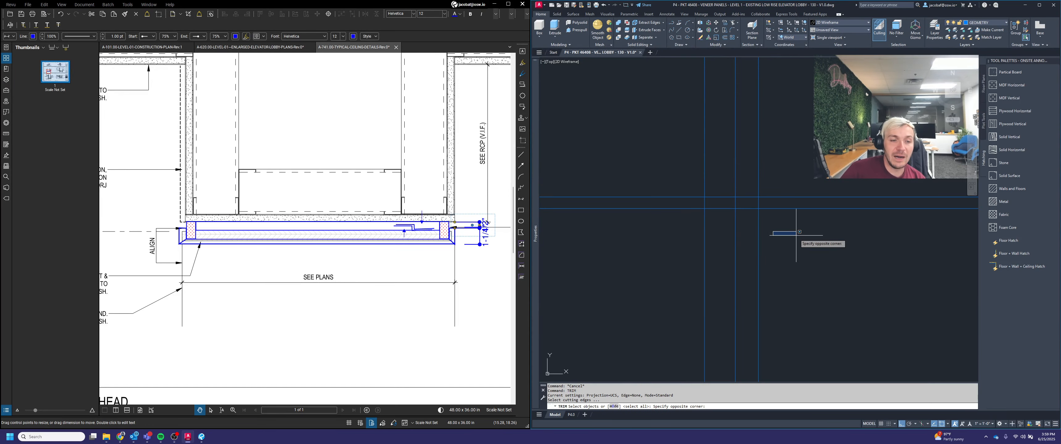
{"action": "key", "text": "Escape"}
{"action": "scroll", "coordinate": [819, 194], "scroll_direction": "up", "scroll_amount": 5}
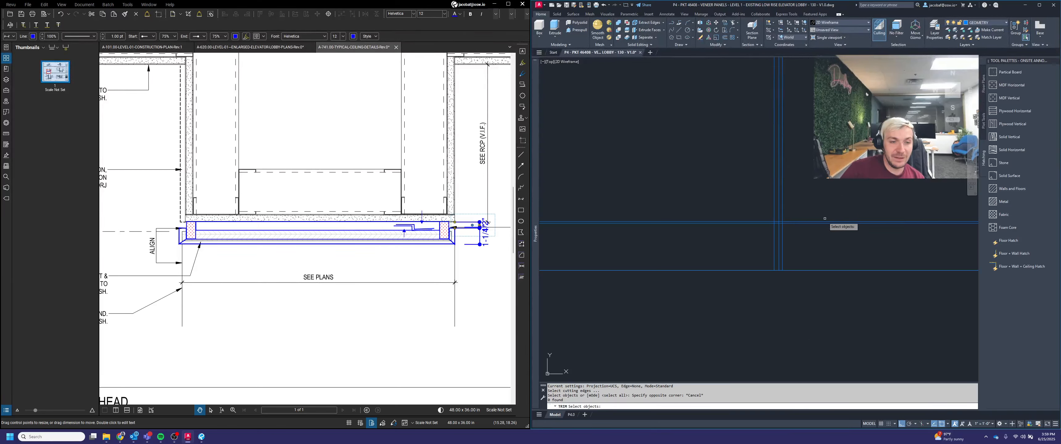
{"action": "key", "text": "Escape"}
{"action": "middle_click_drag", "start_coordinate": [827, 248], "coordinate": [816, 243]}
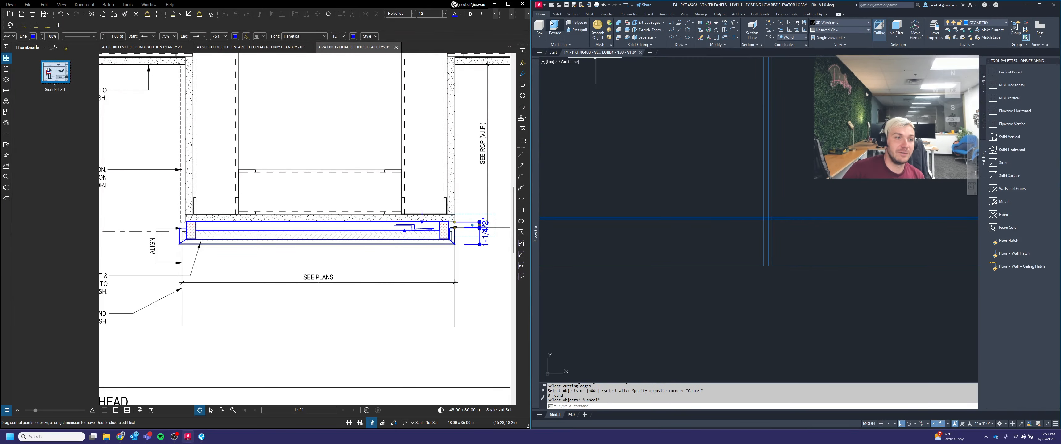
Step: Open the P13 - PKT 46662 veneer panels lobby drawing and zoom into its veneer panel section view
{"action": "left_click", "coordinate": [561, 5]}
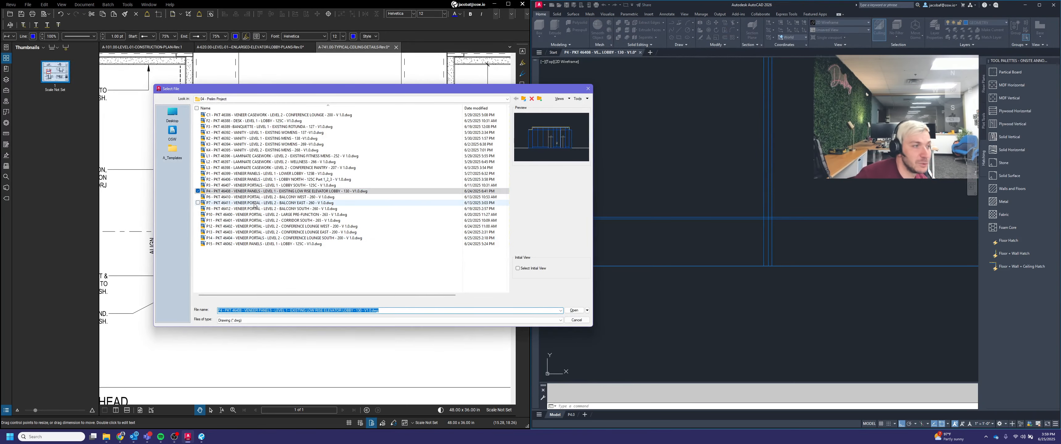
{"action": "left_click", "coordinate": [276, 244]}
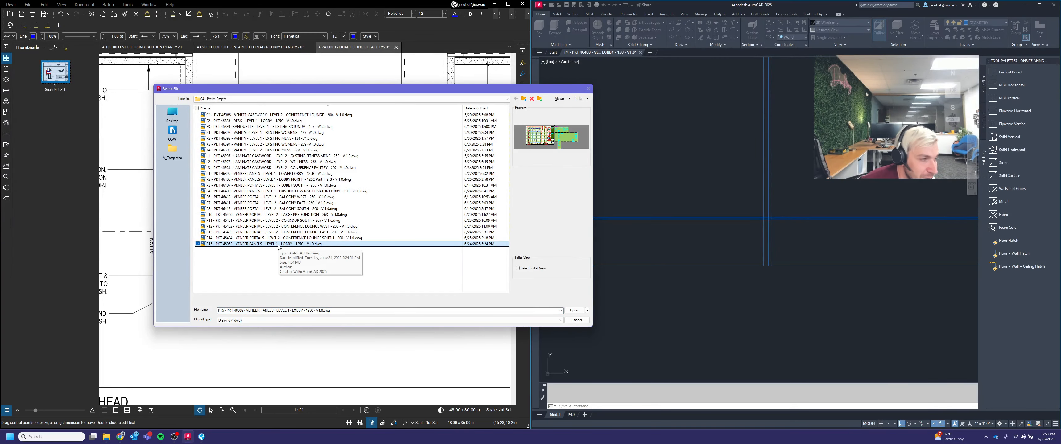
{"action": "double_click", "coordinate": [279, 245]}
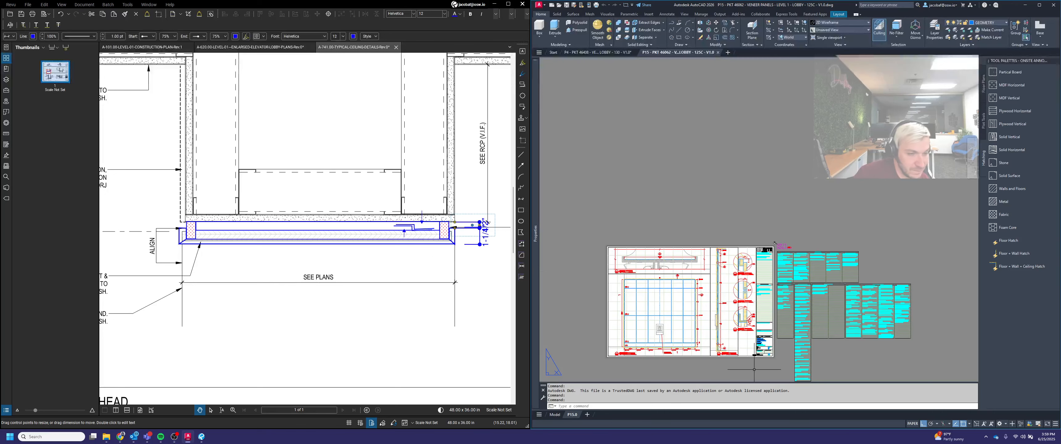
{"action": "scroll", "coordinate": [723, 359], "scroll_direction": "up", "scroll_amount": 5}
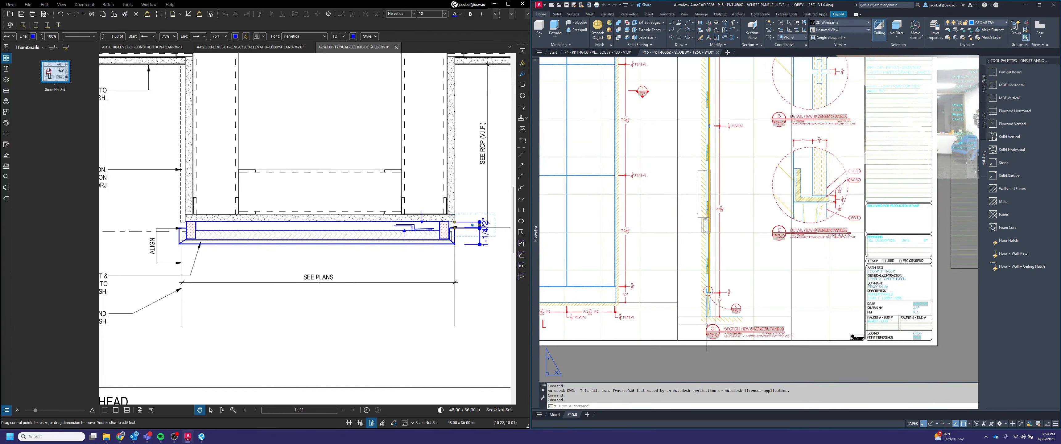
{"action": "scroll", "coordinate": [706, 325], "scroll_direction": "up", "scroll_amount": 4}
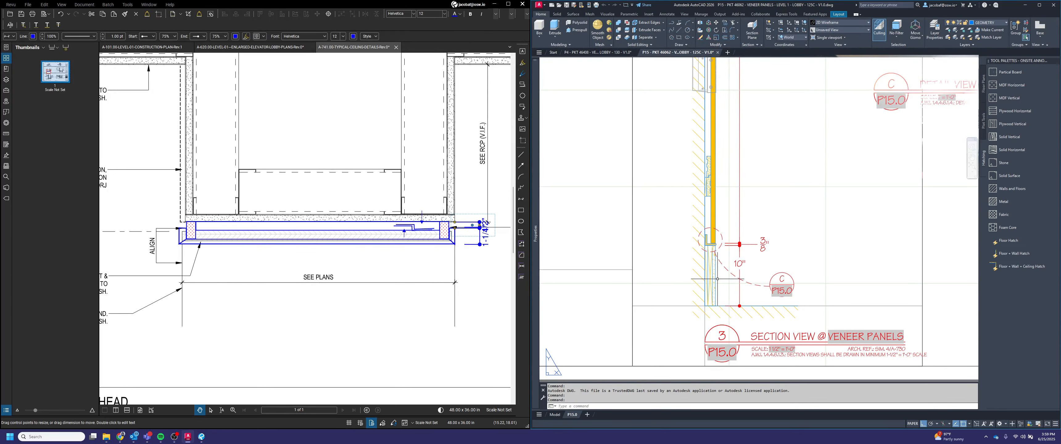
{"action": "scroll", "coordinate": [717, 279], "scroll_direction": "up", "scroll_amount": 2}
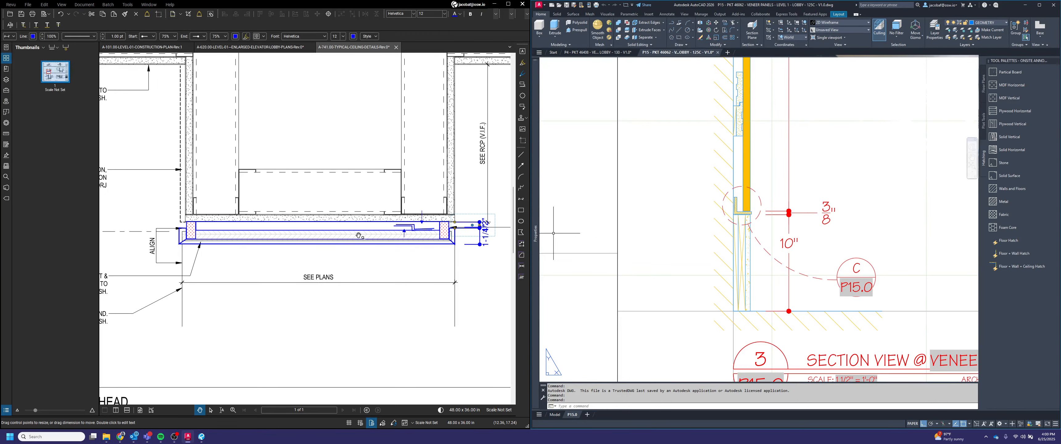
Step: Examine the west and east elevator lobby elevations on the enlarged elevator lobby plans sheet
{"action": "scroll", "coordinate": [358, 236], "scroll_direction": "down", "scroll_amount": 6}
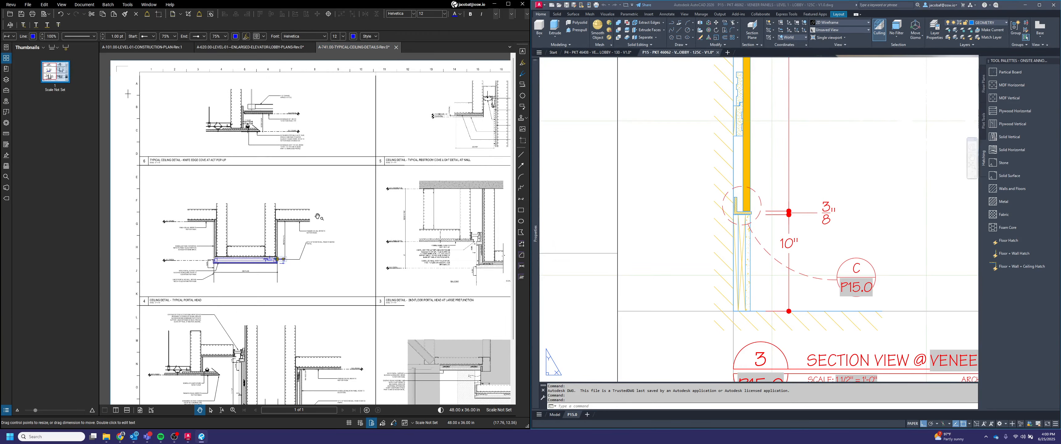
{"action": "scroll", "coordinate": [317, 216], "scroll_direction": "down", "scroll_amount": 2}
{"action": "left_click", "coordinate": [276, 48]}
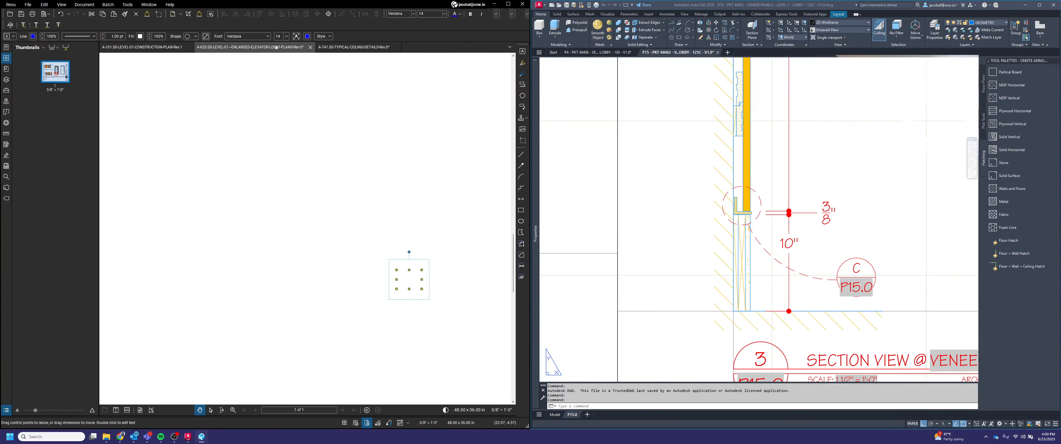
{"action": "scroll", "coordinate": [316, 262], "scroll_direction": "down", "scroll_amount": 4}
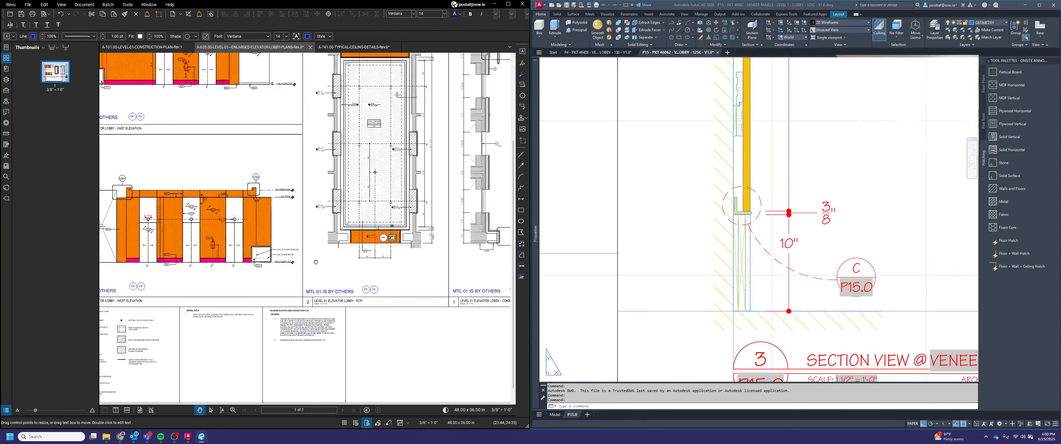
{"action": "scroll", "coordinate": [214, 231], "scroll_direction": "up", "scroll_amount": 5}
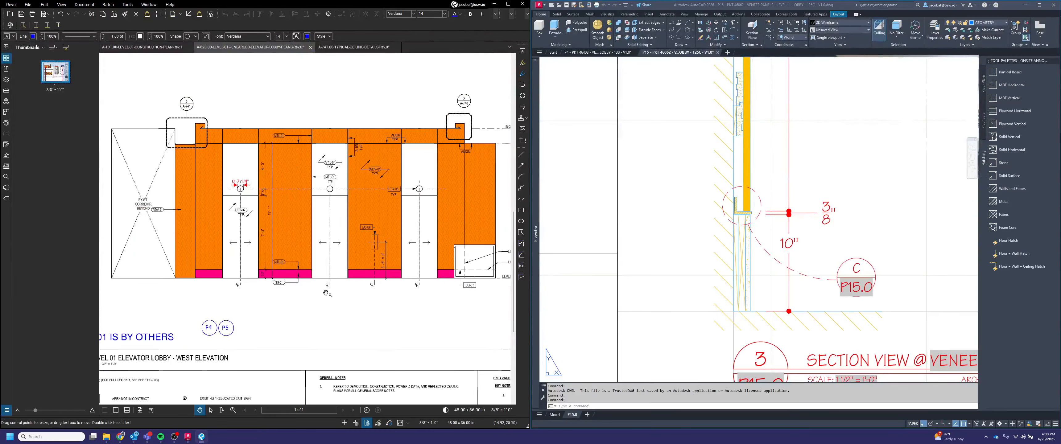
{"action": "scroll", "coordinate": [327, 293], "scroll_direction": "up", "scroll_amount": 4}
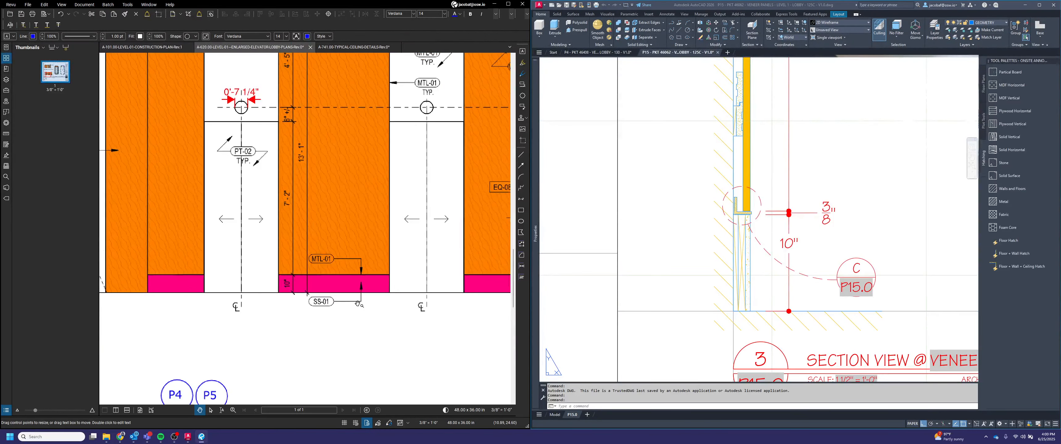
{"action": "scroll", "coordinate": [345, 305], "scroll_direction": "up", "scroll_amount": 2}
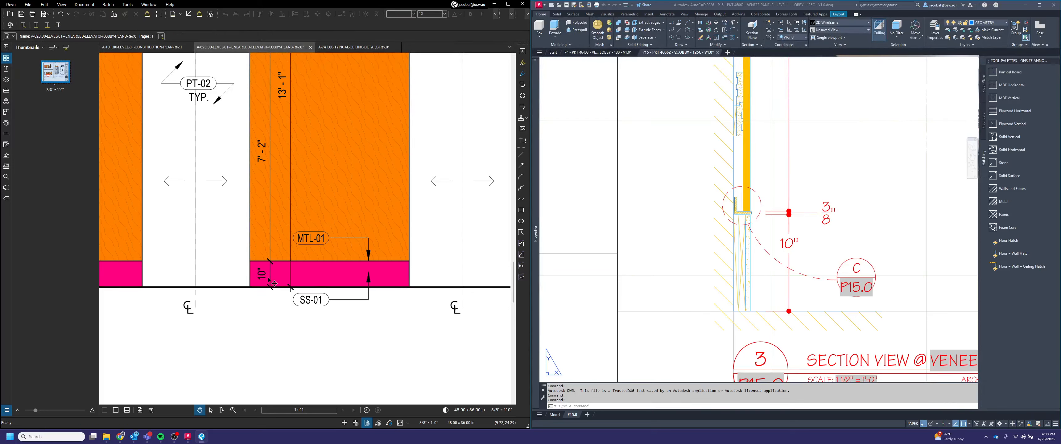
{"action": "scroll", "coordinate": [320, 331], "scroll_direction": "down", "scroll_amount": 6}
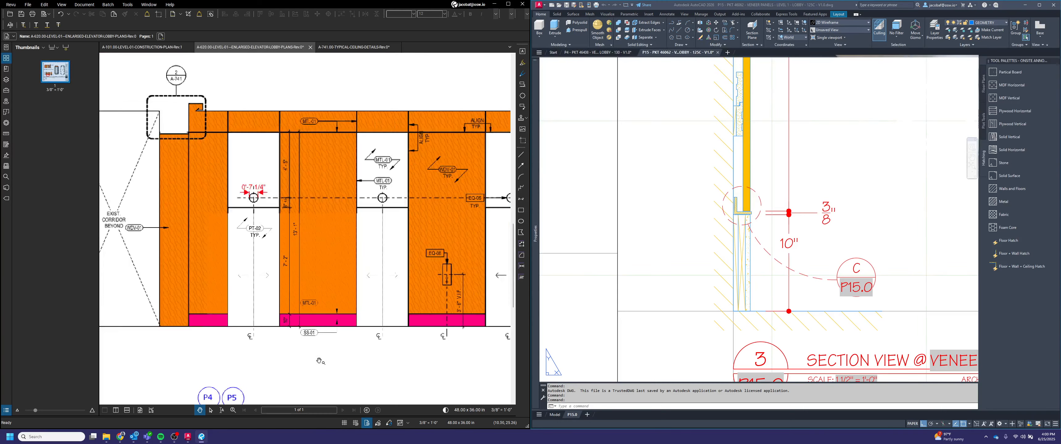
{"action": "scroll", "coordinate": [445, 341], "scroll_direction": "down", "scroll_amount": 2}
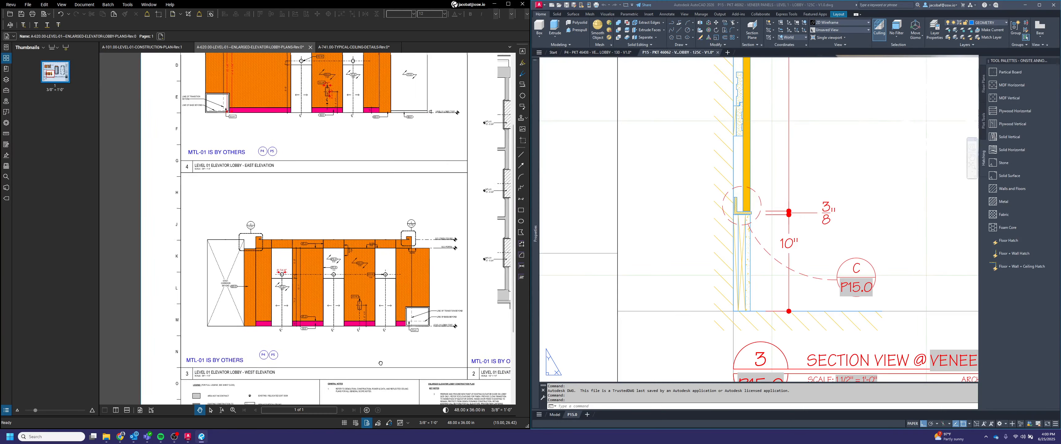
{"action": "scroll", "coordinate": [383, 201], "scroll_direction": "up", "scroll_amount": 3}
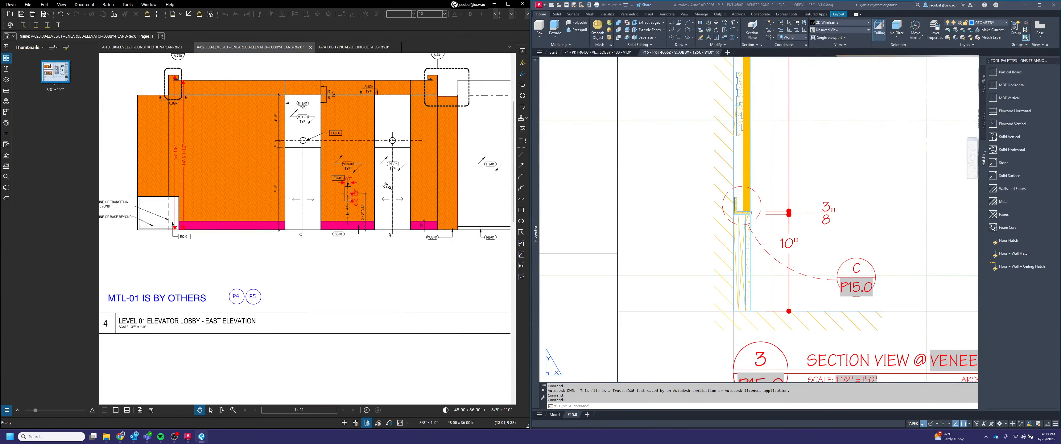
{"action": "scroll", "coordinate": [383, 183], "scroll_direction": "down", "scroll_amount": 2}
{"action": "left_click_drag", "start_coordinate": [395, 239], "coordinate": [363, 134]}
{"action": "left_click_drag", "start_coordinate": [320, 395], "coordinate": [315, 333]}
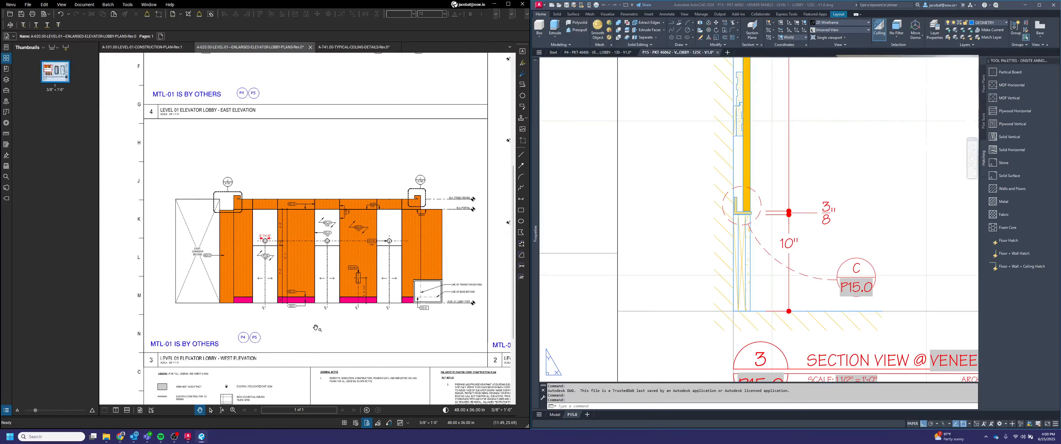
{"action": "scroll", "coordinate": [315, 334], "scroll_direction": "up", "scroll_amount": 3}
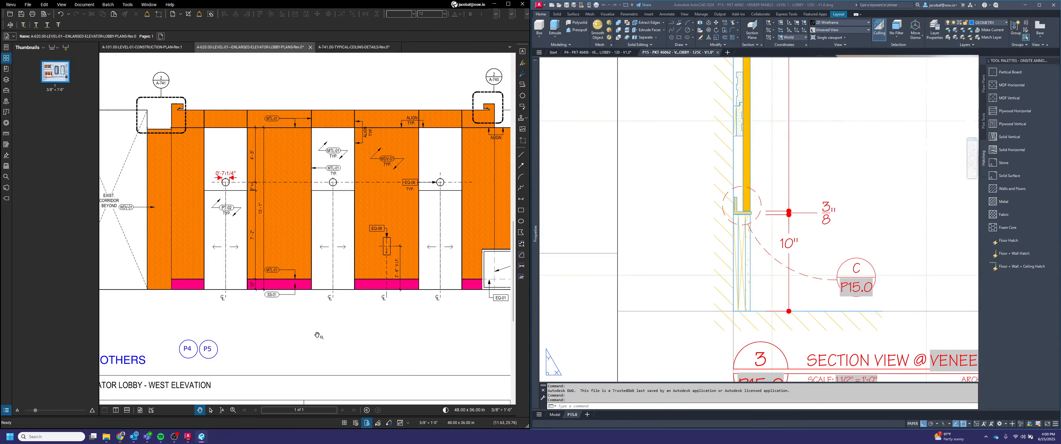
Step: Select the Z clip and veneer panel section detail in the P13 drawing and copy it
{"action": "left_click", "coordinate": [777, 156]}
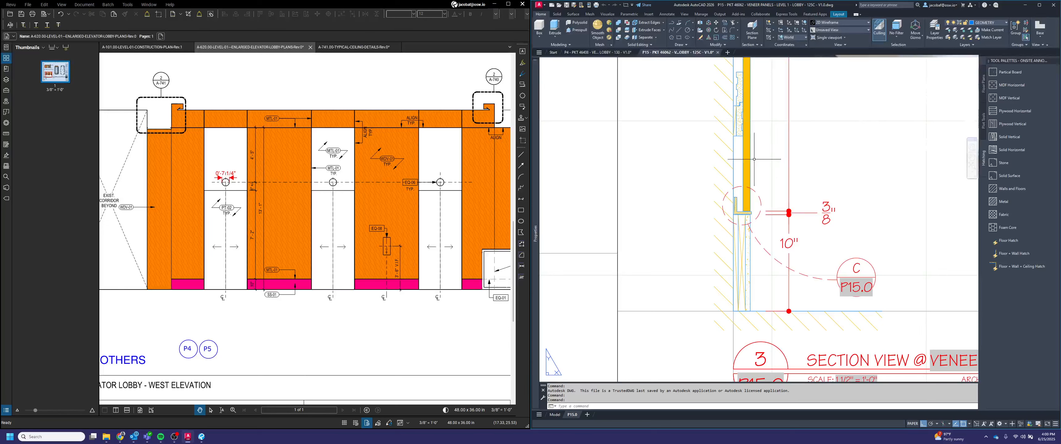
{"action": "left_click", "coordinate": [688, 166]}
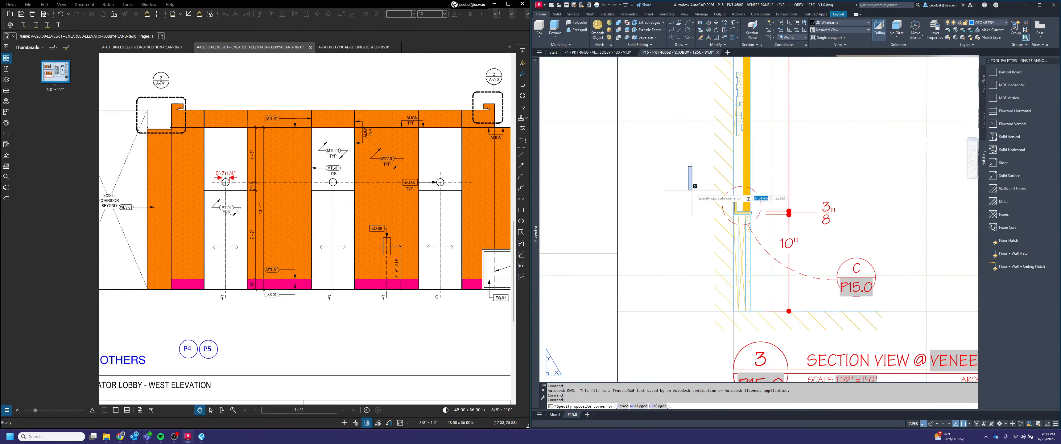
{"action": "double_click", "coordinate": [679, 170]}
{"action": "left_click", "coordinate": [673, 147]}
{"action": "left_click", "coordinate": [799, 333]}
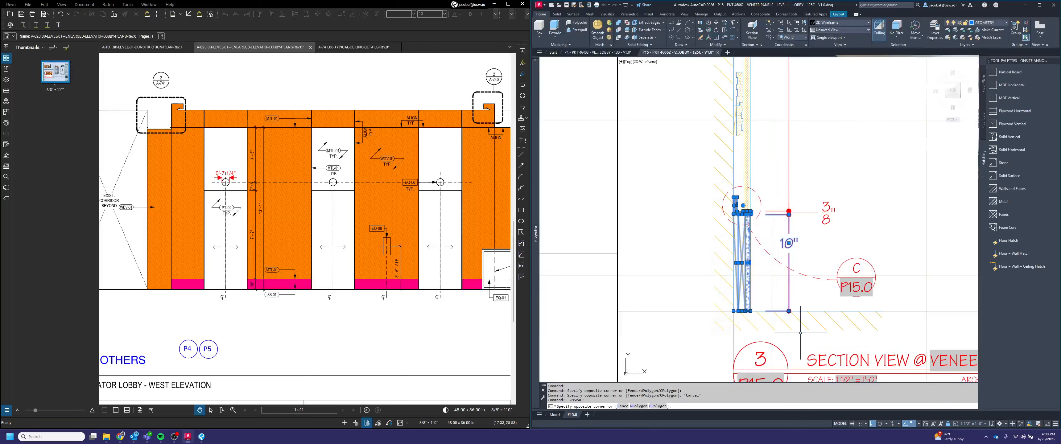
{"action": "scroll", "coordinate": [753, 204], "scroll_direction": "up", "scroll_amount": 2}
{"action": "scroll", "coordinate": [769, 215], "scroll_direction": "down", "scroll_amount": 2}
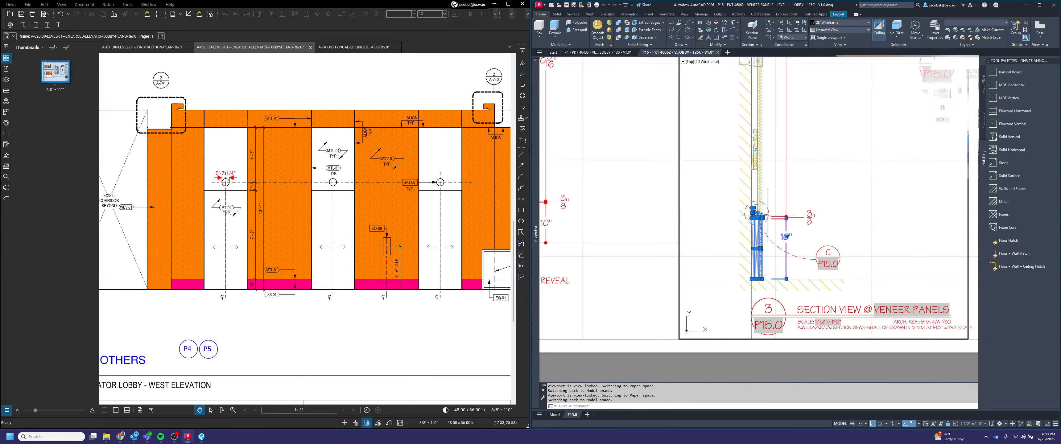
{"action": "key", "text": "ctrl+c"}
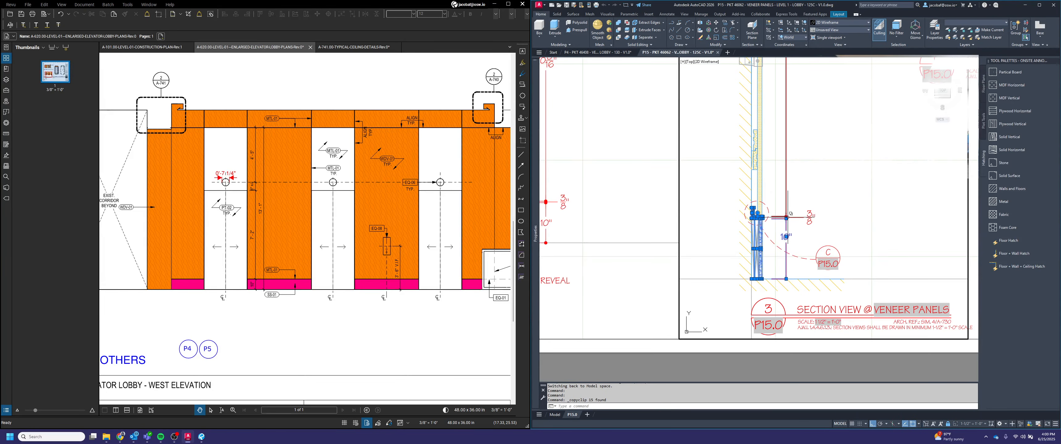
Step: Paste the copied detail into the P4 drawing beside the section and erase the unwanted pasted items
{"action": "left_click", "coordinate": [588, 53]}
{"action": "key", "text": "ctrl+v"}
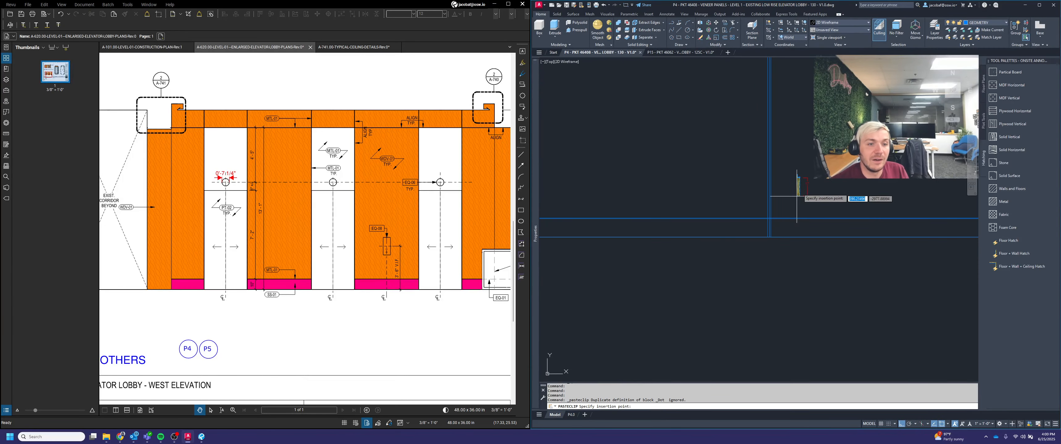
{"action": "left_click", "coordinate": [799, 189]}
{"action": "scroll", "coordinate": [807, 184], "scroll_direction": "up", "scroll_amount": 5}
{"action": "key", "text": "Escape"}
{"action": "left_click", "coordinate": [826, 194]}
{"action": "left_click", "coordinate": [813, 165]}
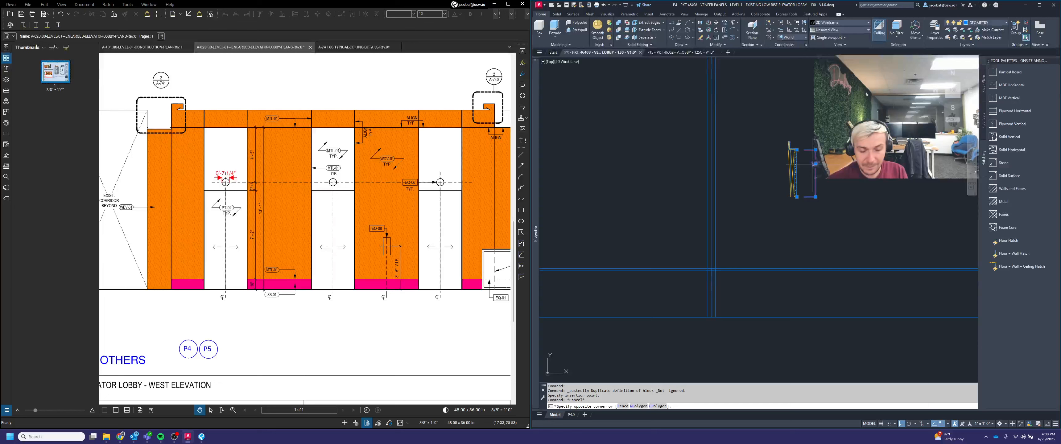
{"action": "key", "text": "Delete"}
{"action": "key", "text": "Escape"}
{"action": "key", "text": "Escape"}
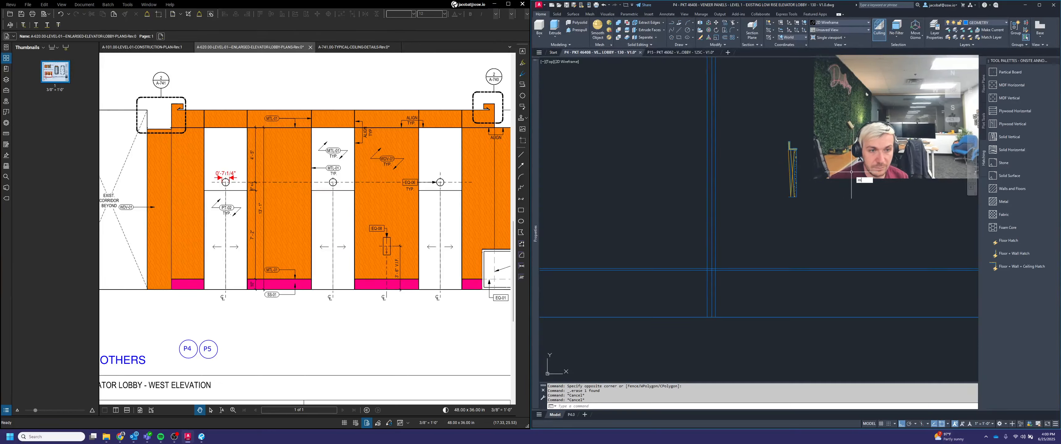
Step: Move the pasted Z clip detail down onto the corner of the section profile
{"action": "key", "text": "space"}
{"action": "left_click", "coordinate": [838, 223]}
{"action": "left_click", "coordinate": [777, 123]}
{"action": "scroll", "coordinate": [792, 193], "scroll_direction": "up", "scroll_amount": 3}
{"action": "key", "text": "space"}
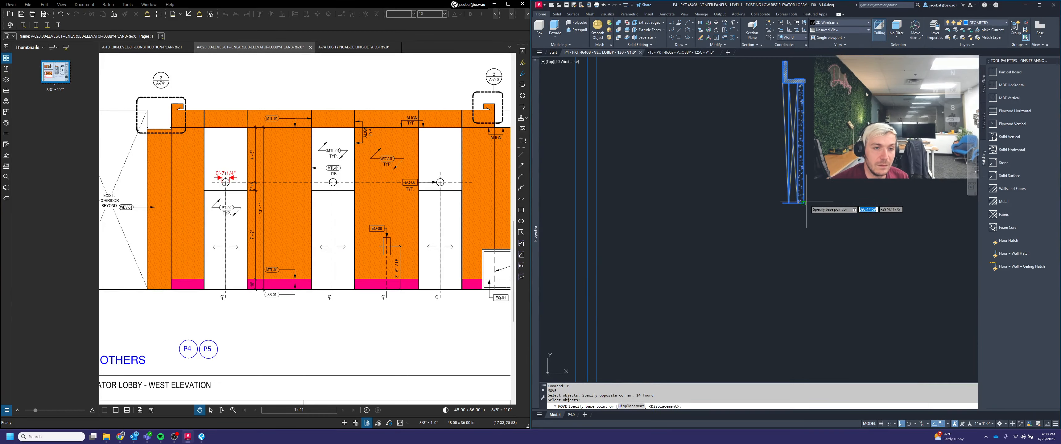
{"action": "left_click", "coordinate": [782, 204]}
{"action": "scroll", "coordinate": [819, 179], "scroll_direction": "down", "scroll_amount": 4}
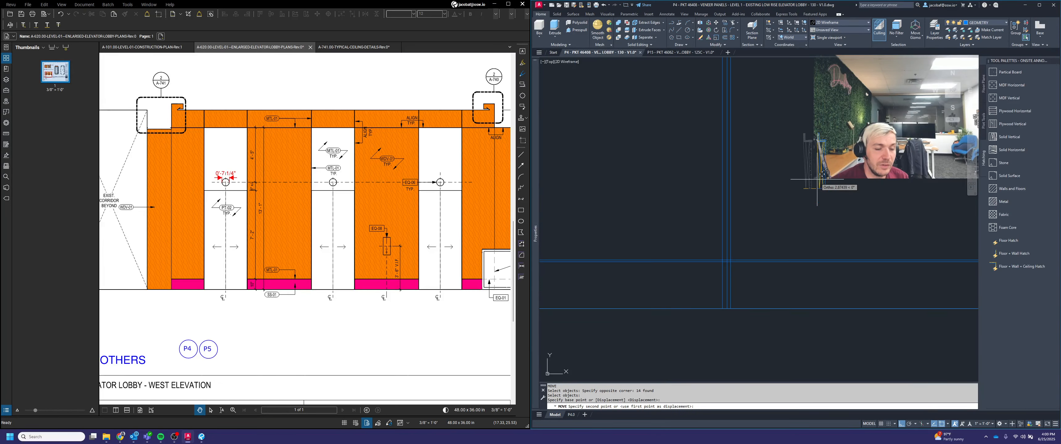
{"action": "scroll", "coordinate": [727, 298], "scroll_direction": "up", "scroll_amount": 2}
{"action": "left_click", "coordinate": [720, 310]}
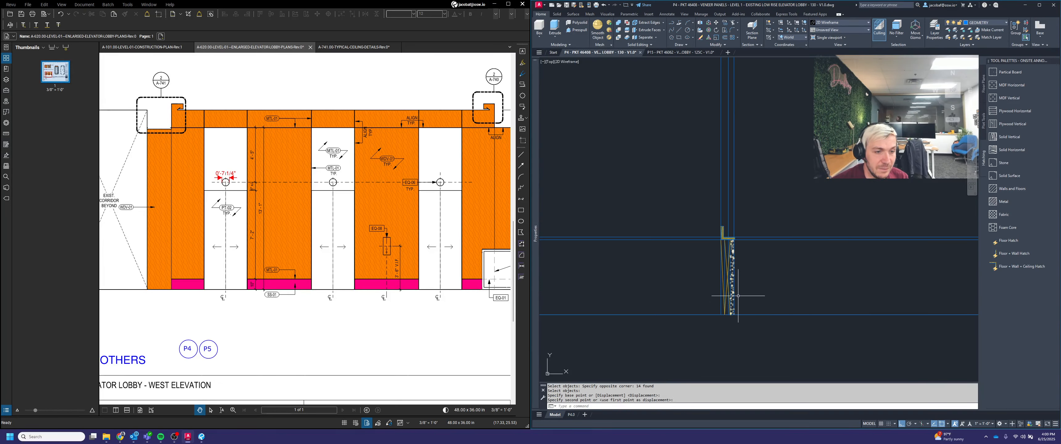
Step: Erase a stray object beside the pasted Z clip at the section corner
{"action": "scroll", "coordinate": [722, 247], "scroll_direction": "up", "scroll_amount": 2}
{"action": "scroll", "coordinate": [728, 201], "scroll_direction": "up", "scroll_amount": 2}
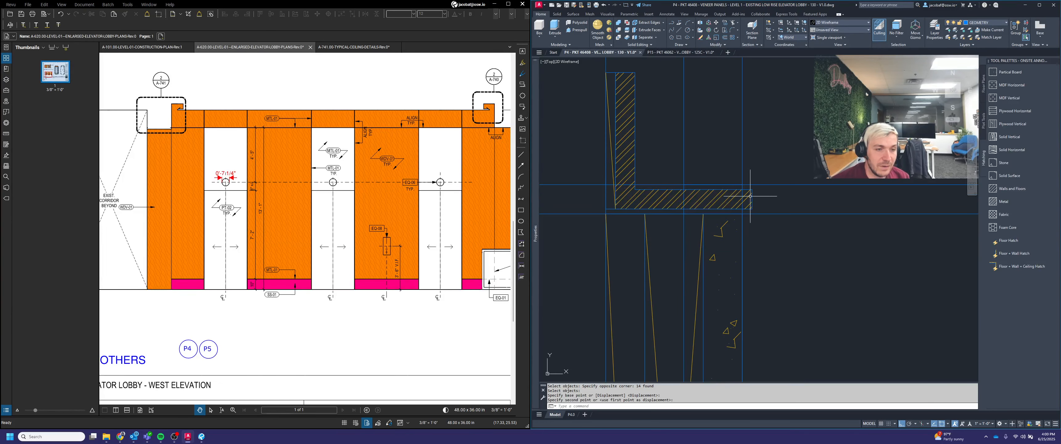
{"action": "scroll", "coordinate": [780, 201], "scroll_direction": "down", "scroll_amount": 3}
{"action": "left_click", "coordinate": [808, 216]}
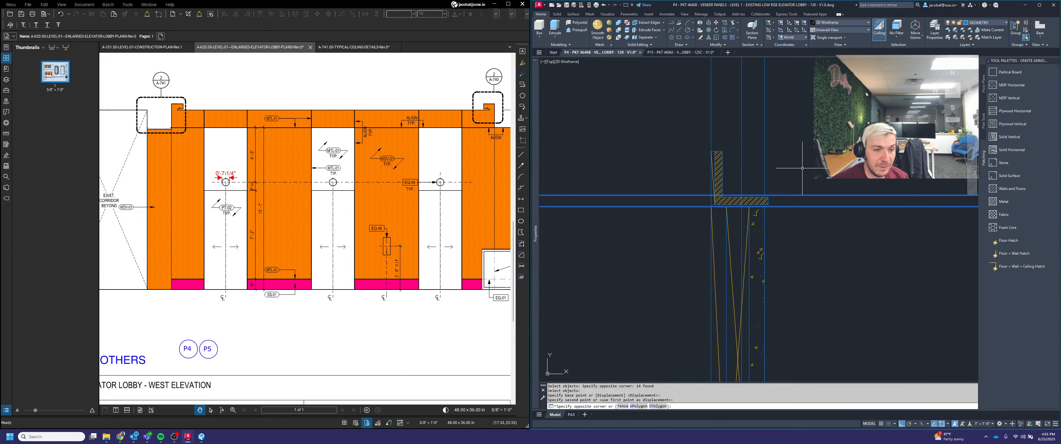
{"action": "left_click", "coordinate": [801, 168]}
{"action": "key", "text": "Escape"}
{"action": "left_click", "coordinate": [796, 212]}
{"action": "left_click", "coordinate": [792, 202]}
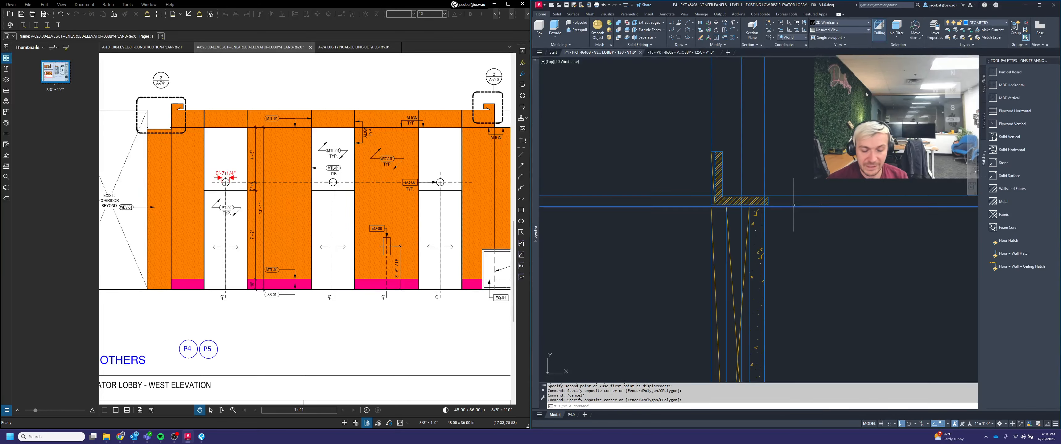
{"action": "key", "text": "Delete"}
Step: Trim the section lines overlapping the Z clip at the corner of the profile
{"action": "scroll", "coordinate": [762, 210], "scroll_direction": "up", "scroll_amount": 2}
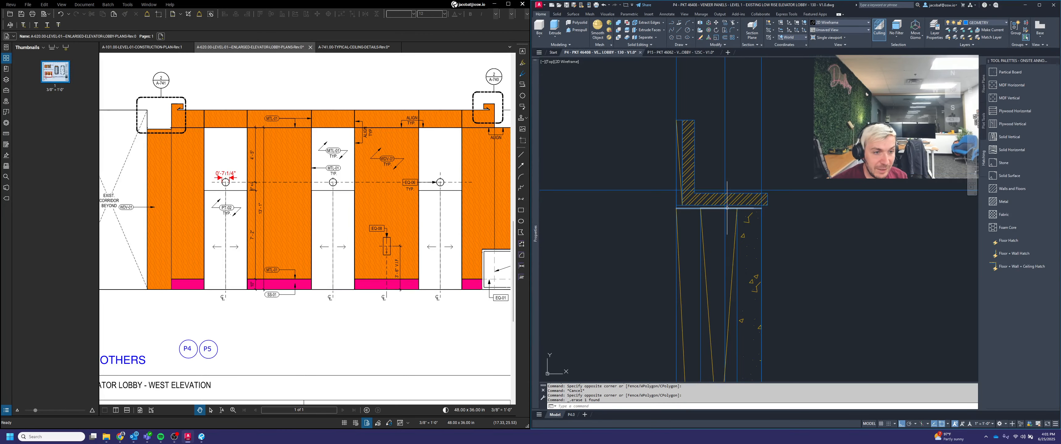
{"action": "scroll", "coordinate": [809, 289], "scroll_direction": "down", "scroll_amount": 2}
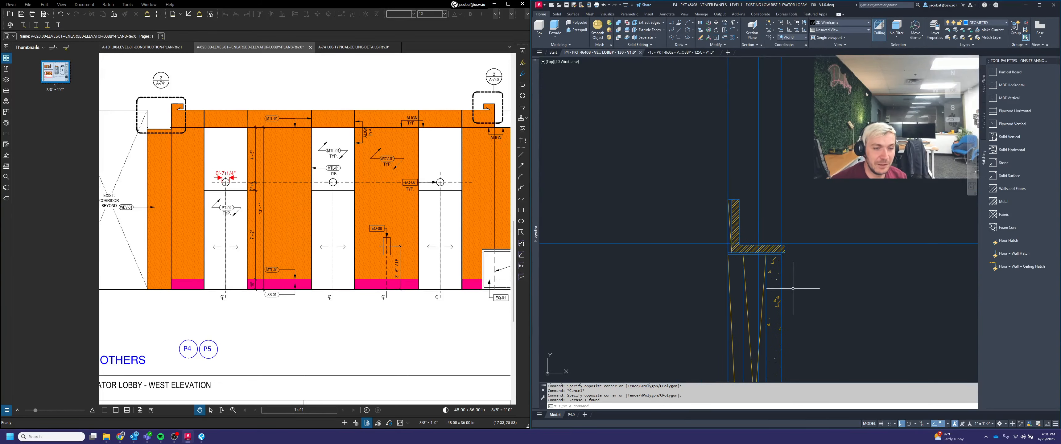
{"action": "key", "text": "Escape"}
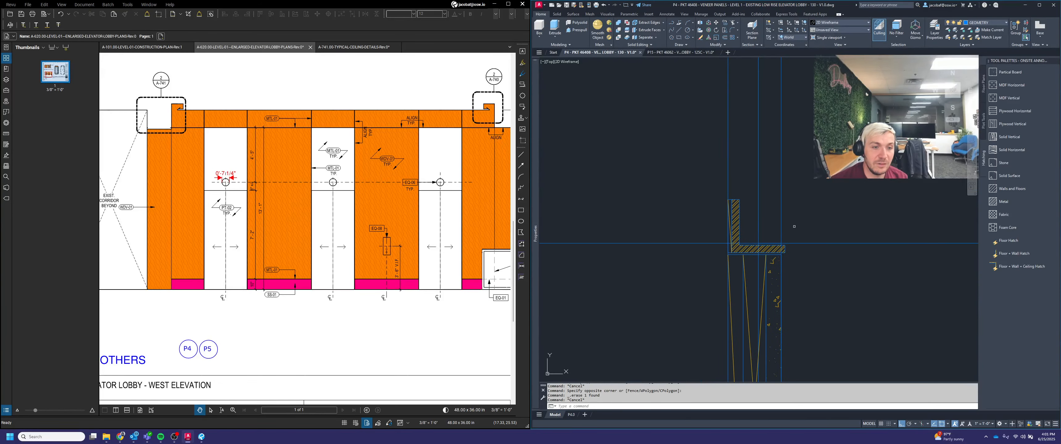
{"action": "scroll", "coordinate": [794, 226], "scroll_direction": "up", "scroll_amount": 1}
{"action": "type", "text": "tr"}
{"action": "key", "text": "Return"}
{"action": "left_click", "coordinate": [797, 229]}
{"action": "left_click", "coordinate": [732, 201]}
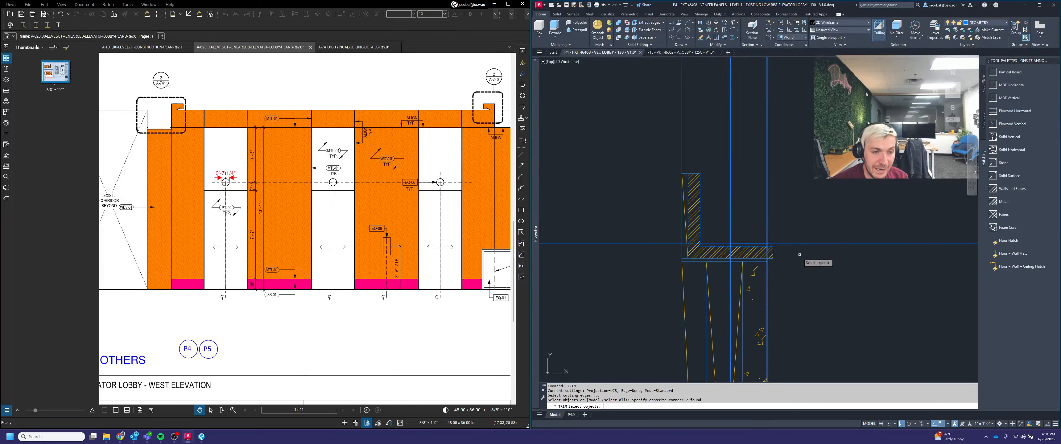
{"action": "key", "text": "Return"}
{"action": "left_click", "coordinate": [810, 274]}
{"action": "left_click", "coordinate": [786, 231]}
{"action": "left_click", "coordinate": [723, 243]}
{"action": "scroll", "coordinate": [743, 247], "scroll_direction": "up", "scroll_amount": 2}
{"action": "key", "text": "Return"}
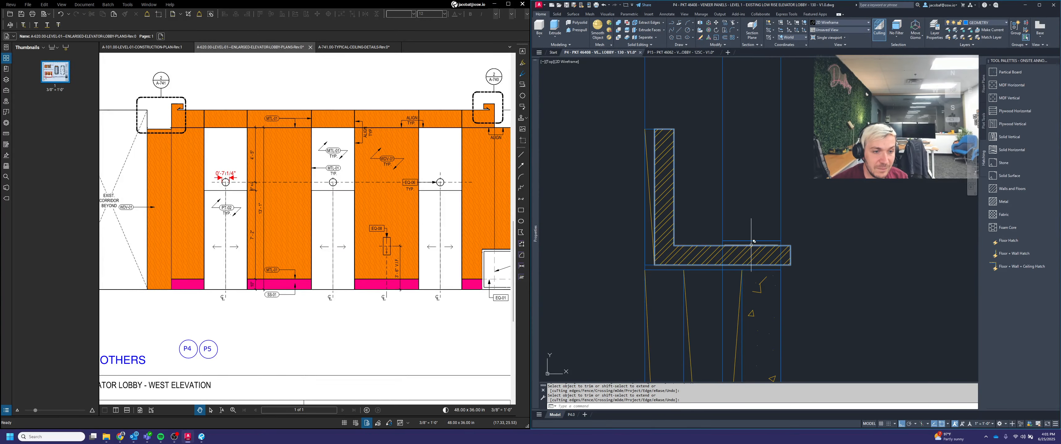
Step: Trim the remaining hatch and profile lines crossing the clip along the ledge edge
{"action": "type", "text": "tr"}
{"action": "key", "text": "Return"}
{"action": "left_click", "coordinate": [797, 255]}
{"action": "left_click", "coordinate": [722, 234]}
{"action": "key", "text": "Return"}
{"action": "scroll", "coordinate": [782, 244], "scroll_direction": "up", "scroll_amount": 4}
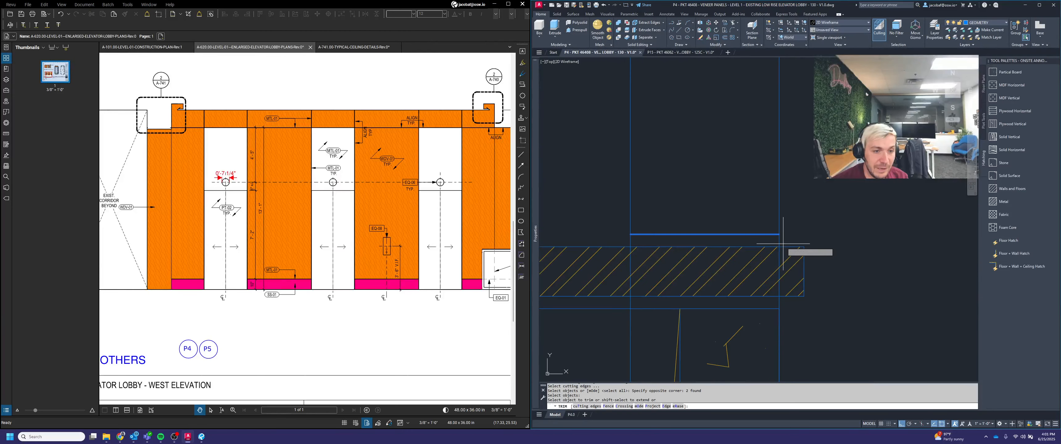
{"action": "left_click", "coordinate": [783, 243]}
{"action": "left_click", "coordinate": [634, 231]}
{"action": "key", "text": "Return"}
{"action": "scroll", "coordinate": [809, 210], "scroll_direction": "down", "scroll_amount": 3}
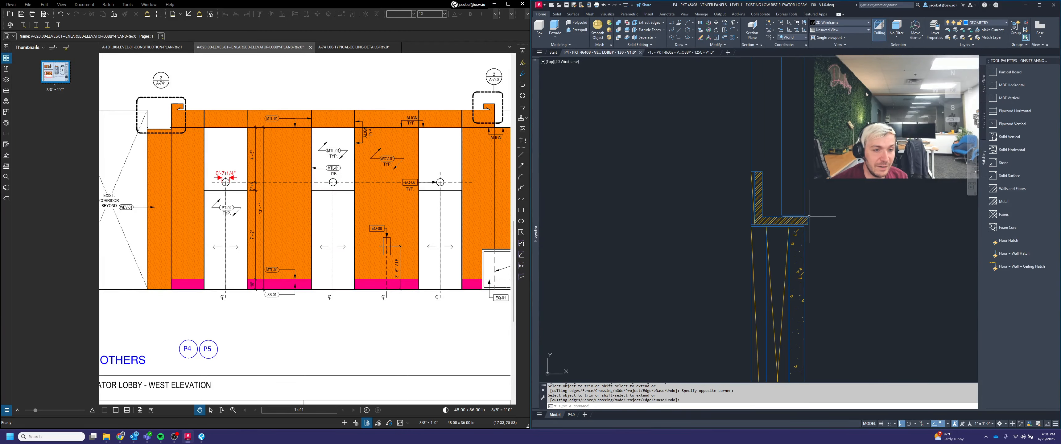
{"action": "scroll", "coordinate": [807, 239], "scroll_direction": "down", "scroll_amount": 4}
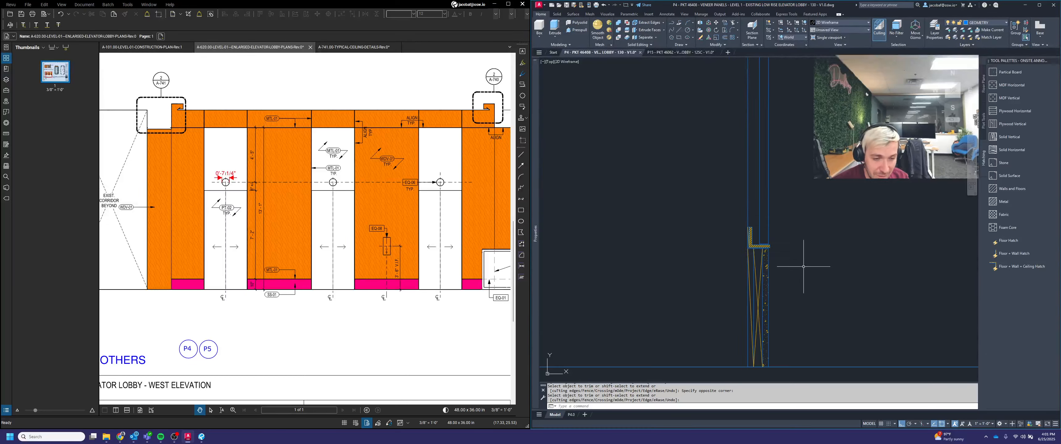
{"action": "scroll", "coordinate": [778, 284], "scroll_direction": "down", "scroll_amount": 3}
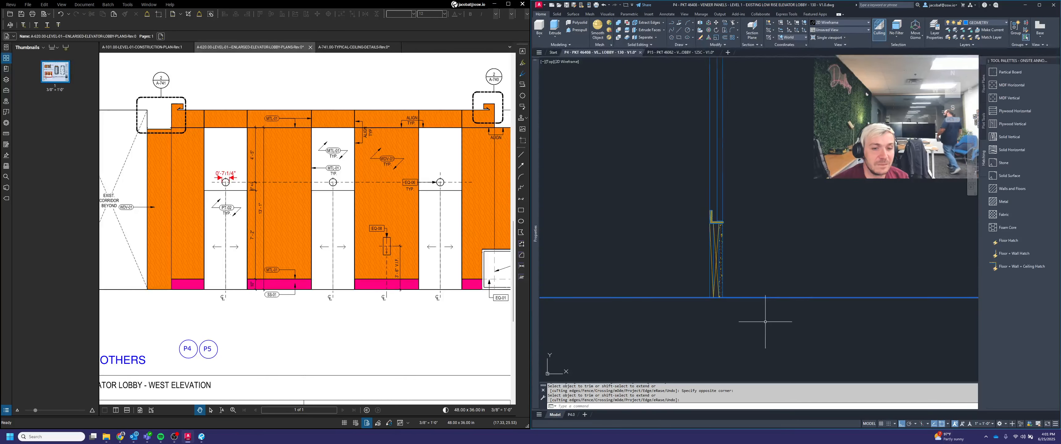
{"action": "scroll", "coordinate": [765, 322], "scroll_direction": "down", "scroll_amount": 3}
{"action": "key", "text": "Escape"}
{"action": "left_click", "coordinate": [817, 256]}
{"action": "left_click", "coordinate": [805, 237]}
{"action": "key", "text": "Delete"}
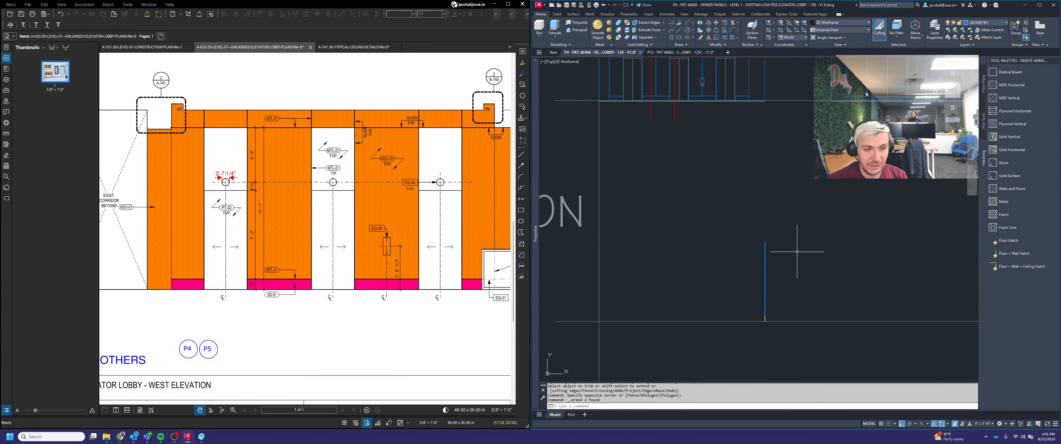
{"action": "scroll", "coordinate": [782, 247], "scroll_direction": "up", "scroll_amount": 2}
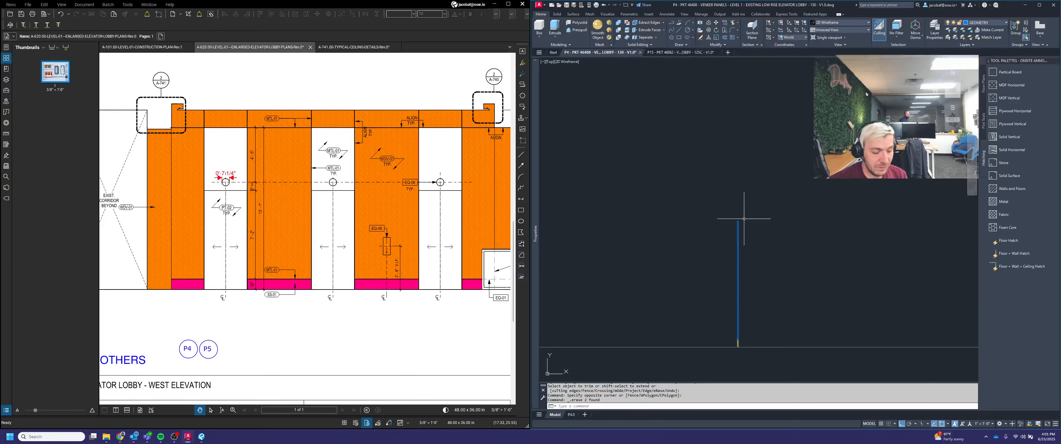
{"action": "key", "text": "ctrl+z"}
{"action": "key", "text": "ctrl+z"}
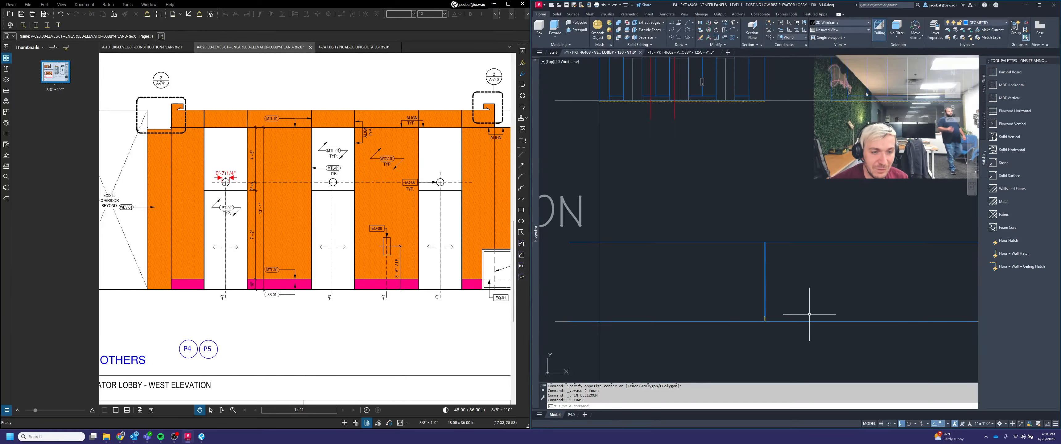
Step: Erase the two extra horizontal lines below the section
{"action": "left_click", "coordinate": [808, 295]}
{"action": "left_click", "coordinate": [809, 221]}
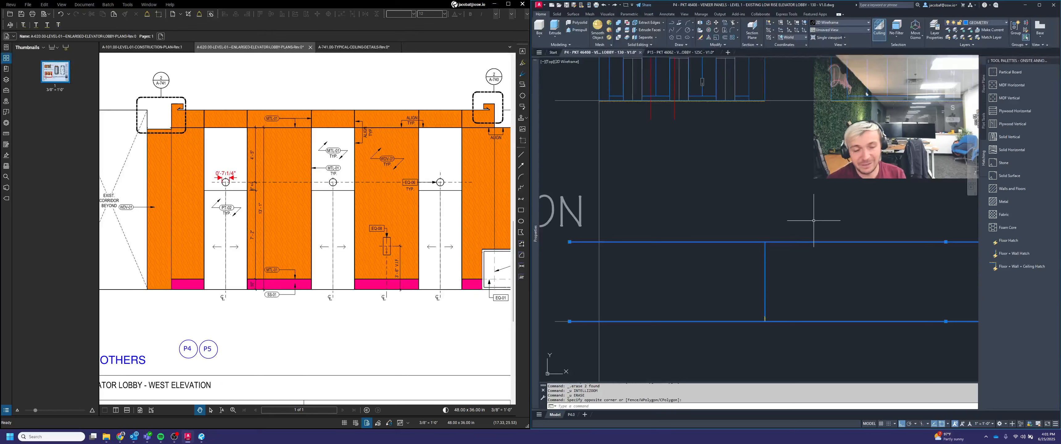
{"action": "key", "text": "Delete"}
{"action": "key", "text": "Escape"}
{"action": "middle_click_drag", "start_coordinate": [803, 225], "coordinate": [786, 233]}
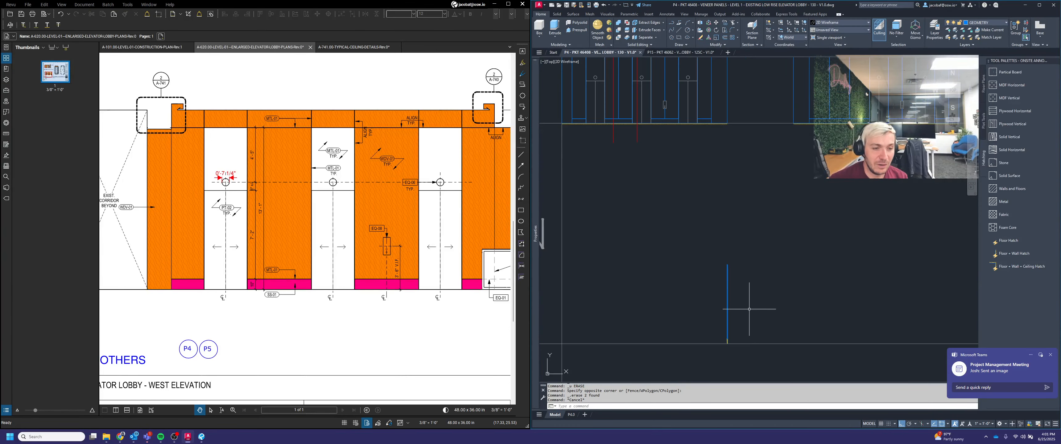
Step: Insert the Z clip block from the tool palette beside the section
{"action": "scroll", "coordinate": [745, 304], "scroll_direction": "up", "scroll_amount": 4}
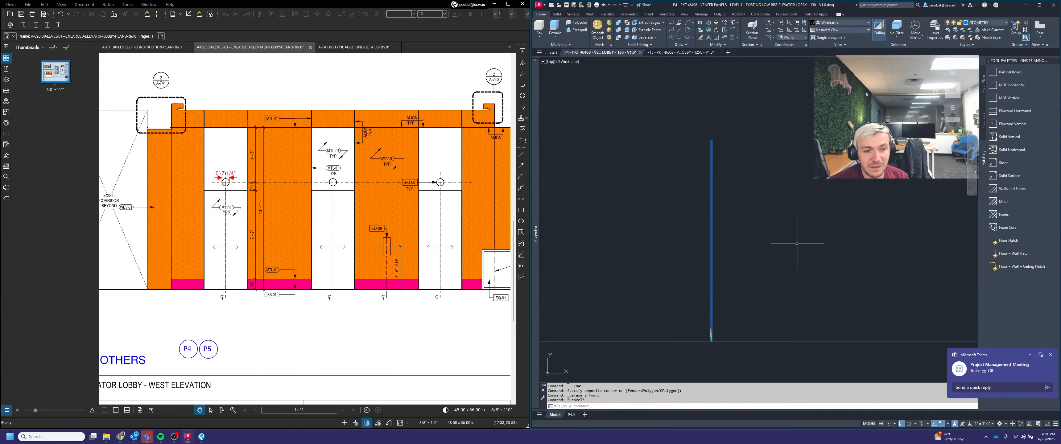
{"action": "left_click", "coordinate": [1020, 266]}
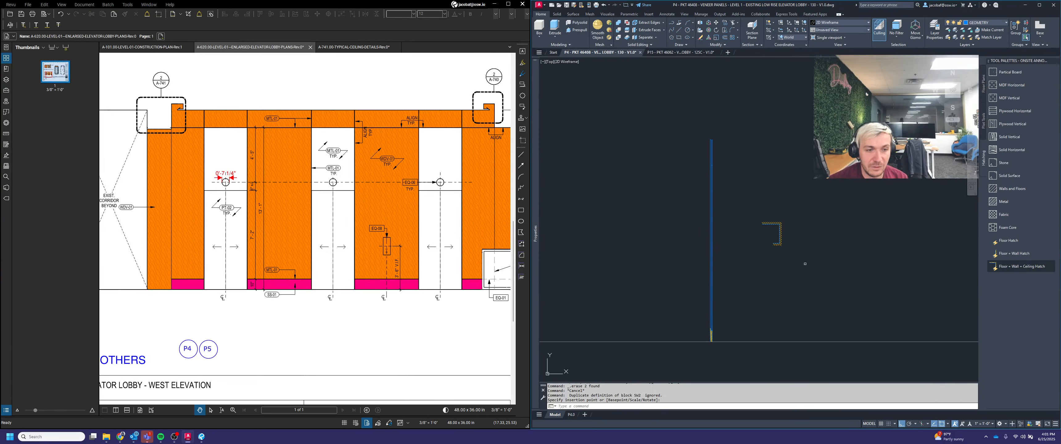
{"action": "left_click", "coordinate": [804, 263]}
Step: Rotate the inserted Z clip block 180 degrees
{"action": "left_click", "coordinate": [779, 213]}
{"action": "key", "text": "space"}
{"action": "left_click", "coordinate": [809, 219]}
{"action": "left_click", "coordinate": [625, 209]}
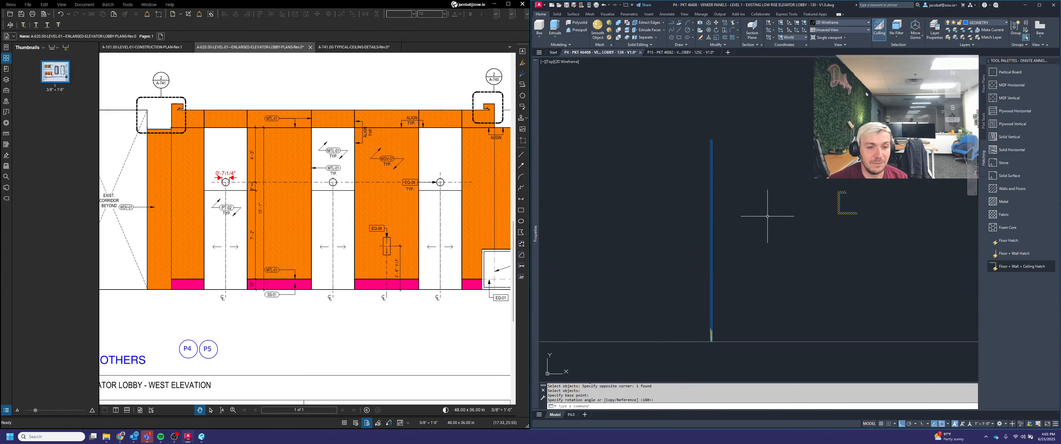
Step: Reposition the rotated Z clip with its grips against the hatched veneer in the section
{"action": "scroll", "coordinate": [834, 229], "scroll_direction": "up", "scroll_amount": 2}
{"action": "left_click", "coordinate": [848, 224]}
{"action": "left_click", "coordinate": [840, 198]}
{"action": "left_click", "coordinate": [841, 175]}
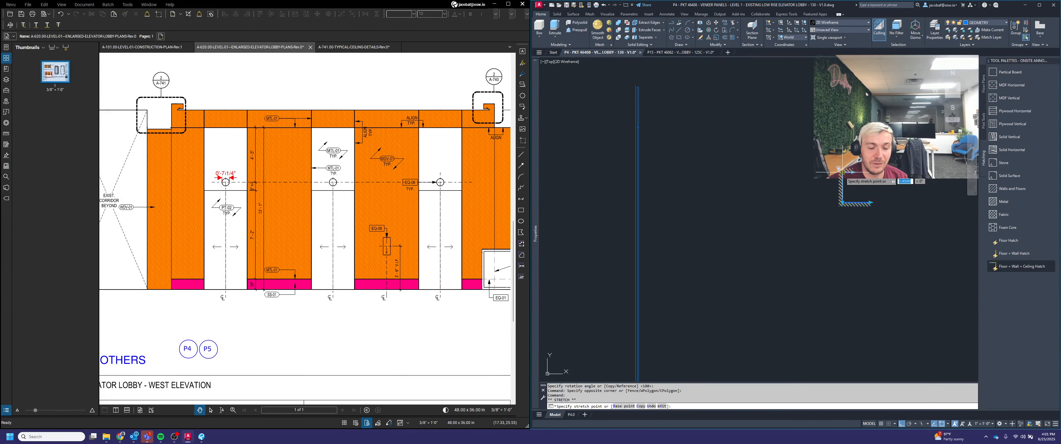
{"action": "scroll", "coordinate": [838, 175], "scroll_direction": "down", "scroll_amount": 4}
{"action": "scroll", "coordinate": [757, 139], "scroll_direction": "up", "scroll_amount": 8}
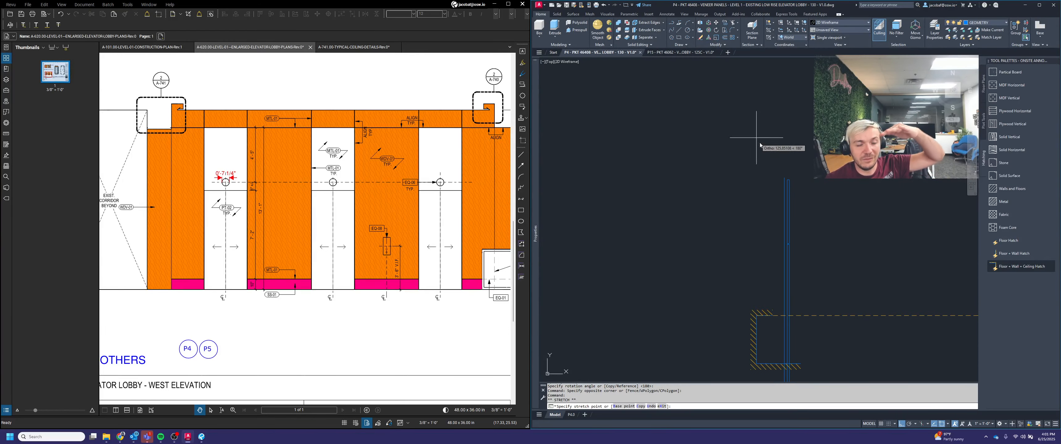
{"action": "scroll", "coordinate": [785, 176], "scroll_direction": "up", "scroll_amount": 4}
{"action": "left_click", "coordinate": [795, 210]}
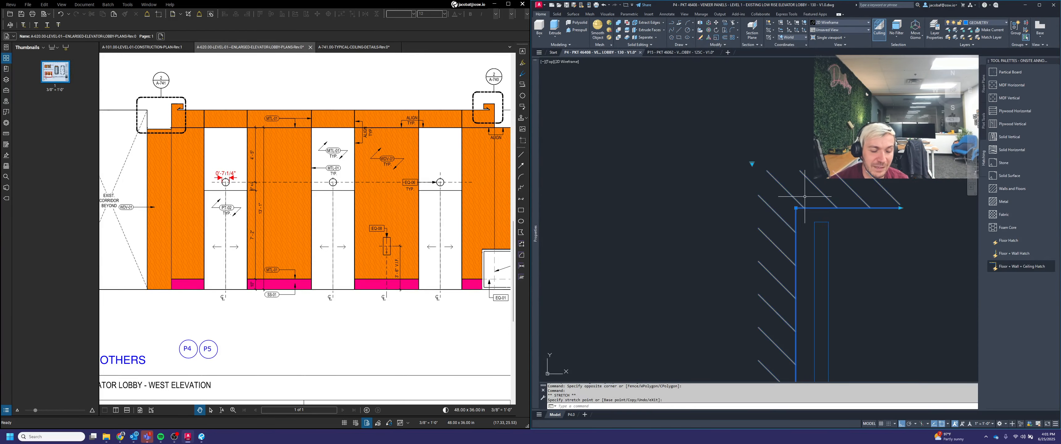
{"action": "scroll", "coordinate": [810, 161], "scroll_direction": "down", "scroll_amount": 8}
{"action": "left_click", "coordinate": [810, 217]}
{"action": "scroll", "coordinate": [811, 218], "scroll_direction": "down", "scroll_amount": 4}
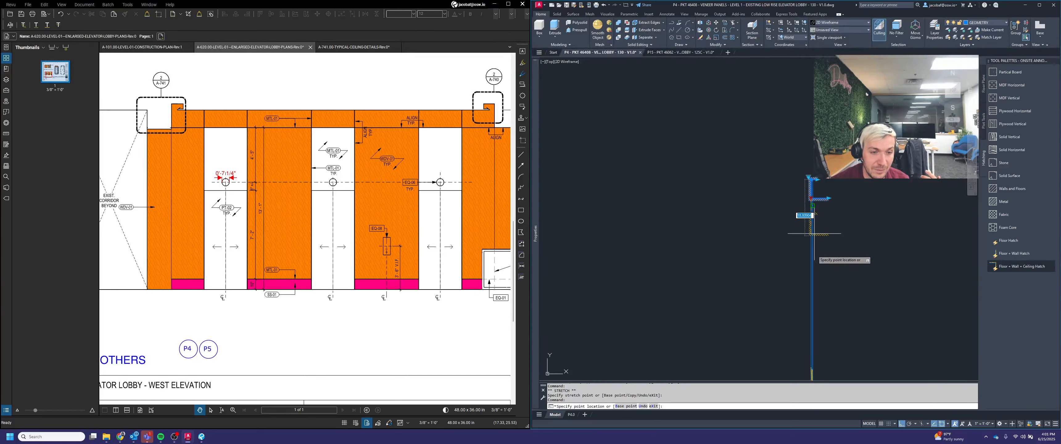
{"action": "scroll", "coordinate": [798, 232], "scroll_direction": "up", "scroll_amount": 5}
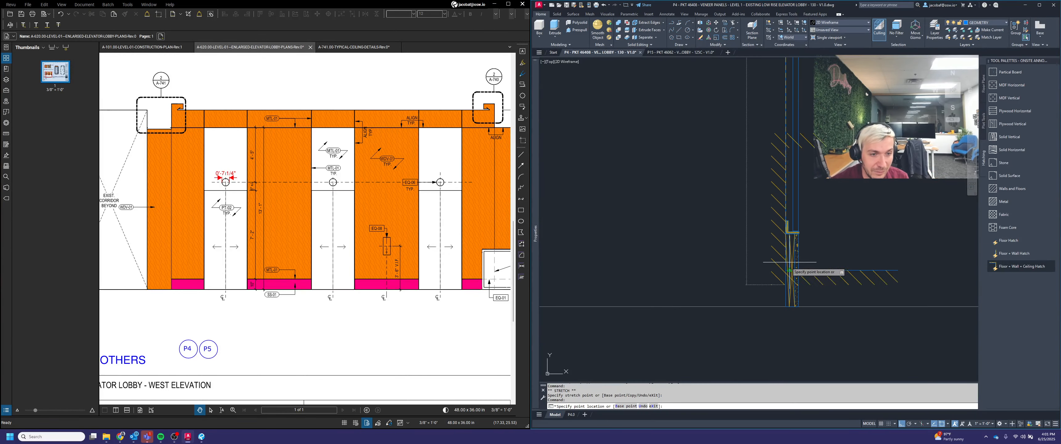
{"action": "left_click", "coordinate": [784, 365]}
{"action": "scroll", "coordinate": [790, 305], "scroll_direction": "down", "scroll_amount": 5}
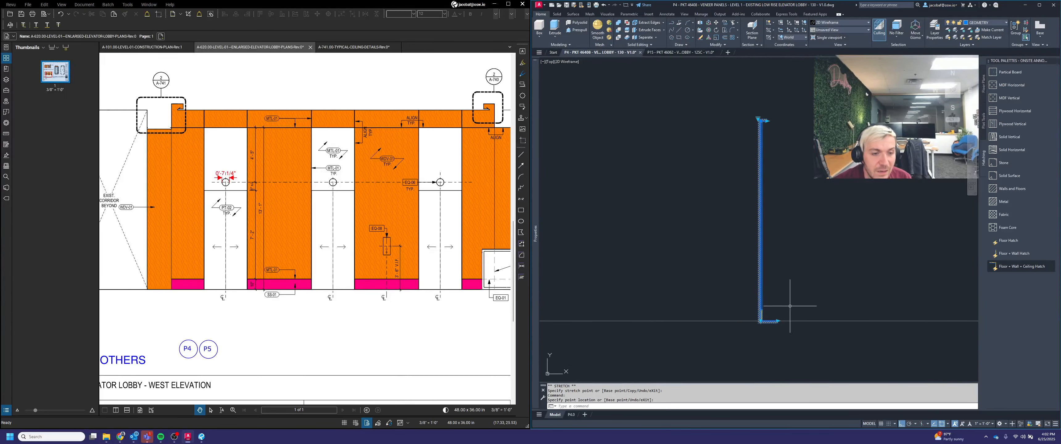
{"action": "left_click", "coordinate": [767, 121]}
{"action": "left_click", "coordinate": [778, 321]}
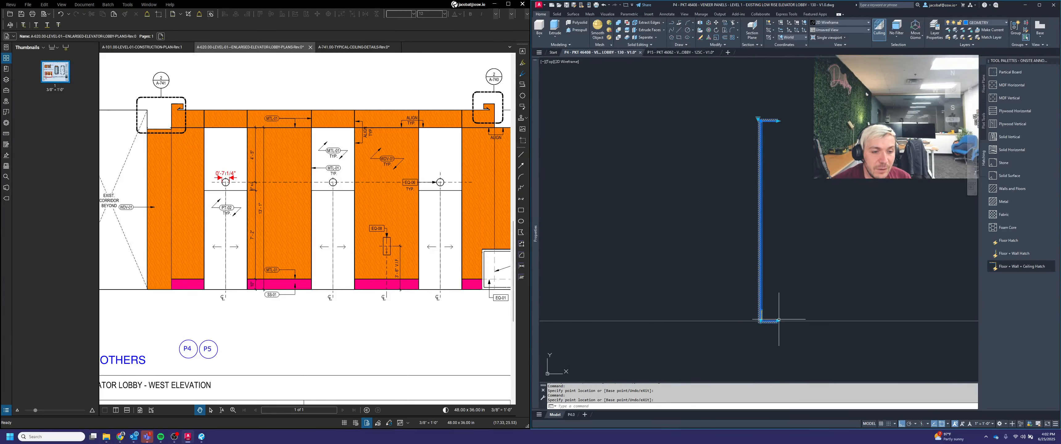
{"action": "key", "text": "Escape"}
{"action": "key", "text": "Escape"}
Step: Inspect the placed Z clip and veneer along the section profile
{"action": "scroll", "coordinate": [781, 305], "scroll_direction": "up", "scroll_amount": 4}
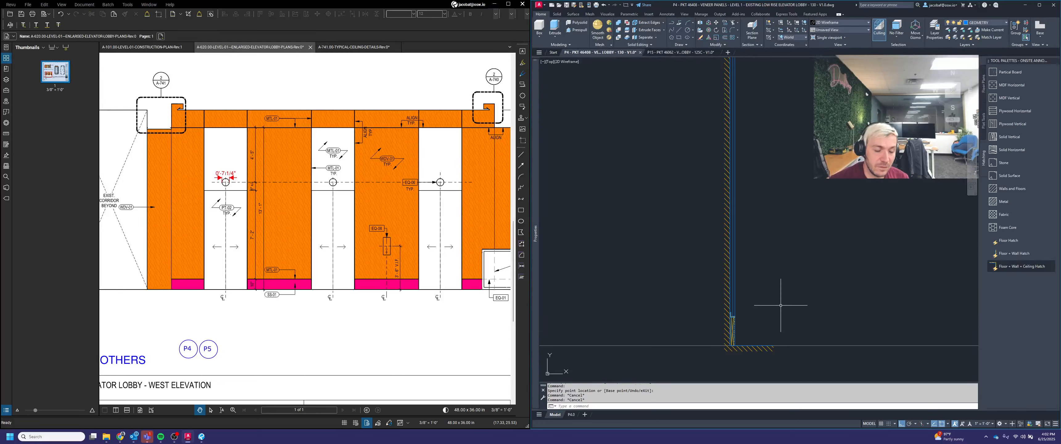
{"action": "mouse_move", "coordinate": [763, 280]}
{"action": "middle_mouse_down"}
{"action": "mouse_move", "coordinate": [775, 310]}
{"action": "mouse_move", "coordinate": [761, 293]}
{"action": "middle_mouse_up"}
{"action": "scroll", "coordinate": [736, 355], "scroll_direction": "up", "scroll_amount": 5}
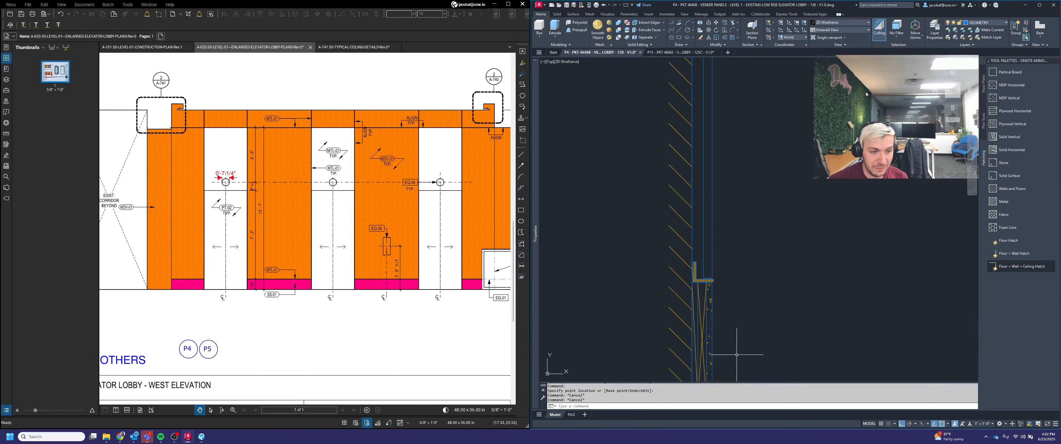
{"action": "scroll", "coordinate": [716, 268], "scroll_direction": "down", "scroll_amount": 5}
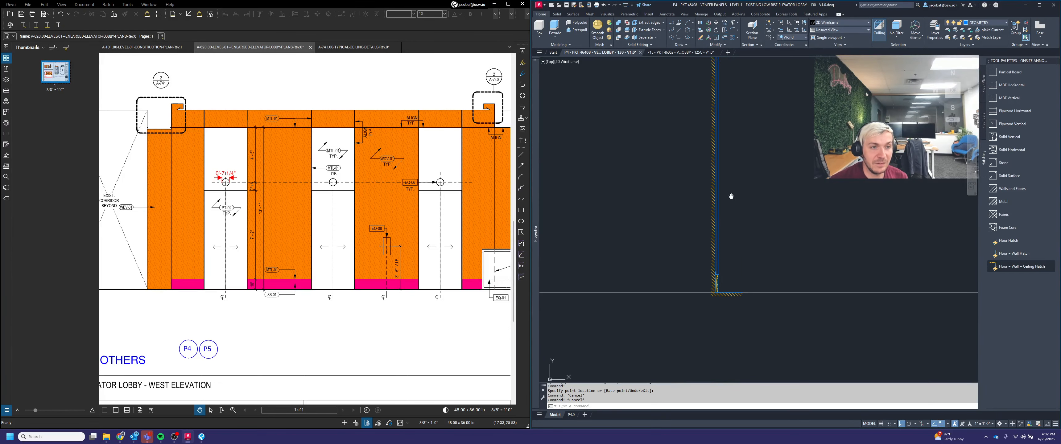
{"action": "scroll", "coordinate": [748, 237], "scroll_direction": "up", "scroll_amount": 6}
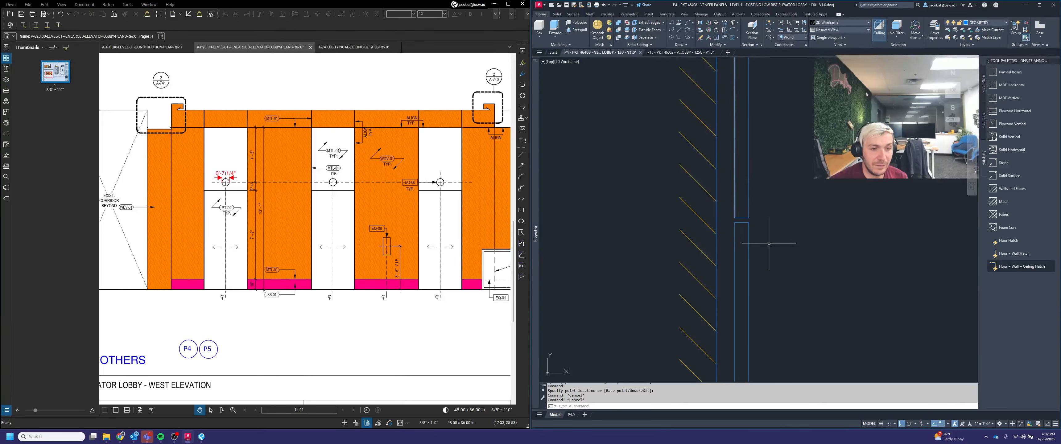
{"action": "scroll", "coordinate": [755, 238], "scroll_direction": "down", "scroll_amount": 6}
{"action": "scroll", "coordinate": [747, 195], "scroll_direction": "up", "scroll_amount": 3}
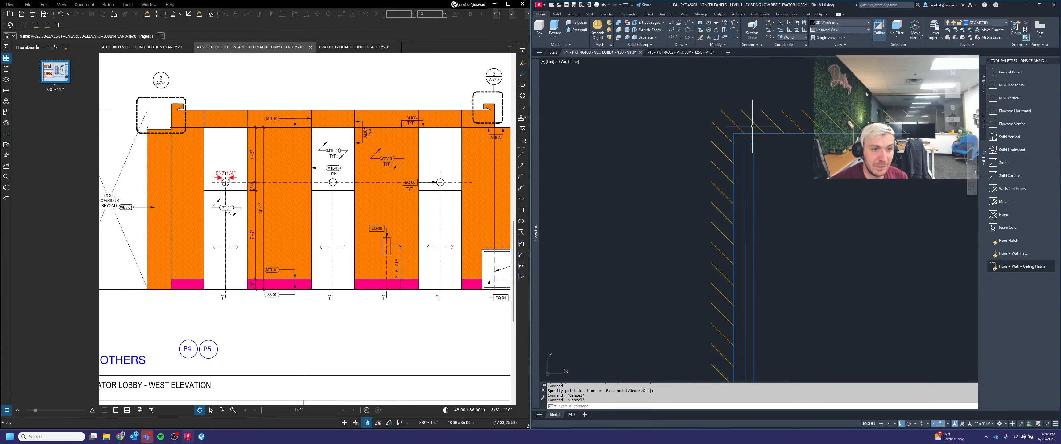
{"action": "scroll", "coordinate": [734, 151], "scroll_direction": "down", "scroll_amount": 3}
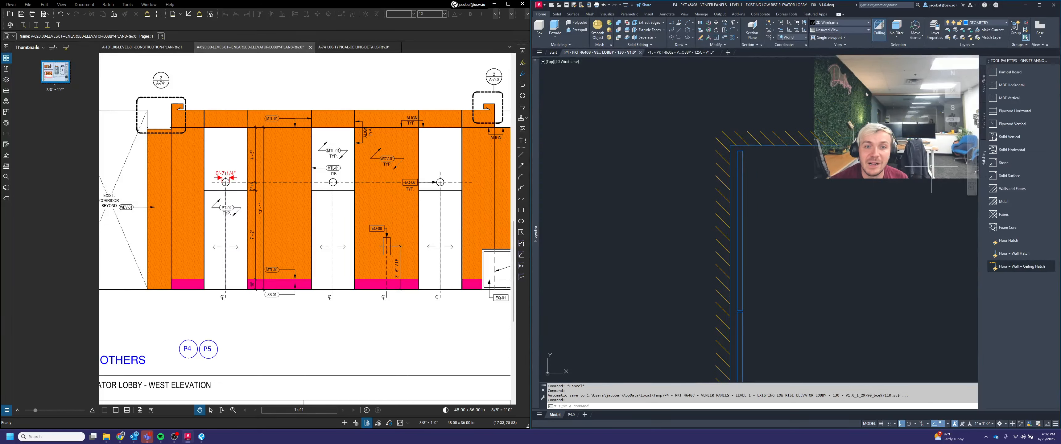
{"action": "key", "text": "Escape"}
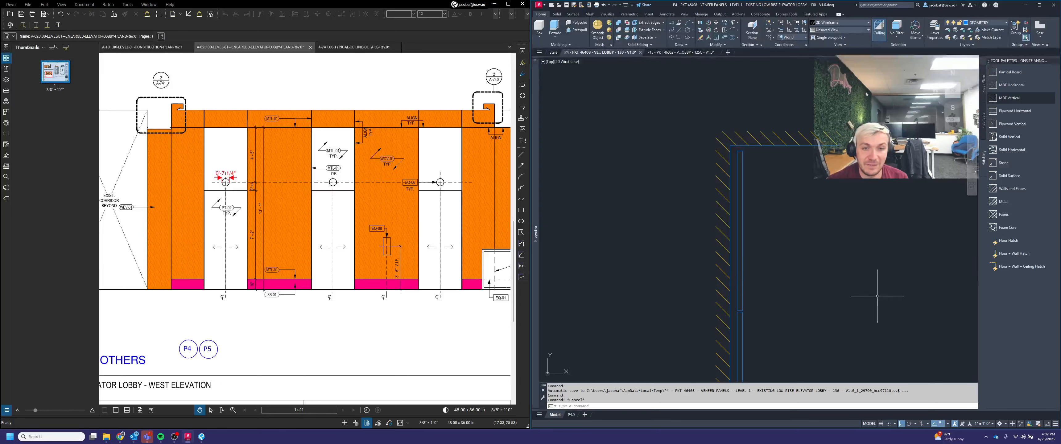
{"action": "middle_click_drag", "start_coordinate": [776, 294], "coordinate": [743, 256]}
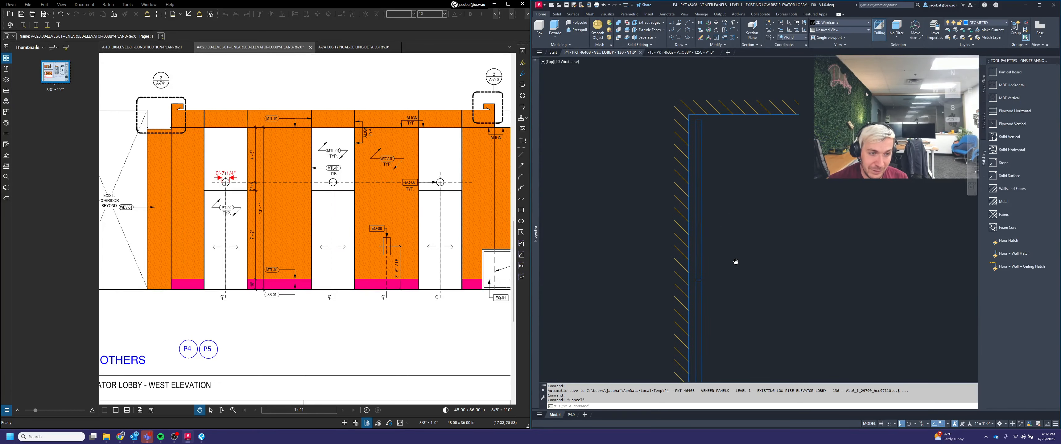
Step: Switch the tool palette to ONSITE PANELS and insert the Spline Reveal detail block beside the section
{"action": "right_click", "coordinate": [1032, 63]}
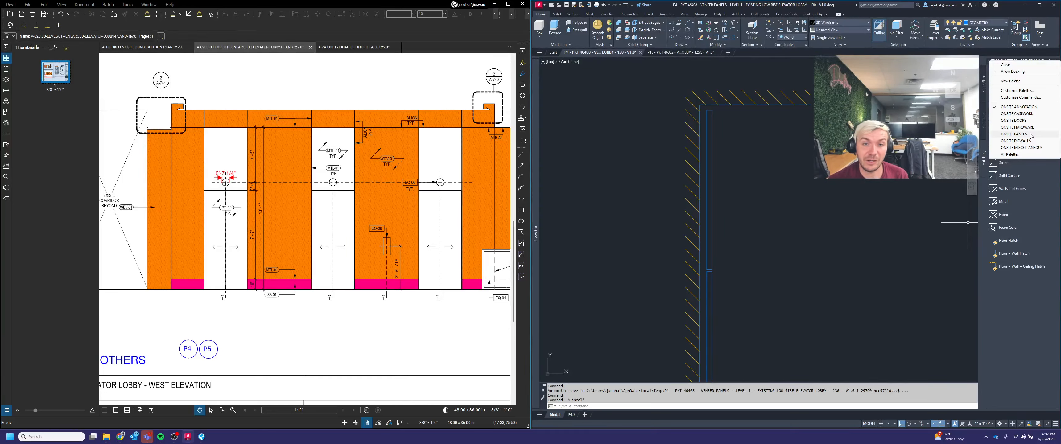
{"action": "left_click", "coordinate": [1014, 133]}
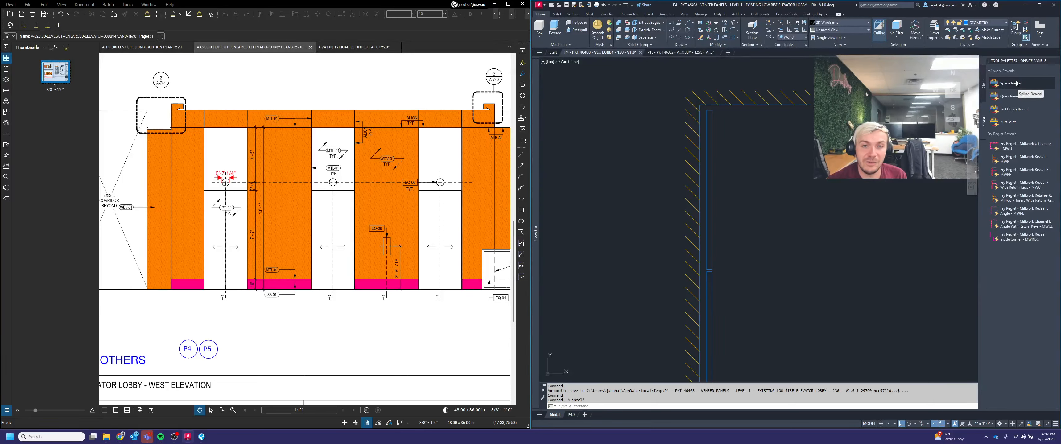
{"action": "left_click", "coordinate": [829, 212]}
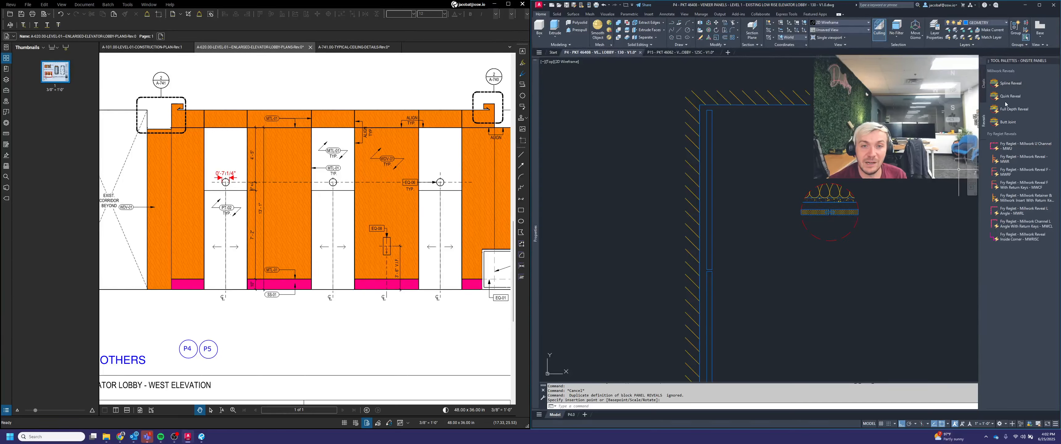
{"action": "scroll", "coordinate": [835, 223], "scroll_direction": "up", "scroll_amount": 5}
{"action": "key", "text": "Escape"}
{"action": "key", "text": "Escape"}
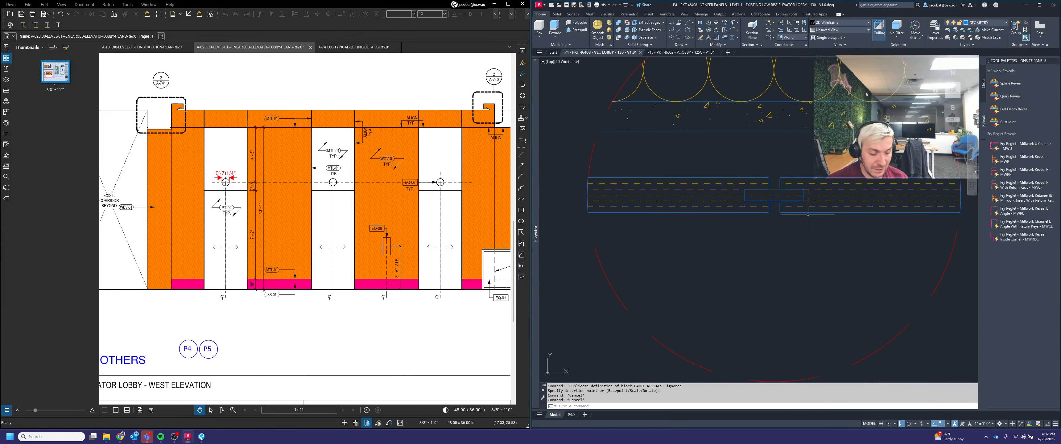
Step: Measure the reveal widths and depths on the inserted detail with the DIST command
{"action": "type", "text": "di"}
{"action": "key", "text": "Return"}
{"action": "left_click", "coordinate": [768, 212]}
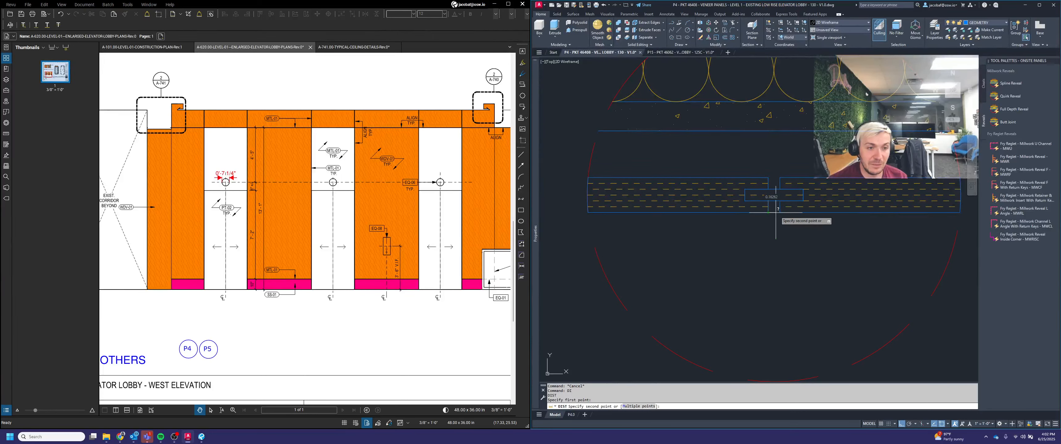
{"action": "left_click", "coordinate": [779, 212]}
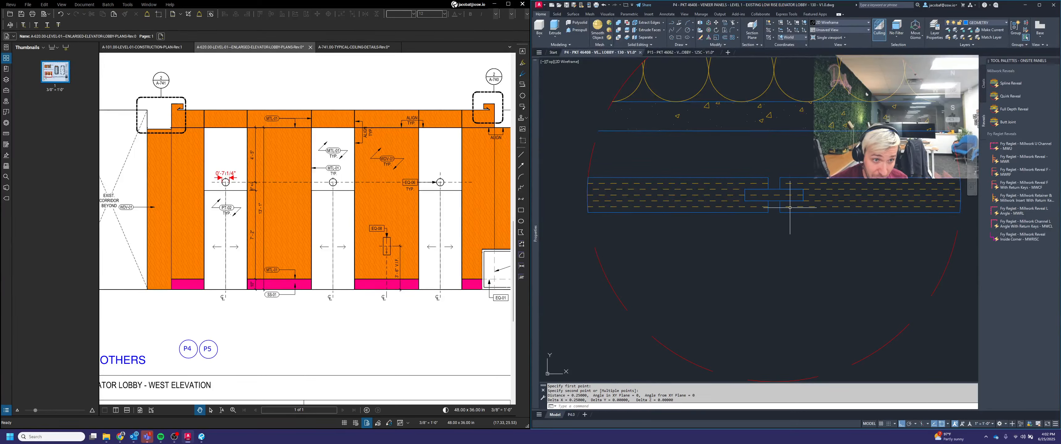
{"action": "key", "text": "Return"}
{"action": "left_click", "coordinate": [768, 212]}
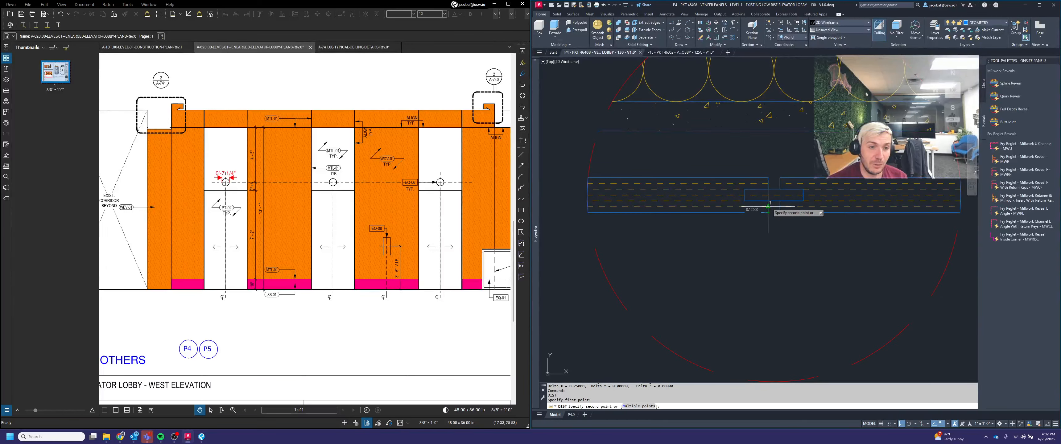
{"action": "left_click", "coordinate": [768, 201]}
{"action": "key", "text": "Return"}
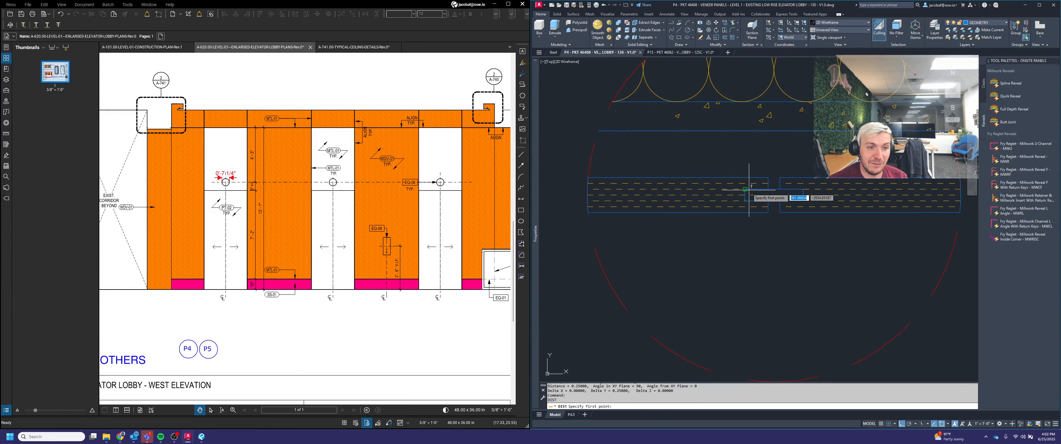
{"action": "left_click", "coordinate": [745, 190]}
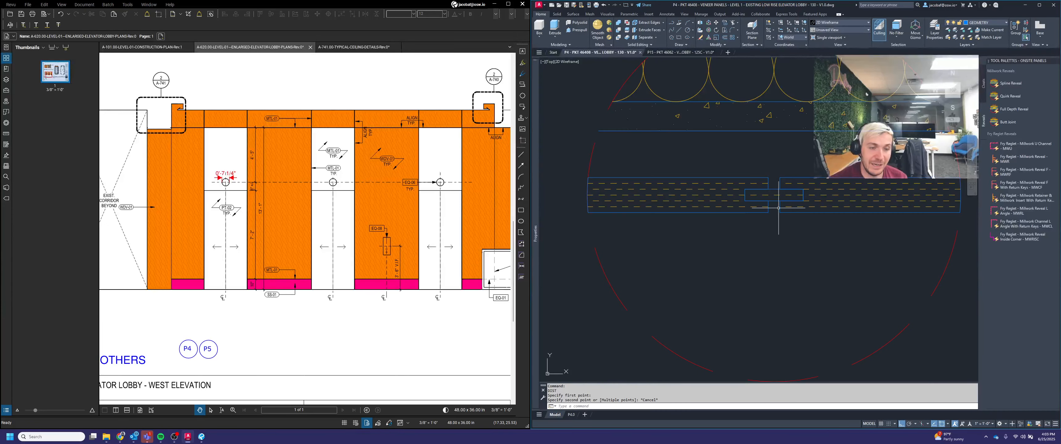
{"action": "key", "text": "Escape"}
{"action": "key", "text": "Return"}
{"action": "left_click", "coordinate": [745, 201]}
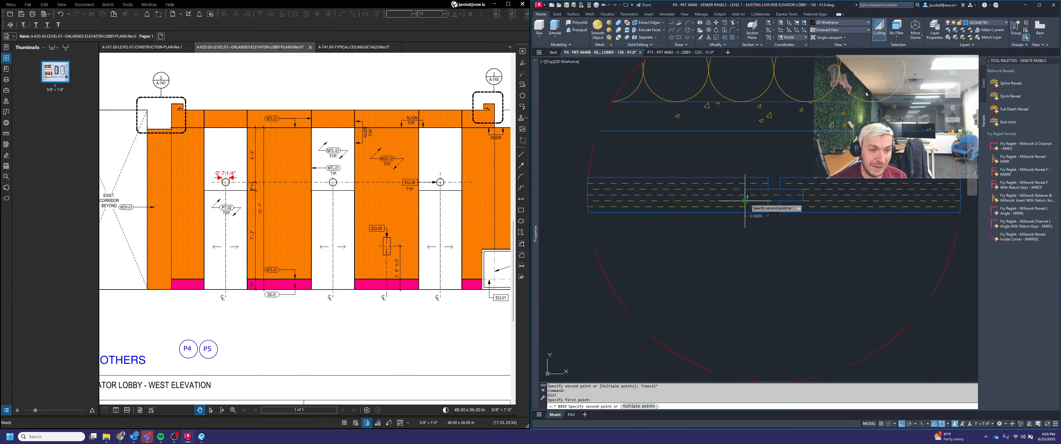
{"action": "left_click", "coordinate": [754, 200]}
{"action": "key", "text": "Return"}
{"action": "left_click", "coordinate": [780, 201]}
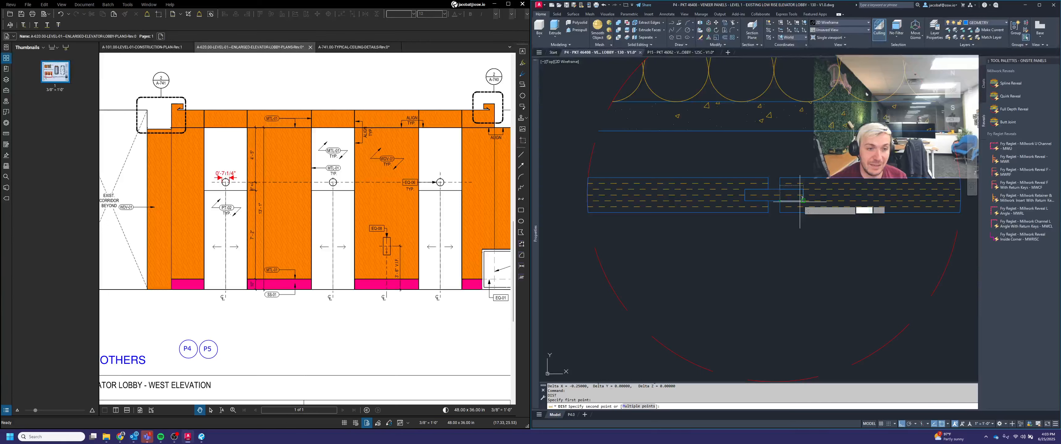
{"action": "left_click", "coordinate": [800, 201]}
Step: Select and delete the reference reveal detail block
{"action": "scroll", "coordinate": [819, 218], "scroll_direction": "down", "scroll_amount": 5}
{"action": "left_click", "coordinate": [874, 251]}
{"action": "left_click", "coordinate": [754, 135]}
{"action": "key", "text": "Delete"}
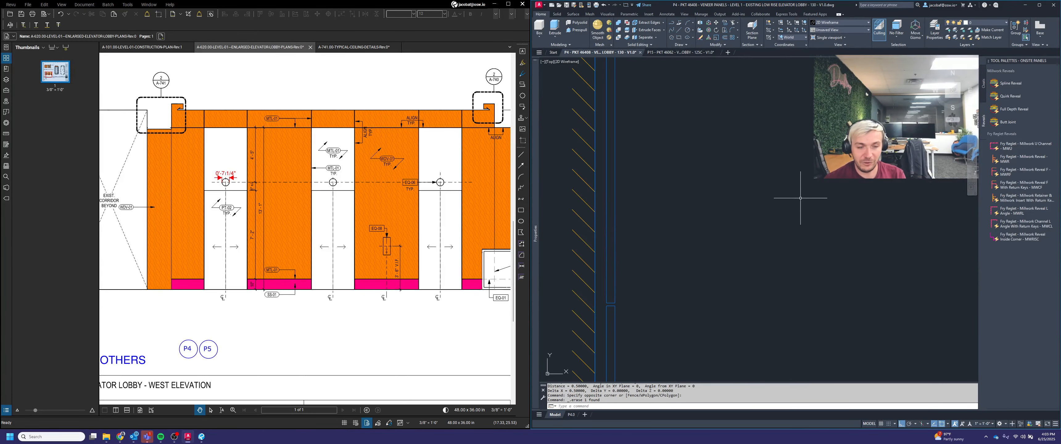
{"action": "middle_click_drag", "start_coordinate": [656, 292], "coordinate": [784, 228]}
{"action": "scroll", "coordinate": [751, 252], "scroll_direction": "up", "scroll_amount": 3}
{"action": "key", "text": "Escape"}
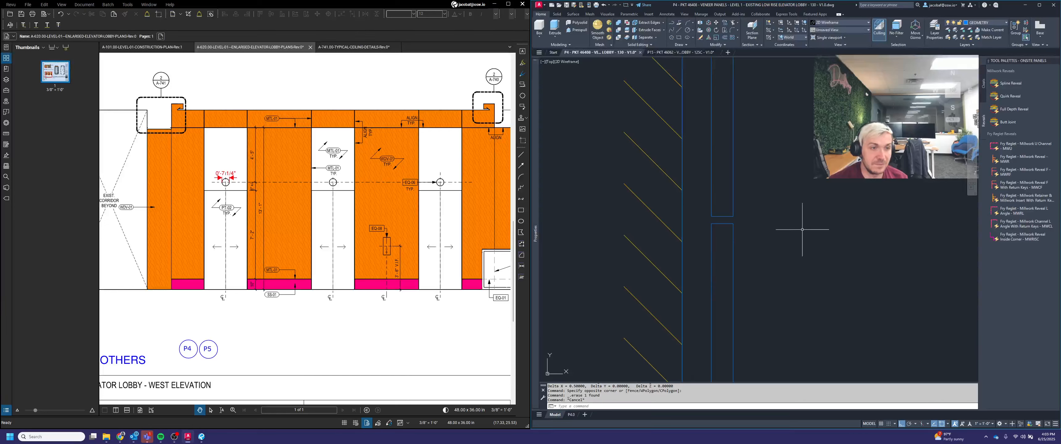
Step: Draw a rectangle 0.25 wide by 1.25 tall beside the section profile
{"action": "left_click", "coordinate": [678, 37]}
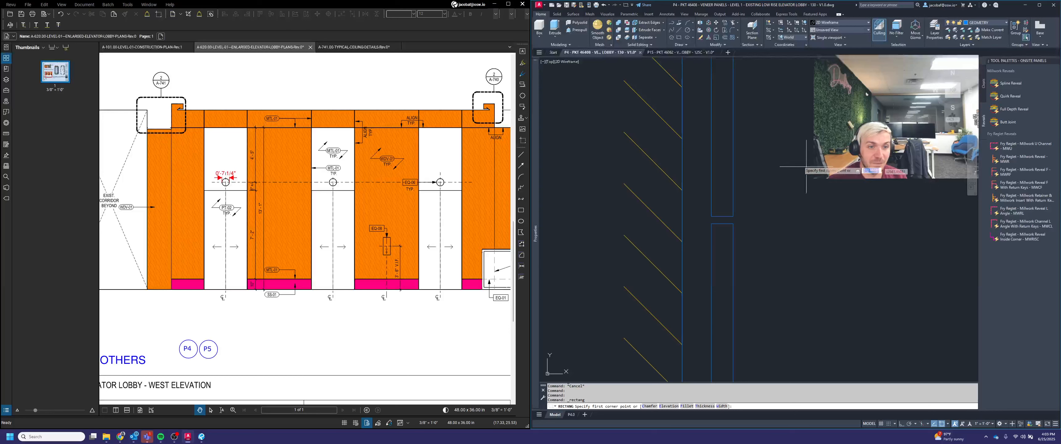
{"action": "left_click", "coordinate": [798, 159]}
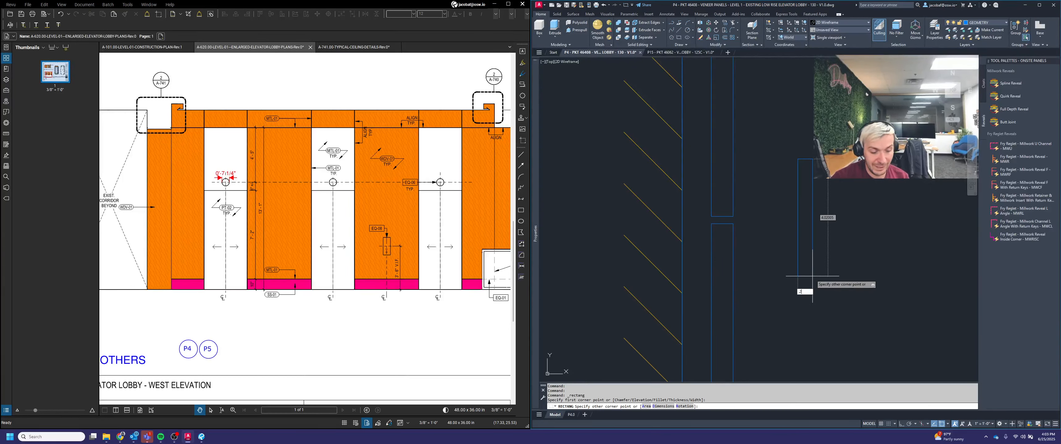
{"action": "key", "text": "Tab"}
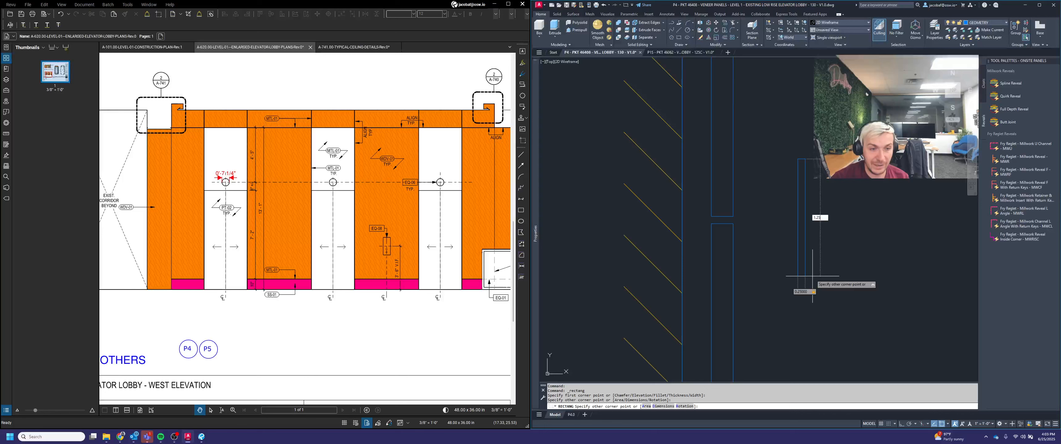
{"action": "type", "text": "1.25"}
{"action": "key", "text": "Return"}
{"action": "key", "text": "Escape"}
{"action": "key", "text": "Escape"}
Step: Move the rectangle, snapping midpoint between two points, into the joint between the two panel ends
{"action": "type", "text": "m"}
{"action": "key", "text": "Return"}
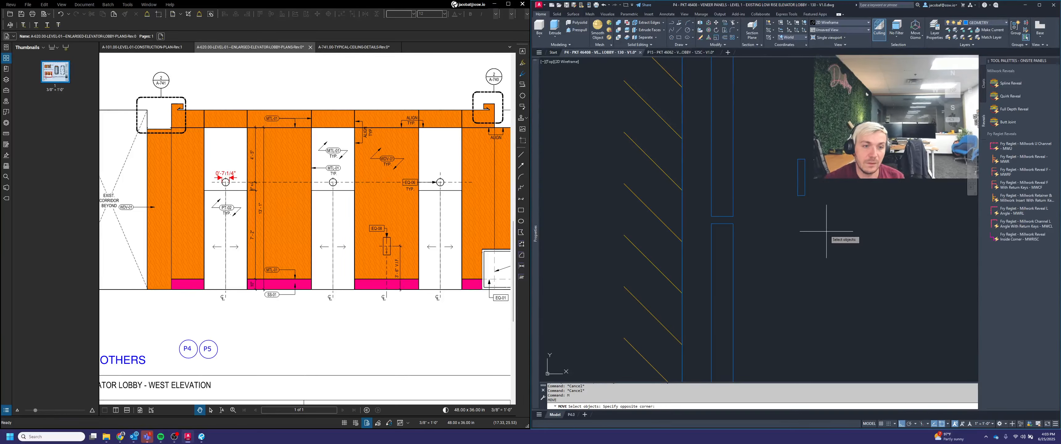
{"action": "left_click", "coordinate": [824, 230]}
{"action": "left_click", "coordinate": [797, 180]}
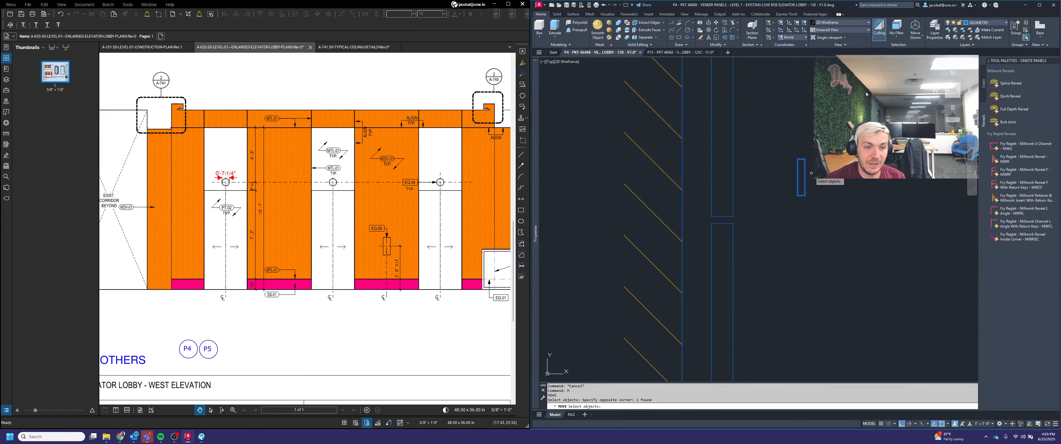
{"action": "key", "text": "Return"}
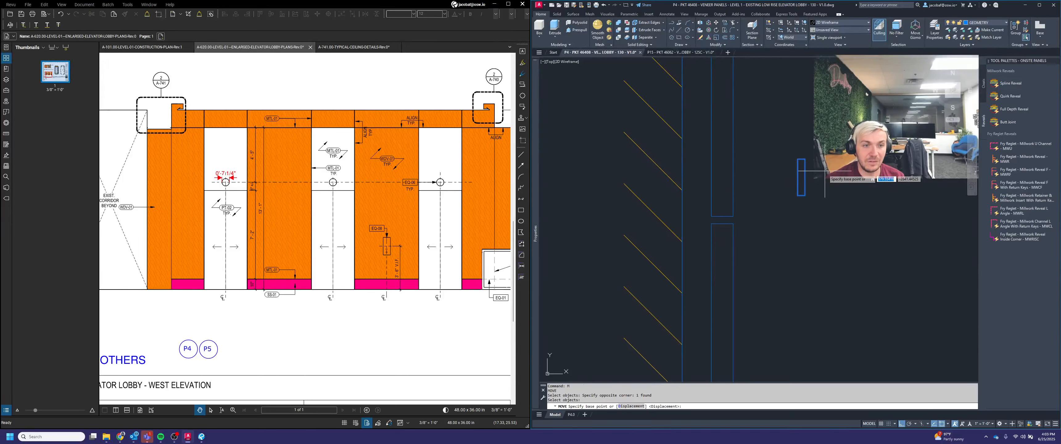
{"action": "right_click", "coordinate": [825, 173], "text": "shift"}
{"action": "left_click", "coordinate": [848, 189]}
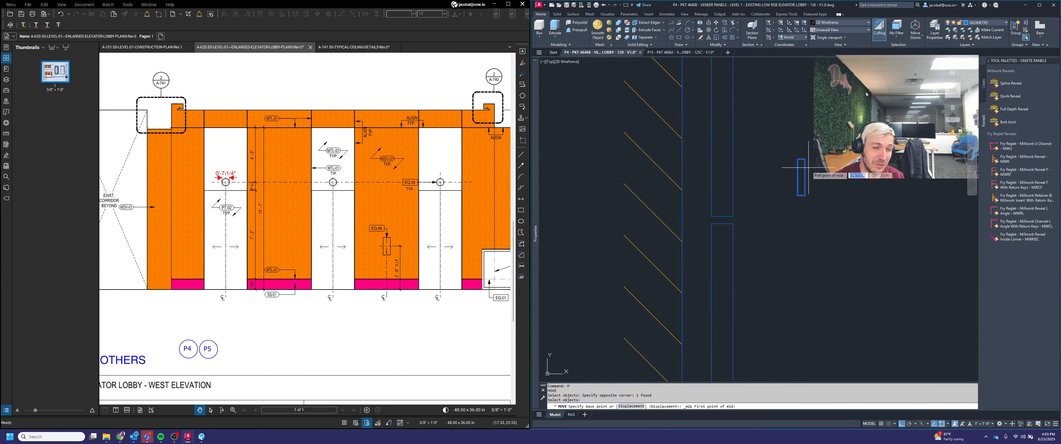
{"action": "left_click", "coordinate": [798, 159]}
{"action": "left_click", "coordinate": [804, 195]}
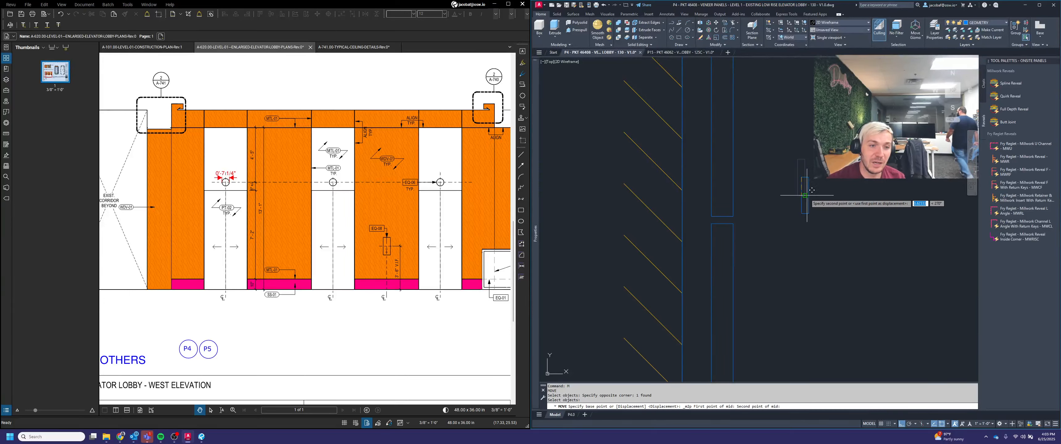
{"action": "scroll", "coordinate": [721, 224], "scroll_direction": "up", "scroll_amount": 5}
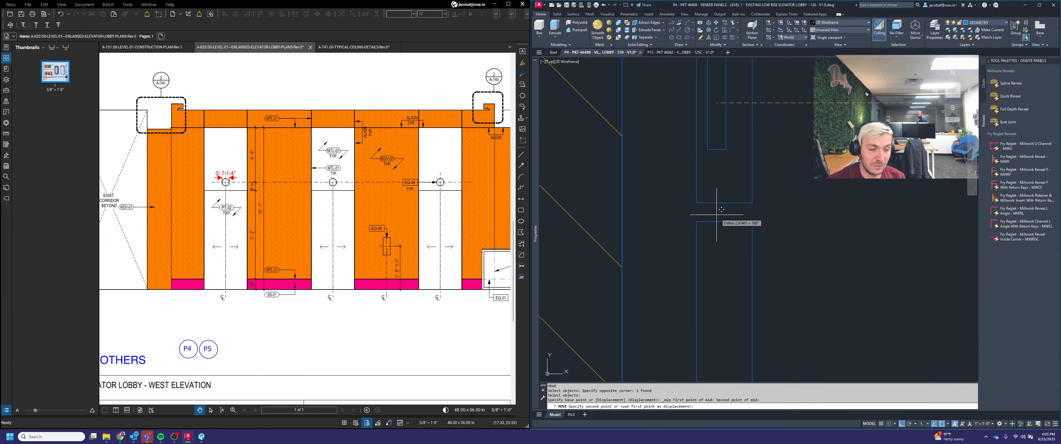
{"action": "right_click", "coordinate": [808, 187], "text": "shift"}
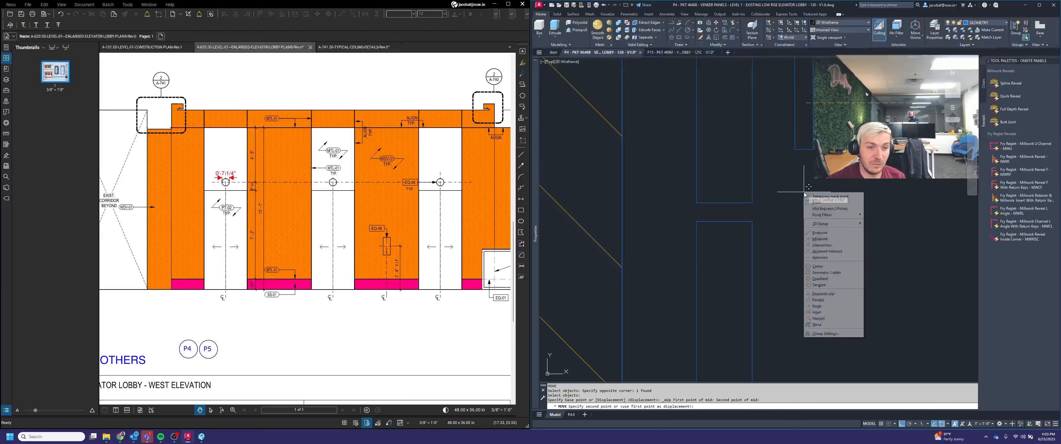
{"action": "left_click", "coordinate": [825, 208]}
{"action": "left_click", "coordinate": [696, 203]}
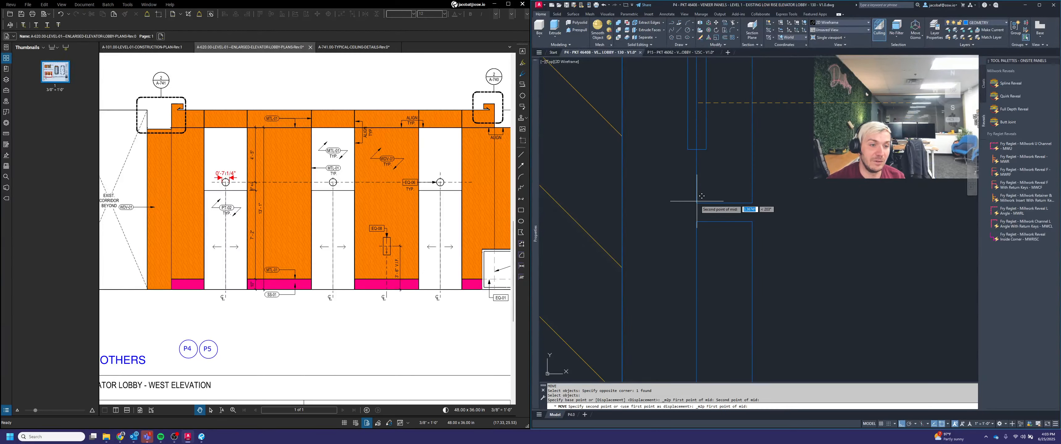
{"action": "key", "text": "Escape"}
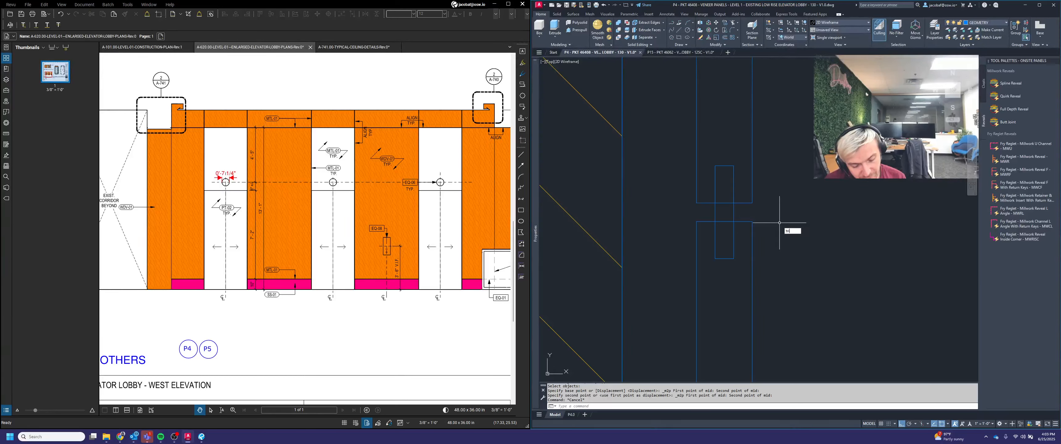
Step: Trim the panel edge lines inside the rectangle to open the reveal joint
{"action": "type", "text": "trim"}
{"action": "key", "text": "Return"}
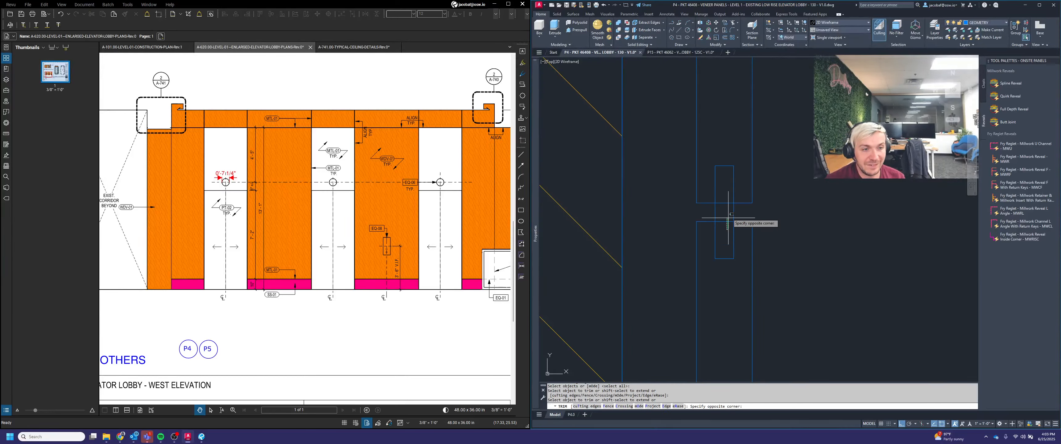
{"action": "left_click_drag", "start_coordinate": [725, 229], "coordinate": [726, 184]}
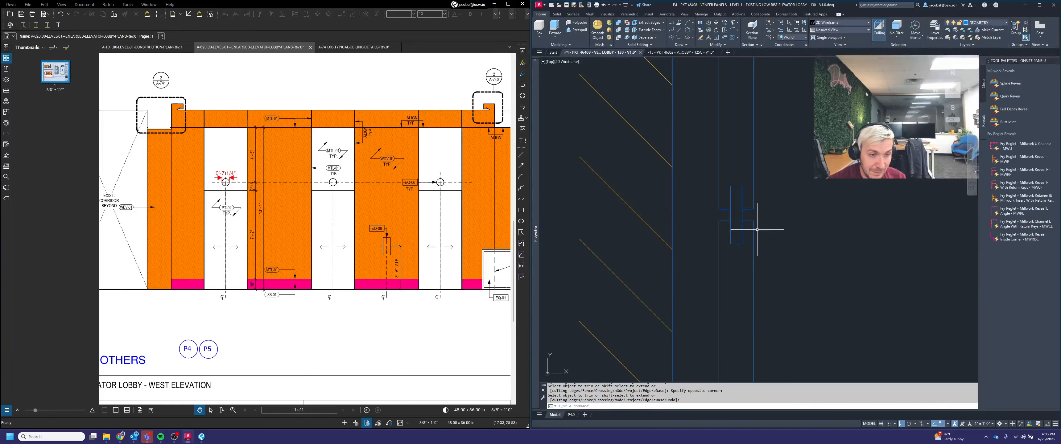
{"action": "scroll", "coordinate": [780, 231], "scroll_direction": "down", "scroll_amount": 9}
{"action": "middle_click_drag", "start_coordinate": [801, 178], "coordinate": [791, 248]}
{"action": "scroll", "coordinate": [790, 105], "scroll_direction": "up", "scroll_amount": 3}
{"action": "middle_click_drag", "start_coordinate": [791, 104], "coordinate": [748, 117]}
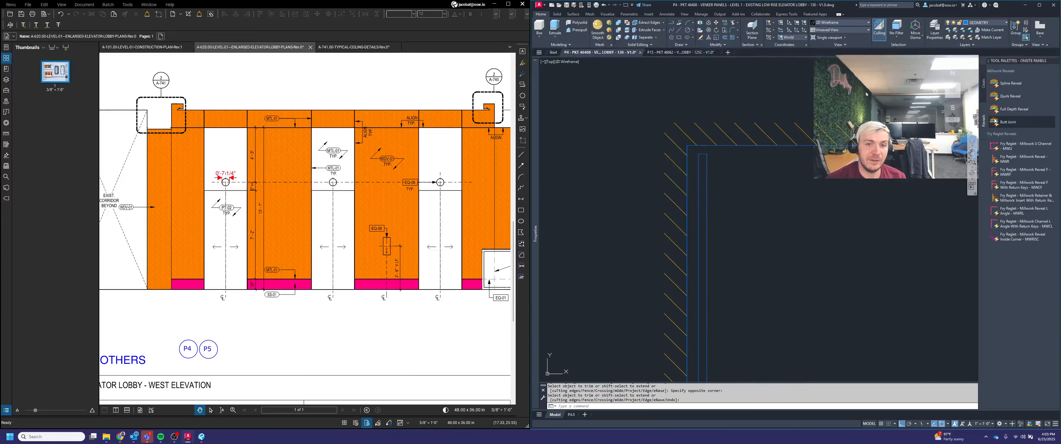
Step: Insert the Full Depth Reveal detail from the palette near the section for reference
{"action": "left_click", "coordinate": [1016, 110]}
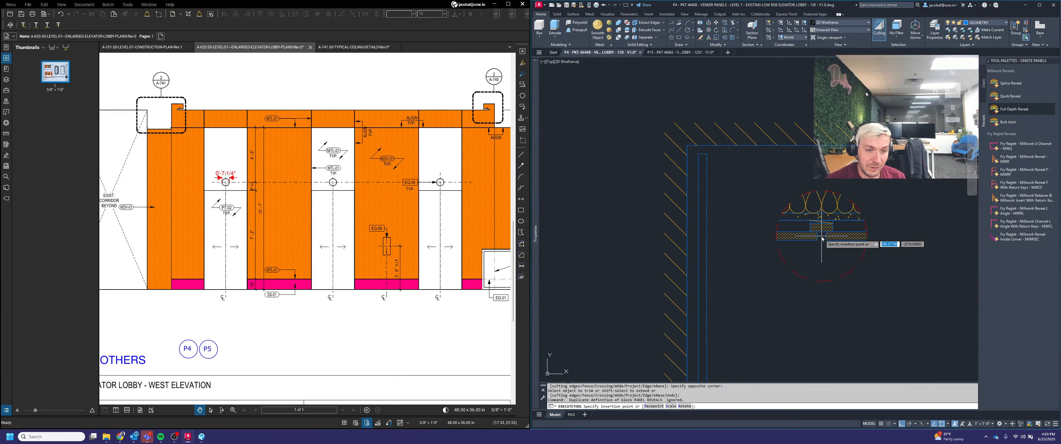
{"action": "scroll", "coordinate": [808, 227], "scroll_direction": "up", "scroll_amount": 3}
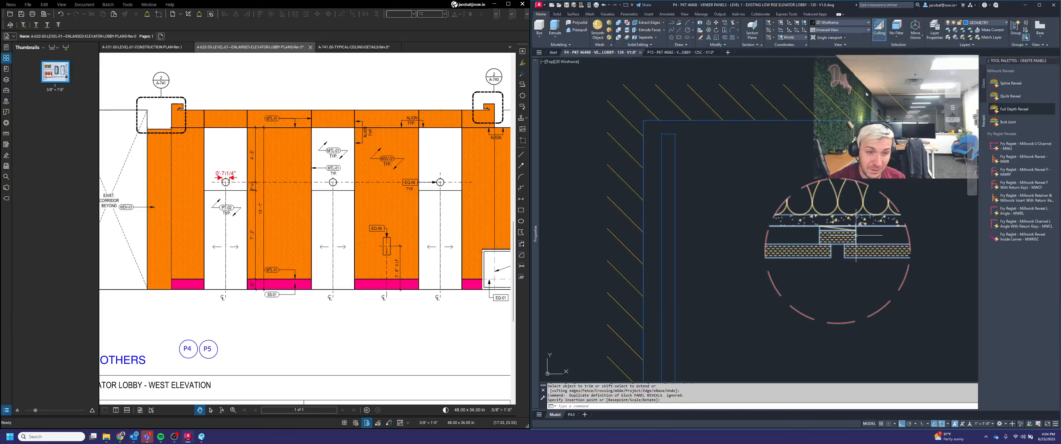
{"action": "scroll", "coordinate": [855, 236], "scroll_direction": "up", "scroll_amount": 2}
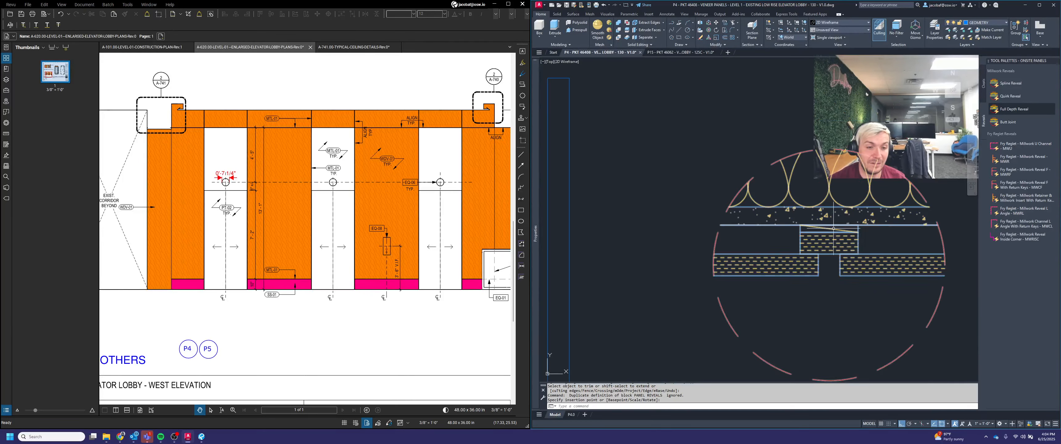
{"action": "scroll", "coordinate": [833, 228], "scroll_direction": "down", "scroll_amount": 2}
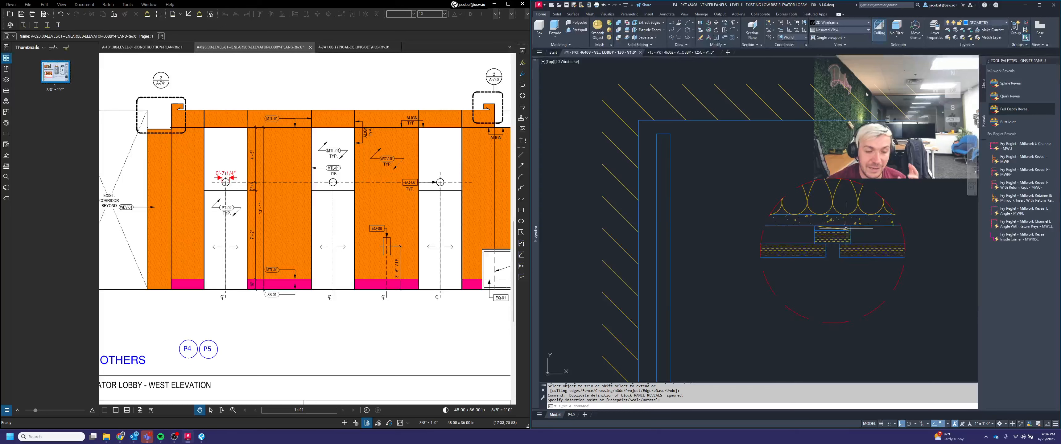
{"action": "left_click", "coordinate": [846, 228]}
Step: Select and delete the Full Depth Reveal reference detail
{"action": "left_click", "coordinate": [892, 252]}
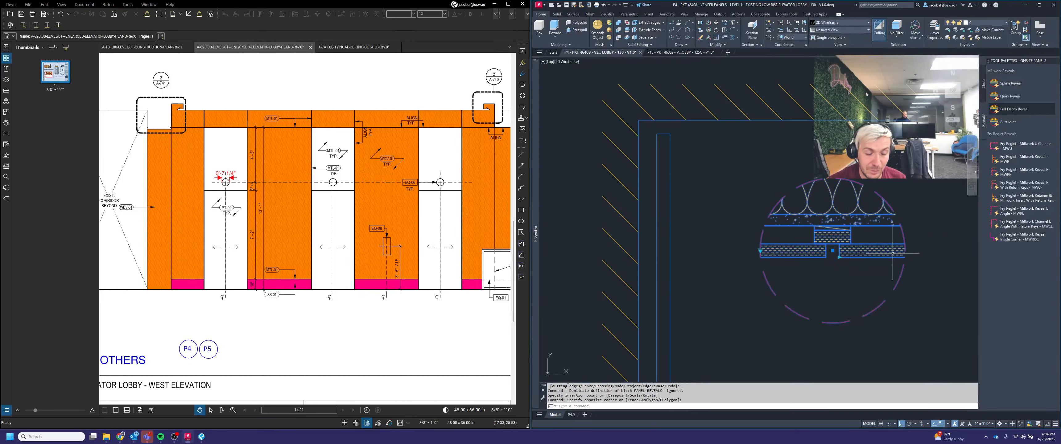
{"action": "key", "text": "Delete"}
{"action": "key", "text": "Escape"}
{"action": "scroll", "coordinate": [687, 161], "scroll_direction": "up", "scroll_amount": 3}
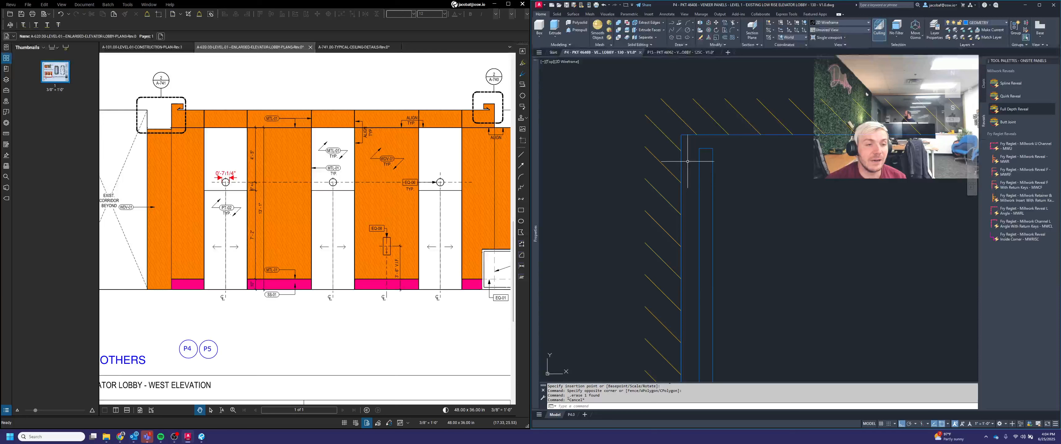
Step: Draw a 0.75 by 1.5 rectangle beside the top of the panel joint in the section
{"action": "left_click", "coordinate": [679, 38]}
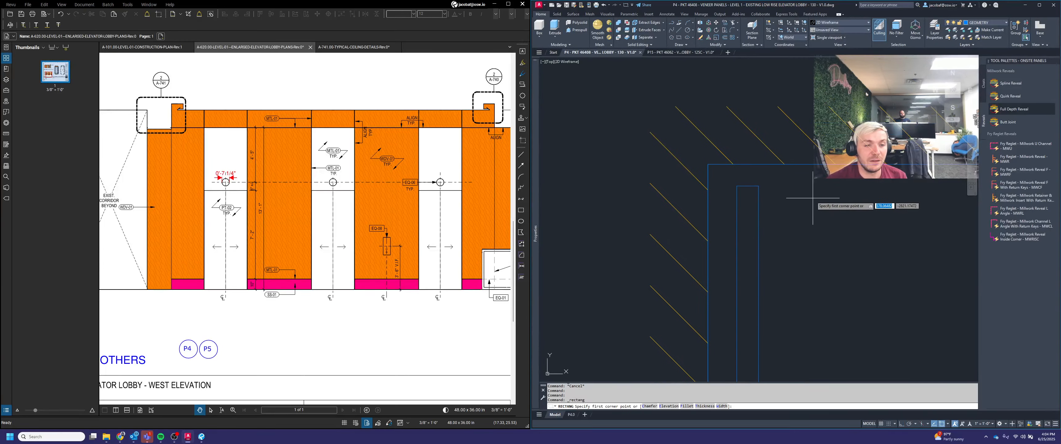
{"action": "left_click", "coordinate": [797, 186]}
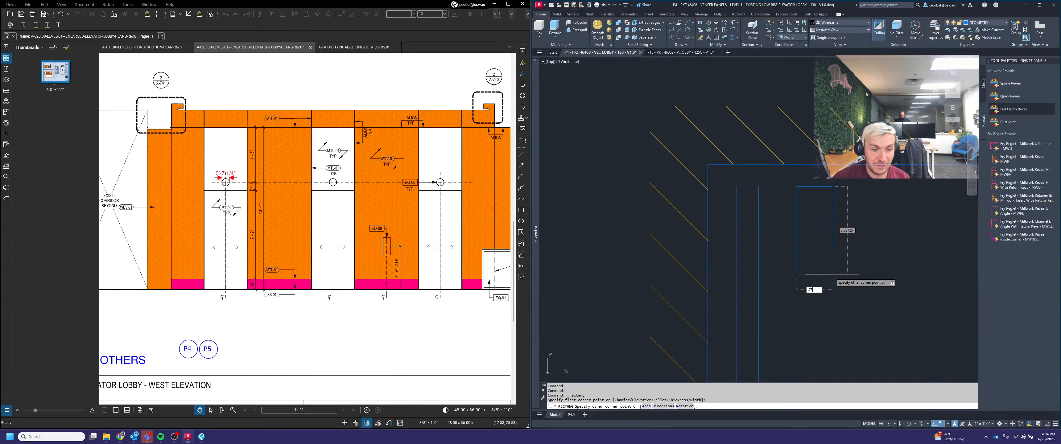
{"action": "type", "text": ".75"}
{"action": "key", "text": "Tab"}
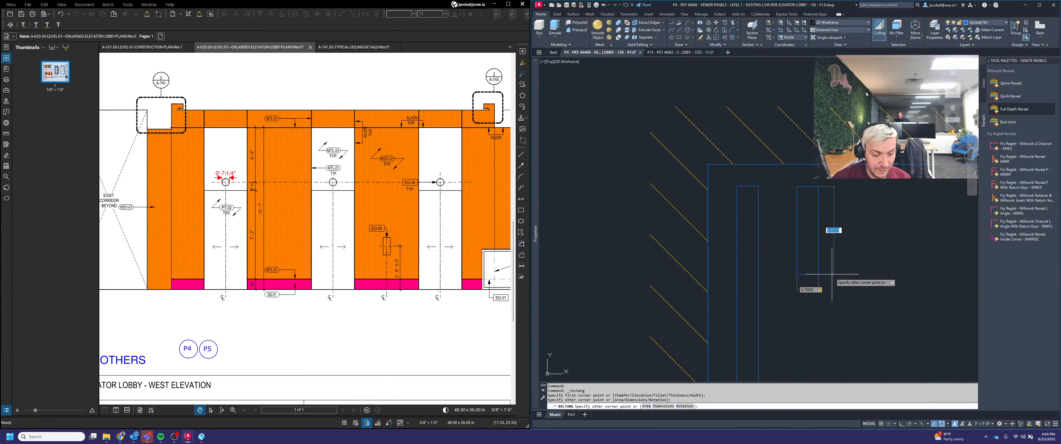
{"action": "type", "text": "1.5"}
{"action": "key", "text": "Return"}
{"action": "key", "text": "Escape"}
{"action": "key", "text": "Escape"}
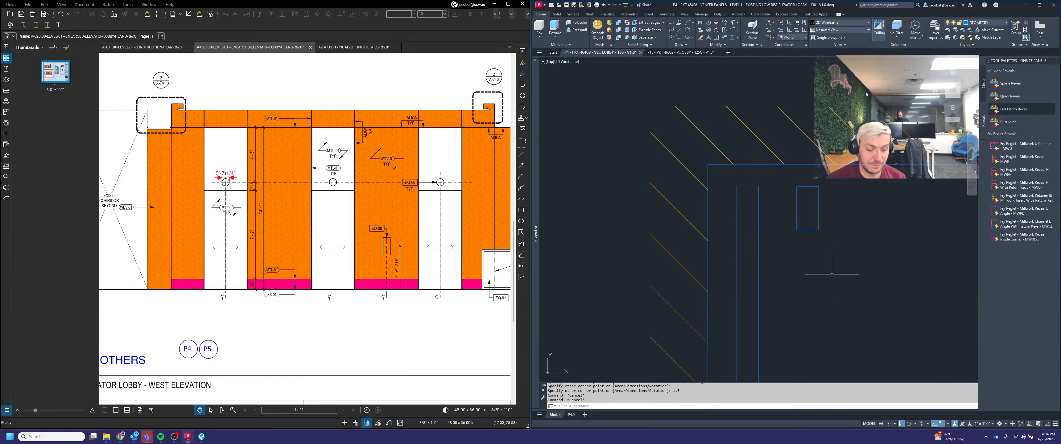
Step: Move the rectangle onto the top end of the panel edge
{"action": "type", "text": "M"}
{"action": "key", "text": "Return"}
{"action": "left_click", "coordinate": [848, 261]}
{"action": "left_click", "coordinate": [796, 212]}
{"action": "key", "text": "Return"}
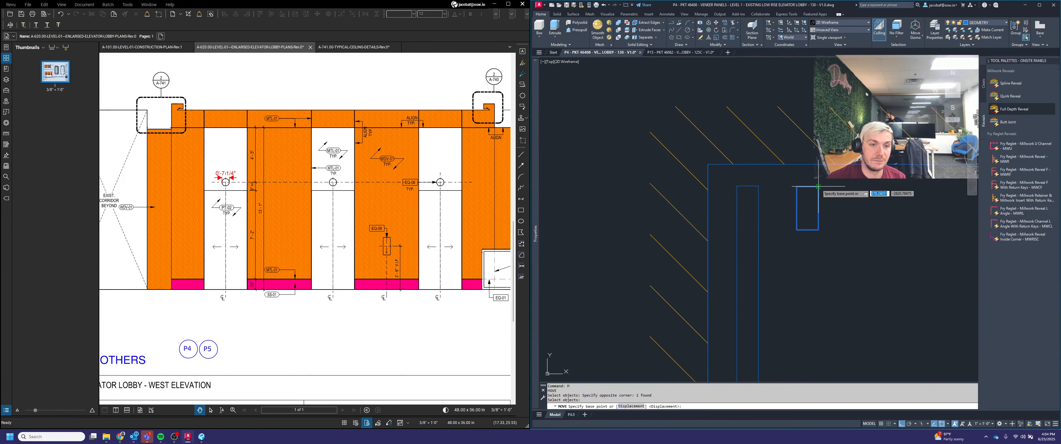
{"action": "left_click", "coordinate": [818, 186]}
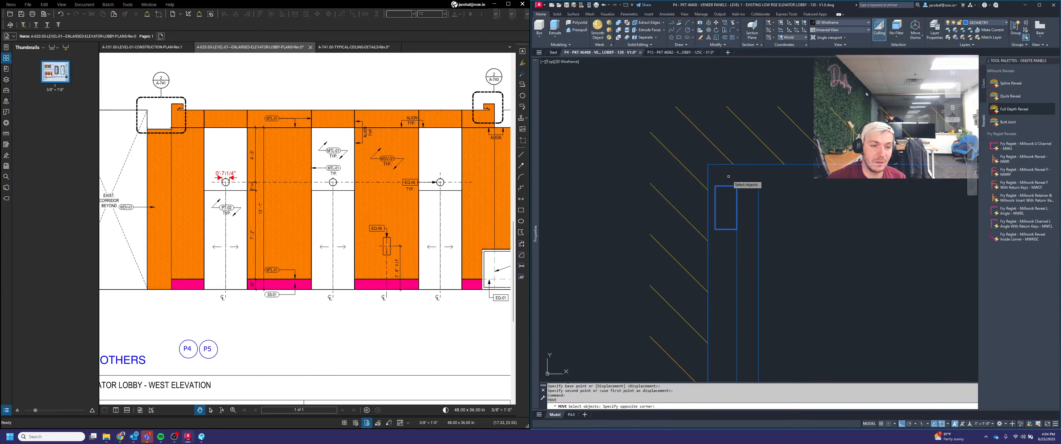
{"action": "key", "text": "Escape"}
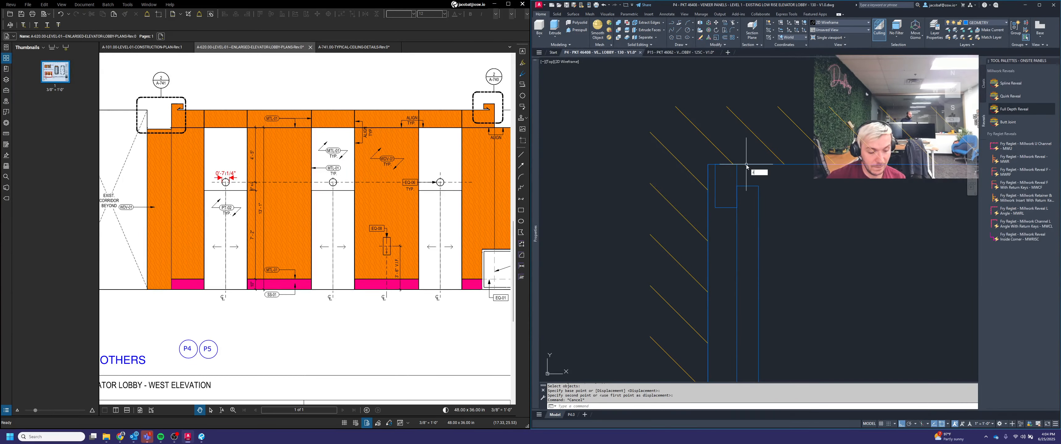
Step: Draw another rectangle over the panel edge at the top corner of the portal
{"action": "key", "text": "Return"}
{"action": "left_click", "coordinate": [707, 163]}
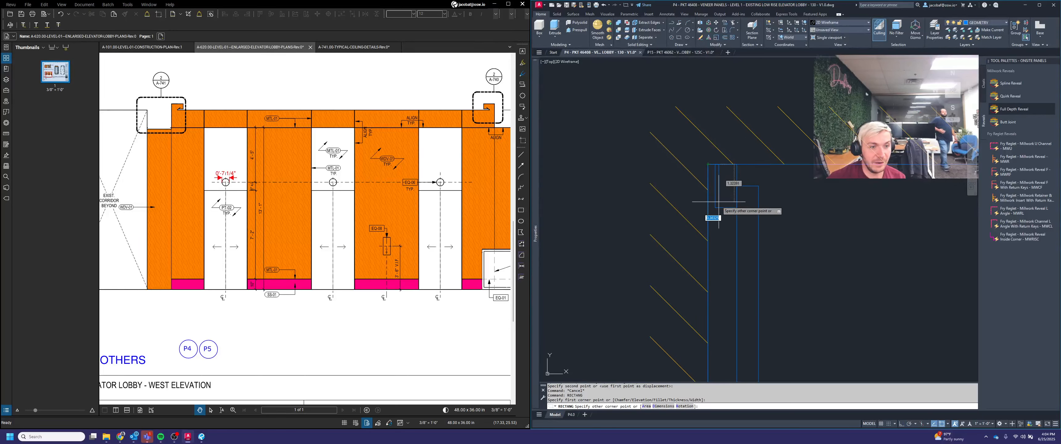
{"action": "left_click", "coordinate": [718, 207]}
{"action": "scroll", "coordinate": [717, 189], "scroll_direction": "up", "scroll_amount": 4}
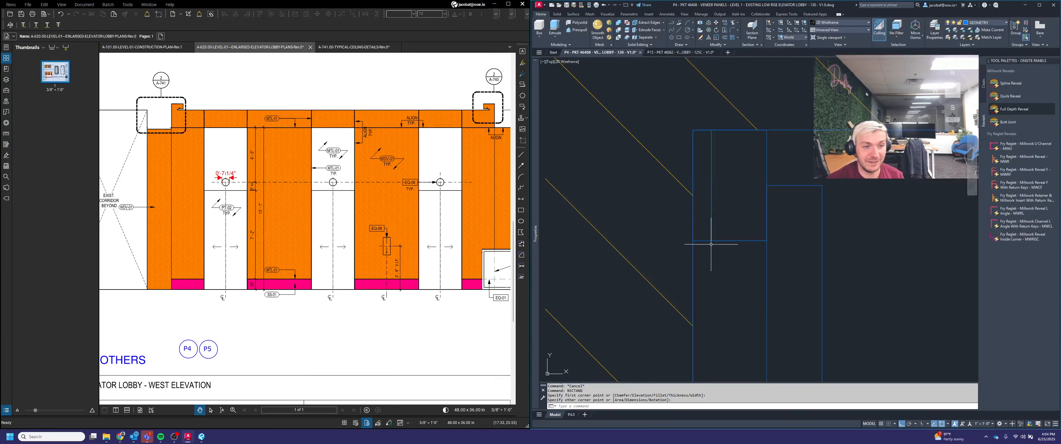
{"action": "key", "text": "Escape"}
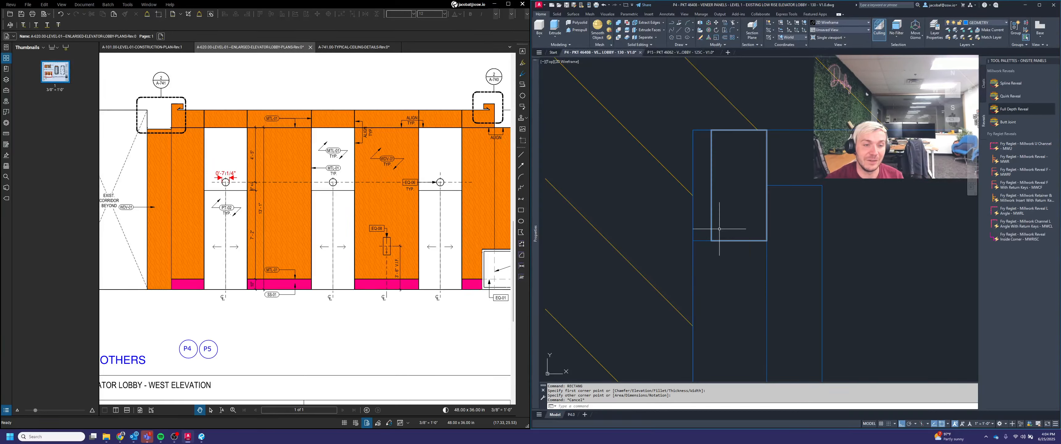
Step: Examine the side portal section along its height, checking the panel edges and reveal
{"action": "scroll", "coordinate": [711, 243], "scroll_direction": "down", "scroll_amount": 4}
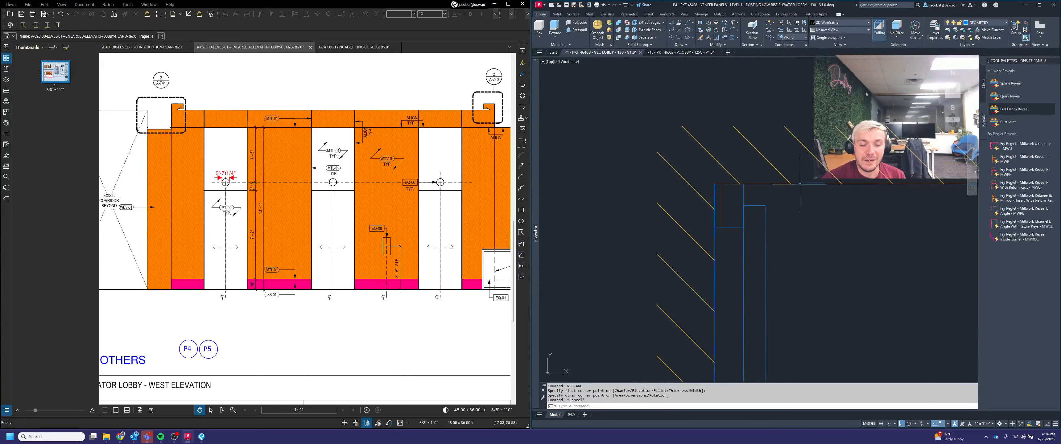
{"action": "scroll", "coordinate": [684, 135], "scroll_direction": "down", "scroll_amount": 11}
{"action": "scroll", "coordinate": [748, 147], "scroll_direction": "up", "scroll_amount": 4}
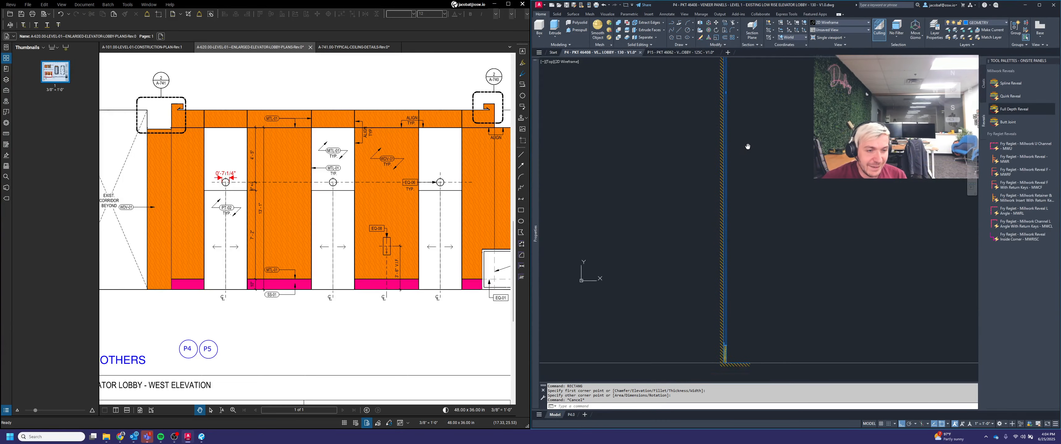
{"action": "scroll", "coordinate": [748, 256], "scroll_direction": "up", "scroll_amount": 3}
{"action": "scroll", "coordinate": [738, 316], "scroll_direction": "up", "scroll_amount": 3}
{"action": "scroll", "coordinate": [733, 276], "scroll_direction": "down", "scroll_amount": 4}
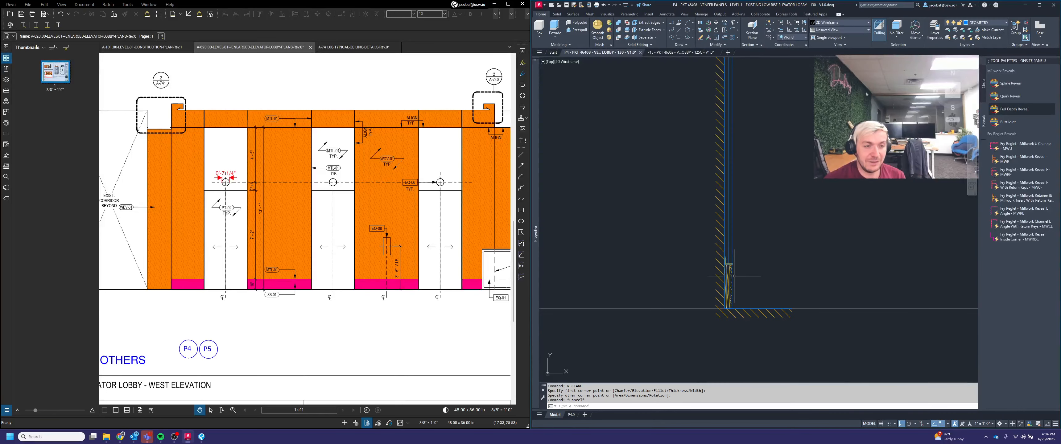
{"action": "mouse_move", "coordinate": [767, 215]}
{"action": "middle_mouse_down"}
{"action": "mouse_move", "coordinate": [776, 307]}
{"action": "mouse_move", "coordinate": [769, 221]}
{"action": "middle_mouse_up"}
{"action": "scroll", "coordinate": [759, 265], "scroll_direction": "down", "scroll_amount": 4}
{"action": "scroll", "coordinate": [752, 147], "scroll_direction": "up", "scroll_amount": 7}
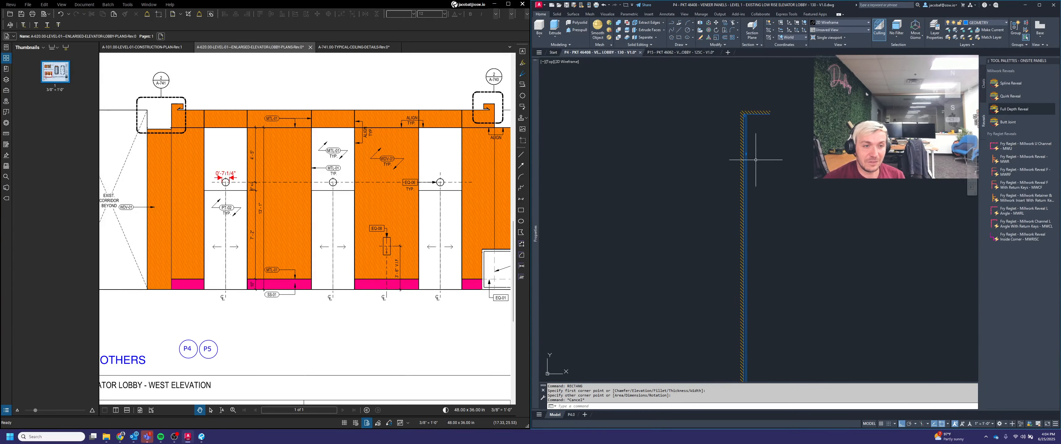
Step: Open the onsite annotation palette and apply the MDF Vertical hatch to the top rectangle and the panel strip
{"action": "right_click", "coordinate": [1026, 61]}
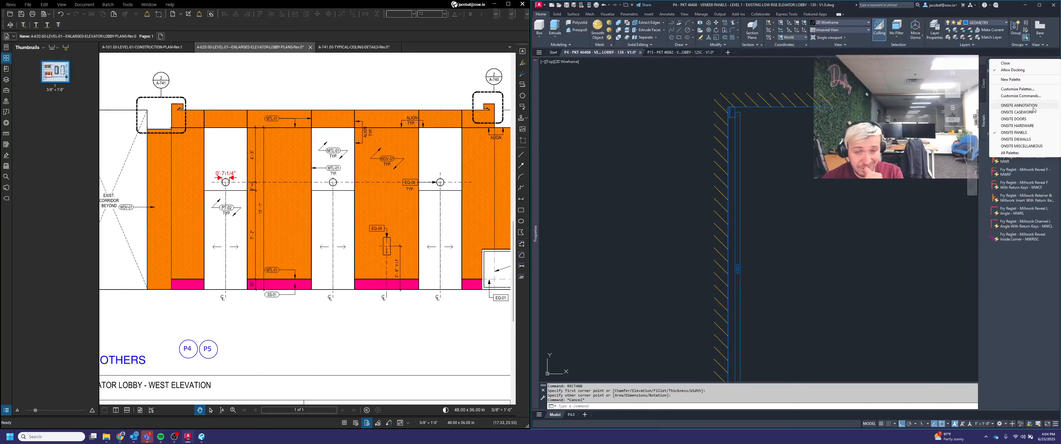
{"action": "left_click", "coordinate": [1032, 106]}
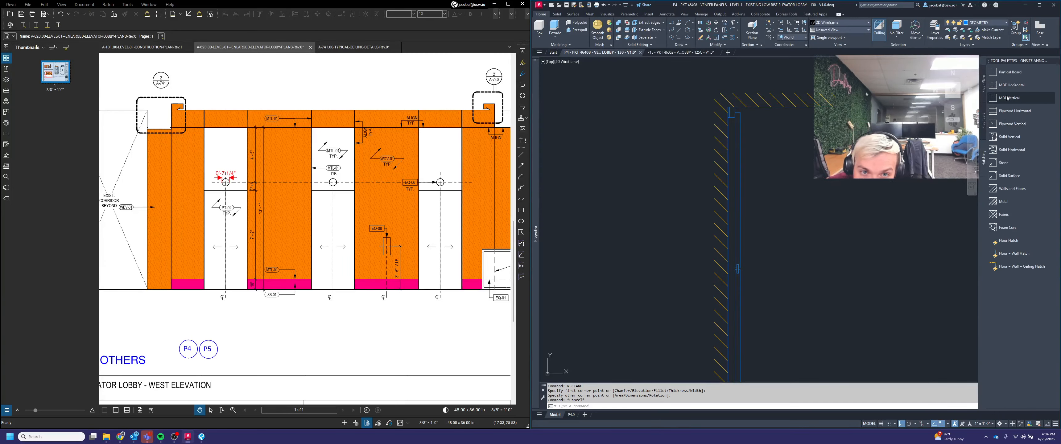
{"action": "scroll", "coordinate": [736, 105], "scroll_direction": "up", "scroll_amount": 4}
{"action": "left_click", "coordinate": [720, 127]}
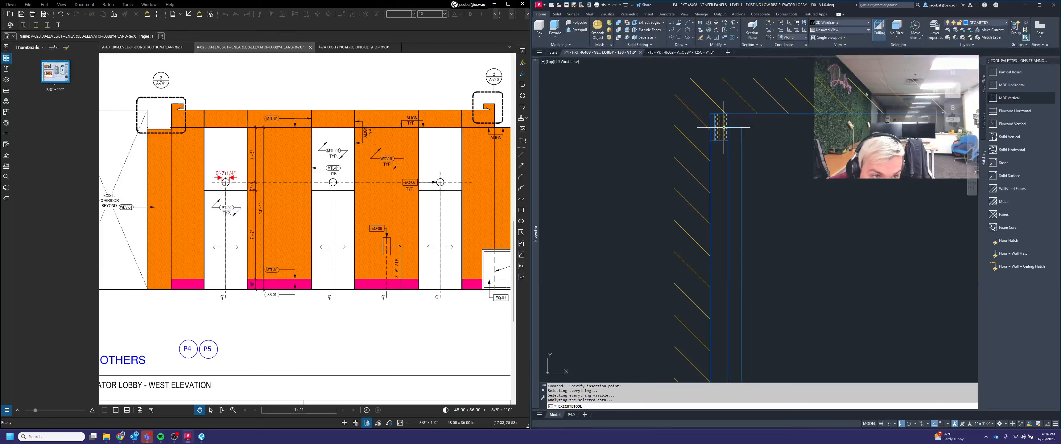
{"action": "scroll", "coordinate": [781, 131], "scroll_direction": "down", "scroll_amount": 2}
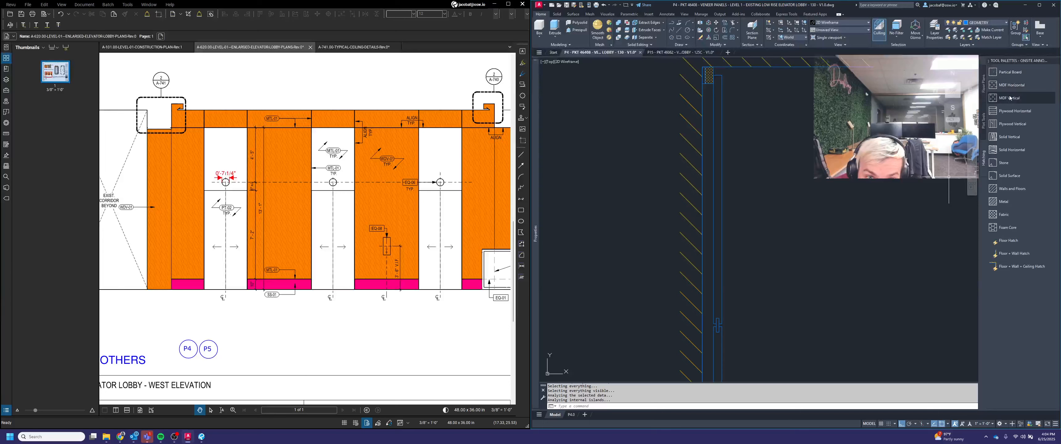
{"action": "left_click", "coordinate": [717, 167]}
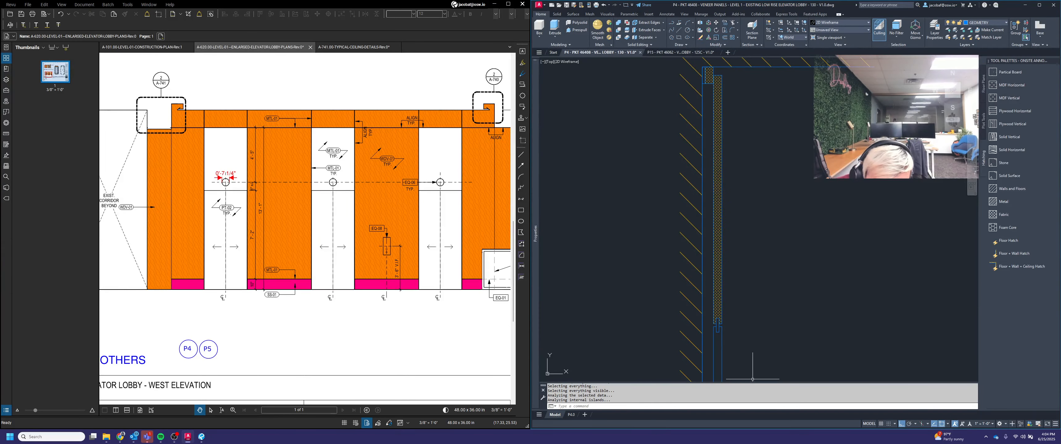
Step: Apply the MDF Vertical hatch to the next panel area further down the section
{"action": "middle_click_drag", "start_coordinate": [753, 349], "coordinate": [737, 267]}
{"action": "scroll", "coordinate": [737, 267], "scroll_direction": "up", "scroll_amount": 3}
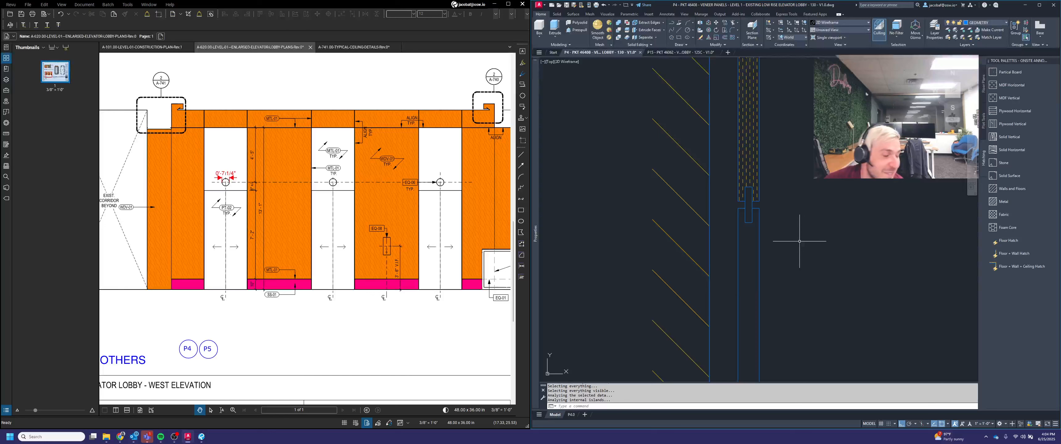
{"action": "left_click", "coordinate": [1009, 98]}
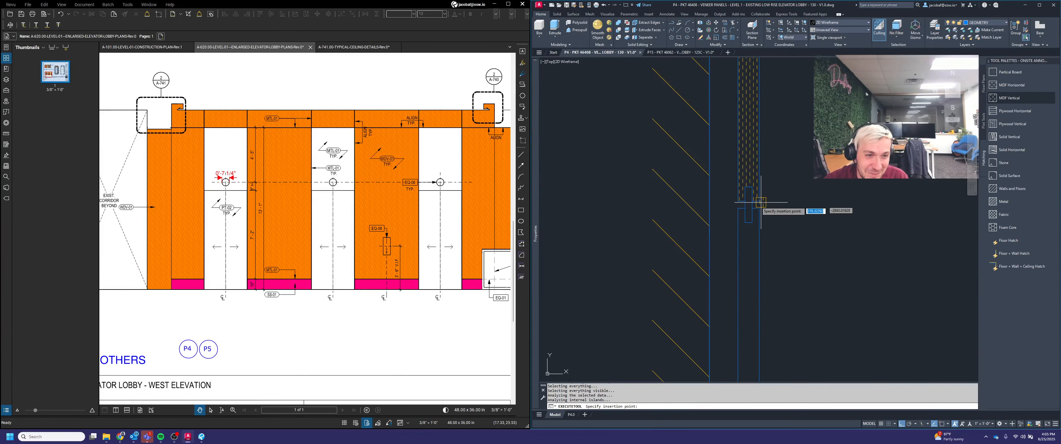
{"action": "scroll", "coordinate": [760, 202], "scroll_direction": "up", "scroll_amount": 1}
{"action": "left_click", "coordinate": [745, 207]}
{"action": "scroll", "coordinate": [782, 216], "scroll_direction": "down", "scroll_amount": 1}
{"action": "middle_click_drag", "start_coordinate": [857, 274], "coordinate": [856, 190]}
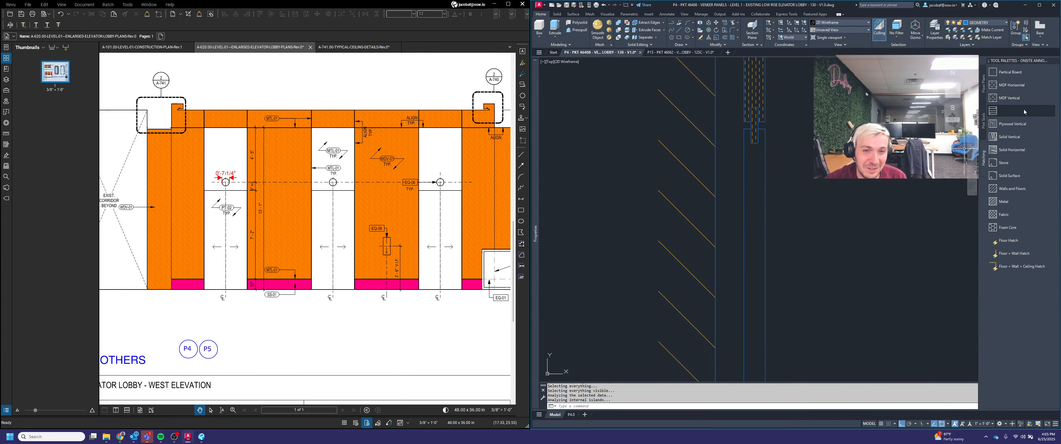
Step: Apply the MDF Vertical hatch to the lower panel area of the section
{"action": "left_click", "coordinate": [1008, 98]}
{"action": "left_click", "coordinate": [758, 187]}
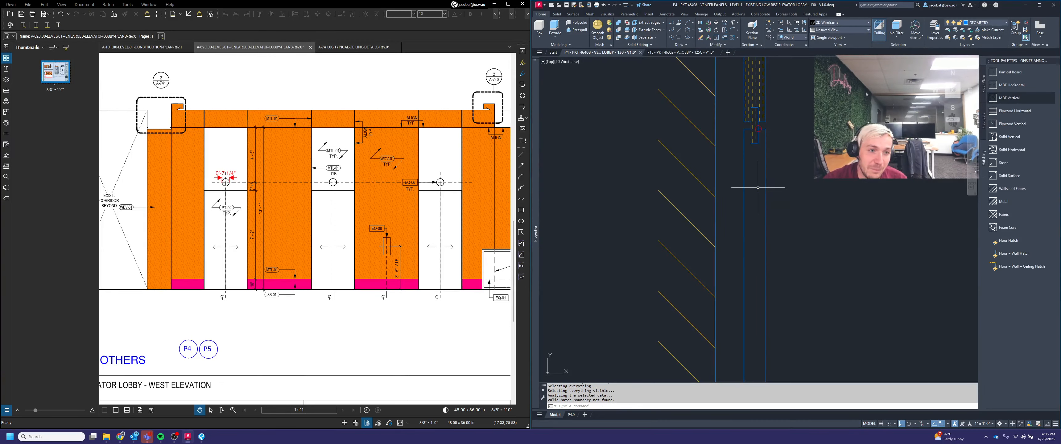
{"action": "scroll", "coordinate": [772, 181], "scroll_direction": "down", "scroll_amount": 5}
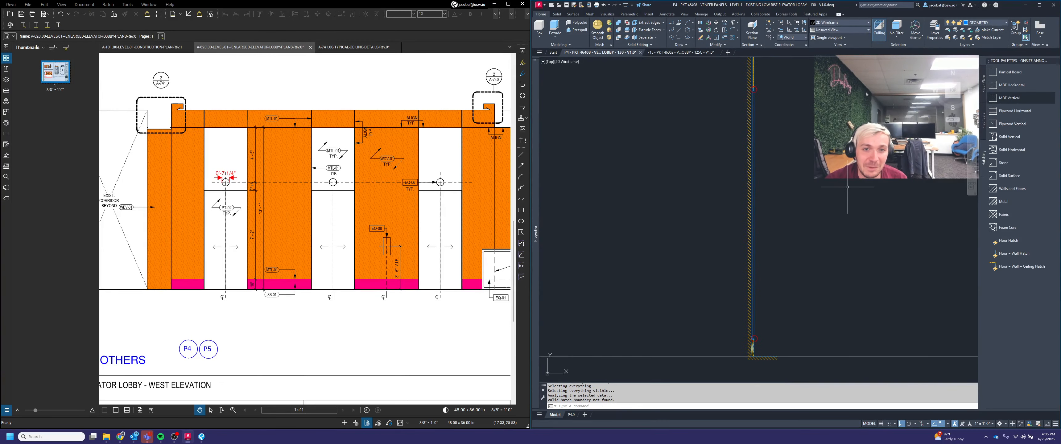
{"action": "middle_click_drag", "start_coordinate": [847, 187], "coordinate": [853, 206]}
{"action": "left_click", "coordinate": [1009, 97]}
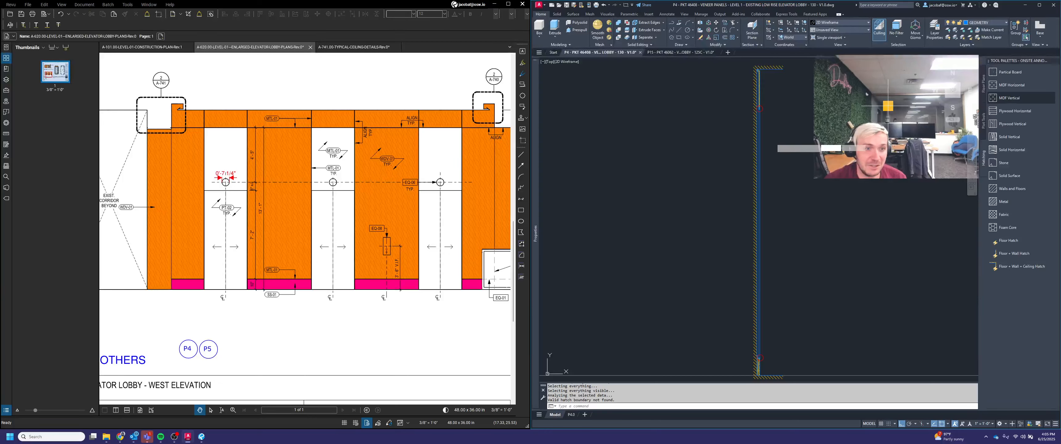
{"action": "left_click", "coordinate": [768, 163]}
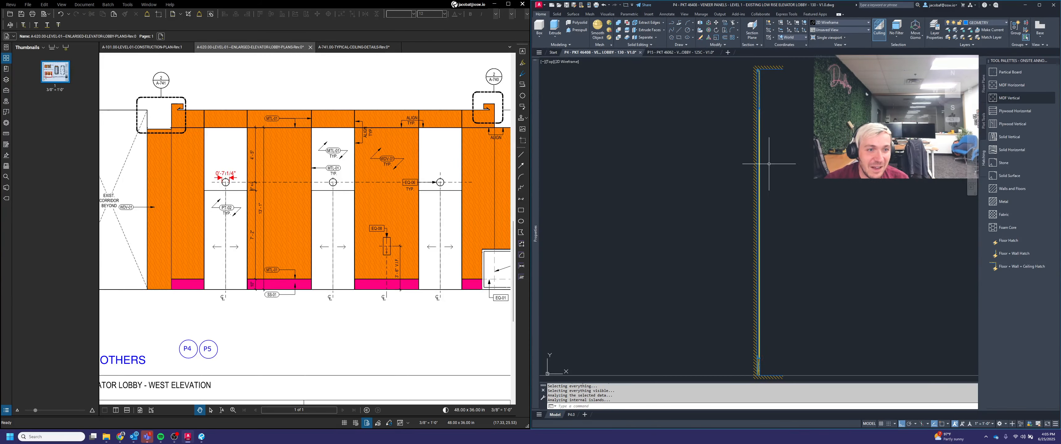
Step: Regenerate the drawing to refresh the hatched section
{"action": "scroll", "coordinate": [789, 297], "scroll_direction": "up", "scroll_amount": 5}
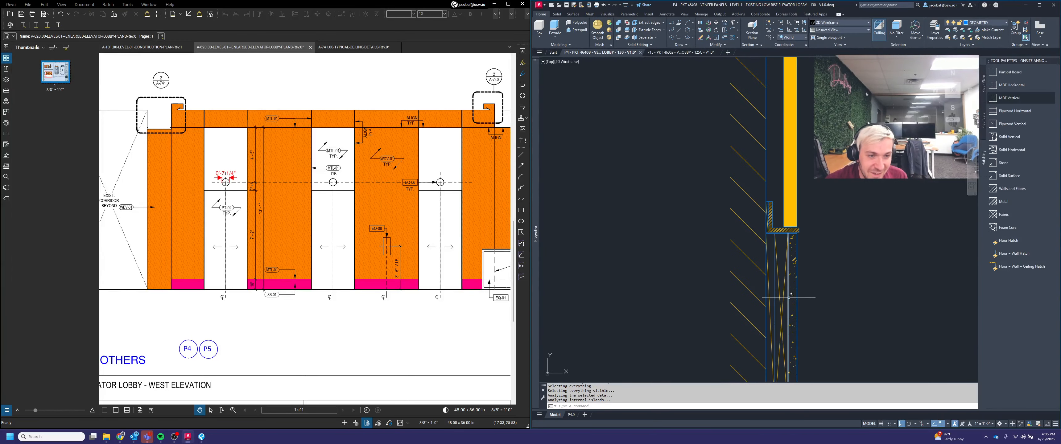
{"action": "type", "text": "re"}
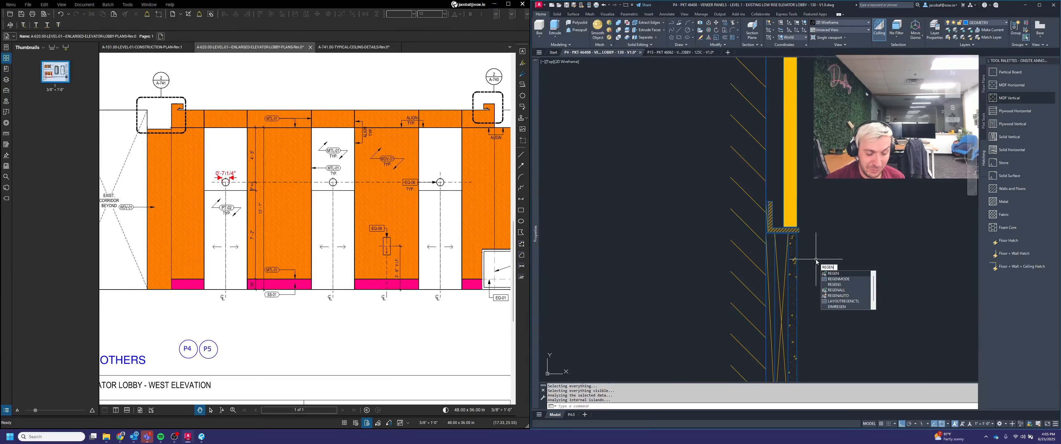
{"action": "key", "text": "Return"}
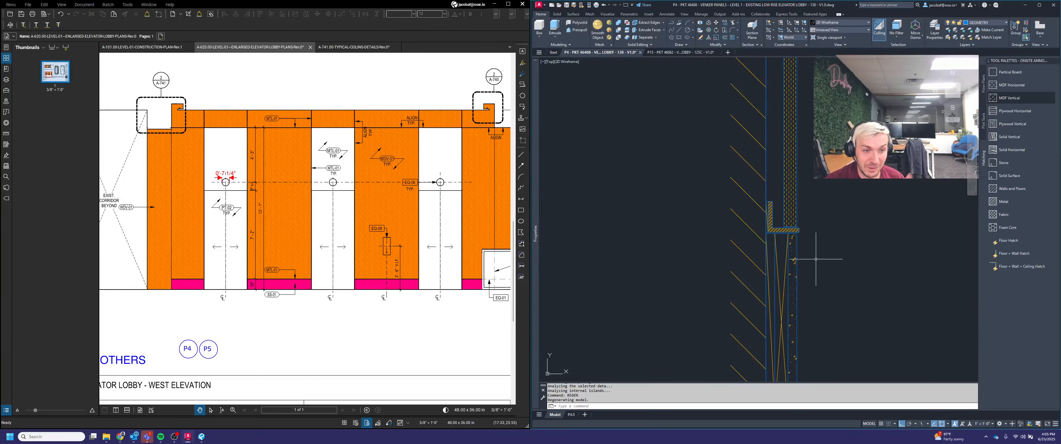
{"action": "key", "text": "Escape"}
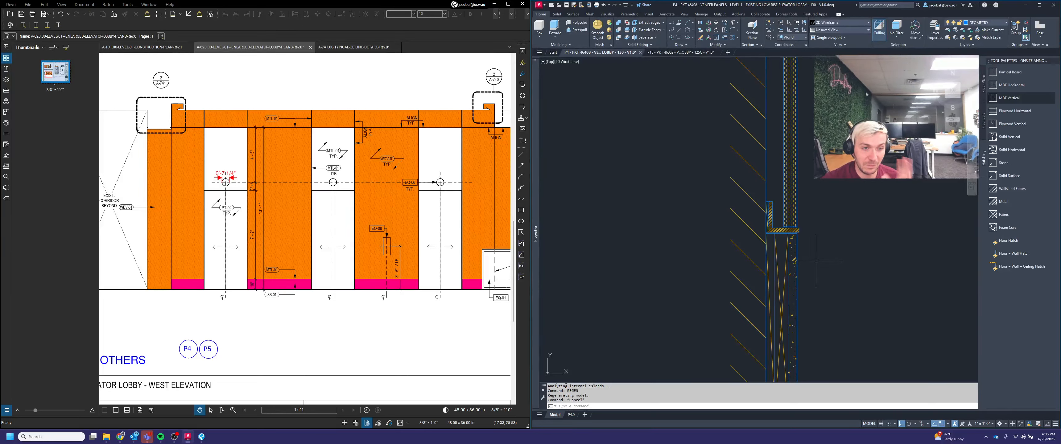
{"action": "key", "text": "Escape"}
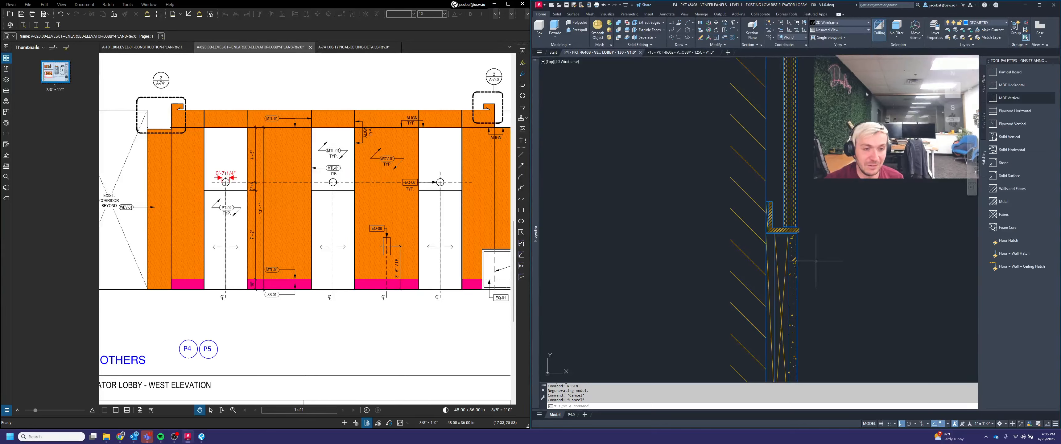
{"action": "scroll", "coordinate": [813, 263], "scroll_direction": "down", "scroll_amount": 3}
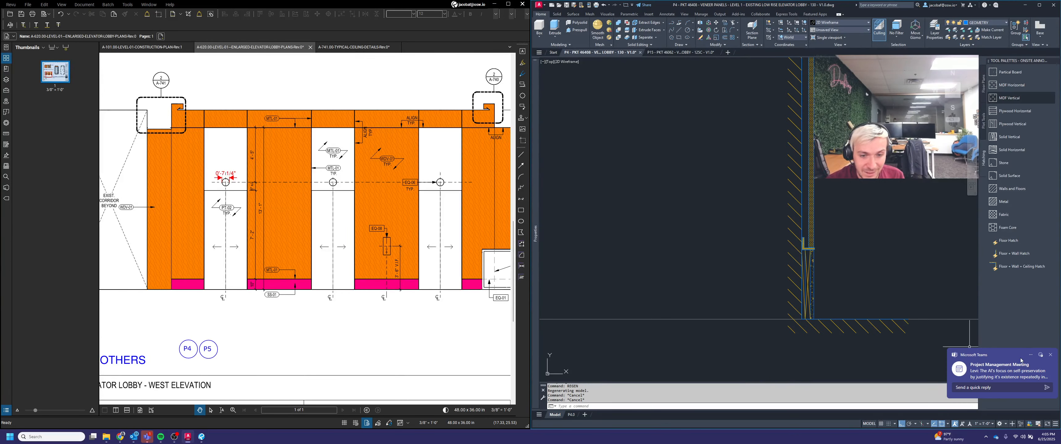
{"action": "left_click", "coordinate": [1051, 357]}
{"action": "middle_click_drag", "start_coordinate": [843, 255], "coordinate": [748, 303]}
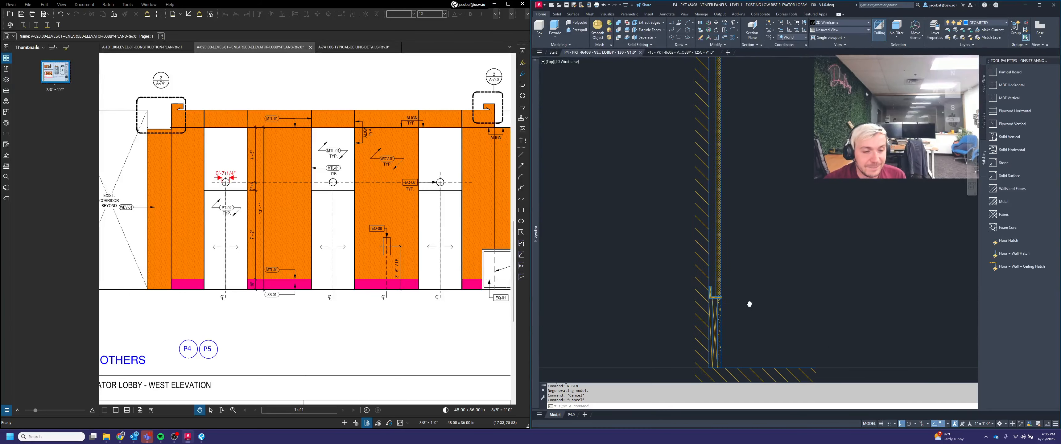
{"action": "scroll", "coordinate": [745, 323], "scroll_direction": "down", "scroll_amount": 5}
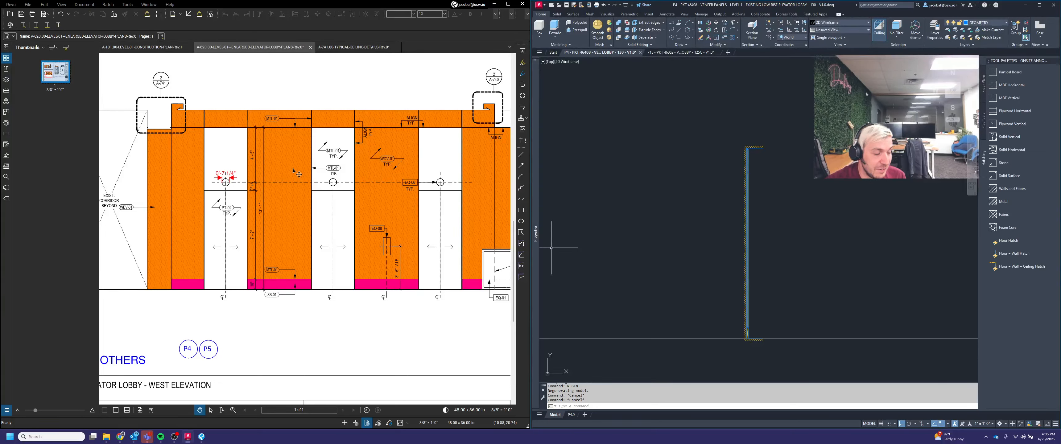
{"action": "scroll", "coordinate": [271, 146], "scroll_direction": "up", "scroll_amount": 2}
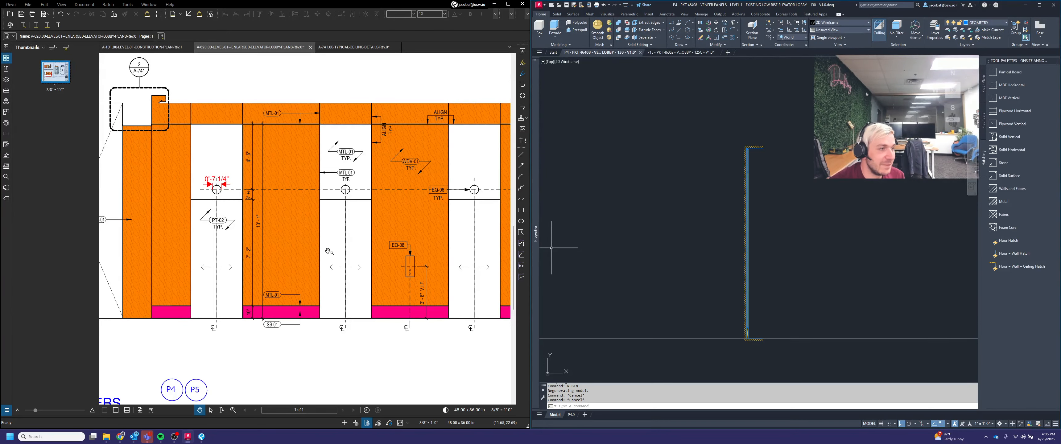
Step: Examine the west elevation portal panels and MTL-01 callouts in the reference PDF
{"action": "scroll", "coordinate": [323, 133], "scroll_direction": "up", "scroll_amount": 2}
{"action": "scroll", "coordinate": [333, 154], "scroll_direction": "up", "scroll_amount": 3}
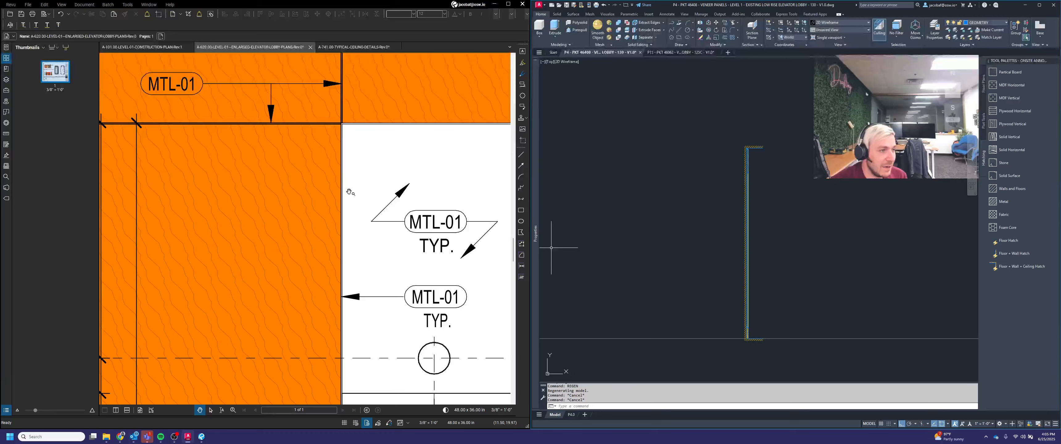
{"action": "scroll", "coordinate": [350, 198], "scroll_direction": "down", "scroll_amount": 5}
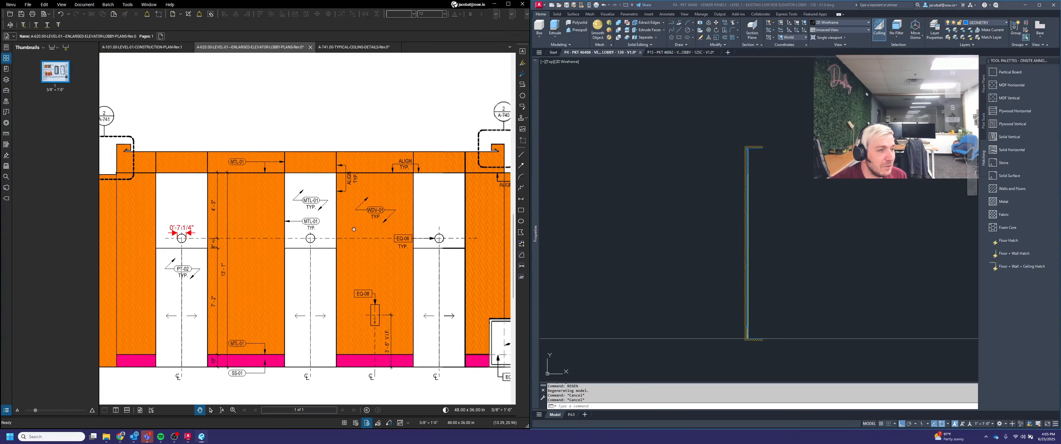
{"action": "left_click_drag", "start_coordinate": [354, 229], "coordinate": [338, 225]}
{"action": "left_click_drag", "start_coordinate": [390, 262], "coordinate": [362, 252]}
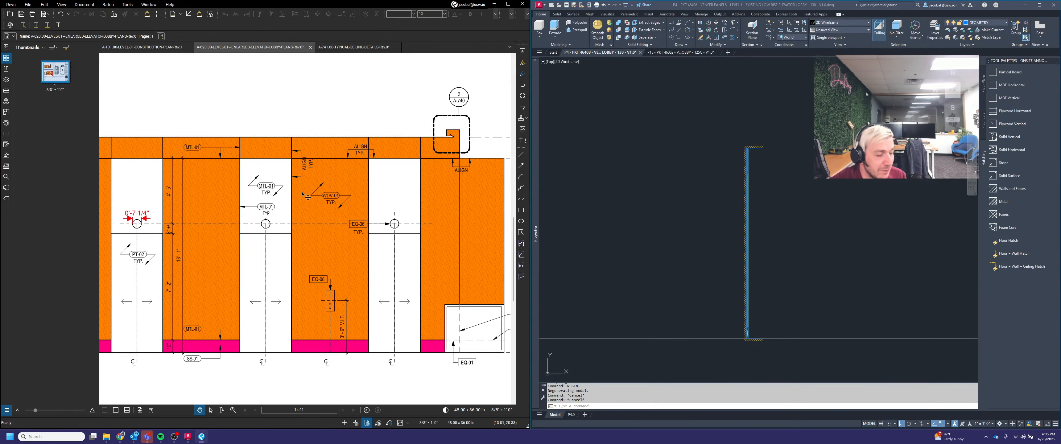
{"action": "left_click_drag", "start_coordinate": [308, 197], "coordinate": [342, 189]}
{"action": "key", "text": "l"}
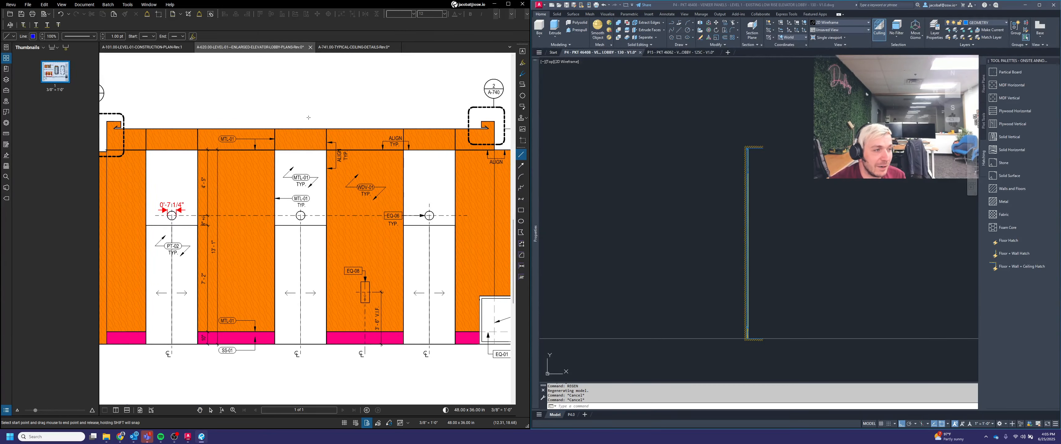
{"action": "left_click", "coordinate": [312, 164], "text": "shift"}
{"action": "key", "text": "Escape"}
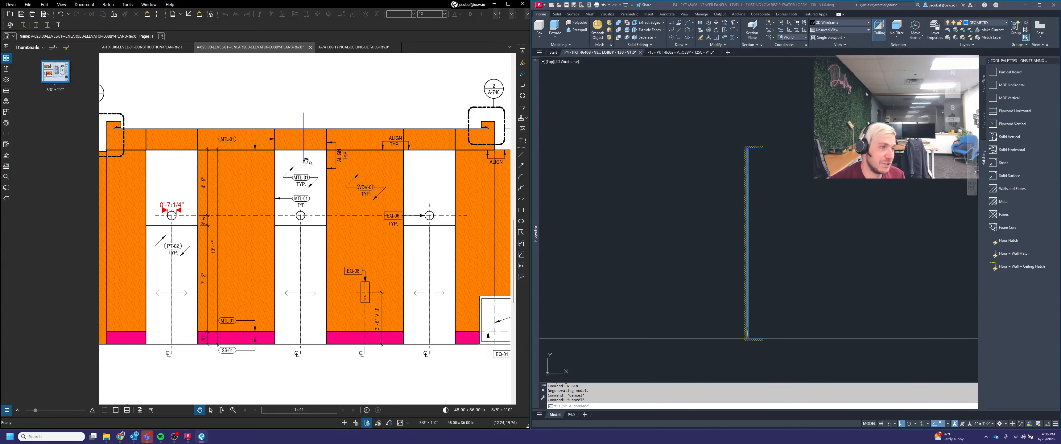
Step: Review the east elevation and the lobby ceiling plan in the reference PDF for the portal layout
{"action": "scroll", "coordinate": [304, 172], "scroll_direction": "down", "scroll_amount": 2}
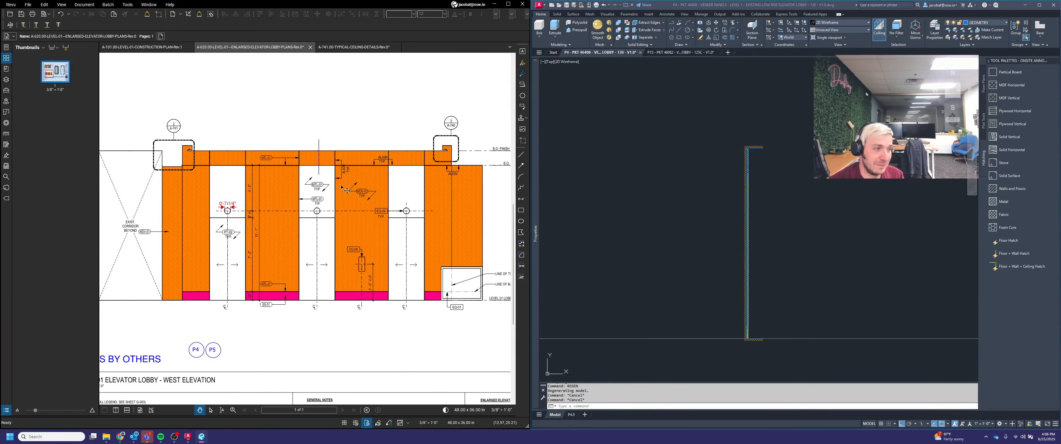
{"action": "scroll", "coordinate": [346, 173], "scroll_direction": "down", "scroll_amount": 2}
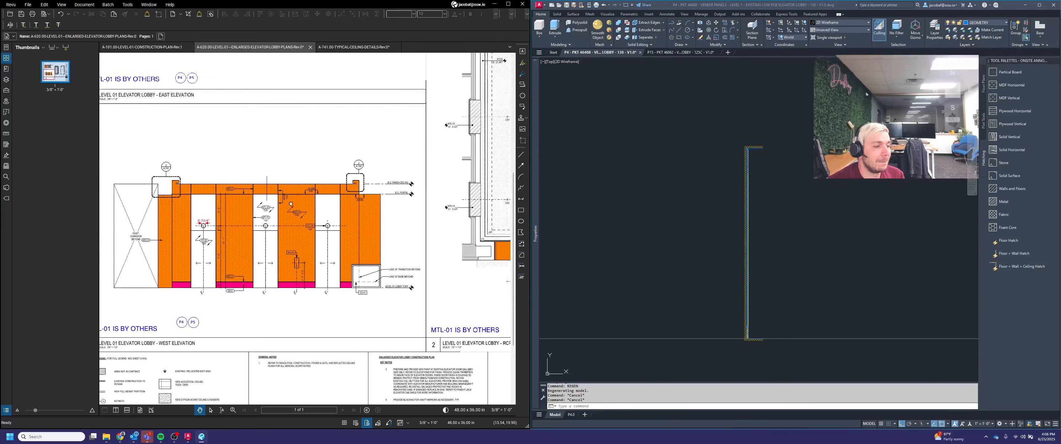
{"action": "scroll", "coordinate": [307, 196], "scroll_direction": "down", "scroll_amount": 2}
{"action": "scroll", "coordinate": [452, 186], "scroll_direction": "up", "scroll_amount": 4}
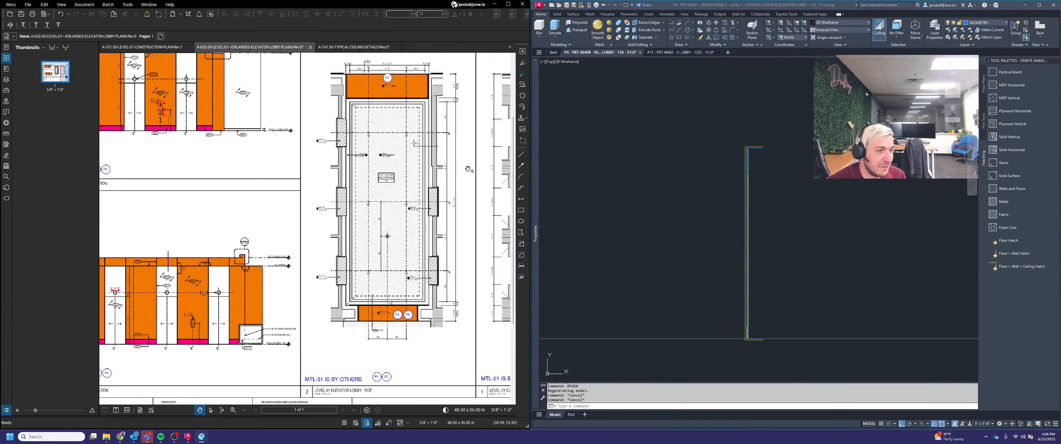
{"action": "scroll", "coordinate": [435, 190], "scroll_direction": "up", "scroll_amount": 4}
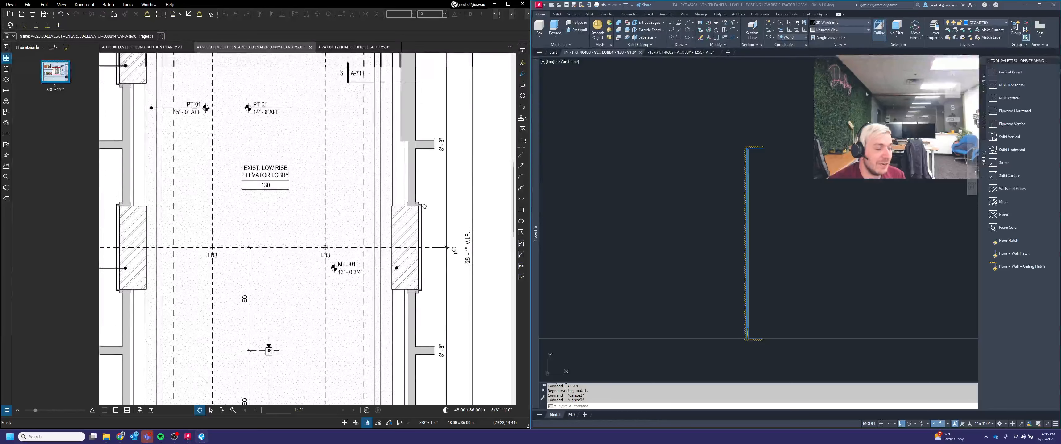
{"action": "scroll", "coordinate": [426, 218], "scroll_direction": "down", "scroll_amount": 2}
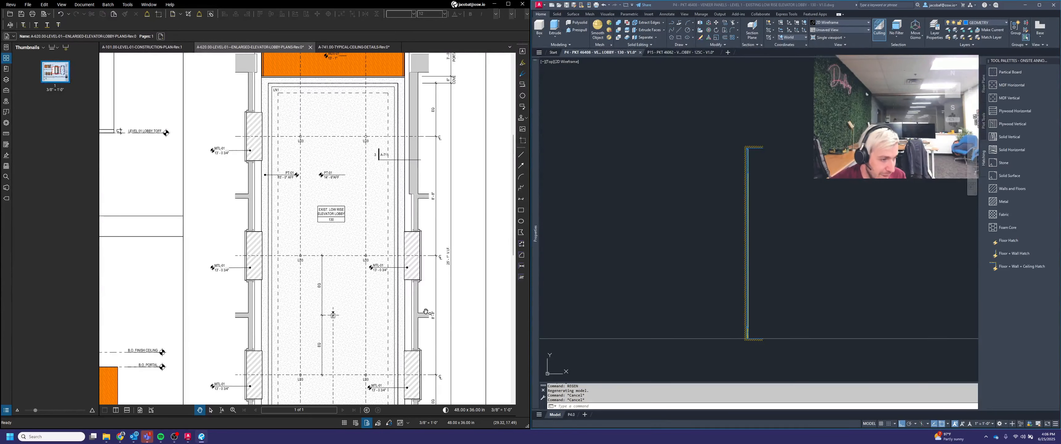
{"action": "scroll", "coordinate": [424, 317], "scroll_direction": "up", "scroll_amount": 3}
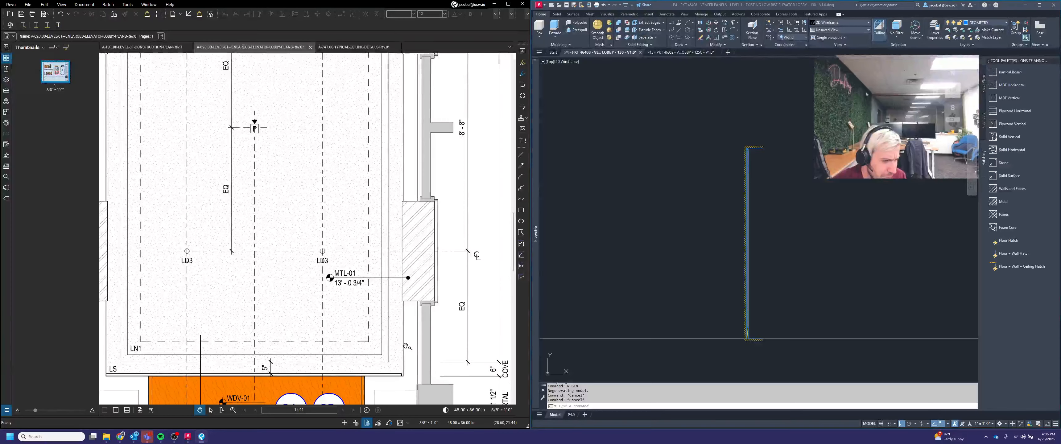
{"action": "scroll", "coordinate": [405, 346], "scroll_direction": "down", "scroll_amount": 2}
{"action": "scroll", "coordinate": [412, 325], "scroll_direction": "up", "scroll_amount": 3}
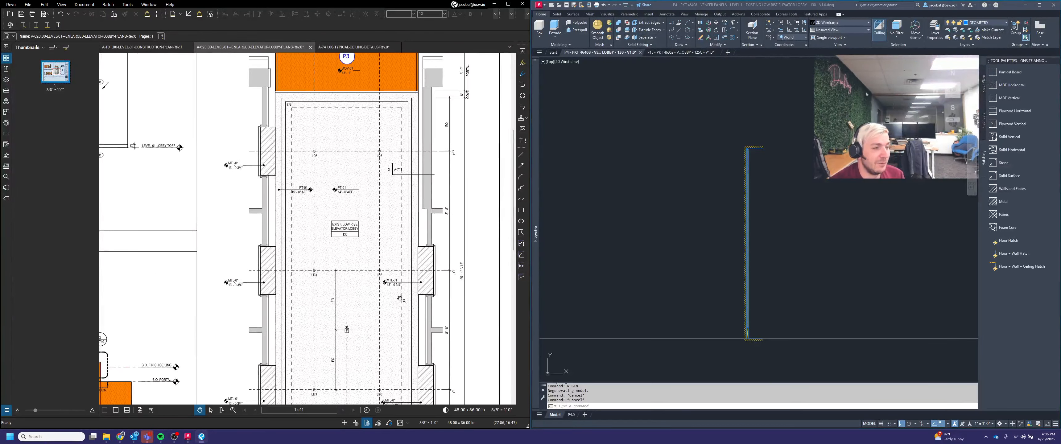
{"action": "scroll", "coordinate": [399, 298], "scroll_direction": "down", "scroll_amount": 3}
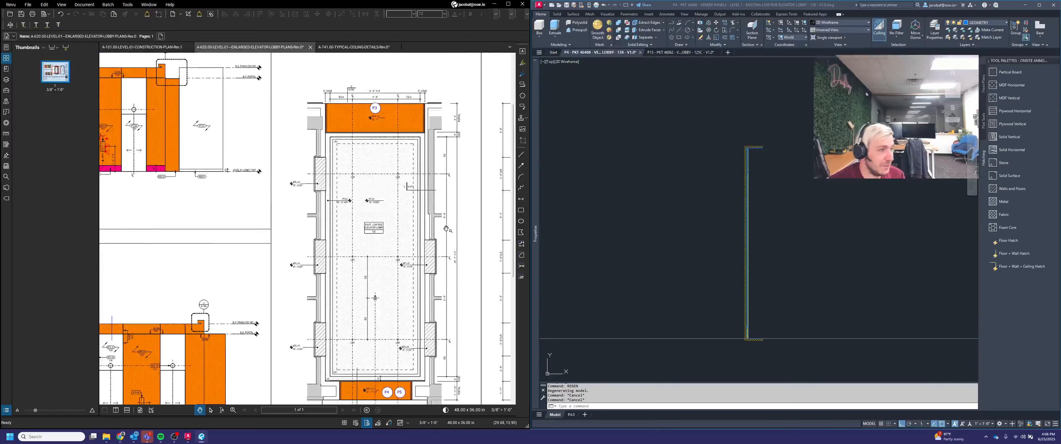
{"action": "middle_click_drag", "start_coordinate": [407, 266], "coordinate": [485, 271]}
{"action": "middle_click_drag", "start_coordinate": [282, 276], "coordinate": [398, 279]}
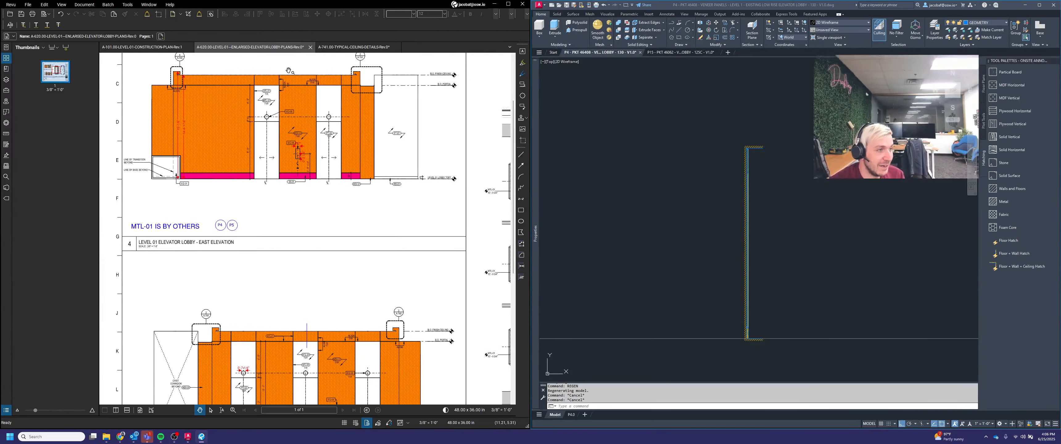
{"action": "scroll", "coordinate": [267, 76], "scroll_direction": "up", "scroll_amount": 4}
{"action": "middle_click_drag", "start_coordinate": [273, 71], "coordinate": [306, 108]}
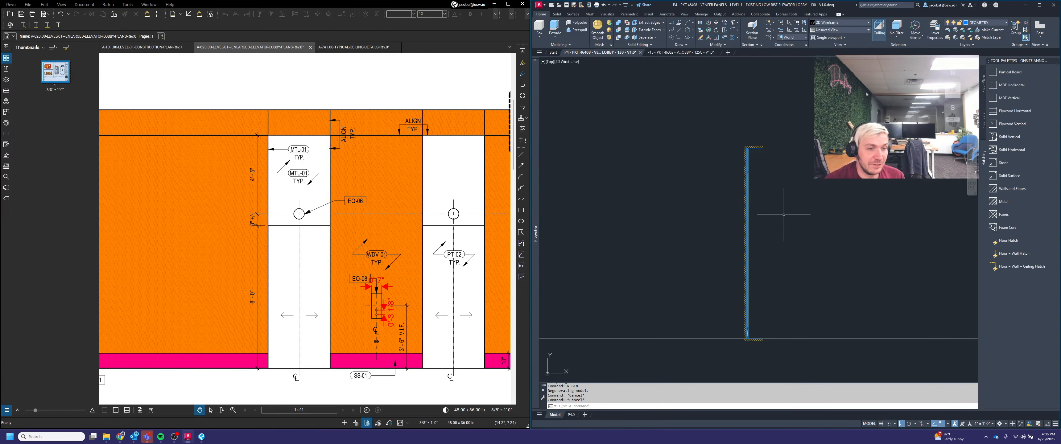
Step: Copy the side portal section to a second position just to its right
{"action": "type", "text": "c"}
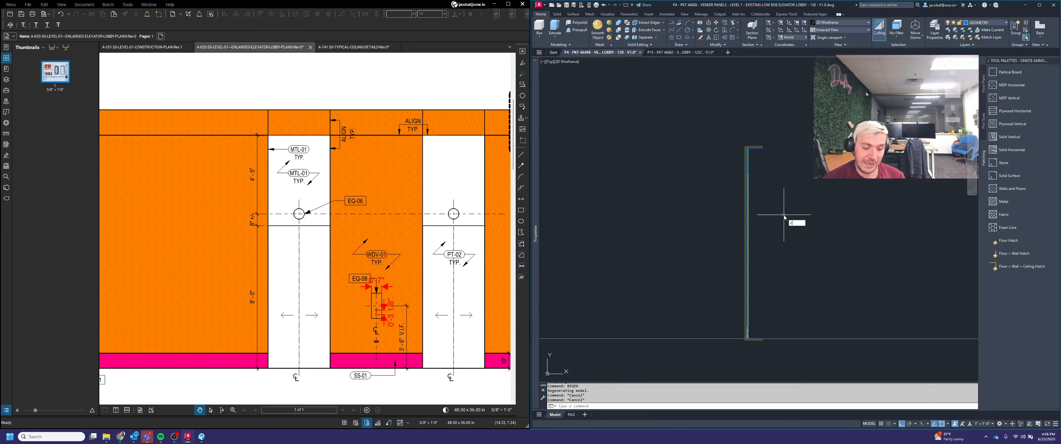
{"action": "type", "text": "oy"}
{"action": "key", "text": "Return"}
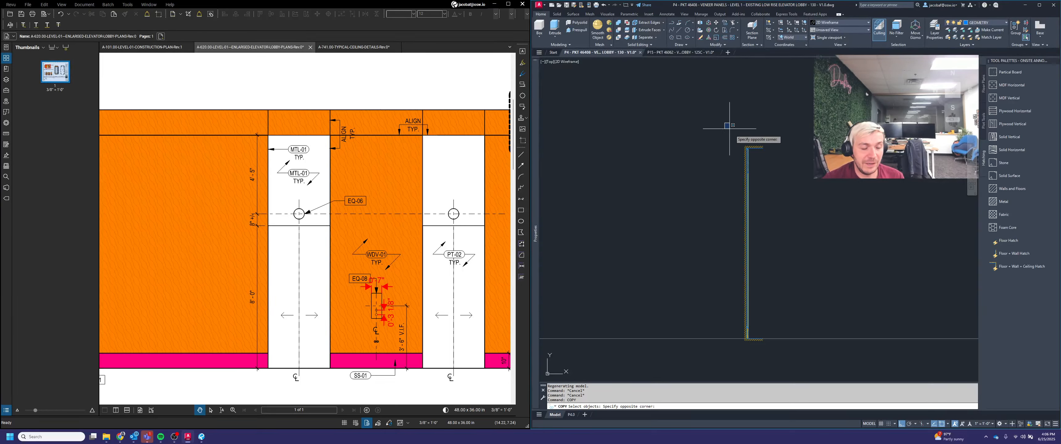
{"action": "left_click", "coordinate": [729, 127]}
{"action": "left_click", "coordinate": [774, 275]}
{"action": "scroll", "coordinate": [775, 245], "scroll_direction": "down", "scroll_amount": 4}
{"action": "key", "text": "Return"}
{"action": "left_click", "coordinate": [787, 177]}
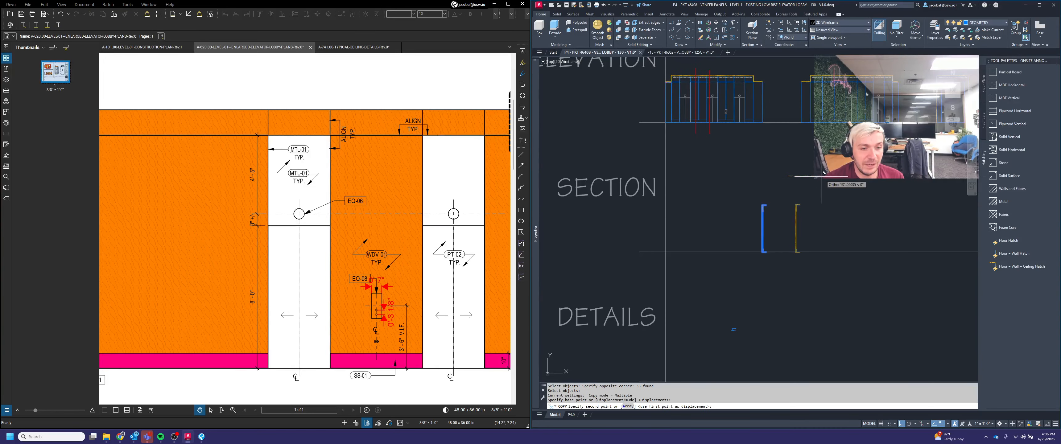
{"action": "left_click", "coordinate": [825, 178]}
{"action": "key", "text": "Escape"}
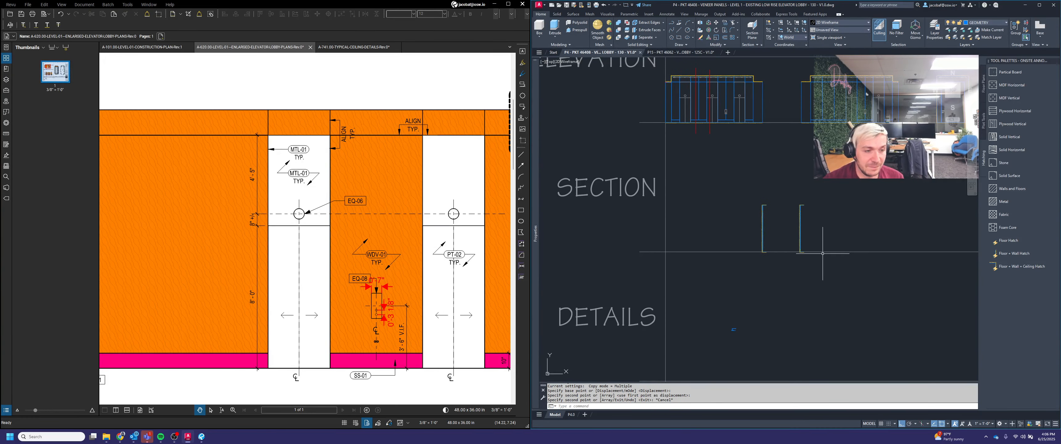
Step: Delete the lower clip and reveal linework at the bottom of the section
{"action": "scroll", "coordinate": [816, 224], "scroll_direction": "up", "scroll_amount": 5}
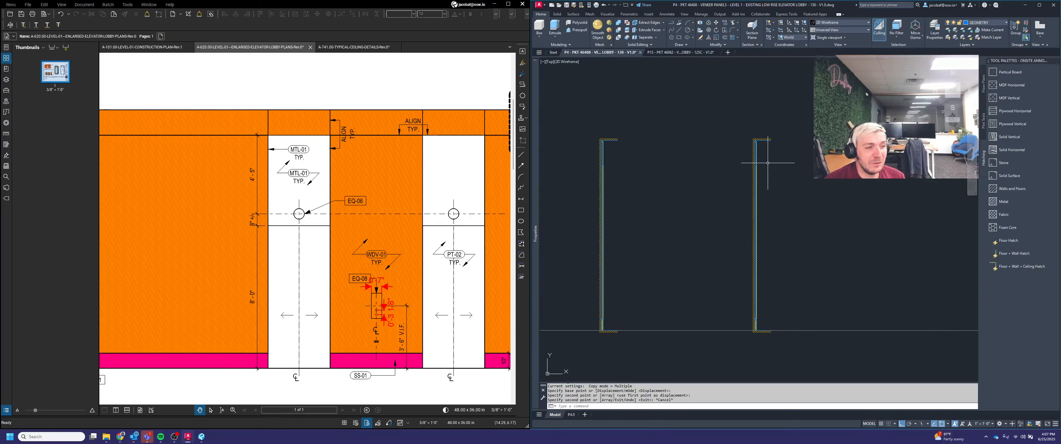
{"action": "scroll", "coordinate": [760, 167], "scroll_direction": "up", "scroll_amount": 5}
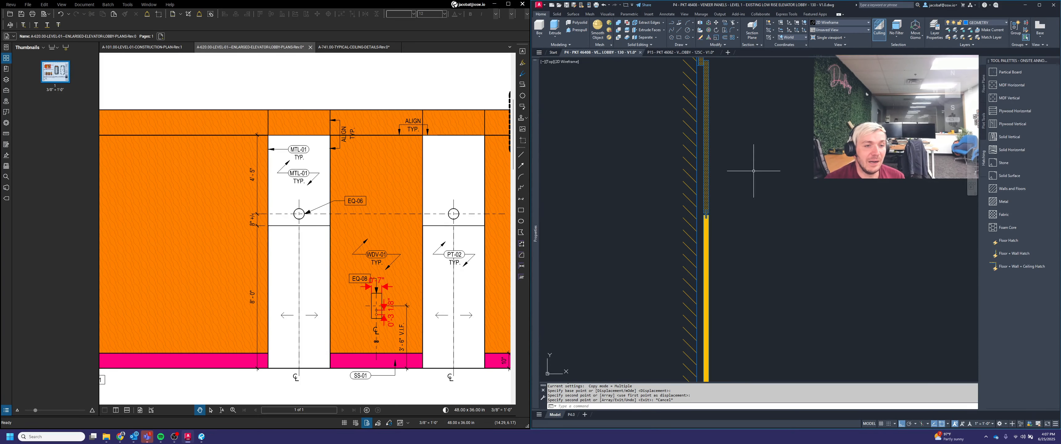
{"action": "left_click", "coordinate": [740, 241]}
{"action": "left_click", "coordinate": [697, 225]}
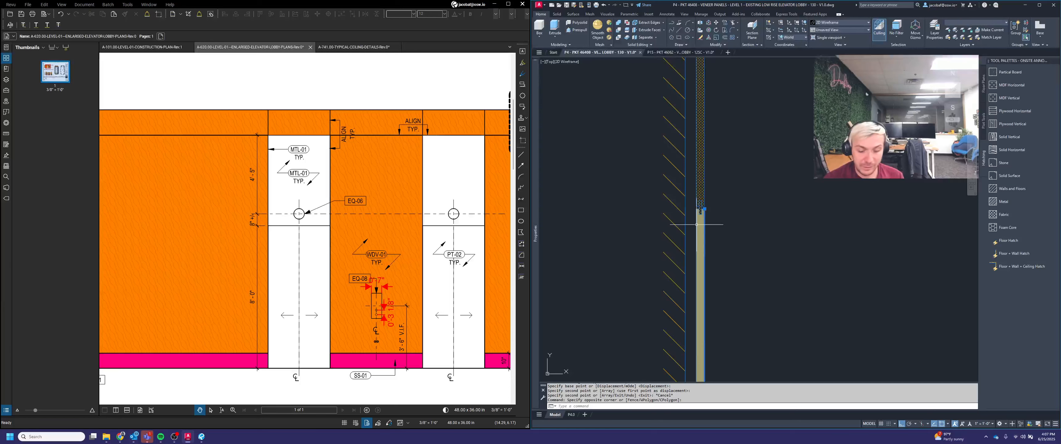
{"action": "key", "text": "Delete"}
{"action": "scroll", "coordinate": [712, 220], "scroll_direction": "up", "scroll_amount": 2}
{"action": "left_click", "coordinate": [708, 213]}
{"action": "scroll", "coordinate": [691, 204], "scroll_direction": "up", "scroll_amount": 4}
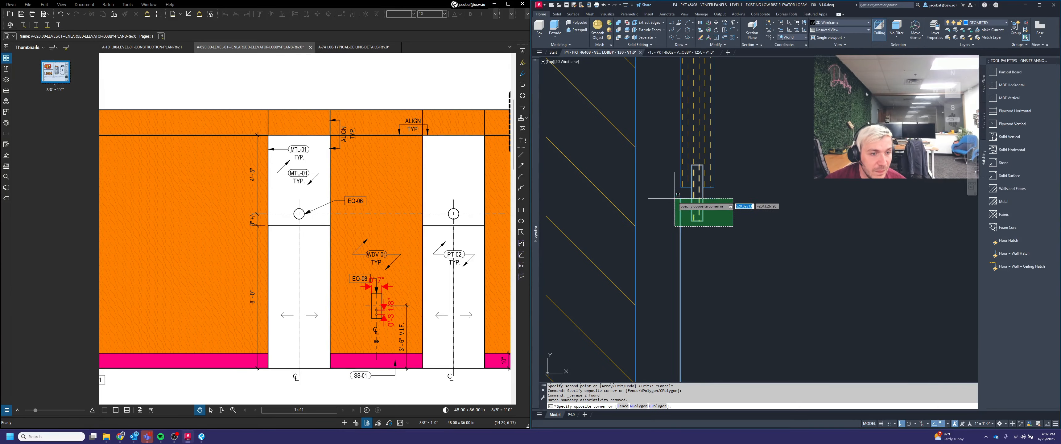
{"action": "left_click", "coordinate": [674, 198]}
{"action": "key", "text": "Delete"}
{"action": "left_click", "coordinate": [709, 187]}
{"action": "key", "text": "Delete"}
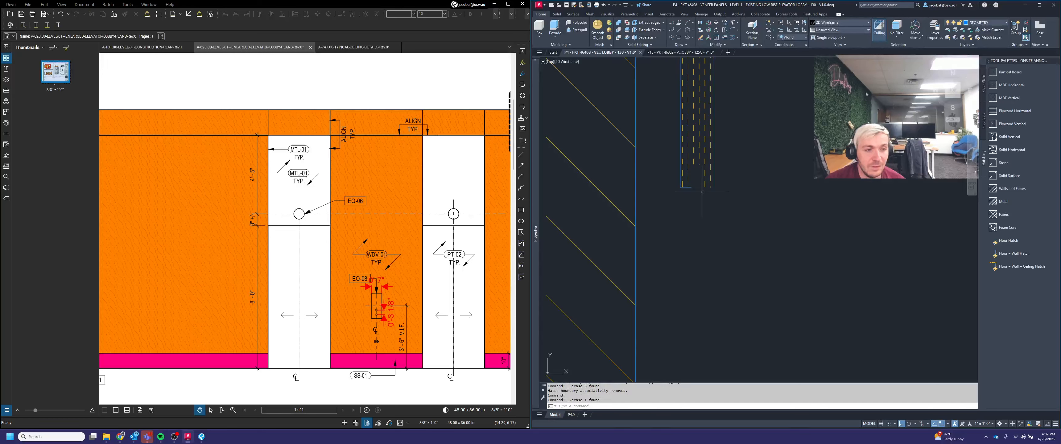
Step: Edit the section's hatch boundary by removing its lower corner vertices
{"action": "left_click", "coordinate": [691, 188]}
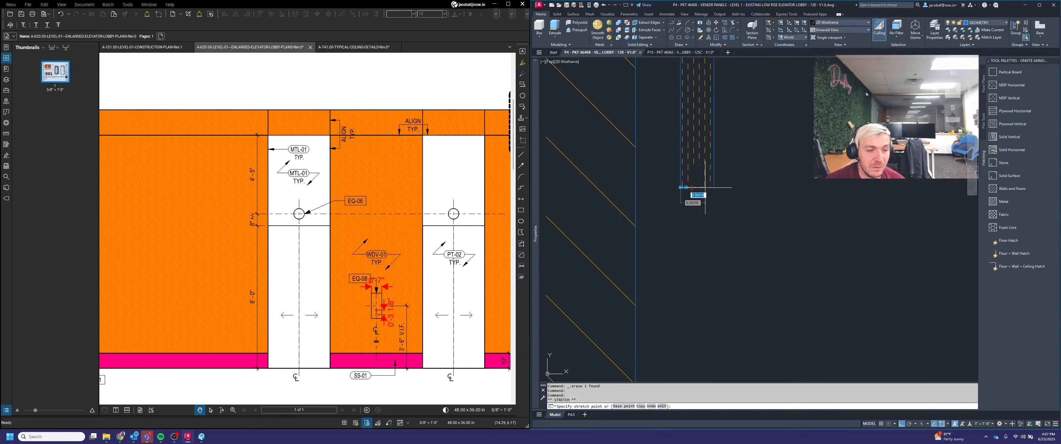
{"action": "left_click", "coordinate": [713, 188]}
{"action": "key", "text": "Escape"}
{"action": "left_click", "coordinate": [706, 180]}
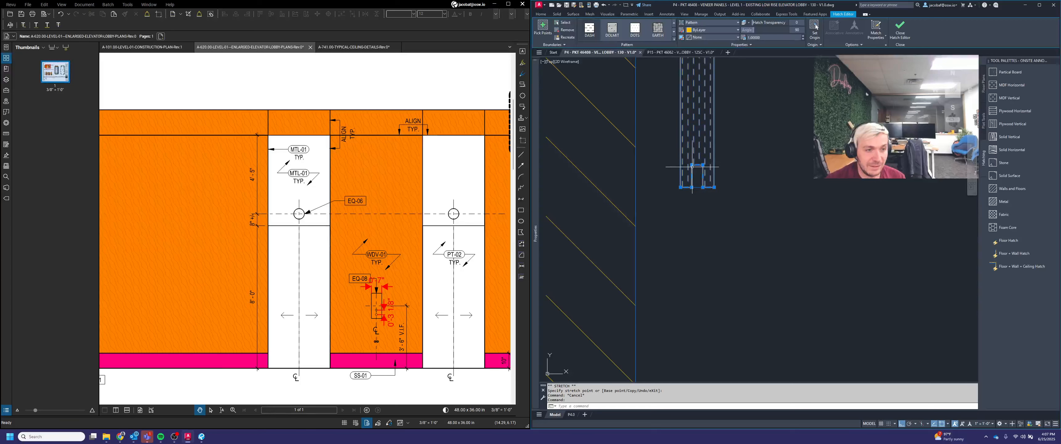
{"action": "mouse_move", "coordinate": [691, 165]}
{"action": "left_click", "coordinate": [720, 191]}
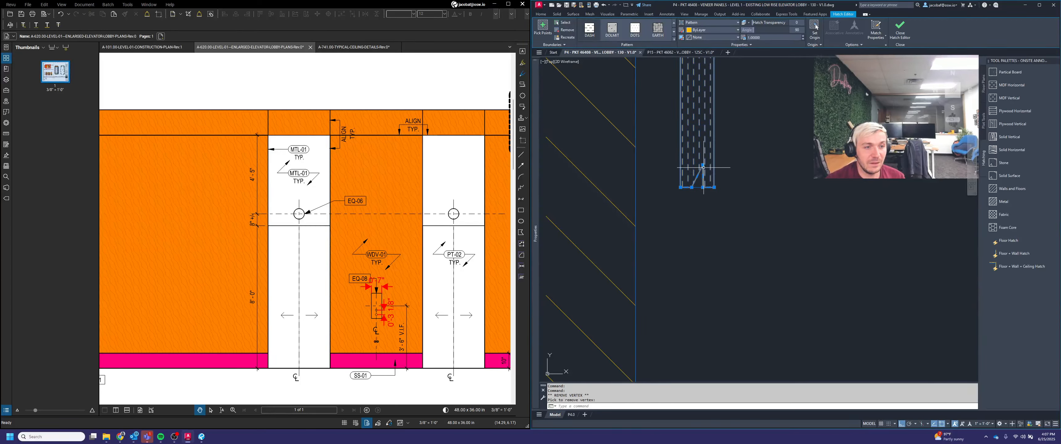
{"action": "left_click", "coordinate": [721, 191]}
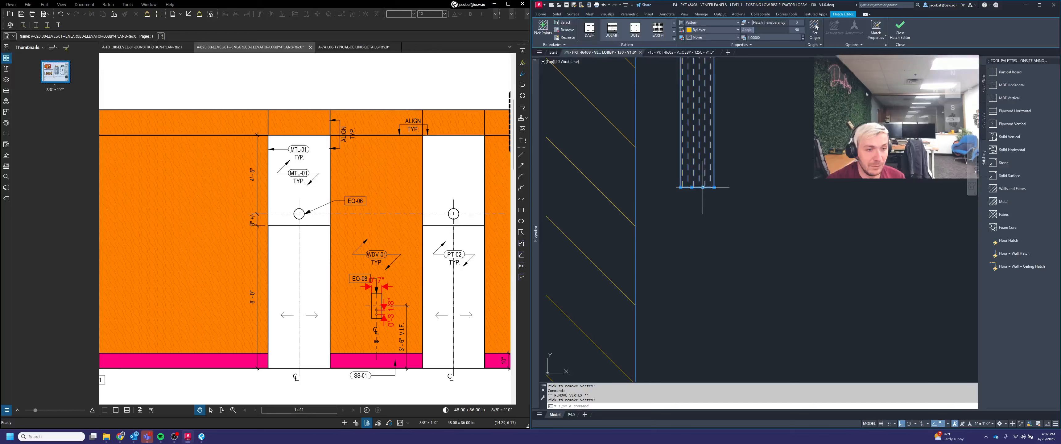
{"action": "mouse_move", "coordinate": [702, 187]}
{"action": "left_click", "coordinate": [726, 212]}
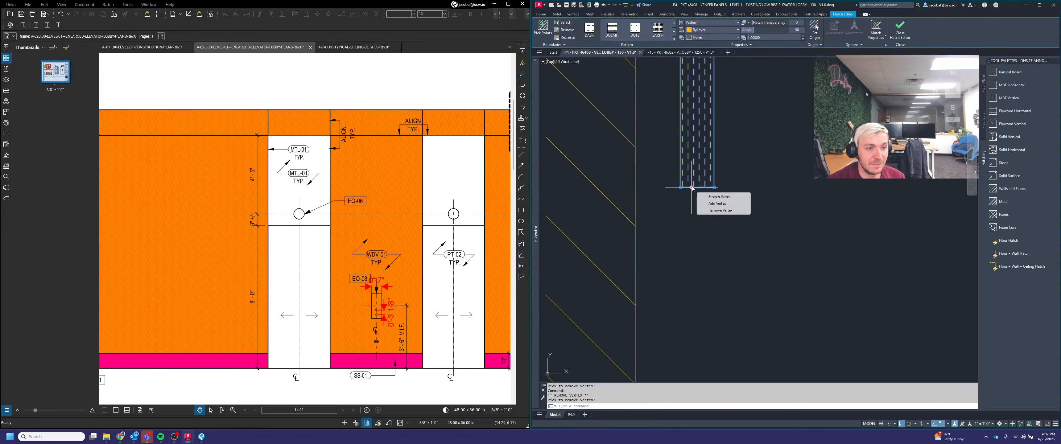
{"action": "left_click", "coordinate": [721, 210]}
{"action": "scroll", "coordinate": [708, 198], "scroll_direction": "down", "scroll_amount": 5}
{"action": "key", "text": "Escape"}
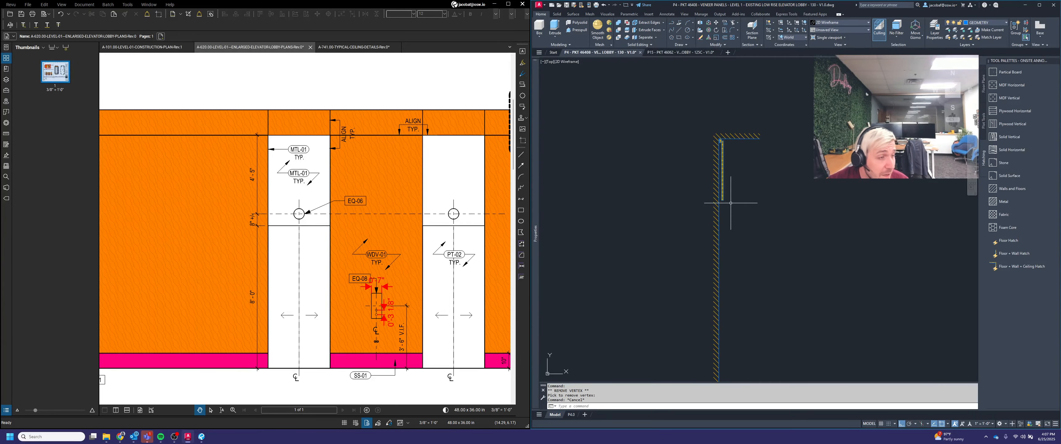
Step: Zoom into the portal's upper corner on the lobby elevation in the reference PDF to study the reveal
{"action": "scroll", "coordinate": [373, 136], "scroll_direction": "up", "scroll_amount": 2}
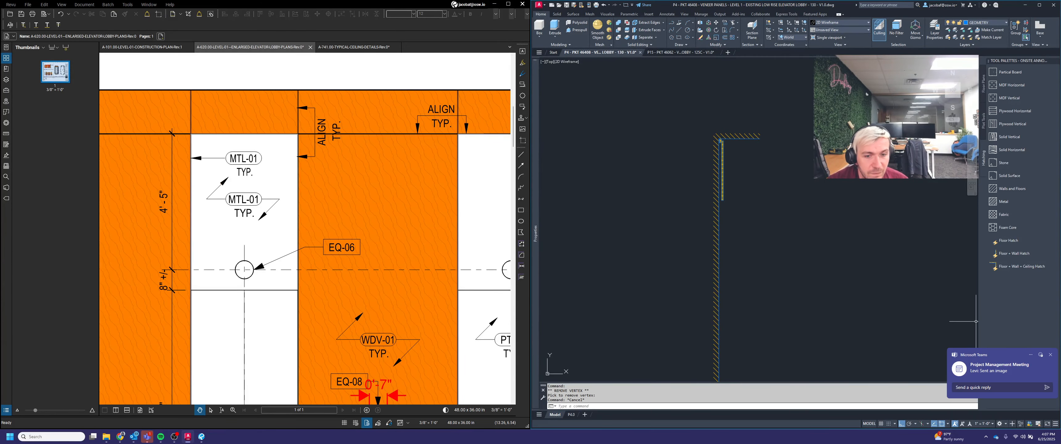
{"action": "scroll", "coordinate": [264, 136], "scroll_direction": "up", "scroll_amount": 3}
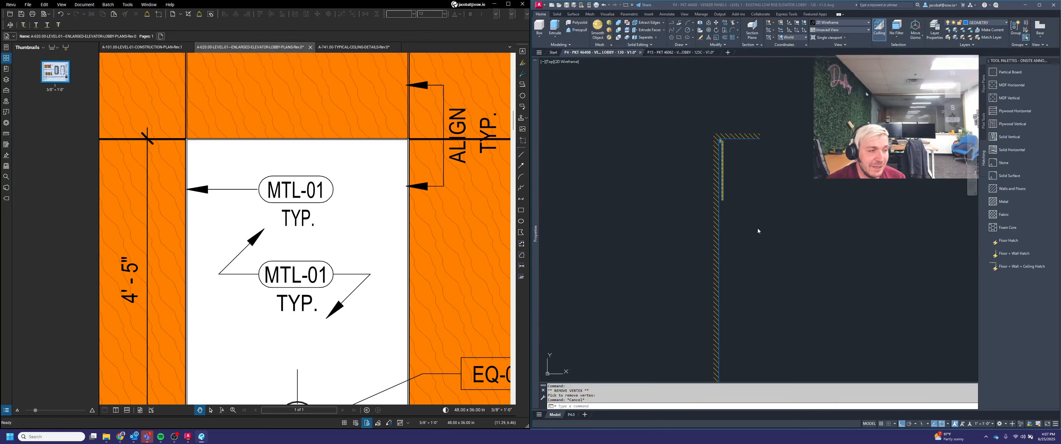
{"action": "left_click", "coordinate": [776, 221]}
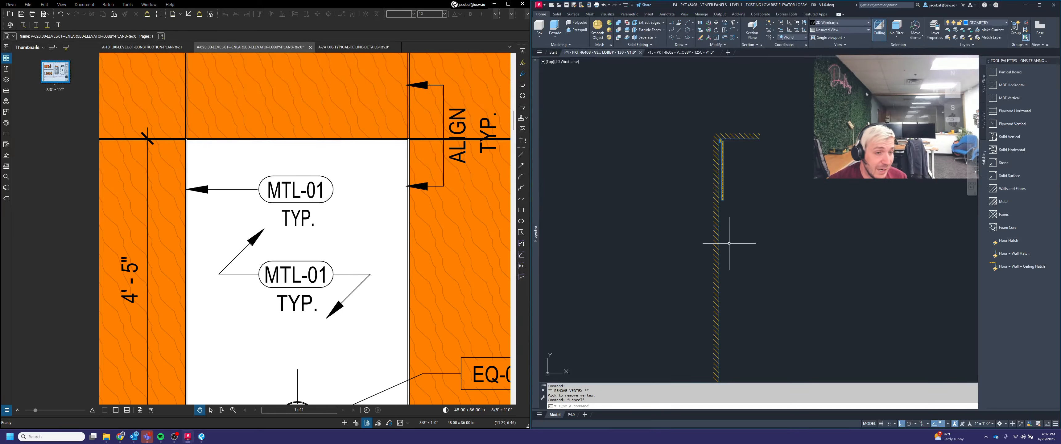
{"action": "scroll", "coordinate": [428, 139], "scroll_direction": "up", "scroll_amount": 2}
{"action": "scroll", "coordinate": [428, 139], "scroll_direction": "up", "scroll_amount": 3}
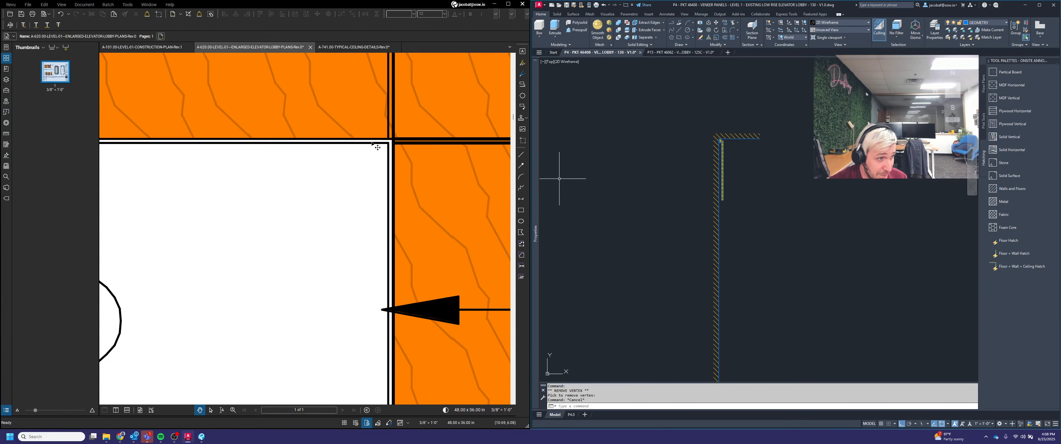
{"action": "scroll", "coordinate": [419, 145], "scroll_direction": "down", "scroll_amount": 3}
{"action": "left_click", "coordinate": [781, 239]}
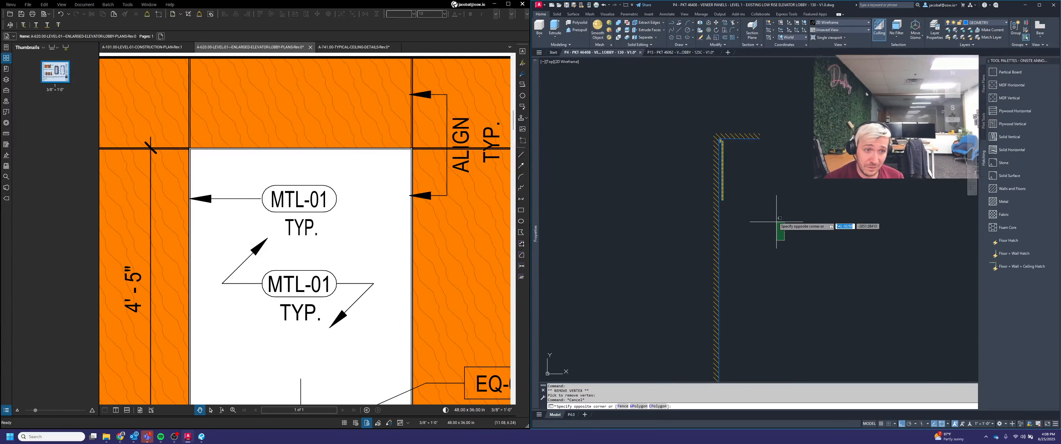
{"action": "key", "text": "Escape"}
{"action": "scroll", "coordinate": [745, 228], "scroll_direction": "up", "scroll_amount": 3}
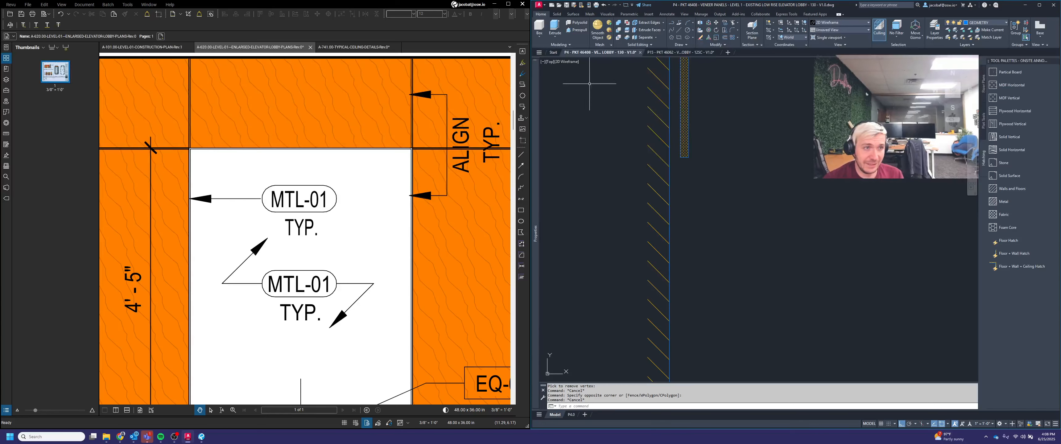
Step: Draw a small rectangle with a 1.5 dimension beside the top of the copied section
{"action": "left_click", "coordinate": [679, 37]}
{"action": "left_click", "coordinate": [737, 101]}
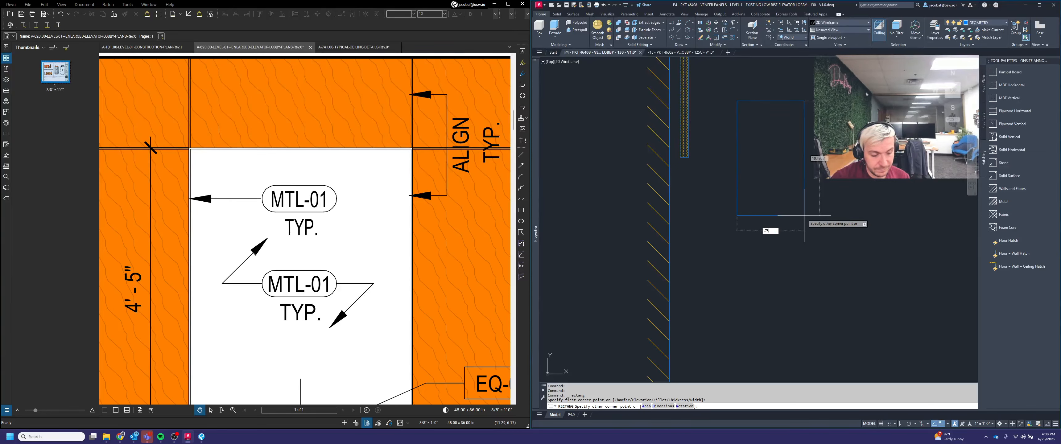
{"action": "key", "text": "Tab"}
{"action": "type", "text": "1.5"}
{"action": "key", "text": "Return"}
{"action": "key", "text": "Escape"}
{"action": "key", "text": "Escape"}
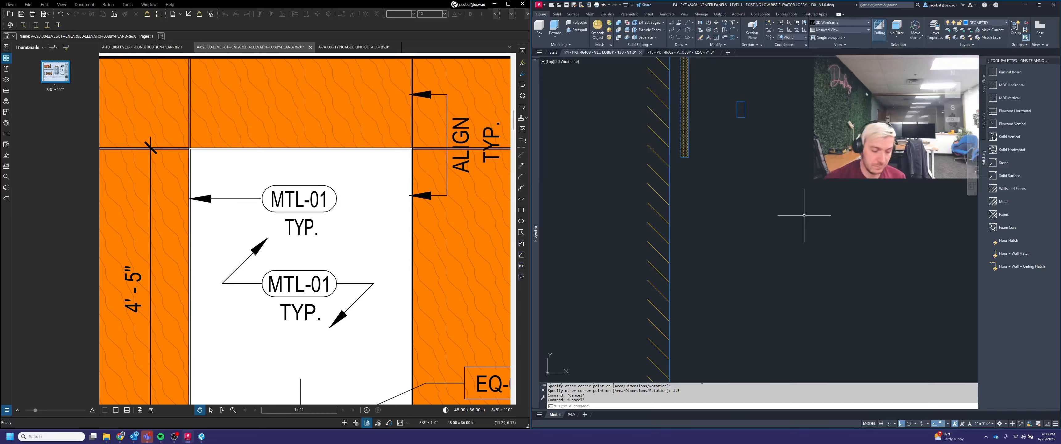
Step: Move the new rectangle 0.25 into place against the section's edge
{"action": "key", "text": "space"}
{"action": "left_click", "coordinate": [764, 138]}
{"action": "left_click", "coordinate": [734, 83]}
{"action": "key", "text": "space"}
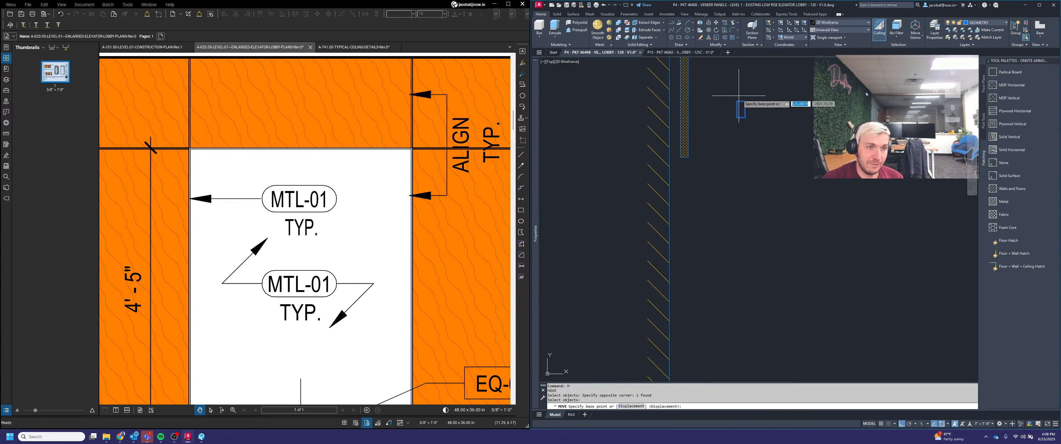
{"action": "left_click", "coordinate": [745, 117]}
{"action": "scroll", "coordinate": [700, 160], "scroll_direction": "up", "scroll_amount": 2}
{"action": "scroll", "coordinate": [676, 151], "scroll_direction": "up", "scroll_amount": 2}
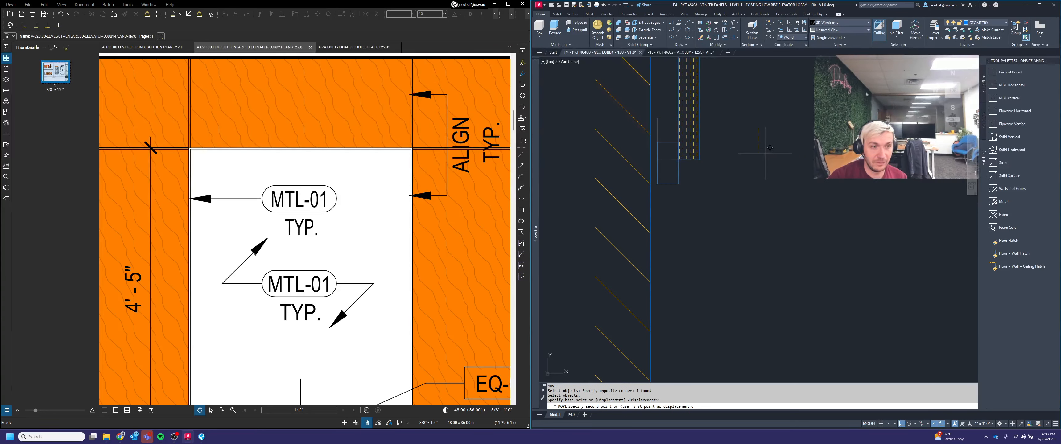
{"action": "type", "text": ".25"}
{"action": "key", "text": "Return"}
{"action": "key", "text": "Escape"}
{"action": "key", "text": "Escape"}
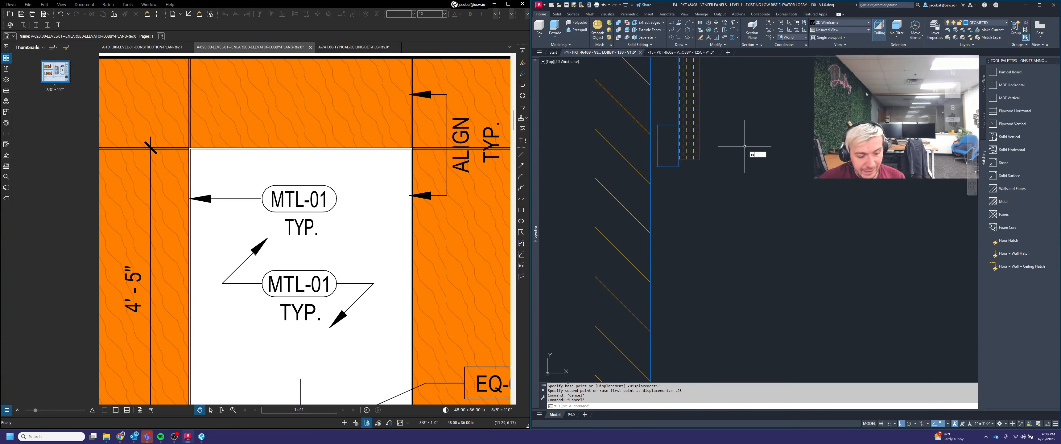
{"action": "key", "text": "Return"}
{"action": "left_click", "coordinate": [657, 124]}
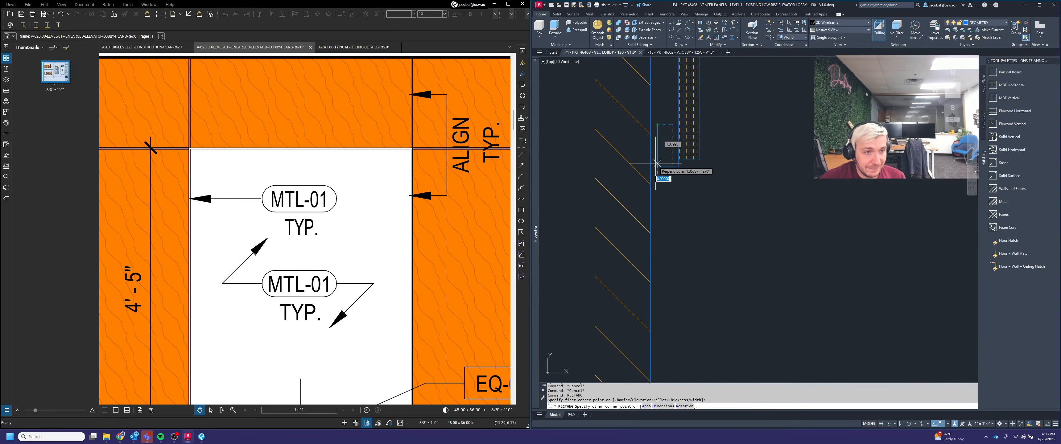
{"action": "key", "text": "Escape"}
Step: Fill the new block with the MDF Vertical hatch from the tool palette
{"action": "middle_click_drag", "start_coordinate": [688, 172], "coordinate": [732, 216]}
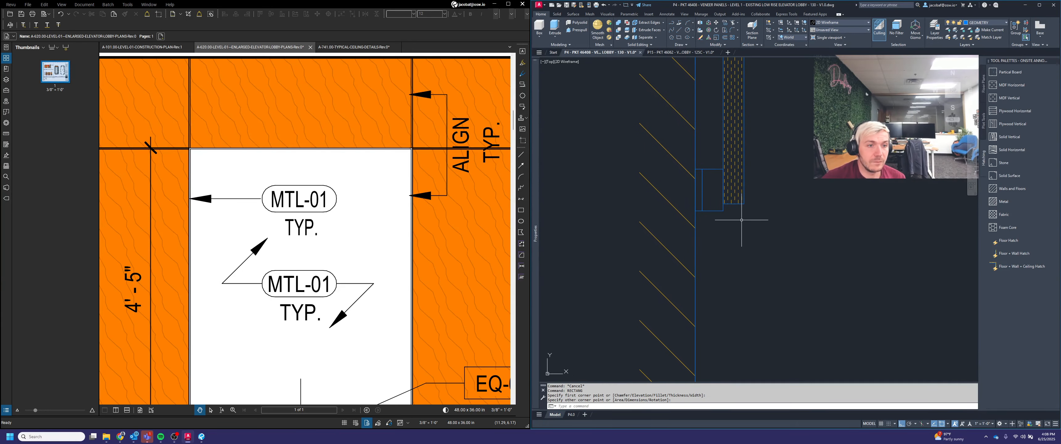
{"action": "left_click", "coordinate": [1005, 101]}
{"action": "left_click", "coordinate": [717, 178]}
{"action": "key", "text": "Escape"}
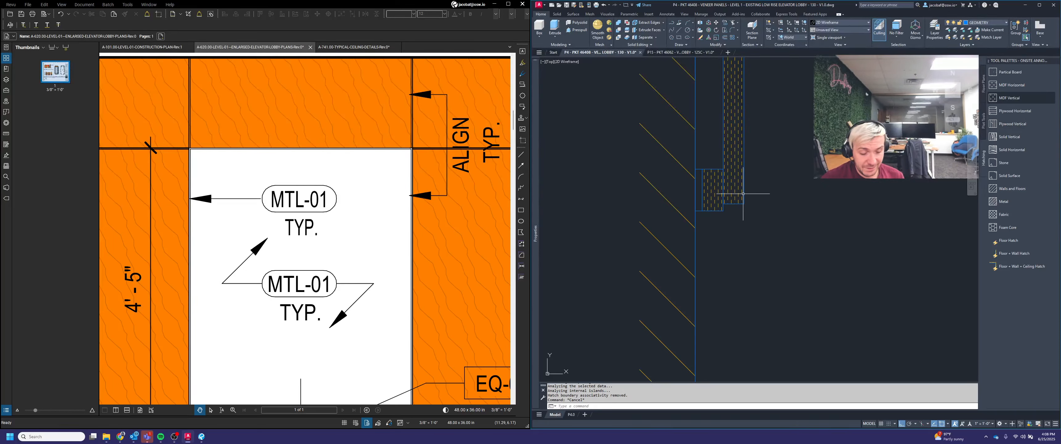
Step: Draw a sloped line along the block's outer face and change its layer
{"action": "scroll", "coordinate": [699, 177], "scroll_direction": "up", "scroll_amount": 2}
{"action": "type", "text": "L"}
{"action": "key", "text": "Return"}
{"action": "left_click", "coordinate": [692, 165]}
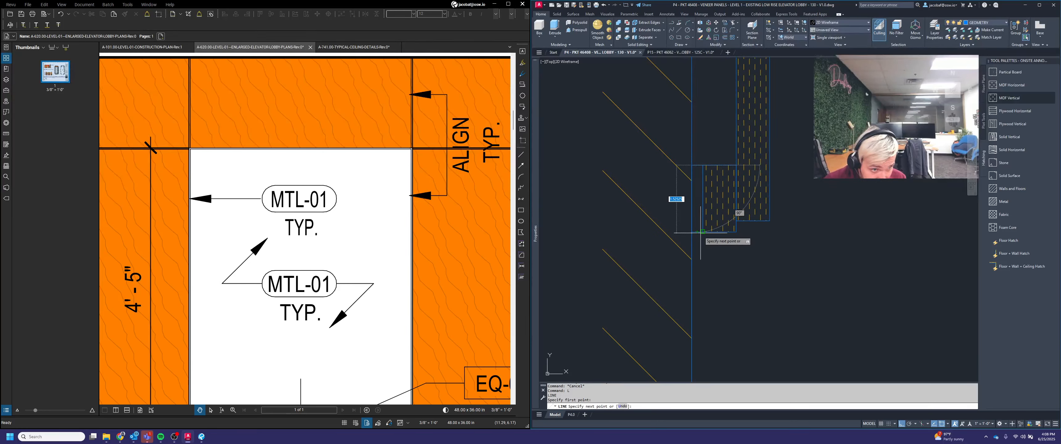
{"action": "left_click", "coordinate": [702, 231]}
{"action": "key", "text": "Return"}
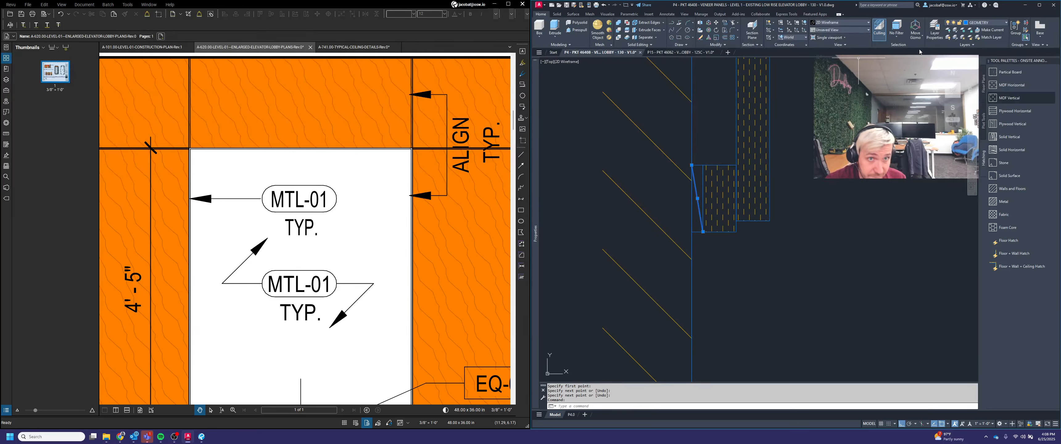
{"action": "left_click", "coordinate": [985, 24]}
{"action": "left_click", "coordinate": [988, 91]}
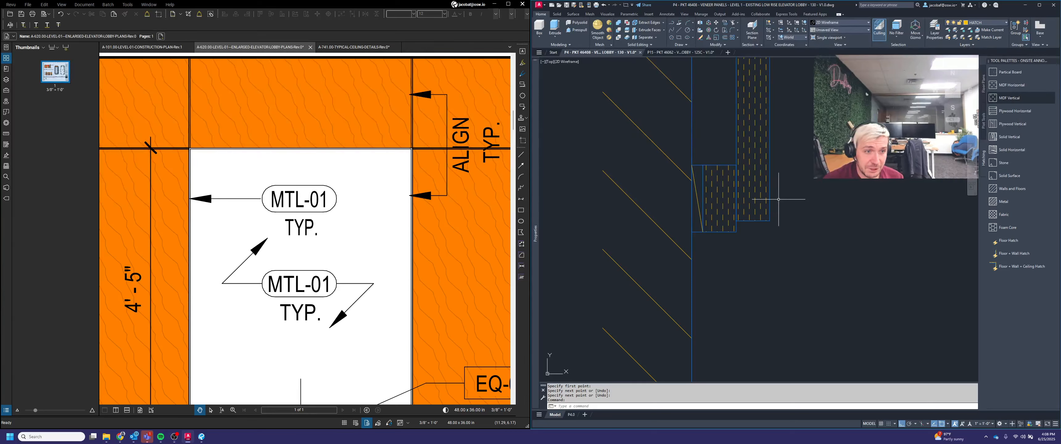
{"action": "key", "text": "Escape"}
{"action": "key", "text": "Escape"}
Step: Draw a vertical line along the block's inner edge
{"action": "scroll", "coordinate": [687, 197], "scroll_direction": "down", "scroll_amount": 1}
{"action": "scroll", "coordinate": [708, 235], "scroll_direction": "down", "scroll_amount": 1}
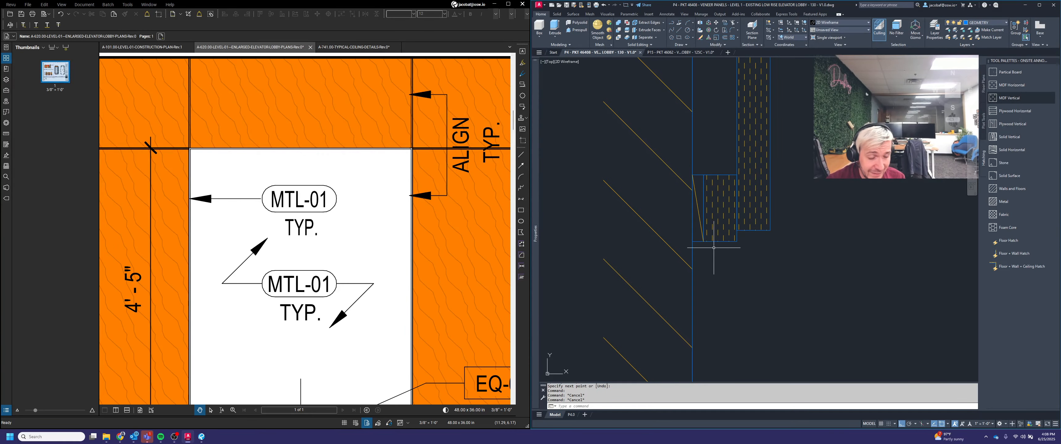
{"action": "scroll", "coordinate": [758, 155], "scroll_direction": "down", "scroll_amount": 2}
{"action": "scroll", "coordinate": [753, 177], "scroll_direction": "up", "scroll_amount": 4}
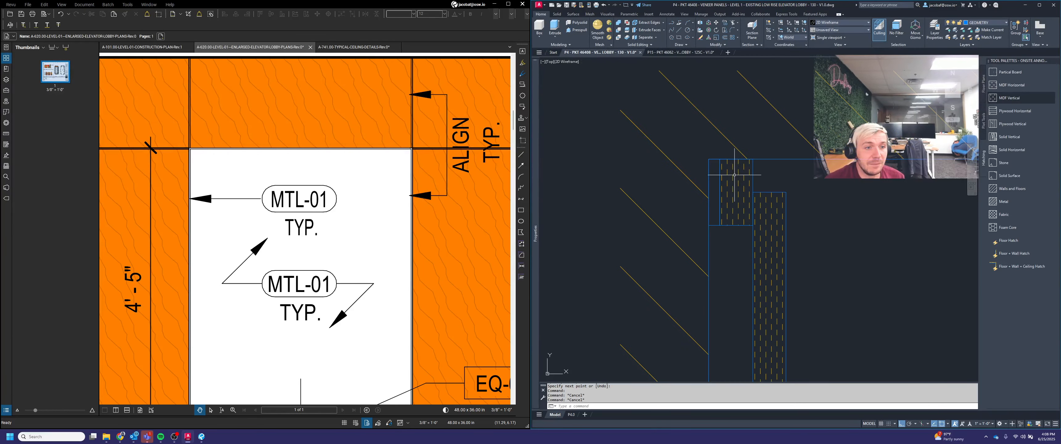
{"action": "scroll", "coordinate": [734, 176], "scroll_direction": "up", "scroll_amount": 4}
{"action": "type", "text": "l"}
{"action": "key", "text": "Return"}
{"action": "left_click", "coordinate": [721, 149]}
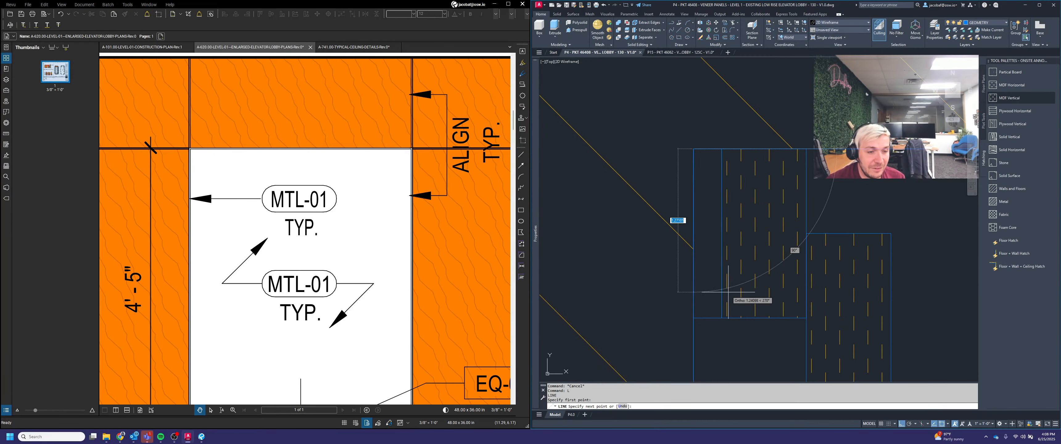
{"action": "left_click", "coordinate": [721, 317]}
{"action": "key", "text": "Return"}
Step: Select the sloped line again and reassign it to another layer
{"action": "left_click", "coordinate": [713, 291]}
{"action": "left_click", "coordinate": [708, 233]}
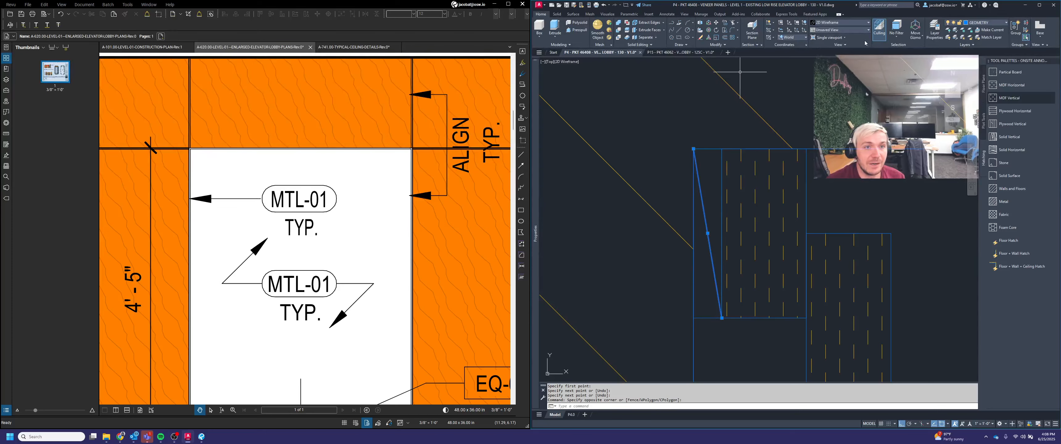
{"action": "left_click", "coordinate": [1001, 24]}
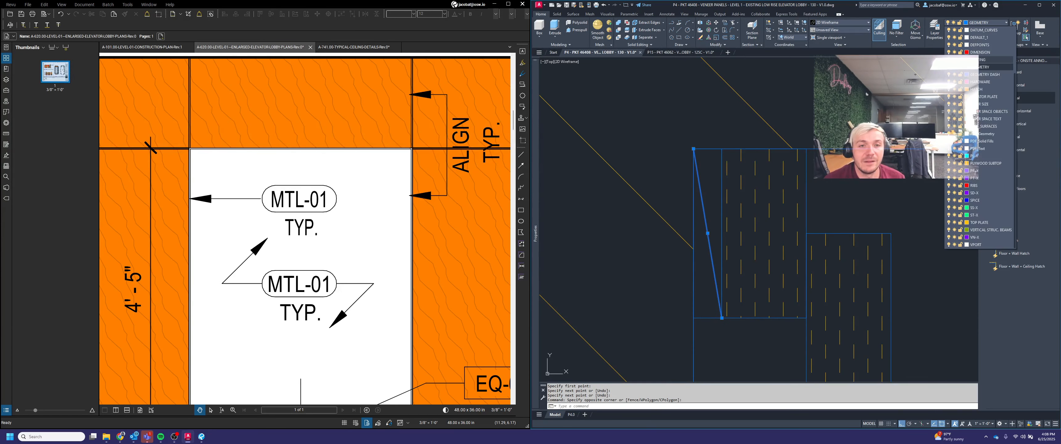
{"action": "left_click", "coordinate": [988, 93]}
{"action": "key", "text": "Escape"}
{"action": "key", "text": "Escape"}
Step: Copy the sloped reveal line to the matching corner of the other portal section
{"action": "type", "text": "co"}
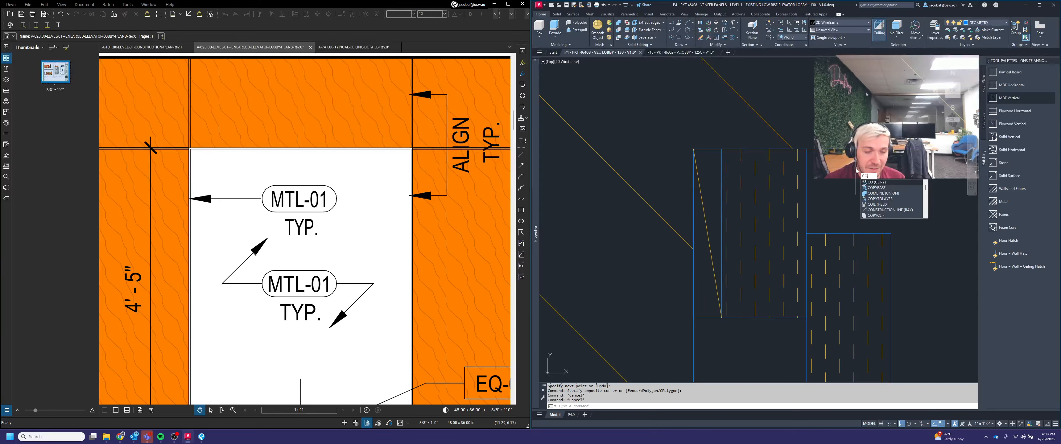
{"action": "key", "text": "Return"}
{"action": "left_click", "coordinate": [735, 163]}
{"action": "left_click", "coordinate": [675, 210]}
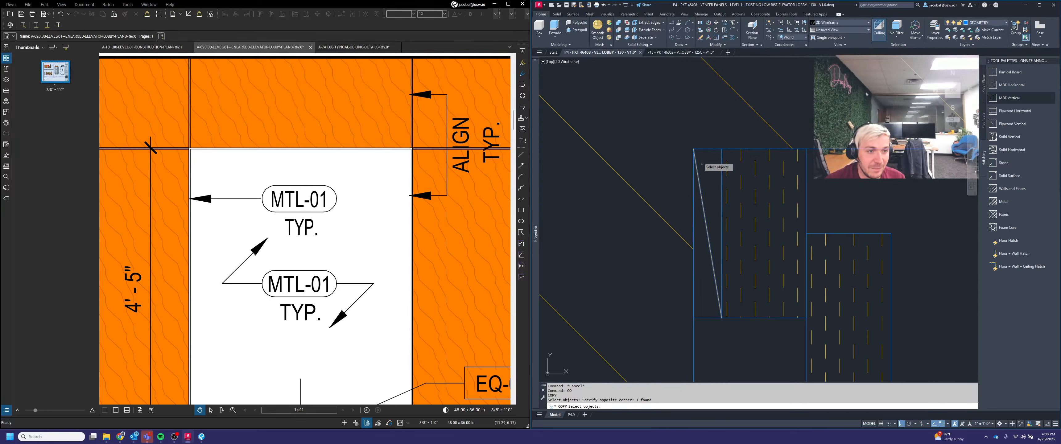
{"action": "key", "text": "Return"}
{"action": "left_click", "coordinate": [693, 149]}
{"action": "scroll", "coordinate": [817, 153], "scroll_direction": "down", "scroll_amount": 10}
{"action": "scroll", "coordinate": [857, 158], "scroll_direction": "down", "scroll_amount": 2}
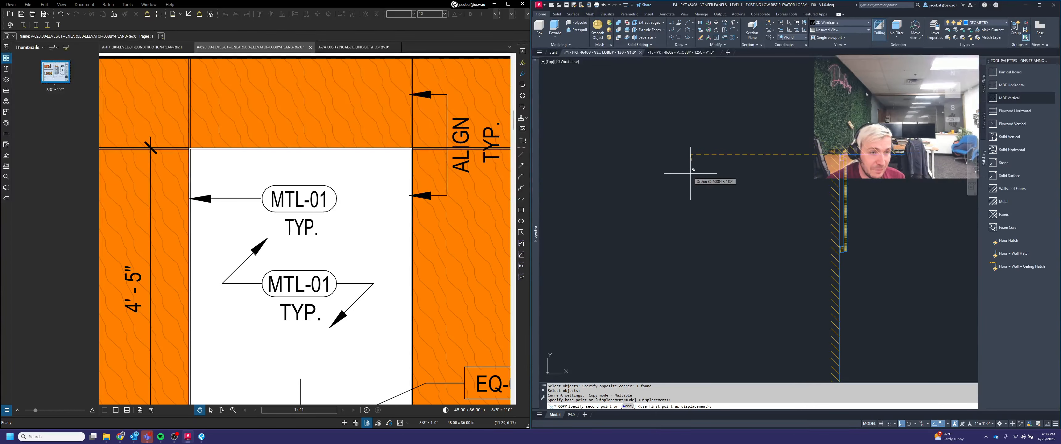
{"action": "middle_click_drag", "start_coordinate": [690, 173], "coordinate": [1013, 168]}
{"action": "scroll", "coordinate": [717, 171], "scroll_direction": "up", "scroll_amount": 5}
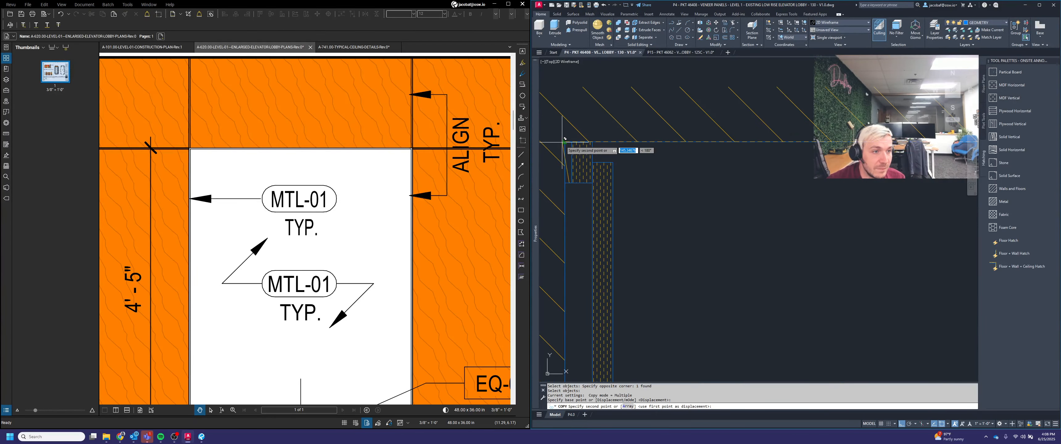
{"action": "left_click", "coordinate": [611, 149]}
{"action": "key", "text": "Return"}
Step: Examine the portal and jamb details on the enlarged elevator lobby plans in the reference PDF
{"action": "scroll", "coordinate": [690, 151], "scroll_direction": "down", "scroll_amount": 12}
{"action": "middle_click_drag", "start_coordinate": [874, 194], "coordinate": [781, 195]}
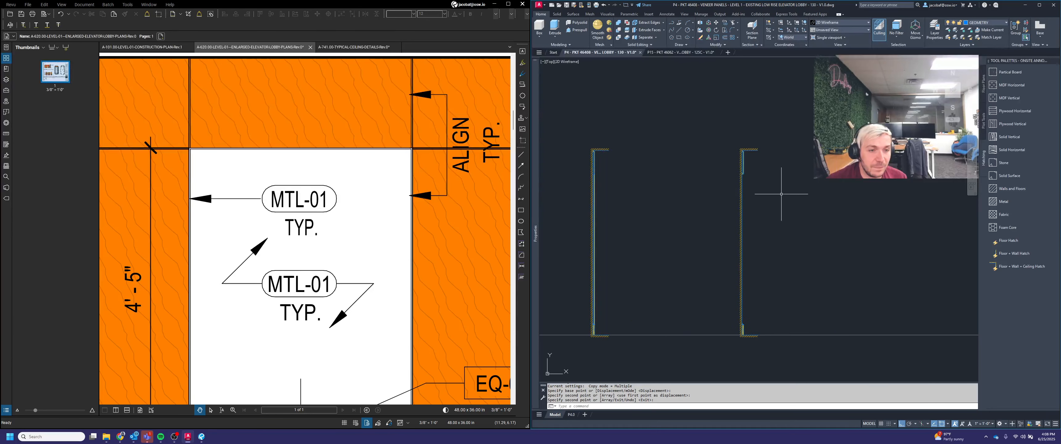
{"action": "scroll", "coordinate": [775, 195], "scroll_direction": "up", "scroll_amount": 2}
{"action": "scroll", "coordinate": [732, 168], "scroll_direction": "up", "scroll_amount": 3}
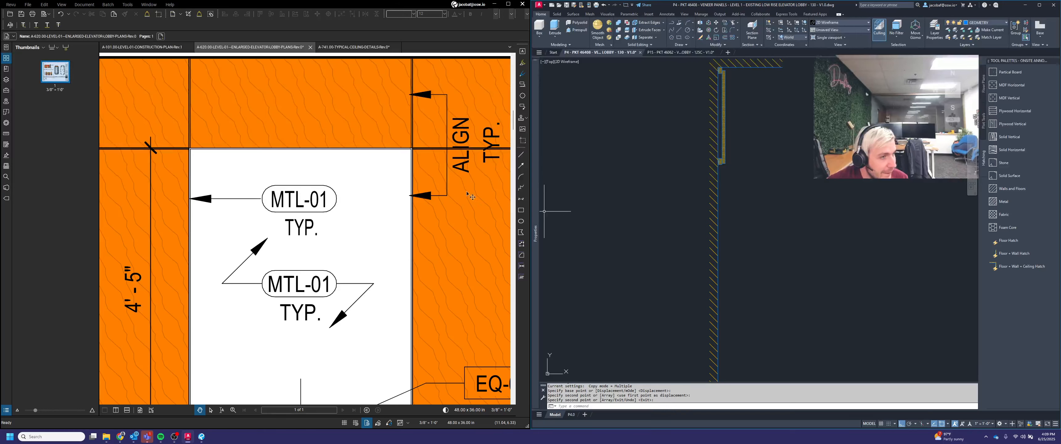
{"action": "scroll", "coordinate": [421, 139], "scroll_direction": "down", "scroll_amount": 5}
{"action": "scroll", "coordinate": [380, 252], "scroll_direction": "up", "scroll_amount": 3}
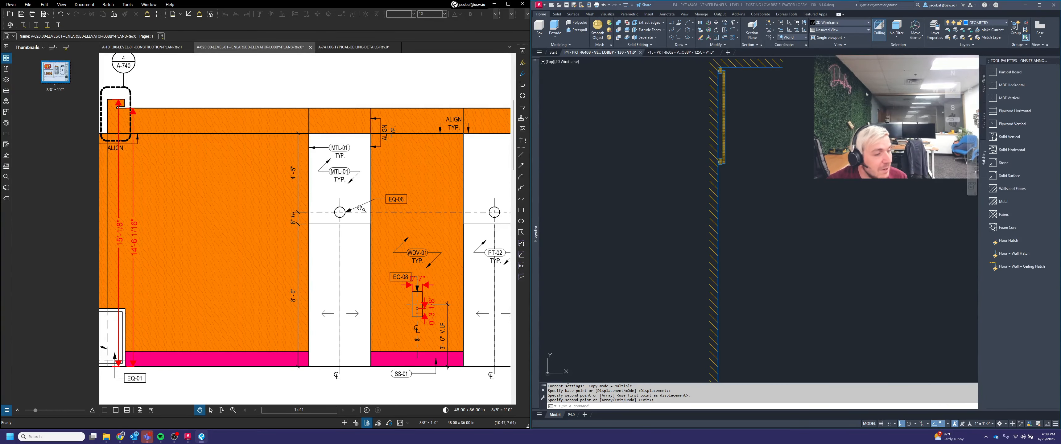
{"action": "scroll", "coordinate": [338, 239], "scroll_direction": "up", "scroll_amount": 1}
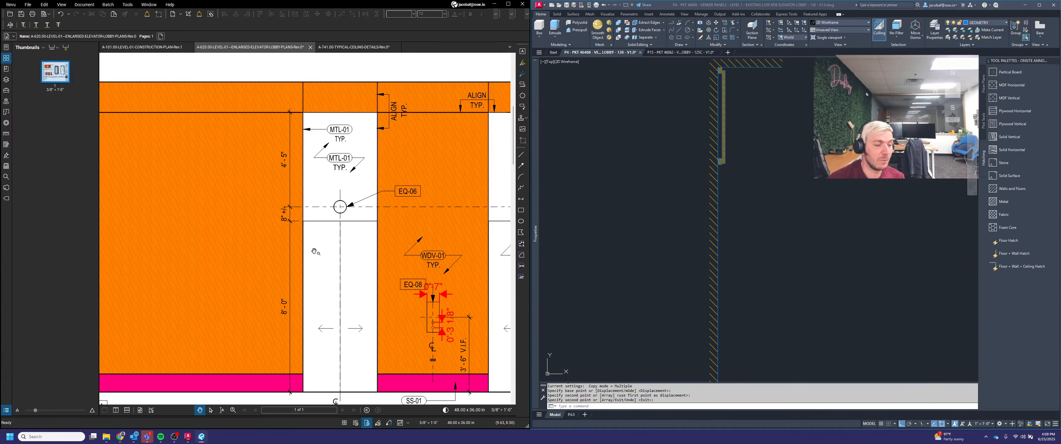
{"action": "scroll", "coordinate": [314, 251], "scroll_direction": "down", "scroll_amount": 9}
{"action": "left_click_drag", "start_coordinate": [469, 275], "coordinate": [337, 218]}
{"action": "scroll", "coordinate": [336, 218], "scroll_direction": "up", "scroll_amount": 4}
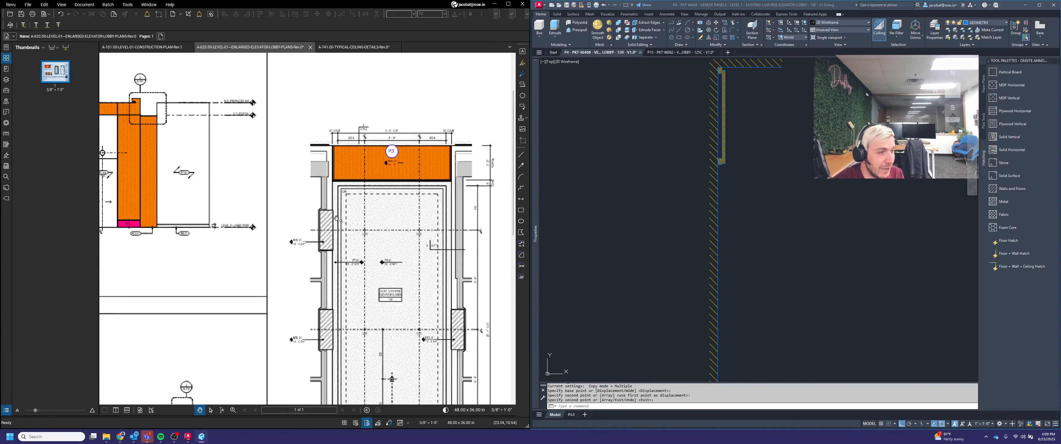
{"action": "scroll", "coordinate": [380, 221], "scroll_direction": "up", "scroll_amount": 1}
{"action": "left_click_drag", "start_coordinate": [477, 341], "coordinate": [384, 273]}
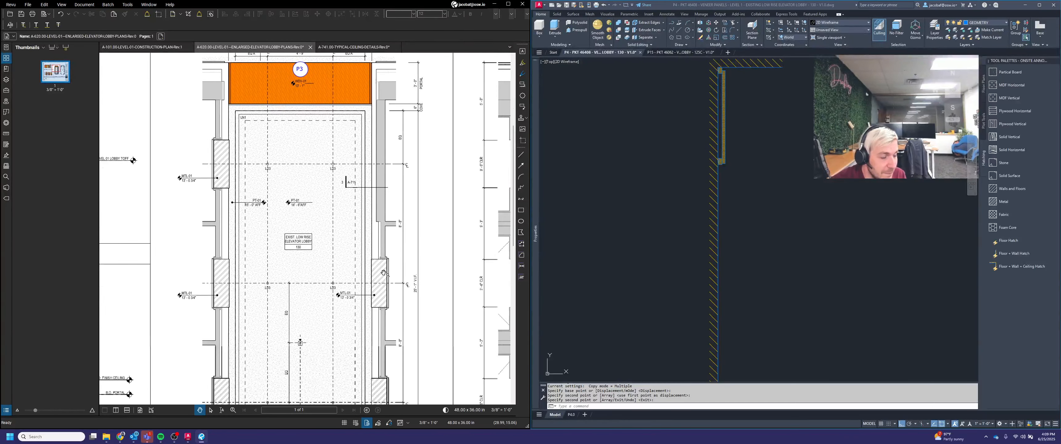
{"action": "scroll", "coordinate": [383, 273], "scroll_direction": "up", "scroll_amount": 3}
{"action": "scroll", "coordinate": [373, 259], "scroll_direction": "down", "scroll_amount": 3}
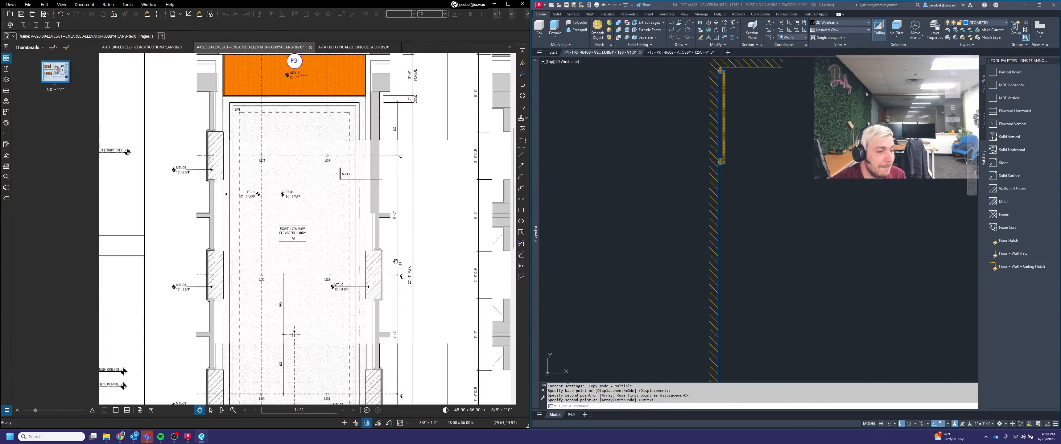
{"action": "left_click_drag", "start_coordinate": [333, 254], "coordinate": [199, 224]}
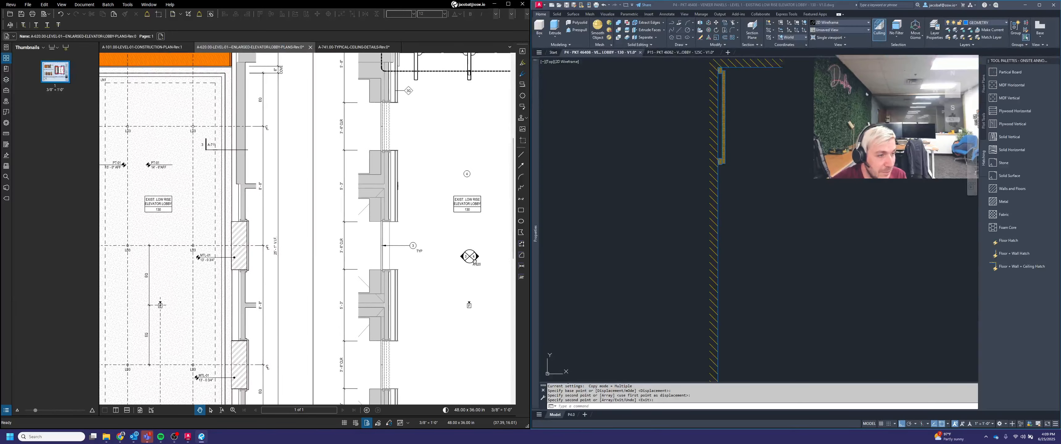
{"action": "left_click_drag", "start_coordinate": [463, 225], "coordinate": [426, 222]}
{"action": "scroll", "coordinate": [364, 221], "scroll_direction": "up", "scroll_amount": 5}
{"action": "scroll", "coordinate": [351, 212], "scroll_direction": "up", "scroll_amount": 3}
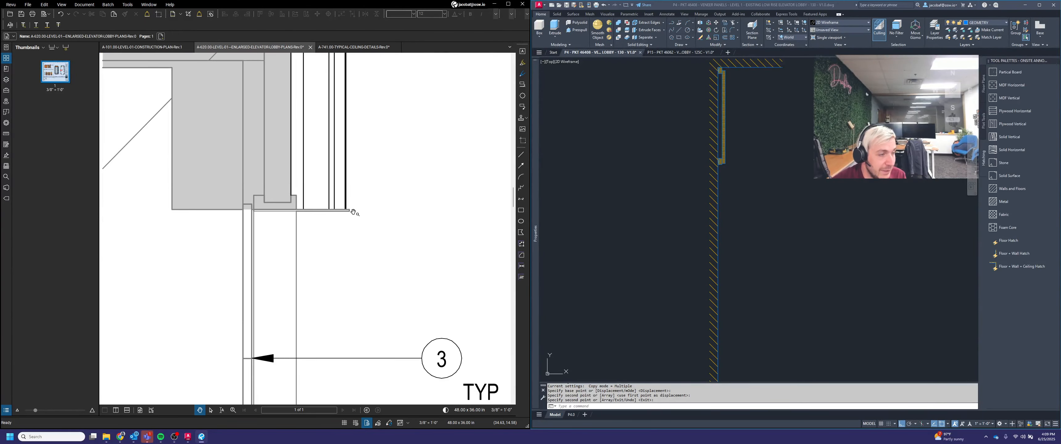
Step: Study the reveal and corner conditions at the portal jambs on the reference lobby plan
{"action": "scroll", "coordinate": [353, 212], "scroll_direction": "down", "scroll_amount": 6}
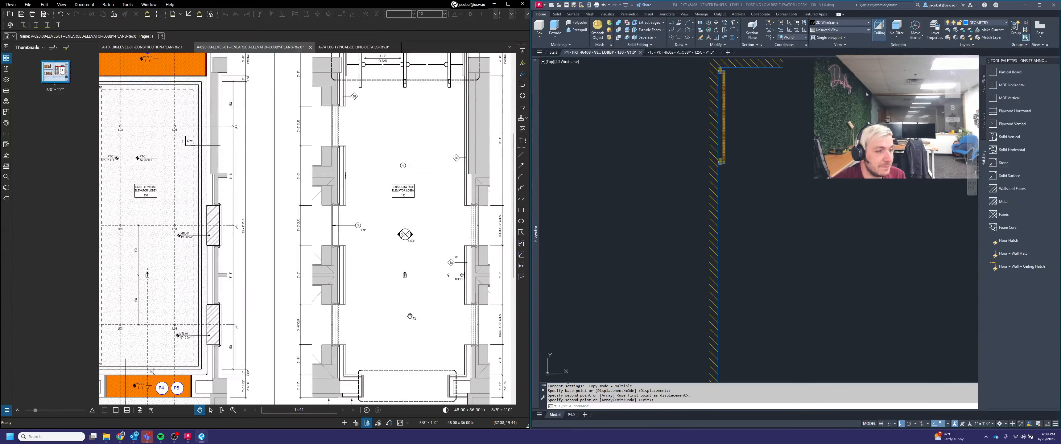
{"action": "scroll", "coordinate": [467, 258], "scroll_direction": "up", "scroll_amount": 2}
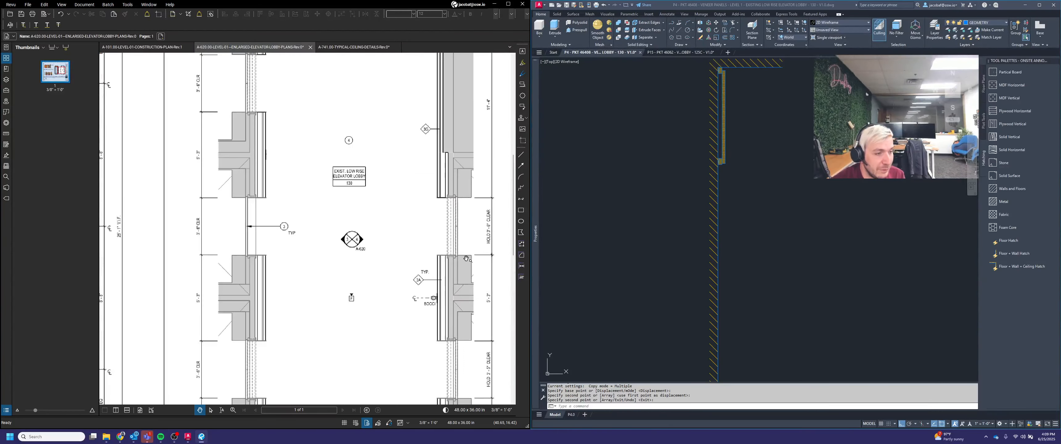
{"action": "scroll", "coordinate": [416, 268], "scroll_direction": "up", "scroll_amount": 3}
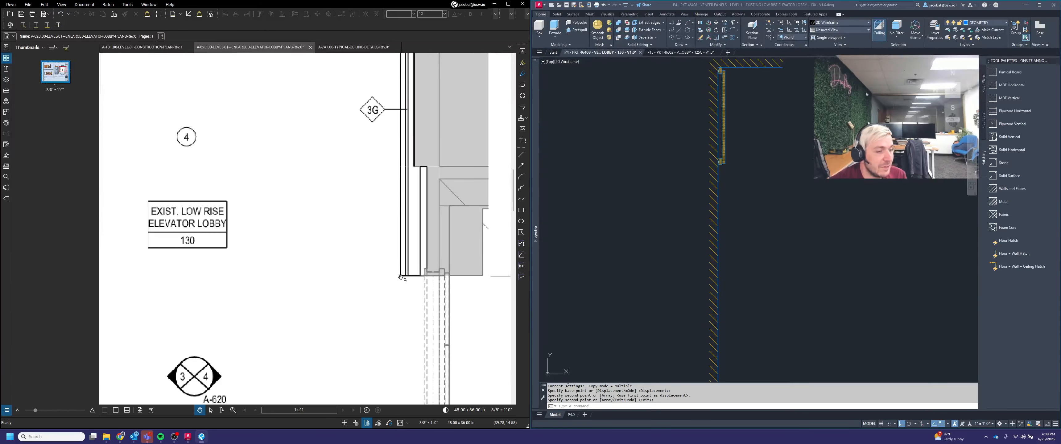
{"action": "scroll", "coordinate": [400, 276], "scroll_direction": "up", "scroll_amount": 4}
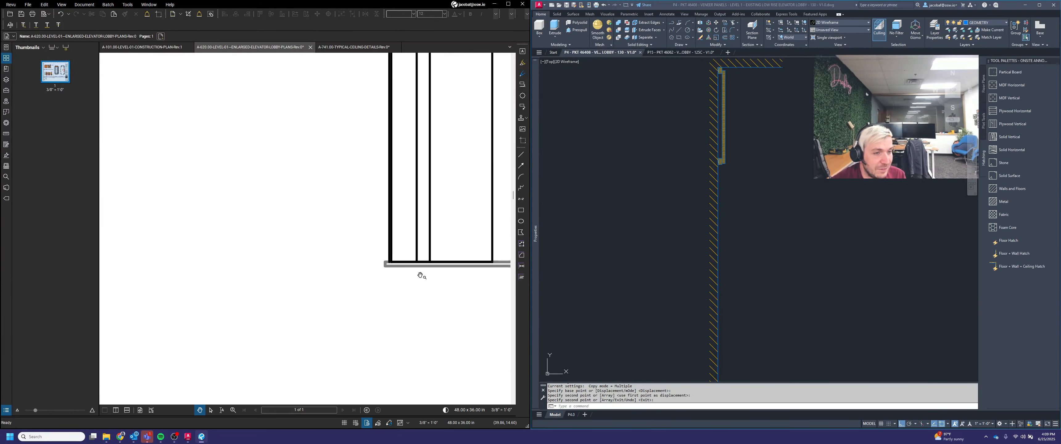
{"action": "scroll", "coordinate": [351, 261], "scroll_direction": "down", "scroll_amount": 2}
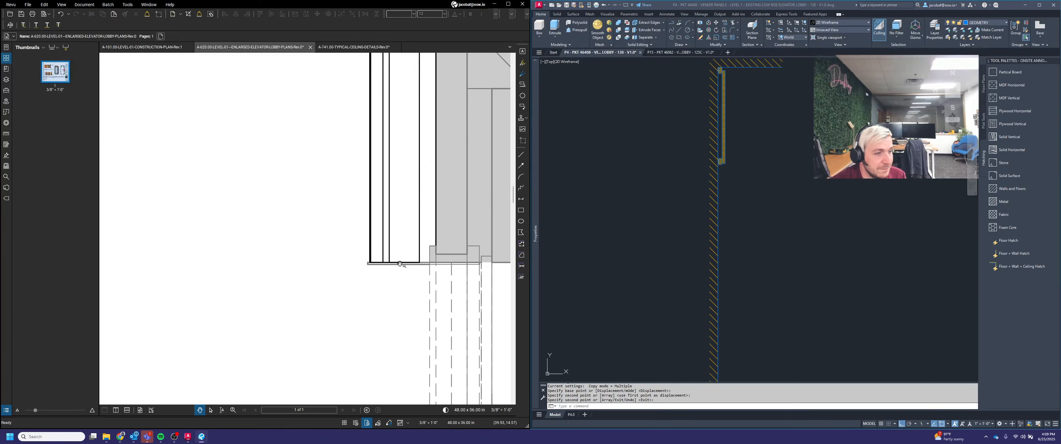
{"action": "scroll", "coordinate": [400, 264], "scroll_direction": "down", "scroll_amount": 5}
{"action": "scroll", "coordinate": [284, 270], "scroll_direction": "up", "scroll_amount": 4}
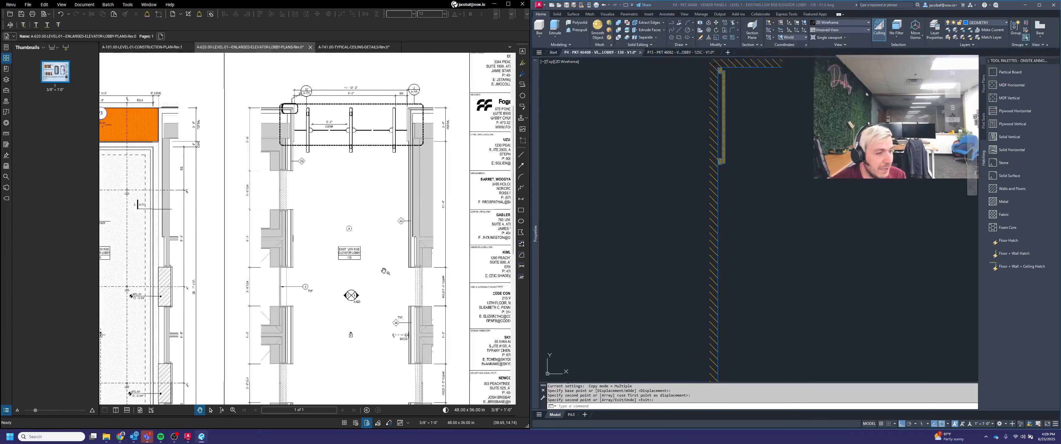
{"action": "scroll", "coordinate": [310, 270], "scroll_direction": "up", "scroll_amount": 5}
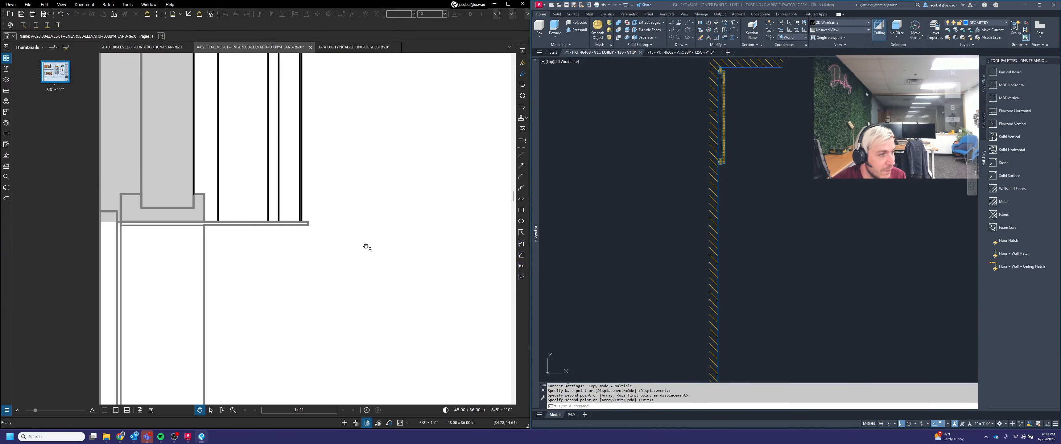
{"action": "scroll", "coordinate": [309, 239], "scroll_direction": "down", "scroll_amount": 5}
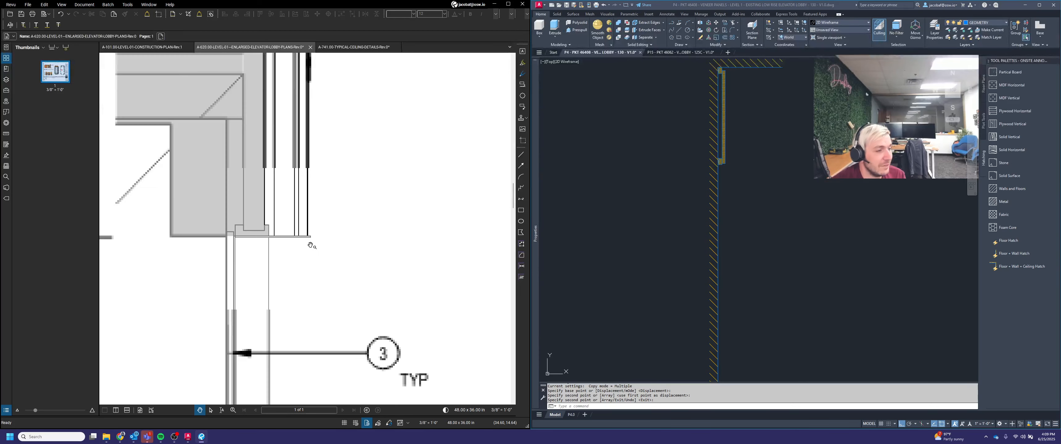
{"action": "scroll", "coordinate": [741, 165], "scroll_direction": "up", "scroll_amount": 3}
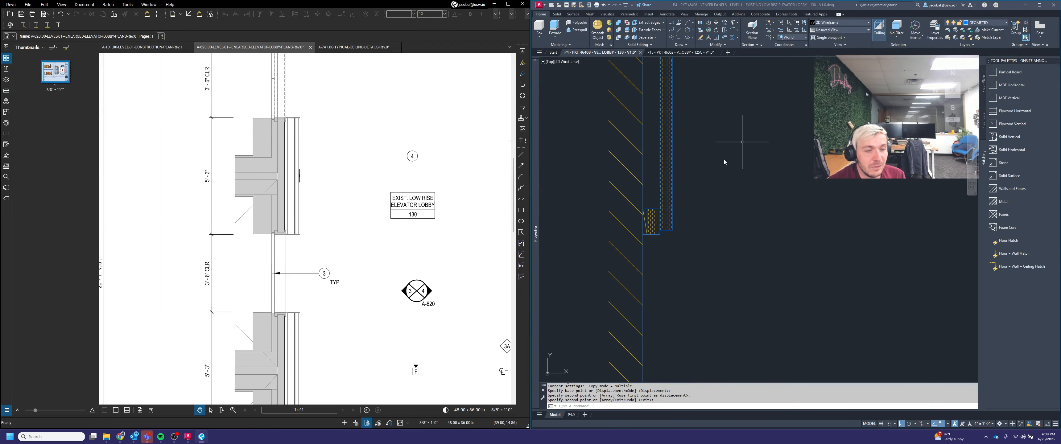
Step: Delete the hatched block piece at the top corner of the portal section
{"action": "scroll", "coordinate": [646, 236], "scroll_direction": "up", "scroll_amount": 8}
{"action": "left_click", "coordinate": [655, 244]}
{"action": "left_click", "coordinate": [639, 148]}
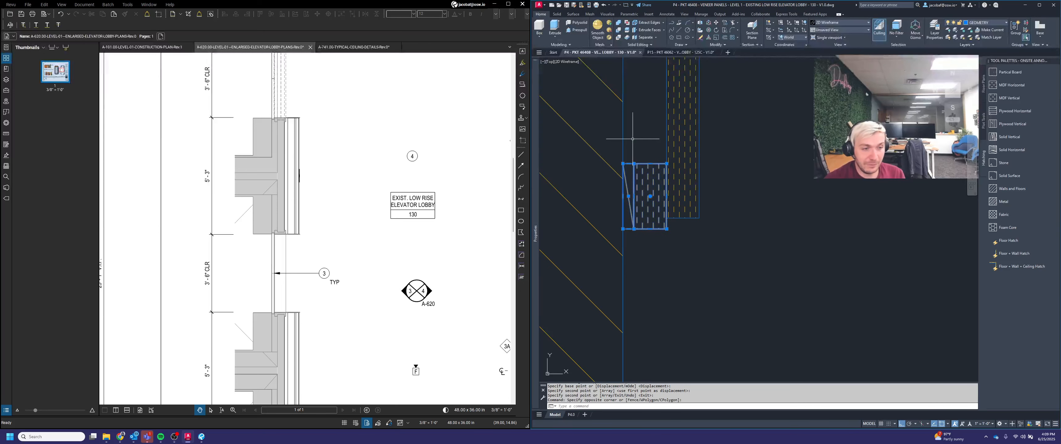
{"action": "key", "text": "Delete"}
Step: Measure the length and thickness of the horizontal top piece over the portal section
{"action": "scroll", "coordinate": [710, 201], "scroll_direction": "down", "scroll_amount": 1}
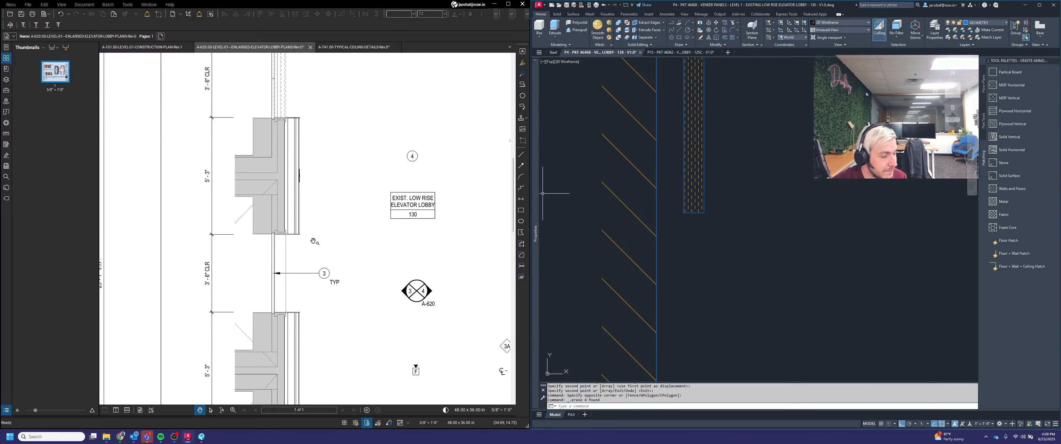
{"action": "scroll", "coordinate": [314, 241], "scroll_direction": "up", "scroll_amount": 2}
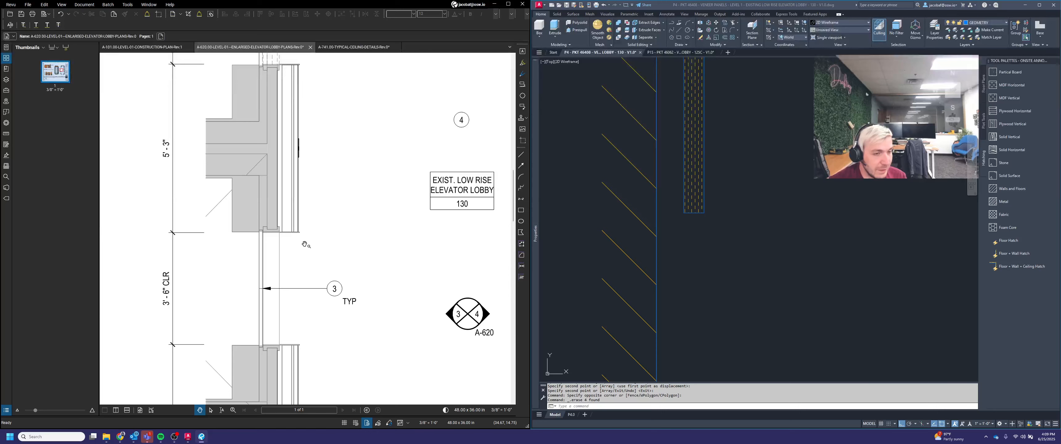
{"action": "scroll", "coordinate": [337, 249], "scroll_direction": "up", "scroll_amount": 1}
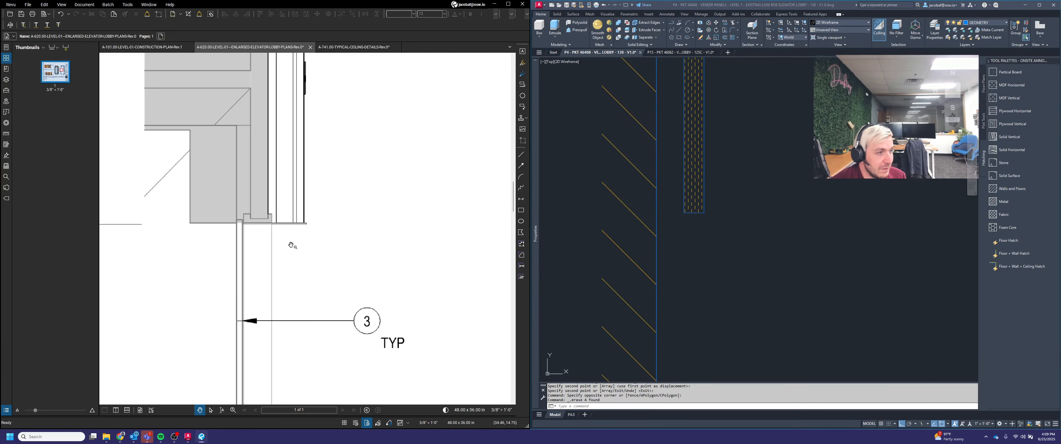
{"action": "scroll", "coordinate": [331, 231], "scroll_direction": "down", "scroll_amount": 3}
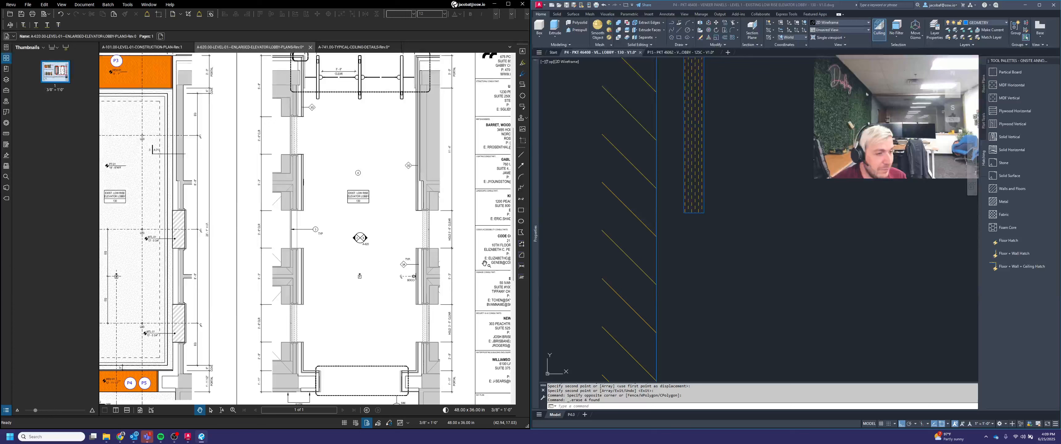
{"action": "scroll", "coordinate": [763, 253], "scroll_direction": "down", "scroll_amount": 5}
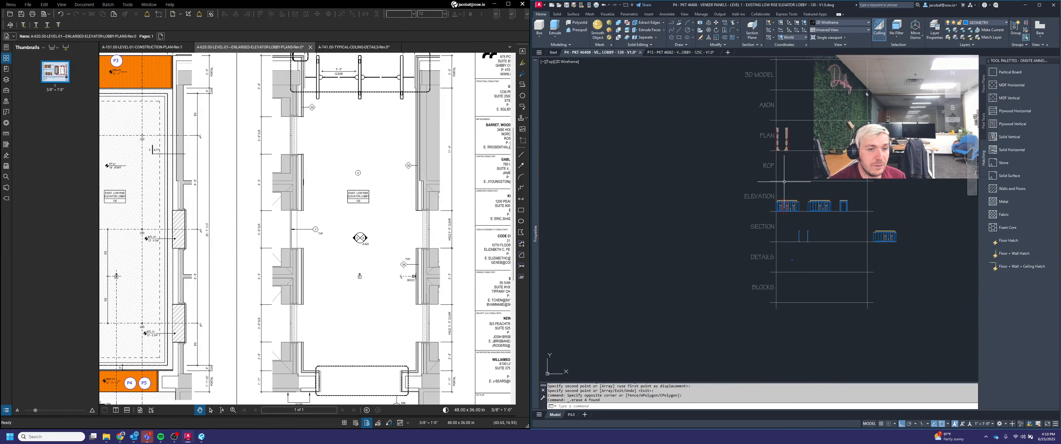
{"action": "scroll", "coordinate": [796, 136], "scroll_direction": "up", "scroll_amount": 6}
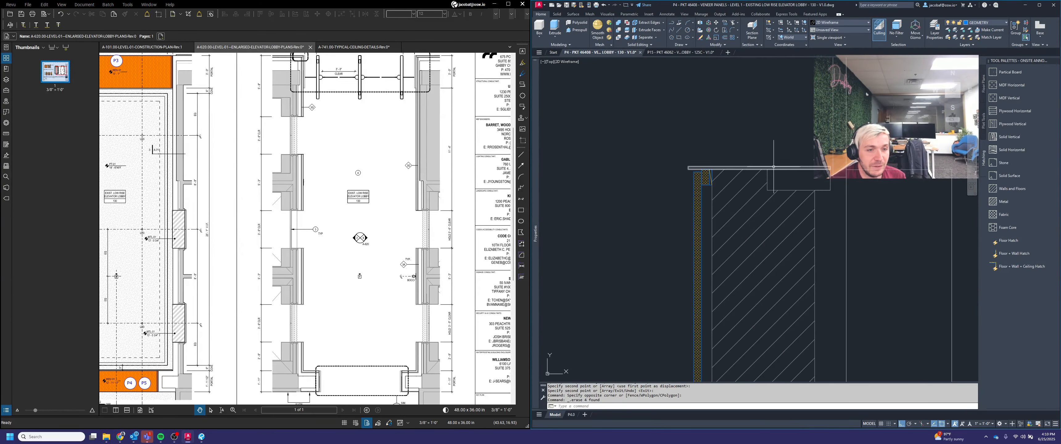
{"action": "key", "text": "Escape"}
{"action": "key", "text": "Escape"}
{"action": "scroll", "coordinate": [760, 173], "scroll_direction": "down", "scroll_amount": 4}
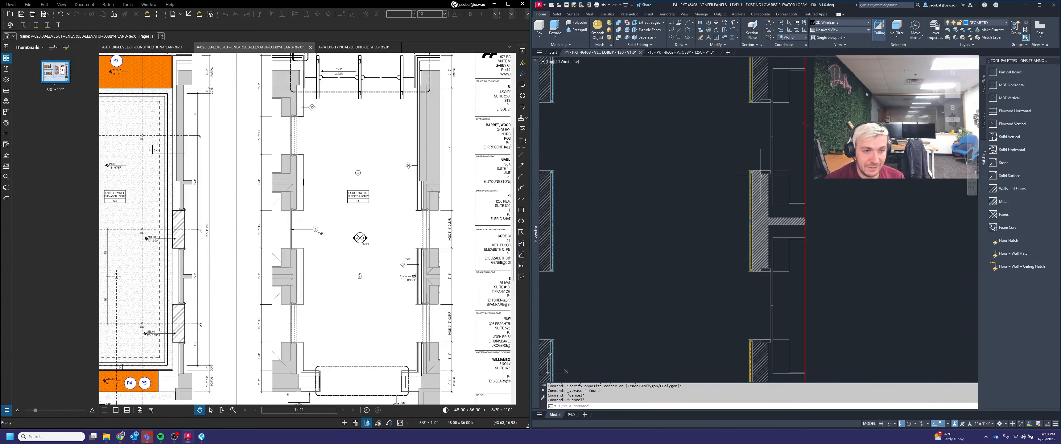
{"action": "scroll", "coordinate": [758, 164], "scroll_direction": "up", "scroll_amount": 5}
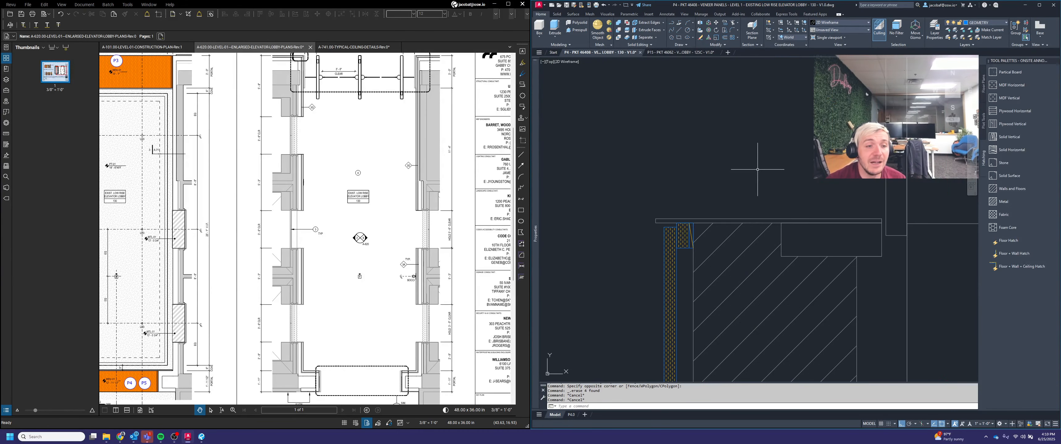
{"action": "key", "text": "Escape"}
{"action": "key", "text": "Escape"}
{"action": "type", "text": "di"}
{"action": "key", "text": "Return"}
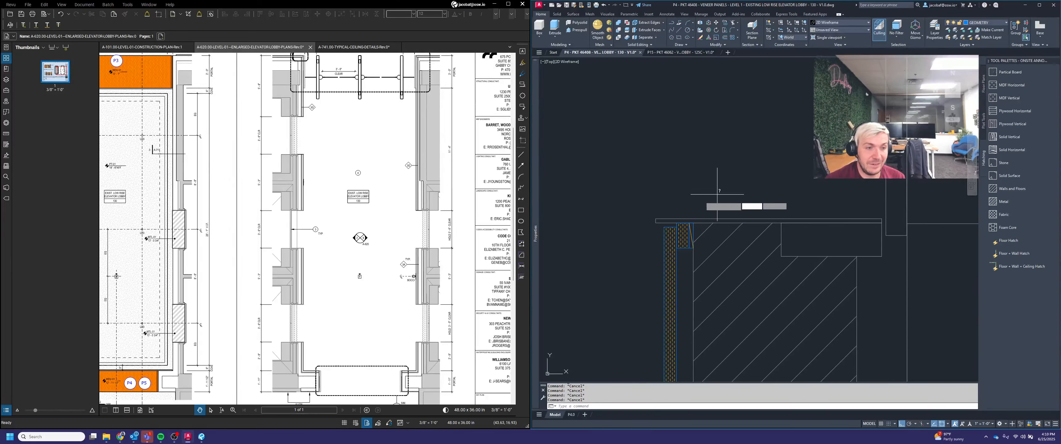
{"action": "left_click", "coordinate": [656, 221]}
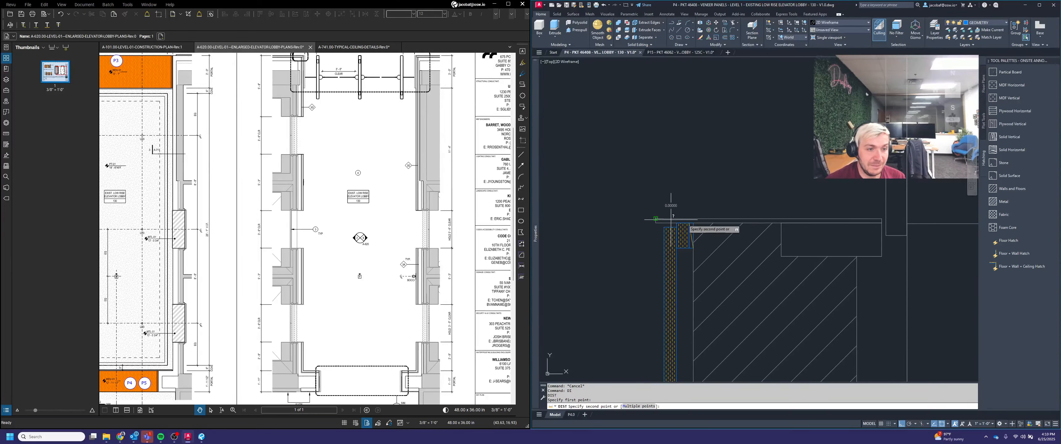
{"action": "left_click", "coordinate": [862, 217]}
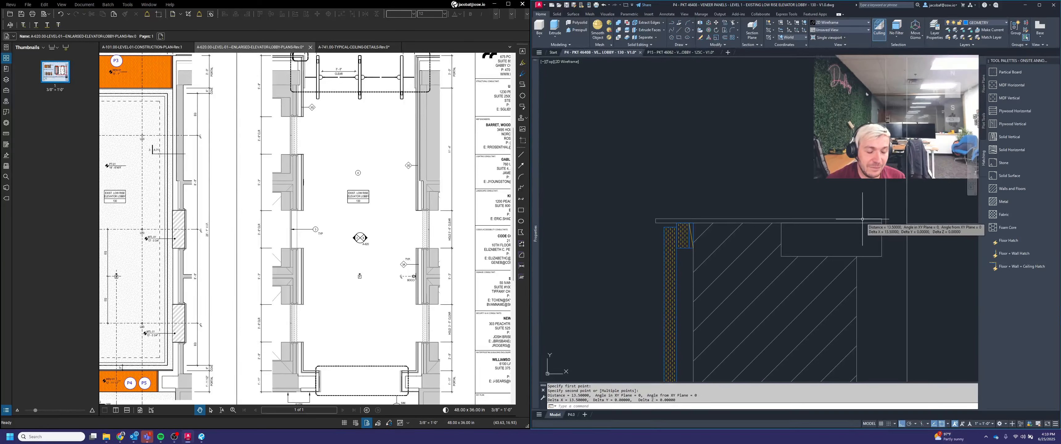
{"action": "key", "text": "Return"}
{"action": "left_click", "coordinate": [655, 222]}
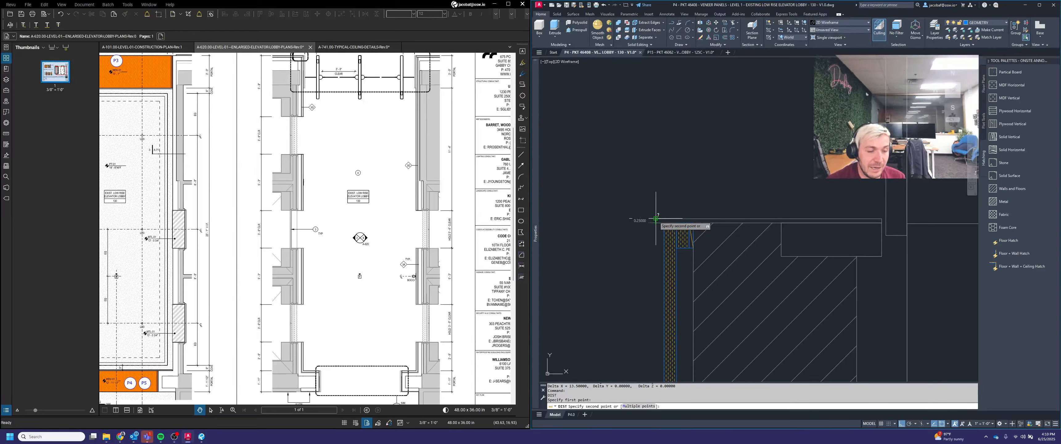
{"action": "left_click", "coordinate": [656, 219]}
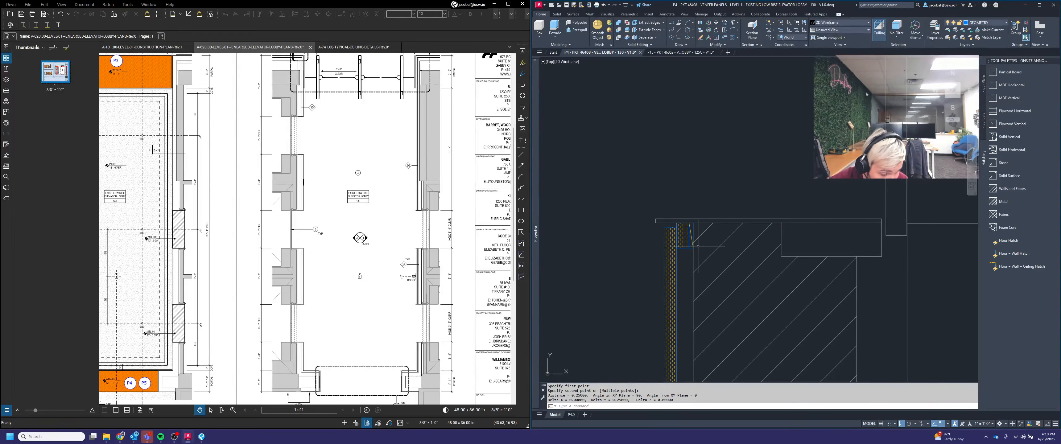
Step: Select the top piece and clip lines at the portal section's corner and copy them to the clipboard
{"action": "scroll", "coordinate": [696, 246], "scroll_direction": "down", "scroll_amount": 3}
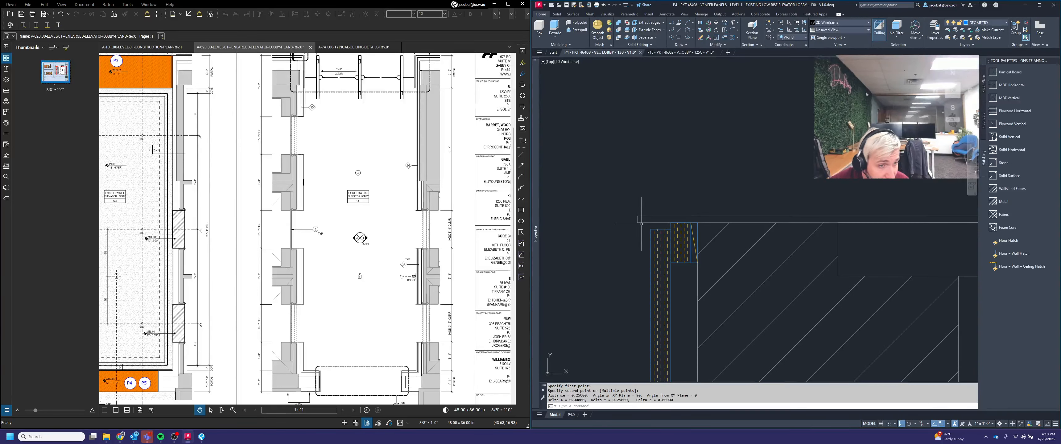
{"action": "left_click", "coordinate": [630, 210]}
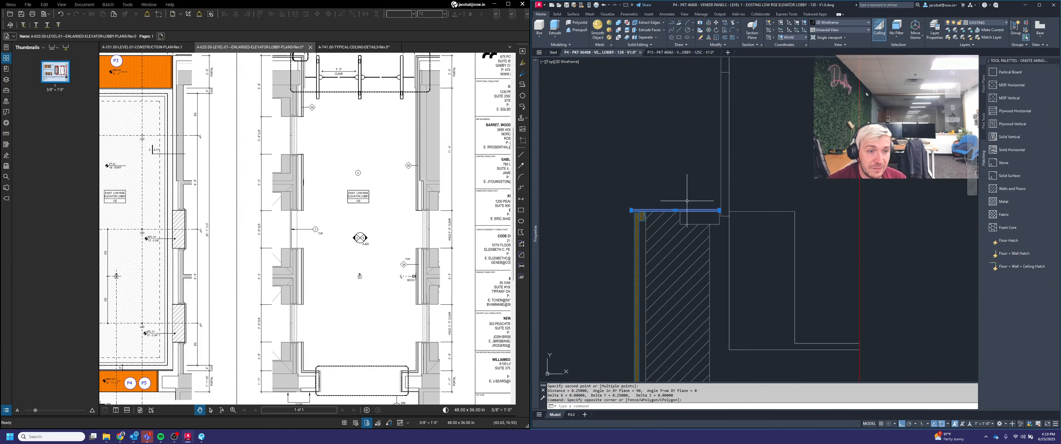
{"action": "scroll", "coordinate": [624, 210], "scroll_direction": "up", "scroll_amount": 3}
{"action": "scroll", "coordinate": [659, 215], "scroll_direction": "up", "scroll_amount": 4}
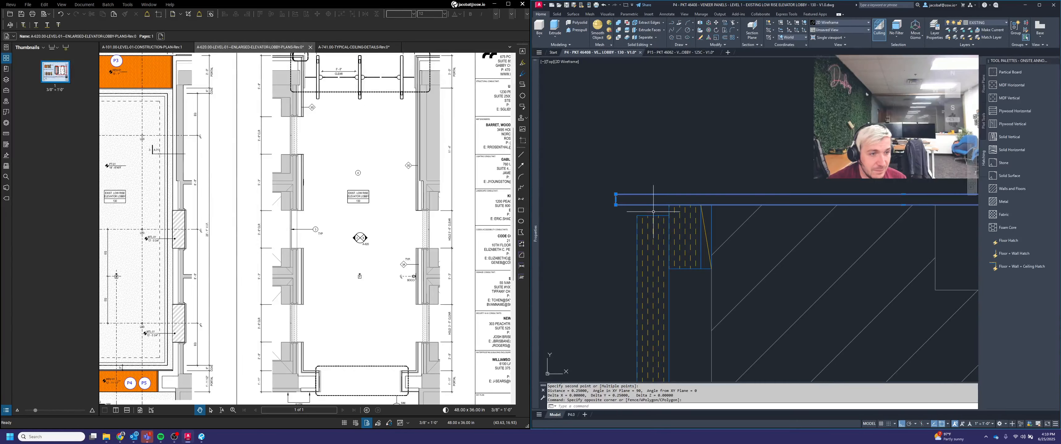
{"action": "left_click", "coordinate": [653, 211]}
{"action": "left_click", "coordinate": [645, 221]}
{"action": "scroll", "coordinate": [675, 213], "scroll_direction": "up", "scroll_amount": 4}
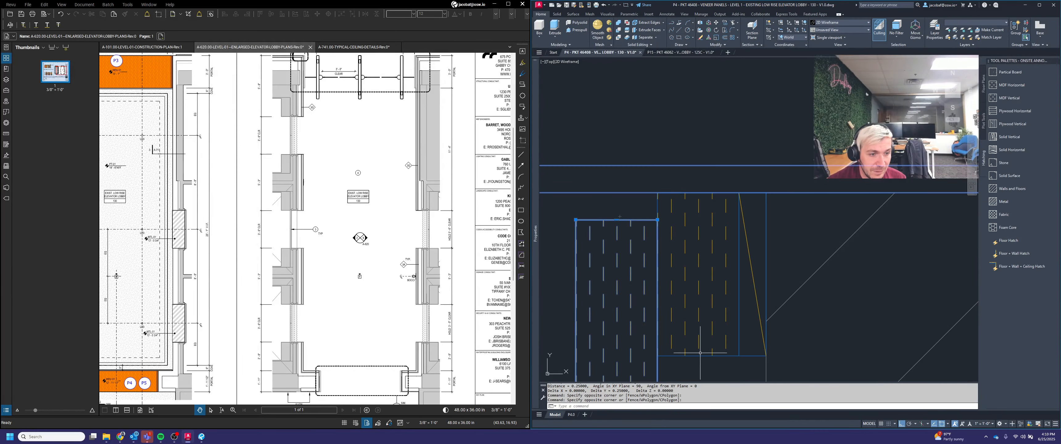
{"action": "scroll", "coordinate": [699, 330], "scroll_direction": "down", "scroll_amount": 4}
{"action": "left_click", "coordinate": [711, 358]}
{"action": "left_click", "coordinate": [637, 289]}
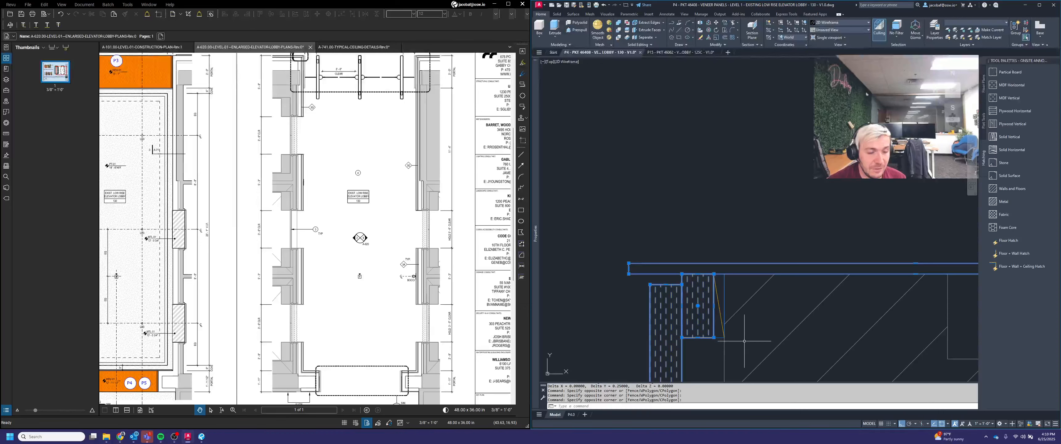
{"action": "left_click", "coordinate": [719, 349]}
{"action": "left_click", "coordinate": [693, 298]}
{"action": "key", "text": "ctrl+c"}
Step: Paste the copied corner pieces beside the other portal section
{"action": "scroll", "coordinate": [734, 289], "scroll_direction": "down", "scroll_amount": 10}
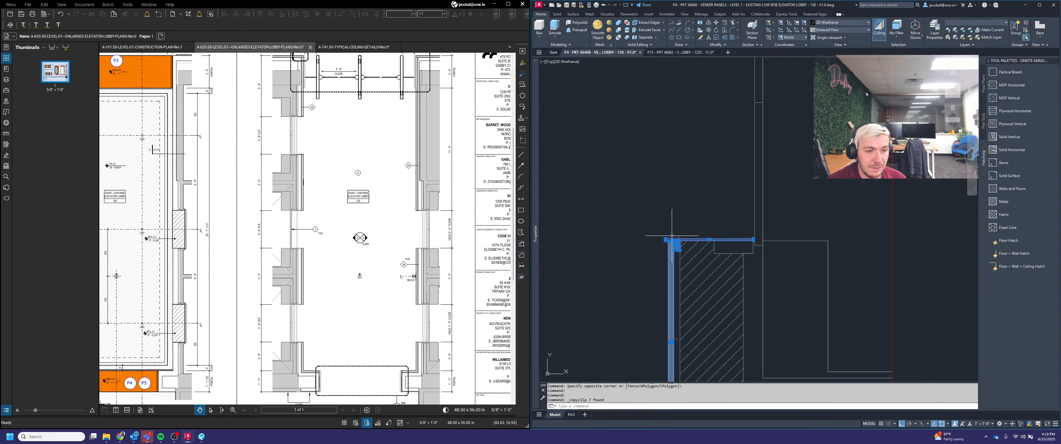
{"action": "scroll", "coordinate": [742, 276], "scroll_direction": "up", "scroll_amount": 10}
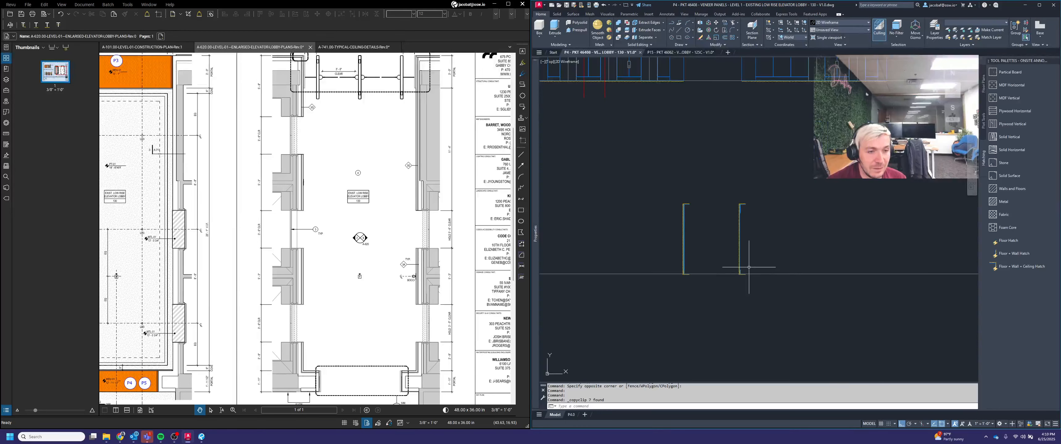
{"action": "key", "text": "ctrl+v"}
{"action": "scroll", "coordinate": [774, 148], "scroll_direction": "up", "scroll_amount": 2}
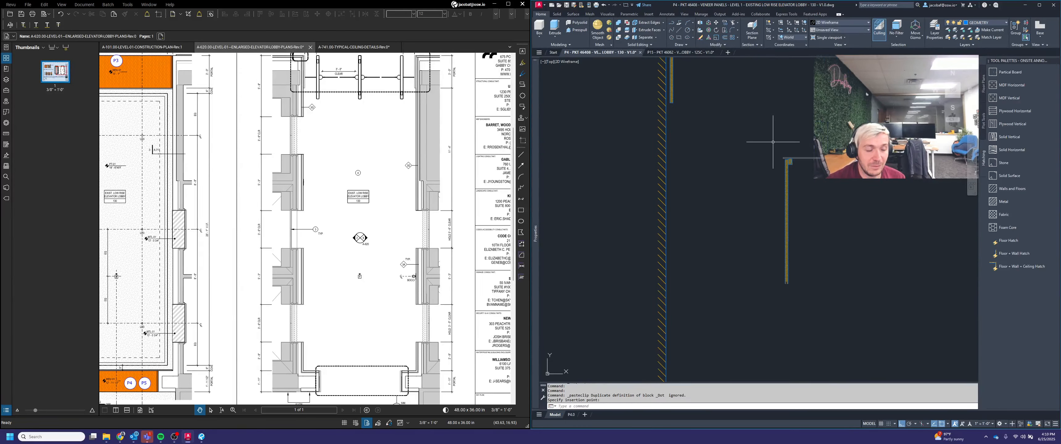
{"action": "key", "text": "Escape"}
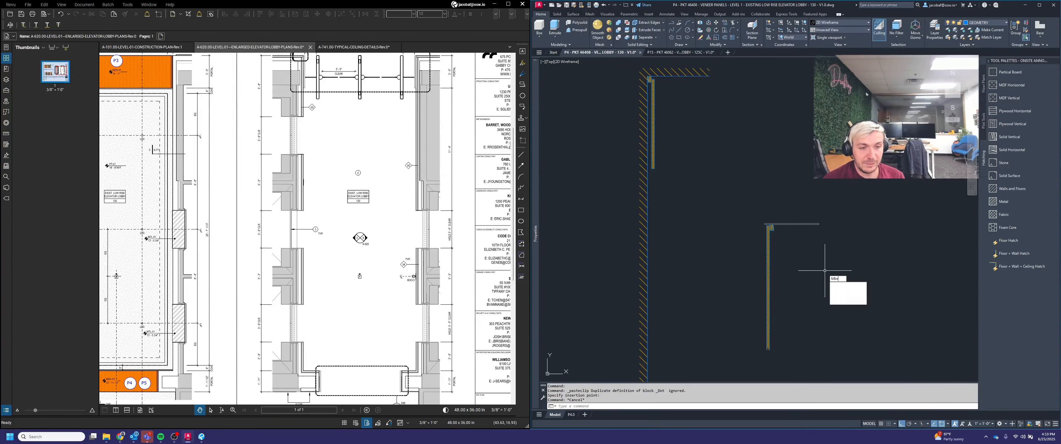
Step: Mirror the pasted corner pieces about a vertical line to form the opposite side of the portal
{"action": "key", "text": "Return"}
{"action": "left_click", "coordinate": [869, 308]}
{"action": "left_click", "coordinate": [775, 183]}
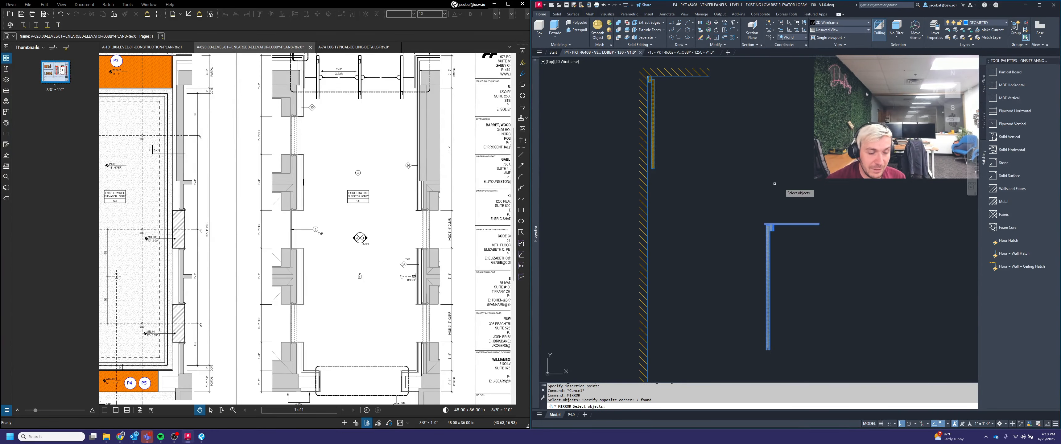
{"action": "left_click", "coordinate": [786, 166]}
{"action": "key", "text": "Return"}
{"action": "left_click", "coordinate": [791, 162]}
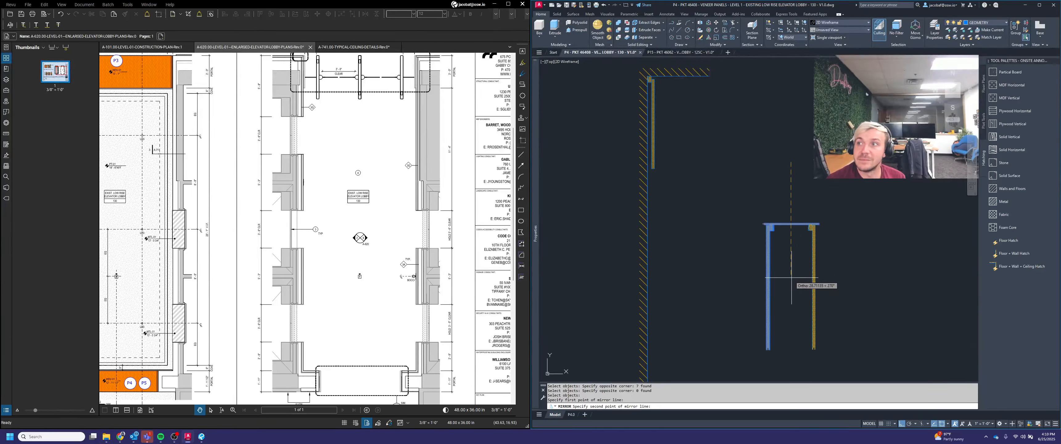
{"action": "left_click", "coordinate": [790, 278]}
{"action": "left_click", "coordinate": [805, 294]}
{"action": "key", "text": "Escape"}
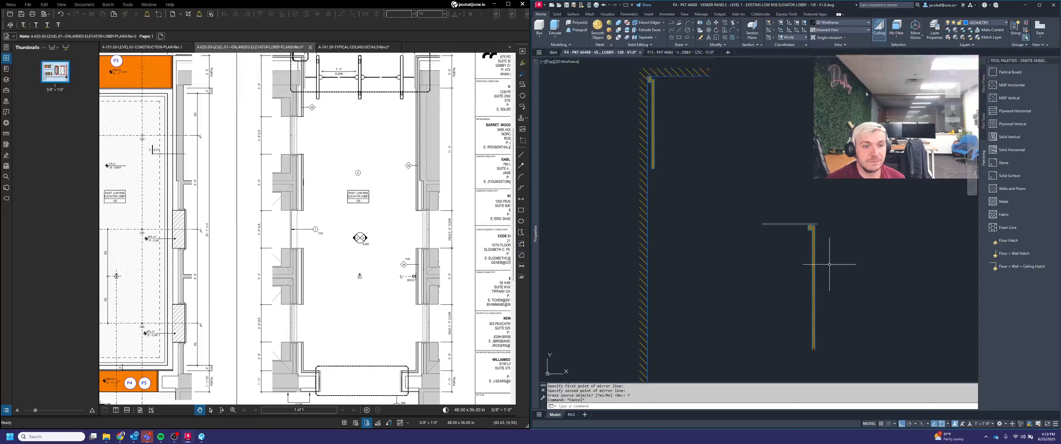
Step: Move the mirrored horizontal top piece into position over the corner of the other portal section
{"action": "key", "text": "Return"}
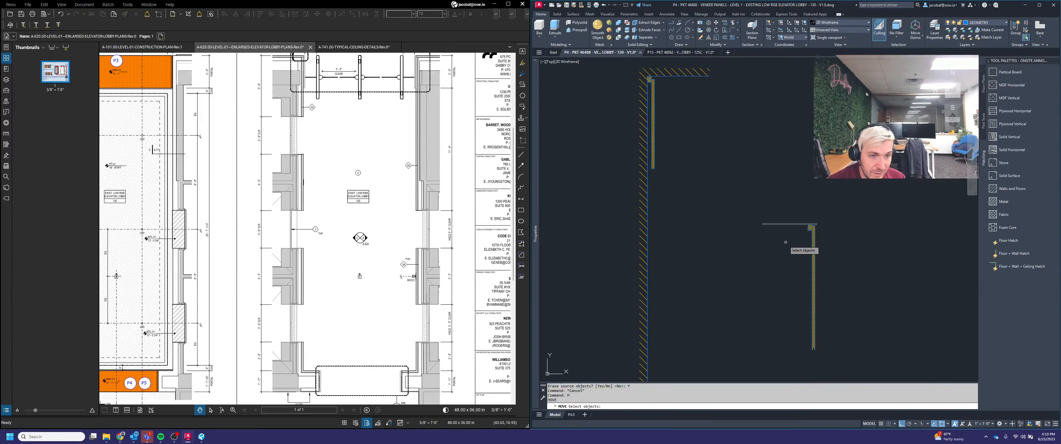
{"action": "left_click", "coordinate": [816, 242]}
{"action": "left_click", "coordinate": [741, 190]}
{"action": "scroll", "coordinate": [819, 225], "scroll_direction": "up", "scroll_amount": 4}
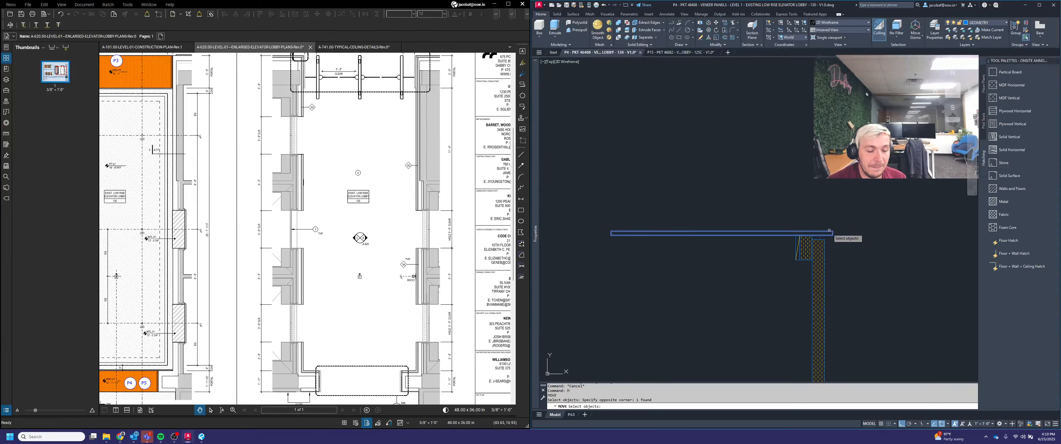
{"action": "scroll", "coordinate": [831, 232], "scroll_direction": "down", "scroll_amount": 4}
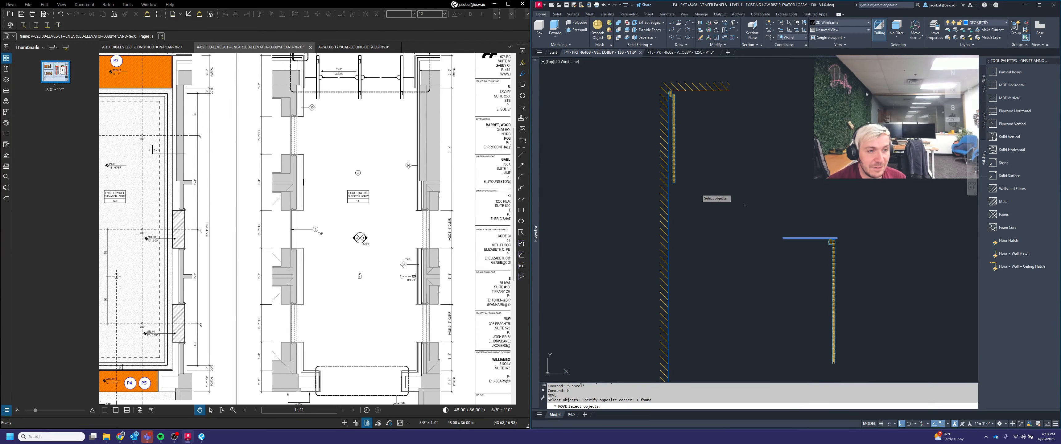
{"action": "scroll", "coordinate": [829, 233], "scroll_direction": "up", "scroll_amount": 4}
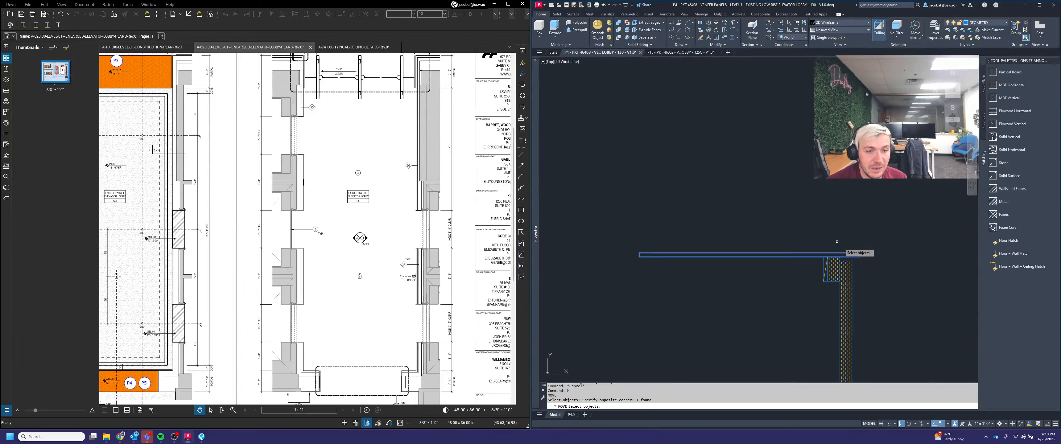
{"action": "scroll", "coordinate": [866, 256], "scroll_direction": "down", "scroll_amount": 3}
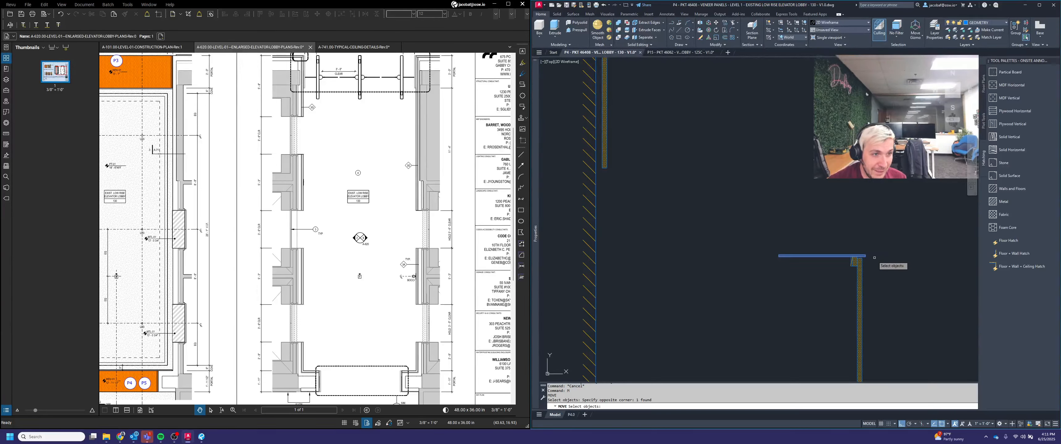
{"action": "key", "text": "Return"}
{"action": "scroll", "coordinate": [874, 257], "scroll_direction": "up", "scroll_amount": 3}
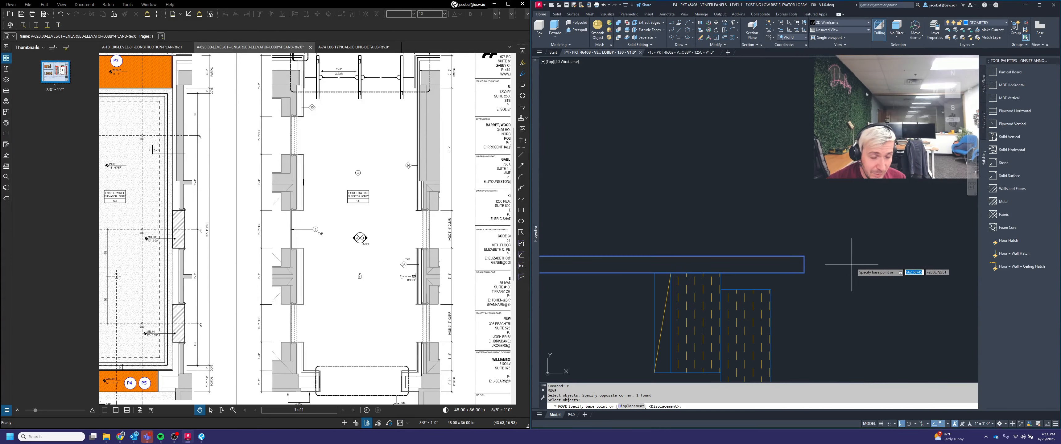
{"action": "scroll", "coordinate": [830, 274], "scroll_direction": "down", "scroll_amount": 1}
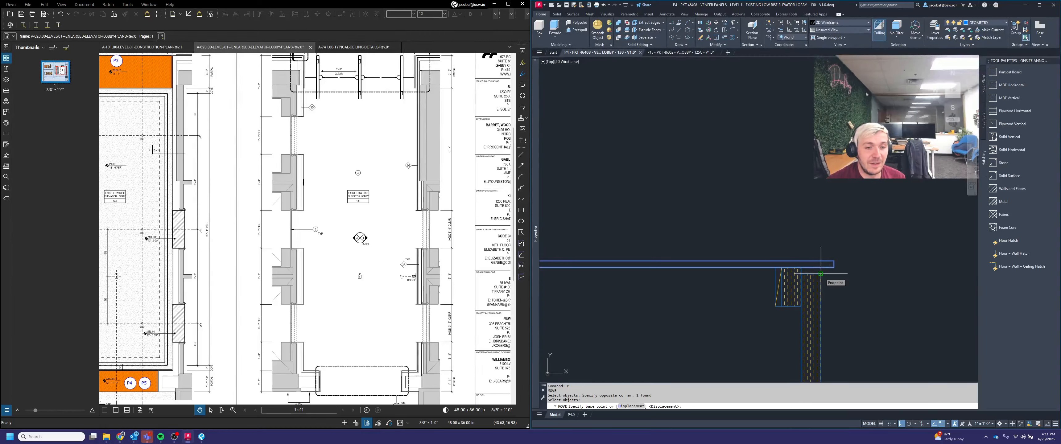
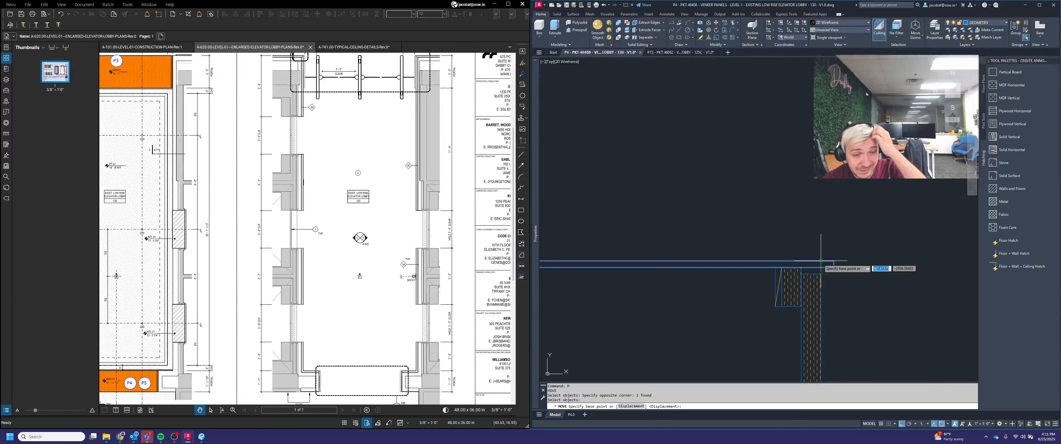
Step: Move the selected wall geometry so its base point lands on the corner of the adjacent wall
{"action": "left_click", "coordinate": [820, 261]}
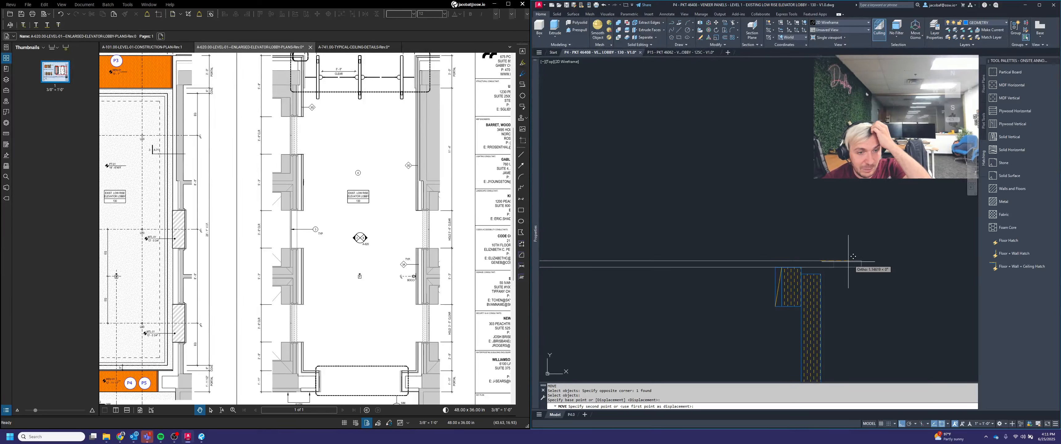
{"action": "scroll", "coordinate": [850, 262], "scroll_direction": "down", "scroll_amount": 6}
{"action": "scroll", "coordinate": [684, 213], "scroll_direction": "up", "scroll_amount": 4}
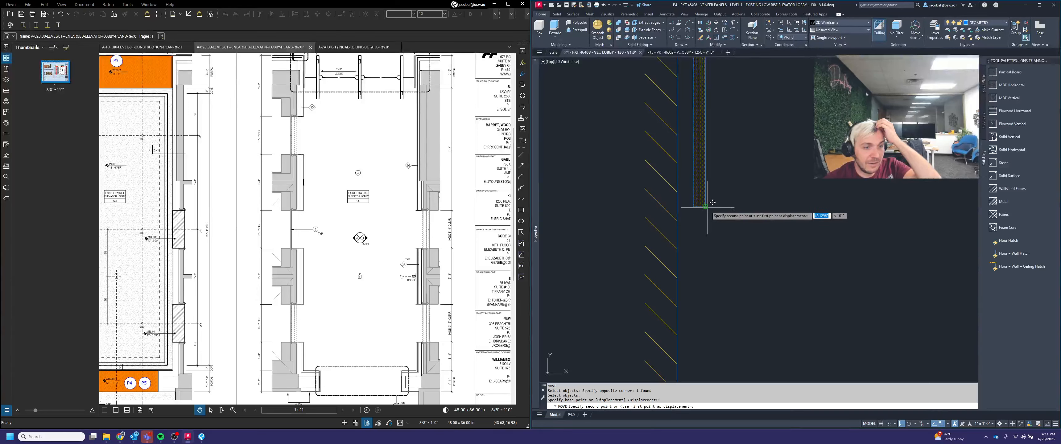
{"action": "left_click", "coordinate": [710, 213]}
{"action": "scroll", "coordinate": [787, 230], "scroll_direction": "down", "scroll_amount": 5}
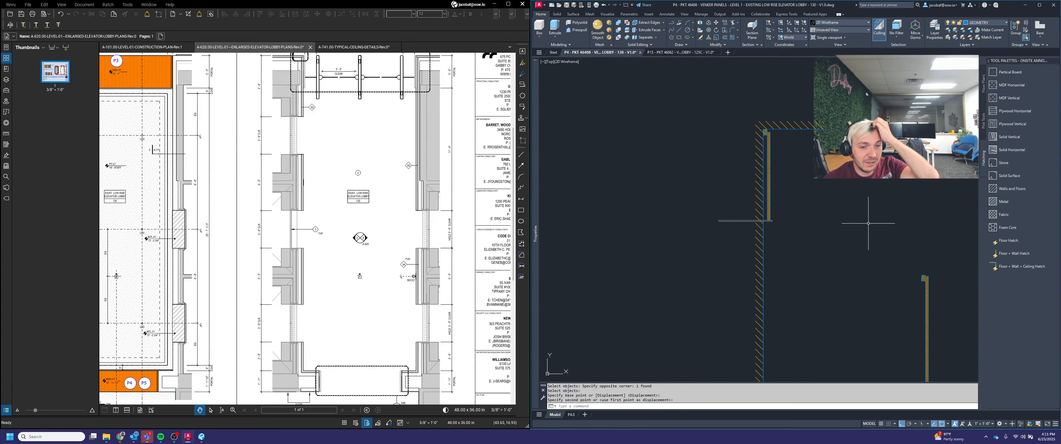
Step: Erase the short leftover wall segment below the upper wall corner
{"action": "left_click", "coordinate": [946, 308]}
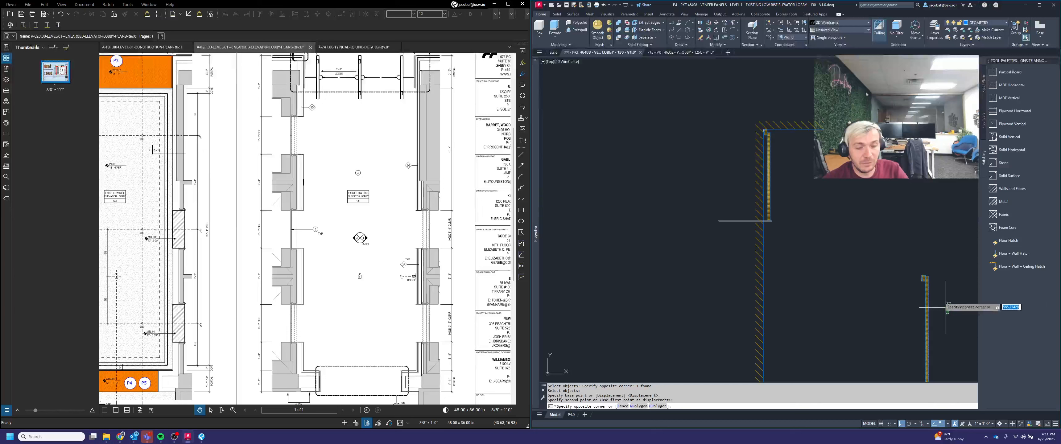
{"action": "left_click", "coordinate": [902, 224]}
{"action": "key", "text": "Delete"}
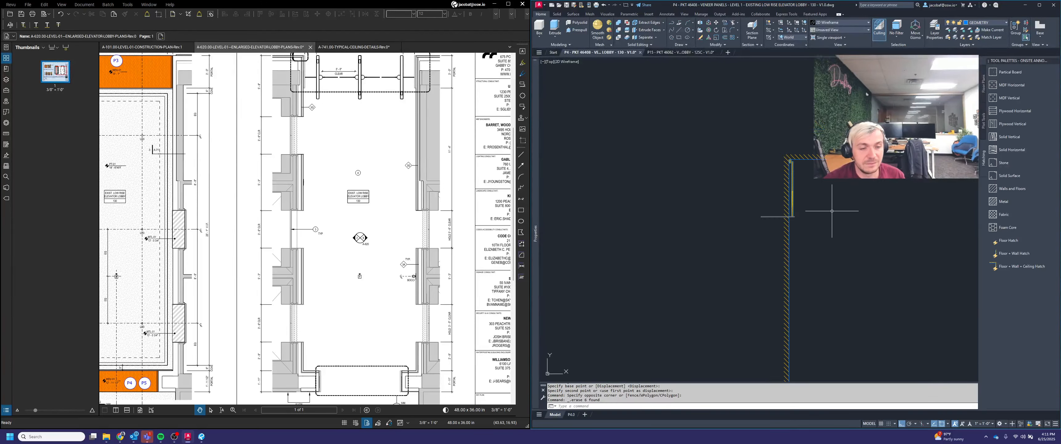
Step: Select the vertical wall lines and stretch their top endpoint upward to the upper wall line
{"action": "left_click", "coordinate": [795, 243]}
{"action": "scroll", "coordinate": [766, 196], "scroll_direction": "down", "scroll_amount": 1}
{"action": "left_click", "coordinate": [766, 195]}
{"action": "scroll", "coordinate": [767, 196], "scroll_direction": "down", "scroll_amount": 2}
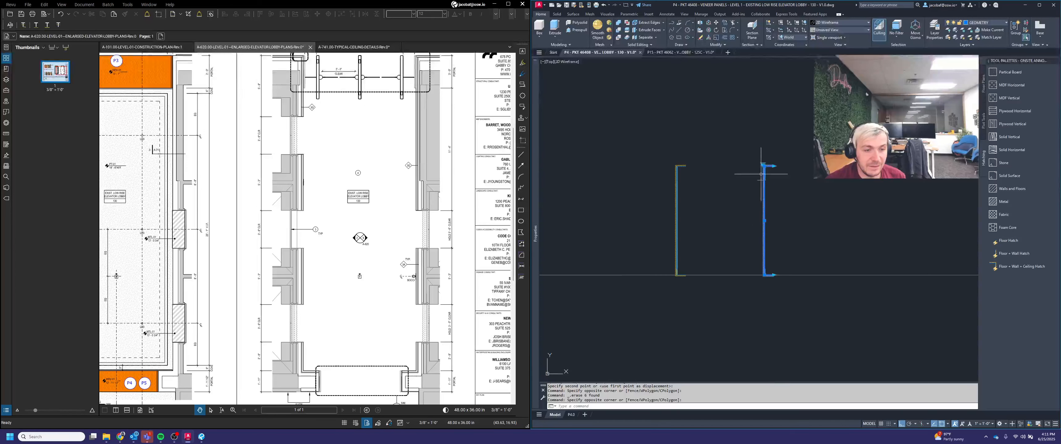
{"action": "scroll", "coordinate": [773, 277], "scroll_direction": "up", "scroll_amount": 1}
{"action": "scroll", "coordinate": [764, 102], "scroll_direction": "up", "scroll_amount": 1}
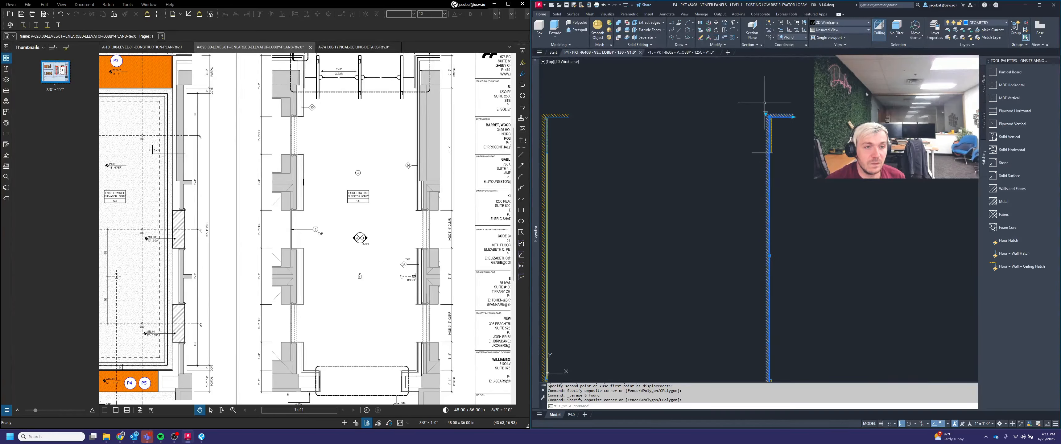
{"action": "left_click", "coordinate": [766, 113]}
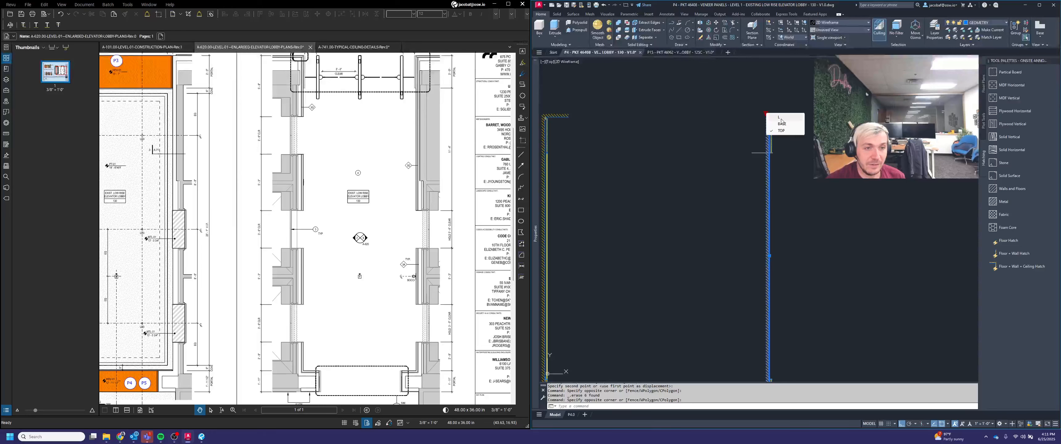
{"action": "left_click", "coordinate": [781, 123]}
{"action": "scroll", "coordinate": [774, 288], "scroll_direction": "down", "scroll_amount": 1}
{"action": "scroll", "coordinate": [773, 297], "scroll_direction": "up", "scroll_amount": 1}
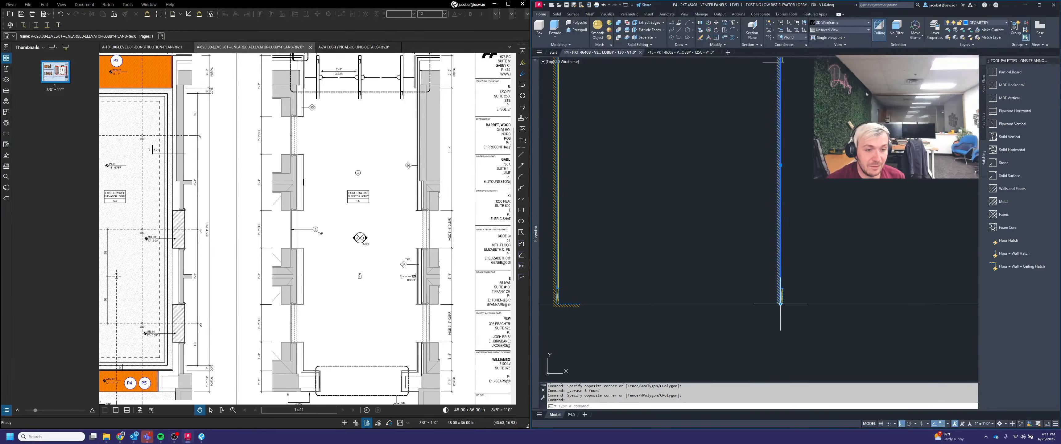
{"action": "left_click", "coordinate": [780, 304]}
{"action": "scroll", "coordinate": [780, 304], "scroll_direction": "down", "scroll_amount": 2}
{"action": "scroll", "coordinate": [767, 153], "scroll_direction": "up", "scroll_amount": 4}
{"action": "scroll", "coordinate": [851, 172], "scroll_direction": "up", "scroll_amount": 4}
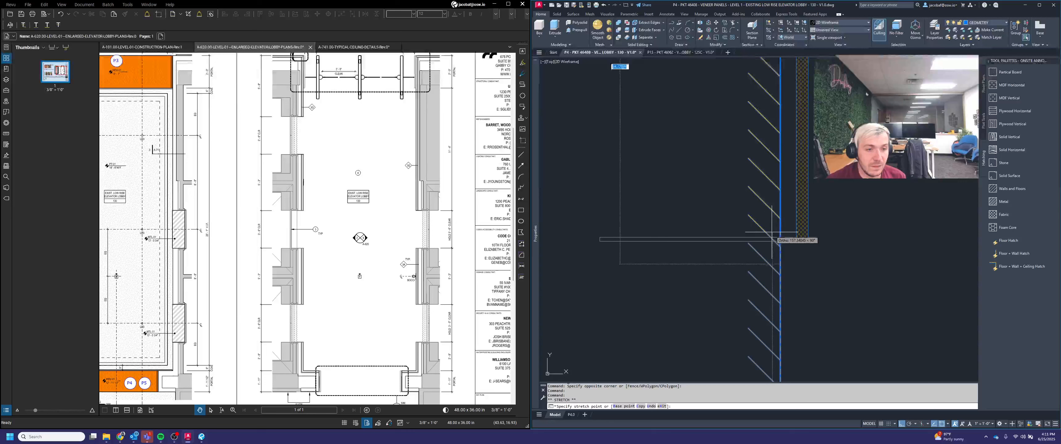
{"action": "scroll", "coordinate": [771, 239], "scroll_direction": "down", "scroll_amount": 2}
{"action": "key", "text": "Escape"}
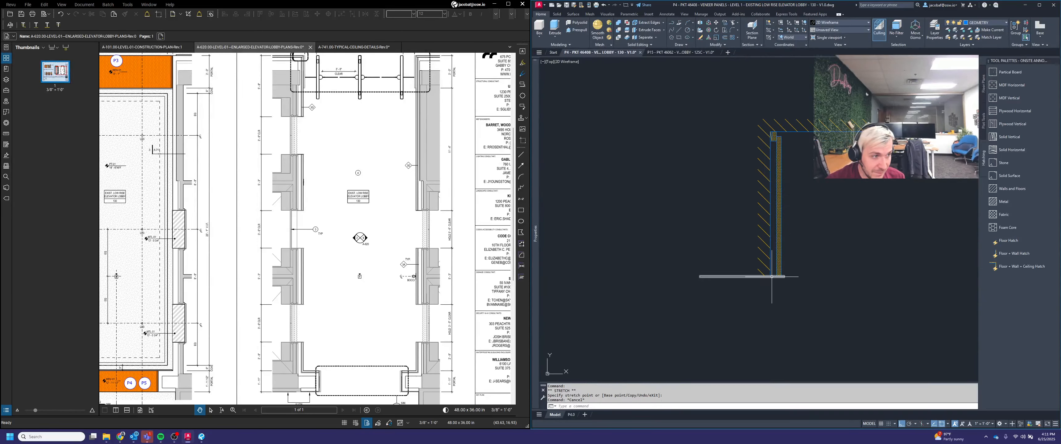
Step: Copy the horizontal ceiling lines a short distance downward
{"action": "scroll", "coordinate": [742, 198], "scroll_direction": "down", "scroll_amount": 4}
{"action": "middle_click_drag", "start_coordinate": [785, 279], "coordinate": [798, 190]}
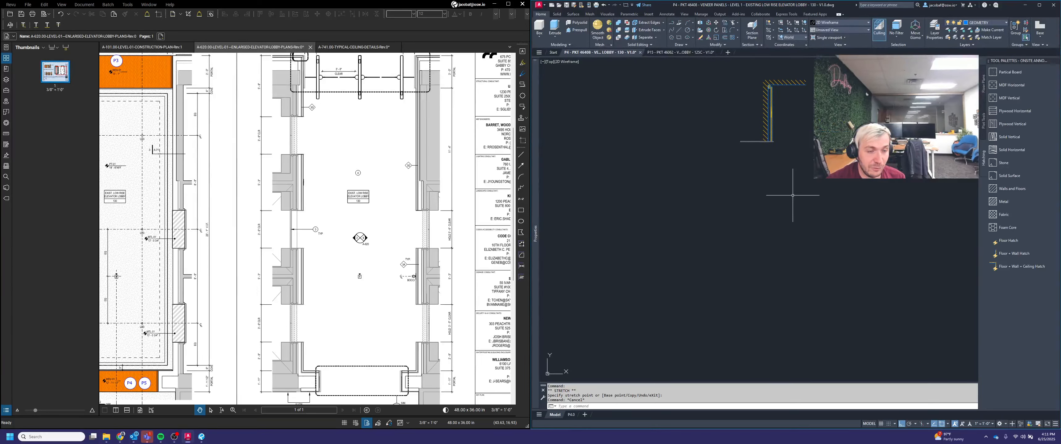
{"action": "scroll", "coordinate": [753, 140], "scroll_direction": "up", "scroll_amount": 5}
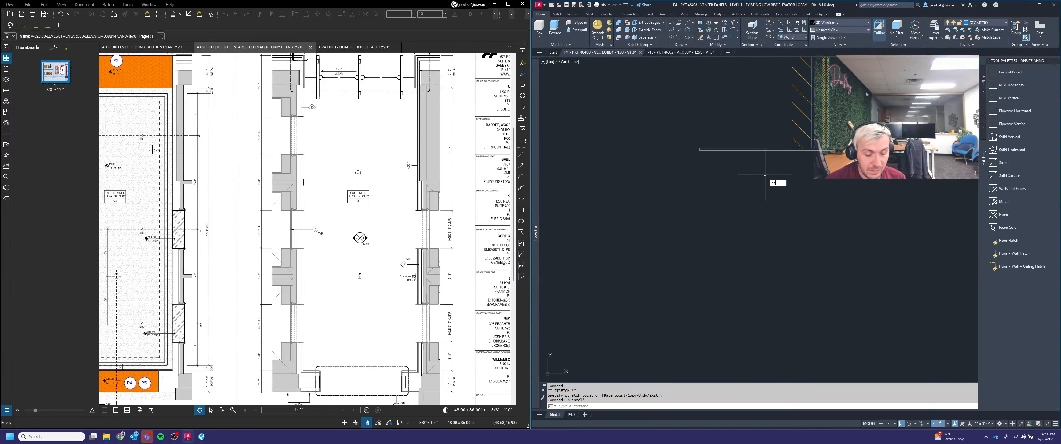
{"action": "type", "text": "co"}
{"action": "key", "text": "space"}
{"action": "left_click", "coordinate": [724, 131]}
{"action": "left_click", "coordinate": [691, 153]}
{"action": "key", "text": "space"}
{"action": "scroll", "coordinate": [690, 153], "scroll_direction": "up", "scroll_amount": 4}
{"action": "left_click", "coordinate": [721, 141]}
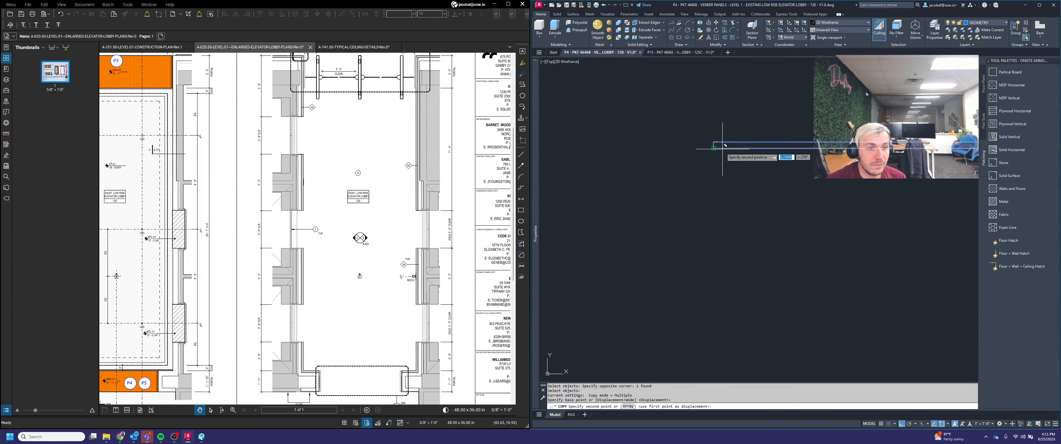
{"action": "left_click", "coordinate": [723, 149]}
{"action": "key", "text": "space"}
Step: Stretch the end of the selected line down to the floor line
{"action": "left_click", "coordinate": [776, 171]}
{"action": "left_click", "coordinate": [757, 152]}
{"action": "scroll", "coordinate": [715, 160], "scroll_direction": "down", "scroll_amount": 4}
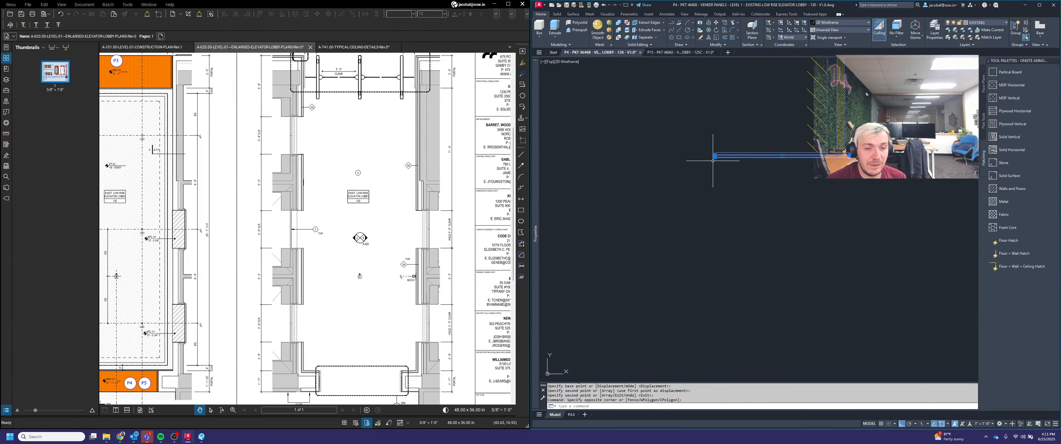
{"action": "left_click", "coordinate": [782, 157]}
{"action": "scroll", "coordinate": [781, 158], "scroll_direction": "down", "scroll_amount": 4}
{"action": "scroll", "coordinate": [781, 204], "scroll_direction": "down", "scroll_amount": 2}
{"action": "scroll", "coordinate": [778, 279], "scroll_direction": "up", "scroll_amount": 3}
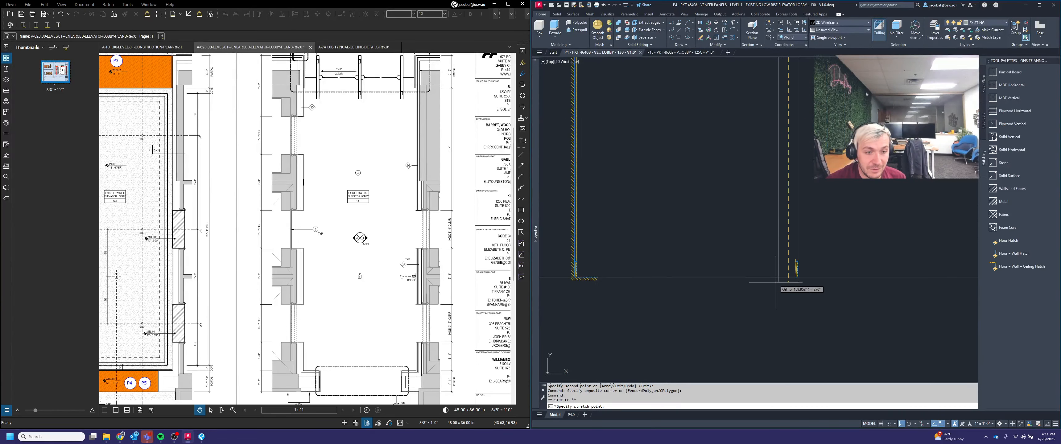
{"action": "left_click", "coordinate": [781, 276]}
{"action": "key", "text": "Escape"}
Step: Erase the small wall piece sitting just above the floor line
{"action": "left_click", "coordinate": [795, 234]}
{"action": "left_click", "coordinate": [829, 297]}
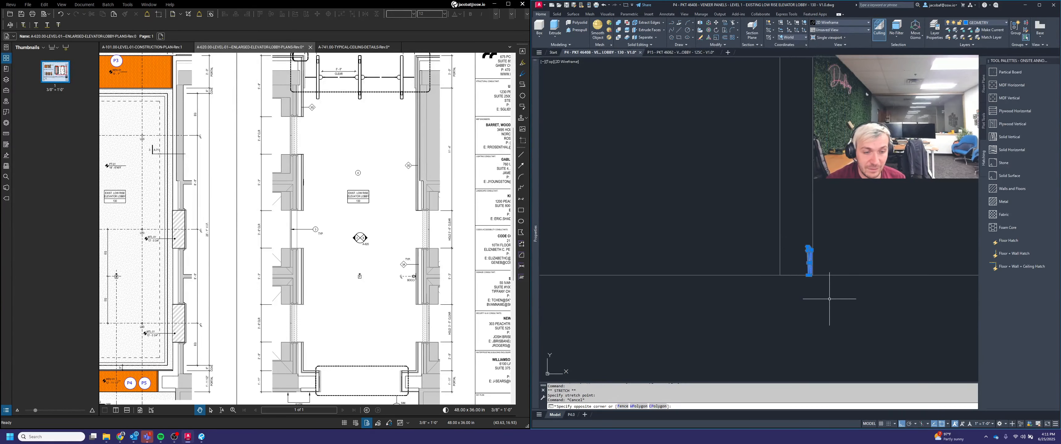
{"action": "key", "text": "Delete"}
{"action": "scroll", "coordinate": [840, 296], "scroll_direction": "down", "scroll_amount": 2}
{"action": "scroll", "coordinate": [815, 224], "scroll_direction": "down", "scroll_amount": 3}
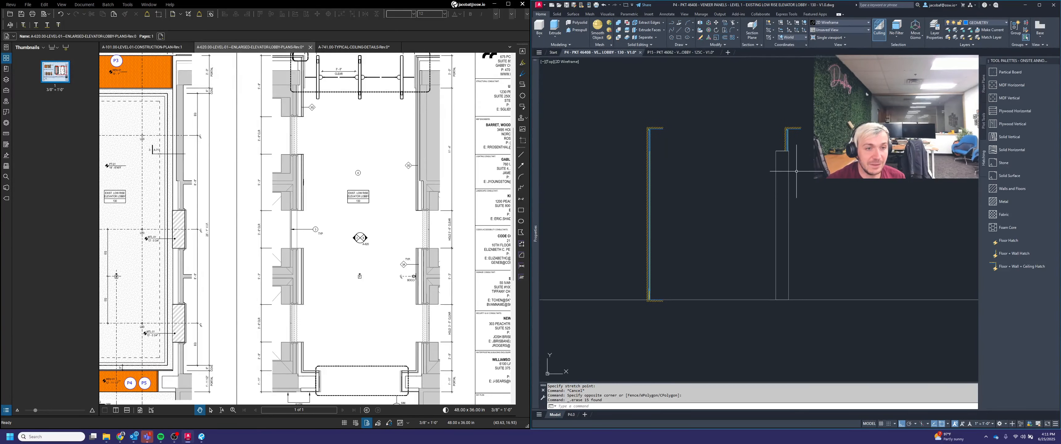
{"action": "scroll", "coordinate": [778, 152], "scroll_direction": "up", "scroll_amount": 2}
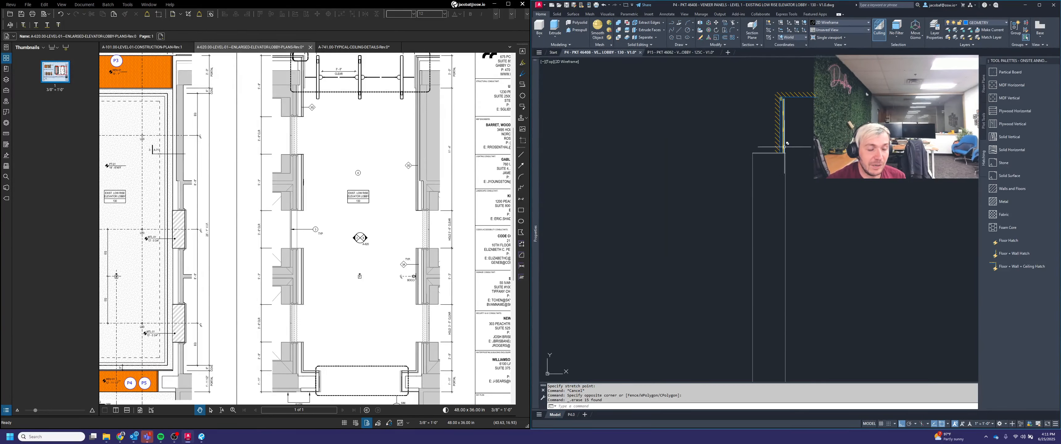
{"action": "scroll", "coordinate": [790, 132], "scroll_direction": "down", "scroll_amount": 2}
{"action": "mouse_move", "coordinate": [818, 187]}
{"action": "middle_mouse_down"}
{"action": "mouse_move", "coordinate": [789, 147]}
{"action": "mouse_move", "coordinate": [792, 160]}
{"action": "middle_mouse_up"}
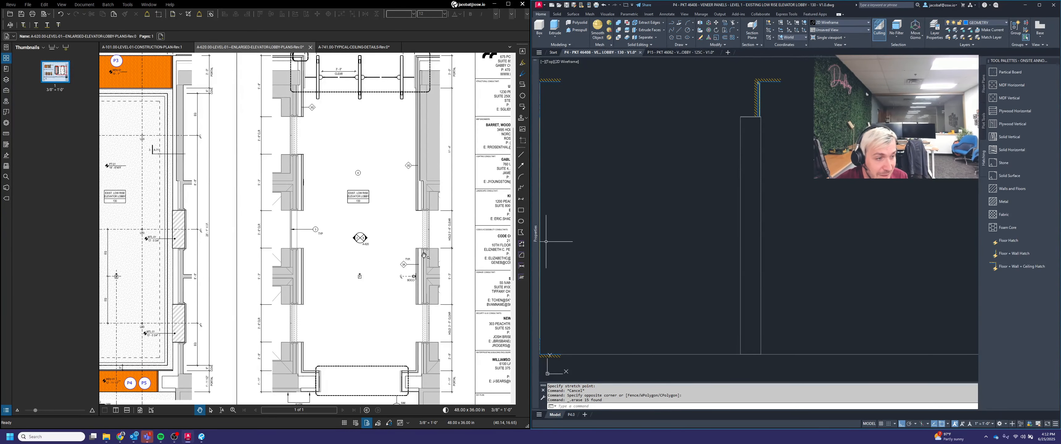
{"action": "scroll", "coordinate": [423, 255], "scroll_direction": "up", "scroll_amount": 3}
{"action": "scroll", "coordinate": [443, 236], "scroll_direction": "up", "scroll_amount": 1}
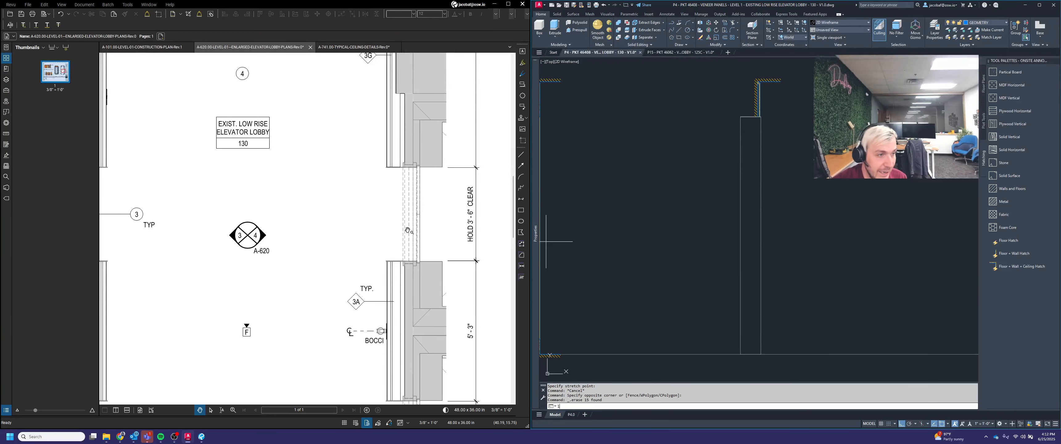
{"action": "type", "text": "l"}
{"action": "key", "text": "Return"}
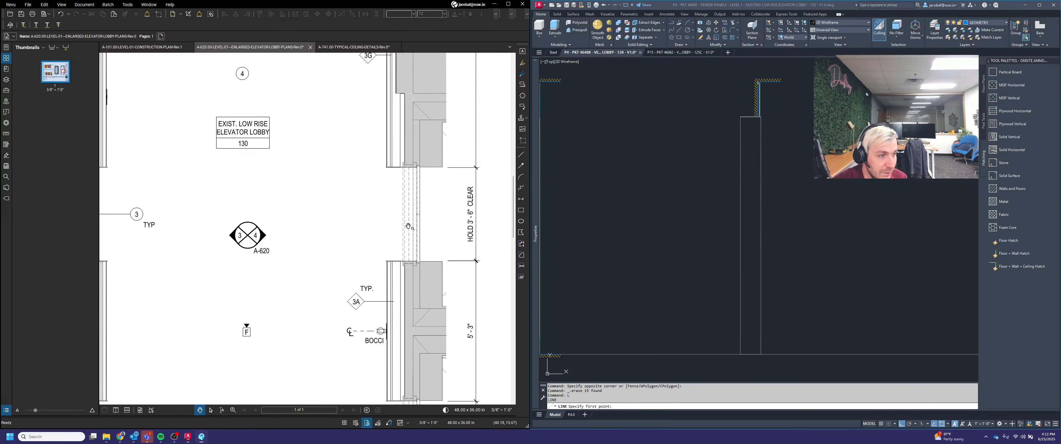
Step: Mark the elevator lobby opening on the PDF plan with a blue arrow markup
{"action": "left_click", "coordinate": [521, 165]}
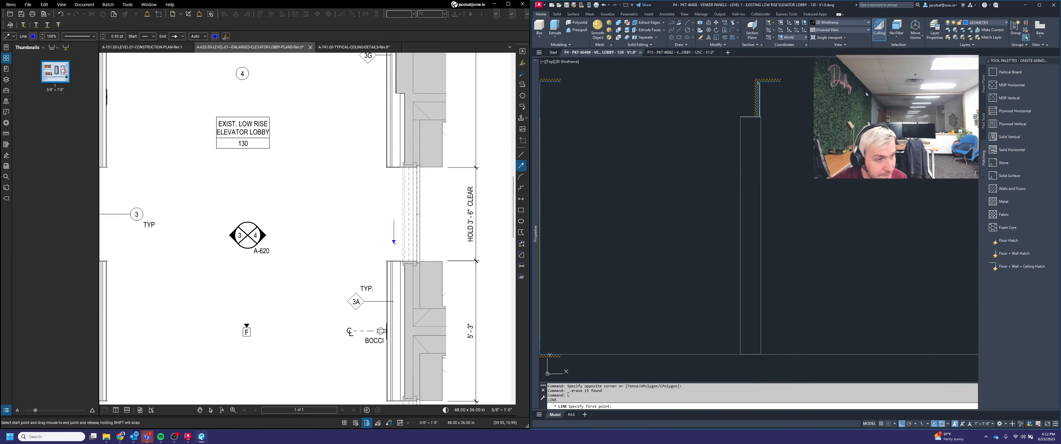
{"action": "left_click_drag", "start_coordinate": [394, 242], "coordinate": [394, 242]}
{"action": "scroll", "coordinate": [394, 242], "scroll_direction": "up", "scroll_amount": 3}
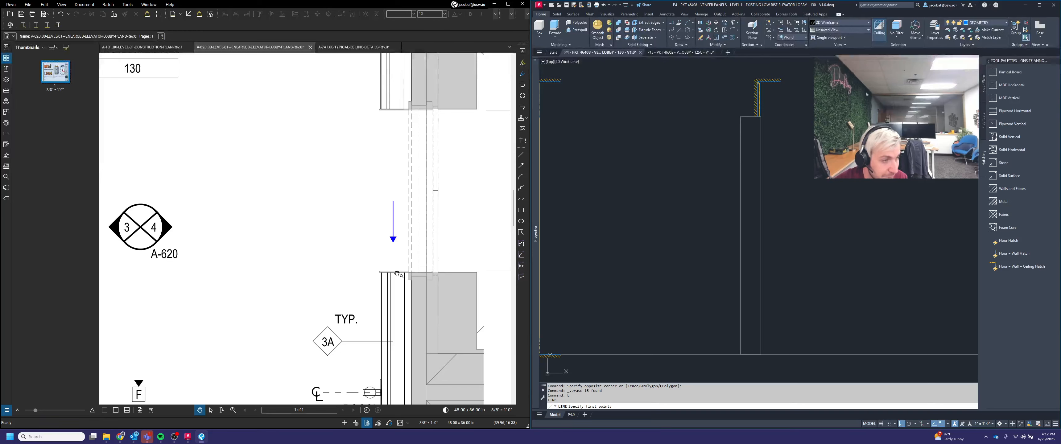
{"action": "scroll", "coordinate": [407, 262], "scroll_direction": "up", "scroll_amount": 1}
{"action": "middle_click_drag", "start_coordinate": [435, 263], "coordinate": [383, 252]}
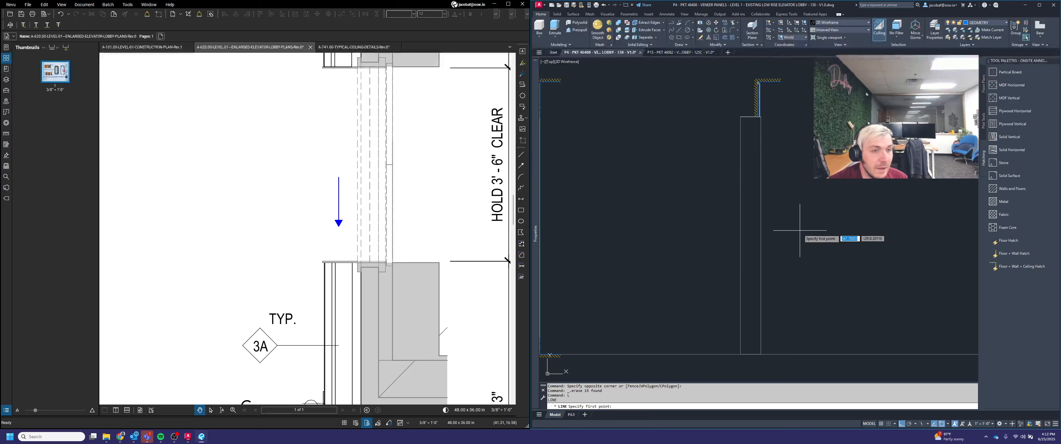
{"action": "scroll", "coordinate": [318, 271], "scroll_direction": "up", "scroll_amount": 4}
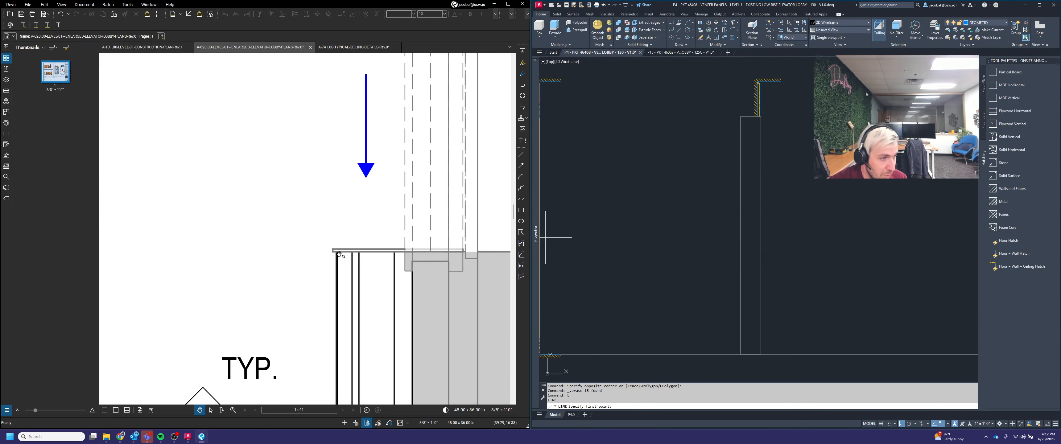
{"action": "scroll", "coordinate": [735, 96], "scroll_direction": "up", "scroll_amount": 5}
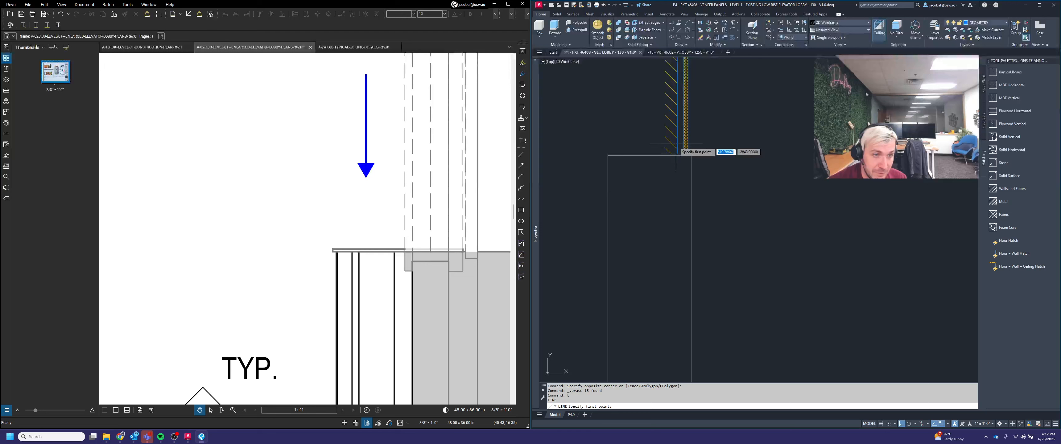
{"action": "scroll", "coordinate": [696, 155], "scroll_direction": "down", "scroll_amount": 3}
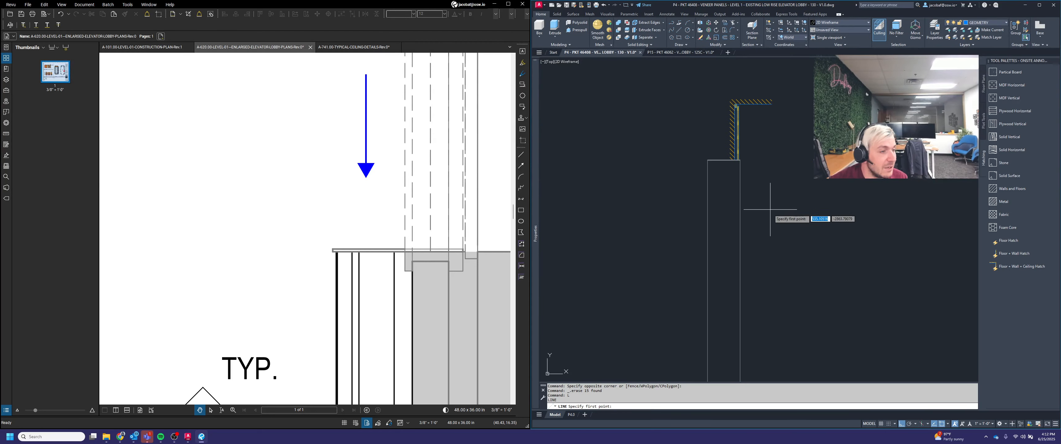
{"action": "scroll", "coordinate": [374, 289], "scroll_direction": "down", "scroll_amount": 2}
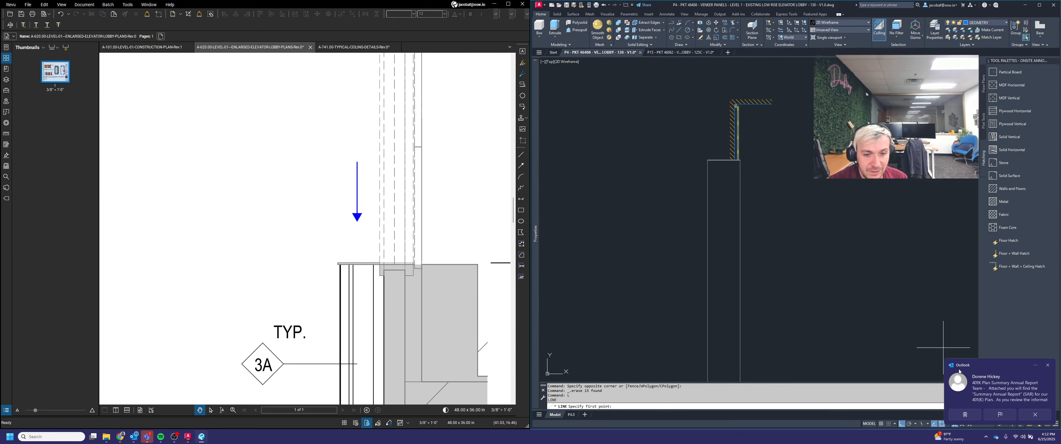
{"action": "left_click", "coordinate": [1048, 365]}
{"action": "scroll", "coordinate": [441, 221], "scroll_direction": "down", "scroll_amount": 3}
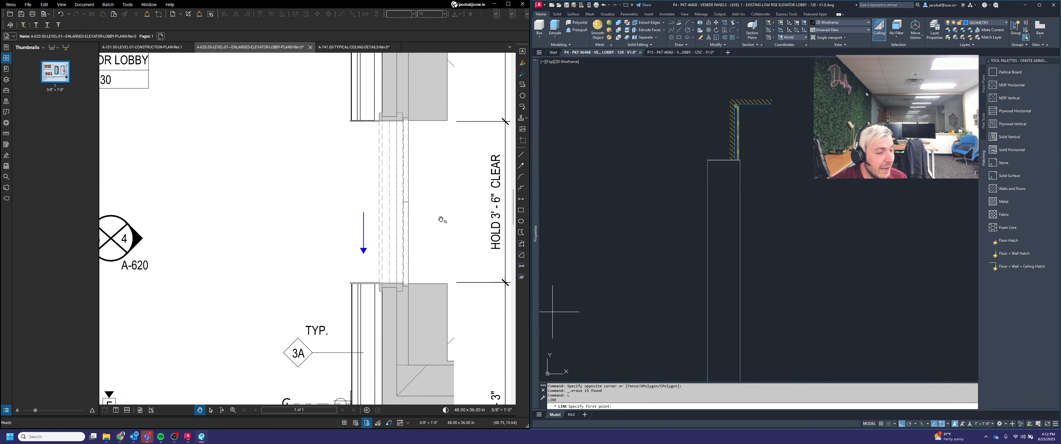
{"action": "scroll", "coordinate": [441, 220], "scroll_direction": "up", "scroll_amount": 1}
{"action": "scroll", "coordinate": [742, 230], "scroll_direction": "down", "scroll_amount": 5}
{"action": "scroll", "coordinate": [753, 244], "scroll_direction": "up", "scroll_amount": 5}
{"action": "scroll", "coordinate": [733, 216], "scroll_direction": "up", "scroll_amount": 2}
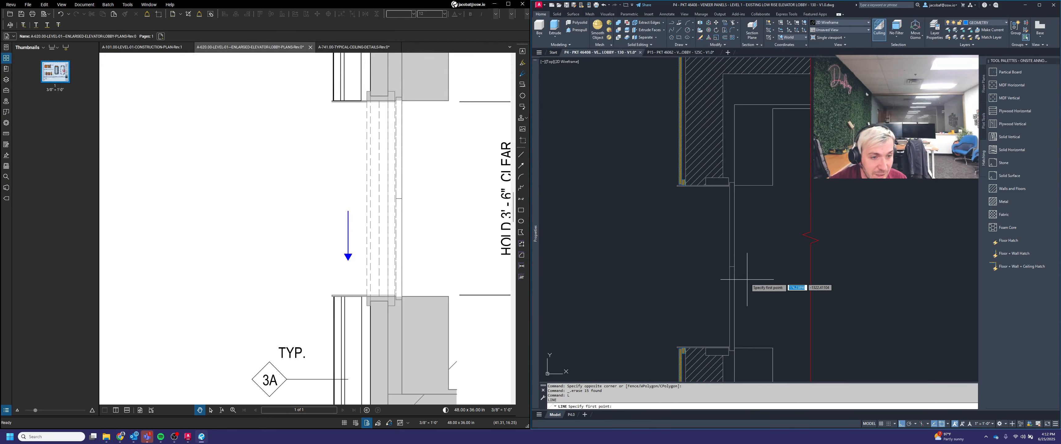
{"action": "key", "text": "Escape"}
{"action": "key", "text": "Escape"}
Step: Copy the selected wall-edge linework from the elevation and paste it into an open area of the drawing
{"action": "left_click", "coordinate": [748, 286]}
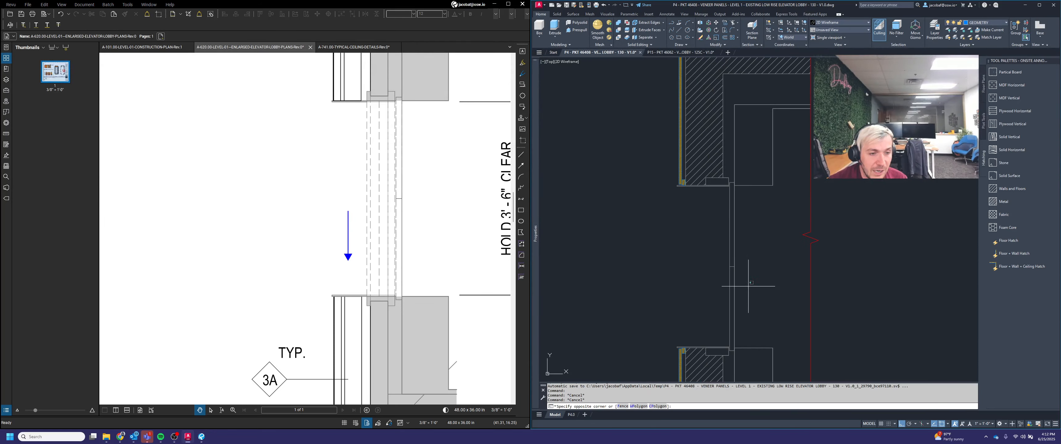
{"action": "left_click", "coordinate": [712, 237]}
{"action": "scroll", "coordinate": [739, 184], "scroll_direction": "up", "scroll_amount": 2}
{"action": "left_click", "coordinate": [741, 155]}
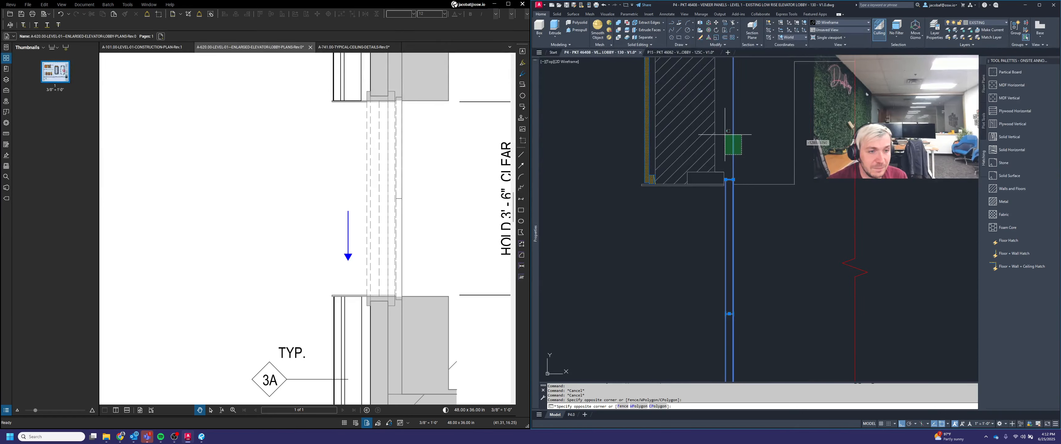
{"action": "left_click", "coordinate": [724, 135], "text": "shift"}
{"action": "scroll", "coordinate": [705, 169], "scroll_direction": "up", "scroll_amount": 2}
{"action": "left_click", "coordinate": [685, 212]}
{"action": "left_click", "coordinate": [683, 207]}
{"action": "scroll", "coordinate": [740, 175], "scroll_direction": "down", "scroll_amount": 4}
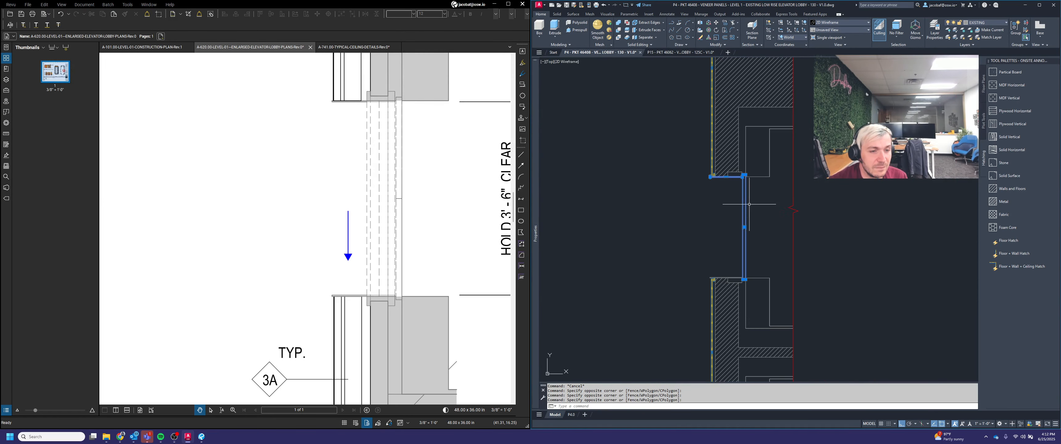
{"action": "scroll", "coordinate": [733, 270], "scroll_direction": "up", "scroll_amount": 4}
{"action": "left_click", "coordinate": [745, 301]}
{"action": "left_click", "coordinate": [723, 250]}
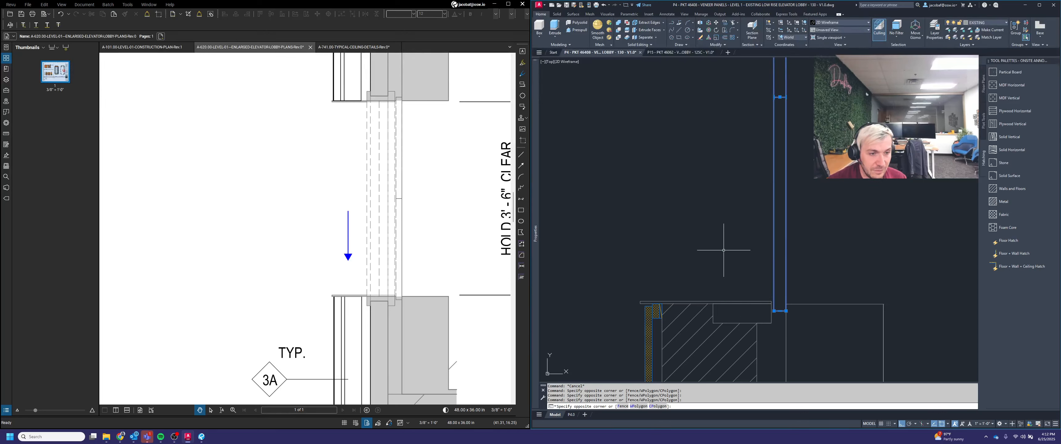
{"action": "scroll", "coordinate": [725, 296], "scroll_direction": "up", "scroll_amount": 4}
{"action": "left_click", "coordinate": [737, 311]}
{"action": "scroll", "coordinate": [747, 291], "scroll_direction": "down", "scroll_amount": 4}
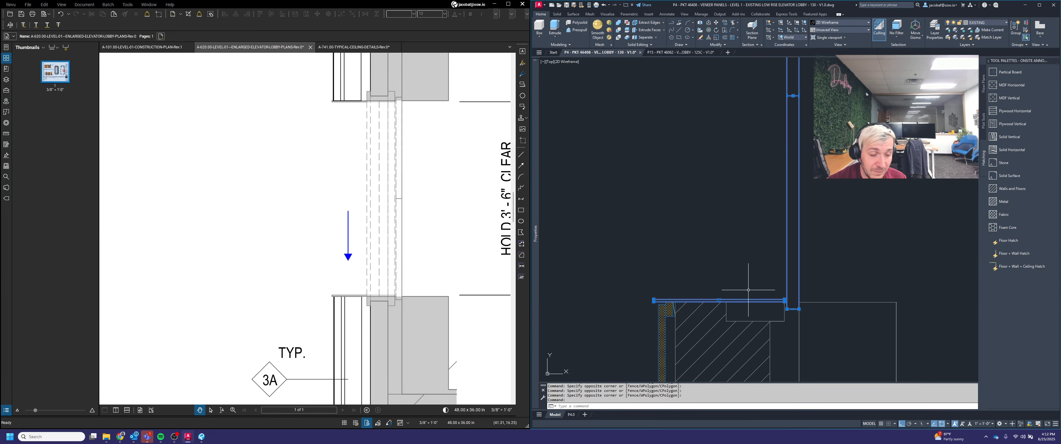
{"action": "key", "text": "ctrl+c"}
{"action": "scroll", "coordinate": [737, 310], "scroll_direction": "down", "scroll_amount": 8}
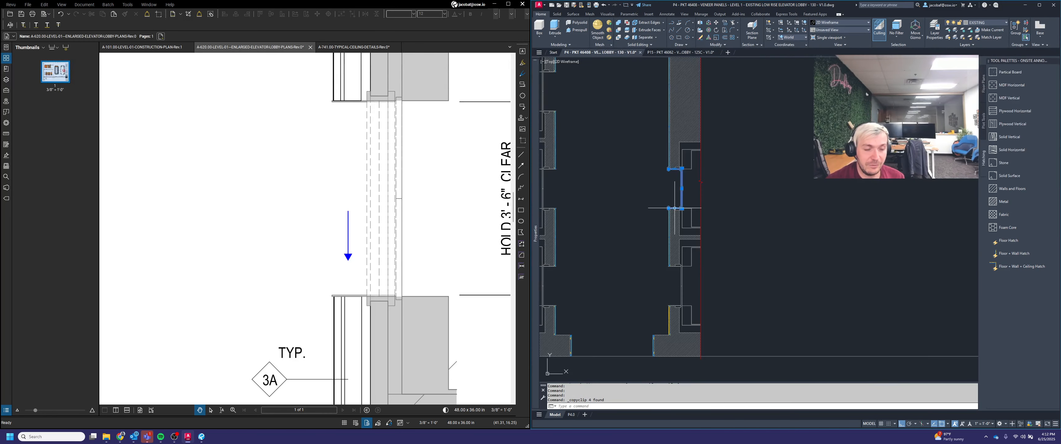
{"action": "key", "text": "ctrl+v"}
{"action": "scroll", "coordinate": [695, 300], "scroll_direction": "up", "scroll_amount": 9}
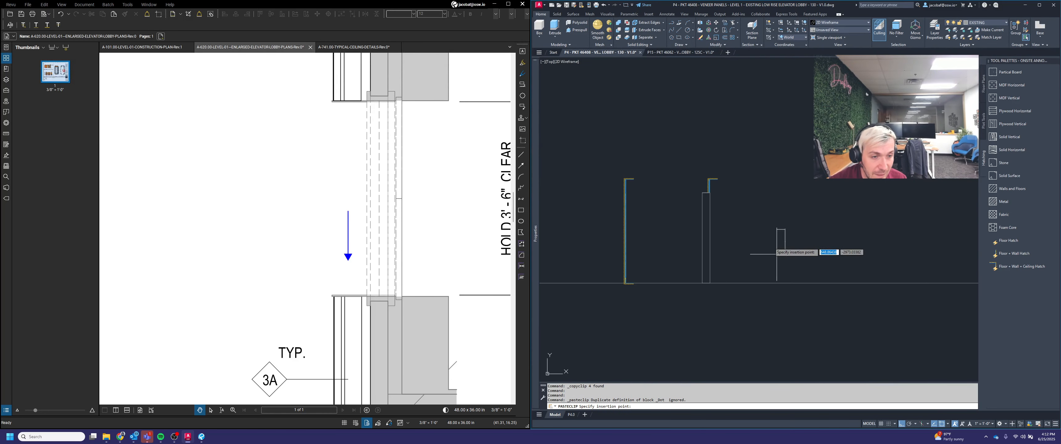
{"action": "key", "text": "Escape"}
{"action": "key", "text": "Escape"}
{"action": "scroll", "coordinate": [782, 228], "scroll_direction": "up", "scroll_amount": 2}
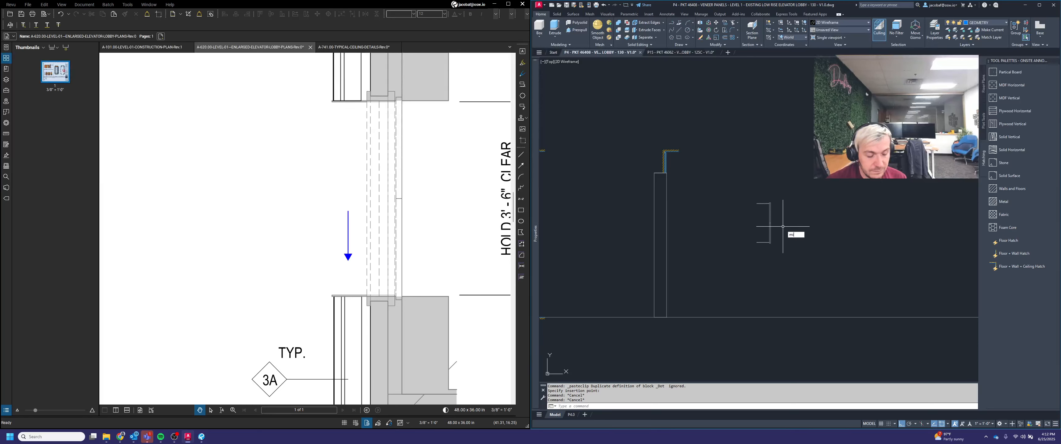
Step: Mirror the pasted linework about a vertical axis, erasing the source objects
{"action": "type", "text": "mirror"}
{"action": "key", "text": "Return"}
{"action": "left_click", "coordinate": [790, 263]}
{"action": "left_click", "coordinate": [748, 173]}
{"action": "key", "text": "Return"}
{"action": "left_click", "coordinate": [776, 146]}
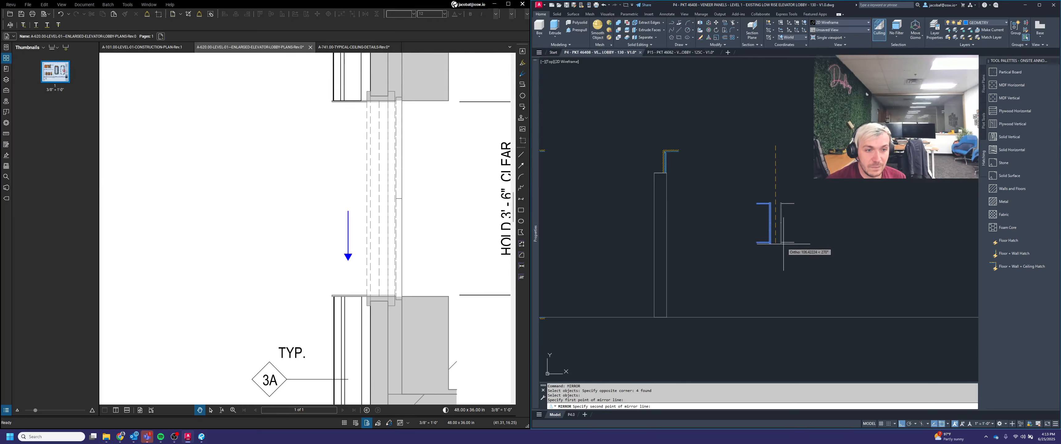
{"action": "left_click", "coordinate": [784, 268]}
{"action": "type", "text": "y"}
{"action": "key", "text": "Return"}
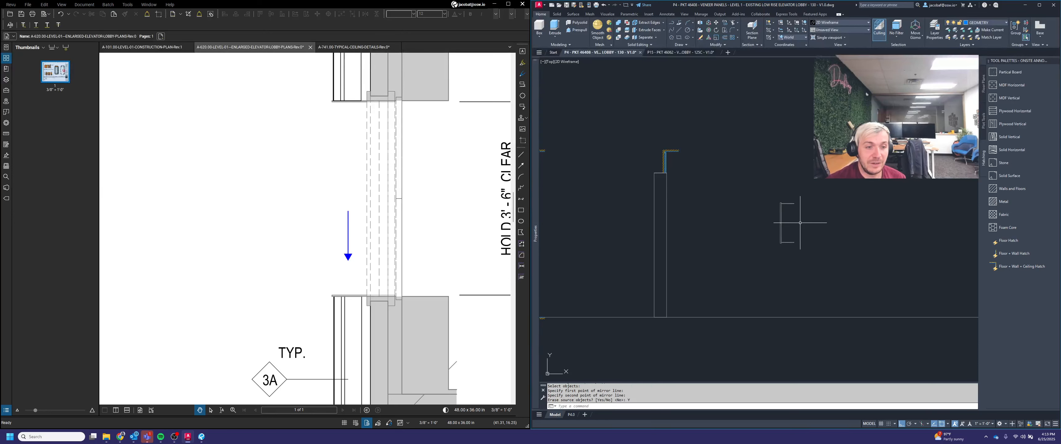
Step: Move the mirrored linework slightly up and left into place at the wall head
{"action": "key", "text": "Escape"}
{"action": "middle_click_drag", "start_coordinate": [796, 222], "coordinate": [808, 244]}
{"action": "type", "text": "m"}
{"action": "key", "text": "Return"}
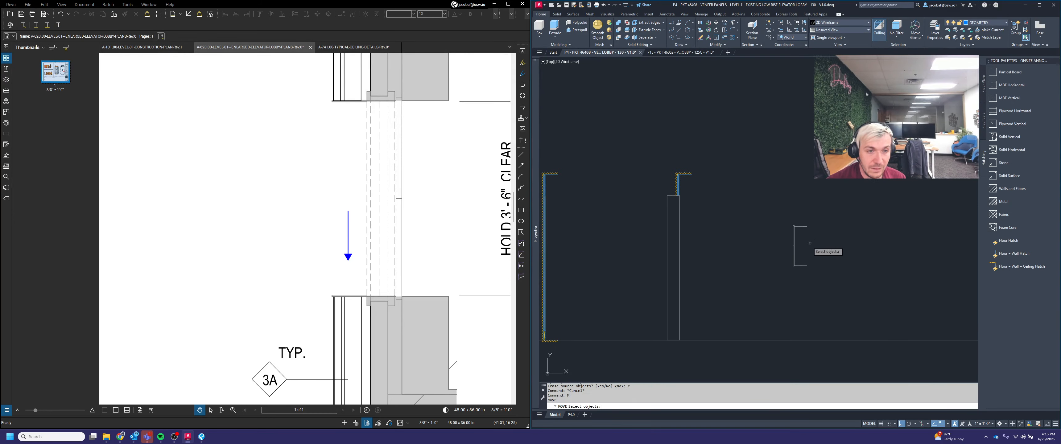
{"action": "scroll", "coordinate": [810, 243], "scroll_direction": "up", "scroll_amount": 4}
{"action": "left_click", "coordinate": [778, 239]}
{"action": "left_click", "coordinate": [767, 224]}
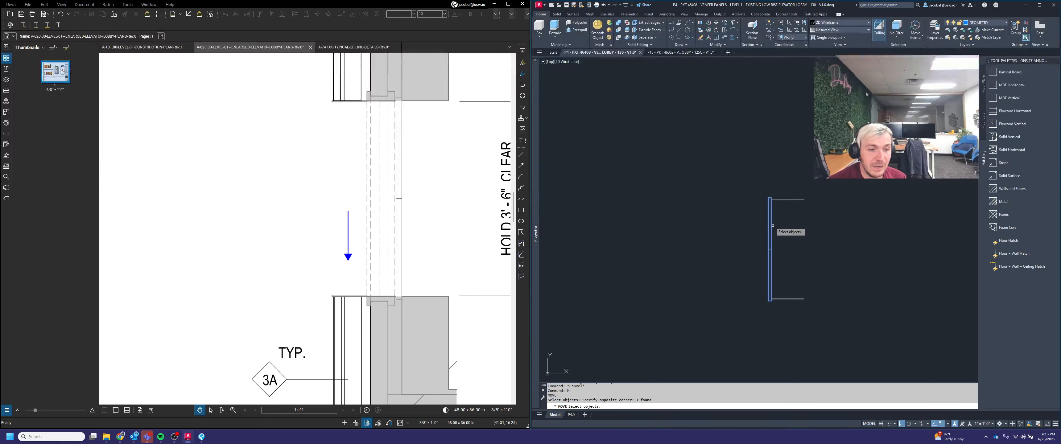
{"action": "scroll", "coordinate": [776, 173], "scroll_direction": "up", "scroll_amount": 10}
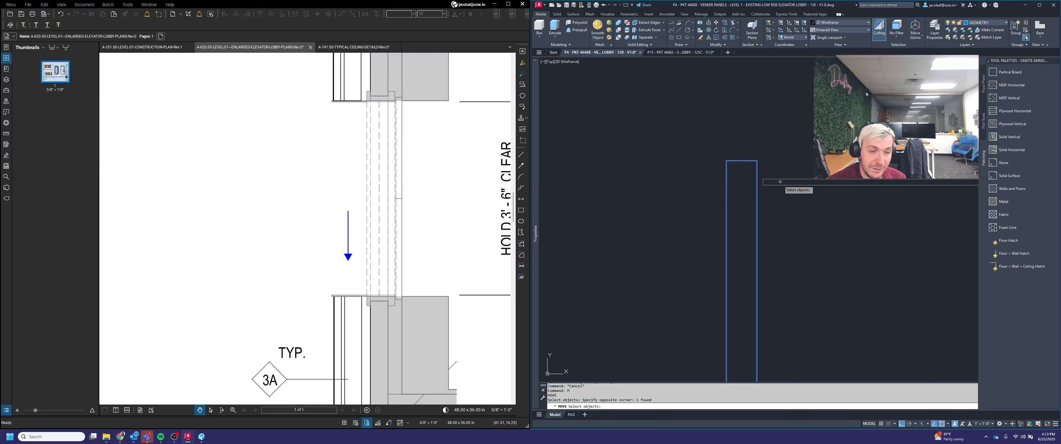
{"action": "key", "text": "Return"}
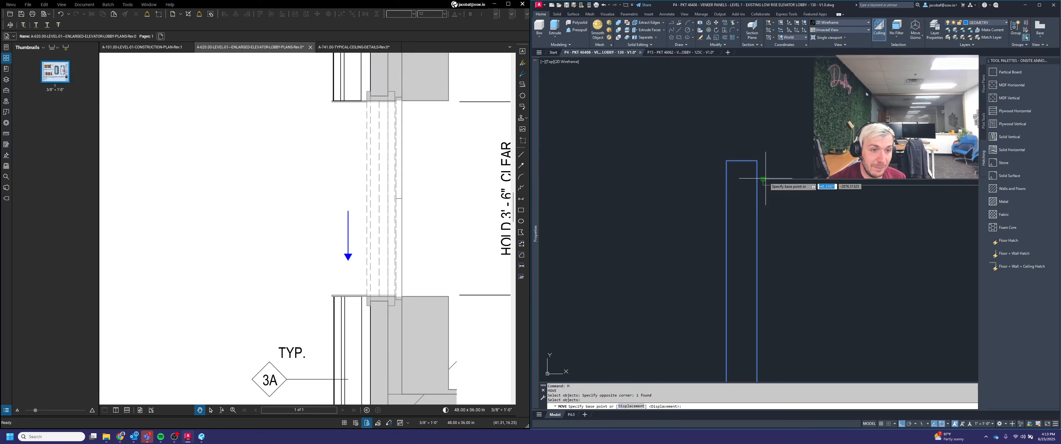
{"action": "left_click", "coordinate": [763, 178]}
{"action": "left_click", "coordinate": [758, 166]}
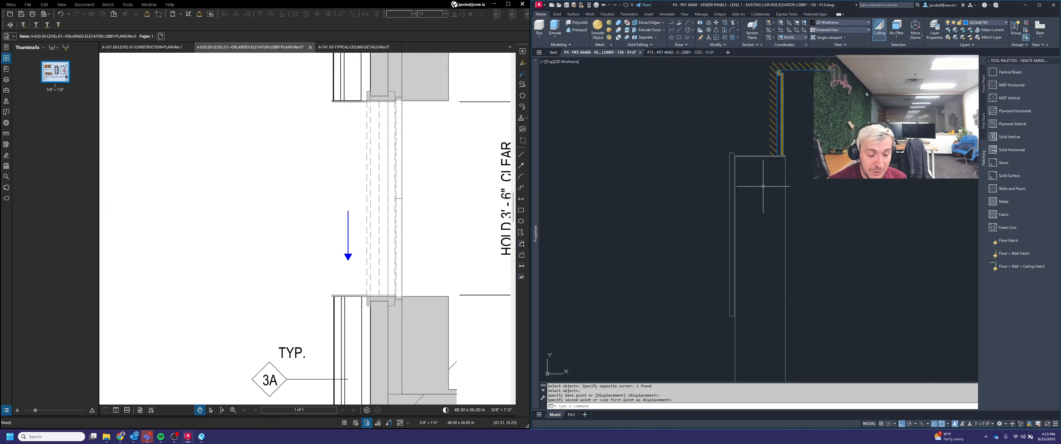
Step: Erase the unneeded lines at the wall's upper corner
{"action": "scroll", "coordinate": [763, 191], "scroll_direction": "down", "scroll_amount": 8}
{"action": "left_click", "coordinate": [867, 243]}
{"action": "left_click", "coordinate": [820, 172]}
{"action": "key", "text": "Delete"}
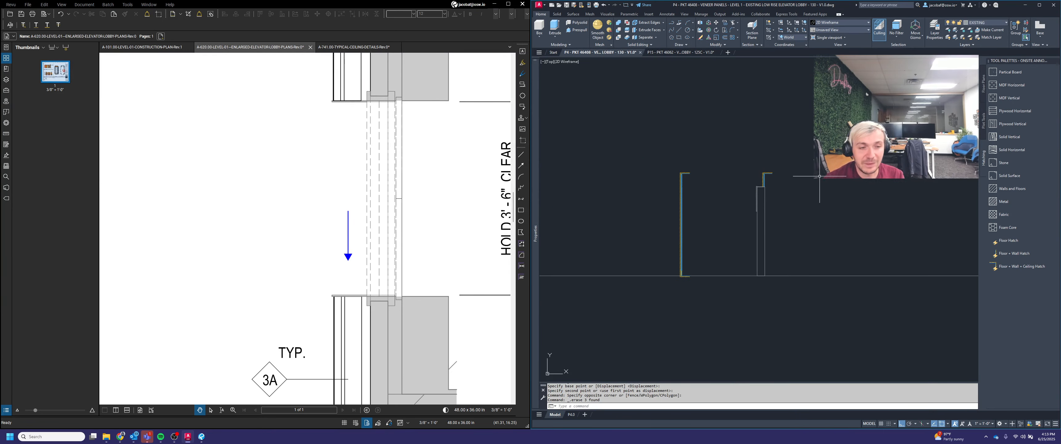
{"action": "scroll", "coordinate": [743, 205], "scroll_direction": "up", "scroll_amount": 4}
{"action": "scroll", "coordinate": [782, 226], "scroll_direction": "up", "scroll_amount": 5}
{"action": "scroll", "coordinate": [781, 233], "scroll_direction": "up", "scroll_amount": 4}
{"action": "left_click", "coordinate": [793, 229]}
{"action": "left_click", "coordinate": [789, 209]}
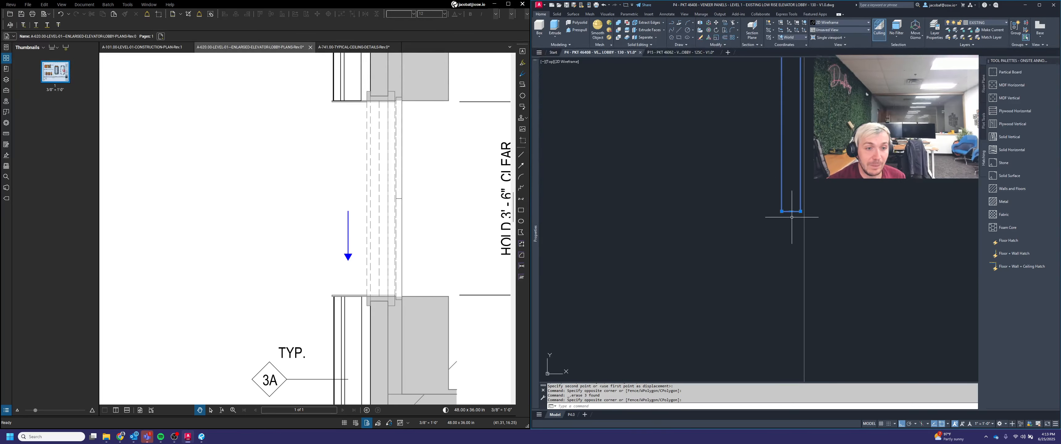
{"action": "left_click", "coordinate": [790, 211]}
{"action": "scroll", "coordinate": [786, 195], "scroll_direction": "down", "scroll_amount": 12}
{"action": "scroll", "coordinate": [781, 268], "scroll_direction": "up", "scroll_amount": 4}
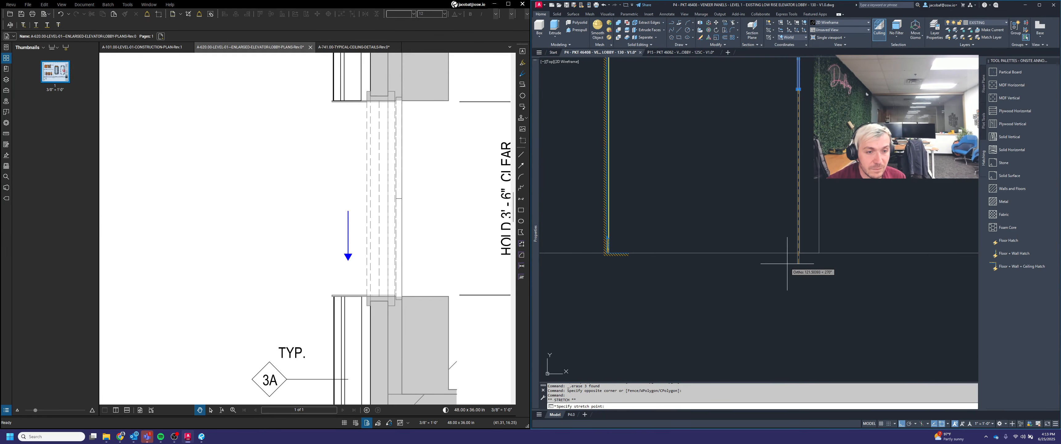
{"action": "key", "text": "Escape"}
{"action": "scroll", "coordinate": [799, 239], "scroll_direction": "down", "scroll_amount": 4}
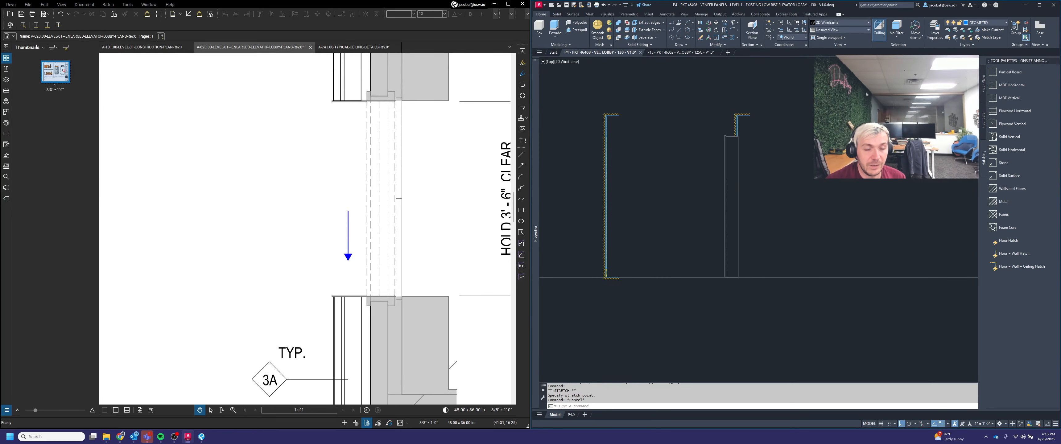
{"action": "scroll", "coordinate": [747, 148], "scroll_direction": "up", "scroll_amount": 2}
{"action": "scroll", "coordinate": [717, 145], "scroll_direction": "up", "scroll_amount": 4}
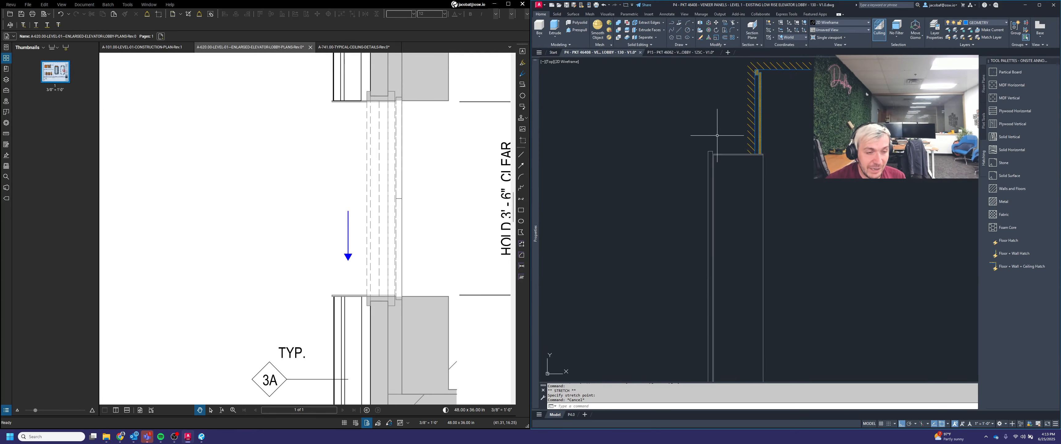
{"action": "scroll", "coordinate": [740, 148], "scroll_direction": "up", "scroll_amount": 4}
{"action": "left_click", "coordinate": [781, 155]}
{"action": "left_click", "coordinate": [760, 148]}
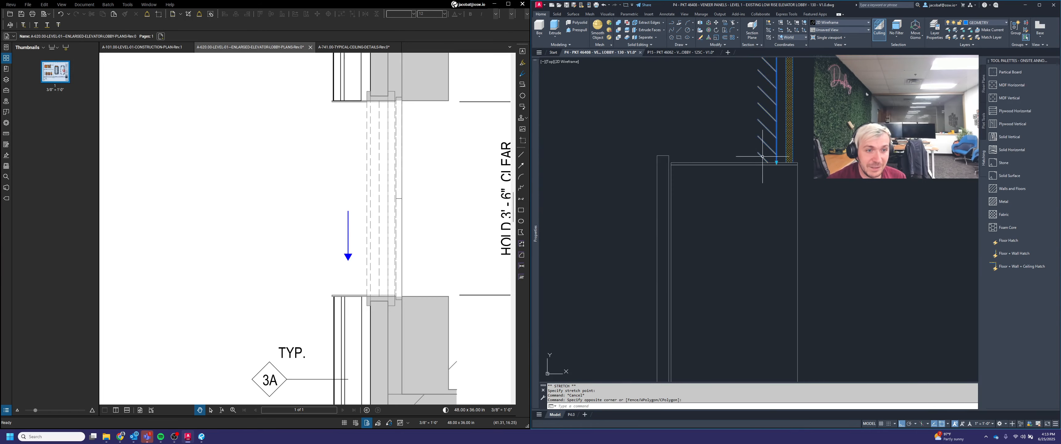
{"action": "scroll", "coordinate": [763, 159], "scroll_direction": "down", "scroll_amount": 2}
{"action": "scroll", "coordinate": [788, 158], "scroll_direction": "down", "scroll_amount": 4}
{"action": "middle_click_drag", "start_coordinate": [797, 161], "coordinate": [787, 202]}
{"action": "scroll", "coordinate": [774, 170], "scroll_direction": "up", "scroll_amount": 2}
{"action": "key", "text": "Escape"}
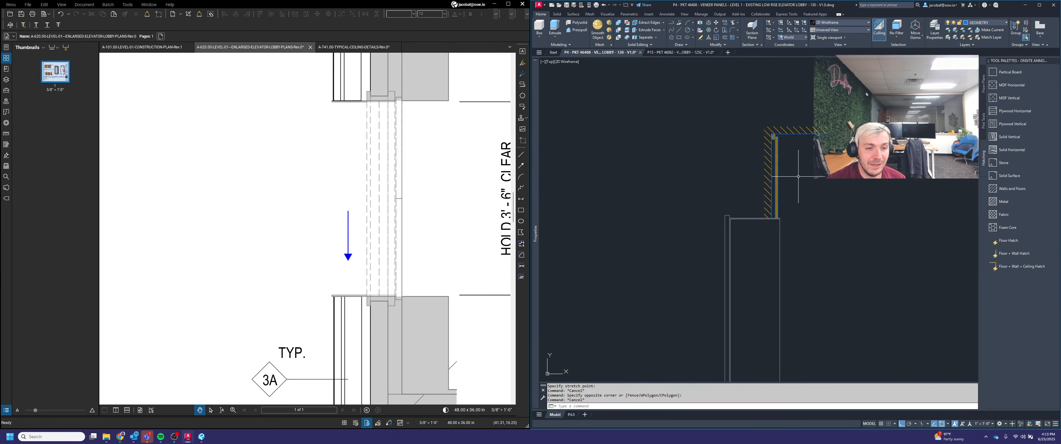
Step: Draw a polyline along the ceiling edge and up the face of the wall
{"action": "scroll", "coordinate": [794, 177], "scroll_direction": "up", "scroll_amount": 2}
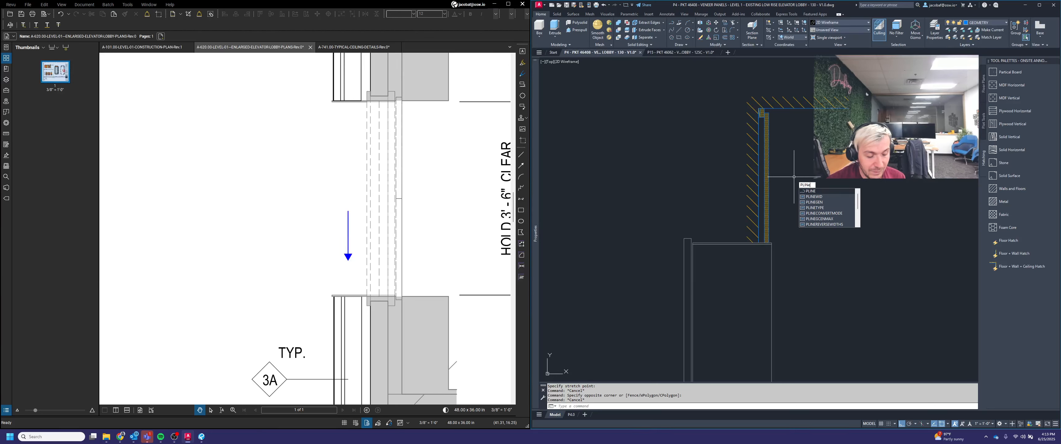
{"action": "key", "text": "Return"}
{"action": "scroll", "coordinate": [702, 242], "scroll_direction": "up", "scroll_amount": 2}
{"action": "left_click", "coordinate": [688, 243]}
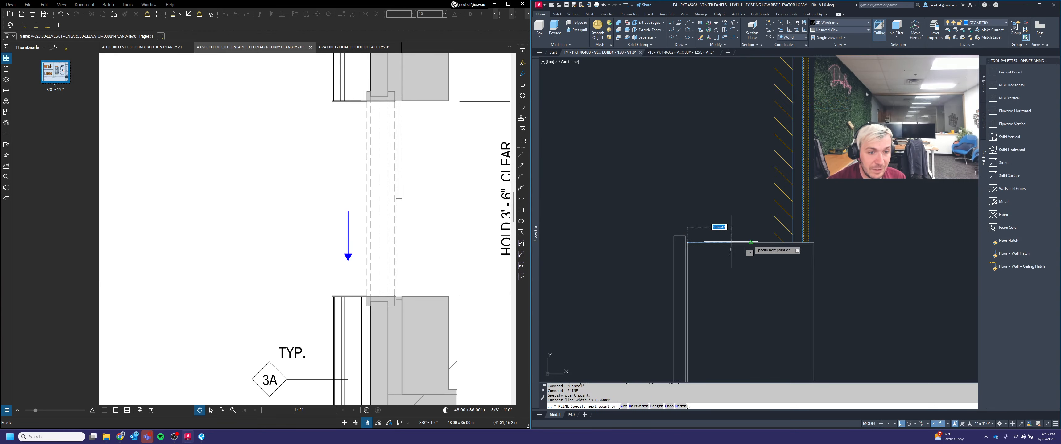
{"action": "left_click", "coordinate": [807, 243]}
{"action": "scroll", "coordinate": [792, 243], "scroll_direction": "down", "scroll_amount": 5}
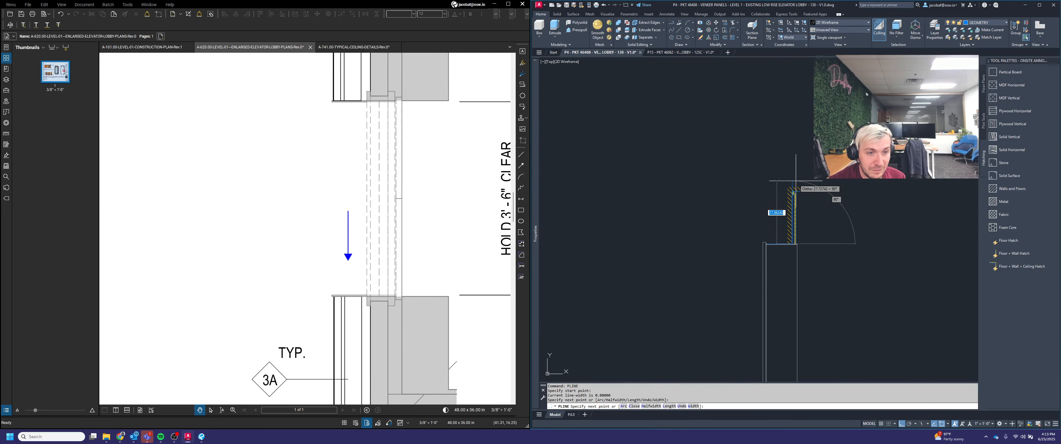
{"action": "scroll", "coordinate": [792, 185], "scroll_direction": "up", "scroll_amount": 3}
{"action": "left_click", "coordinate": [789, 194]}
{"action": "scroll", "coordinate": [789, 194], "scroll_direction": "down", "scroll_amount": 3}
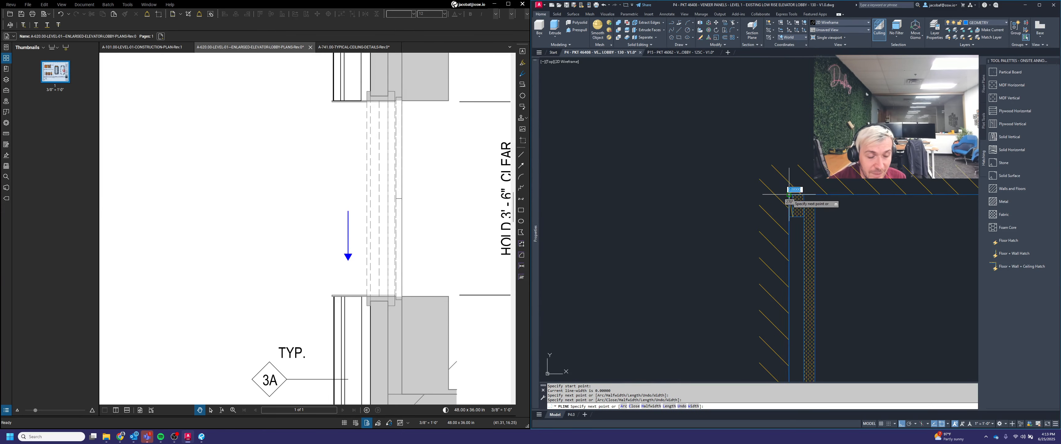
{"action": "key", "text": "Return"}
Step: Erase the hatch above the ceiling next to the wall
{"action": "left_click", "coordinate": [887, 201]}
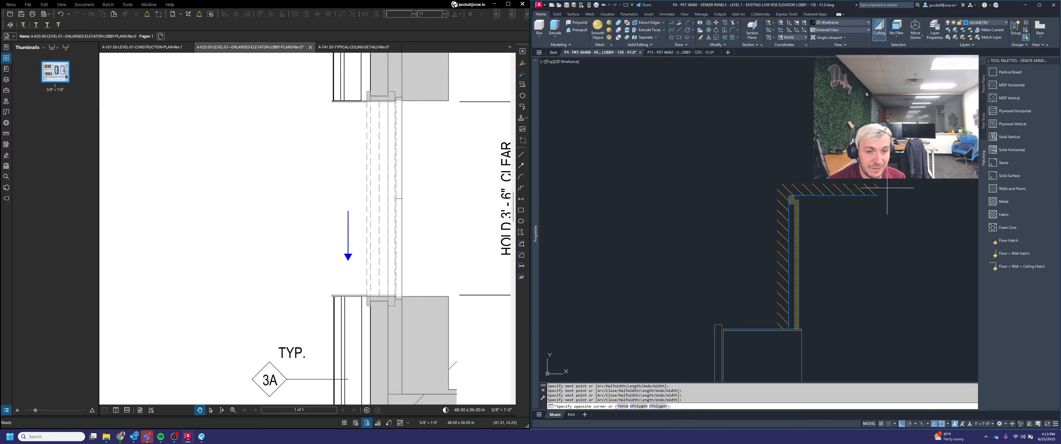
{"action": "left_click", "coordinate": [868, 174]}
{"action": "key", "text": "Delete"}
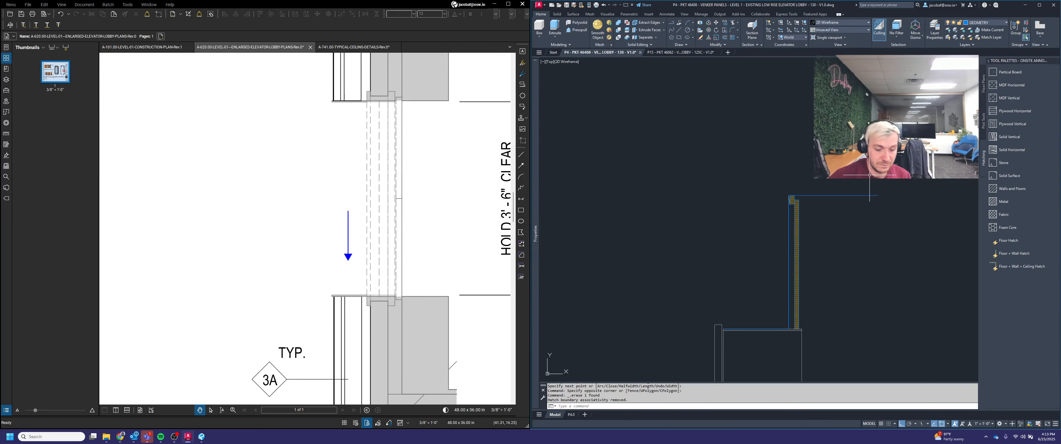
Step: Offset the new polyline by 2 toward the ceiling side
{"action": "key", "text": "Escape"}
{"action": "key", "text": "Escape"}
{"action": "type", "text": "off"}
{"action": "key", "text": "Return"}
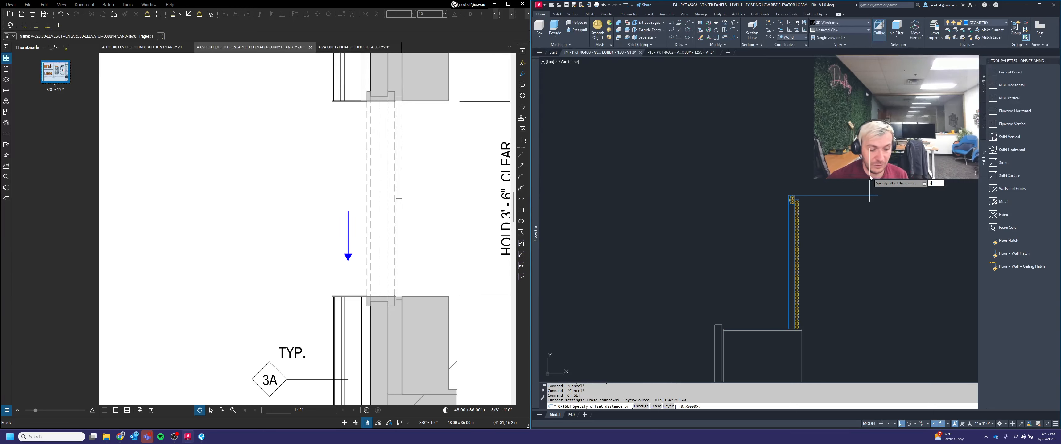
{"action": "type", "text": "2"}
{"action": "key", "text": "Return"}
{"action": "left_click", "coordinate": [868, 196]}
{"action": "left_click", "coordinate": [846, 153]}
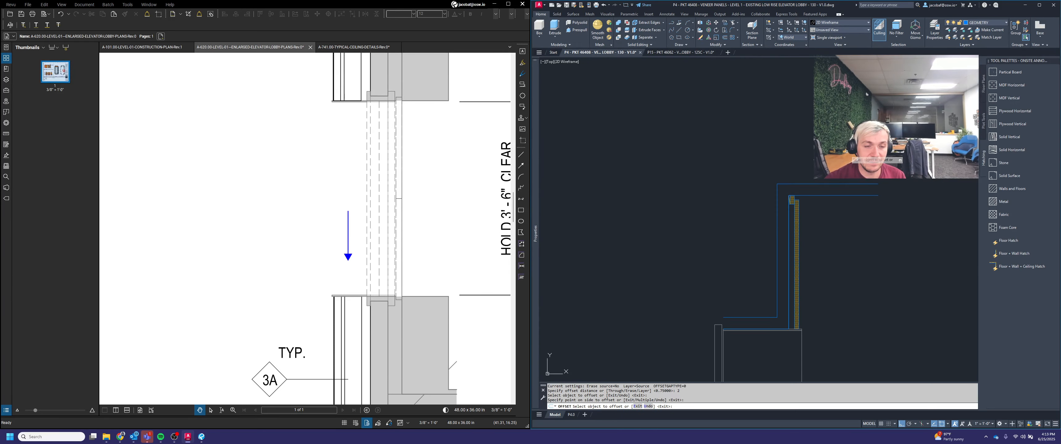
Step: Draw short vertical lines closing both ends of the offset ceiling outline
{"action": "type", "text": "l"}
{"action": "key", "text": "Return"}
{"action": "left_click", "coordinate": [878, 184]}
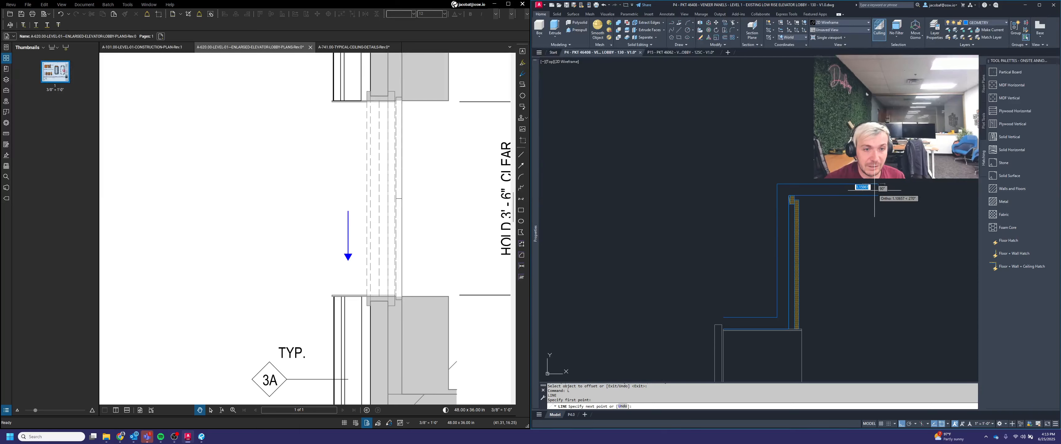
{"action": "left_click", "coordinate": [878, 195]}
{"action": "key", "text": "Return"}
{"action": "scroll", "coordinate": [737, 332], "scroll_direction": "up", "scroll_amount": 5}
{"action": "key", "text": "Return"}
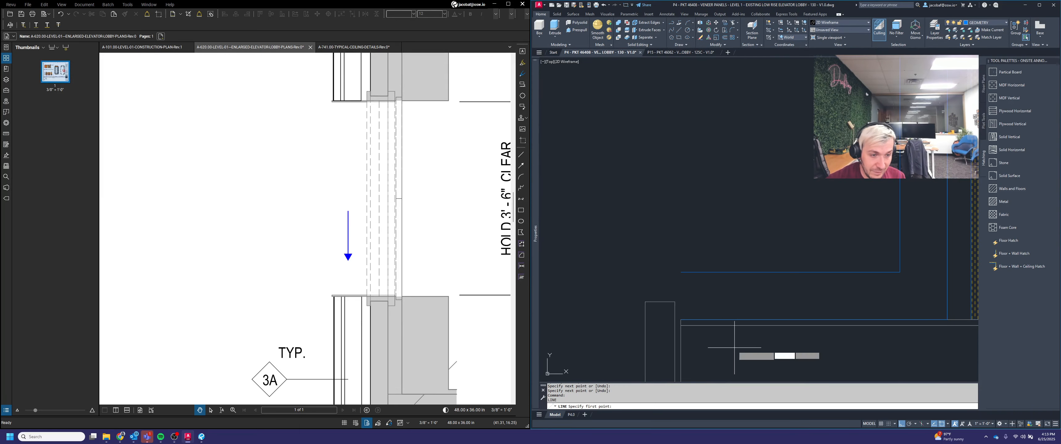
{"action": "left_click", "coordinate": [698, 318]}
{"action": "left_click", "coordinate": [698, 272]}
{"action": "key", "text": "Escape"}
Step: Fill the new ceiling strip with the Walls and Floors hatch from the tool palette
{"action": "scroll", "coordinate": [702, 272], "scroll_direction": "down", "scroll_amount": 5}
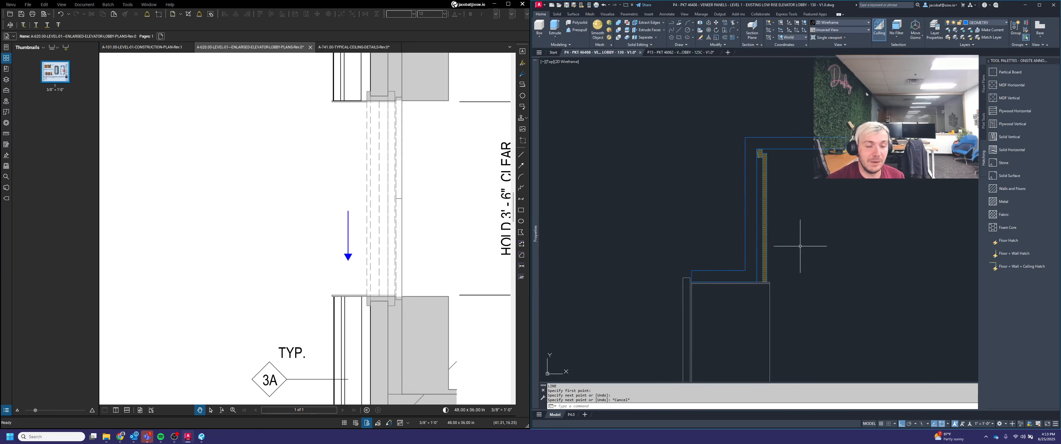
{"action": "left_click", "coordinate": [1011, 190]}
{"action": "left_click", "coordinate": [830, 144]}
{"action": "key", "text": "Escape"}
Step: Erase the two leftover boundary lines around the new hatch
{"action": "left_click", "coordinate": [838, 122]}
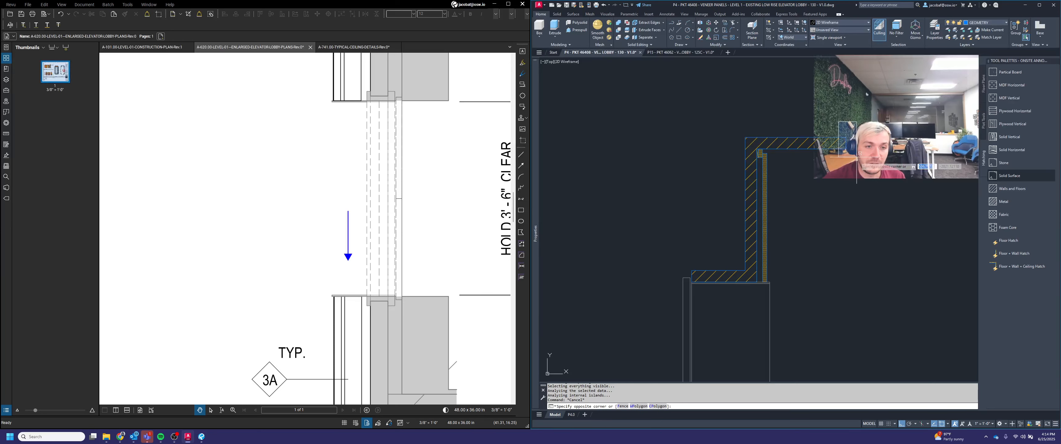
{"action": "left_click", "coordinate": [856, 156]}
{"action": "key", "text": "Delete"}
{"action": "scroll", "coordinate": [838, 142], "scroll_direction": "up", "scroll_amount": 3}
{"action": "left_click", "coordinate": [830, 135]}
{"action": "key", "text": "Delete"}
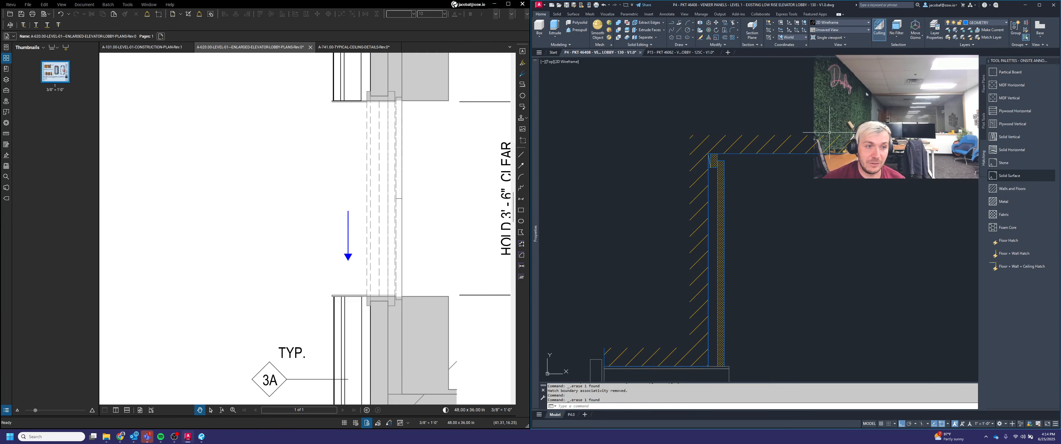
Step: Erase the leftover line near the base of the wall
{"action": "scroll", "coordinate": [829, 132], "scroll_direction": "down", "scroll_amount": 2}
{"action": "scroll", "coordinate": [704, 259], "scroll_direction": "up", "scroll_amount": 4}
{"action": "left_click", "coordinate": [652, 266]}
{"action": "left_click", "coordinate": [667, 327]}
{"action": "key", "text": "Delete"}
{"action": "scroll", "coordinate": [707, 222], "scroll_direction": "down", "scroll_amount": 3}
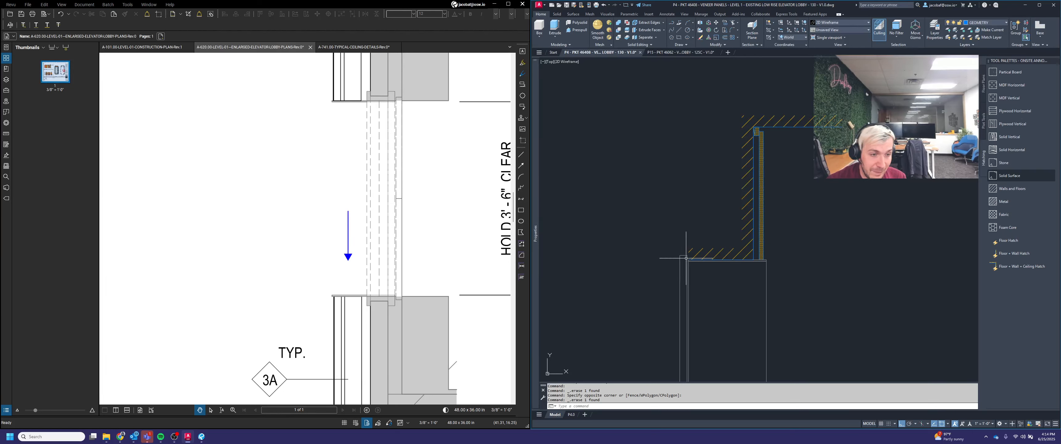
Step: Switch the tool palette to the ONSITE PANELS palette
{"action": "scroll", "coordinate": [714, 199], "scroll_direction": "down", "scroll_amount": 3}
{"action": "mouse_move", "coordinate": [784, 252]}
{"action": "middle_mouse_down"}
{"action": "mouse_move", "coordinate": [770, 162]}
{"action": "mouse_move", "coordinate": [783, 185]}
{"action": "middle_mouse_up"}
{"action": "scroll", "coordinate": [770, 161], "scroll_direction": "down", "scroll_amount": 4}
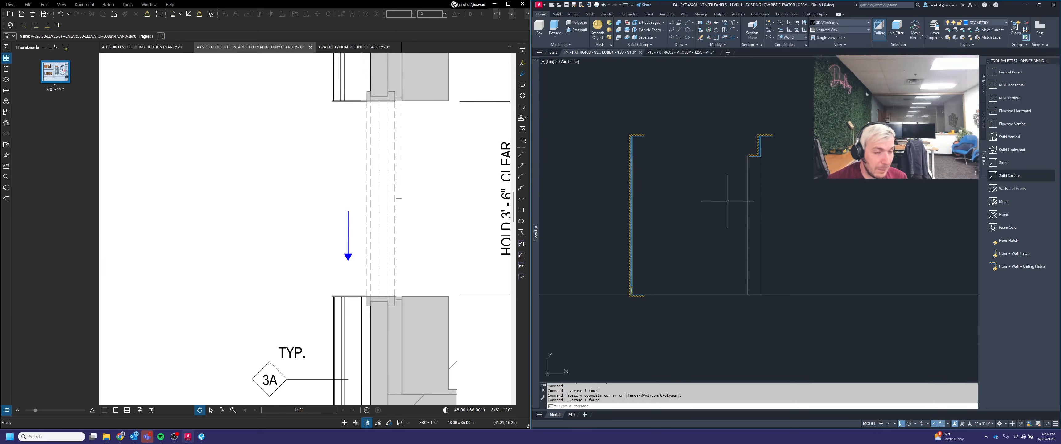
{"action": "middle_click_drag", "start_coordinate": [734, 203], "coordinate": [812, 221]}
{"action": "scroll", "coordinate": [768, 251], "scroll_direction": "up", "scroll_amount": 2}
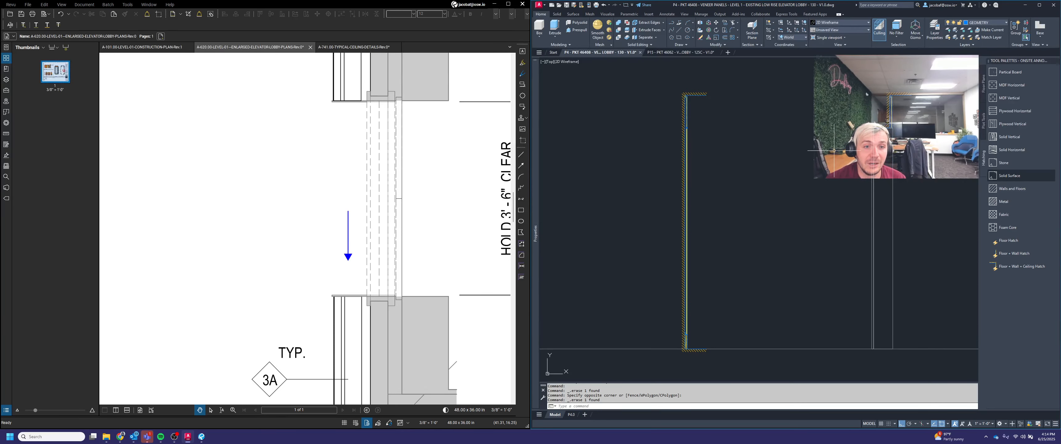
{"action": "middle_click_drag", "start_coordinate": [834, 150], "coordinate": [760, 188]}
{"action": "mouse_move", "coordinate": [656, 166]}
{"action": "middle_mouse_down"}
{"action": "mouse_move", "coordinate": [759, 176]}
{"action": "mouse_move", "coordinate": [788, 161]}
{"action": "middle_mouse_up"}
{"action": "scroll", "coordinate": [693, 144], "scroll_direction": "up", "scroll_amount": 3}
{"action": "scroll", "coordinate": [723, 160], "scroll_direction": "up", "scroll_amount": 1}
{"action": "scroll", "coordinate": [757, 166], "scroll_direction": "up", "scroll_amount": 2}
{"action": "key", "text": "Escape"}
{"action": "right_click", "coordinate": [1030, 61]}
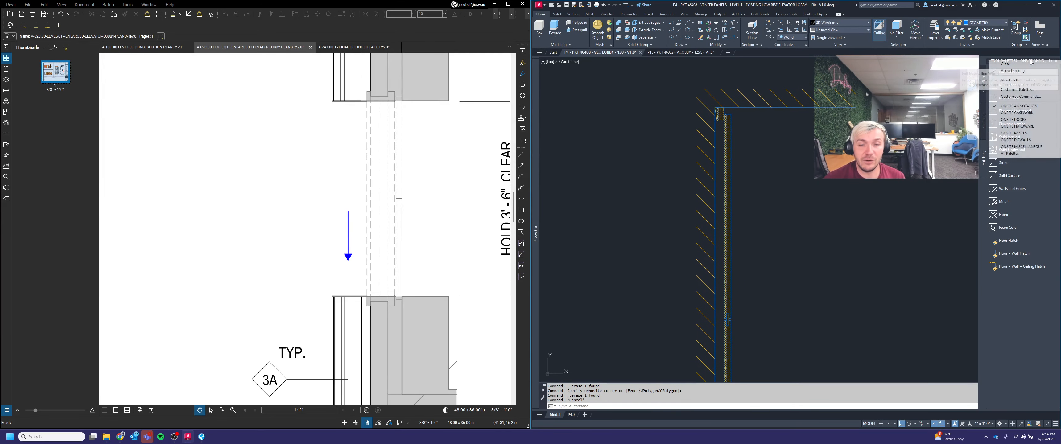
{"action": "left_click", "coordinate": [1025, 132]}
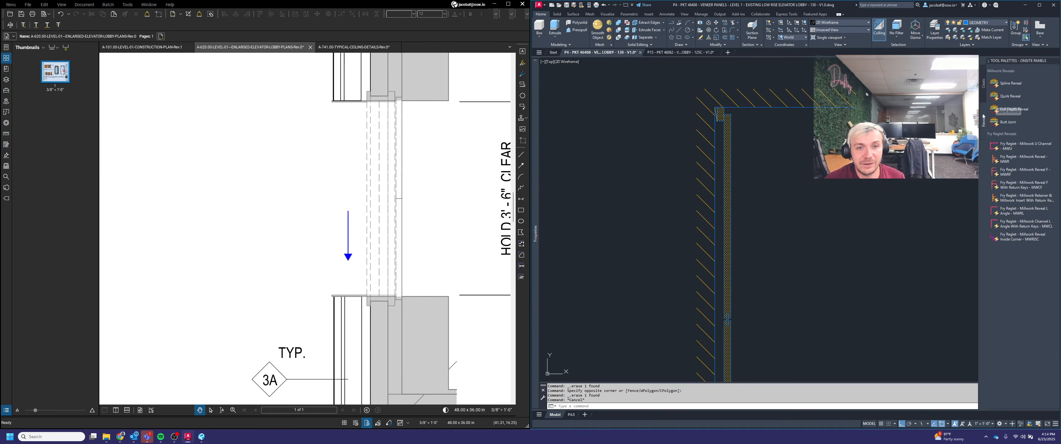
{"action": "left_click", "coordinate": [984, 83]}
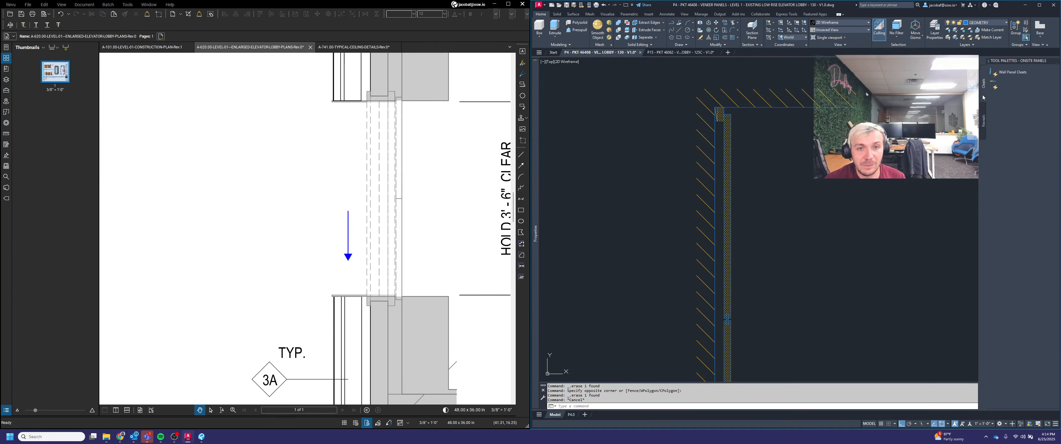
Step: Insert a Wall Panel Cleats block and move it to the top of the wall panel near the ceiling
{"action": "left_click", "coordinate": [1011, 73]}
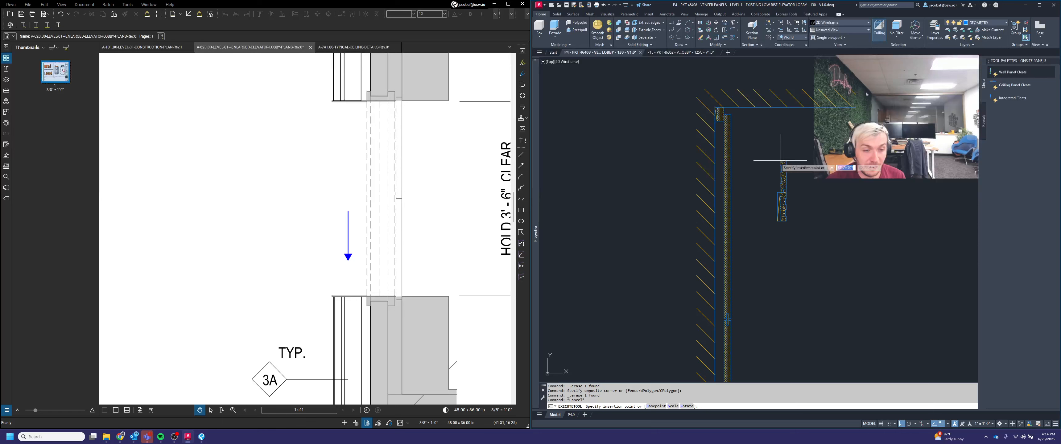
{"action": "key", "text": "space"}
{"action": "left_click", "coordinate": [797, 190]}
{"action": "left_click", "coordinate": [775, 165]}
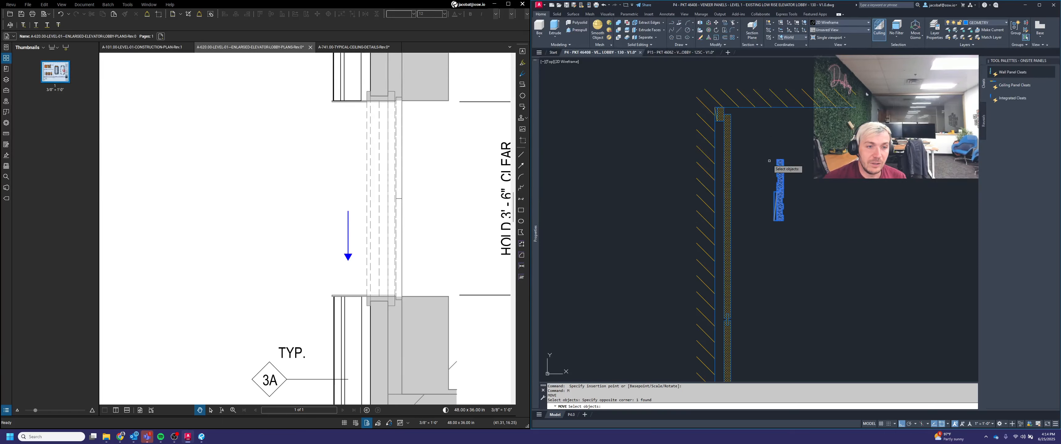
{"action": "key", "text": "space"}
{"action": "scroll", "coordinate": [780, 155], "scroll_direction": "up", "scroll_amount": 2}
{"action": "left_click", "coordinate": [784, 162]}
{"action": "scroll", "coordinate": [689, 101], "scroll_direction": "up", "scroll_amount": 2}
{"action": "left_click", "coordinate": [689, 101]}
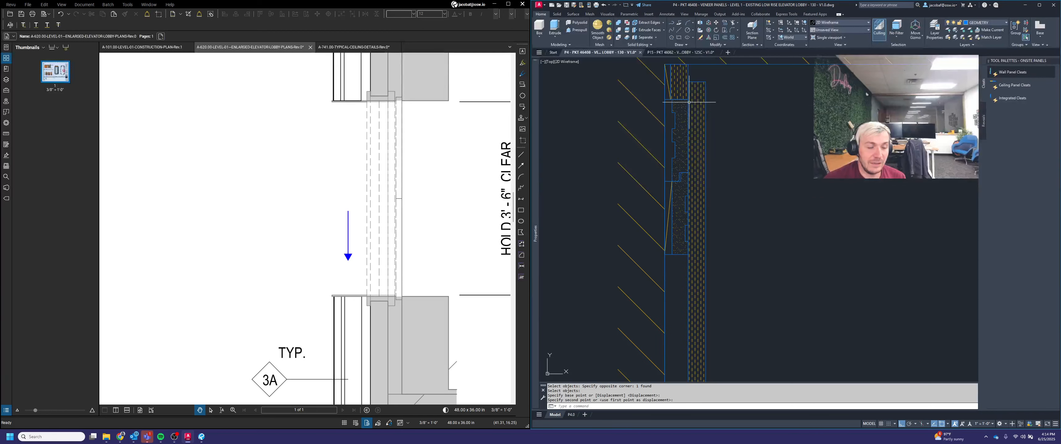
Step: Move the cleat 2 units to sit tight against the wall panel
{"action": "scroll", "coordinate": [749, 116], "scroll_direction": "down", "scroll_amount": 4}
{"action": "scroll", "coordinate": [711, 127], "scroll_direction": "up", "scroll_amount": 4}
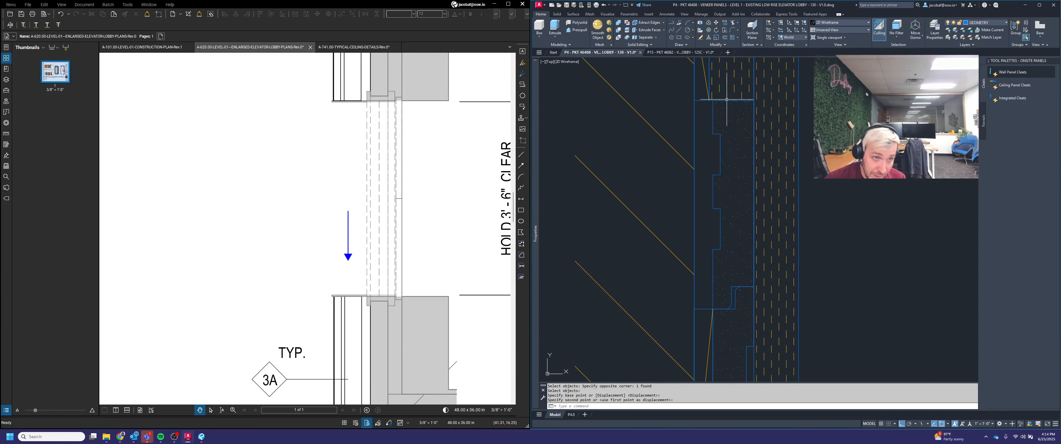
{"action": "scroll", "coordinate": [741, 100], "scroll_direction": "down", "scroll_amount": 3}
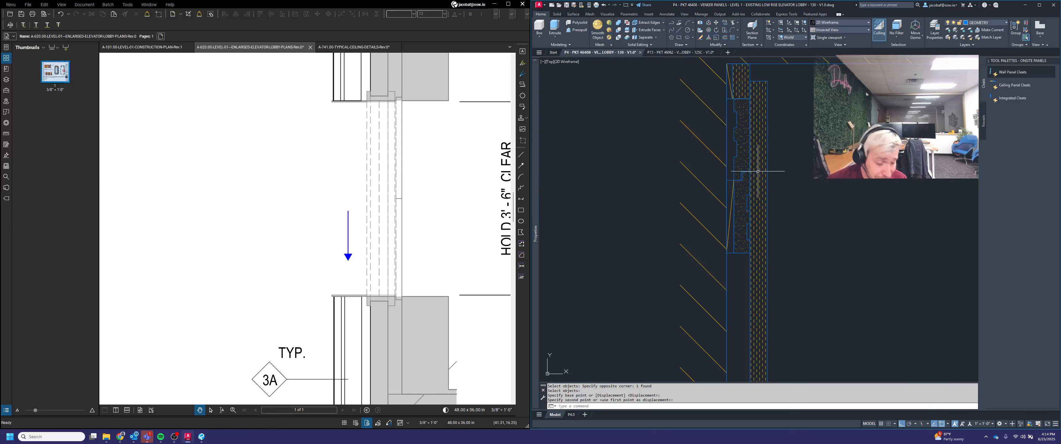
{"action": "scroll", "coordinate": [753, 136], "scroll_direction": "up", "scroll_amount": 3}
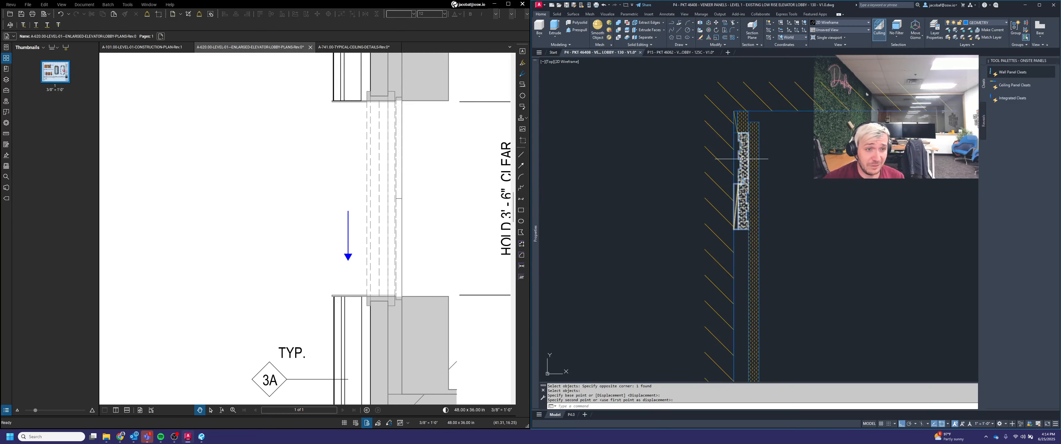
{"action": "scroll", "coordinate": [753, 124], "scroll_direction": "down", "scroll_amount": 3}
{"action": "scroll", "coordinate": [747, 118], "scroll_direction": "down", "scroll_amount": 2}
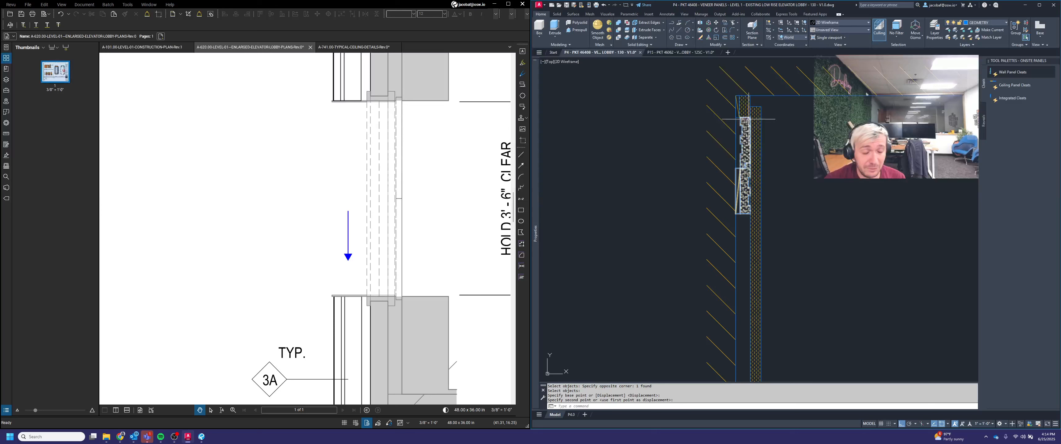
{"action": "key", "text": "space"}
{"action": "left_click", "coordinate": [742, 178]}
{"action": "key", "text": "space"}
{"action": "left_click", "coordinate": [806, 132]}
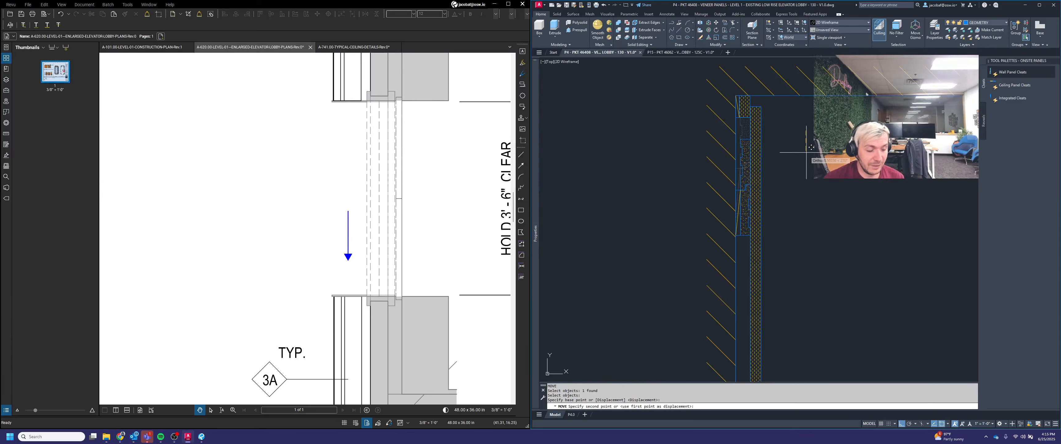
{"action": "type", "text": "2"}
{"action": "key", "text": "Return"}
Step: Copy the cleat 24 units down the wall panel
{"action": "scroll", "coordinate": [806, 152], "scroll_direction": "down", "scroll_amount": 2}
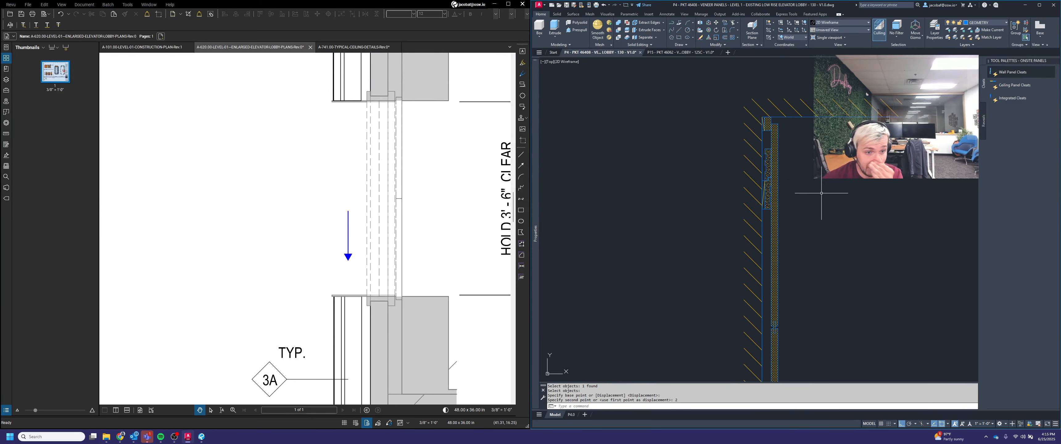
{"action": "middle_click_drag", "start_coordinate": [821, 193], "coordinate": [804, 178]}
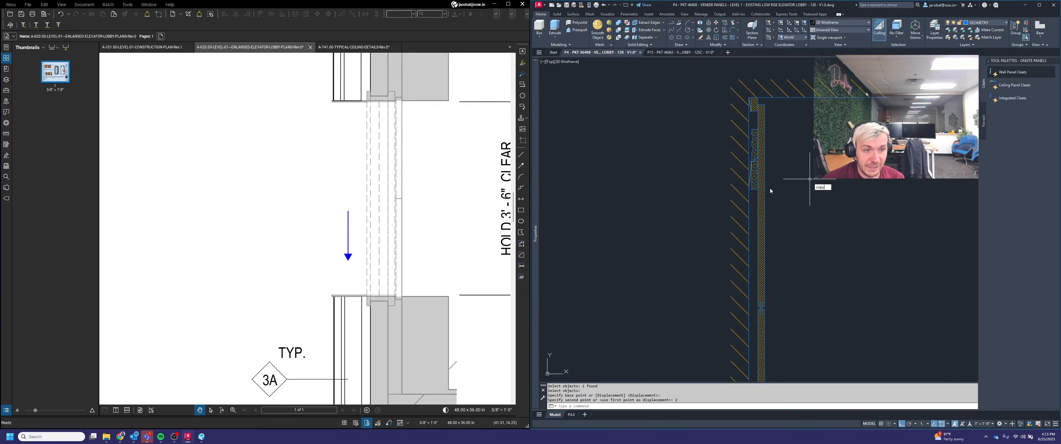
{"action": "key", "text": "space"}
{"action": "scroll", "coordinate": [751, 192], "scroll_direction": "up", "scroll_amount": 4}
{"action": "left_click", "coordinate": [761, 198]}
{"action": "left_click", "coordinate": [756, 163]}
{"action": "scroll", "coordinate": [764, 159], "scroll_direction": "down", "scroll_amount": 6}
{"action": "key", "text": "space"}
{"action": "left_click", "coordinate": [807, 141]}
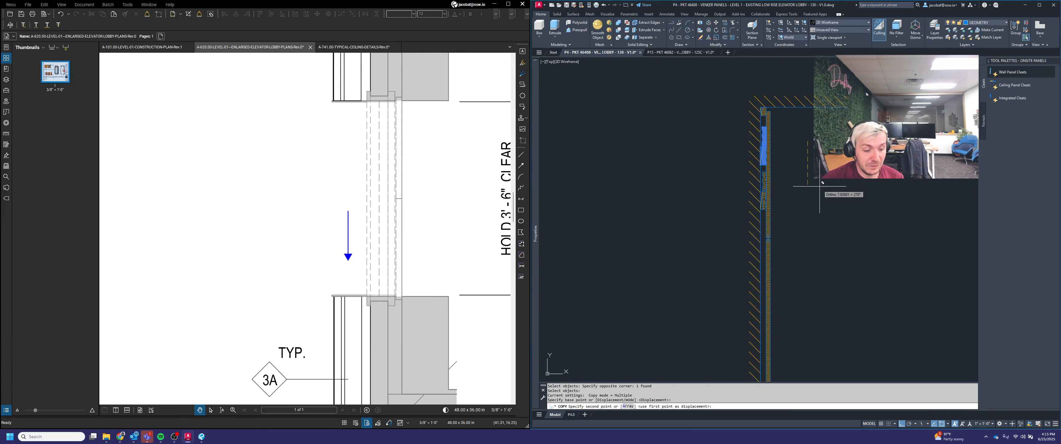
{"action": "type", "text": "24"}
{"action": "key", "text": "Return"}
{"action": "key", "text": "Escape"}
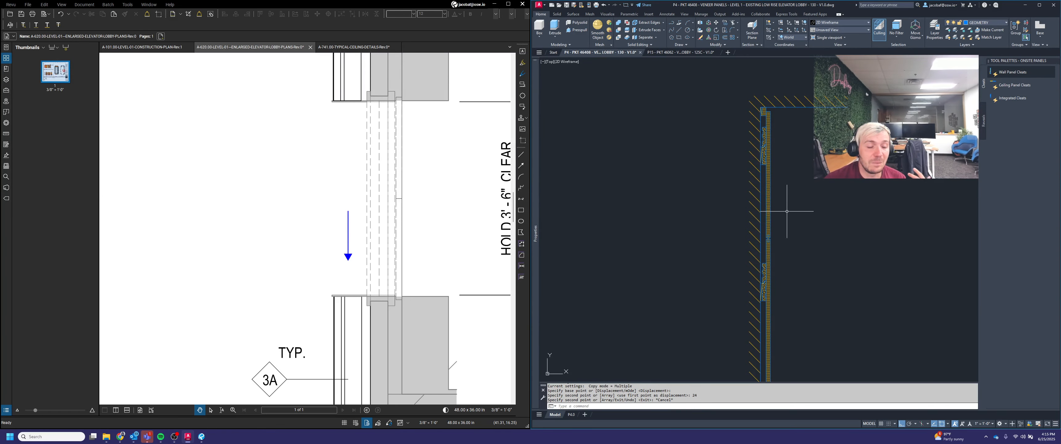
Step: Move the lower copied cleat into alignment with the wall panel
{"action": "middle_click_drag", "start_coordinate": [786, 211], "coordinate": [804, 196]}
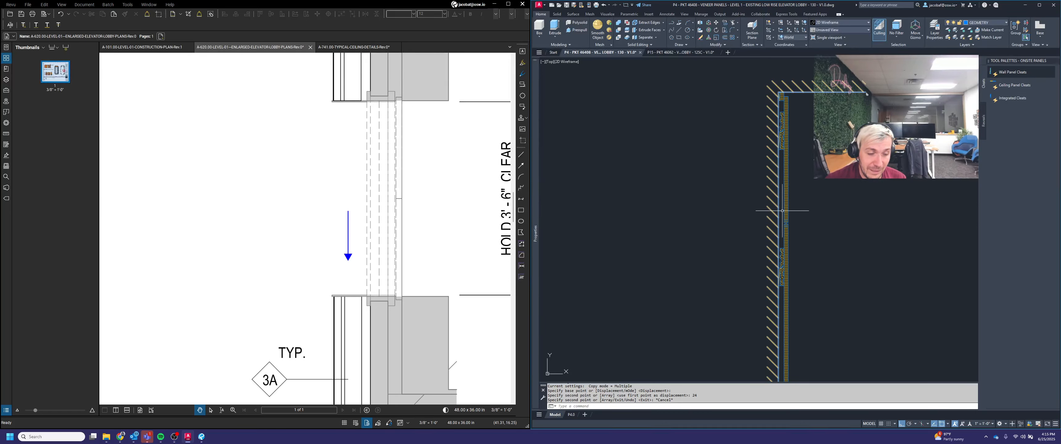
{"action": "type", "text": "m"}
{"action": "key", "text": "Return"}
{"action": "middle_click_drag", "start_coordinate": [792, 251], "coordinate": [788, 266]}
{"action": "left_click", "coordinate": [782, 263]}
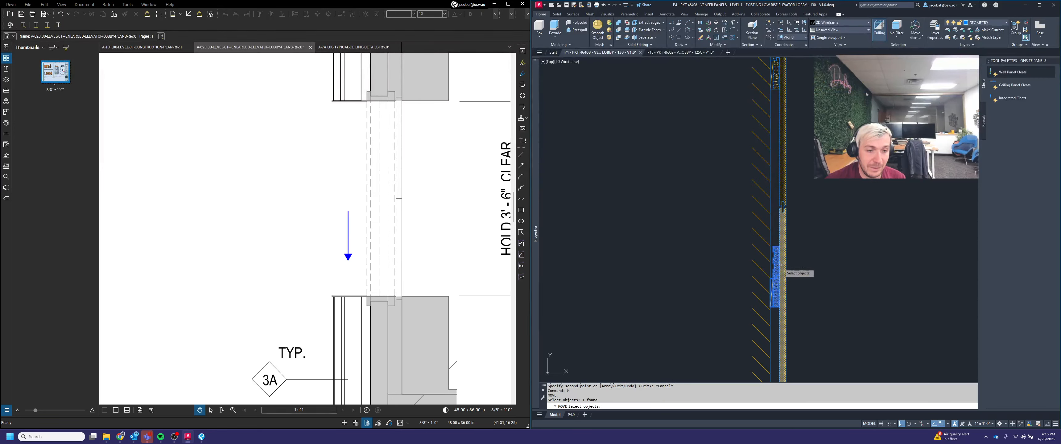
{"action": "key", "text": "Return"}
{"action": "left_click", "coordinate": [781, 299]}
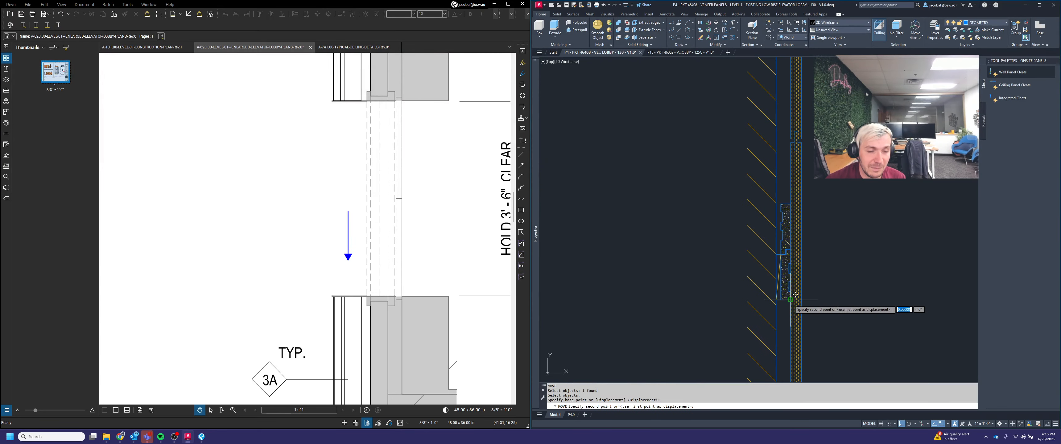
{"action": "scroll", "coordinate": [782, 243], "scroll_direction": "up", "scroll_amount": 4}
{"action": "left_click", "coordinate": [797, 197]}
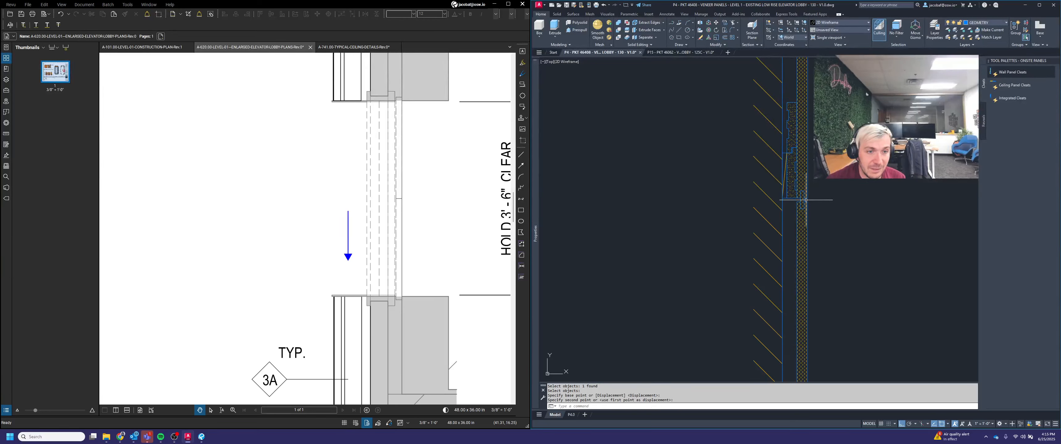
Step: Move the cleat again to adjust its position on the panel
{"action": "key", "text": "space"}
{"action": "scroll", "coordinate": [793, 198], "scroll_direction": "up", "scroll_amount": 2}
{"action": "left_click", "coordinate": [792, 206]}
{"action": "left_click", "coordinate": [784, 189]}
{"action": "scroll", "coordinate": [784, 213], "scroll_direction": "down", "scroll_amount": 2}
{"action": "key", "text": "space"}
{"action": "left_click", "coordinate": [814, 195]}
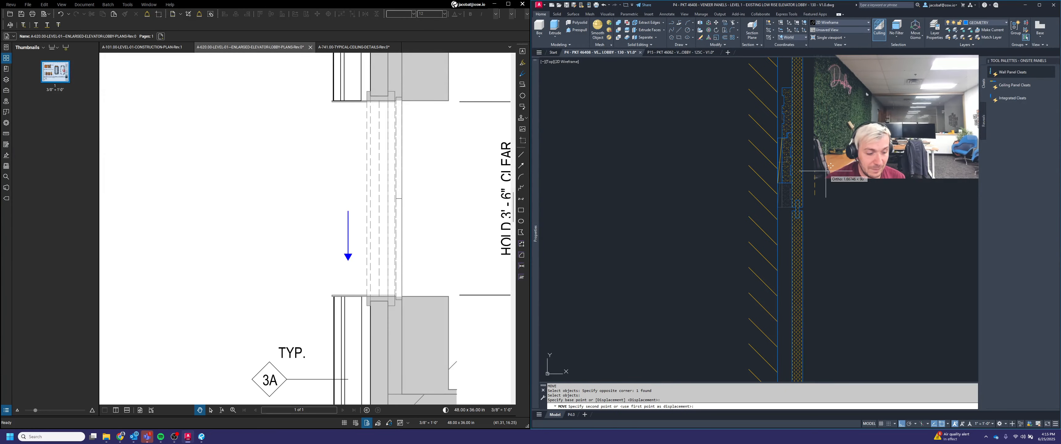
{"action": "key", "text": "space"}
{"action": "scroll", "coordinate": [826, 171], "scroll_direction": "down", "scroll_amount": 2}
{"action": "middle_click_drag", "start_coordinate": [827, 172], "coordinate": [825, 250]}
{"action": "key", "text": "Escape"}
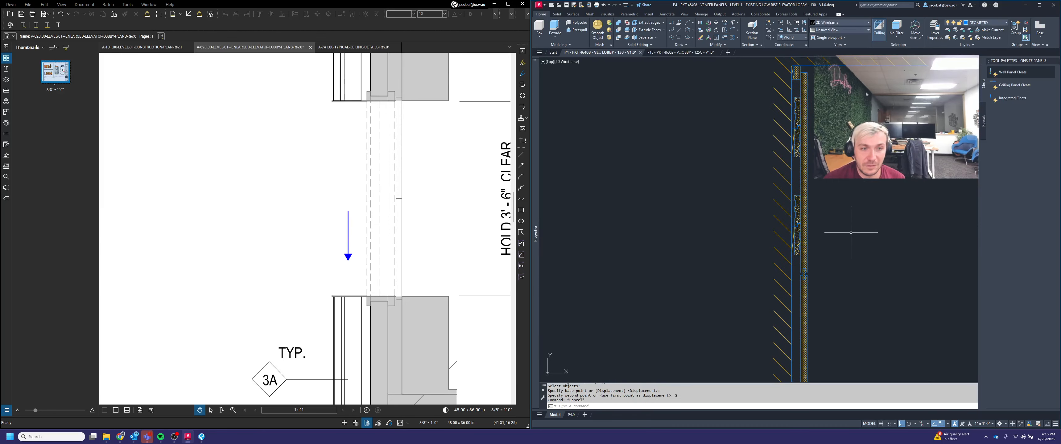
{"action": "scroll", "coordinate": [855, 226], "scroll_direction": "down", "scroll_amount": 2}
{"action": "key", "text": "Escape"}
{"action": "key", "text": "Escape"}
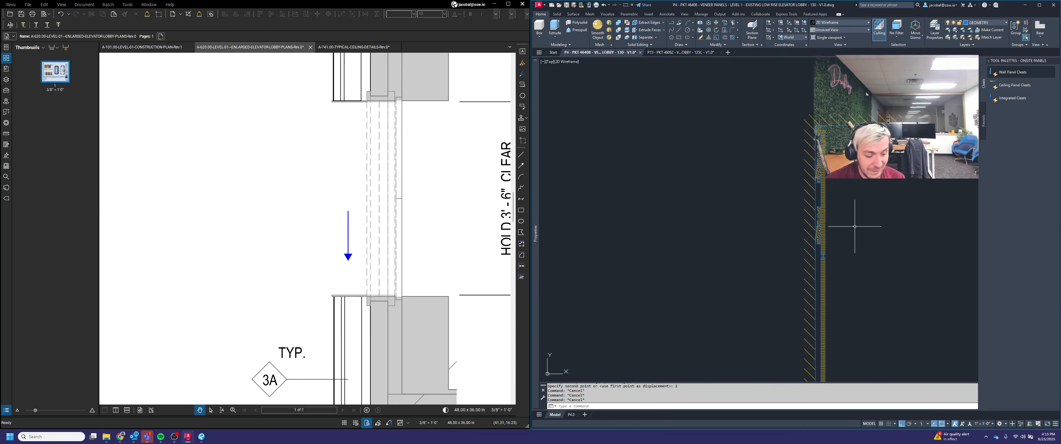
Step: Copy the cleat to the top of the adjacent wall panel
{"action": "type", "text": "CoPyu"}
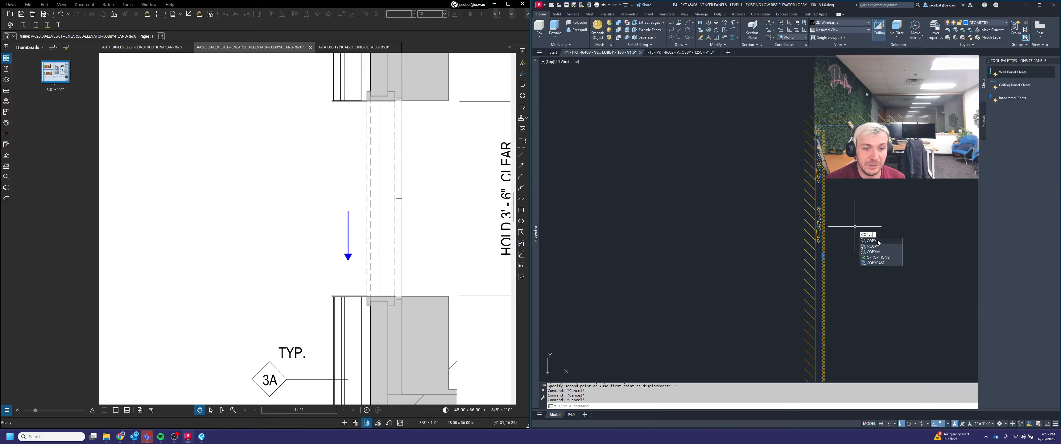
{"action": "left_click", "coordinate": [878, 240]}
{"action": "scroll", "coordinate": [823, 165], "scroll_direction": "up", "scroll_amount": 5}
{"action": "left_click", "coordinate": [811, 263]}
{"action": "left_click", "coordinate": [804, 227]}
{"action": "scroll", "coordinate": [804, 226], "scroll_direction": "down", "scroll_amount": 5}
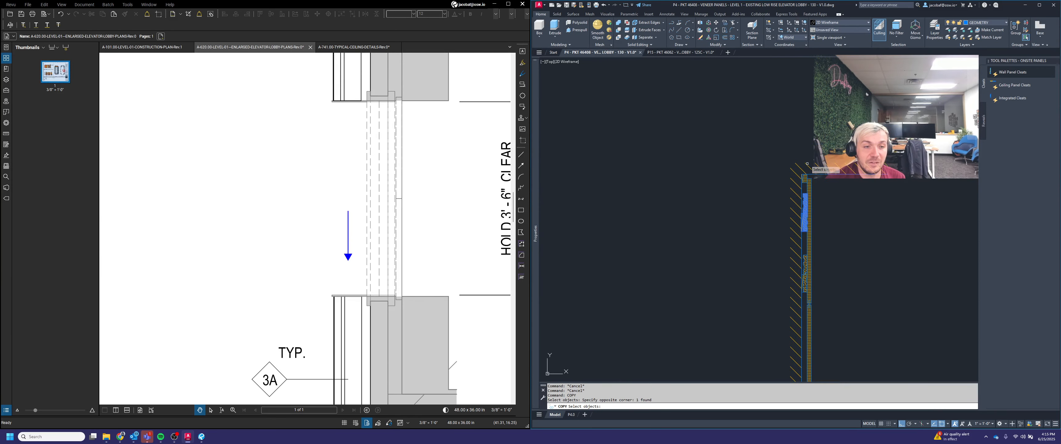
{"action": "key", "text": "Return"}
{"action": "scroll", "coordinate": [808, 177], "scroll_direction": "up", "scroll_amount": 5}
{"action": "left_click", "coordinate": [792, 130]}
{"action": "scroll", "coordinate": [792, 131], "scroll_direction": "down", "scroll_amount": 5}
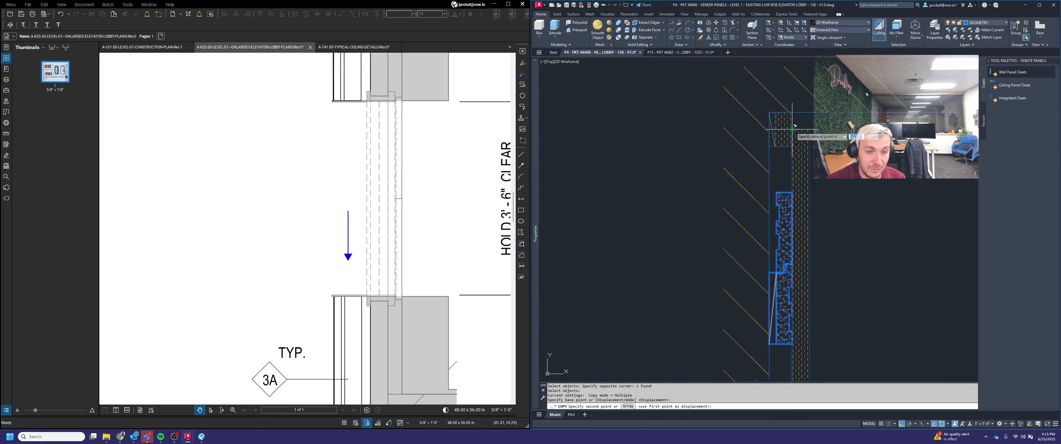
{"action": "scroll", "coordinate": [818, 126], "scroll_direction": "up", "scroll_amount": 4}
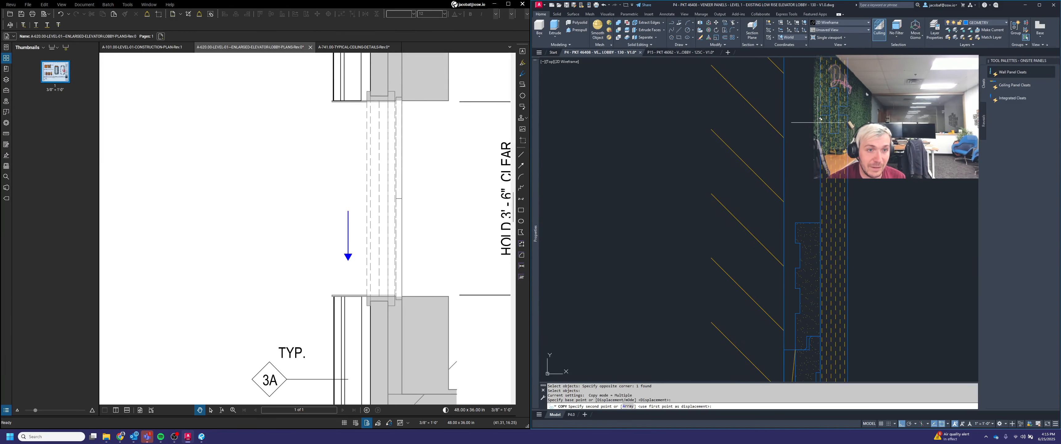
{"action": "left_click", "coordinate": [820, 123]}
{"action": "scroll", "coordinate": [847, 140], "scroll_direction": "down", "scroll_amount": 7}
{"action": "key", "text": "Return"}
Step: Copy that cleat 24 and 48 units down its panel
{"action": "scroll", "coordinate": [833, 177], "scroll_direction": "up", "scroll_amount": 3}
{"action": "key", "text": "Return"}
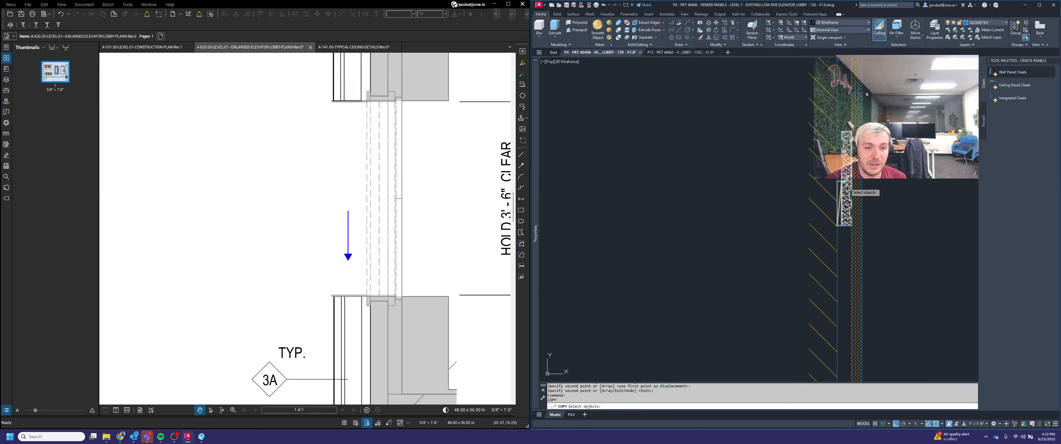
{"action": "left_click", "coordinate": [845, 184]}
{"action": "scroll", "coordinate": [769, 199], "scroll_direction": "down", "scroll_amount": 7}
{"action": "middle_click_drag", "start_coordinate": [816, 211], "coordinate": [791, 174]}
{"action": "key", "text": "Return"}
{"action": "left_click", "coordinate": [791, 144]}
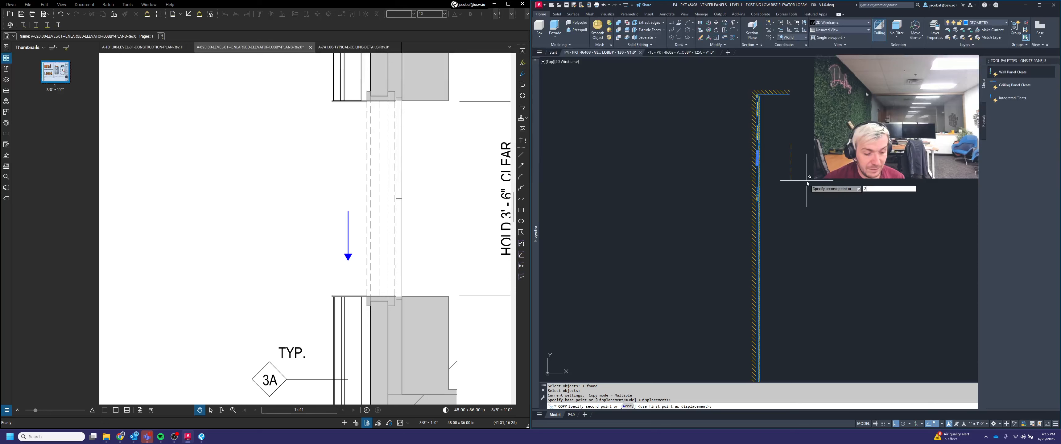
{"action": "type", "text": "24"}
{"action": "key", "text": "Return"}
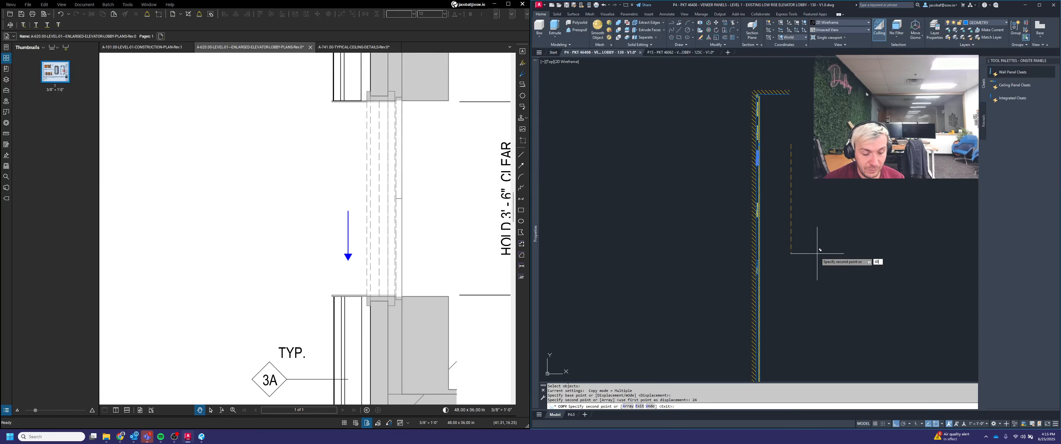
{"action": "type", "text": "48"}
{"action": "key", "text": "Return"}
Step: Copy another cleat 24 and 48 units down along its panel
{"action": "key", "text": "Return"}
{"action": "key", "text": "Return"}
{"action": "left_click", "coordinate": [735, 246]}
{"action": "left_click", "coordinate": [763, 274]}
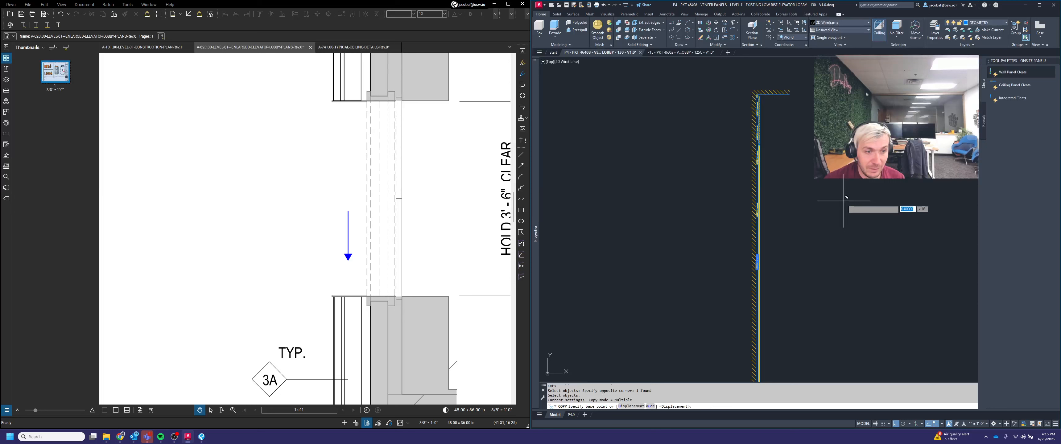
{"action": "key", "text": "Return"}
{"action": "left_click", "coordinate": [772, 284]}
{"action": "type", "text": "24"}
{"action": "key", "text": "Return"}
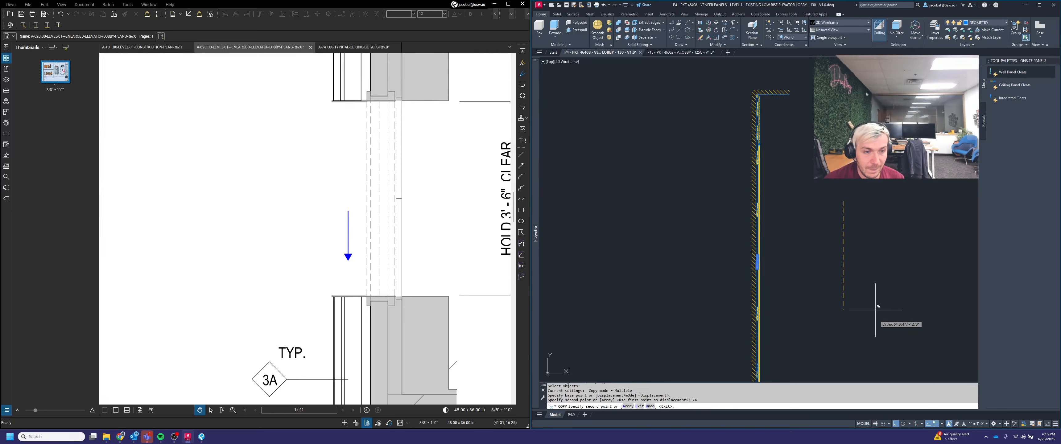
{"action": "type", "text": "4"}
{"action": "key", "text": "Return"}
{"action": "key", "text": "Return"}
{"action": "key", "text": "Return"}
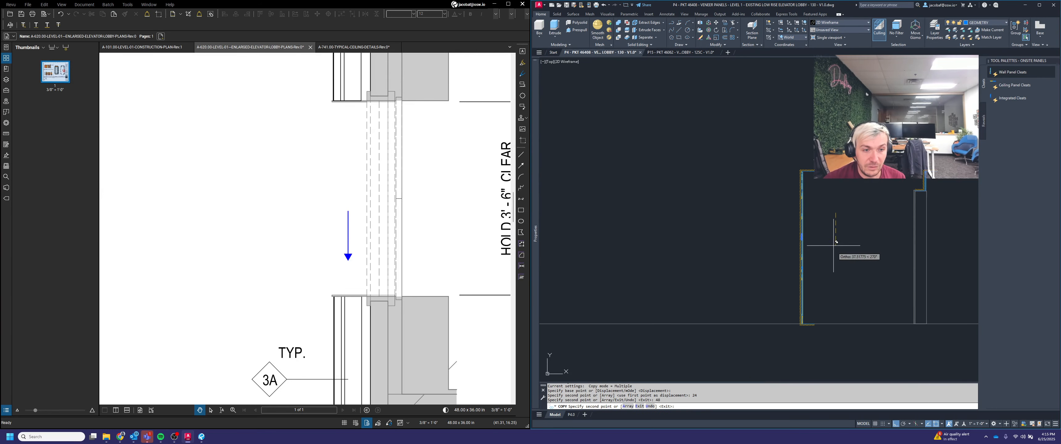
Step: Copy the cleat on the next wall panel 24 and 48 units down that panel
{"action": "scroll", "coordinate": [825, 289], "scroll_direction": "up", "scroll_amount": 4}
{"action": "left_click", "coordinate": [708, 102]}
{"action": "left_click", "coordinate": [797, 187]}
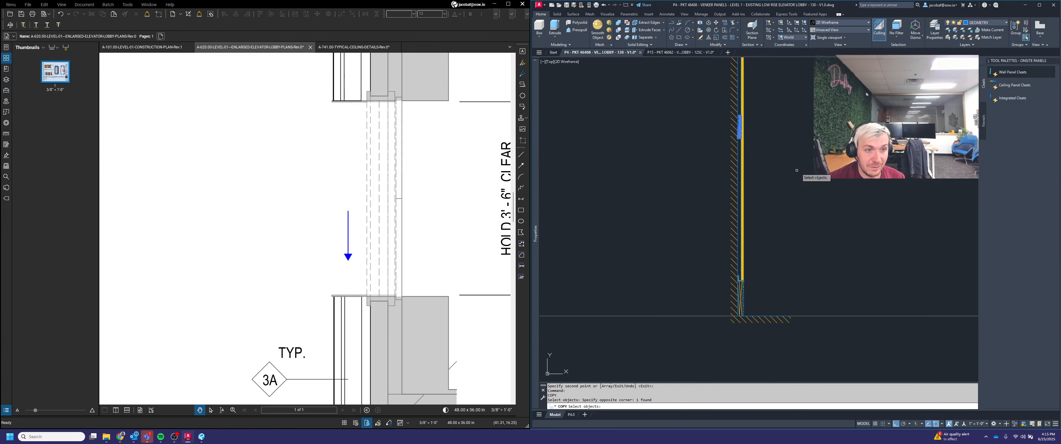
{"action": "key", "text": "Return"}
{"action": "left_click", "coordinate": [815, 129]}
{"action": "key", "text": "Return"}
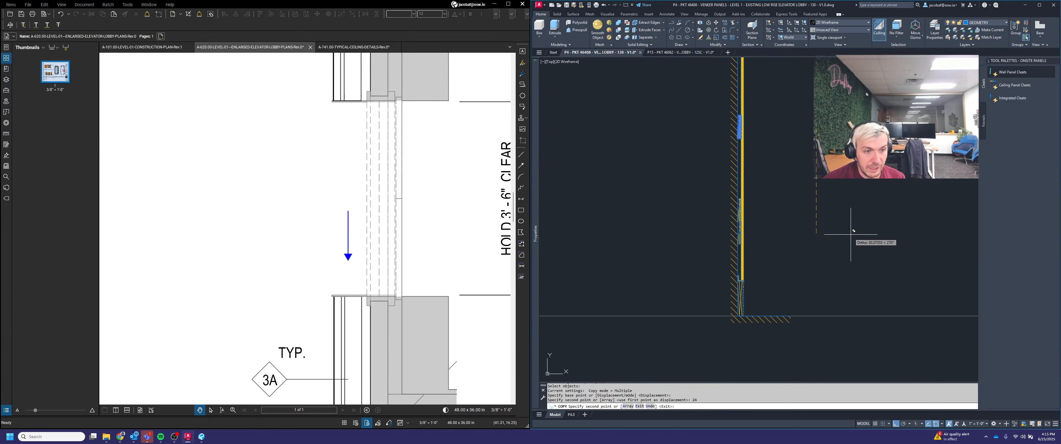
{"action": "type", "text": "48"}
{"action": "key", "text": "Return"}
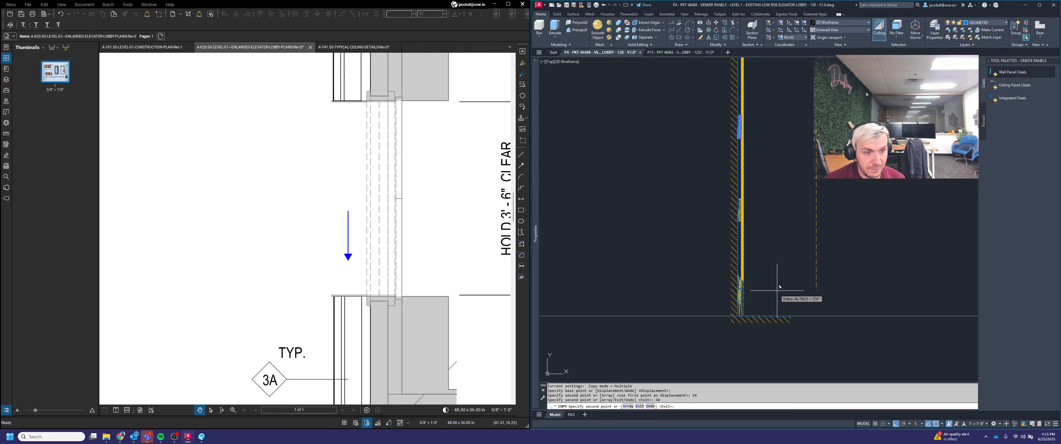
{"action": "key", "text": "Escape"}
Step: Delete the stray cleat near the bottom of the wall panel
{"action": "scroll", "coordinate": [743, 294], "scroll_direction": "up", "scroll_amount": 3}
{"action": "left_click", "coordinate": [761, 281]}
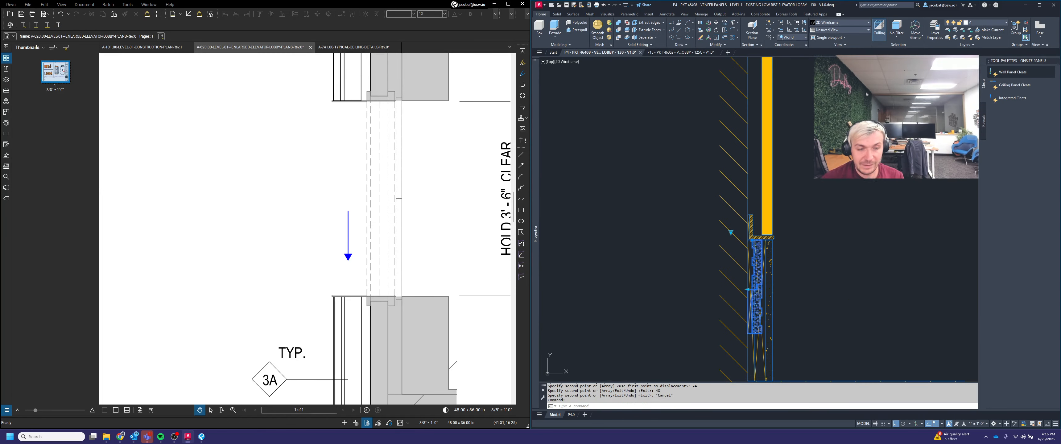
{"action": "key", "text": "Delete"}
{"action": "scroll", "coordinate": [804, 290], "scroll_direction": "down", "scroll_amount": 2}
{"action": "key", "text": "Escape"}
{"action": "middle_click_drag", "start_coordinate": [848, 258], "coordinate": [813, 325]}
{"action": "scroll", "coordinate": [785, 331], "scroll_direction": "down", "scroll_amount": 2}
{"action": "type", "text": "m"}
{"action": "key", "text": "Return"}
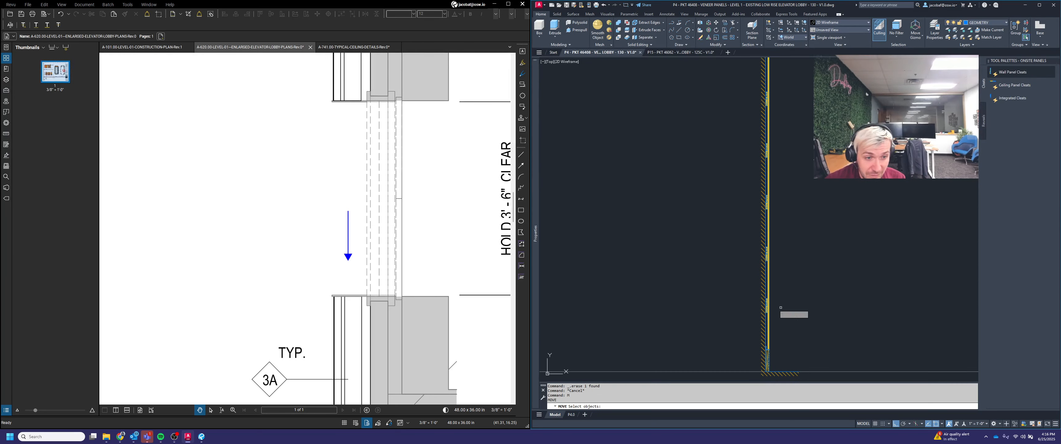
{"action": "middle_click_drag", "start_coordinate": [773, 180], "coordinate": [781, 245]}
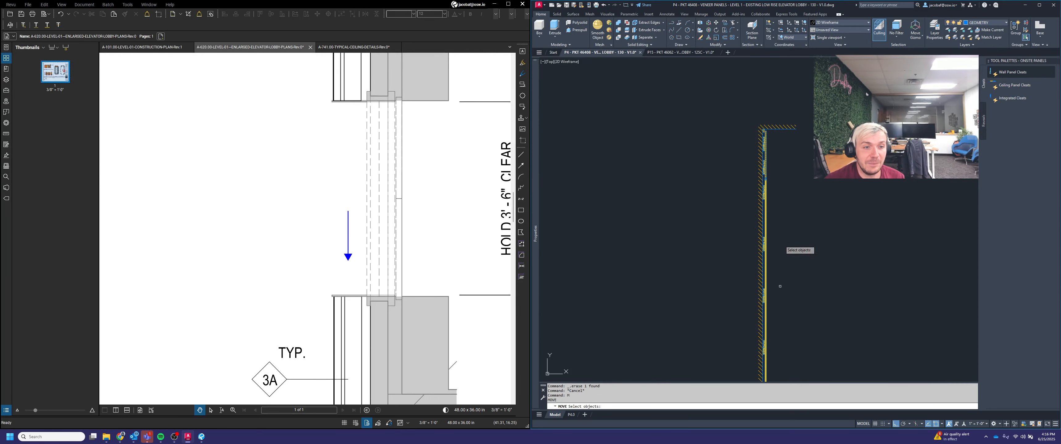
{"action": "scroll", "coordinate": [777, 170], "scroll_direction": "up", "scroll_amount": 4}
{"action": "scroll", "coordinate": [788, 165], "scroll_direction": "down", "scroll_amount": 4}
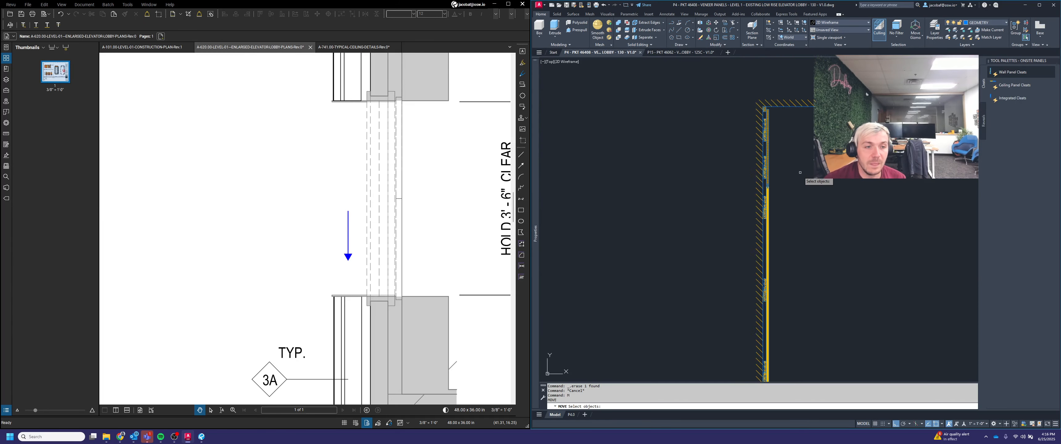
{"action": "left_click", "coordinate": [761, 160]}
{"action": "scroll", "coordinate": [778, 179], "scroll_direction": "down", "scroll_amount": 4}
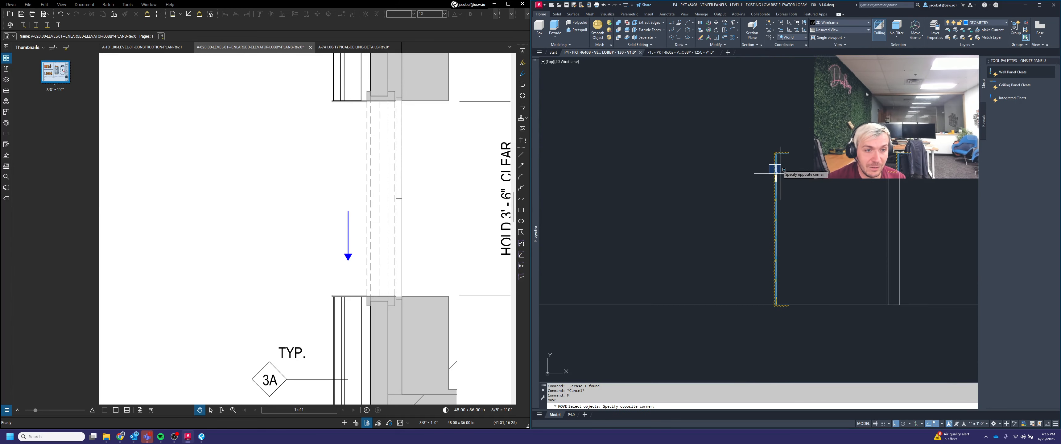
{"action": "scroll", "coordinate": [777, 165], "scroll_direction": "up", "scroll_amount": 5}
{"action": "left_click", "coordinate": [775, 164]}
{"action": "scroll", "coordinate": [750, 191], "scroll_direction": "up", "scroll_amount": 4}
{"action": "left_click", "coordinate": [746, 180]}
{"action": "scroll", "coordinate": [810, 219], "scroll_direction": "down", "scroll_amount": 5}
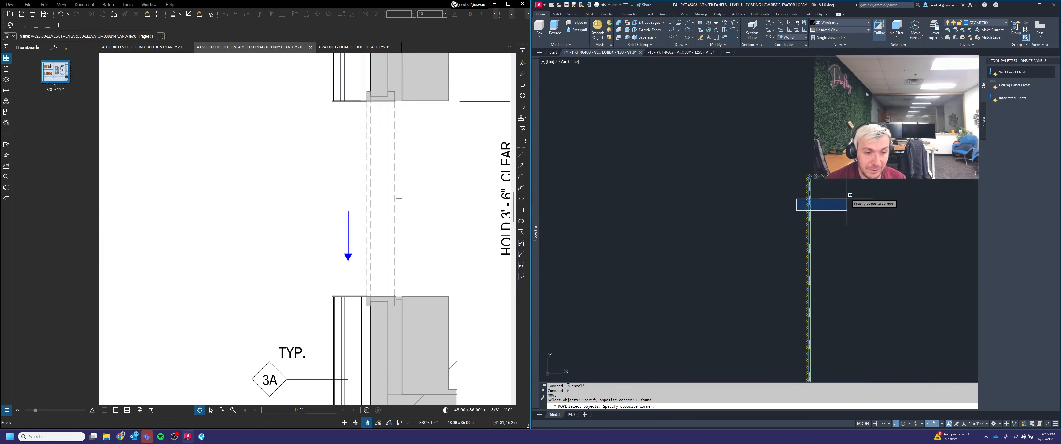
{"action": "scroll", "coordinate": [848, 207], "scroll_direction": "down", "scroll_amount": 3}
{"action": "scroll", "coordinate": [852, 272], "scroll_direction": "up", "scroll_amount": 4}
{"action": "scroll", "coordinate": [846, 269], "scroll_direction": "up", "scroll_amount": 2}
{"action": "left_click", "coordinate": [834, 270]}
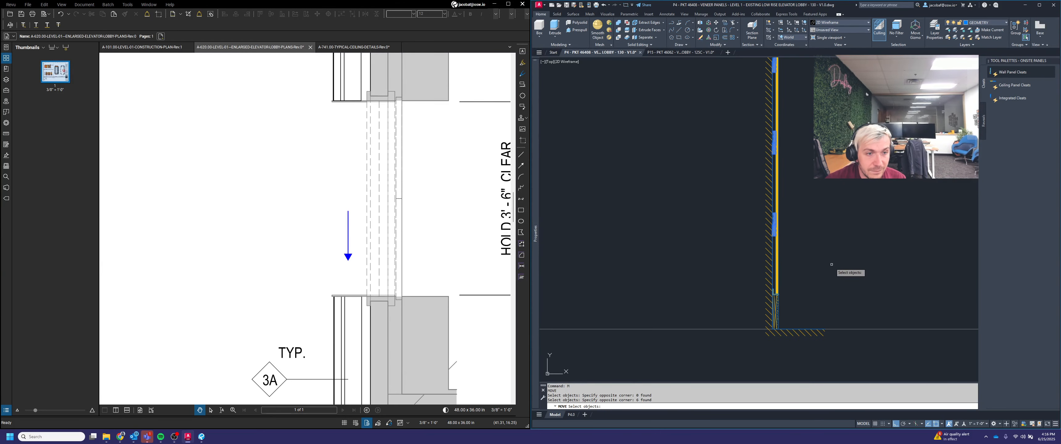
{"action": "scroll", "coordinate": [819, 179], "scroll_direction": "down", "scroll_amount": 4}
{"action": "key", "text": "Escape"}
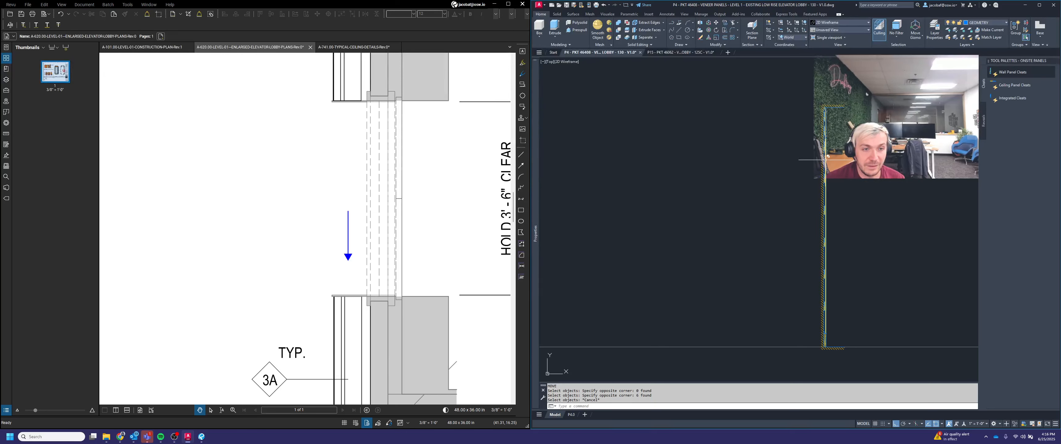
Step: Move the four cleats of one panel, snapping base and destination points to the midpoint between two points
{"action": "type", "text": "m"}
{"action": "key", "text": "Return"}
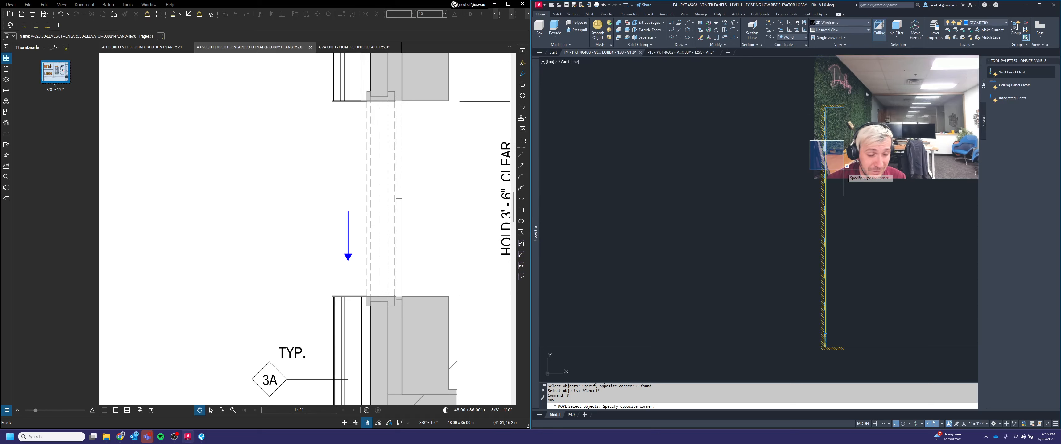
{"action": "left_click", "coordinate": [870, 324]}
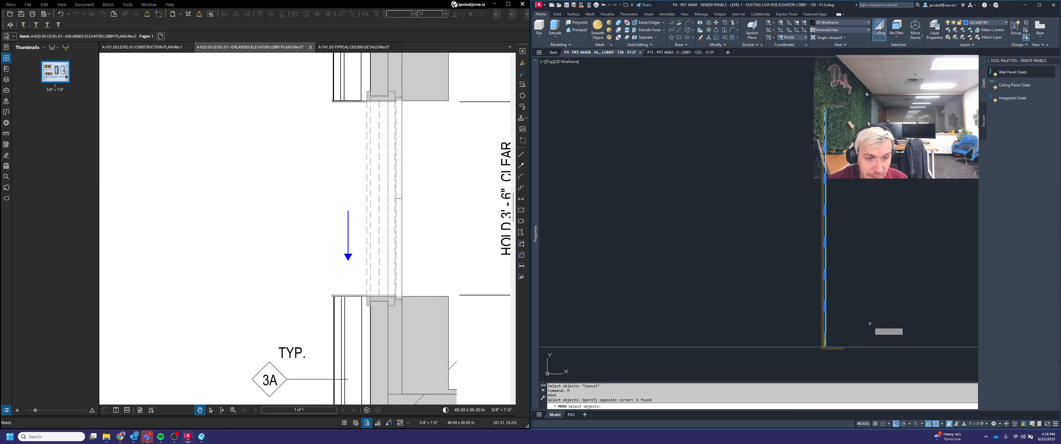
{"action": "scroll", "coordinate": [839, 158], "scroll_direction": "up", "scroll_amount": 2}
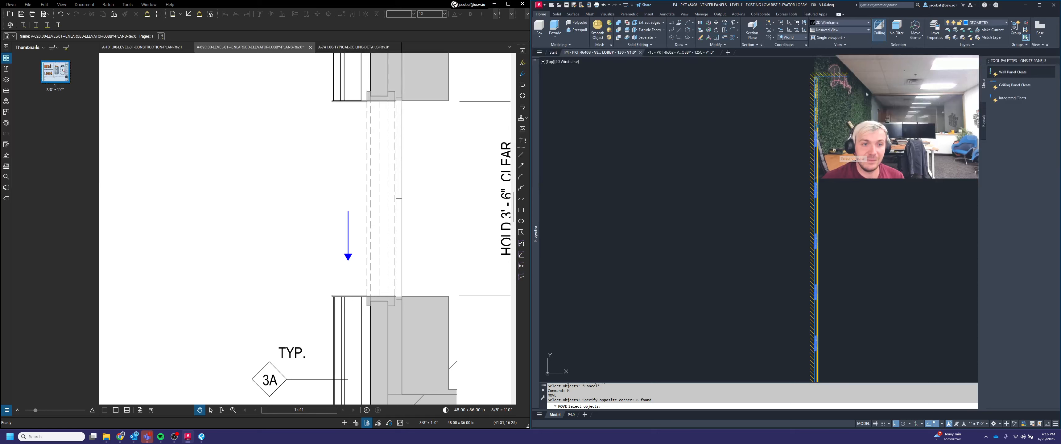
{"action": "scroll", "coordinate": [835, 151], "scroll_direction": "down", "scroll_amount": 1}
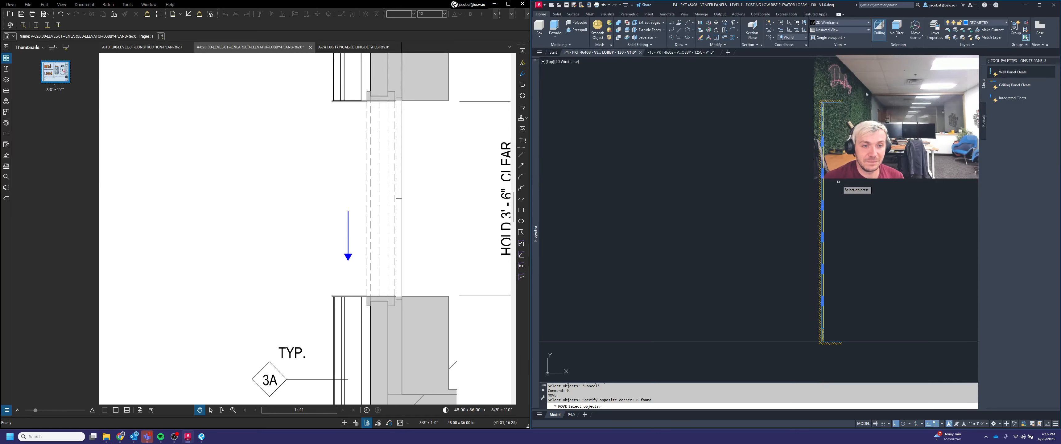
{"action": "key", "text": "Return"}
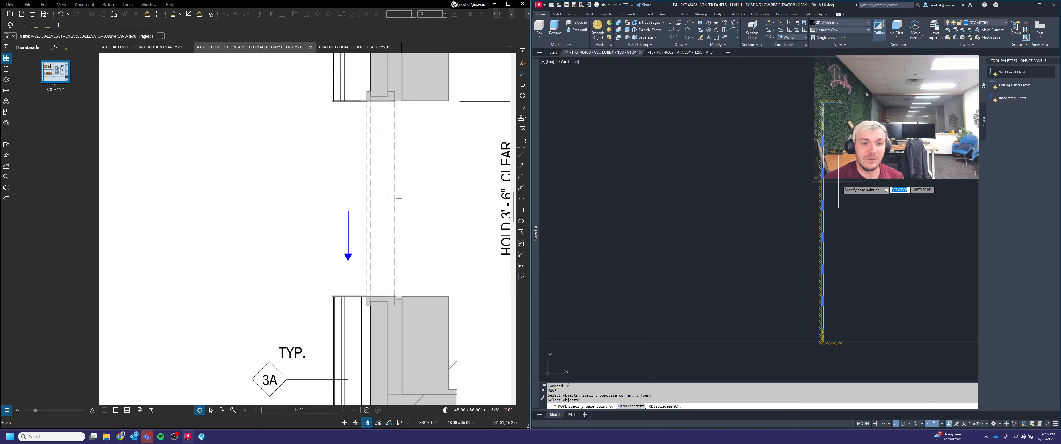
{"action": "right_click", "coordinate": [838, 183], "text": "shift"}
{"action": "left_click", "coordinate": [865, 201]}
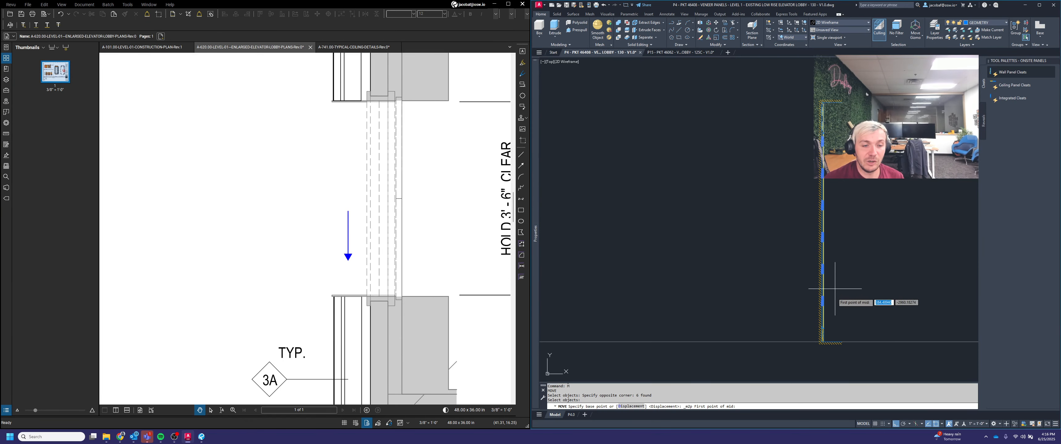
{"action": "scroll", "coordinate": [836, 296], "scroll_direction": "up", "scroll_amount": 5}
{"action": "left_click", "coordinate": [836, 247]}
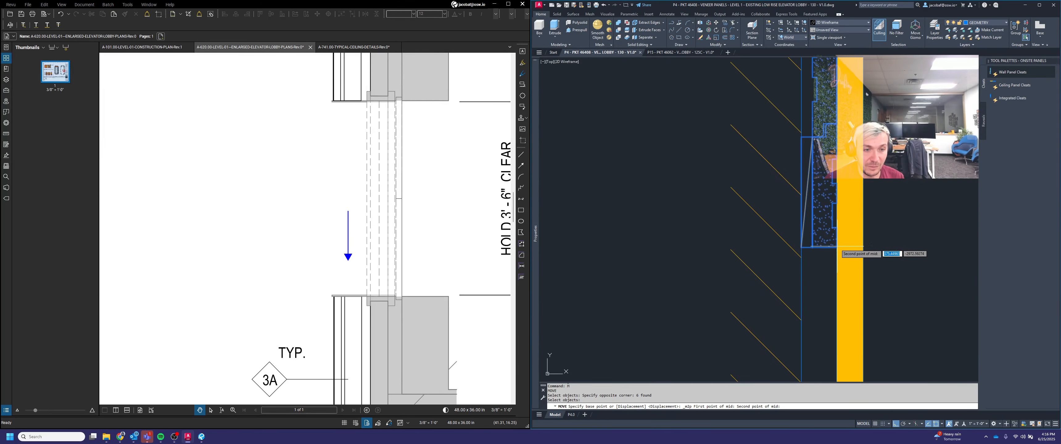
{"action": "scroll", "coordinate": [836, 252], "scroll_direction": "down", "scroll_amount": 5}
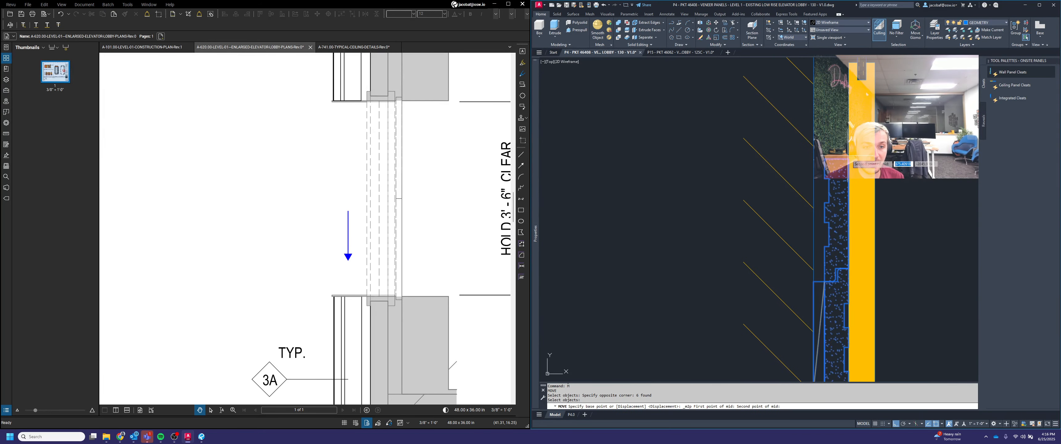
{"action": "left_click", "coordinate": [839, 154]}
{"action": "scroll", "coordinate": [885, 177], "scroll_direction": "down", "scroll_amount": 5}
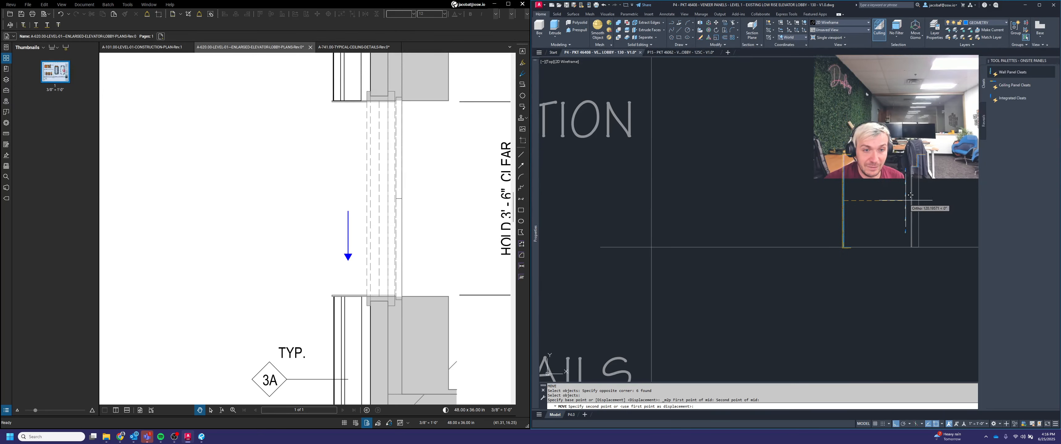
{"action": "scroll", "coordinate": [869, 190], "scroll_direction": "up", "scroll_amount": 4}
{"action": "right_click", "coordinate": [858, 180], "text": "shift"}
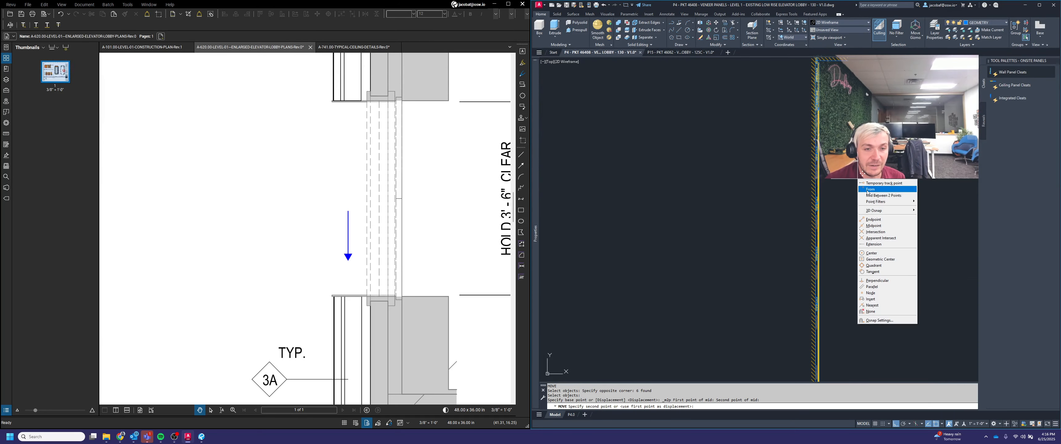
{"action": "left_click", "coordinate": [875, 196]}
{"action": "scroll", "coordinate": [868, 173], "scroll_direction": "up", "scroll_amount": 3}
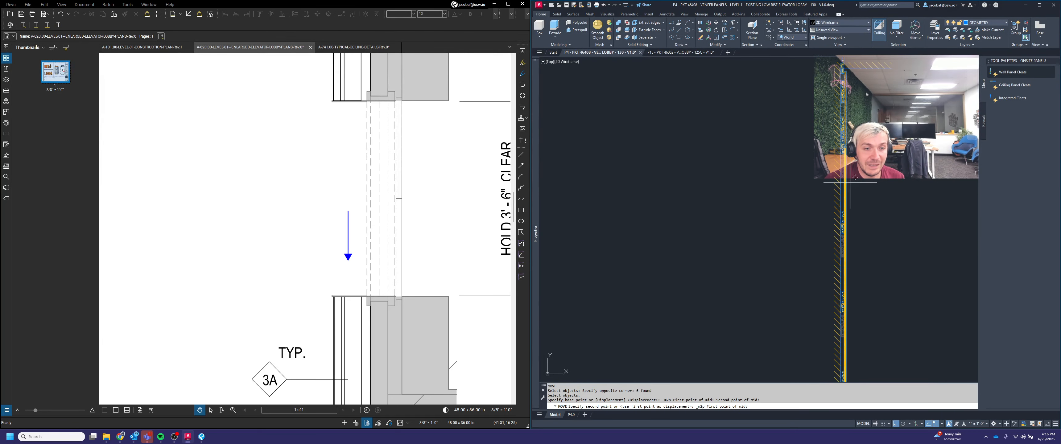
{"action": "scroll", "coordinate": [840, 136], "scroll_direction": "up", "scroll_amount": 5}
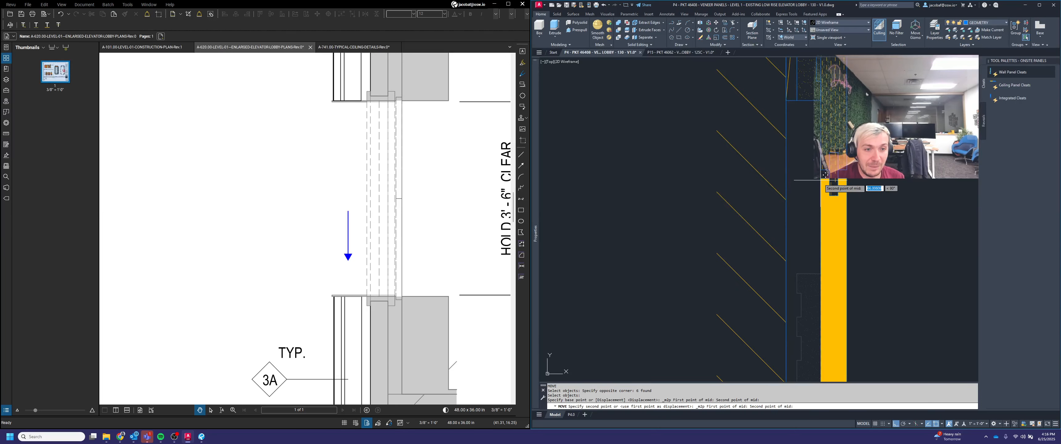
{"action": "scroll", "coordinate": [835, 179], "scroll_direction": "down", "scroll_amount": 8}
{"action": "scroll", "coordinate": [839, 339], "scroll_direction": "up", "scroll_amount": 4}
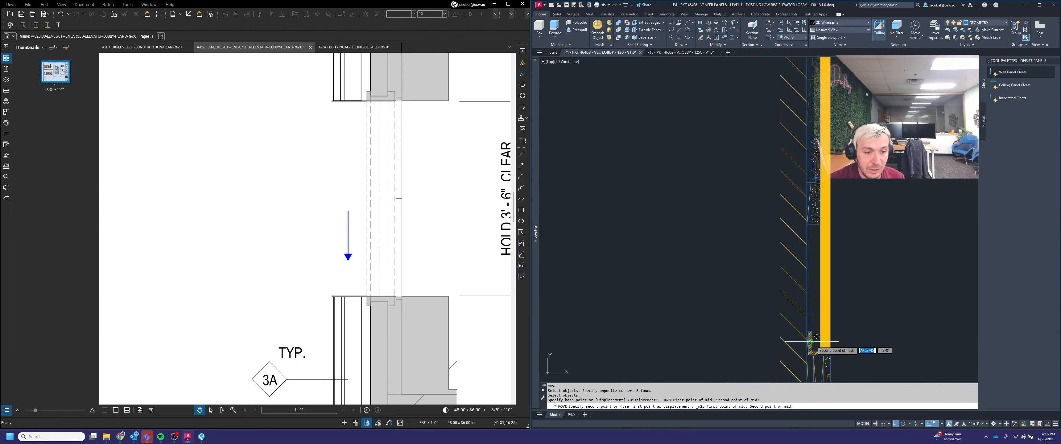
{"action": "scroll", "coordinate": [822, 347], "scroll_direction": "up", "scroll_amount": 5}
{"action": "left_click", "coordinate": [813, 346]}
{"action": "scroll", "coordinate": [813, 320], "scroll_direction": "down", "scroll_amount": 9}
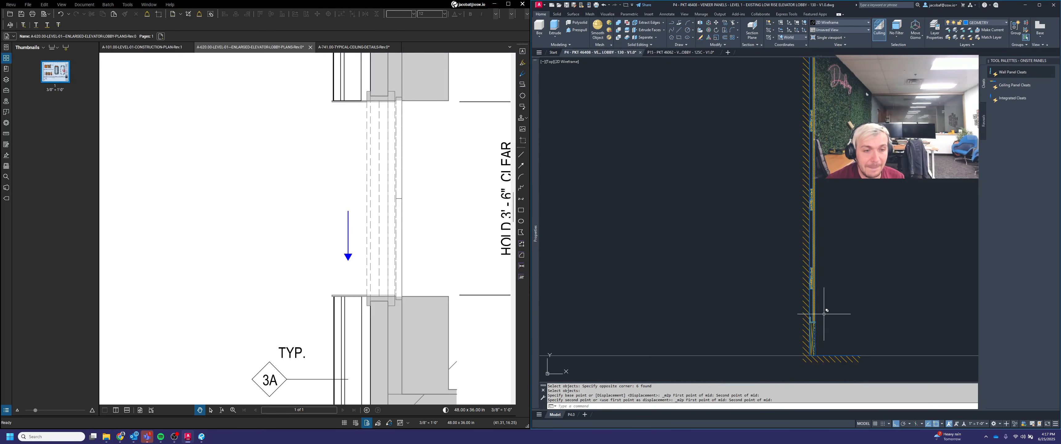
{"action": "scroll", "coordinate": [800, 282], "scroll_direction": "down", "scroll_amount": 2}
{"action": "key", "text": "Escape"}
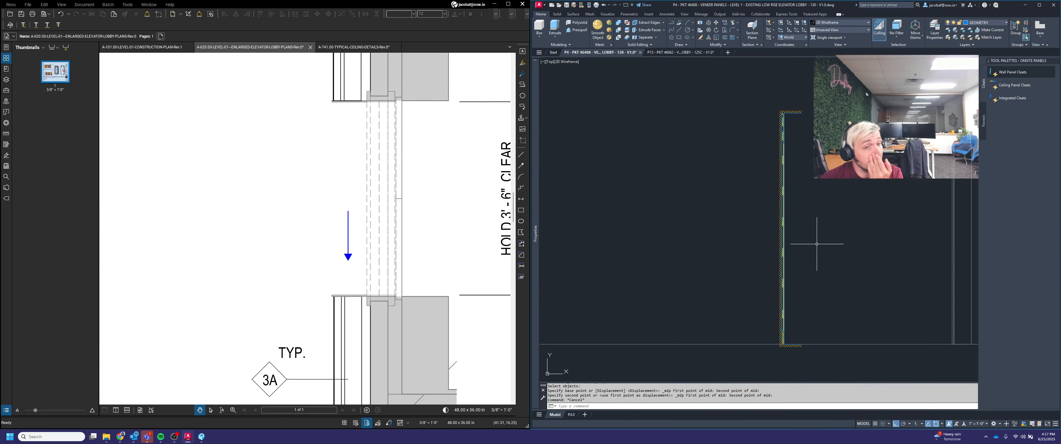
Step: Copy two cleats to the top of the adjacent wall panel near the ceiling
{"action": "middle_click_drag", "start_coordinate": [842, 205], "coordinate": [812, 217]}
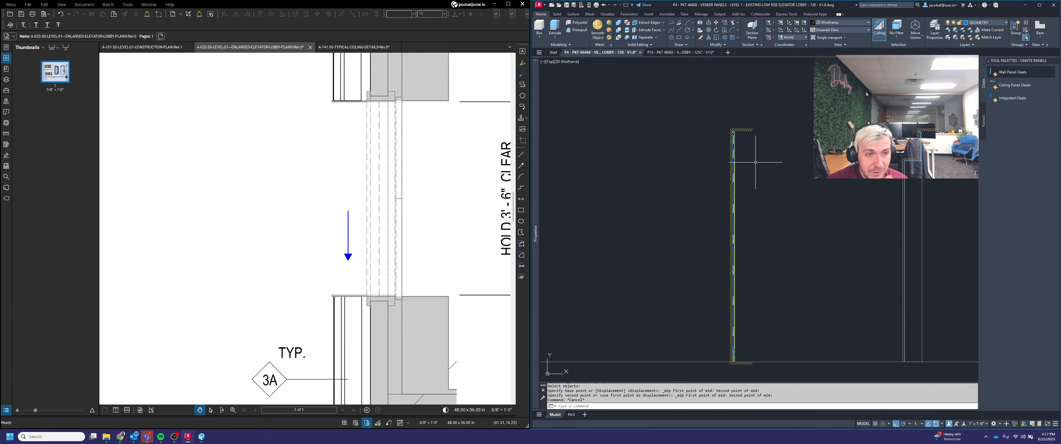
{"action": "middle_click_drag", "start_coordinate": [781, 161], "coordinate": [745, 178]}
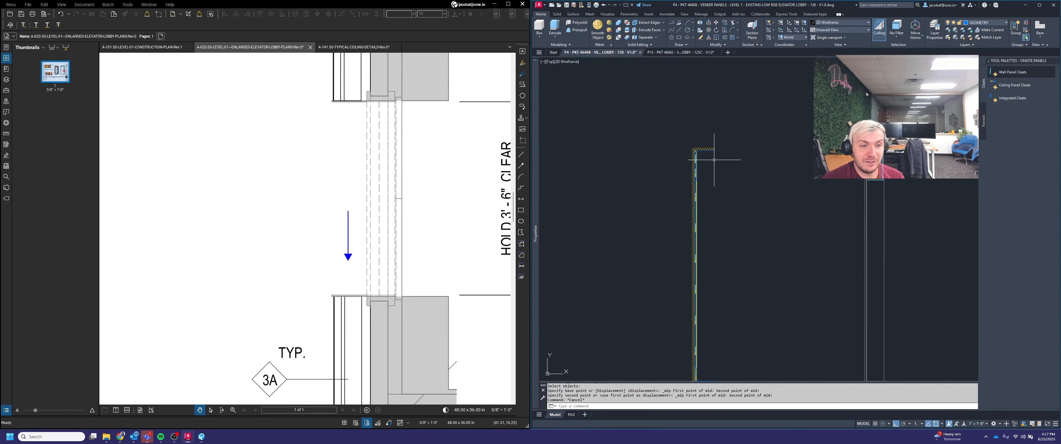
{"action": "scroll", "coordinate": [702, 160], "scroll_direction": "up", "scroll_amount": 7}
{"action": "key", "text": "Escape"}
{"action": "scroll", "coordinate": [681, 172], "scroll_direction": "down", "scroll_amount": 2}
{"action": "middle_click_drag", "start_coordinate": [772, 196], "coordinate": [682, 210]}
{"action": "middle_click_drag", "start_coordinate": [957, 194], "coordinate": [815, 201]}
{"action": "middle_click_drag", "start_coordinate": [584, 192], "coordinate": [780, 188]}
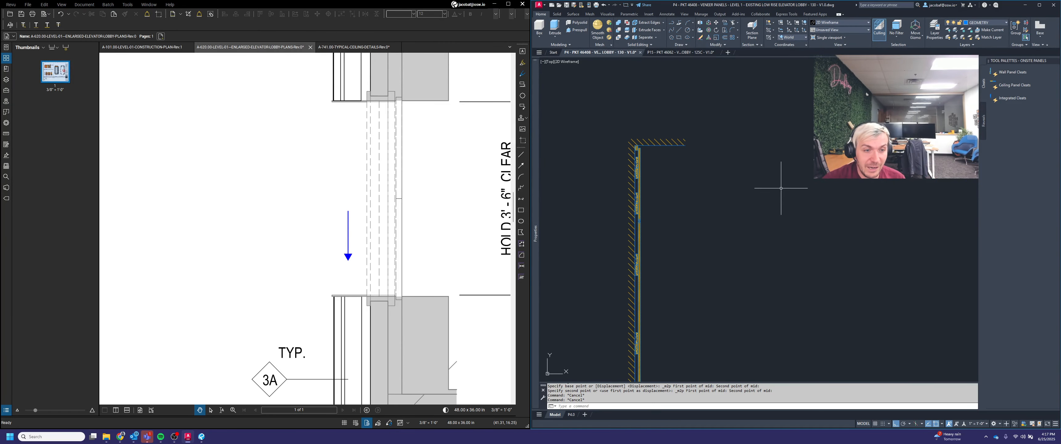
{"action": "key", "text": "Escape"}
{"action": "type", "text": "copy"}
{"action": "key", "text": "Return"}
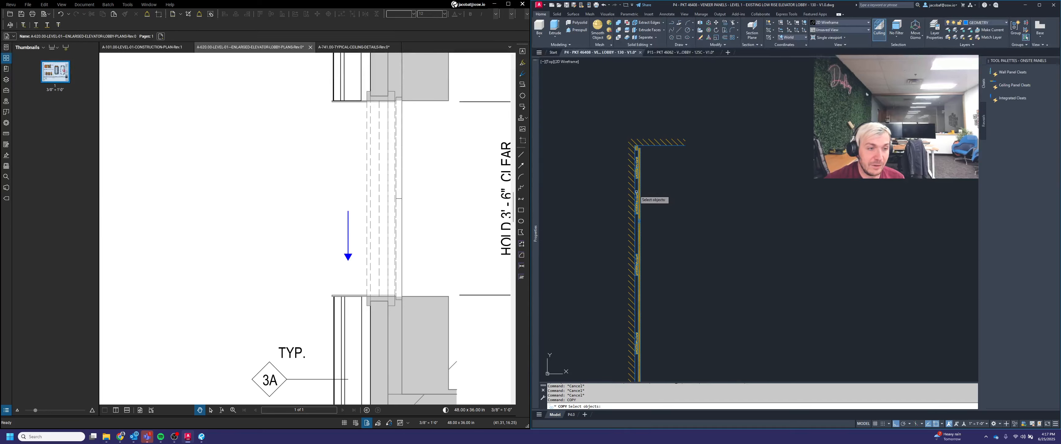
{"action": "scroll", "coordinate": [634, 191], "scroll_direction": "up", "scroll_amount": 8}
{"action": "left_click", "coordinate": [659, 199]}
{"action": "left_click", "coordinate": [657, 229]}
{"action": "left_click", "coordinate": [661, 137]}
{"action": "left_click", "coordinate": [659, 104]}
{"action": "scroll", "coordinate": [673, 227], "scroll_direction": "down", "scroll_amount": 6}
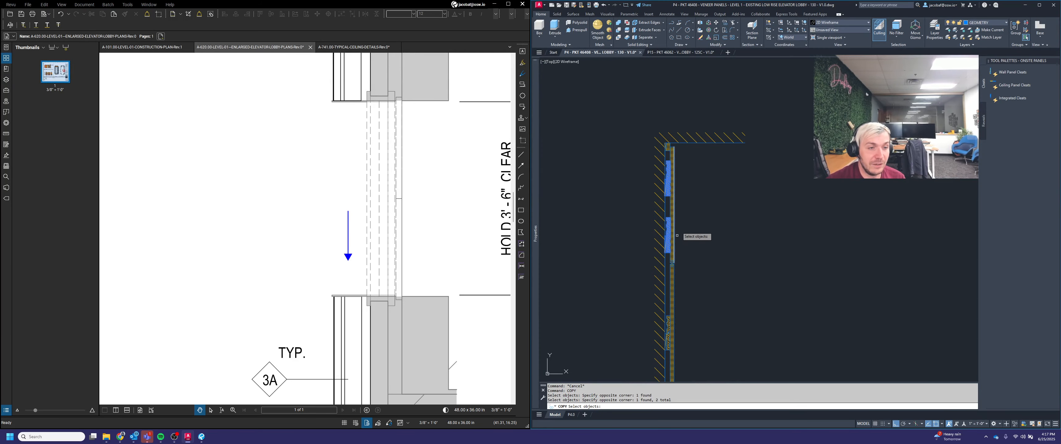
{"action": "key", "text": "Return"}
{"action": "scroll", "coordinate": [676, 143], "scroll_direction": "up", "scroll_amount": 8}
{"action": "left_click", "coordinate": [653, 176]}
{"action": "scroll", "coordinate": [653, 184], "scroll_direction": "down", "scroll_amount": 12}
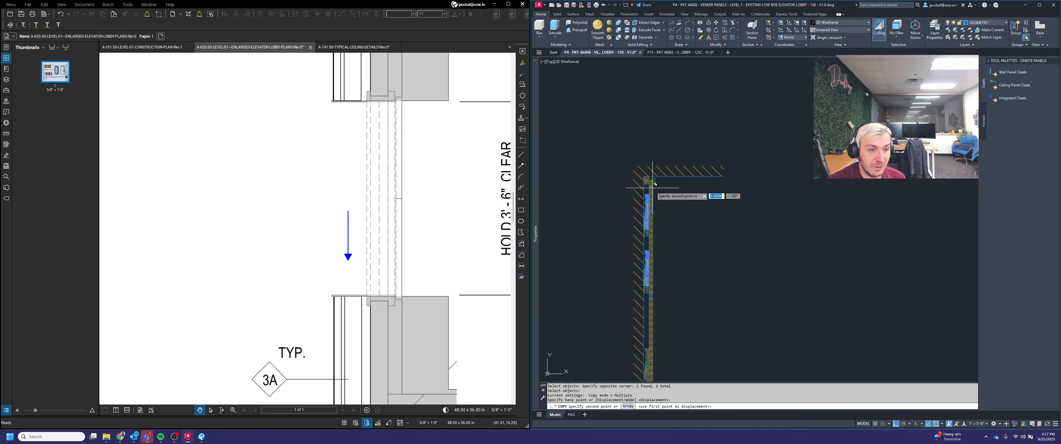
{"action": "middle_click_drag", "start_coordinate": [956, 195], "coordinate": [827, 185]}
{"action": "scroll", "coordinate": [829, 183], "scroll_direction": "up", "scroll_amount": 8}
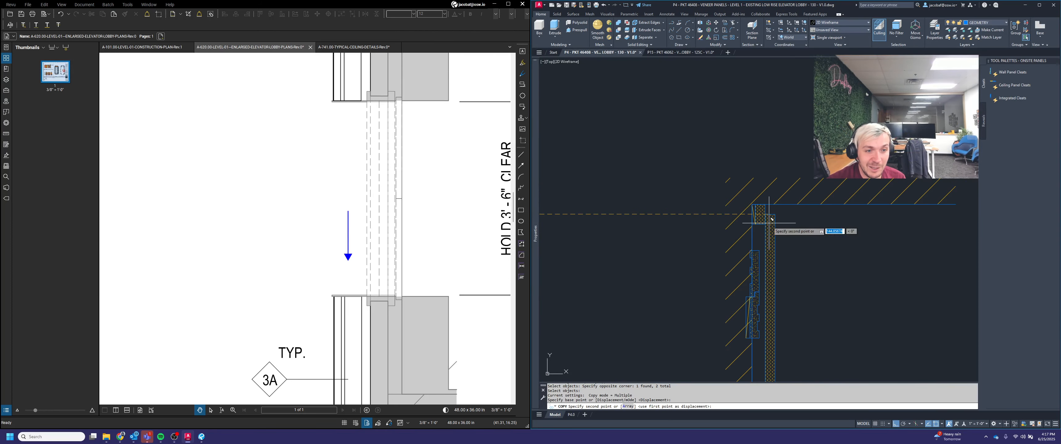
{"action": "left_click", "coordinate": [753, 205]}
{"action": "key", "text": "Return"}
{"action": "scroll", "coordinate": [839, 204], "scroll_direction": "down", "scroll_amount": 3}
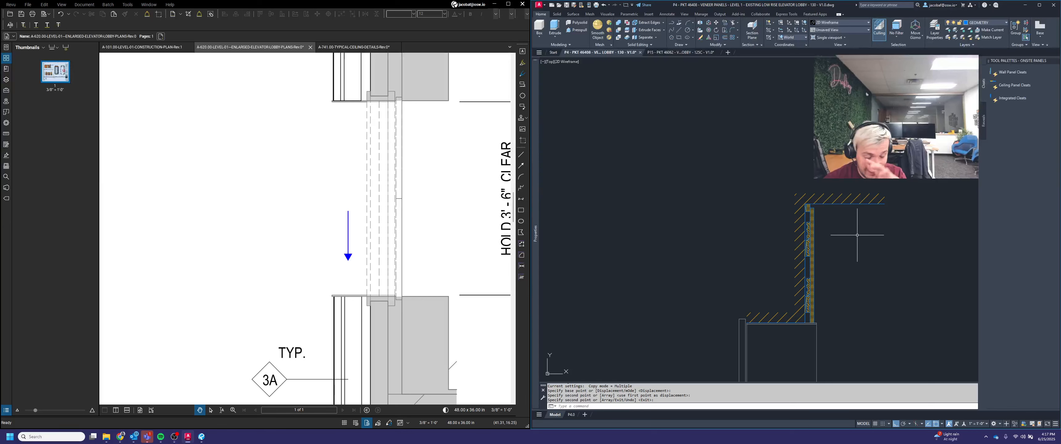
{"action": "middle_click_drag", "start_coordinate": [844, 242], "coordinate": [821, 197]}
{"action": "scroll", "coordinate": [812, 127], "scroll_direction": "down", "scroll_amount": 2}
{"action": "key", "text": "Escape"}
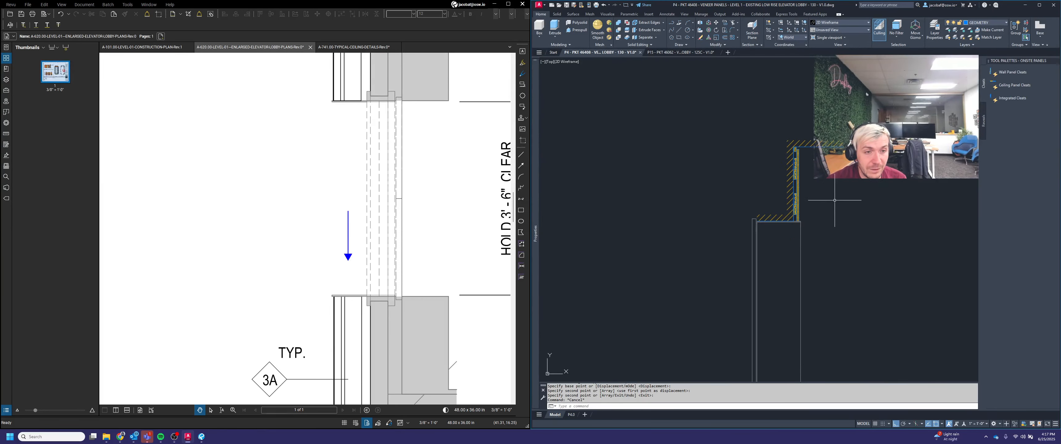
Step: Copy the cleats at the ceiling corner to the matching ceiling corner of the adjacent wall panel
{"action": "scroll", "coordinate": [887, 161], "scroll_direction": "down", "scroll_amount": 2}
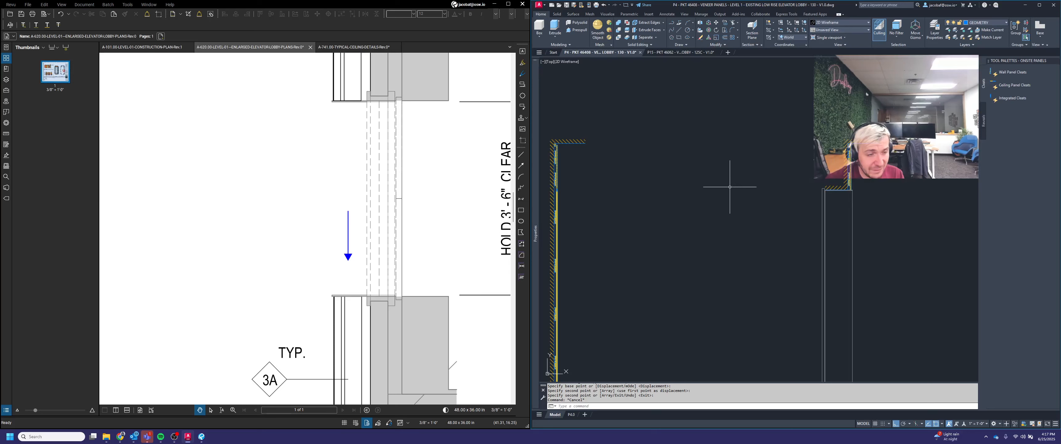
{"action": "scroll", "coordinate": [729, 187], "scroll_direction": "down", "scroll_amount": 3}
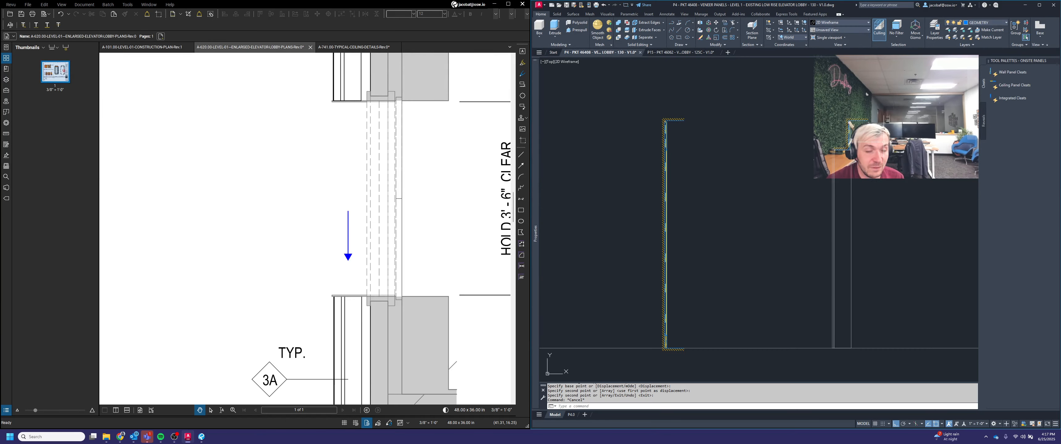
{"action": "scroll", "coordinate": [894, 185], "scroll_direction": "down", "scroll_amount": 5}
{"action": "middle_click_drag", "start_coordinate": [861, 159], "coordinate": [758, 249]}
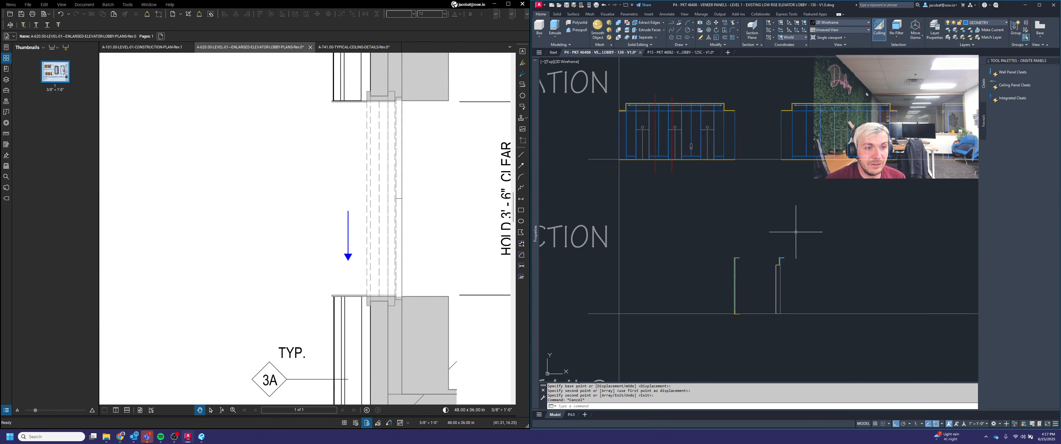
{"action": "middle_click_drag", "start_coordinate": [787, 222], "coordinate": [855, 257]}
{"action": "scroll", "coordinate": [739, 158], "scroll_direction": "up", "scroll_amount": 10}
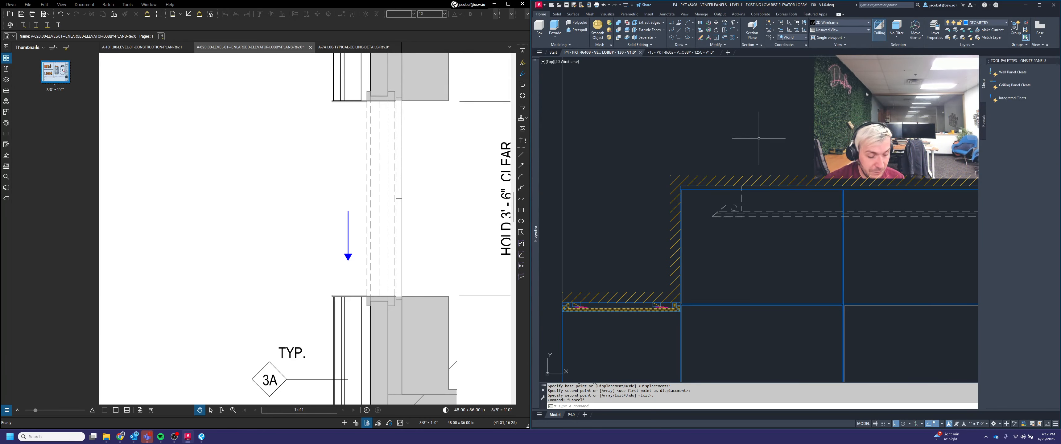
{"action": "key", "text": "Return"}
{"action": "left_click", "coordinate": [762, 239]}
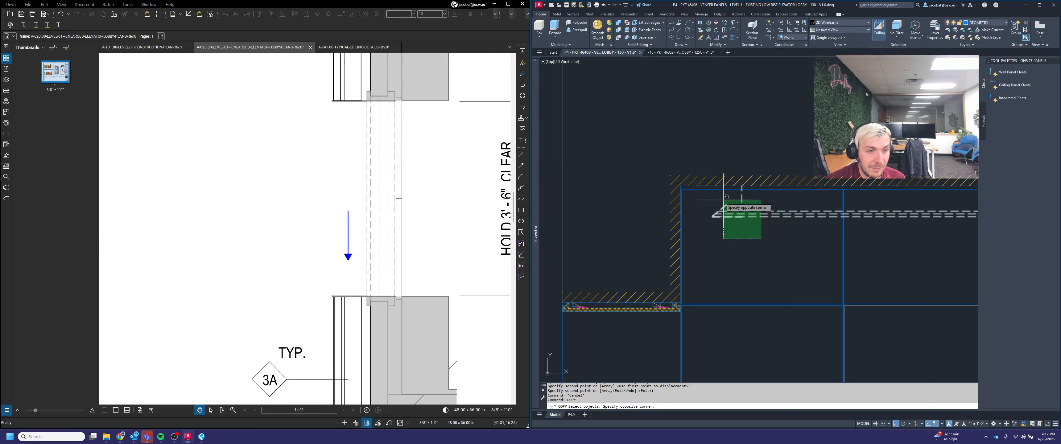
{"action": "left_click", "coordinate": [684, 170]}
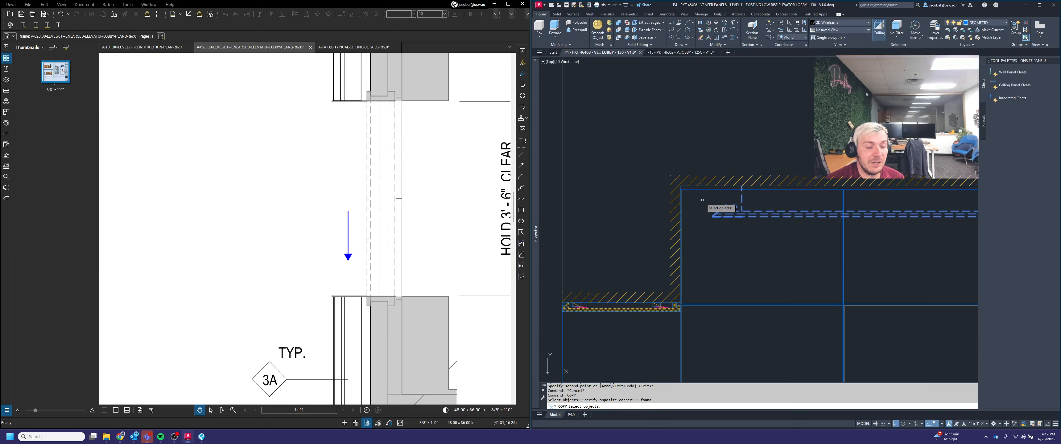
{"action": "key", "text": "Return"}
{"action": "scroll", "coordinate": [702, 199], "scroll_direction": "up", "scroll_amount": 2}
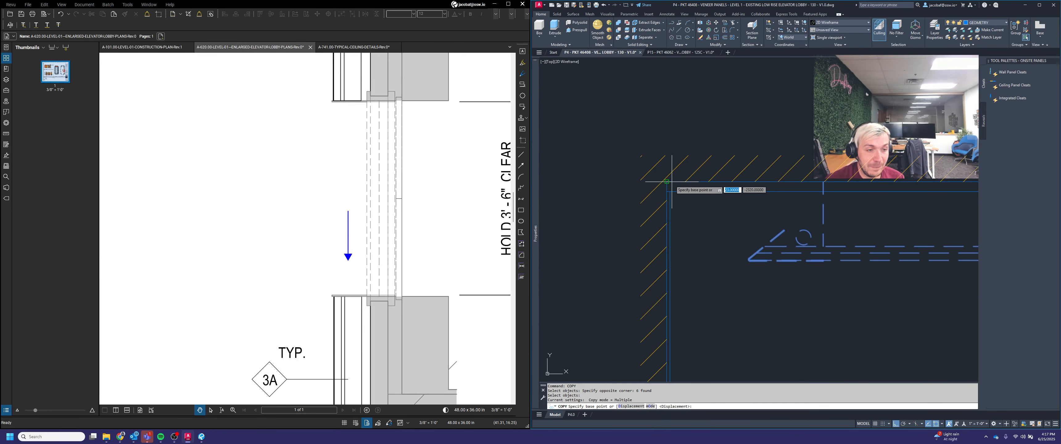
{"action": "left_click", "coordinate": [672, 181]}
{"action": "scroll", "coordinate": [675, 173], "scroll_direction": "down", "scroll_amount": 5}
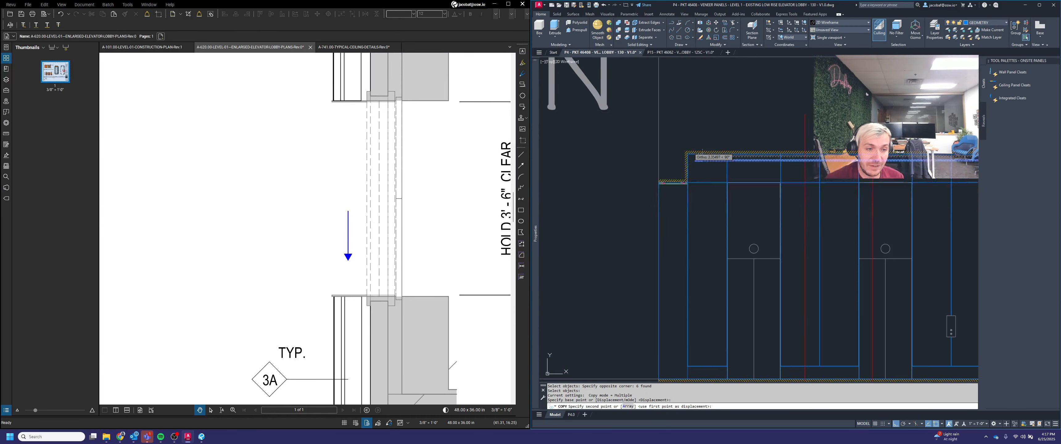
{"action": "scroll", "coordinate": [773, 248], "scroll_direction": "up", "scroll_amount": 5}
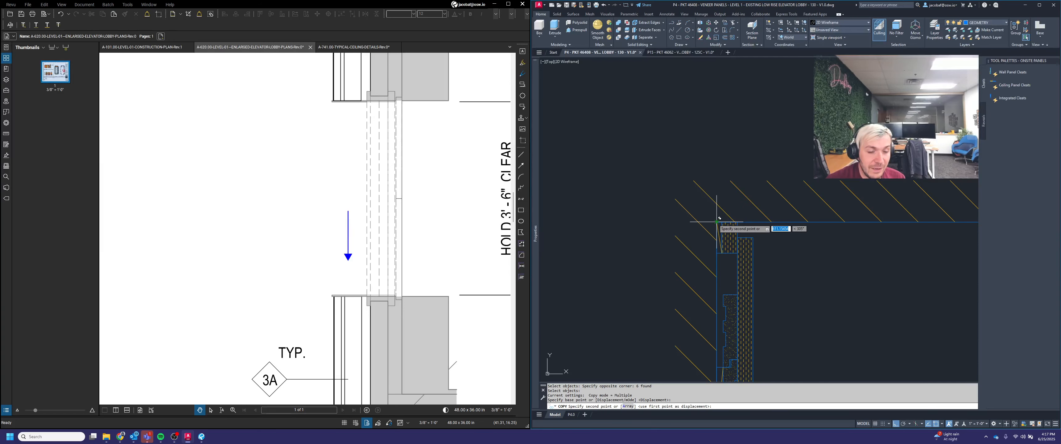
{"action": "key", "text": "F8"}
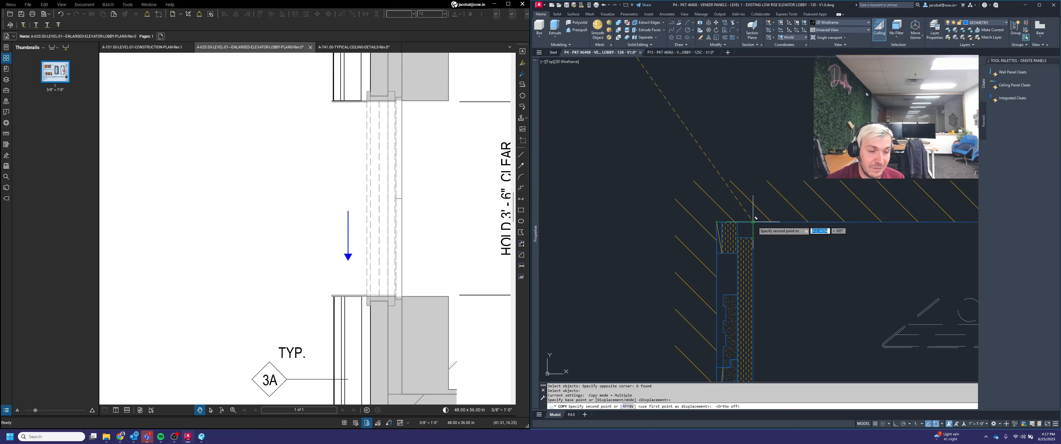
{"action": "left_click", "coordinate": [753, 222]}
{"action": "scroll", "coordinate": [758, 219], "scroll_direction": "down", "scroll_amount": 3}
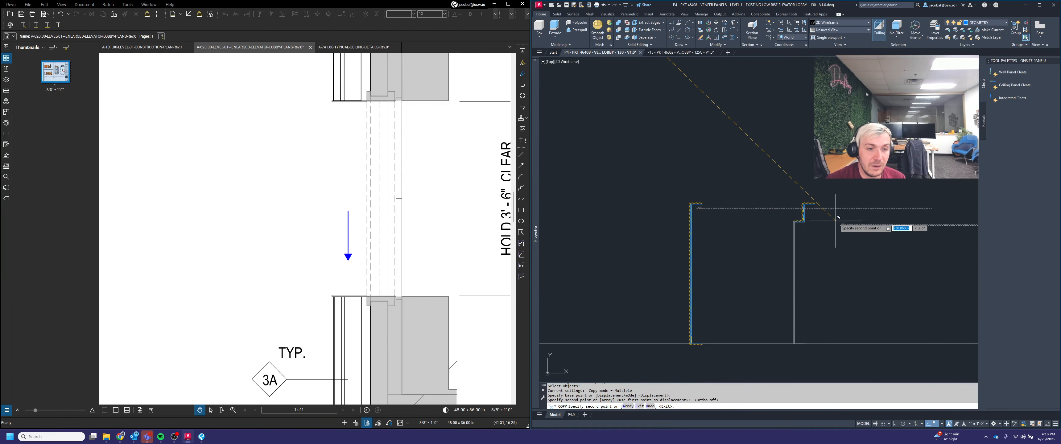
{"action": "key", "text": "Escape"}
{"action": "scroll", "coordinate": [690, 188], "scroll_direction": "up", "scroll_amount": 3}
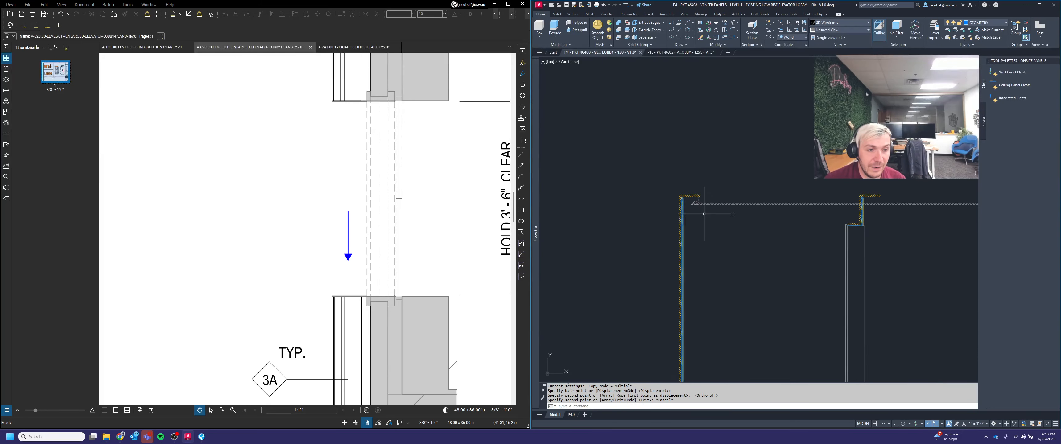
{"action": "scroll", "coordinate": [682, 195], "scroll_direction": "up", "scroll_amount": 1}
{"action": "key", "text": "Escape"}
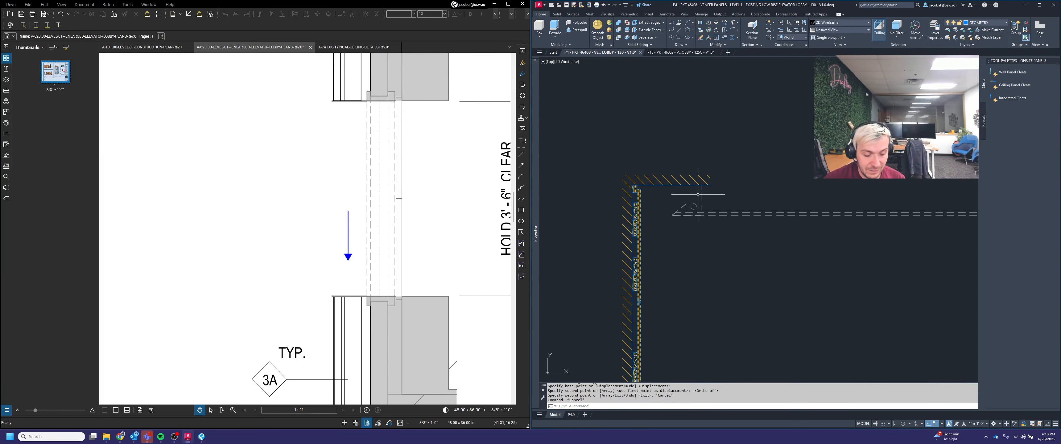
{"action": "type", "text": "l"}
{"action": "key", "text": "Return"}
{"action": "left_click", "coordinate": [710, 186]}
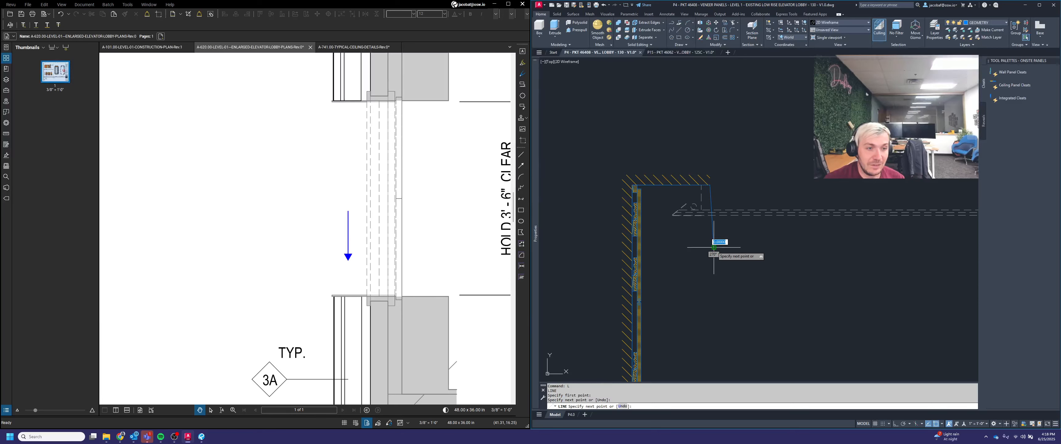
{"action": "key", "text": "Escape"}
Step: Erase the vertical line below the ceiling corner
{"action": "scroll", "coordinate": [722, 197], "scroll_direction": "up", "scroll_amount": 2}
{"action": "left_click", "coordinate": [730, 254]}
{"action": "left_click", "coordinate": [679, 257]}
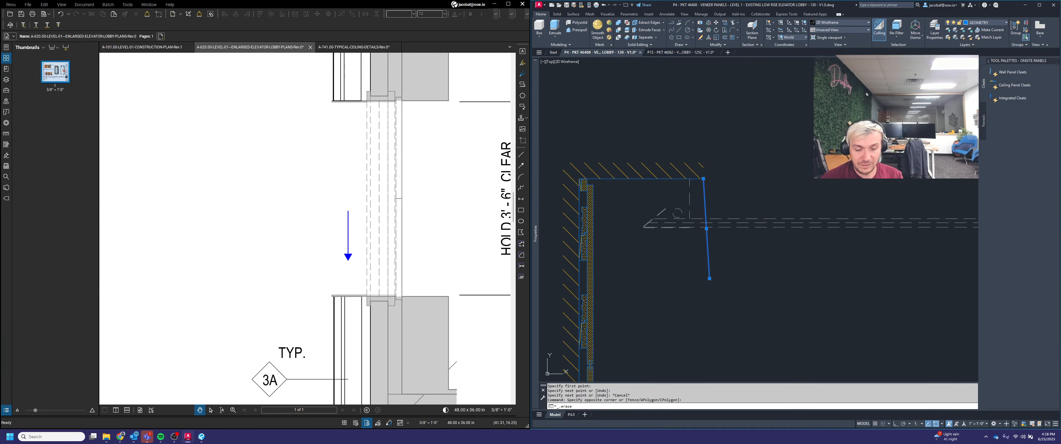
{"action": "key", "text": "Delete"}
Step: Stretch the end of the ceiling line 20 units further out
{"action": "left_click_drag", "start_coordinate": [705, 184], "coordinate": [704, 174]}
{"action": "left_click", "coordinate": [703, 178]}
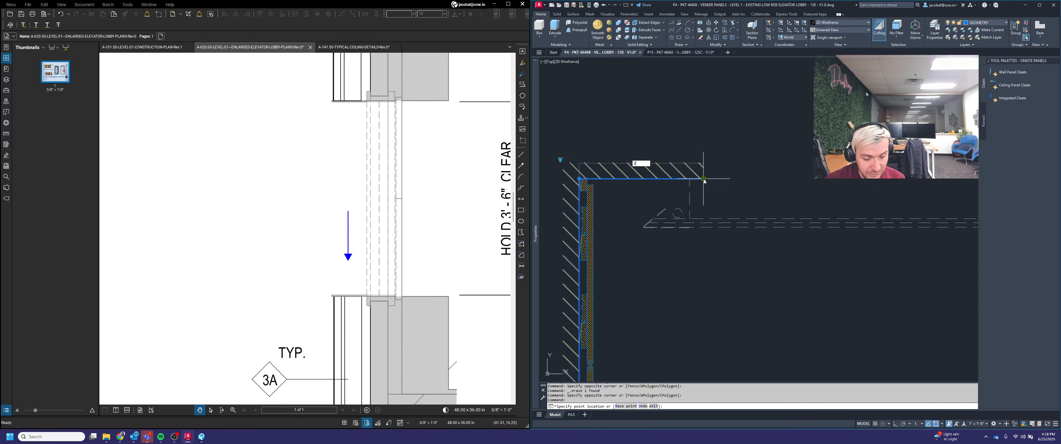
{"action": "type", "text": "20"}
{"action": "key", "text": "Return"}
{"action": "key", "text": "Escape"}
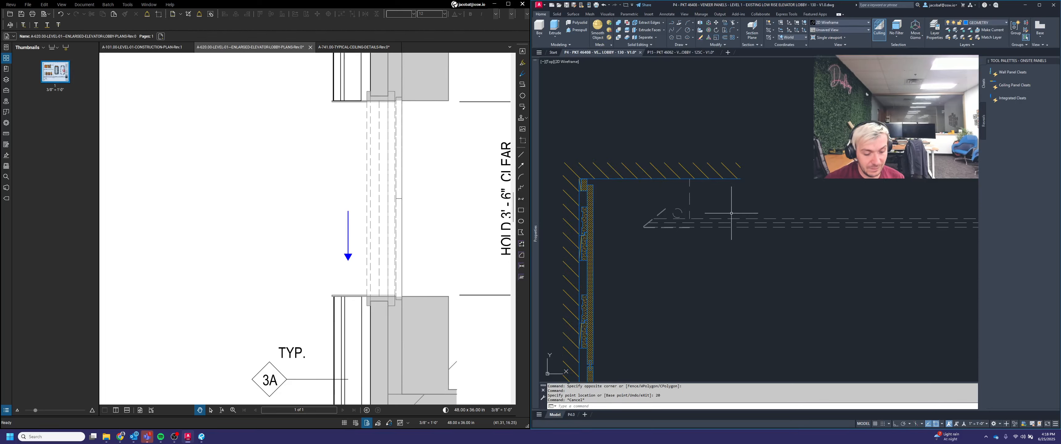
Step: Draw a vertical line down from the end of the extended ceiling line
{"action": "type", "text": "L"}
{"action": "key", "text": "Return"}
{"action": "left_click", "coordinate": [741, 178]}
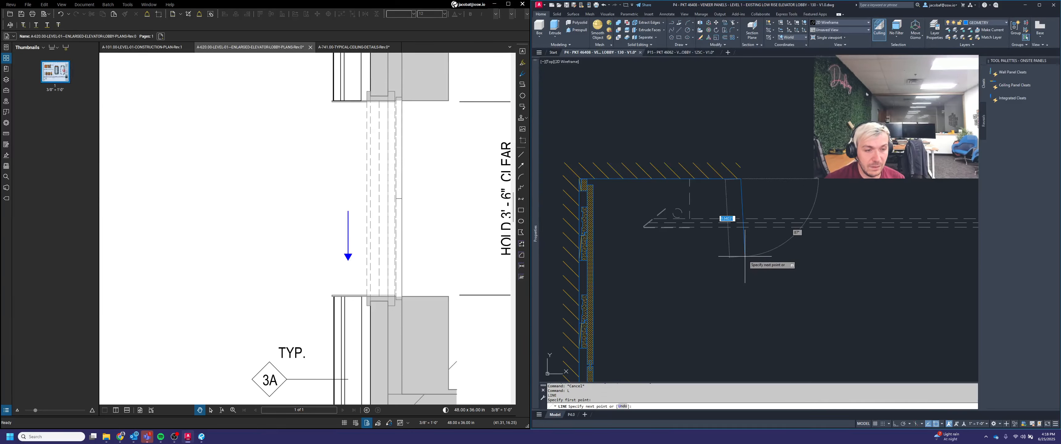
{"action": "key", "text": "F8"}
{"action": "left_click", "coordinate": [747, 266]}
{"action": "key", "text": "Escape"}
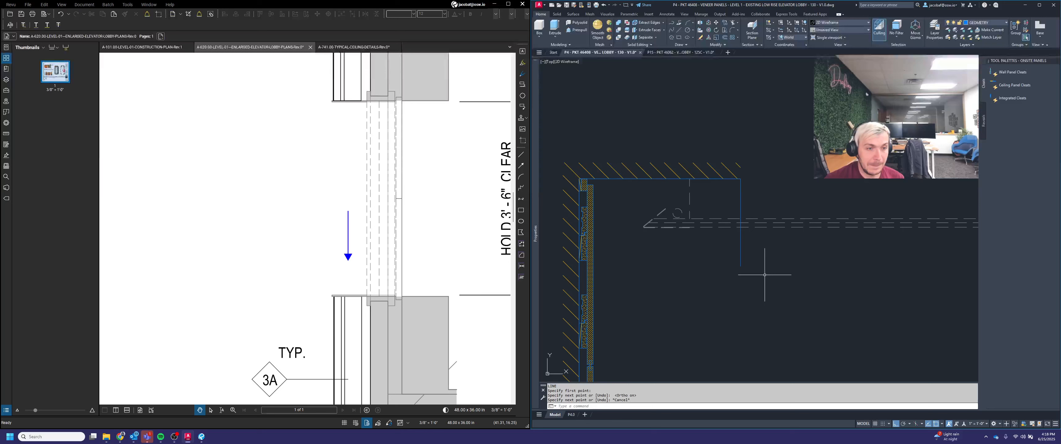
Step: Trim near the new vertical line and erase that line
{"action": "type", "text": "TR"}
{"action": "key", "text": "Return"}
{"action": "left_click", "coordinate": [799, 249]}
{"action": "left_click", "coordinate": [803, 212]}
{"action": "key", "text": "Return"}
{"action": "left_click", "coordinate": [783, 264]}
{"action": "left_click", "coordinate": [723, 251]}
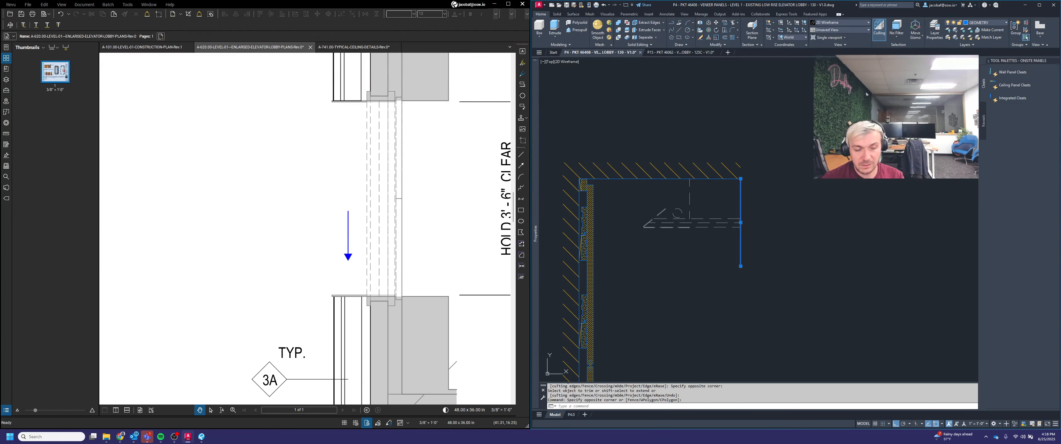
{"action": "key", "text": "Delete"}
{"action": "key", "text": "Escape"}
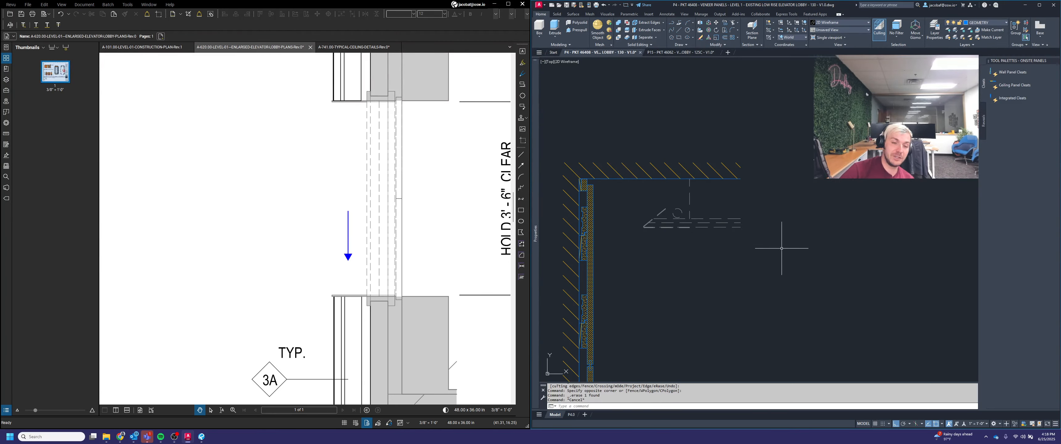
{"action": "scroll", "coordinate": [778, 252], "scroll_direction": "down", "scroll_amount": 2}
{"action": "middle_click_drag", "start_coordinate": [822, 260], "coordinate": [762, 242]}
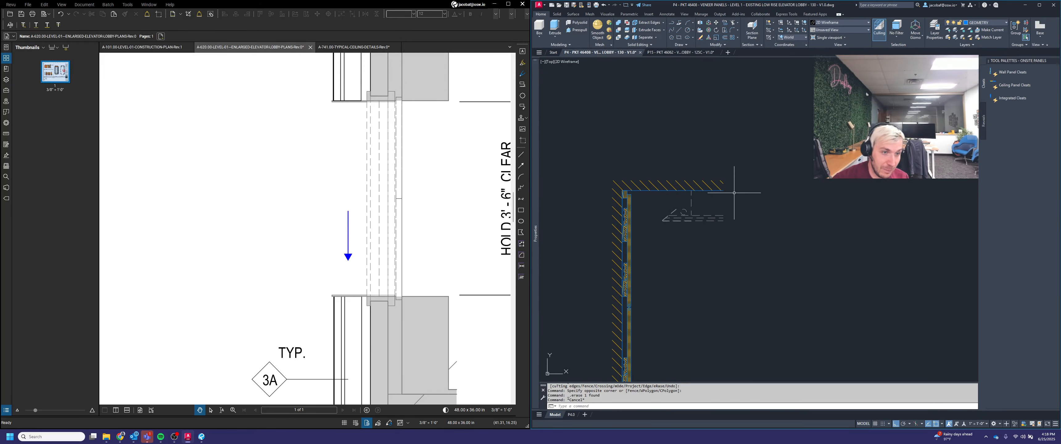
{"action": "key", "text": "Escape"}
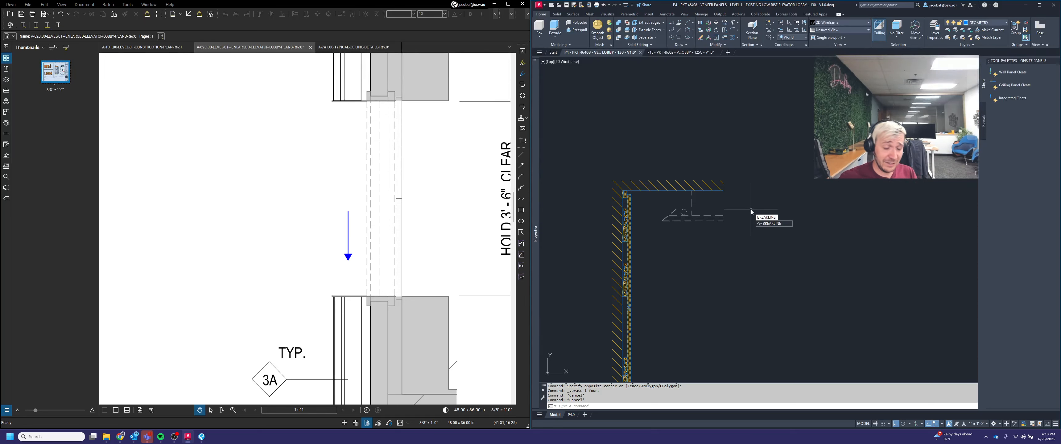
Step: Draw a vertical breakline at the end of the ceiling line with symbol size and extension of 0.125
{"action": "key", "text": "Return"}
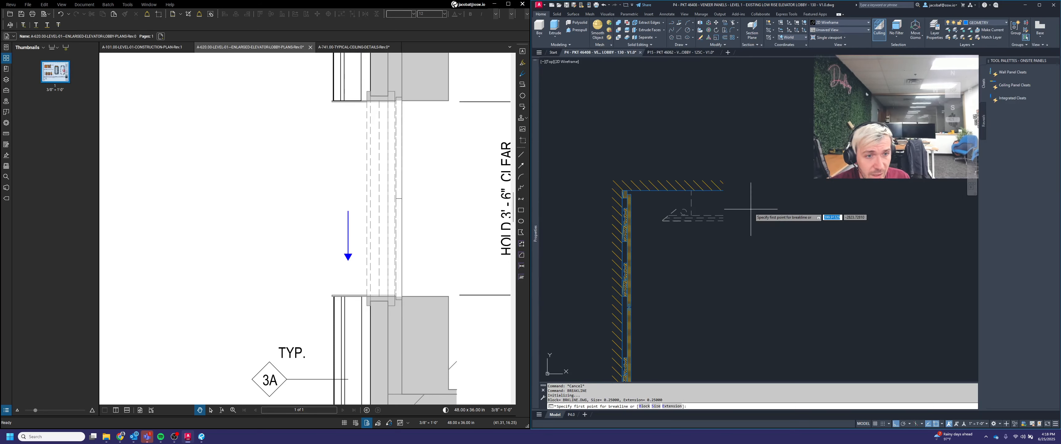
{"action": "left_click", "coordinate": [656, 407]}
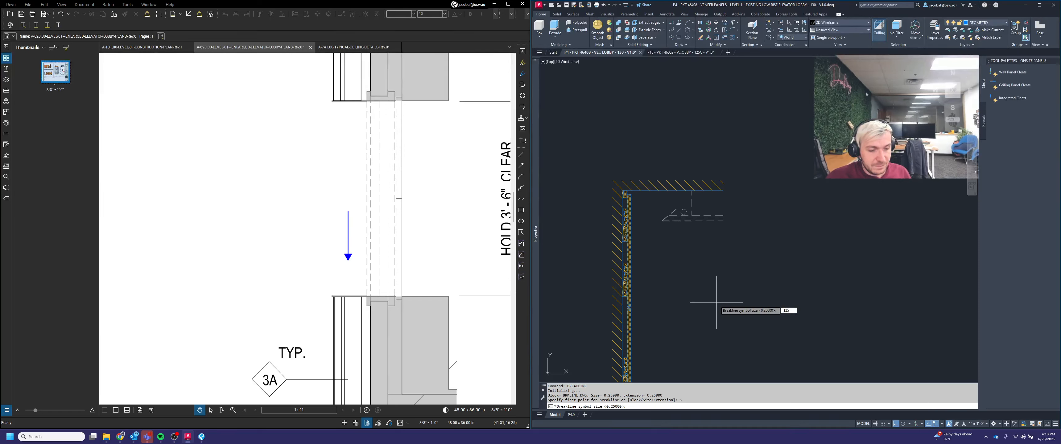
{"action": "key", "text": "Return"}
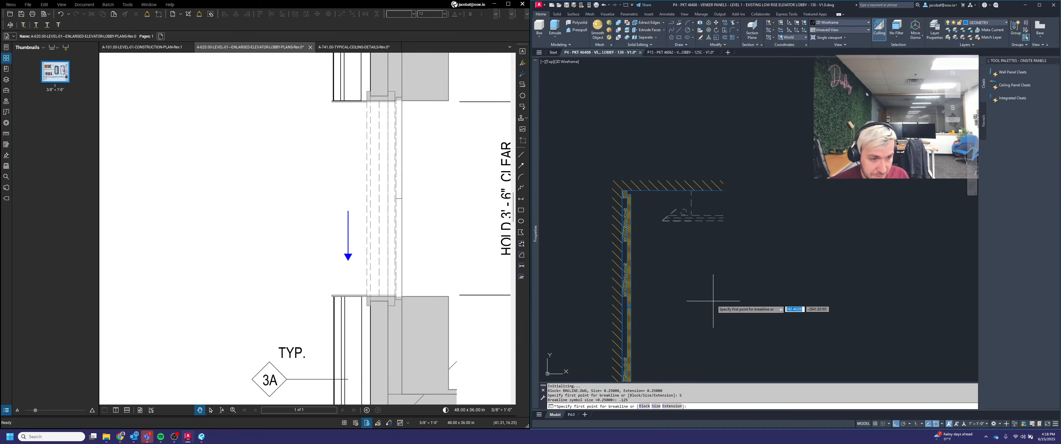
{"action": "left_click", "coordinate": [678, 406]}
{"action": "type", "text": ".125"}
{"action": "key", "text": "Return"}
{"action": "scroll", "coordinate": [741, 208], "scroll_direction": "up", "scroll_amount": 4}
{"action": "left_click", "coordinate": [694, 240]}
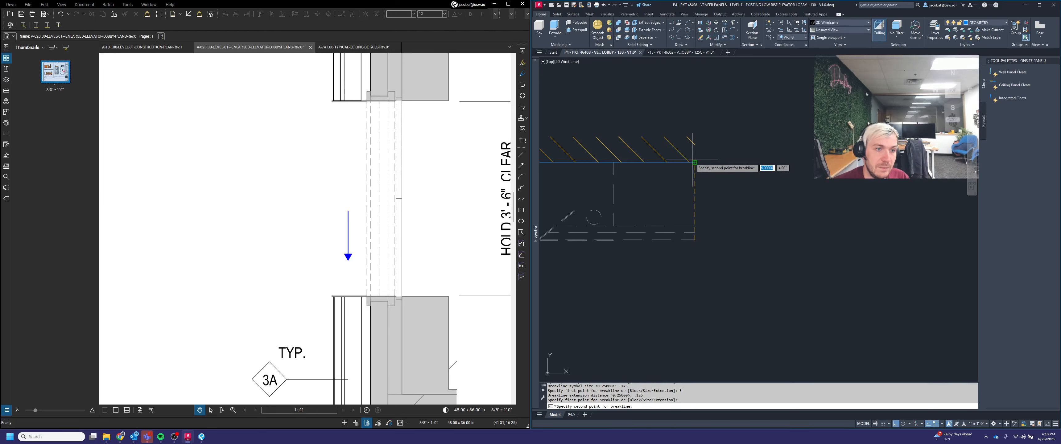
{"action": "left_click", "coordinate": [694, 162]}
{"action": "key", "text": "Return"}
{"action": "scroll", "coordinate": [748, 183], "scroll_direction": "down", "scroll_amount": 4}
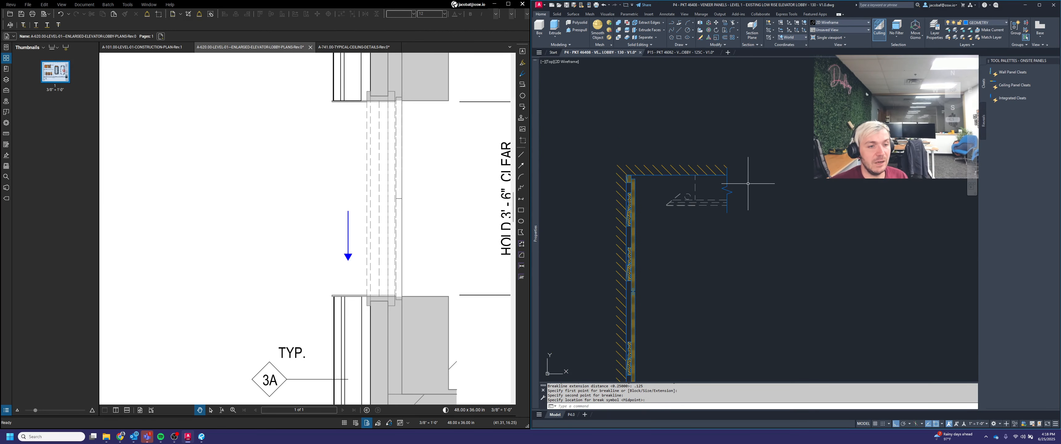
{"action": "middle_click_drag", "start_coordinate": [728, 194], "coordinate": [785, 205]}
{"action": "scroll", "coordinate": [785, 200], "scroll_direction": "up", "scroll_amount": 4}
Step: Move the new breakline onto a different layer
{"action": "left_click", "coordinate": [817, 213]}
{"action": "left_click", "coordinate": [771, 187]}
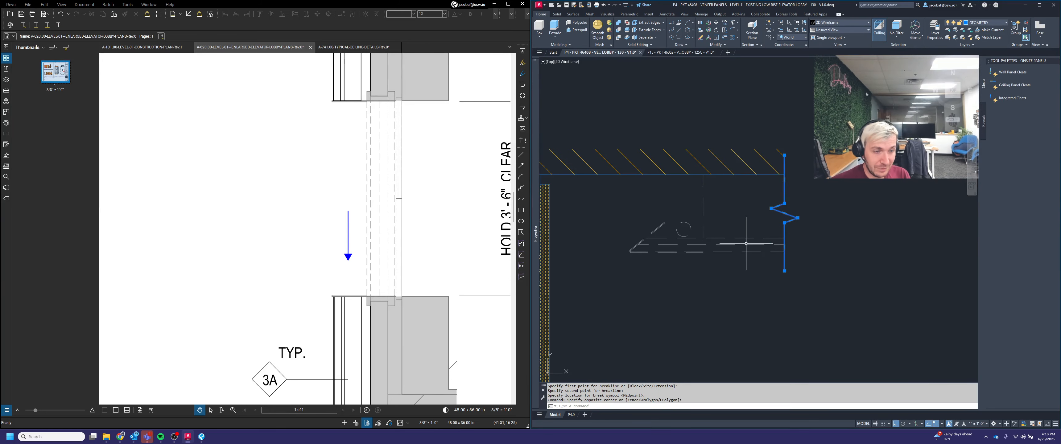
{"action": "scroll", "coordinate": [746, 244], "scroll_direction": "down", "scroll_amount": 2}
{"action": "left_click", "coordinate": [999, 24]}
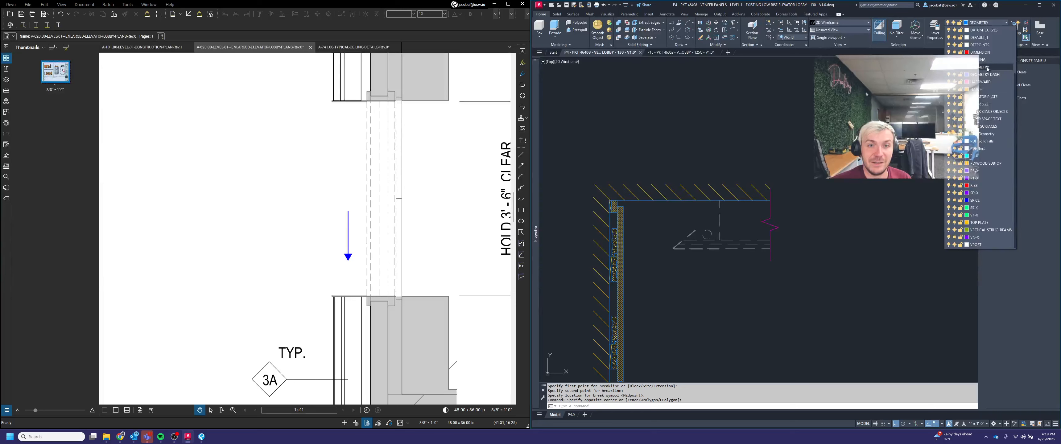
{"action": "left_click", "coordinate": [980, 53]}
{"action": "key", "text": "Escape"}
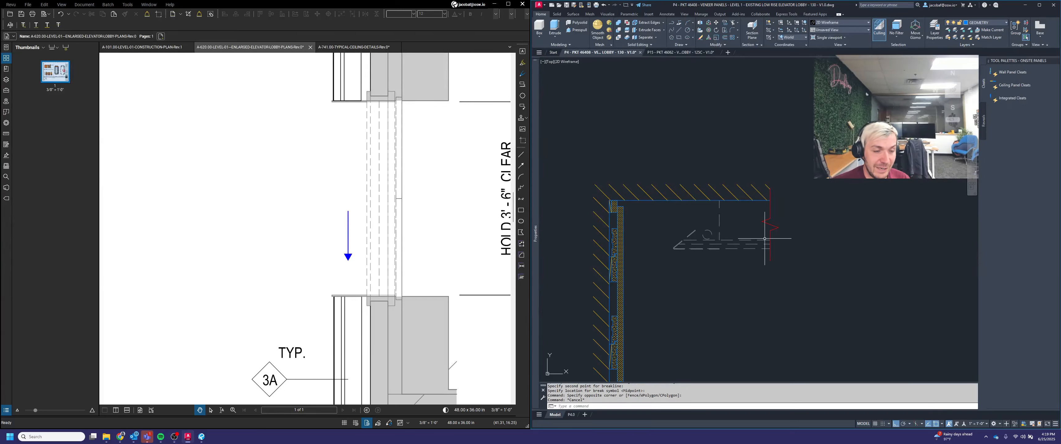
Step: Select the ceiling and soffit lines near the breakline and set their linetype to ByLayer
{"action": "scroll", "coordinate": [721, 241], "scroll_direction": "up", "scroll_amount": 2}
{"action": "left_click", "coordinate": [744, 286]}
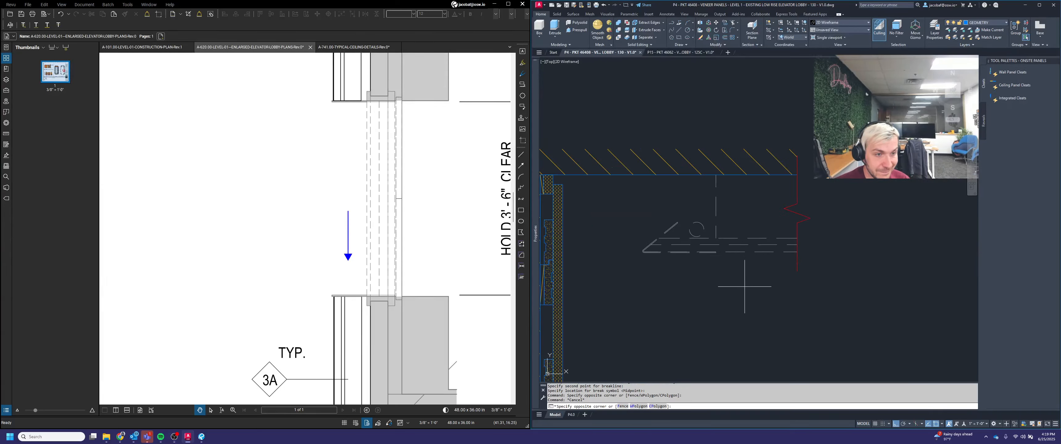
{"action": "left_click", "coordinate": [623, 194]}
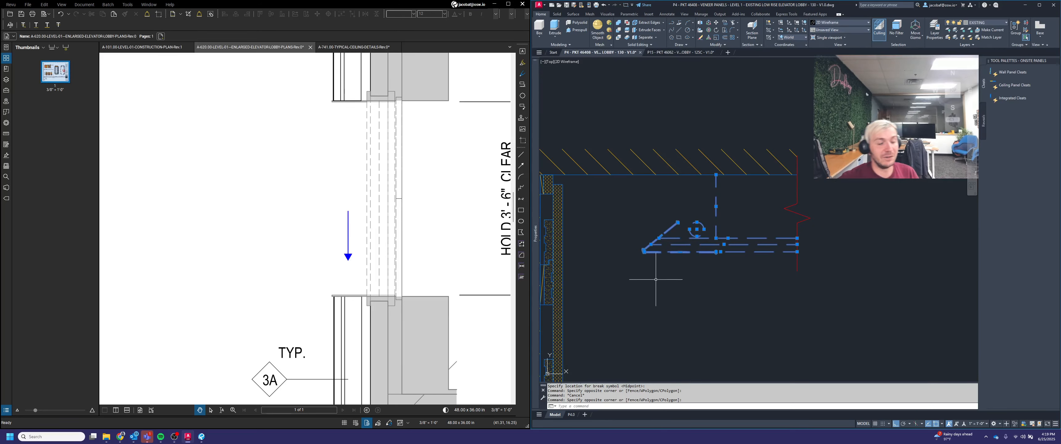
{"action": "mouse_move", "coordinate": [534, 208]}
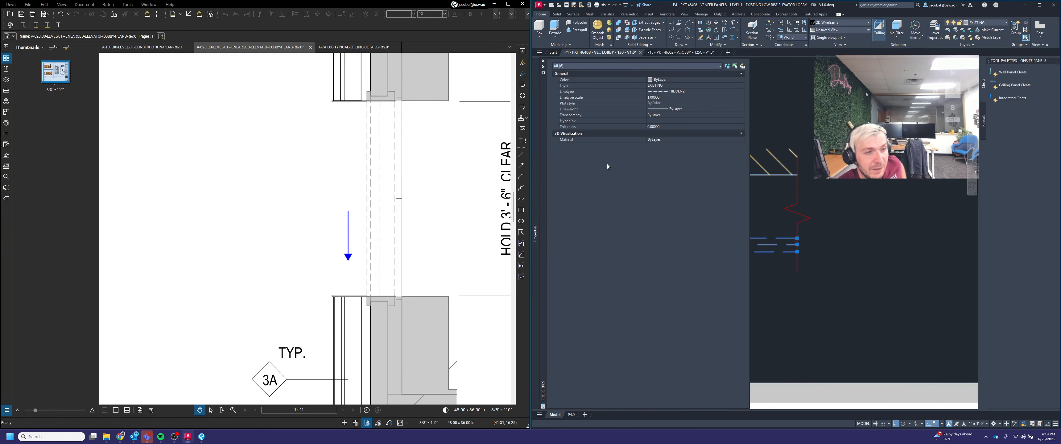
{"action": "left_click", "coordinate": [712, 91]}
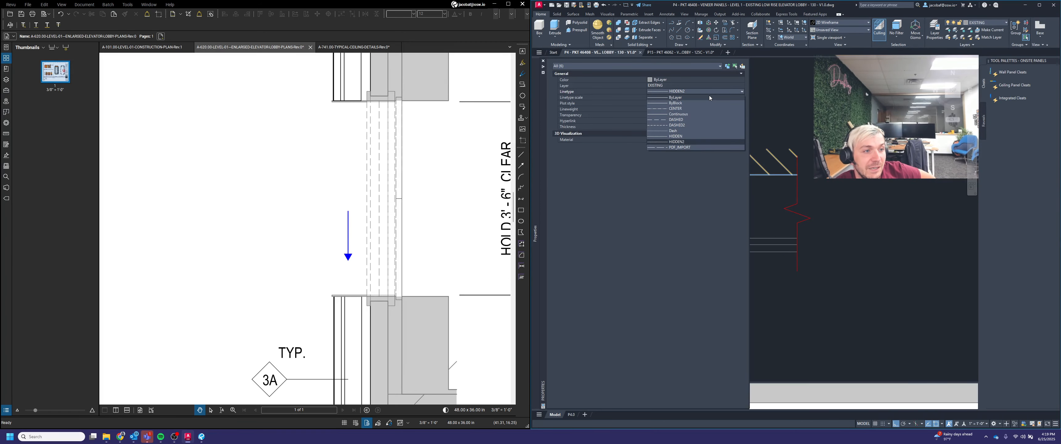
{"action": "left_click", "coordinate": [709, 98]}
{"action": "key", "text": "Escape"}
Step: Inspect the wall sections and ceiling lines across the elevation
{"action": "scroll", "coordinate": [760, 260], "scroll_direction": "up", "scroll_amount": 5}
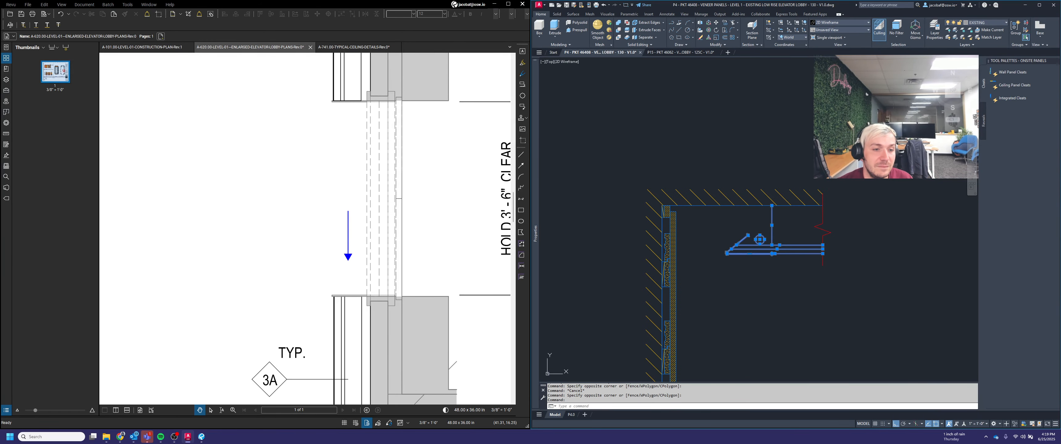
{"action": "scroll", "coordinate": [733, 256], "scroll_direction": "up", "scroll_amount": 2}
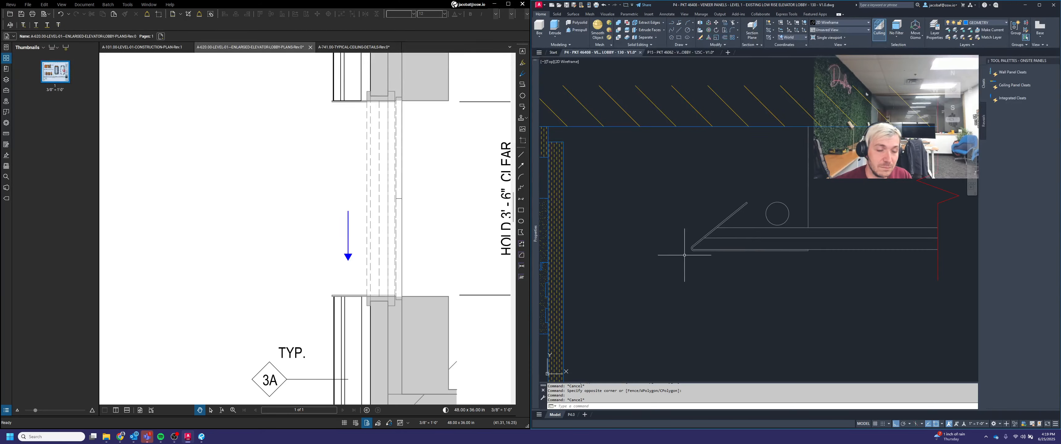
{"action": "scroll", "coordinate": [698, 211], "scroll_direction": "down", "scroll_amount": 5}
{"action": "scroll", "coordinate": [703, 203], "scroll_direction": "down", "scroll_amount": 2}
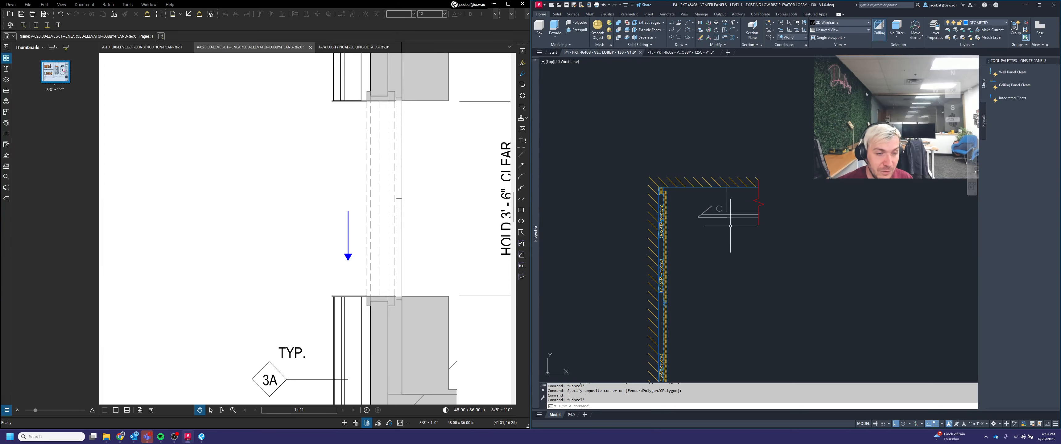
{"action": "scroll", "coordinate": [729, 225], "scroll_direction": "down", "scroll_amount": 6}
{"action": "middle_click_drag", "start_coordinate": [901, 212], "coordinate": [786, 199]}
{"action": "scroll", "coordinate": [787, 199], "scroll_direction": "up", "scroll_amount": 3}
{"action": "left_click", "coordinate": [787, 206]}
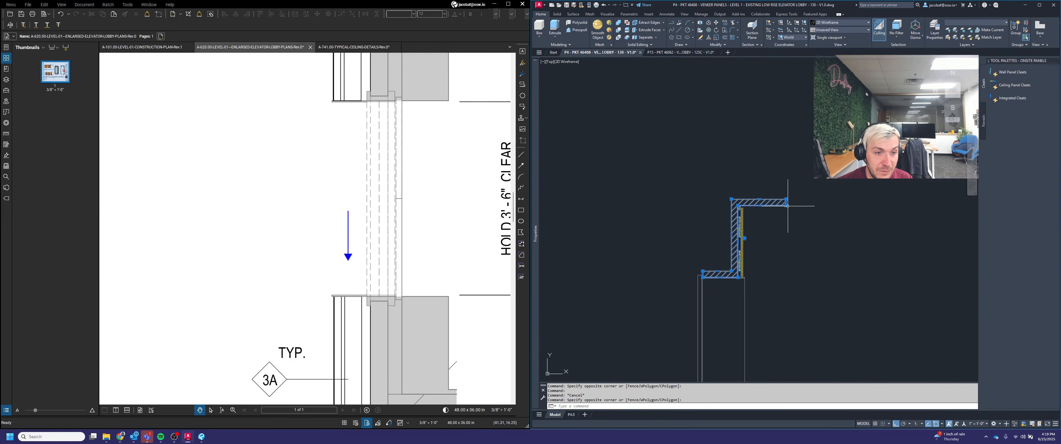
{"action": "key", "text": "Escape"}
{"action": "scroll", "coordinate": [842, 219], "scroll_direction": "down", "scroll_amount": 4}
{"action": "middle_click_drag", "start_coordinate": [689, 228], "coordinate": [796, 218]}
{"action": "scroll", "coordinate": [752, 214], "scroll_direction": "up", "scroll_amount": 4}
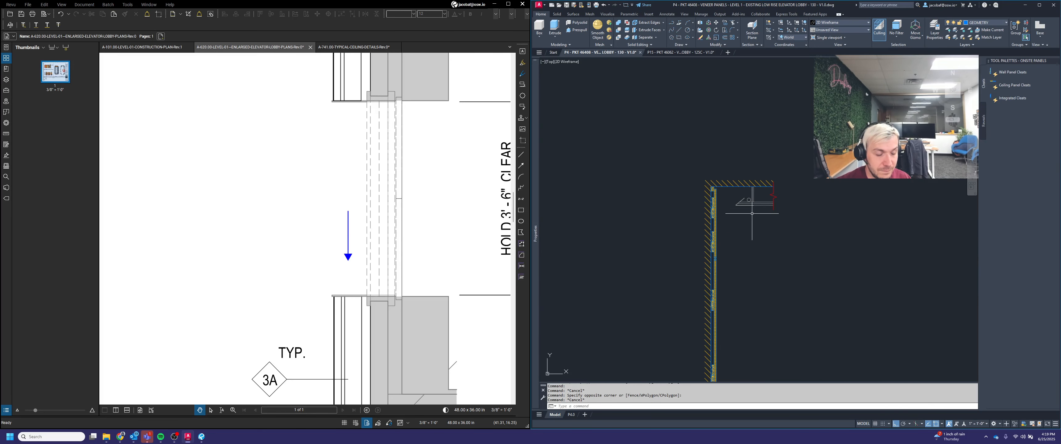
Step: Copy the ceiling lines and breakline from the first wall section to the top corner of the second wall section
{"action": "key", "text": "Return"}
{"action": "left_click", "coordinate": [718, 153]}
{"action": "left_click", "coordinate": [813, 238]}
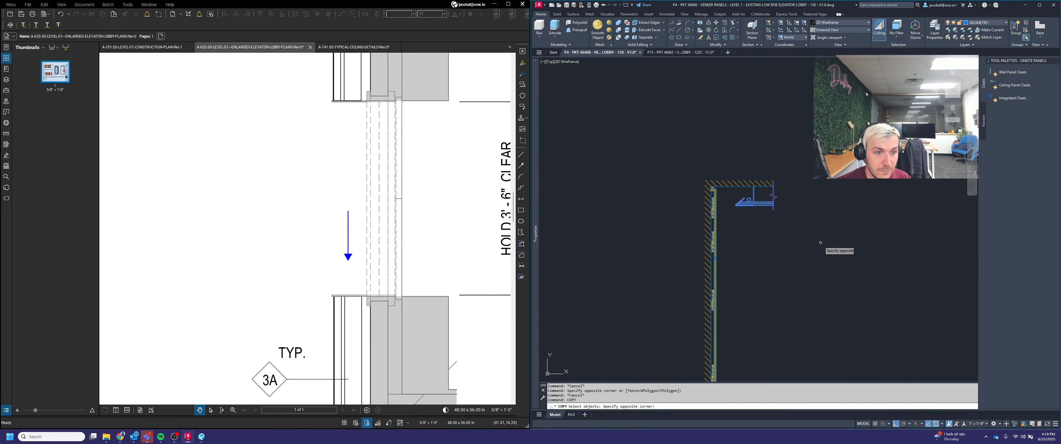
{"action": "key", "text": "Return"}
{"action": "scroll", "coordinate": [715, 181], "scroll_direction": "up", "scroll_amount": 6}
{"action": "scroll", "coordinate": [697, 204], "scroll_direction": "down", "scroll_amount": 6}
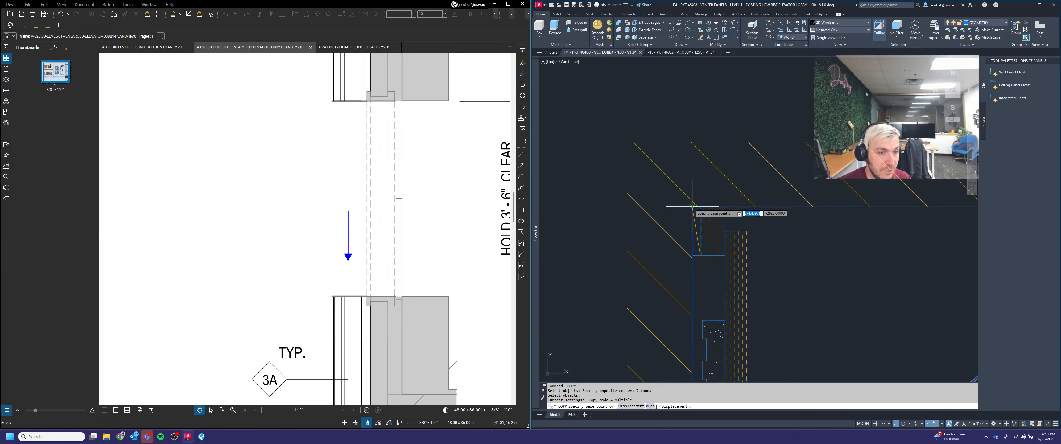
{"action": "left_click", "coordinate": [637, 226]}
{"action": "scroll", "coordinate": [639, 225], "scroll_direction": "up", "scroll_amount": 10}
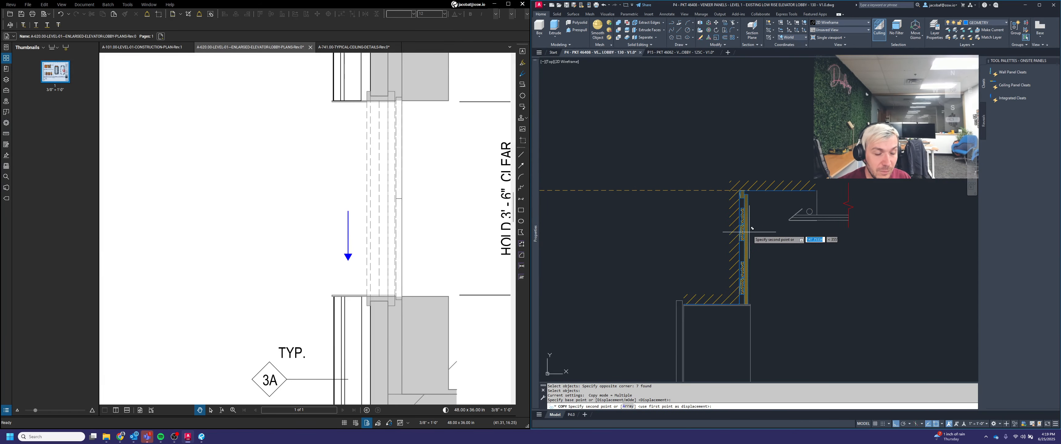
{"action": "left_click", "coordinate": [728, 181]}
{"action": "key", "text": "Return"}
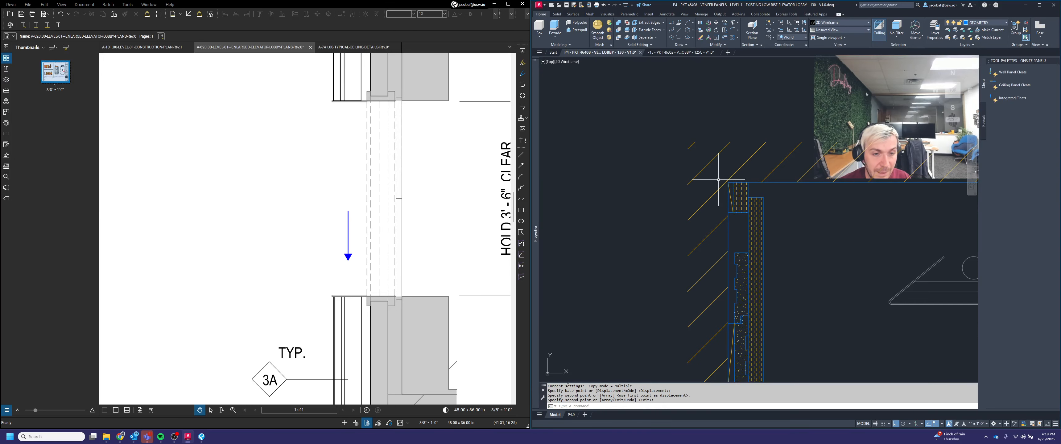
Step: Stretch the second section's ceiling edge lines to the right to meet the copied breakline
{"action": "scroll", "coordinate": [829, 210], "scroll_direction": "down", "scroll_amount": 4}
{"action": "middle_click_drag", "start_coordinate": [879, 203], "coordinate": [734, 234]}
{"action": "scroll", "coordinate": [734, 233], "scroll_direction": "up", "scroll_amount": 2}
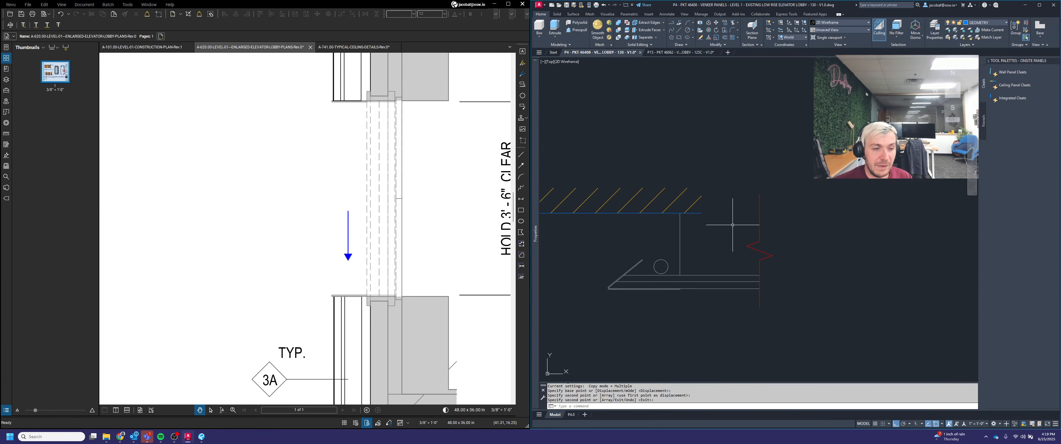
{"action": "key", "text": "Escape"}
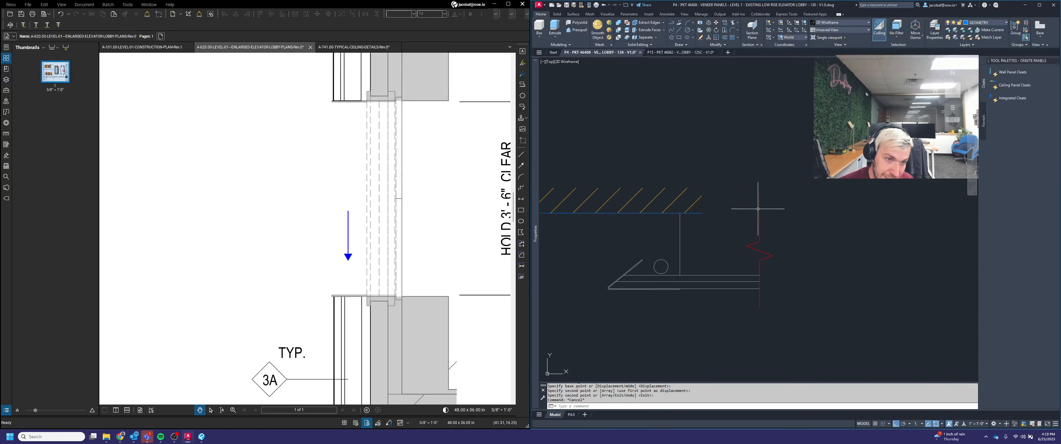
{"action": "key", "text": "Escape"}
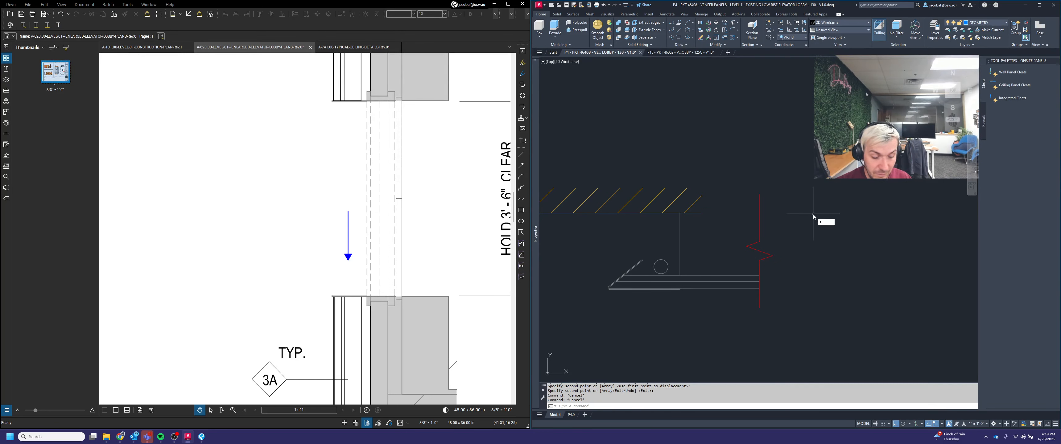
{"action": "key", "text": "Return"}
{"action": "left_click", "coordinate": [714, 232]}
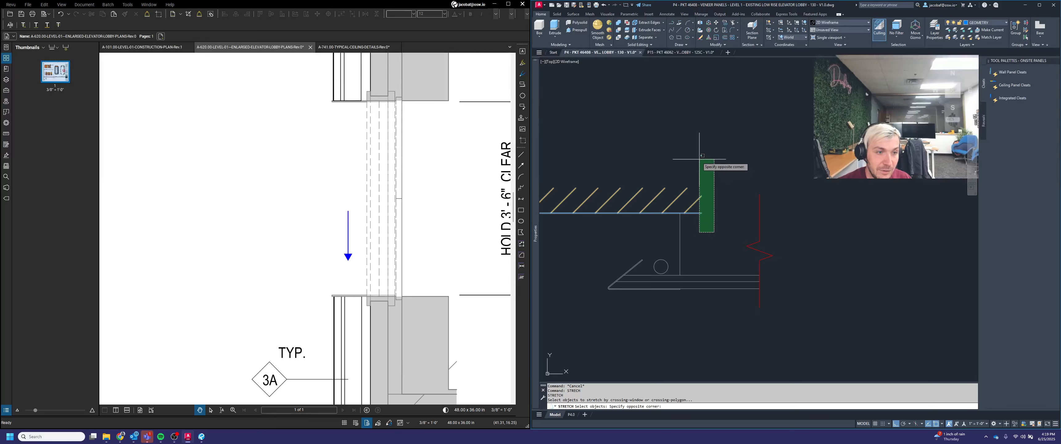
{"action": "left_click", "coordinate": [700, 160]}
{"action": "key", "text": "Return"}
{"action": "left_click", "coordinate": [701, 213]}
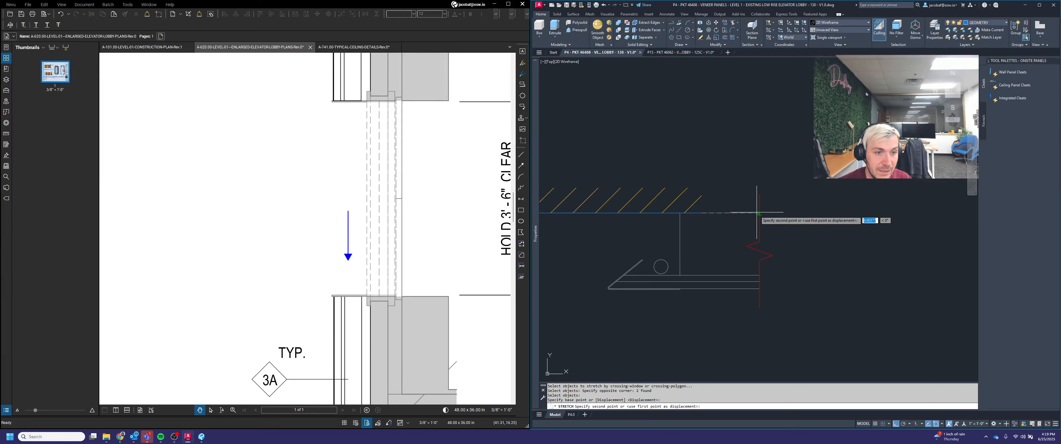
{"action": "left_click", "coordinate": [759, 213]}
Step: Stretch the ceiling hatch to extend to the breakline
{"action": "left_click", "coordinate": [709, 203]}
{"action": "left_click", "coordinate": [701, 201]}
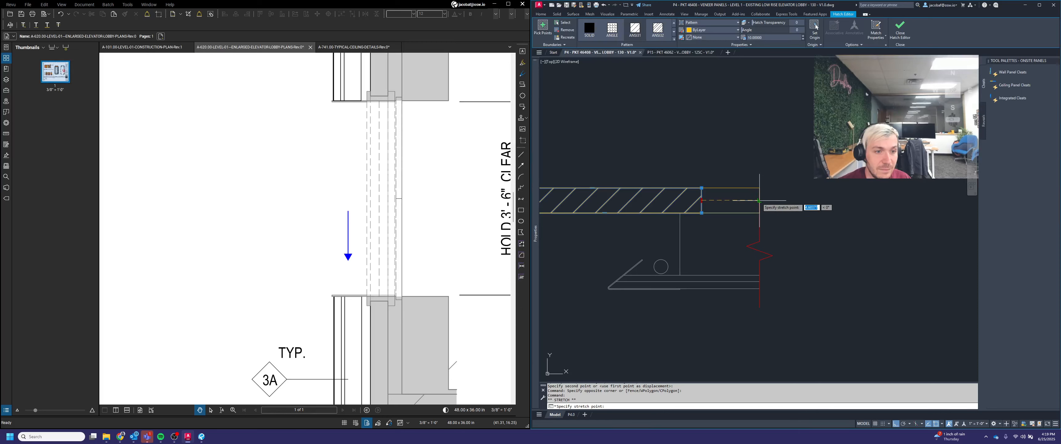
{"action": "left_click", "coordinate": [759, 200]}
{"action": "key", "text": "Escape"}
Step: Move the lobby wall section drawing so its base aligns with the first section's floor line
{"action": "scroll", "coordinate": [814, 207], "scroll_direction": "down", "scroll_amount": 4}
{"action": "scroll", "coordinate": [813, 206], "scroll_direction": "down", "scroll_amount": 3}
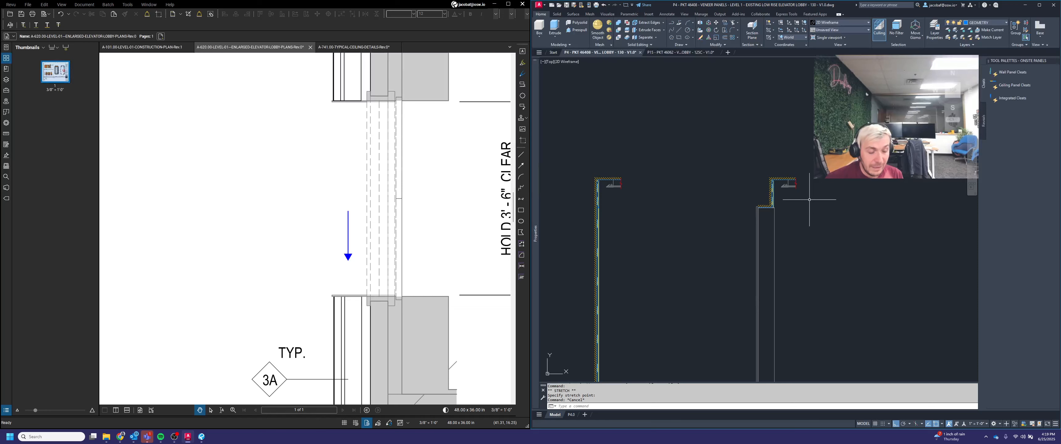
{"action": "scroll", "coordinate": [799, 211], "scroll_direction": "down", "scroll_amount": 3}
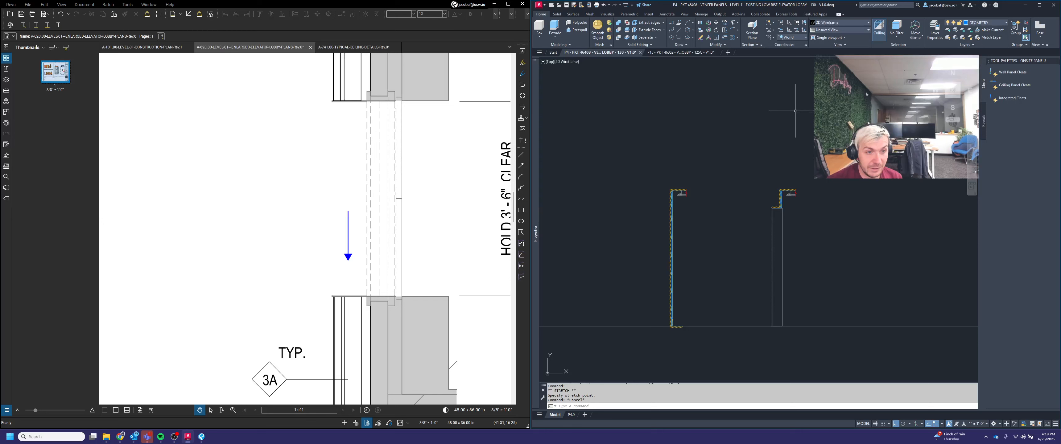
{"action": "type", "text": "m"}
{"action": "key", "text": "Return"}
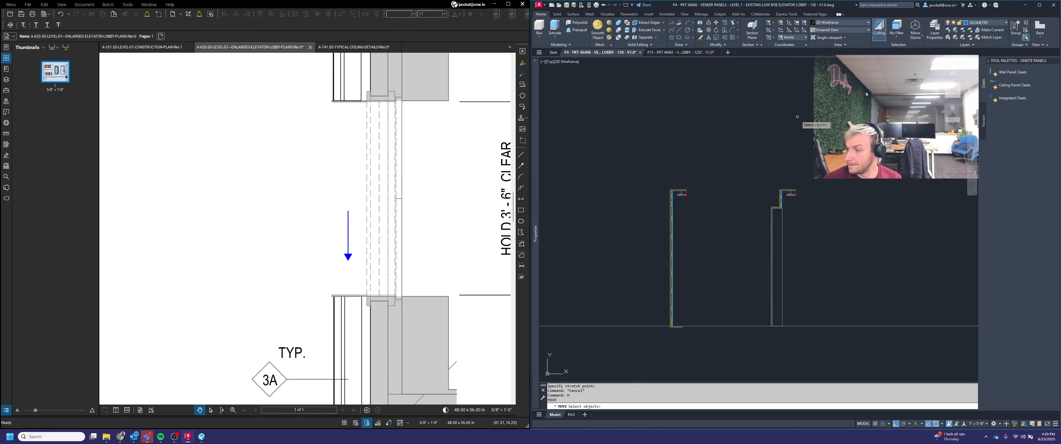
{"action": "left_click", "coordinate": [657, 135]}
{"action": "left_click", "coordinate": [874, 343]}
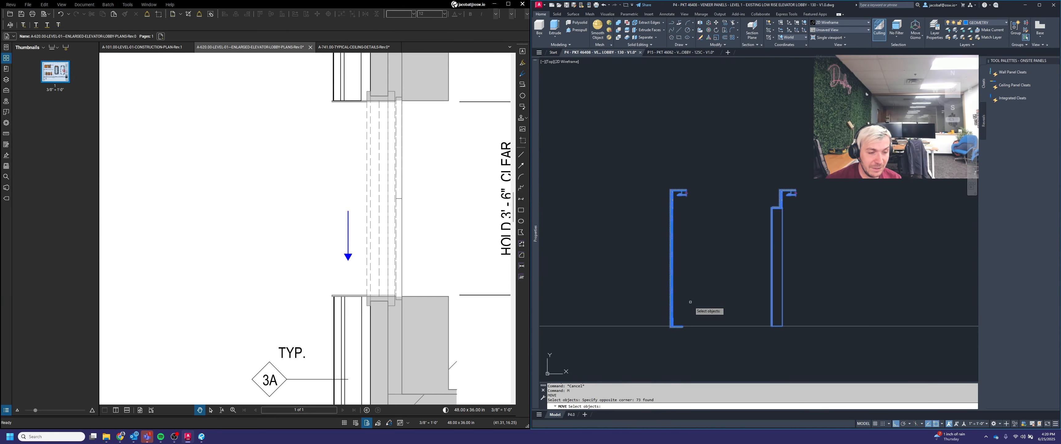
{"action": "scroll", "coordinate": [658, 338], "scroll_direction": "up", "scroll_amount": 5}
{"action": "key", "text": "Return"}
{"action": "scroll", "coordinate": [747, 278], "scroll_direction": "up", "scroll_amount": 3}
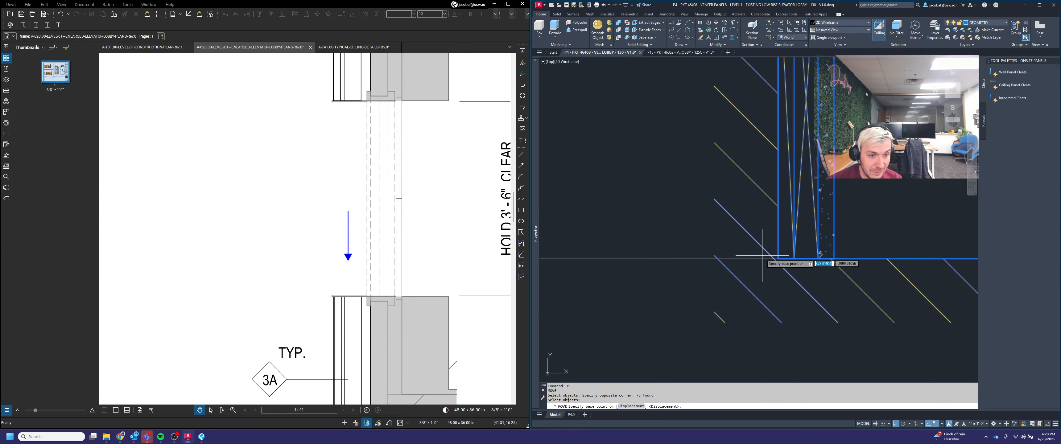
{"action": "left_click", "coordinate": [779, 258]}
{"action": "scroll", "coordinate": [828, 255], "scroll_direction": "down", "scroll_amount": 4}
{"action": "scroll", "coordinate": [828, 254], "scroll_direction": "down", "scroll_amount": 4}
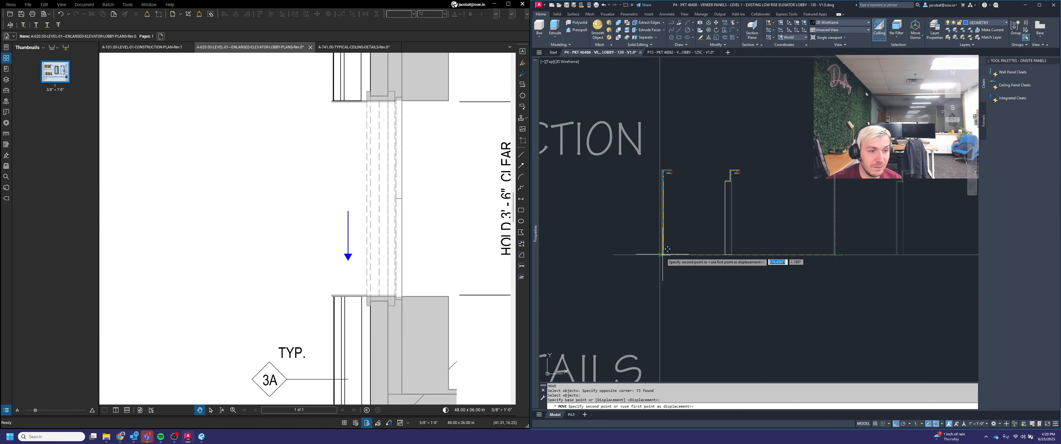
{"action": "left_click", "coordinate": [659, 255]}
Step: Move the second wall section left onto the shared floor line next to the first section
{"action": "key", "text": "Return"}
{"action": "left_click", "coordinate": [696, 157]}
{"action": "left_click", "coordinate": [823, 296]}
{"action": "key", "text": "Return"}
{"action": "scroll", "coordinate": [710, 297], "scroll_direction": "up", "scroll_amount": 5}
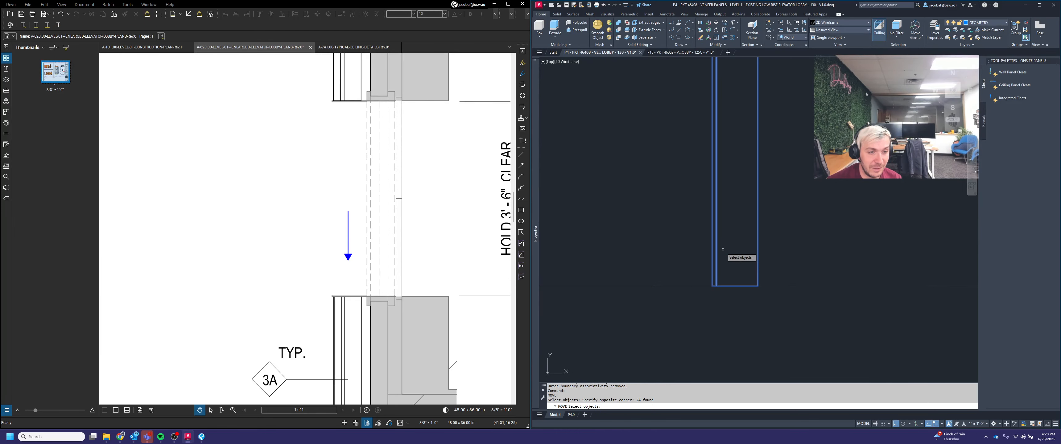
{"action": "left_click", "coordinate": [711, 297]}
{"action": "scroll", "coordinate": [714, 297], "scroll_direction": "down", "scroll_amount": 6}
{"action": "middle_click_drag", "start_coordinate": [716, 297], "coordinate": [809, 280]}
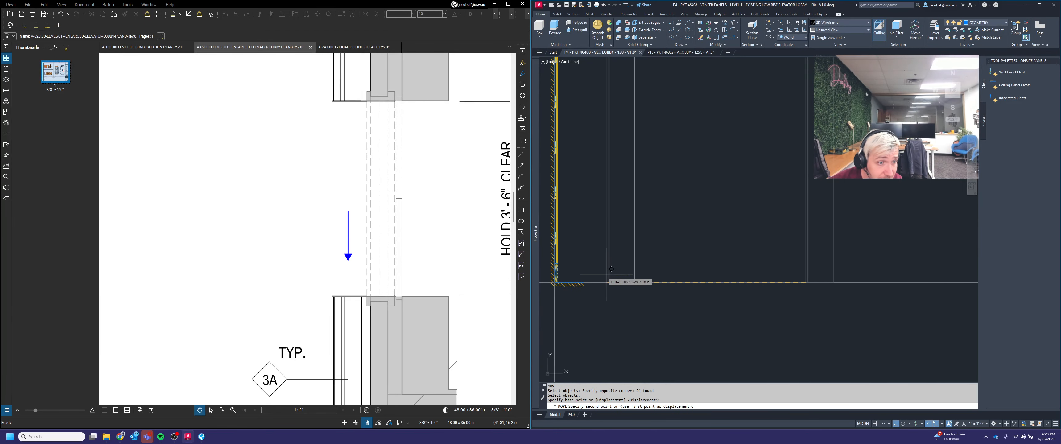
{"action": "left_click", "coordinate": [591, 278]}
Step: Move the same selection 150 units to the right
{"action": "key", "text": "Return"}
{"action": "type", "text": "p"}
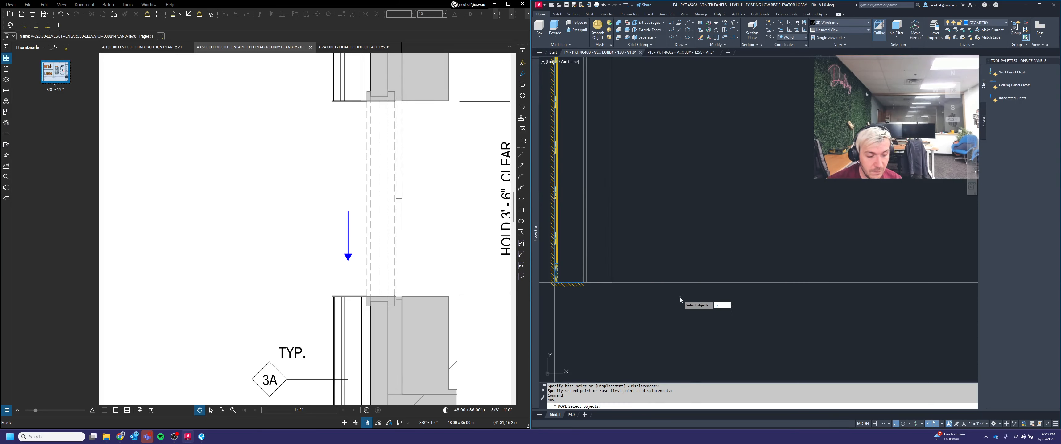
{"action": "type", "text": "r"}
{"action": "key", "text": "Return"}
{"action": "scroll", "coordinate": [684, 296], "scroll_direction": "down", "scroll_amount": 4}
{"action": "key", "text": "Return"}
{"action": "left_click", "coordinate": [705, 212]}
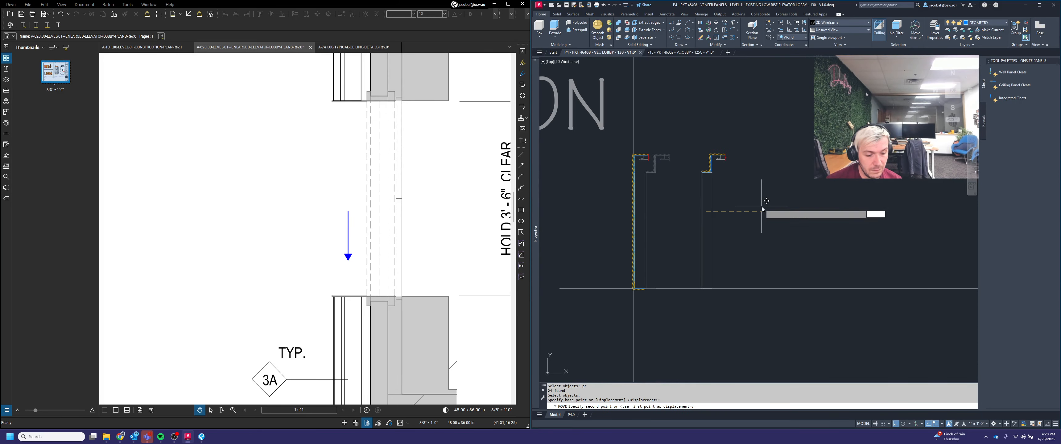
{"action": "type", "text": "150"}
{"action": "key", "text": "Return"}
Step: Erase the leftover vertical lines beside the moved wall sections
{"action": "scroll", "coordinate": [706, 237], "scroll_direction": "down", "scroll_amount": 2}
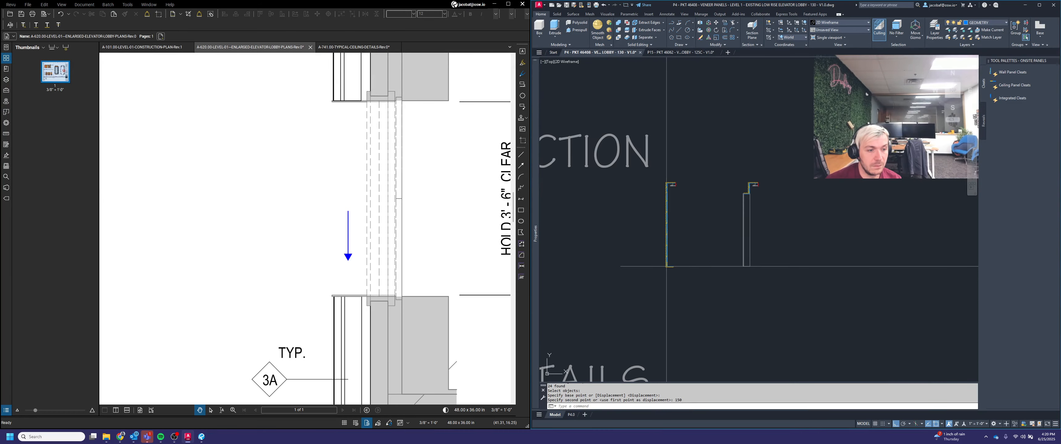
{"action": "middle_click", "coordinate": [704, 294]}
{"action": "middle_click", "coordinate": [705, 294]}
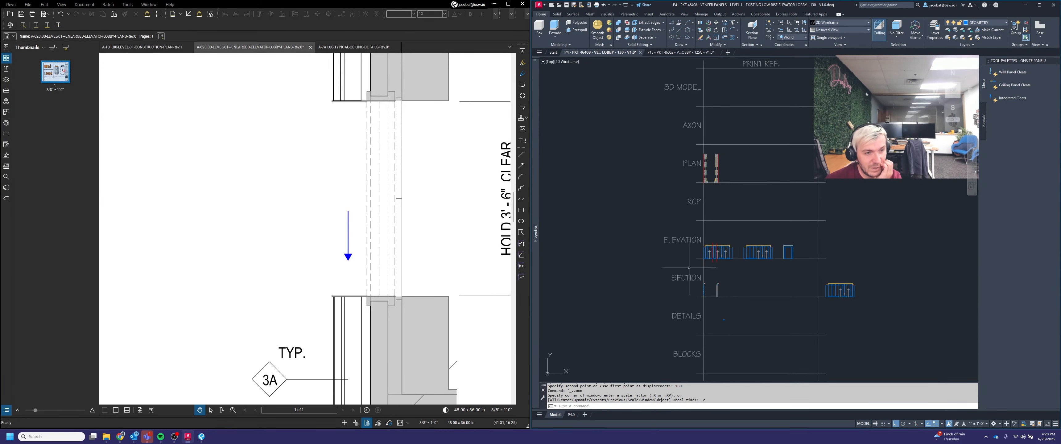
{"action": "scroll", "coordinate": [690, 266], "scroll_direction": "up", "scroll_amount": 4}
{"action": "scroll", "coordinate": [766, 281], "scroll_direction": "up", "scroll_amount": 4}
{"action": "left_click", "coordinate": [785, 281]}
{"action": "left_click", "coordinate": [717, 238]}
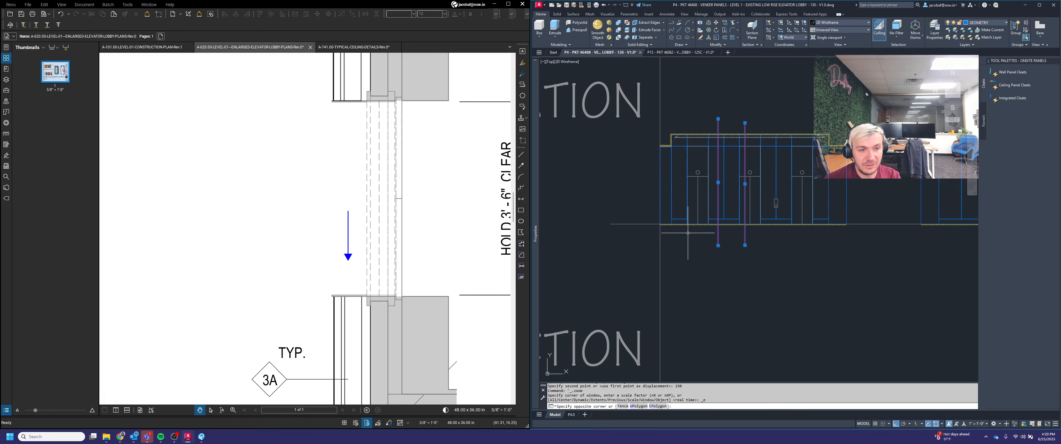
{"action": "key", "text": "Delete"}
Step: Erase the old elevation drawing at the right end of the SECTION row
{"action": "scroll", "coordinate": [717, 247], "scroll_direction": "down", "scroll_amount": 3}
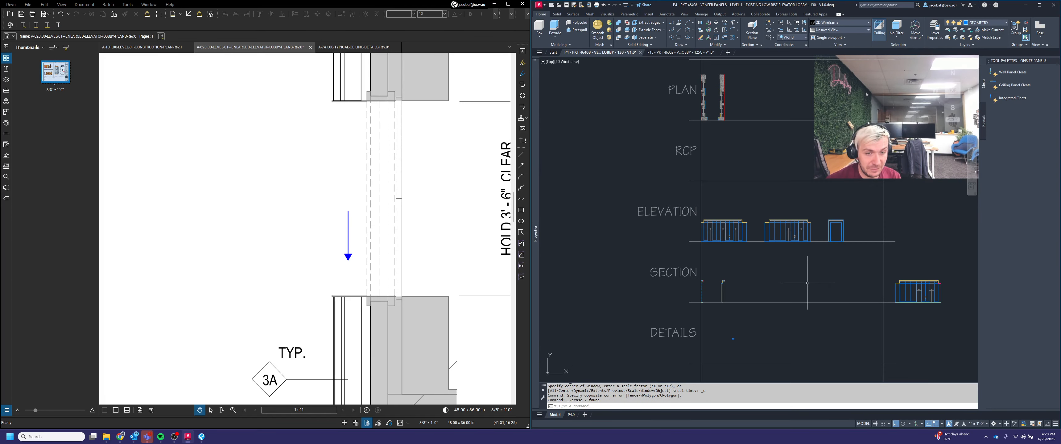
{"action": "left_click", "coordinate": [954, 326]}
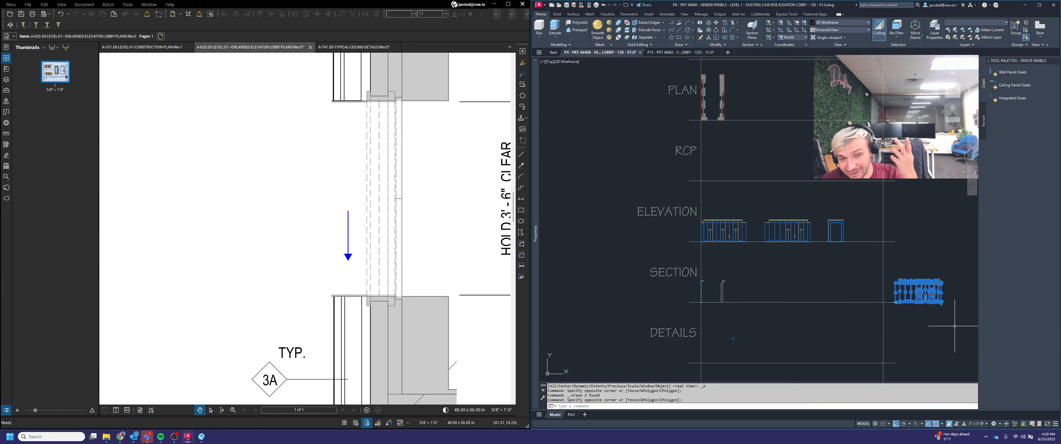
{"action": "key", "text": "Delete"}
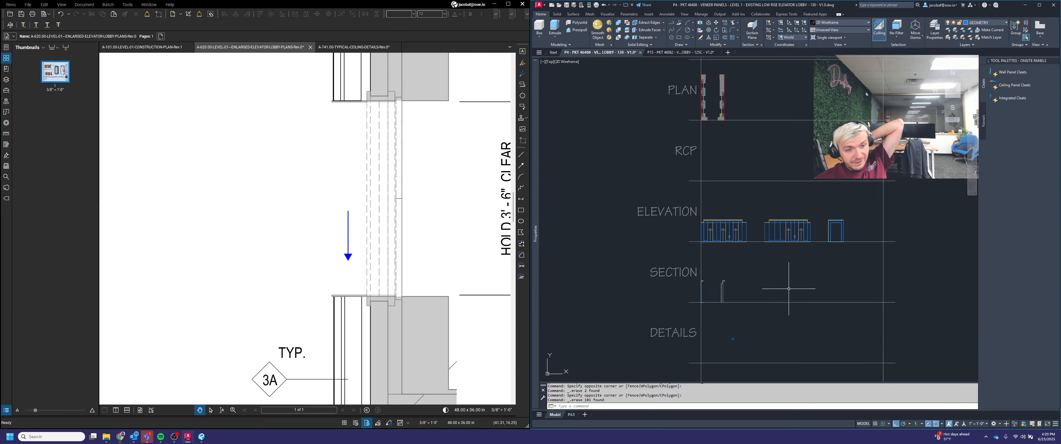
Step: Switch to the P4.0 layout and set the viewport scale to 1/2" = 1'-0", centring the wall sections in the viewport
{"action": "left_click", "coordinate": [576, 415]}
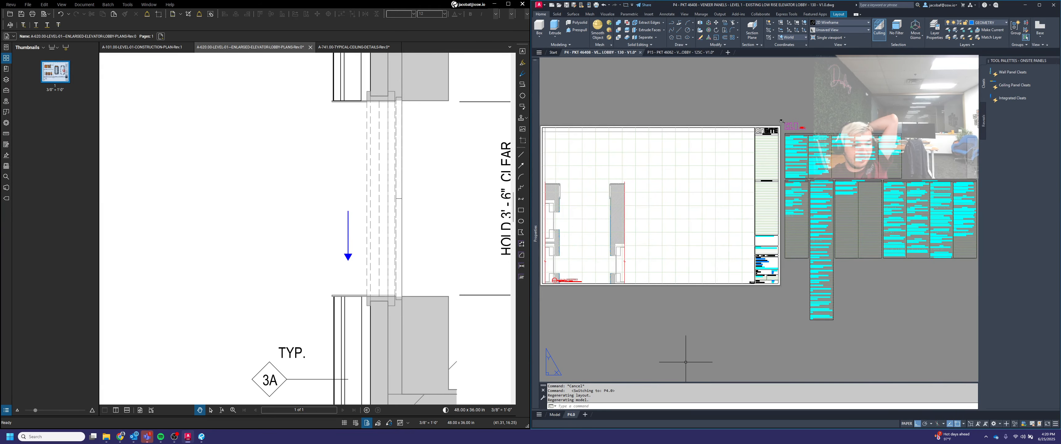
{"action": "scroll", "coordinate": [699, 342], "scroll_direction": "up", "scroll_amount": 2}
{"action": "scroll", "coordinate": [664, 268], "scroll_direction": "up", "scroll_amount": 3}
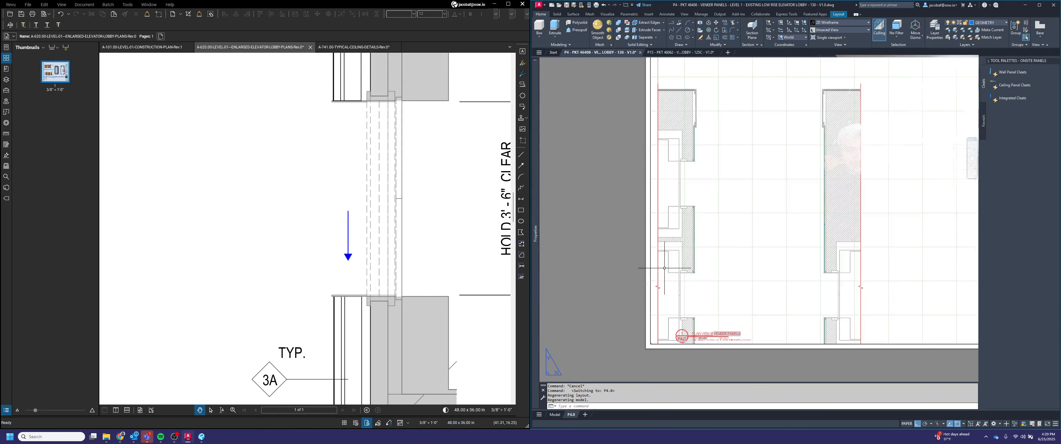
{"action": "scroll", "coordinate": [741, 264], "scroll_direction": "down", "scroll_amount": 5}
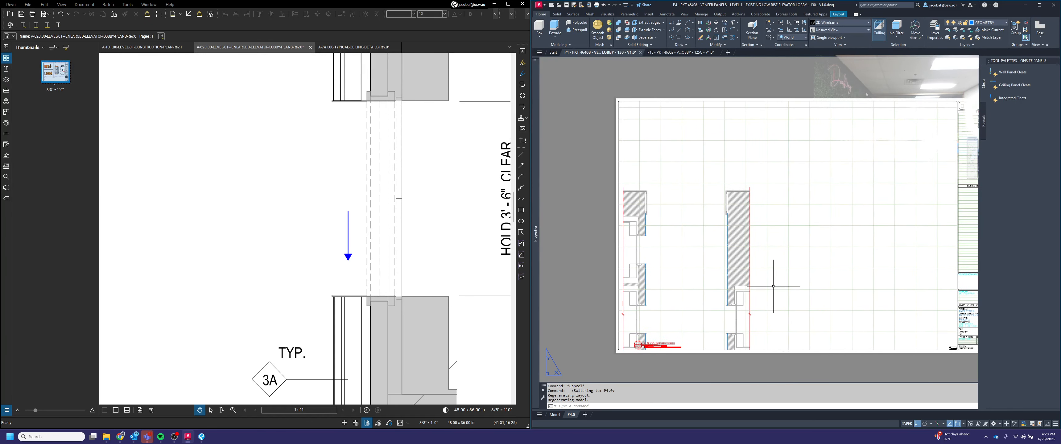
{"action": "double_click", "coordinate": [773, 285]}
{"action": "middle_click_drag", "start_coordinate": [765, 289], "coordinate": [771, 193]}
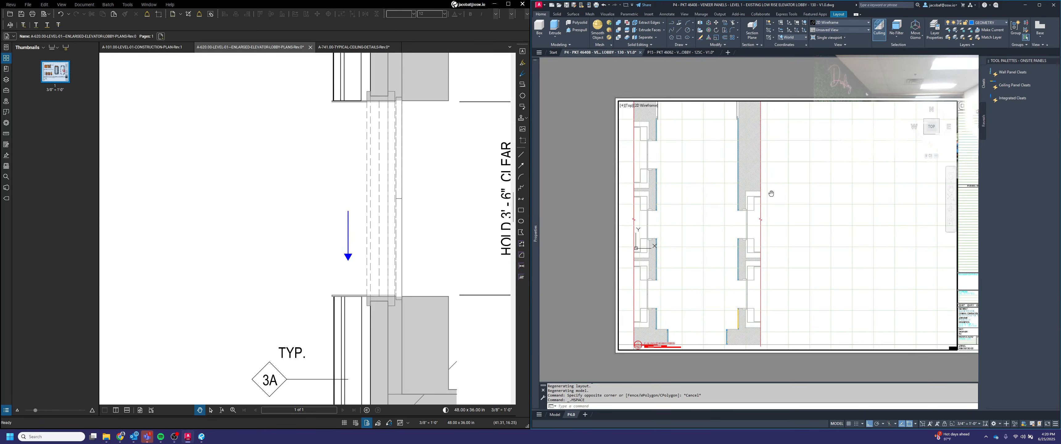
{"action": "left_click", "coordinate": [967, 425]}
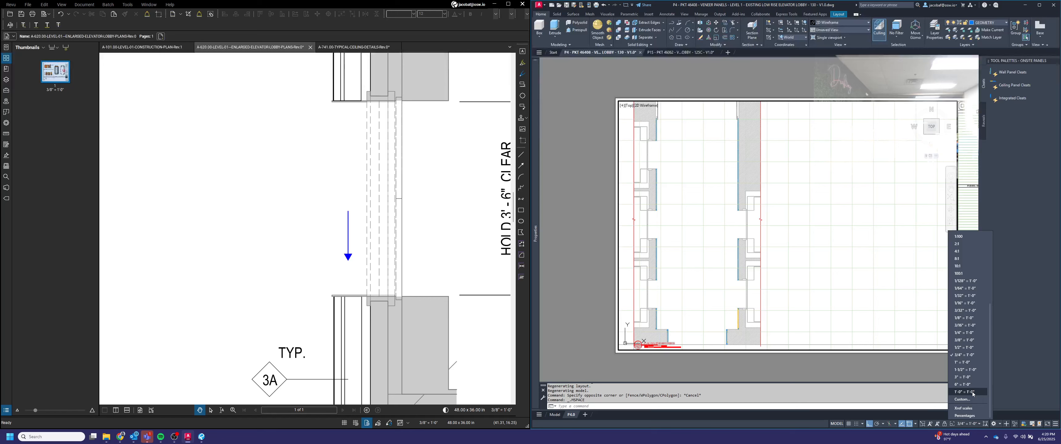
{"action": "left_click", "coordinate": [964, 347]}
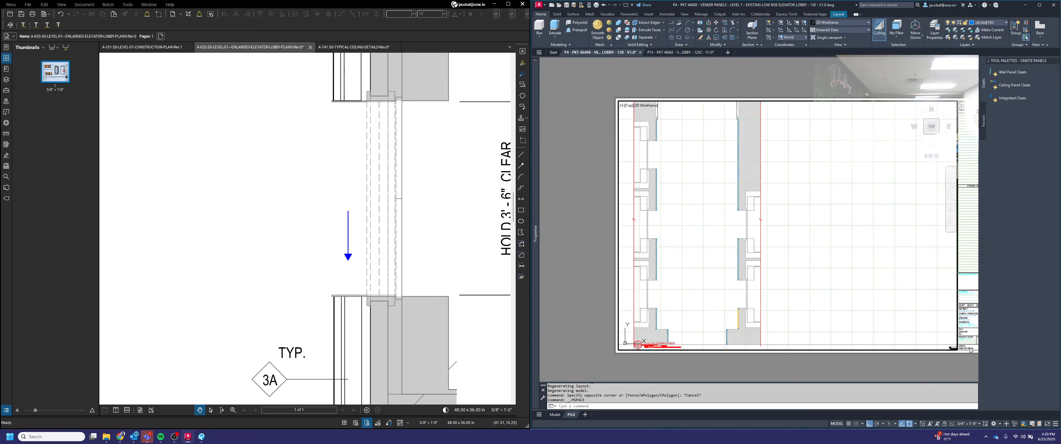
{"action": "middle_click_drag", "start_coordinate": [784, 289], "coordinate": [746, 300]}
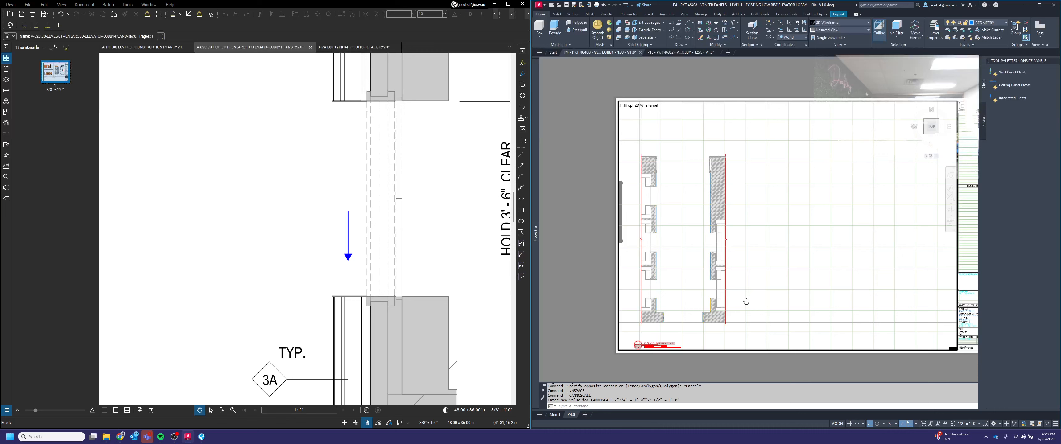
{"action": "double_click", "coordinate": [759, 377]}
Step: Change the viewport scale to 3/8" = 1'-0" and reposition the view inside the viewport
{"action": "scroll", "coordinate": [666, 357], "scroll_direction": "up", "scroll_amount": 7}
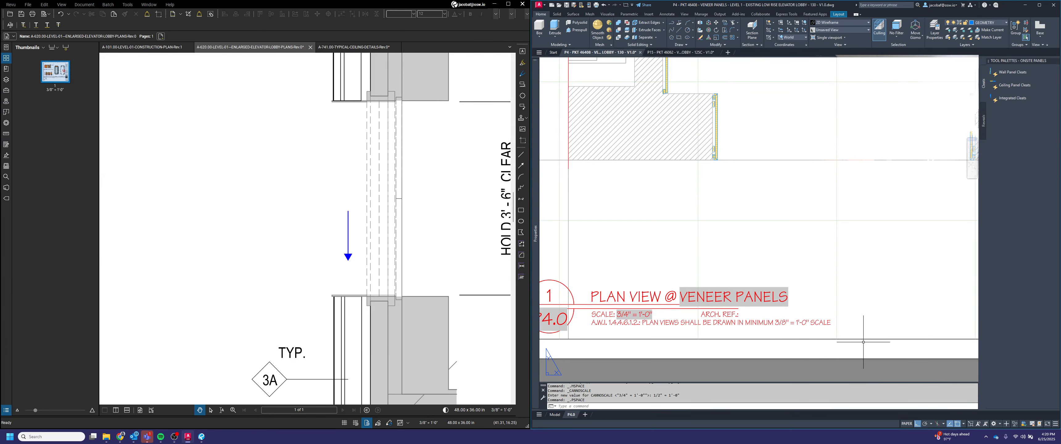
{"action": "scroll", "coordinate": [863, 342], "scroll_direction": "down", "scroll_amount": 6}
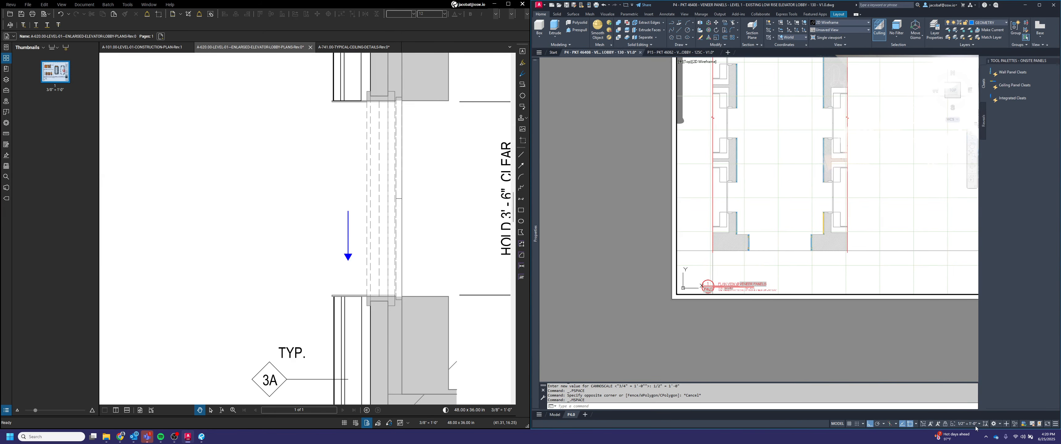
{"action": "left_click", "coordinate": [976, 426]}
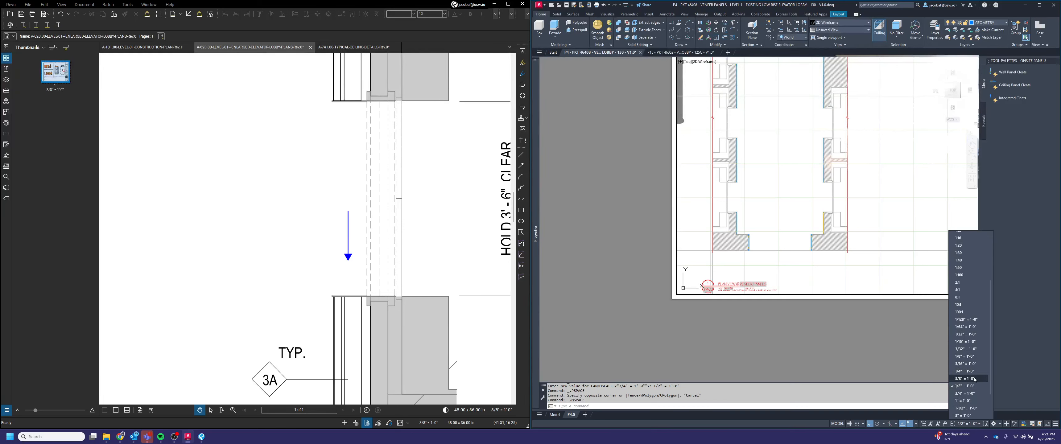
{"action": "left_click", "coordinate": [974, 379]}
{"action": "middle_click_drag", "start_coordinate": [816, 213], "coordinate": [773, 250]}
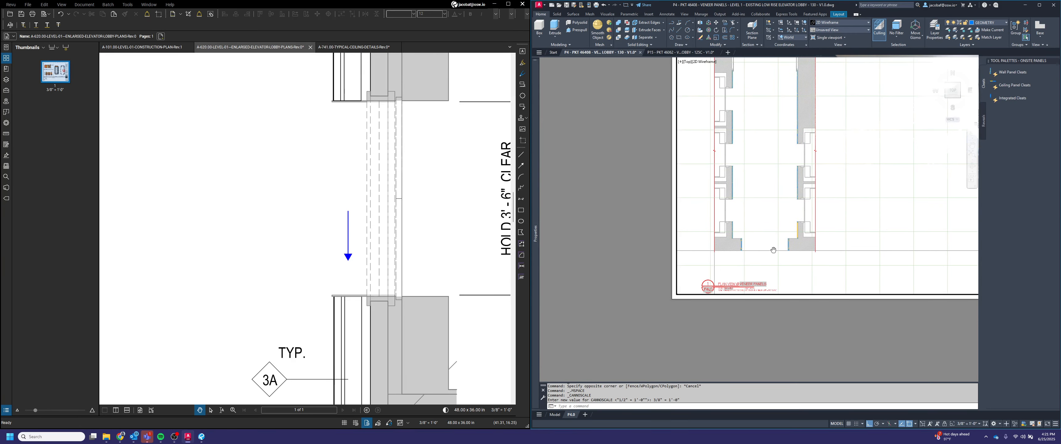
{"action": "double_click", "coordinate": [799, 328]}
Step: Set the viewport scale back to 1/2" = 1'-0" and re-centre the wall sections in the viewport
{"action": "scroll", "coordinate": [799, 326], "scroll_direction": "down", "scroll_amount": 4}
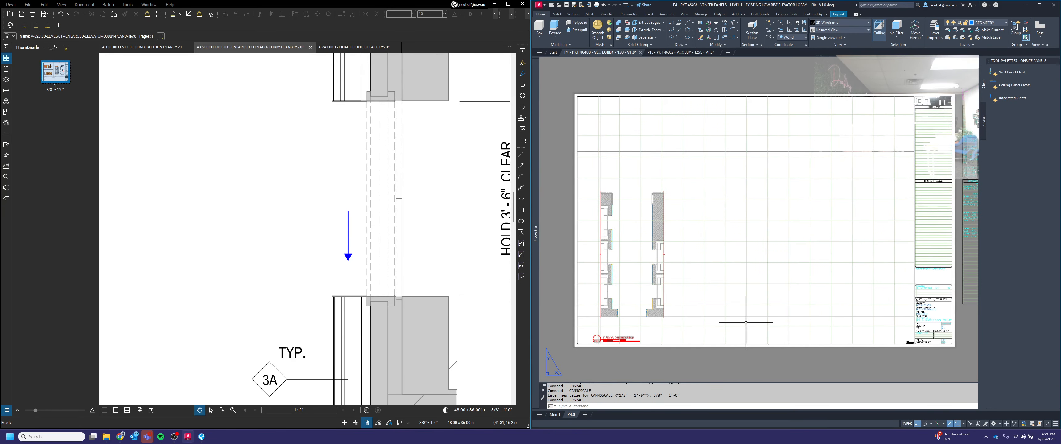
{"action": "middle_click_drag", "start_coordinate": [745, 322], "coordinate": [798, 318]}
{"action": "double_click", "coordinate": [790, 266]}
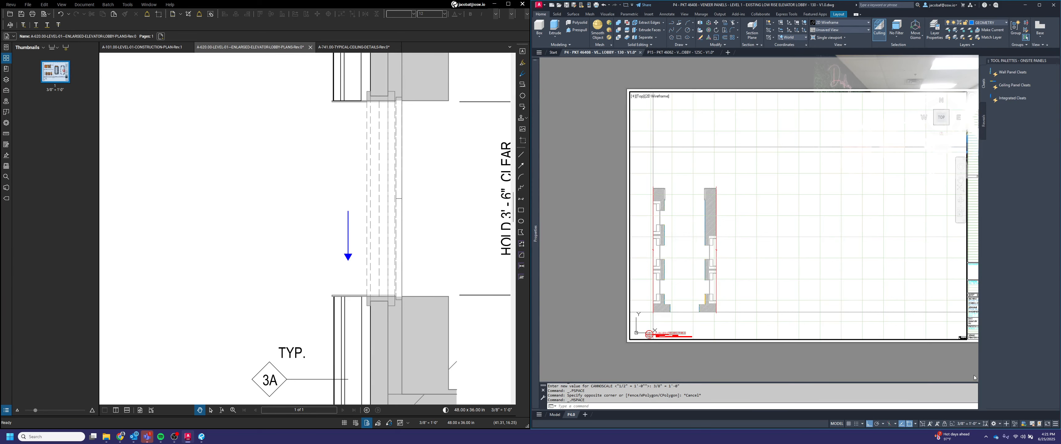
{"action": "left_click", "coordinate": [979, 425]}
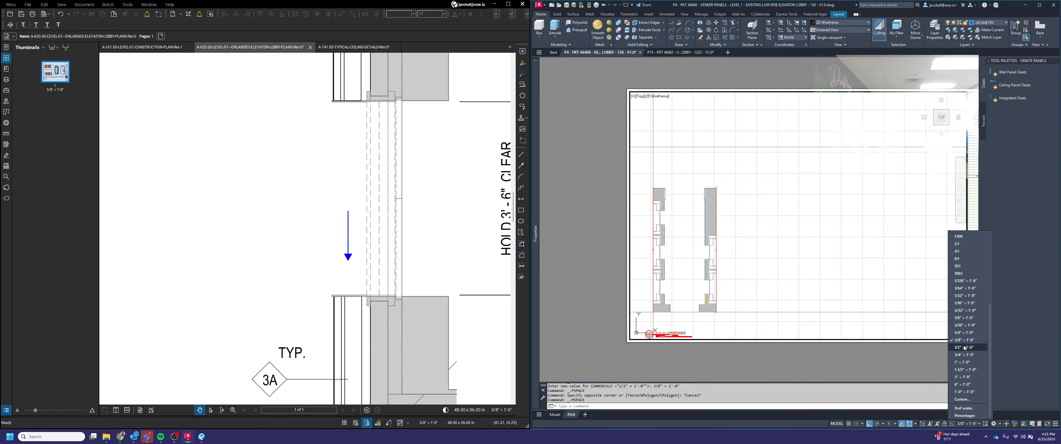
{"action": "left_click", "coordinate": [964, 348]}
{"action": "middle_click_drag", "start_coordinate": [702, 315], "coordinate": [749, 280]}
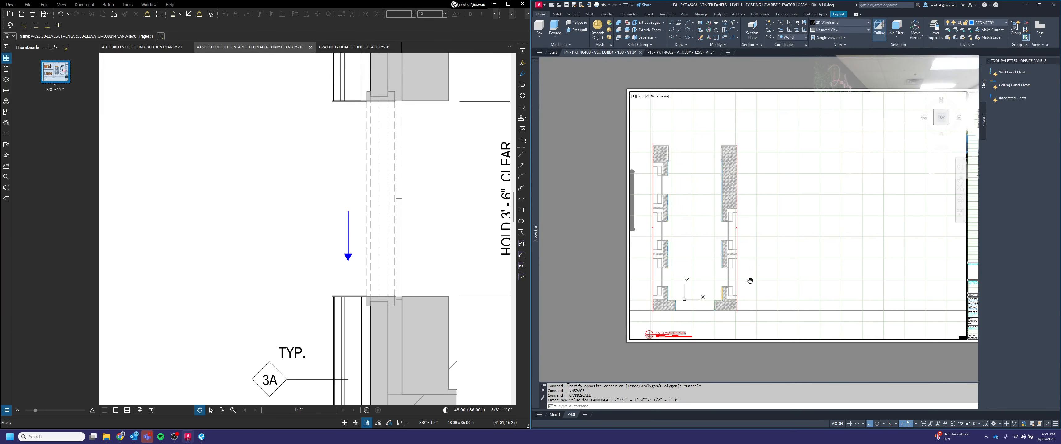
{"action": "double_click", "coordinate": [716, 371]}
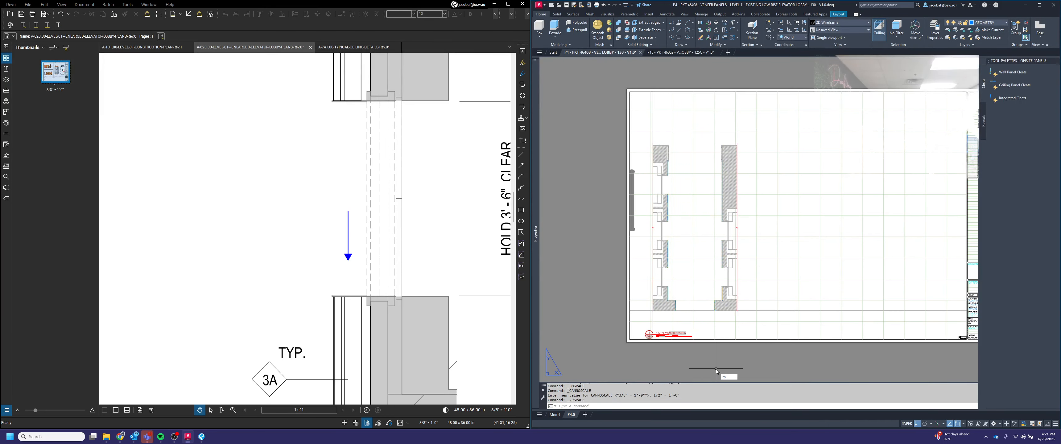
Step: Move the viewport so its corner lines up with the PLAN VIEW @ VENEER PANELS title bubble
{"action": "key", "text": "Return"}
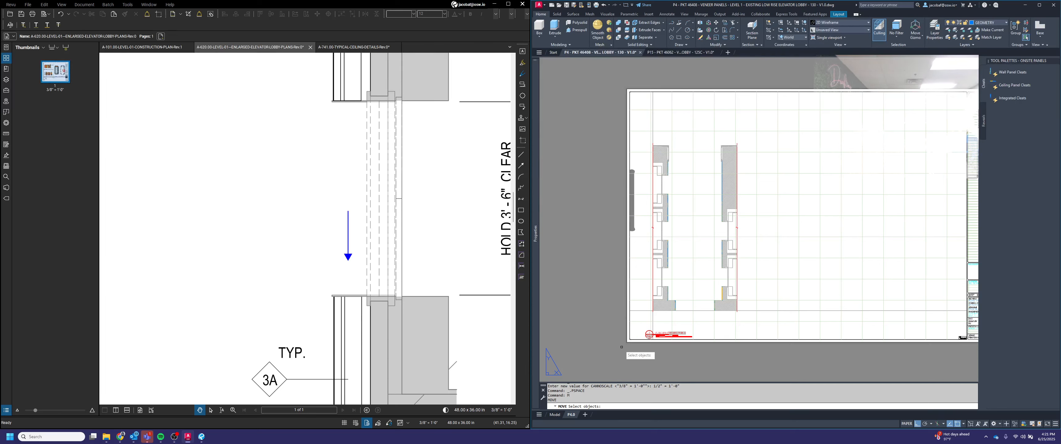
{"action": "scroll", "coordinate": [628, 347], "scroll_direction": "up", "scroll_amount": 5}
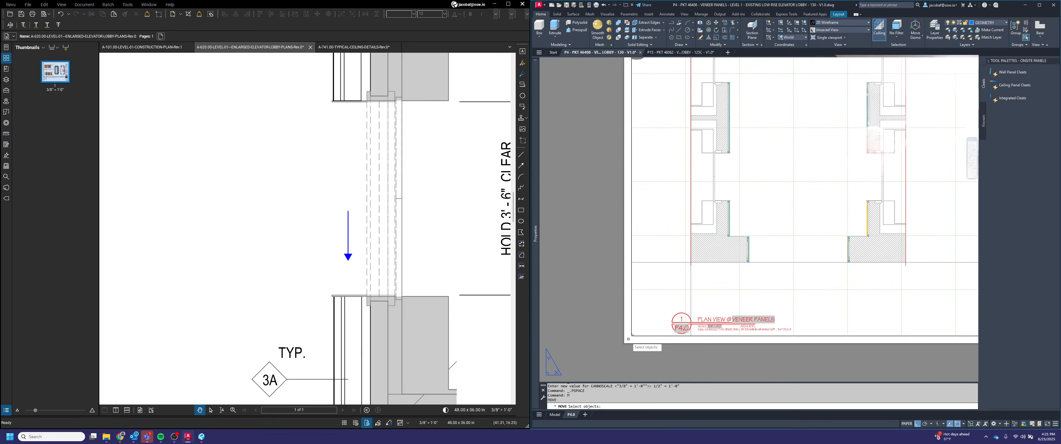
{"action": "left_click", "coordinate": [640, 339]}
{"action": "left_click", "coordinate": [638, 333]}
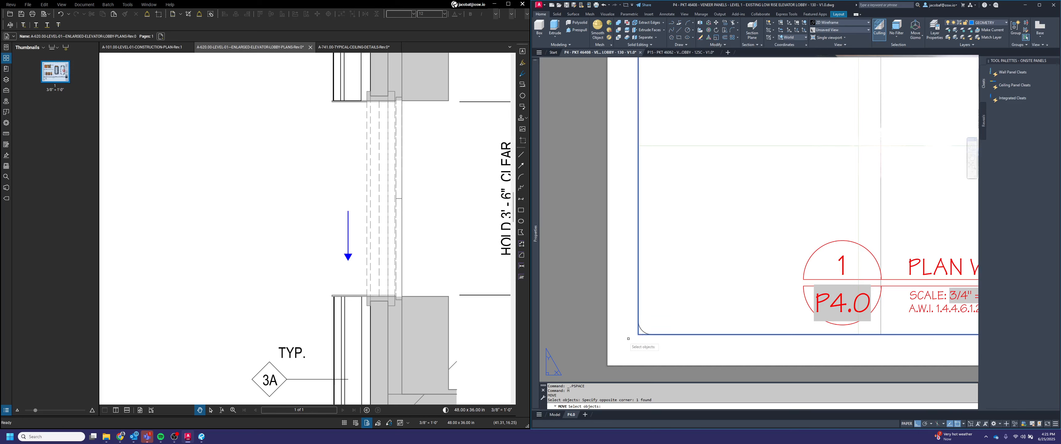
{"action": "scroll", "coordinate": [642, 321], "scroll_direction": "down", "scroll_amount": 3}
{"action": "key", "text": "Return"}
{"action": "scroll", "coordinate": [737, 243], "scroll_direction": "up", "scroll_amount": 5}
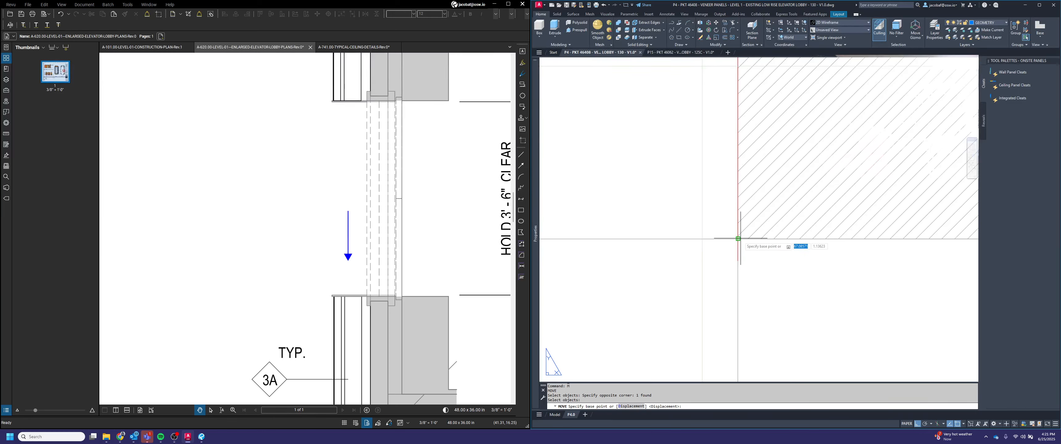
{"action": "left_click", "coordinate": [737, 238]}
{"action": "scroll", "coordinate": [737, 238], "scroll_direction": "down", "scroll_amount": 3}
{"action": "scroll", "coordinate": [716, 327], "scroll_direction": "up", "scroll_amount": 3}
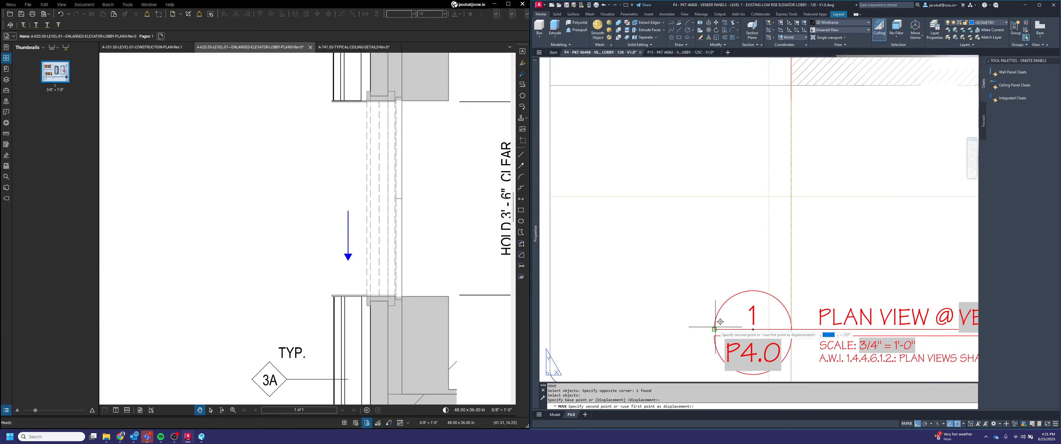
{"action": "left_click", "coordinate": [716, 326]}
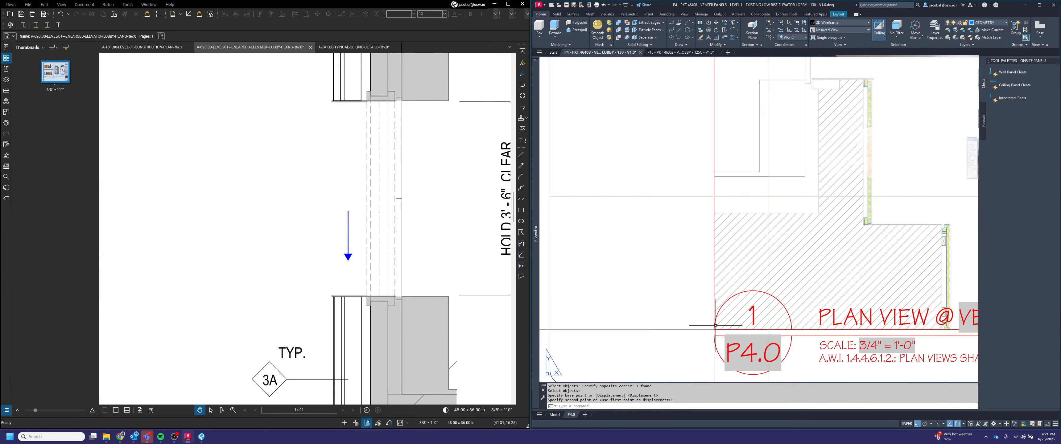
{"action": "scroll", "coordinate": [714, 309], "scroll_direction": "down", "scroll_amount": 5}
Step: Move the selected viewport edge objects 1.5 units straight up
{"action": "key", "text": "Return"}
{"action": "left_click", "coordinate": [686, 358]}
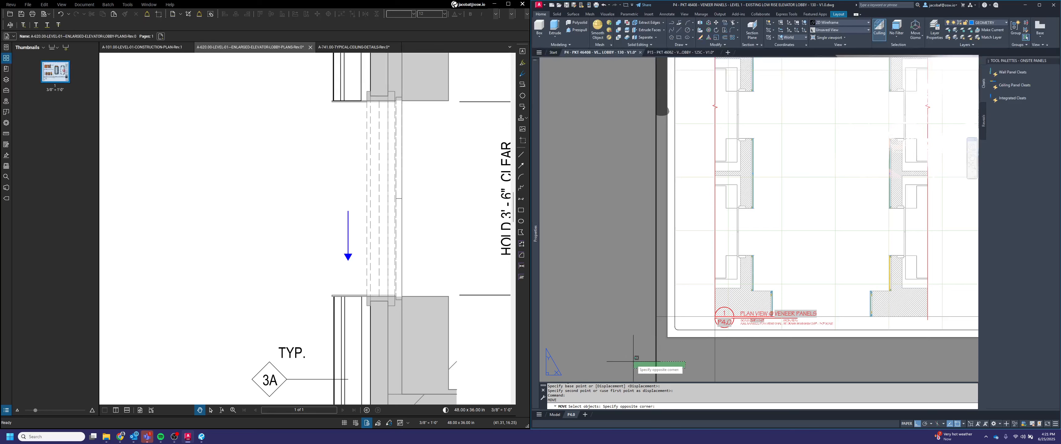
{"action": "left_click", "coordinate": [607, 315]}
{"action": "key", "text": "Return"}
{"action": "left_click", "coordinate": [607, 315]}
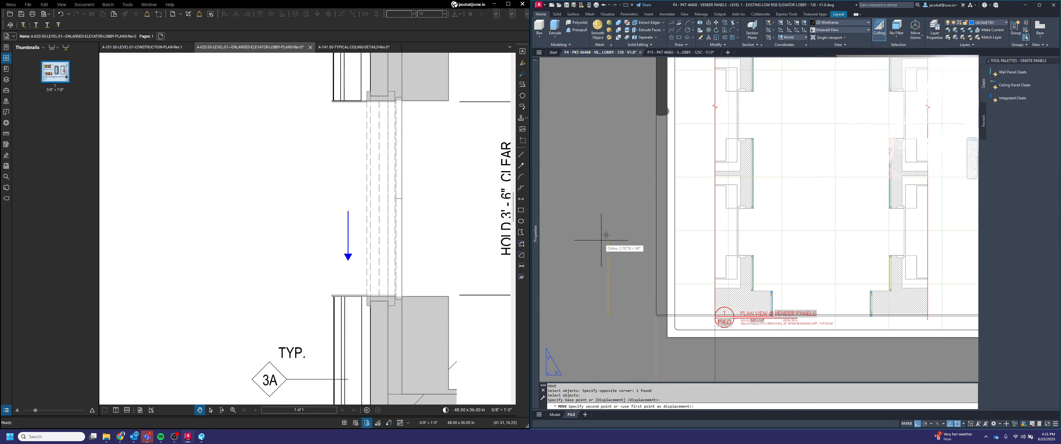
{"action": "type", "text": "1.5"}
{"action": "key", "text": "Return"}
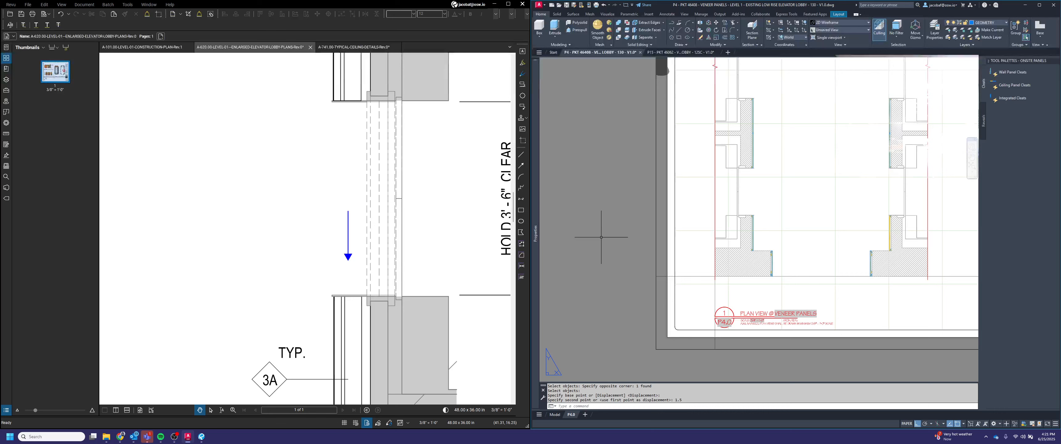
{"action": "scroll", "coordinate": [604, 236], "scroll_direction": "down", "scroll_amount": 2}
{"action": "scroll", "coordinate": [625, 266], "scroll_direction": "up", "scroll_amount": 5}
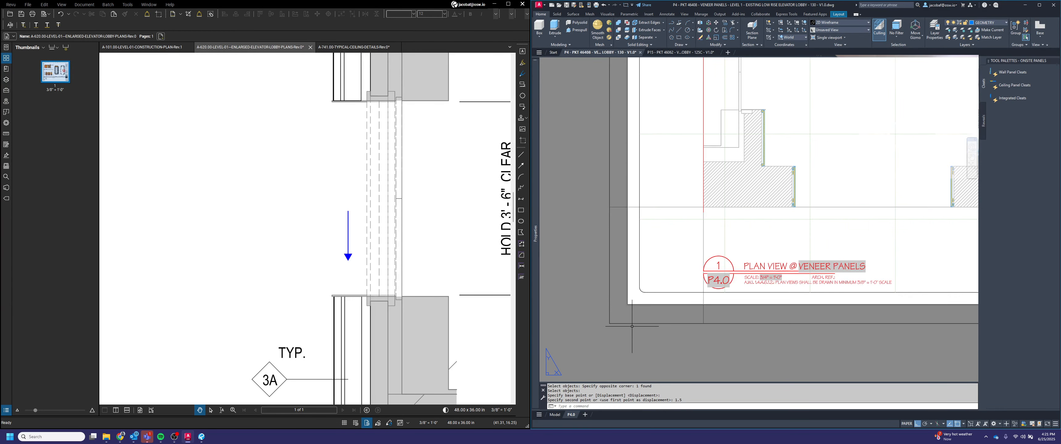
Step: Stretch the viewport's corner grips to resize its boundary tightly around the two wall sections
{"action": "left_click_drag", "start_coordinate": [712, 288], "coordinate": [593, 350]}
{"action": "left_click", "coordinate": [609, 323]}
{"action": "scroll", "coordinate": [626, 305], "scroll_direction": "up", "scroll_amount": 2}
{"action": "left_click", "coordinate": [646, 273]}
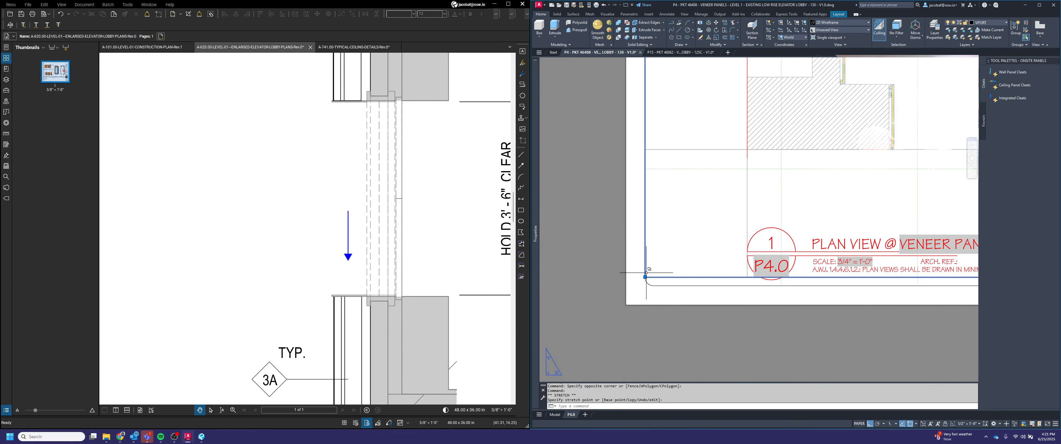
{"action": "left_click", "coordinate": [645, 277]}
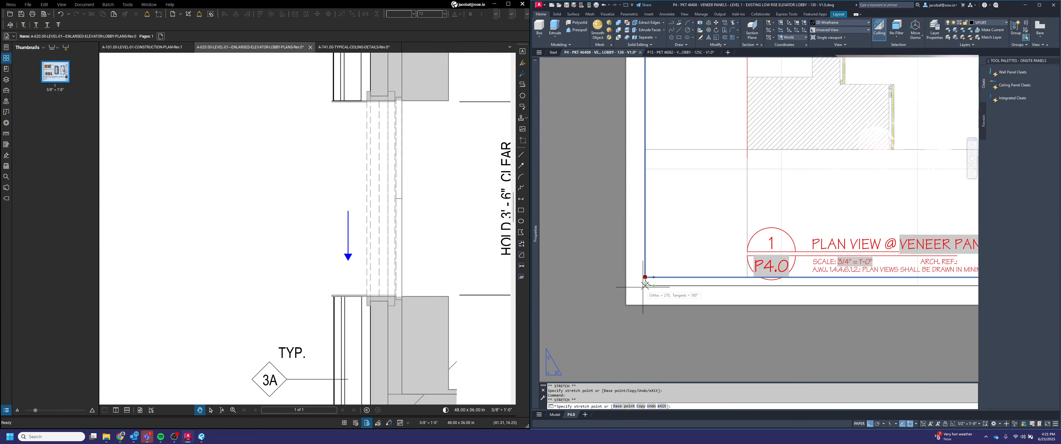
{"action": "left_click", "coordinate": [643, 285]}
{"action": "scroll", "coordinate": [658, 292], "scroll_direction": "down", "scroll_amount": 5}
{"action": "middle_click_drag", "start_coordinate": [772, 275], "coordinate": [660, 319]}
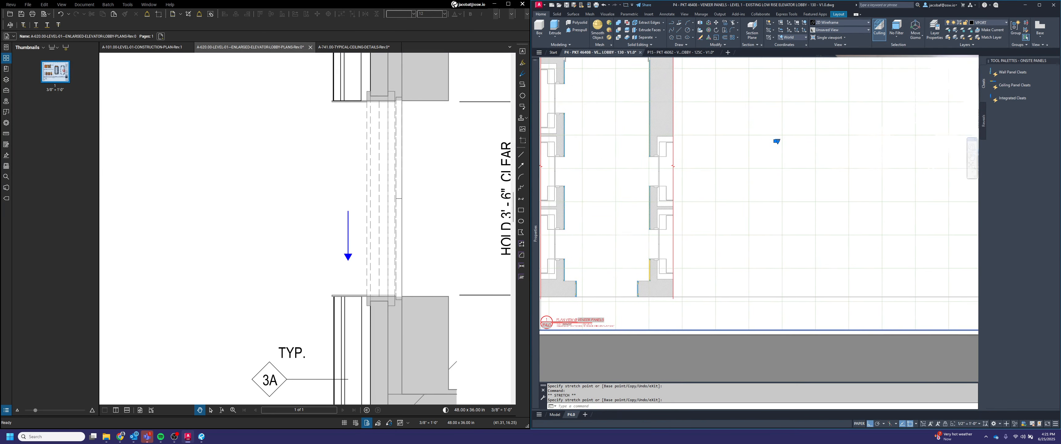
{"action": "scroll", "coordinate": [615, 245], "scroll_direction": "down", "scroll_amount": 5}
{"action": "left_click", "coordinate": [783, 280]}
{"action": "scroll", "coordinate": [644, 278], "scroll_direction": "up", "scroll_amount": 5}
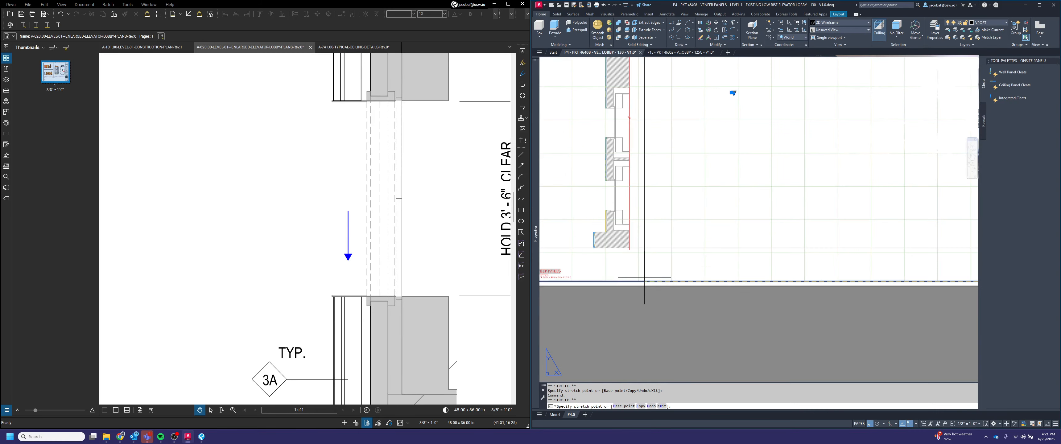
{"action": "left_click", "coordinate": [672, 281]}
{"action": "scroll", "coordinate": [710, 298], "scroll_direction": "down", "scroll_amount": 2}
{"action": "middle_click_drag", "start_coordinate": [690, 260], "coordinate": [776, 299]}
{"action": "scroll", "coordinate": [776, 182], "scroll_direction": "up", "scroll_amount": 1}
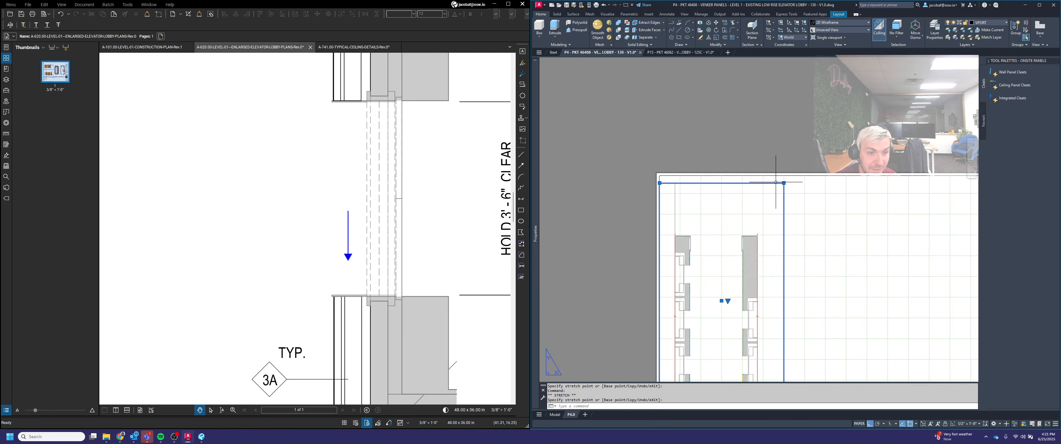
{"action": "key", "text": "Escape"}
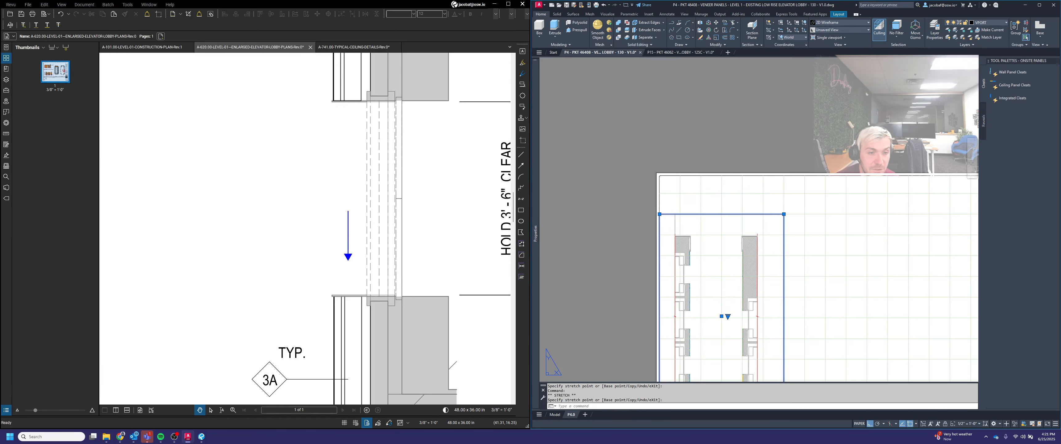
{"action": "scroll", "coordinate": [791, 291], "scroll_direction": "down", "scroll_amount": 2}
{"action": "scroll", "coordinate": [706, 332], "scroll_direction": "up", "scroll_amount": 4}
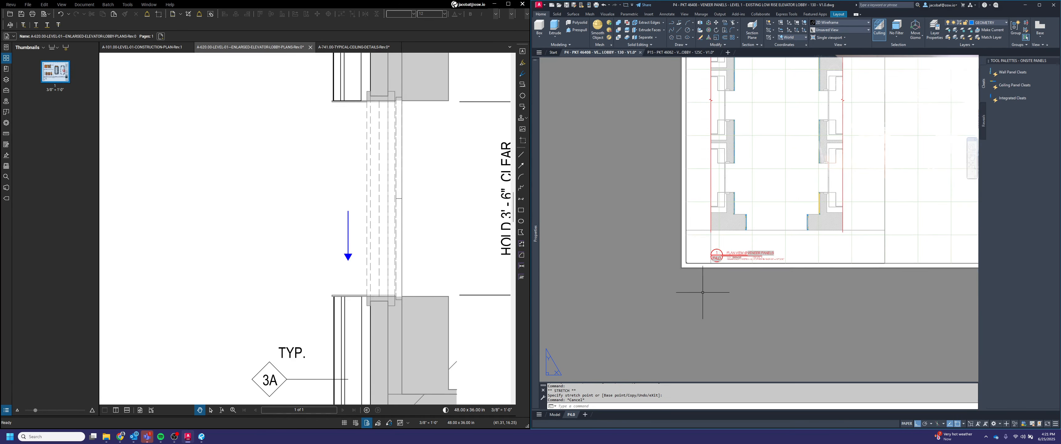
{"action": "scroll", "coordinate": [735, 228], "scroll_direction": "down", "scroll_amount": 4}
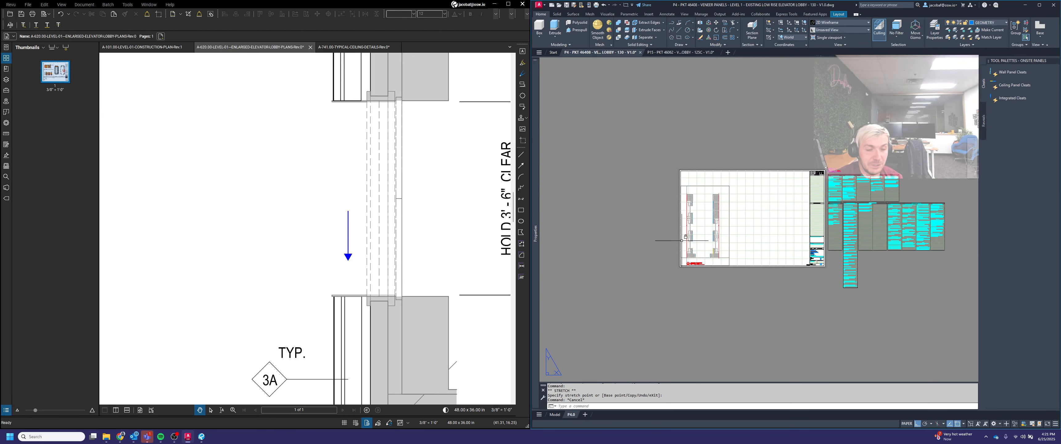
{"action": "middle_click_drag", "start_coordinate": [754, 227], "coordinate": [734, 240]}
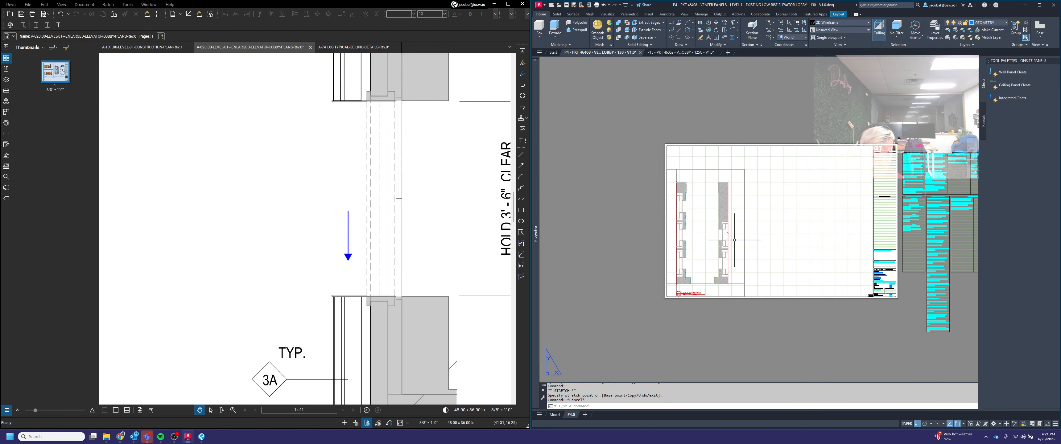
Step: Copy the wall-section viewport together with its title block label to a new position beside the original on the sheet
{"action": "key", "text": "Return"}
{"action": "scroll", "coordinate": [727, 295], "scroll_direction": "up", "scroll_amount": 5}
{"action": "left_click", "coordinate": [785, 290]}
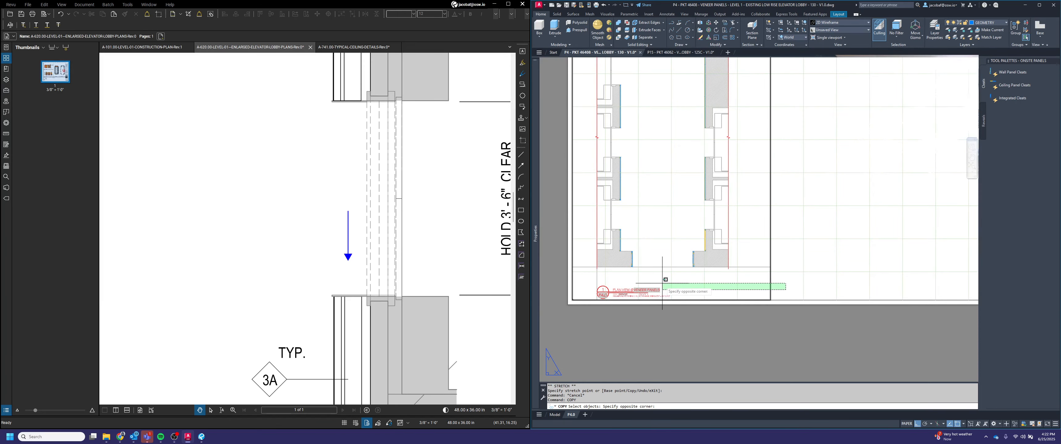
{"action": "left_click", "coordinate": [654, 282]}
{"action": "key", "text": "Return"}
{"action": "scroll", "coordinate": [569, 301], "scroll_direction": "up", "scroll_amount": 6}
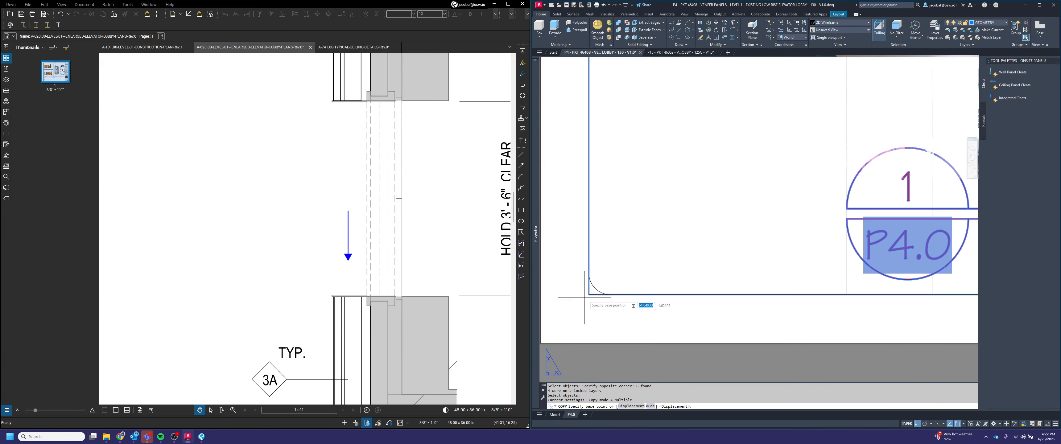
{"action": "left_click", "coordinate": [588, 294]}
{"action": "scroll", "coordinate": [588, 294], "scroll_direction": "down", "scroll_amount": 10}
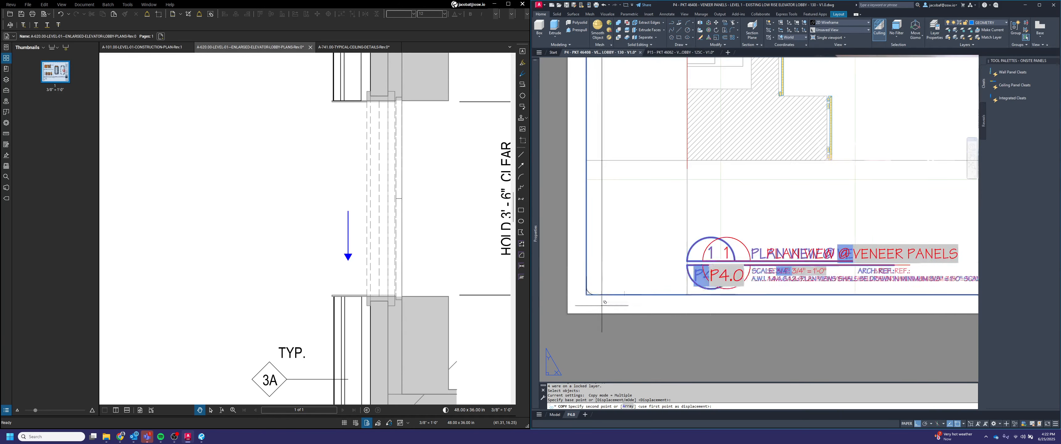
{"action": "left_click", "coordinate": [818, 304]}
{"action": "key", "text": "Return"}
Step: Activate the copied viewport and pan inside it to display the elevator lobby wall elevation, then return to paper space
{"action": "scroll", "coordinate": [817, 300], "scroll_direction": "down", "scroll_amount": 6}
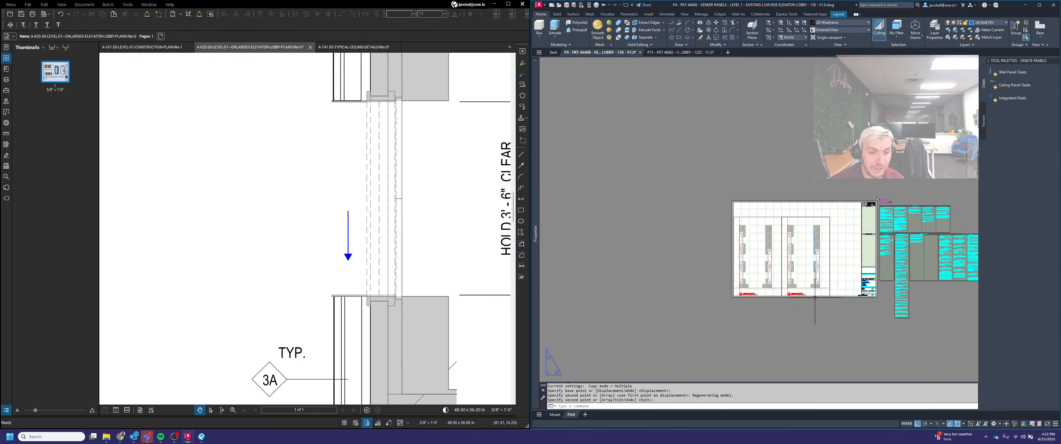
{"action": "scroll", "coordinate": [820, 272], "scroll_direction": "up", "scroll_amount": 4}
{"action": "double_click", "coordinate": [808, 268]}
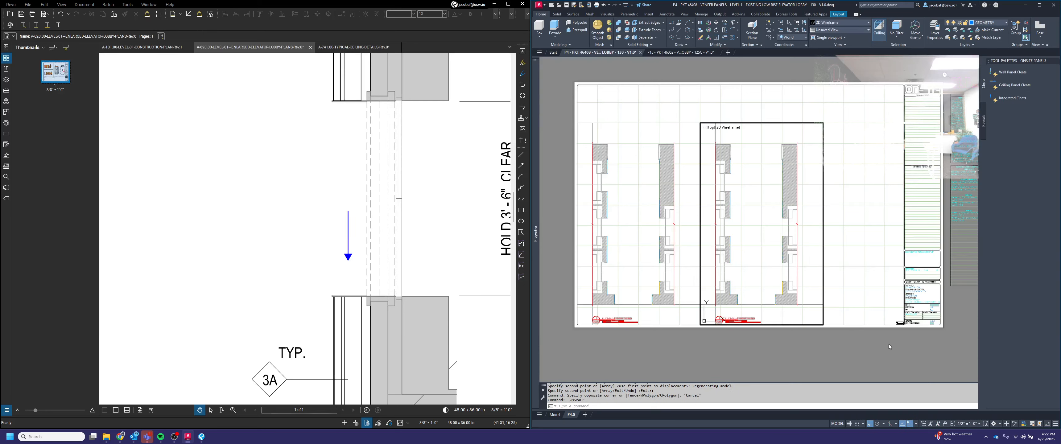
{"action": "middle_click_drag", "start_coordinate": [759, 260], "coordinate": [759, 163]}
{"action": "middle_click_drag", "start_coordinate": [775, 258], "coordinate": [765, 158]}
{"action": "middle_click_drag", "start_coordinate": [774, 263], "coordinate": [775, 279]}
{"action": "double_click", "coordinate": [783, 340]}
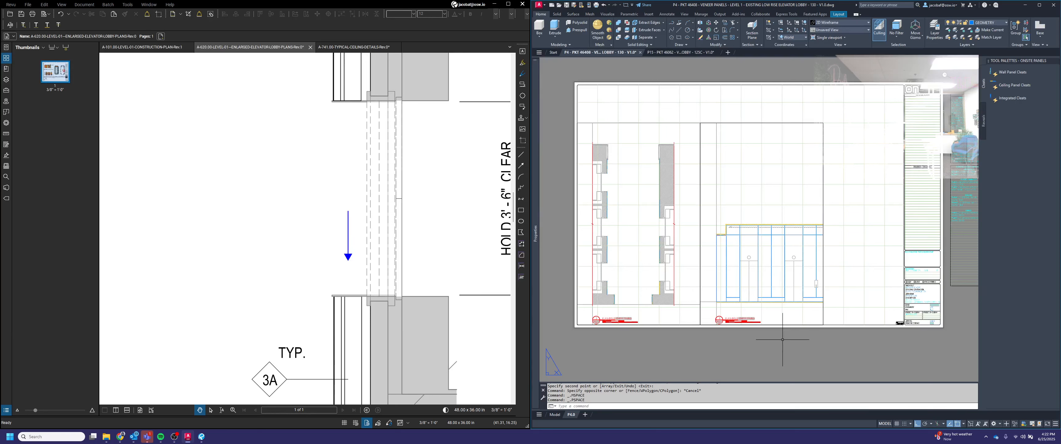
Step: Select the copied viewport and stretch its upper corner grip to widen it up to the title block
{"action": "left_click", "coordinate": [827, 317]}
{"action": "left_click", "coordinate": [820, 313]}
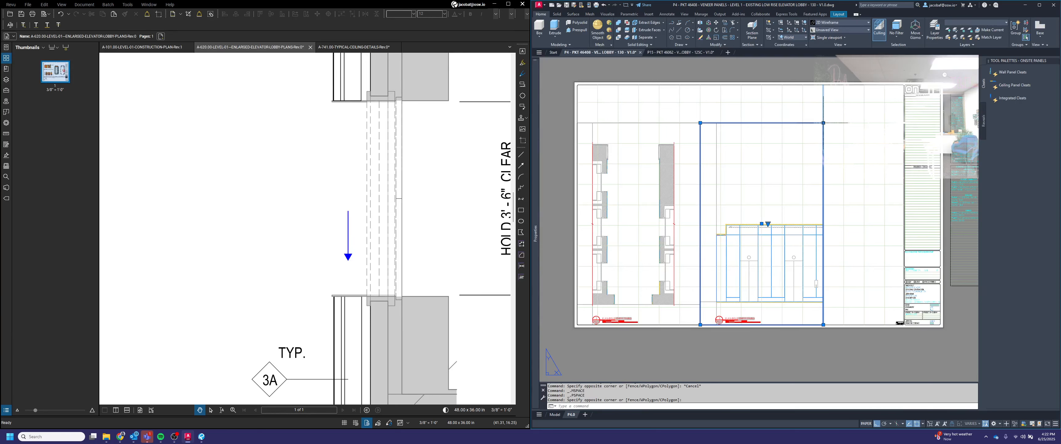
{"action": "left_click", "coordinate": [823, 123]}
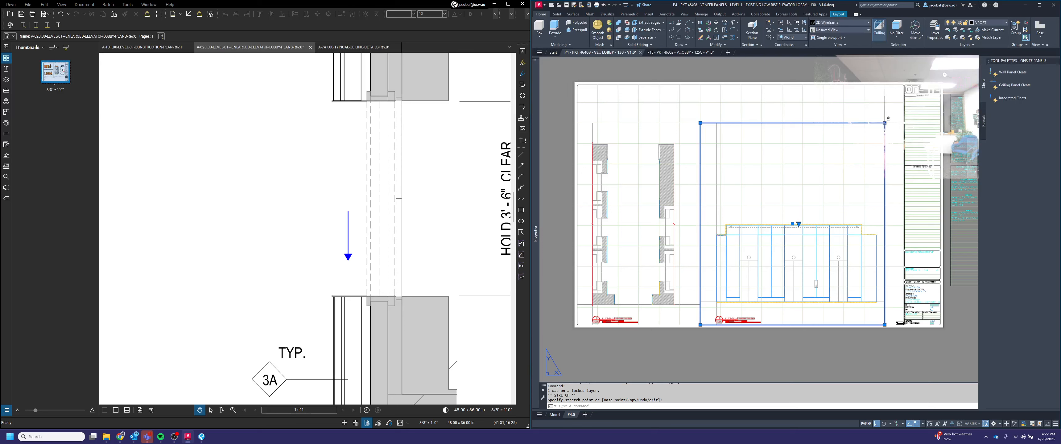
{"action": "left_click", "coordinate": [904, 123]}
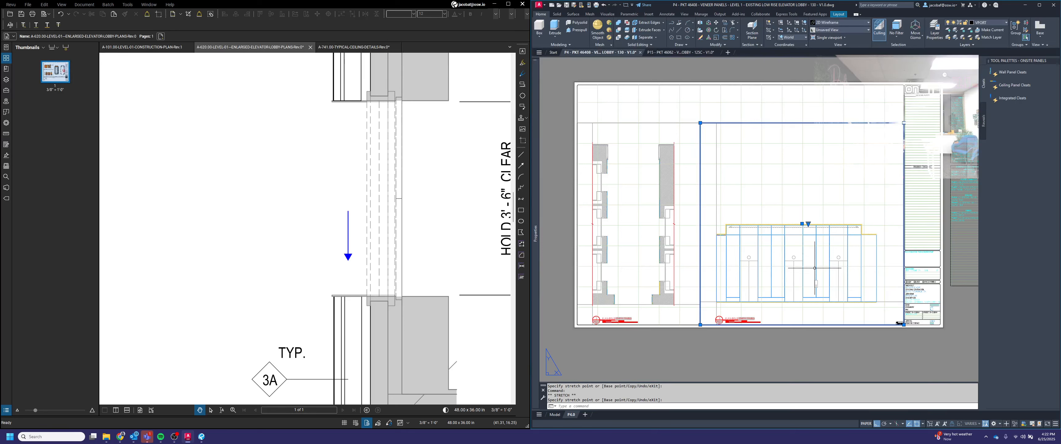
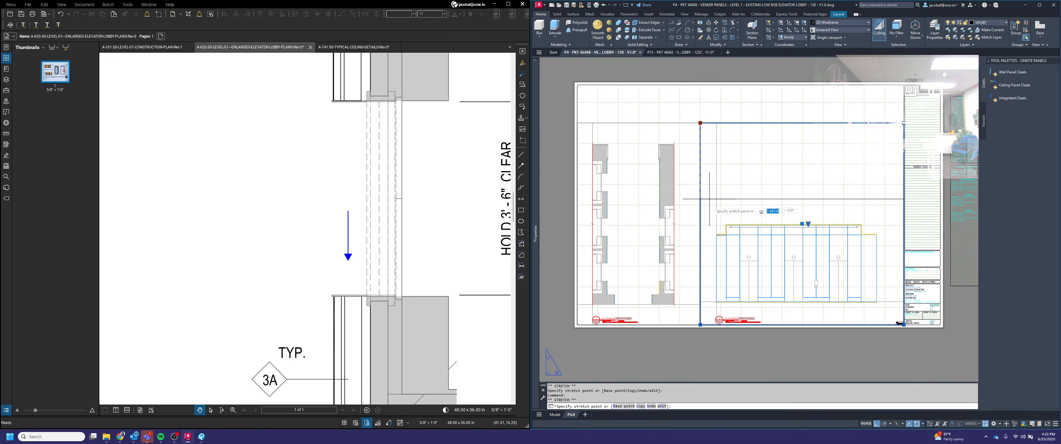
Step: Place the stretch point to finish resizing the copied elevation viewport
{"action": "left_click", "coordinate": [700, 204]}
{"action": "key", "text": "Escape"}
{"action": "scroll", "coordinate": [742, 334], "scroll_direction": "up", "scroll_amount": 5}
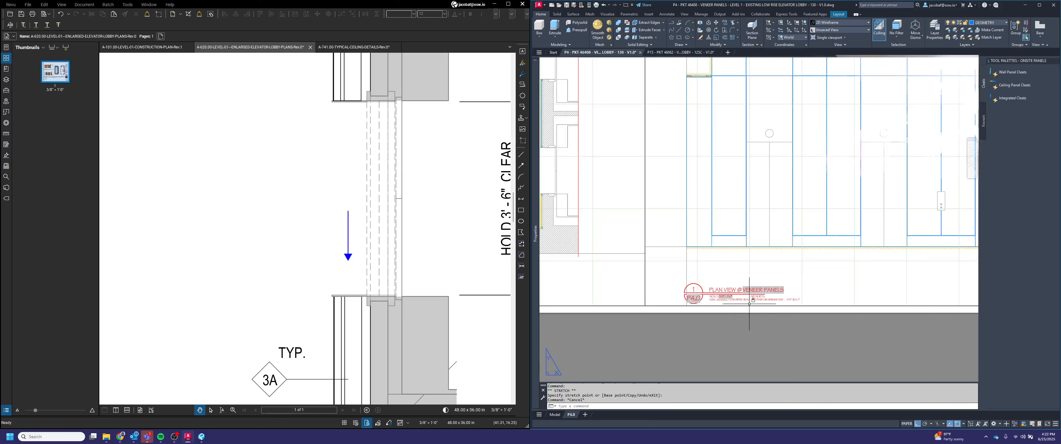
Step: Select the elevation's title label and stretch its title line so it extends under the full title text
{"action": "left_click", "coordinate": [693, 295]}
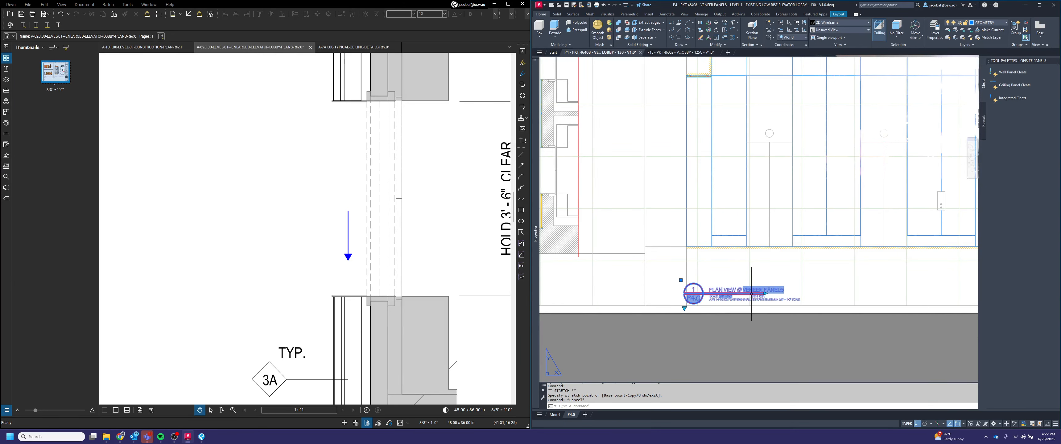
{"action": "left_click", "coordinate": [684, 308]}
{"action": "left_click", "coordinate": [715, 333]}
{"action": "scroll", "coordinate": [775, 304], "scroll_direction": "up", "scroll_amount": 4}
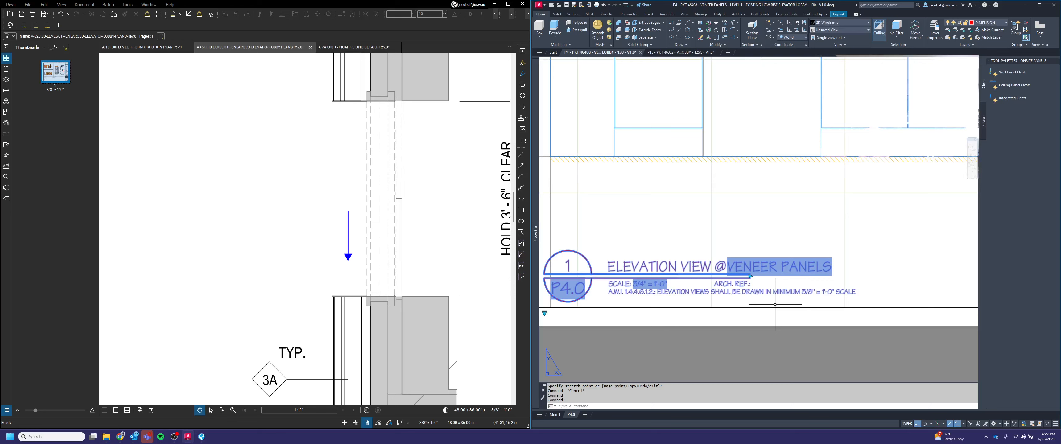
{"action": "key", "text": "Escape"}
{"action": "left_click", "coordinate": [763, 288]}
{"action": "left_click", "coordinate": [754, 254]}
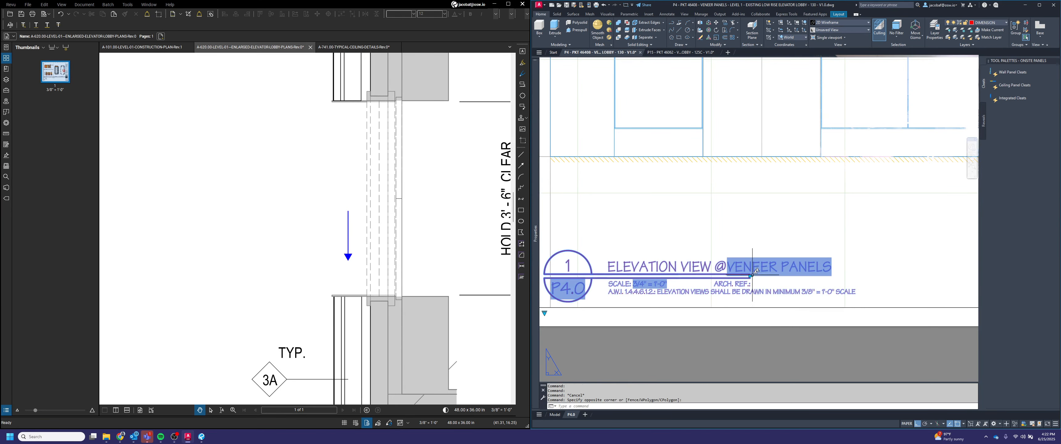
{"action": "left_click", "coordinate": [750, 276]}
{"action": "left_click", "coordinate": [832, 233]}
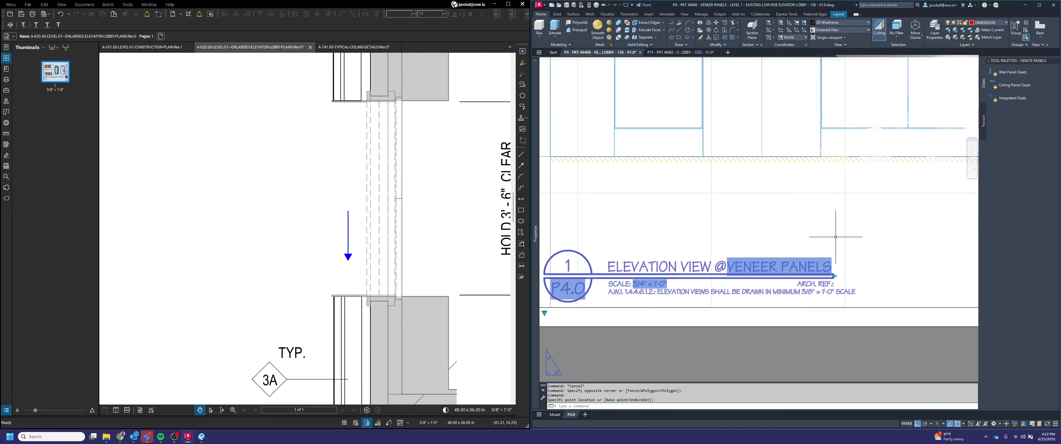
{"action": "key", "text": "Escape"}
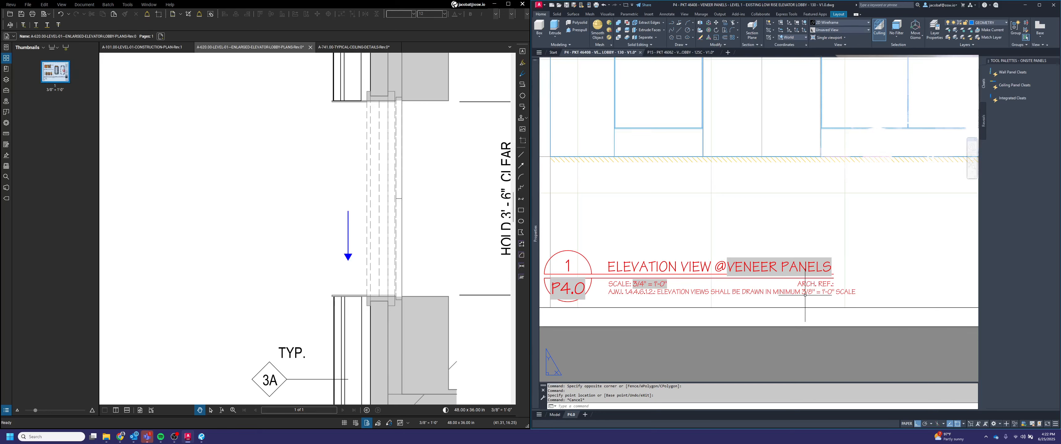
Step: Activate the elevation viewport, open its viewport scale list, and return to paper space
{"action": "scroll", "coordinate": [806, 293], "scroll_direction": "down", "scroll_amount": 4}
{"action": "double_click", "coordinate": [829, 271]}
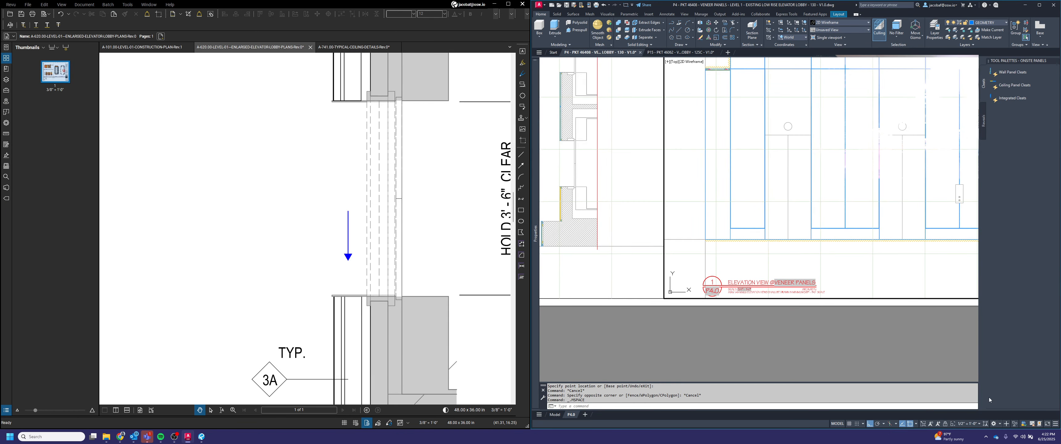
{"action": "left_click", "coordinate": [978, 425]}
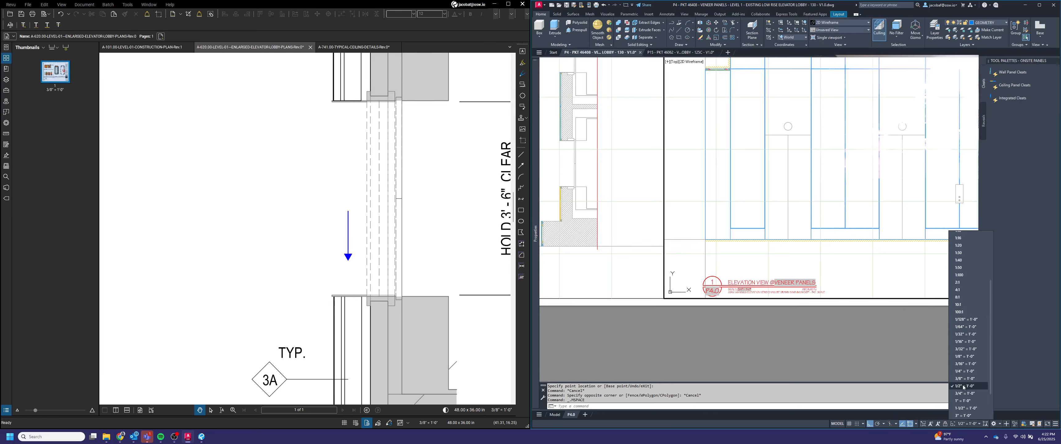
{"action": "left_click", "coordinate": [796, 365]}
{"action": "double_click", "coordinate": [792, 357]}
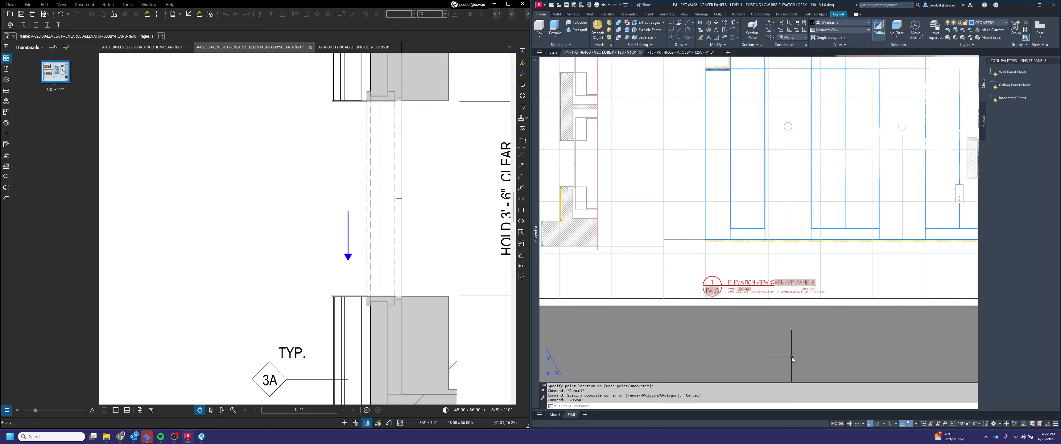
{"action": "key", "text": "Escape"}
{"action": "scroll", "coordinate": [738, 322], "scroll_direction": "down", "scroll_amount": 2}
{"action": "scroll", "coordinate": [739, 324], "scroll_direction": "down", "scroll_amount": 2}
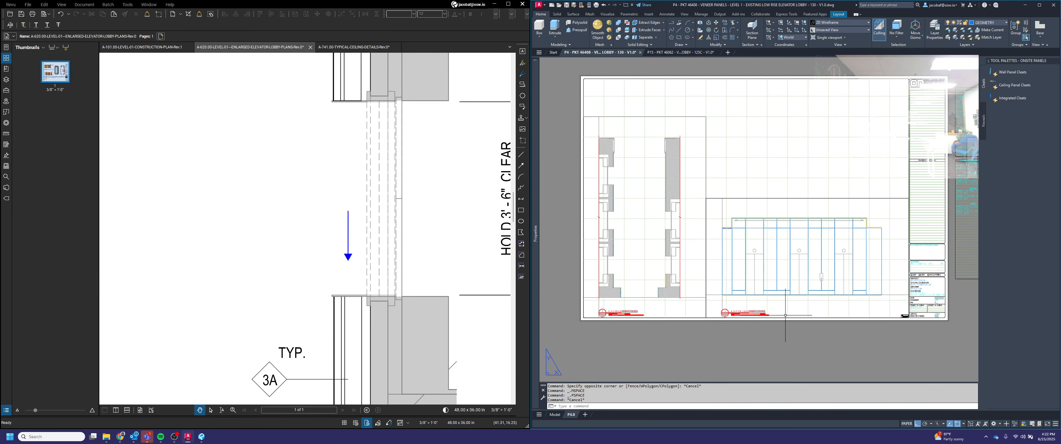
Step: Move the elevation's title label down to the lower edge of its viewport
{"action": "type", "text": "m"}
{"action": "key", "text": "Return"}
{"action": "left_click", "coordinate": [805, 235]}
{"action": "left_click", "coordinate": [771, 181]}
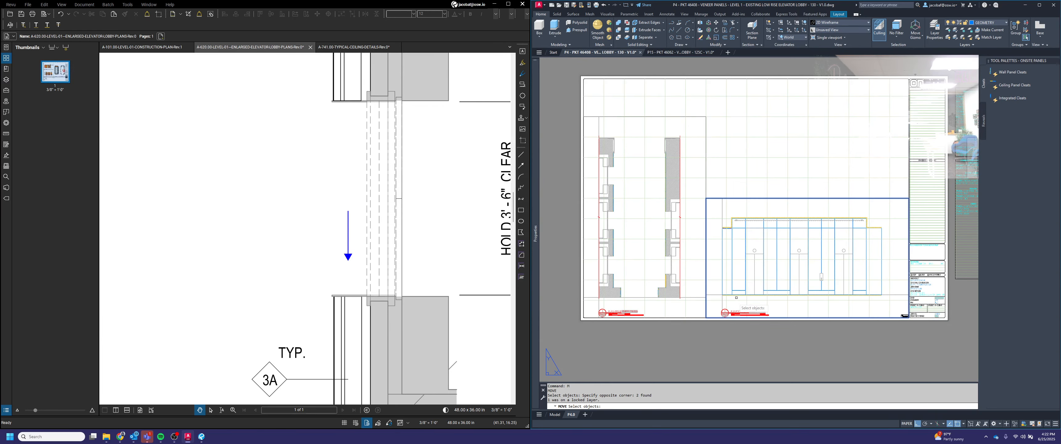
{"action": "scroll", "coordinate": [729, 304], "scroll_direction": "up", "scroll_amount": 5}
{"action": "key", "text": "Return"}
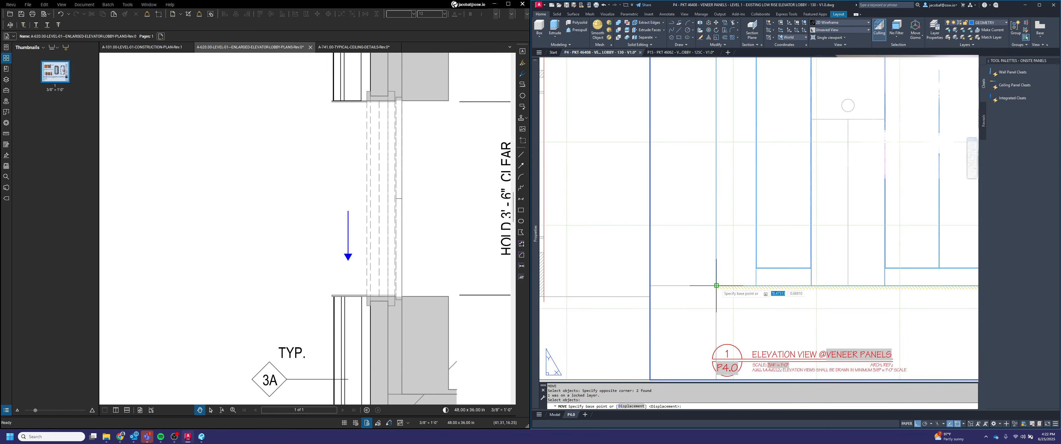
{"action": "left_click", "coordinate": [716, 286]}
{"action": "scroll", "coordinate": [710, 358], "scroll_direction": "up", "scroll_amount": 4}
{"action": "left_click", "coordinate": [719, 357]}
{"action": "scroll", "coordinate": [762, 315], "scroll_direction": "down", "scroll_amount": 4}
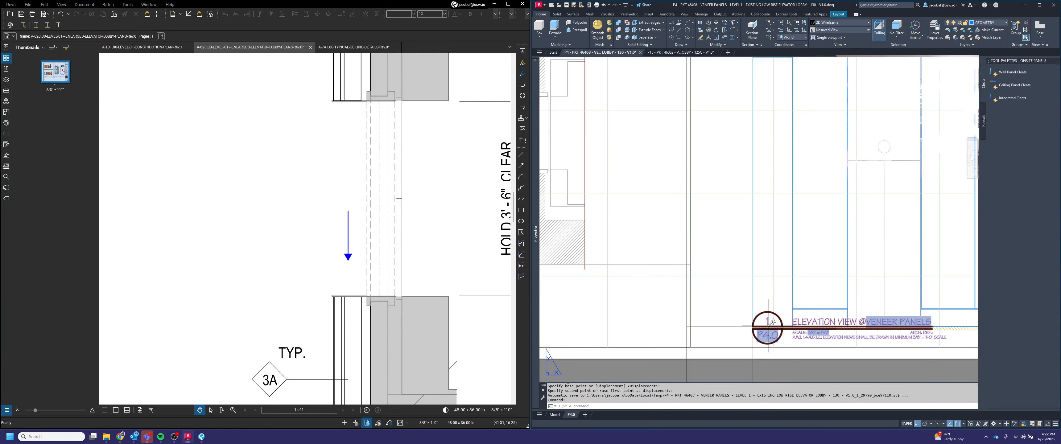
{"action": "scroll", "coordinate": [755, 292], "scroll_direction": "down", "scroll_amount": 3}
Step: Move the elevation viewport to realign it on the sheet
{"action": "key", "text": "Return"}
{"action": "scroll", "coordinate": [749, 316], "scroll_direction": "up", "scroll_amount": 4}
{"action": "left_click", "coordinate": [755, 339]}
{"action": "left_click", "coordinate": [690, 337]}
{"action": "key", "text": "Return"}
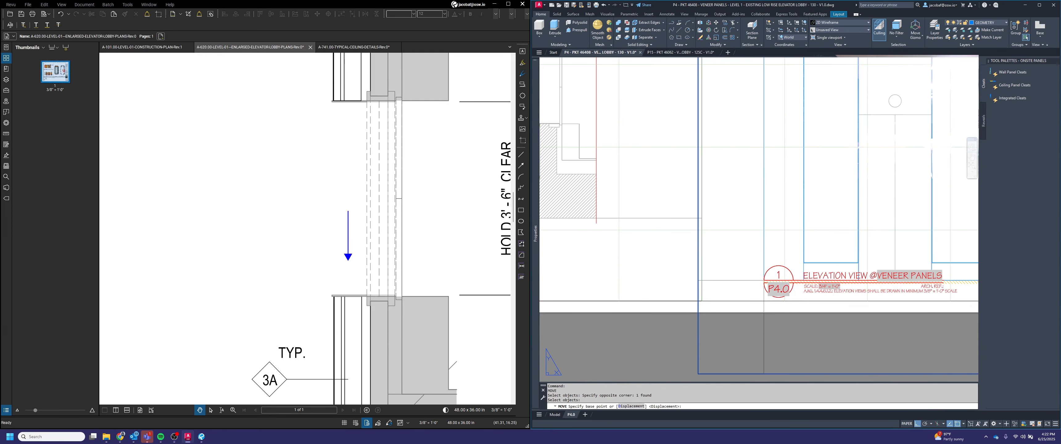
{"action": "left_click", "coordinate": [672, 273]}
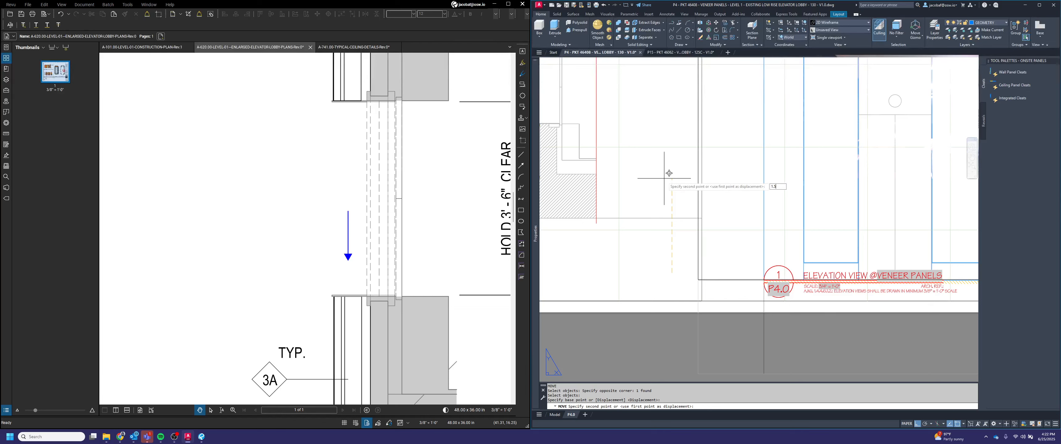
{"action": "key", "text": "Return"}
Step: Stretch the elevation viewport's corner grip to meet the title block edge
{"action": "scroll", "coordinate": [661, 292], "scroll_direction": "up", "scroll_amount": 2}
{"action": "left_click", "coordinate": [748, 321]}
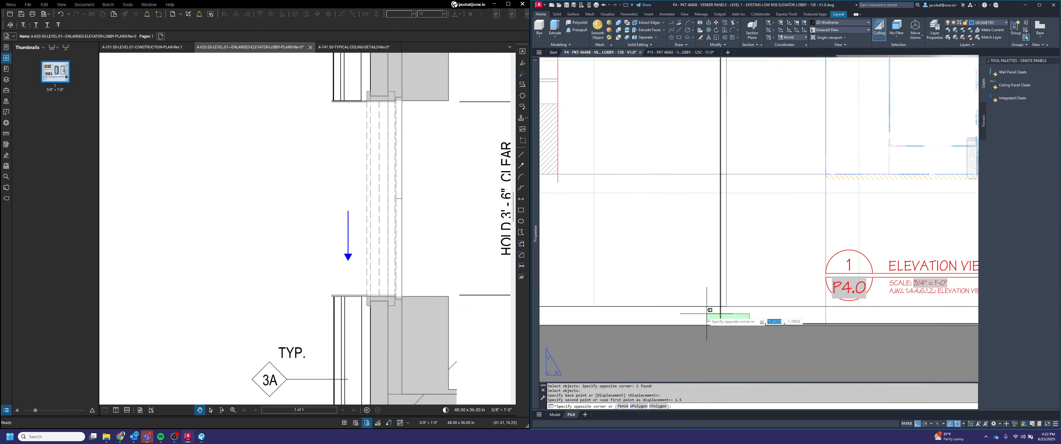
{"action": "left_click", "coordinate": [707, 315]}
{"action": "left_click", "coordinate": [720, 324]}
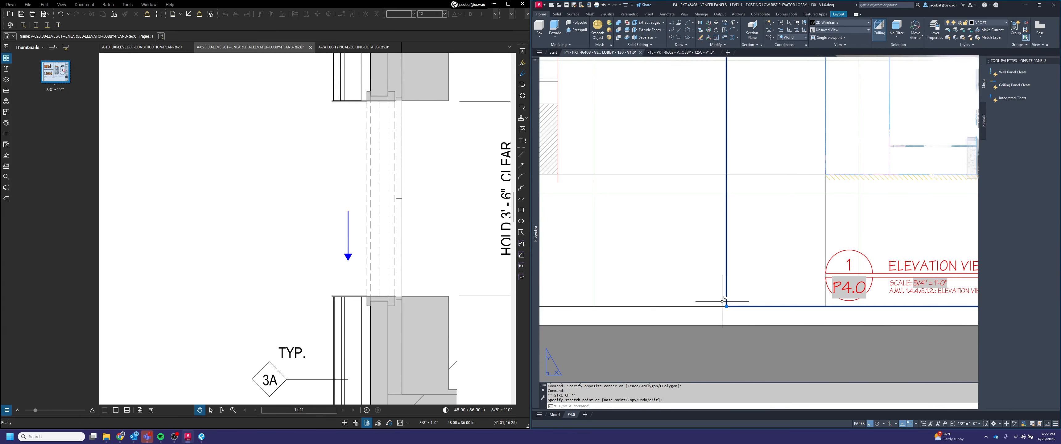
{"action": "scroll", "coordinate": [774, 287], "scroll_direction": "down", "scroll_amount": 3}
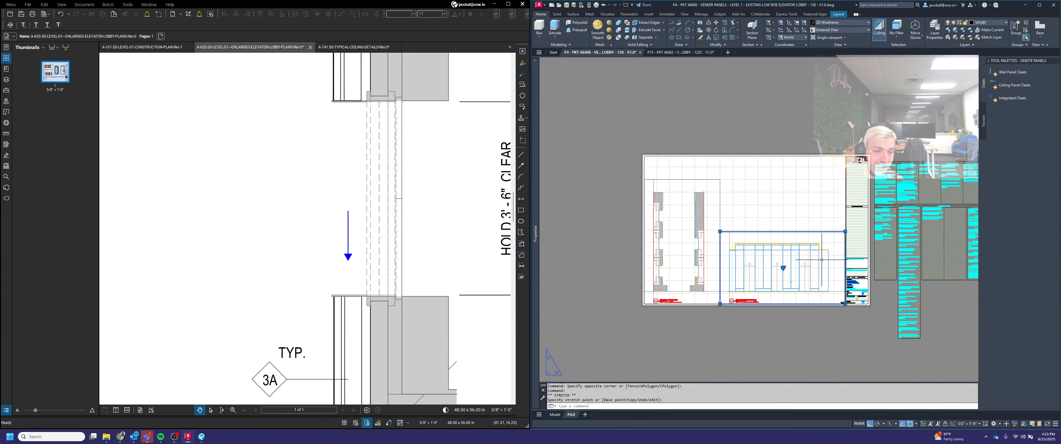
{"action": "scroll", "coordinate": [845, 304], "scroll_direction": "up", "scroll_amount": 5}
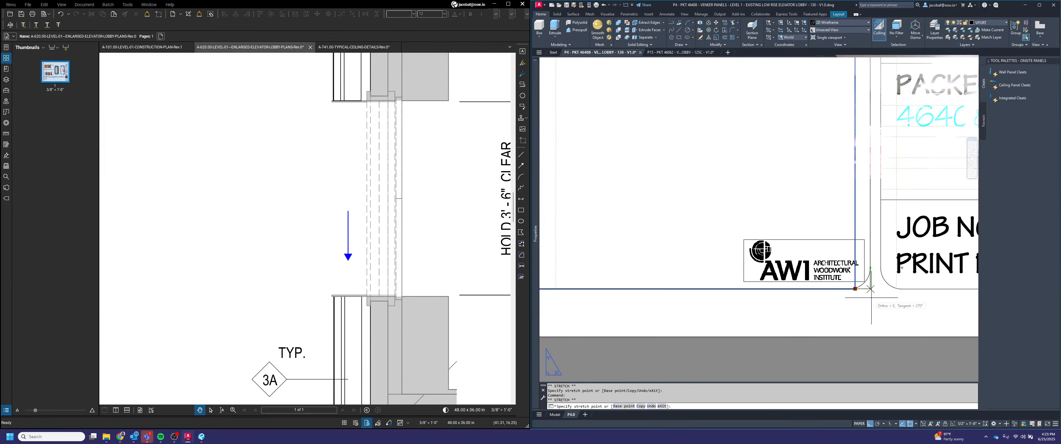
{"action": "left_click", "coordinate": [871, 299]}
{"action": "scroll", "coordinate": [871, 299], "scroll_direction": "down", "scroll_amount": 5}
{"action": "scroll", "coordinate": [747, 202], "scroll_direction": "up", "scroll_amount": 5}
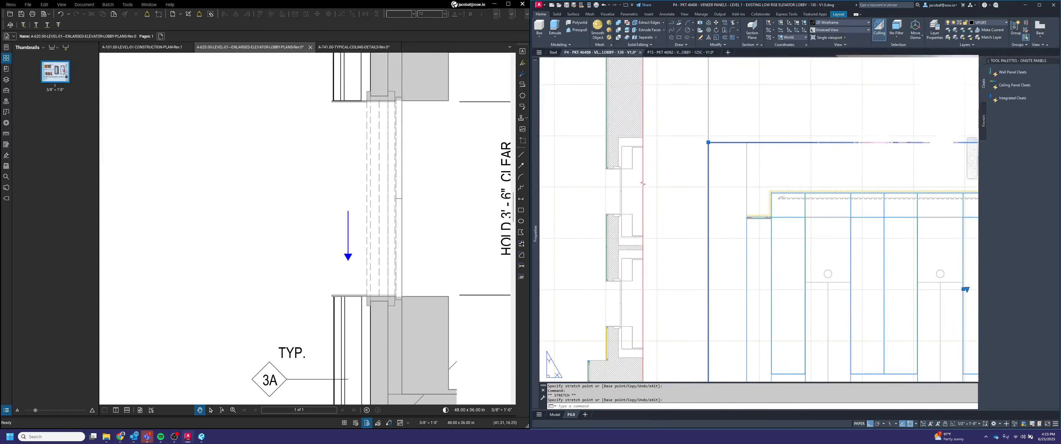
{"action": "scroll", "coordinate": [748, 202], "scroll_direction": "up", "scroll_amount": 3}
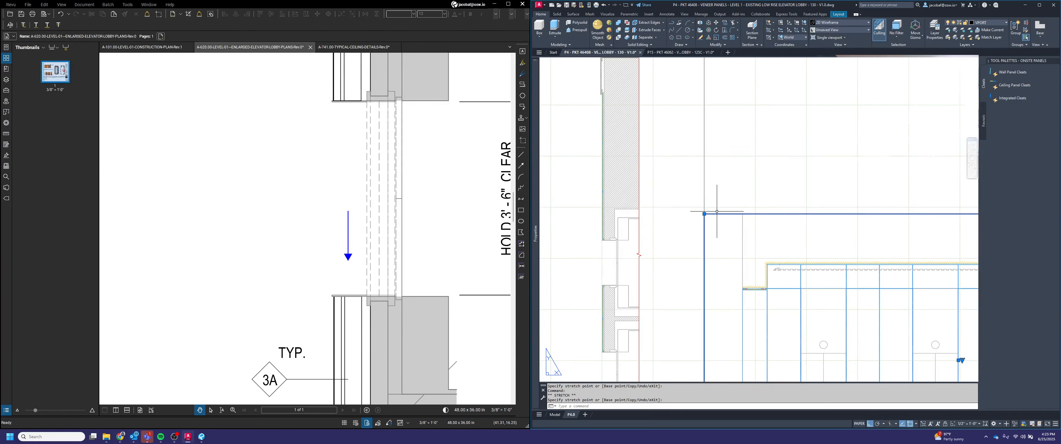
{"action": "key", "text": "Escape"}
Step: Copy the elevation viewport together with its title label upward, stacking it above the original
{"action": "scroll", "coordinate": [719, 219], "scroll_direction": "down", "scroll_amount": 3}
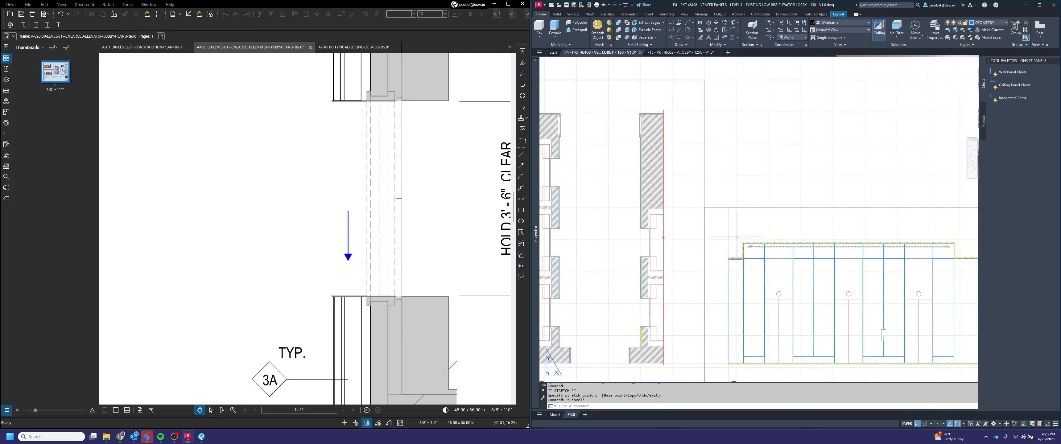
{"action": "middle_click_drag", "start_coordinate": [724, 223], "coordinate": [699, 212]}
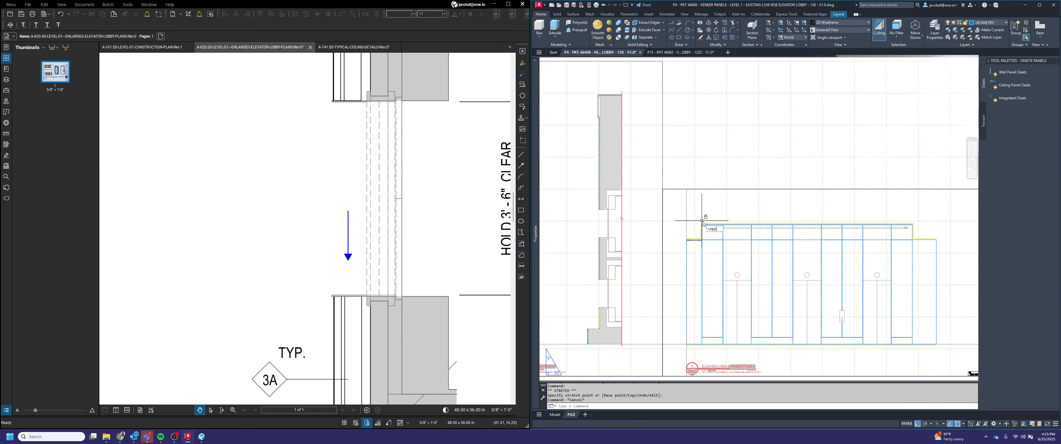
{"action": "key", "text": "Return"}
{"action": "scroll", "coordinate": [708, 220], "scroll_direction": "down", "scroll_amount": 2}
{"action": "left_click", "coordinate": [733, 305]}
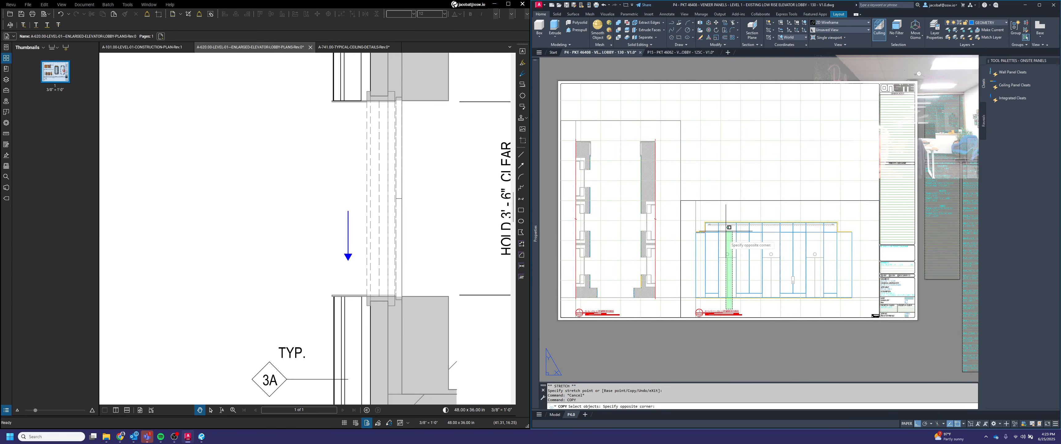
{"action": "left_click", "coordinate": [714, 310]}
{"action": "left_click", "coordinate": [721, 222]}
{"action": "left_click", "coordinate": [722, 181]}
{"action": "left_click", "coordinate": [713, 207]}
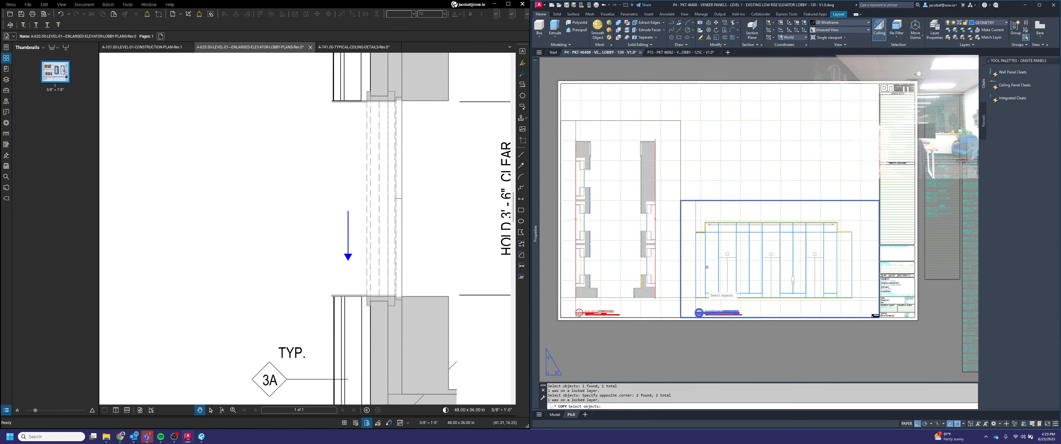
{"action": "key", "text": "Return"}
{"action": "scroll", "coordinate": [680, 319], "scroll_direction": "up", "scroll_amount": 4}
{"action": "left_click", "coordinate": [680, 315]}
{"action": "scroll", "coordinate": [681, 314], "scroll_direction": "down", "scroll_amount": 4}
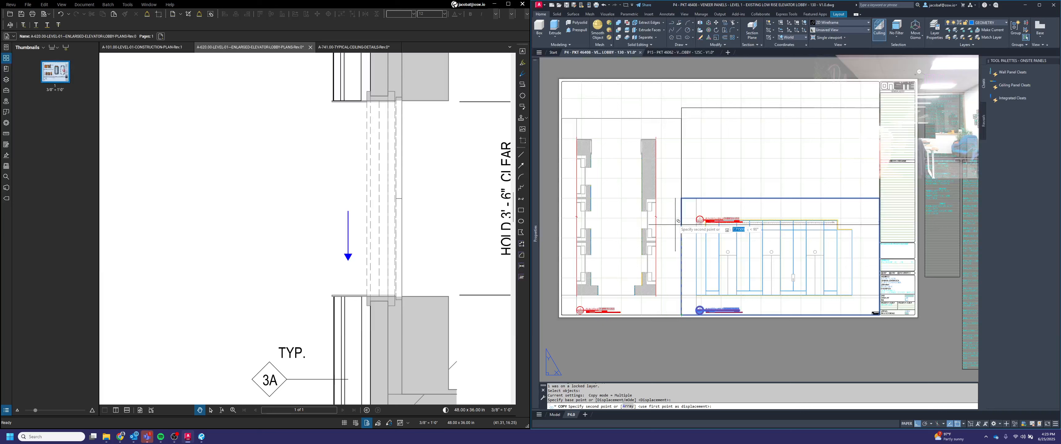
{"action": "left_click", "coordinate": [681, 198]}
{"action": "key", "text": "Return"}
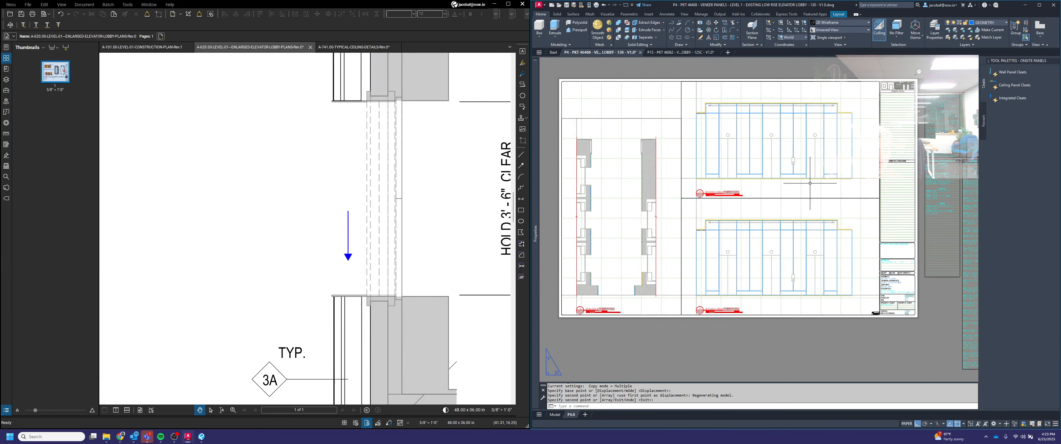
Step: Activate the upper copied viewport, pan its view of the elevation, and return to paper space
{"action": "scroll", "coordinate": [790, 205], "scroll_direction": "up", "scroll_amount": 2}
{"action": "double_click", "coordinate": [796, 212]}
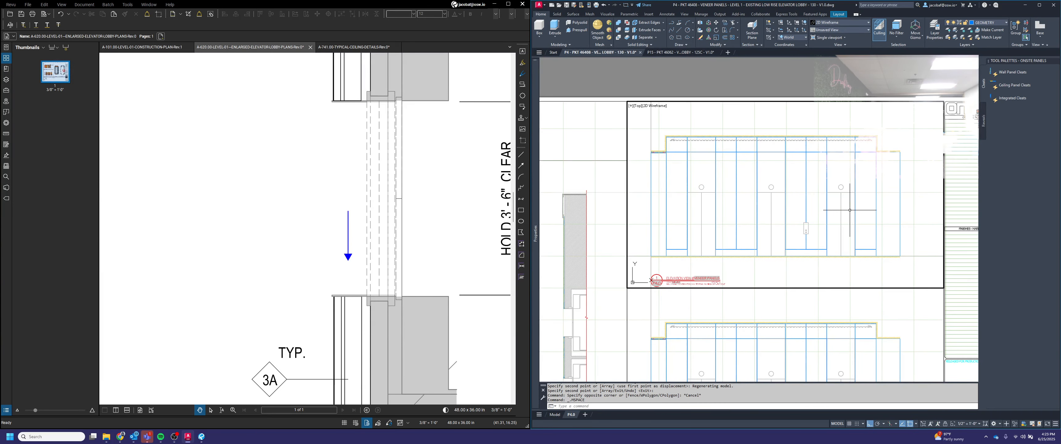
{"action": "middle_click_drag", "start_coordinate": [850, 210], "coordinate": [502, 207]}
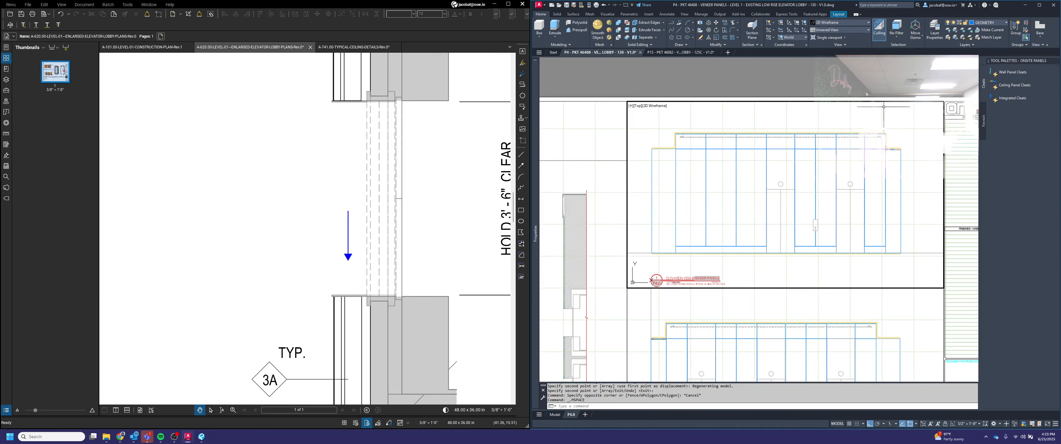
{"action": "double_click", "coordinate": [889, 78]}
Step: Move the upper viewport's title label down to the lower edge of that viewport
{"action": "key", "text": "Return"}
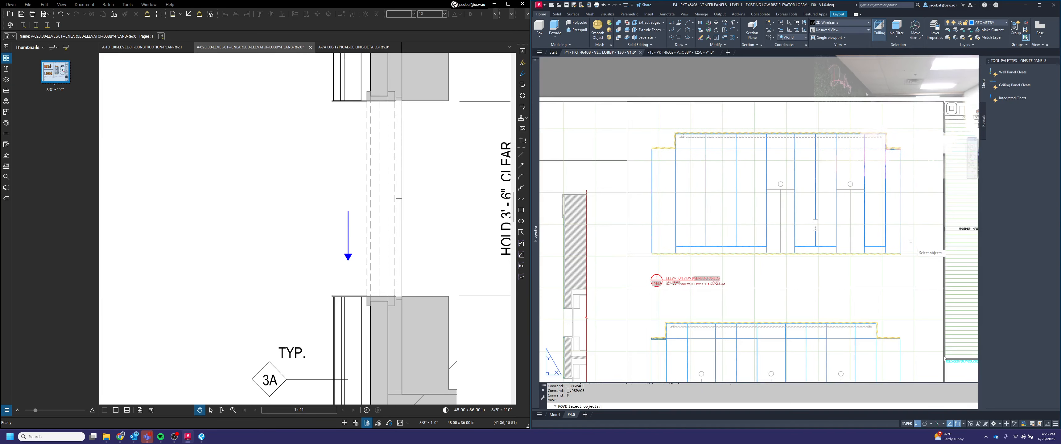
{"action": "left_click", "coordinate": [910, 296]}
{"action": "left_click", "coordinate": [854, 306]}
{"action": "left_click", "coordinate": [674, 316], "text": "shift"}
{"action": "left_click", "coordinate": [613, 310], "text": "shift"}
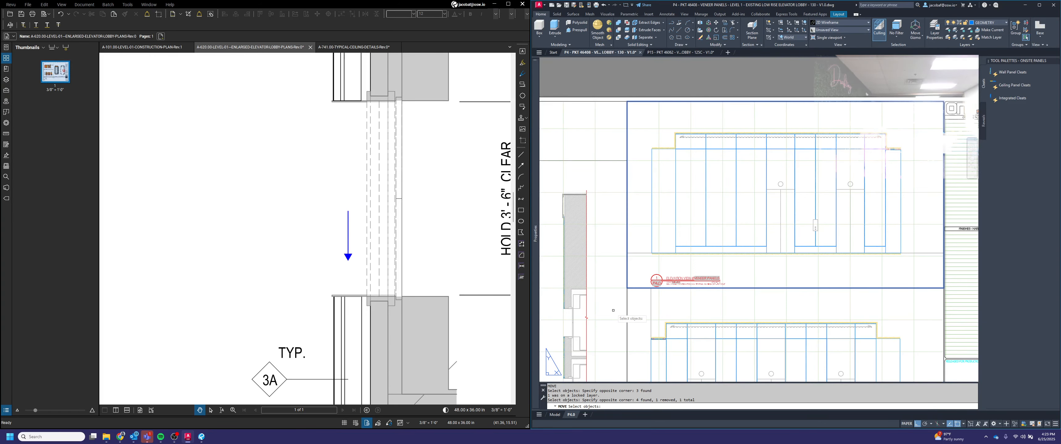
{"action": "key", "text": "Return"}
{"action": "scroll", "coordinate": [646, 258], "scroll_direction": "up", "scroll_amount": 4}
{"action": "left_click", "coordinate": [661, 247]}
{"action": "scroll", "coordinate": [658, 292], "scroll_direction": "up", "scroll_amount": 2}
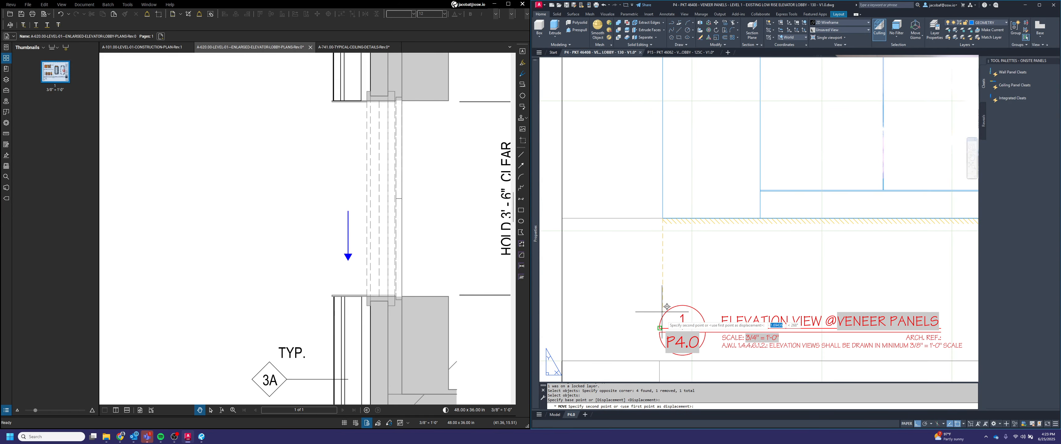
{"action": "left_click", "coordinate": [661, 321]}
{"action": "scroll", "coordinate": [717, 276], "scroll_direction": "down", "scroll_amount": 4}
Step: Move the upper elevation viewport to realign it on the sheet
{"action": "key", "text": "Return"}
{"action": "scroll", "coordinate": [676, 332], "scroll_direction": "up", "scroll_amount": 2}
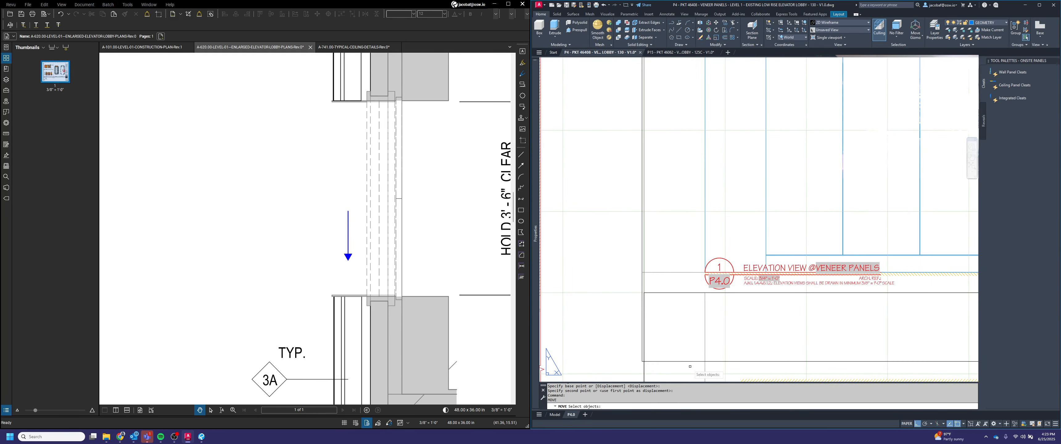
{"action": "left_click", "coordinate": [692, 368]}
{"action": "left_click", "coordinate": [664, 296]}
{"action": "key", "text": "Return"}
{"action": "left_click", "coordinate": [676, 238]}
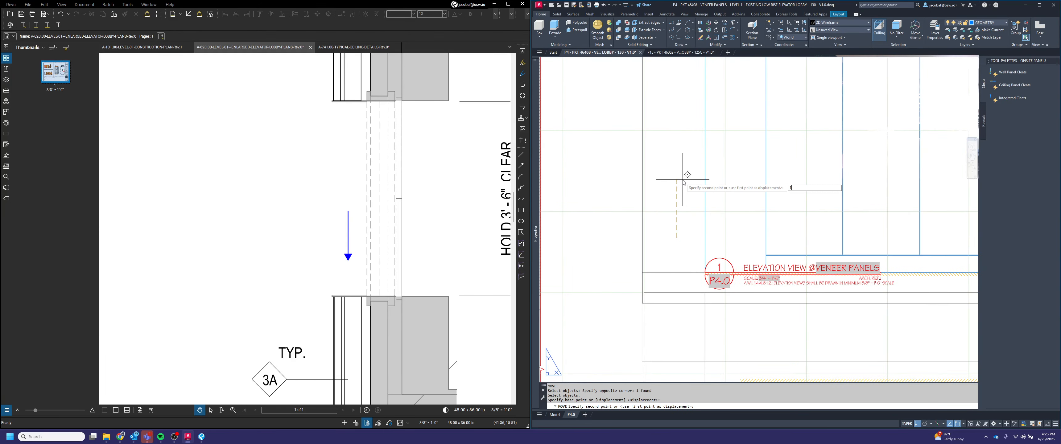
{"action": "key", "text": "Return"}
{"action": "scroll", "coordinate": [679, 304], "scroll_direction": "up", "scroll_amount": 4}
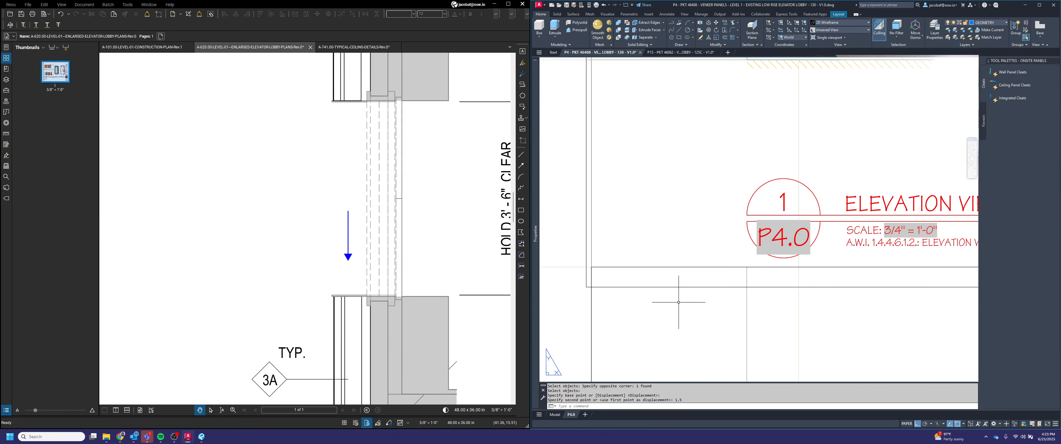
Step: Try to stretch the upper elevation viewport's boundary using its grips
{"action": "left_click", "coordinate": [682, 304]}
{"action": "left_click", "coordinate": [670, 280]}
{"action": "left_click", "coordinate": [586, 287]}
{"action": "left_click", "coordinate": [592, 267]}
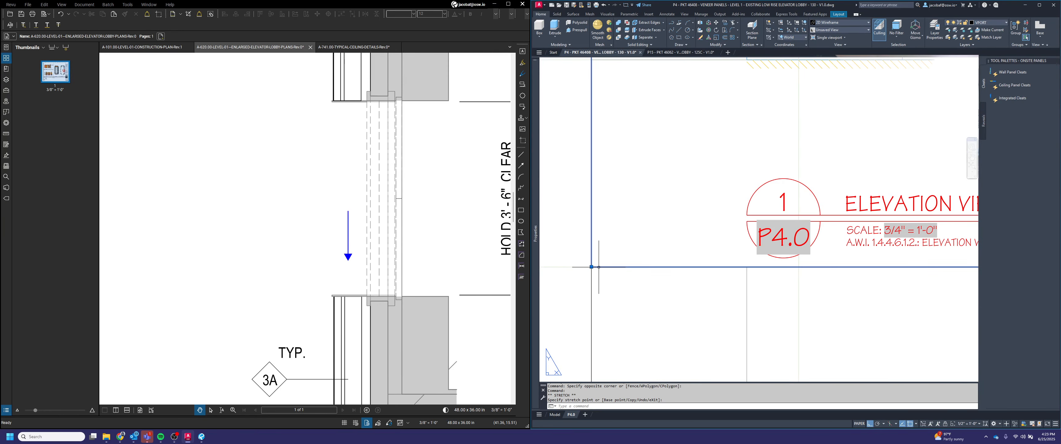
{"action": "scroll", "coordinate": [601, 268], "scroll_direction": "down", "scroll_amount": 5}
{"action": "middle_click_drag", "start_coordinate": [733, 232], "coordinate": [702, 257]}
{"action": "scroll", "coordinate": [886, 105], "scroll_direction": "up", "scroll_amount": 5}
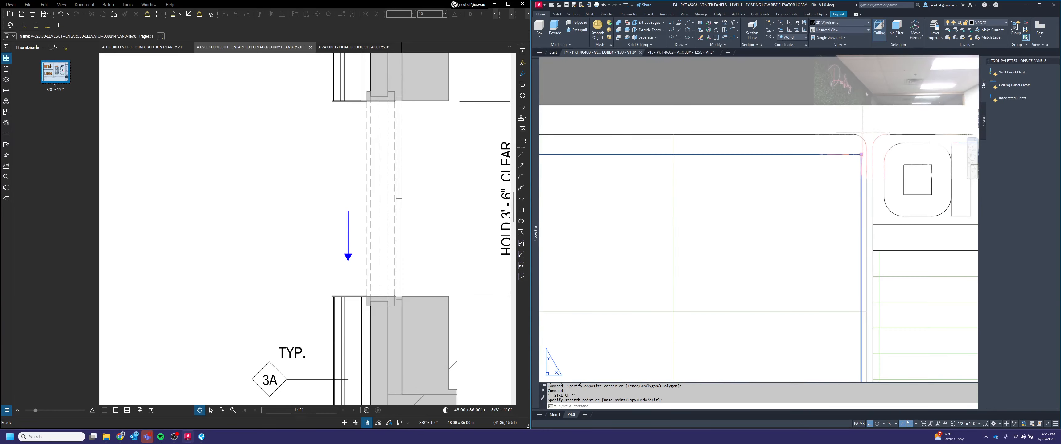
{"action": "left_click", "coordinate": [866, 148]}
{"action": "left_click", "coordinate": [866, 148]}
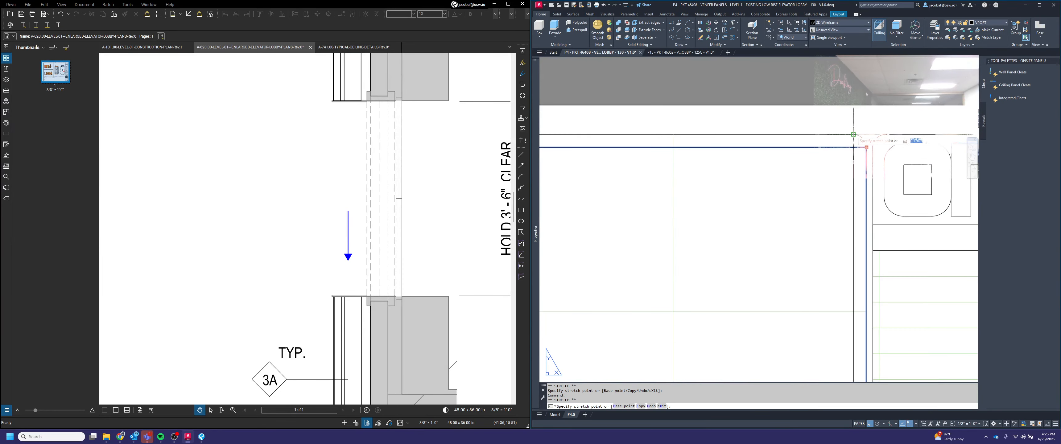
{"action": "scroll", "coordinate": [865, 144], "scroll_direction": "down", "scroll_amount": 5}
{"action": "key", "text": "Escape"}
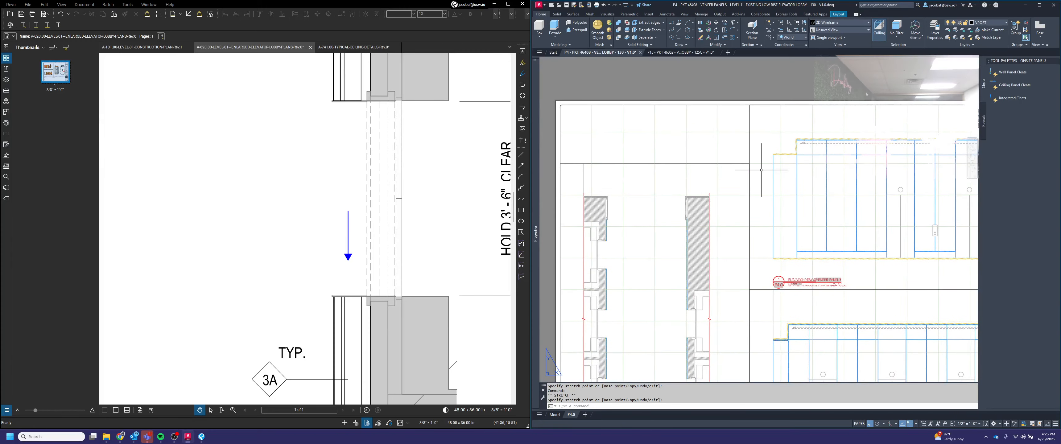
{"action": "left_click", "coordinate": [747, 163]}
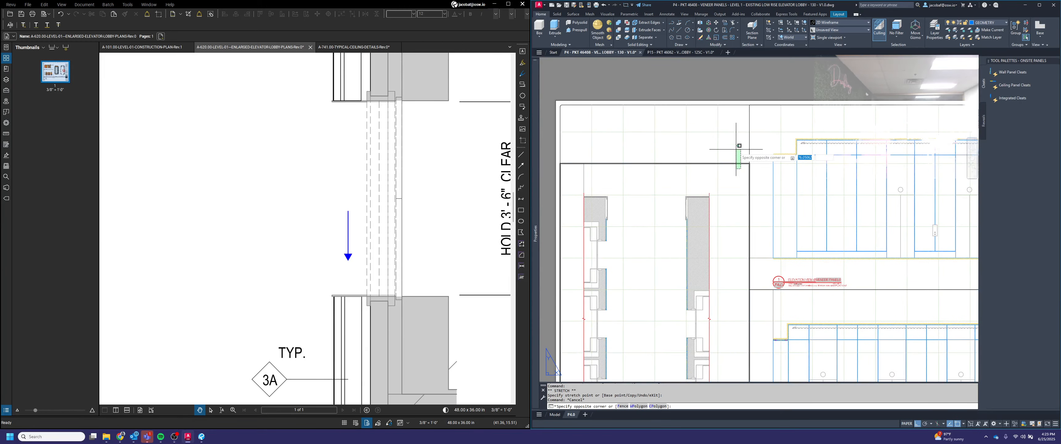
{"action": "left_click", "coordinate": [749, 163]}
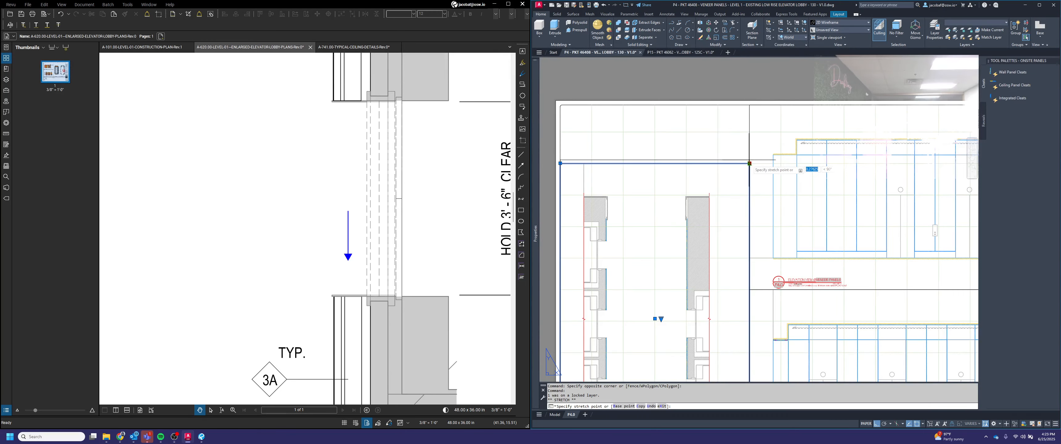
{"action": "key", "text": "Escape"}
{"action": "scroll", "coordinate": [749, 165], "scroll_direction": "down", "scroll_amount": 2}
{"action": "key", "text": "Escape"}
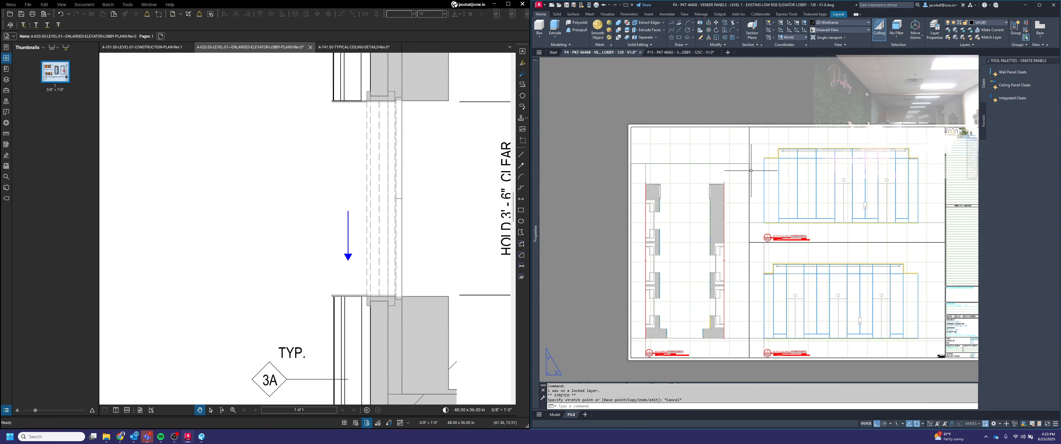
Step: Pan across the sheet and activate each viewport in turn to check its view, then return to paper space
{"action": "middle_click_drag", "start_coordinate": [727, 165], "coordinate": [715, 155]}
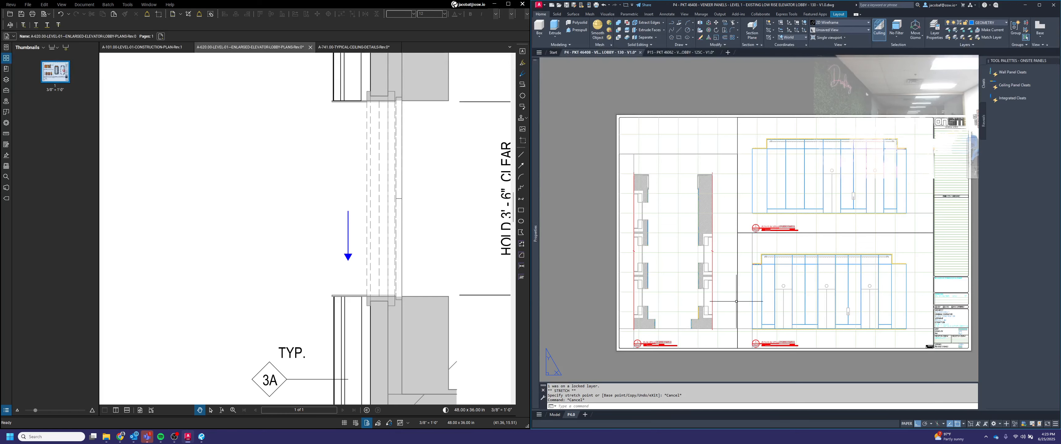
{"action": "middle_click_drag", "start_coordinate": [736, 301], "coordinate": [689, 280]}
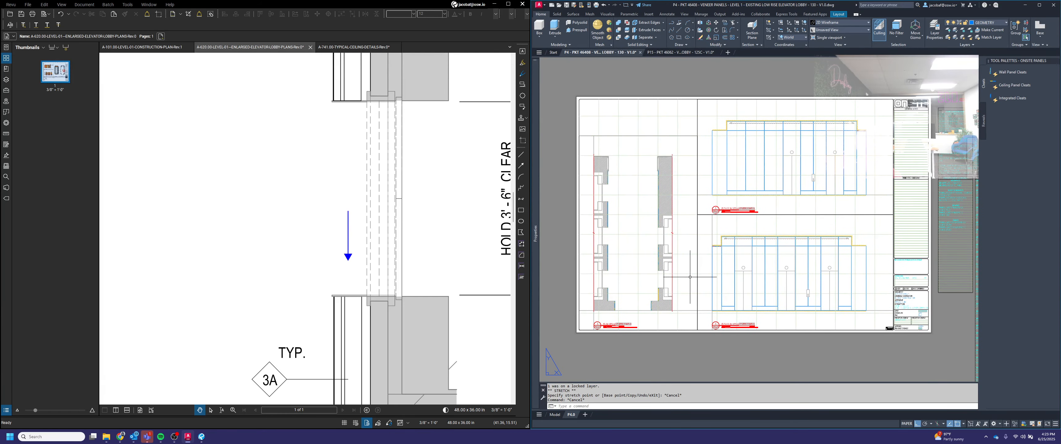
{"action": "double_click", "coordinate": [690, 277]}
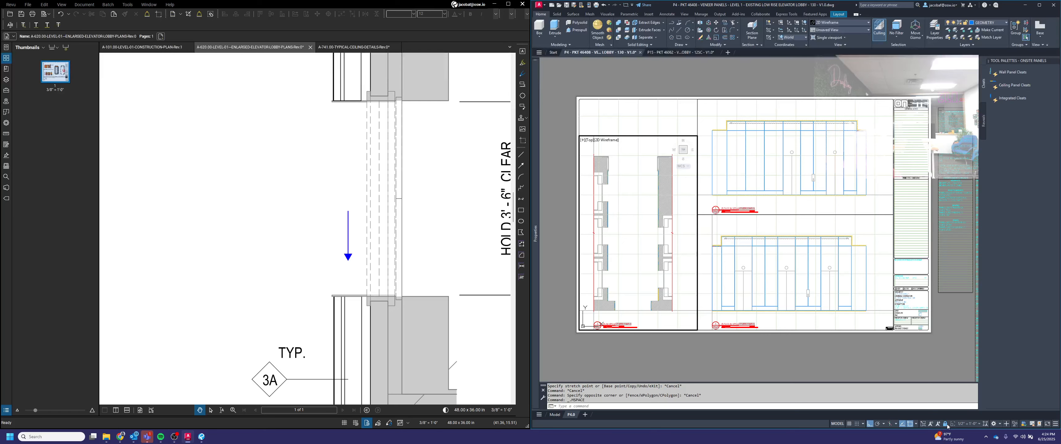
{"action": "left_click", "coordinate": [800, 286]}
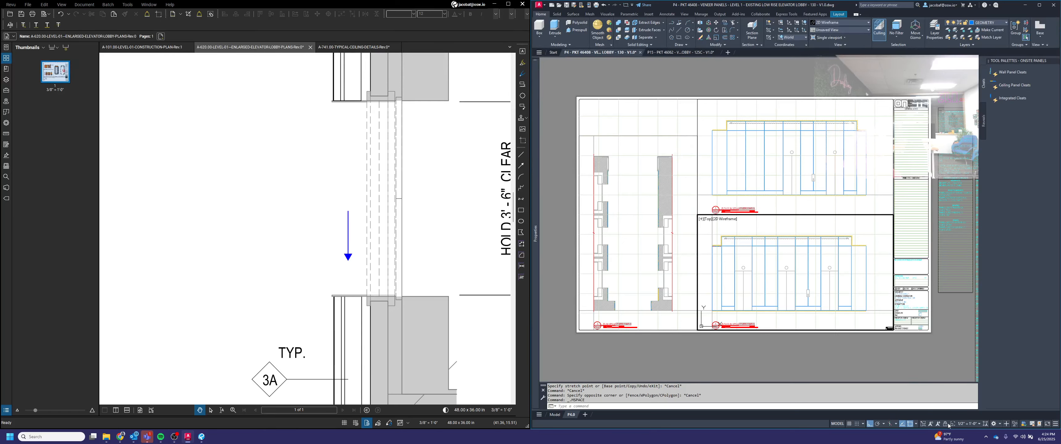
{"action": "left_click", "coordinate": [819, 170]}
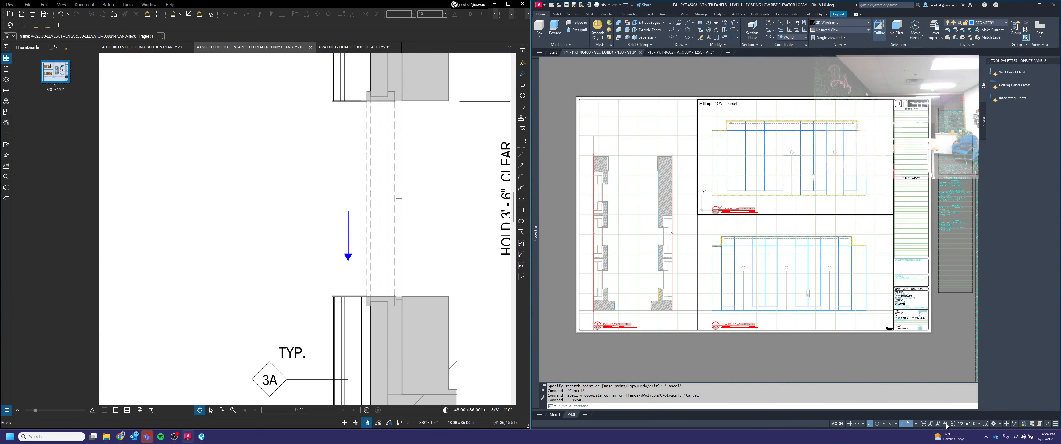
{"action": "left_click", "coordinate": [738, 280]}
{"action": "key", "text": "Escape"}
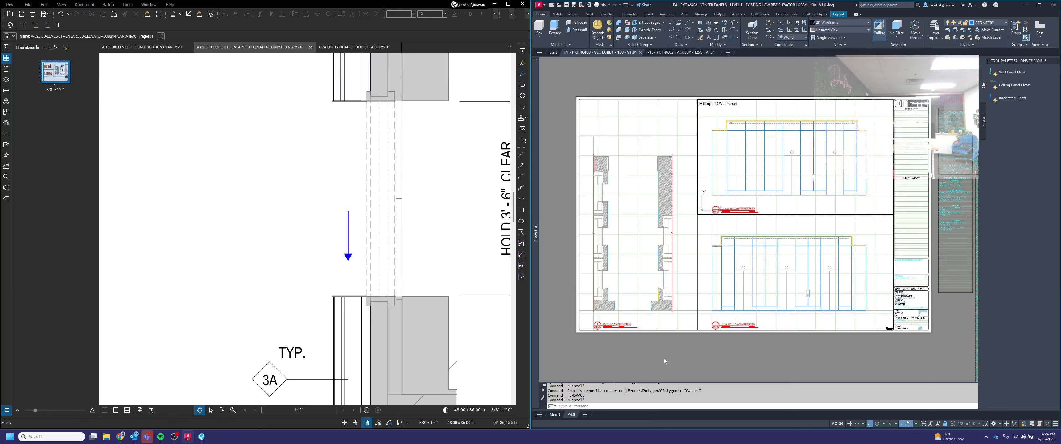
{"action": "double_click", "coordinate": [664, 362]}
Step: Zoom in to inspect the view title labels beneath each viewport on the sheet
{"action": "scroll", "coordinate": [593, 323], "scroll_direction": "up", "scroll_amount": 2}
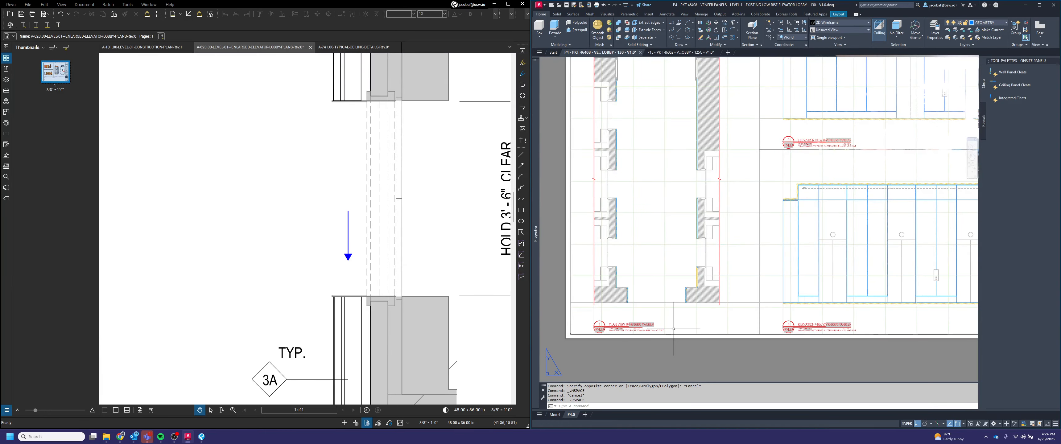
{"action": "scroll", "coordinate": [823, 137], "scroll_direction": "up", "scroll_amount": 4}
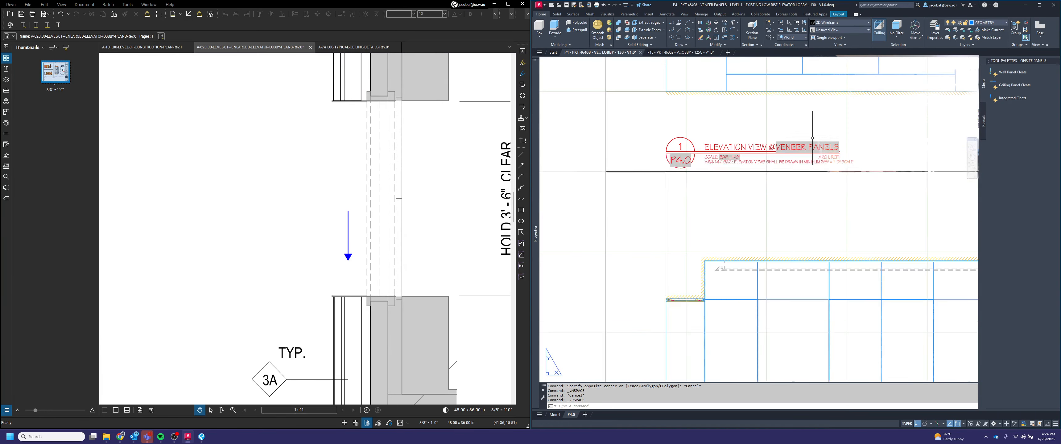
{"action": "scroll", "coordinate": [801, 145], "scroll_direction": "down", "scroll_amount": 4}
{"action": "scroll", "coordinate": [809, 321], "scroll_direction": "up", "scroll_amount": 2}
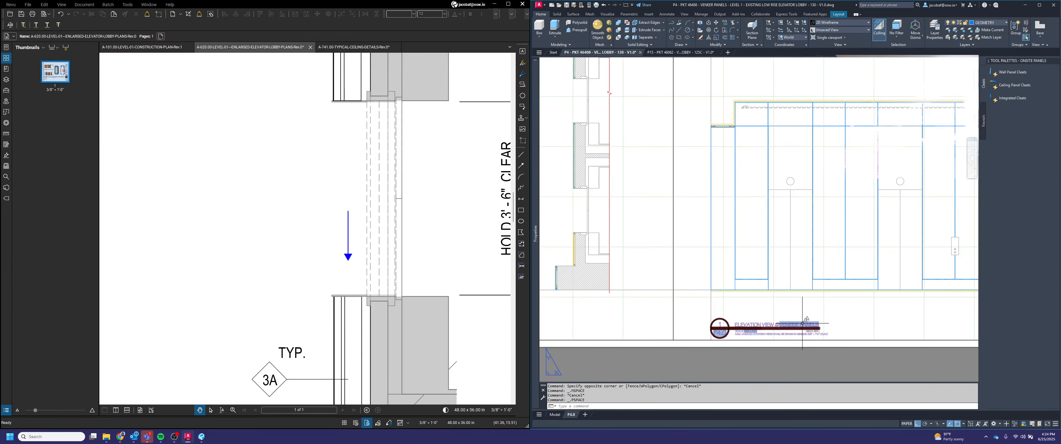
{"action": "scroll", "coordinate": [802, 324], "scroll_direction": "down", "scroll_amount": 4}
{"action": "scroll", "coordinate": [838, 290], "scroll_direction": "up", "scroll_amount": 4}
{"action": "left_click", "coordinate": [842, 300]}
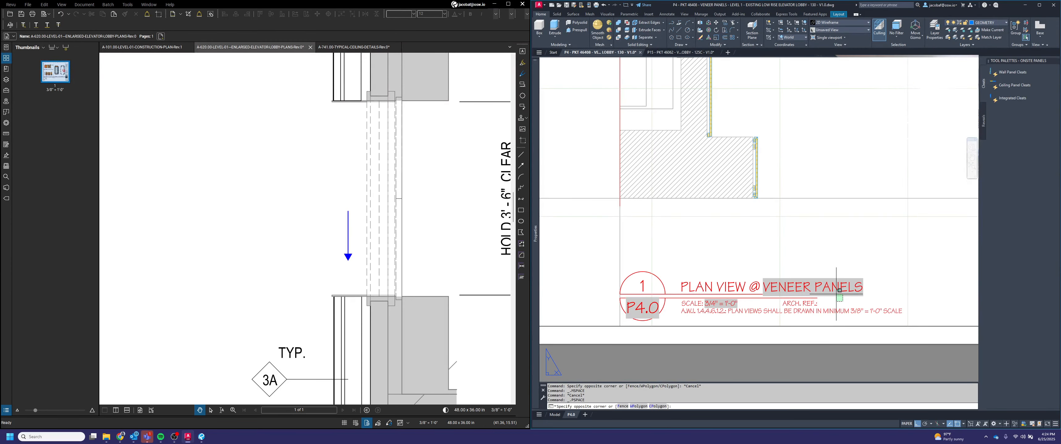
{"action": "left_click", "coordinate": [839, 291]}
{"action": "left_click", "coordinate": [866, 296]}
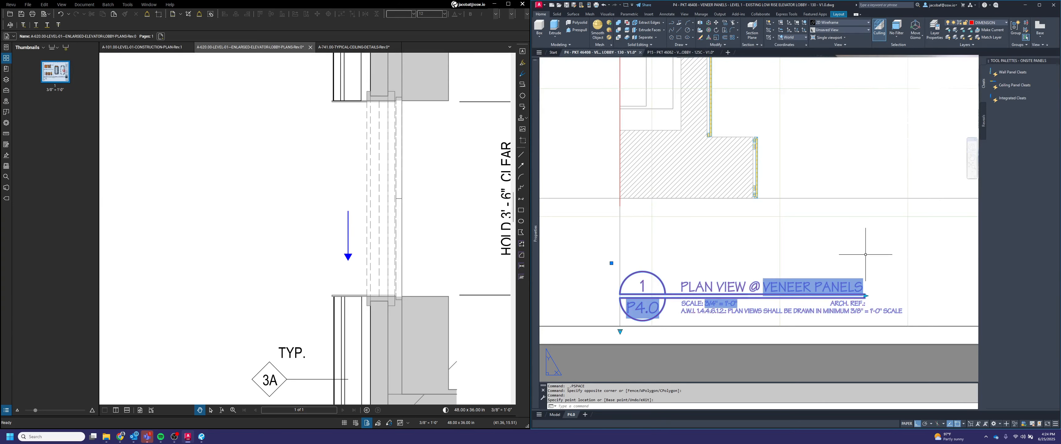
{"action": "key", "text": "Escape"}
{"action": "scroll", "coordinate": [609, 251], "scroll_direction": "down", "scroll_amount": 3}
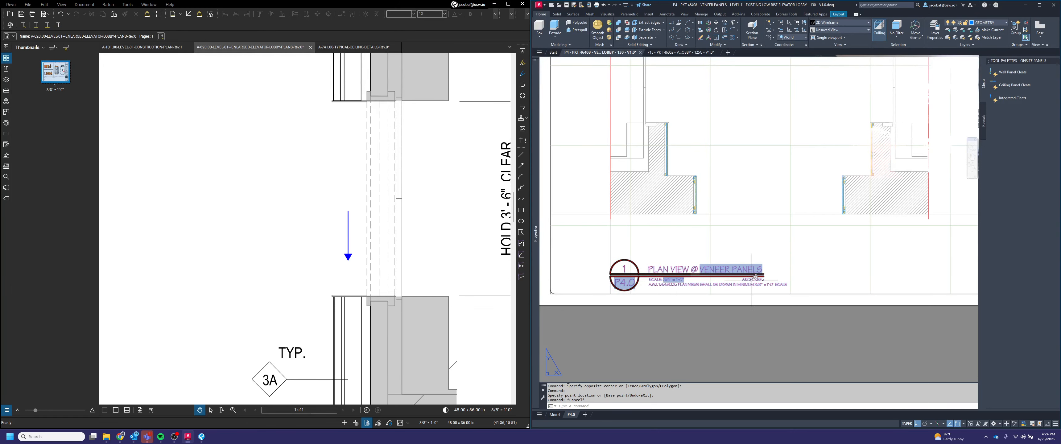
{"action": "scroll", "coordinate": [752, 280], "scroll_direction": "down", "scroll_amount": 5}
{"action": "middle_click_drag", "start_coordinate": [757, 279], "coordinate": [684, 299]}
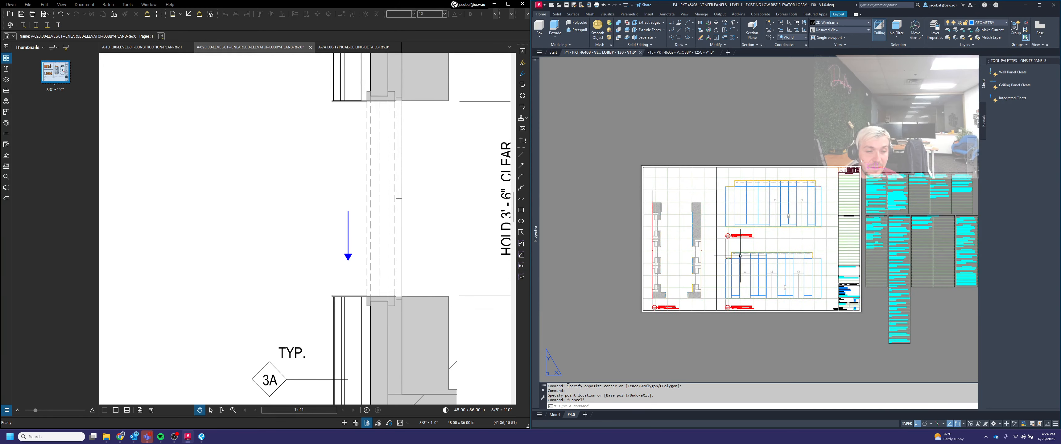
{"action": "scroll", "coordinate": [755, 232], "scroll_direction": "up", "scroll_amount": 5}
Step: Renumber the upper elevation viewport's view title as 2 in its attribute editor
{"action": "double_click", "coordinate": [596, 223]}
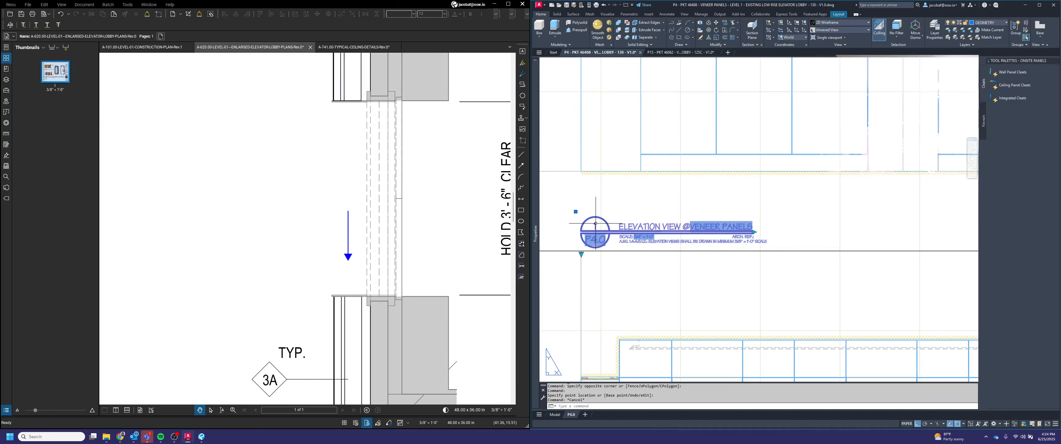
{"action": "type", "text": "2"}
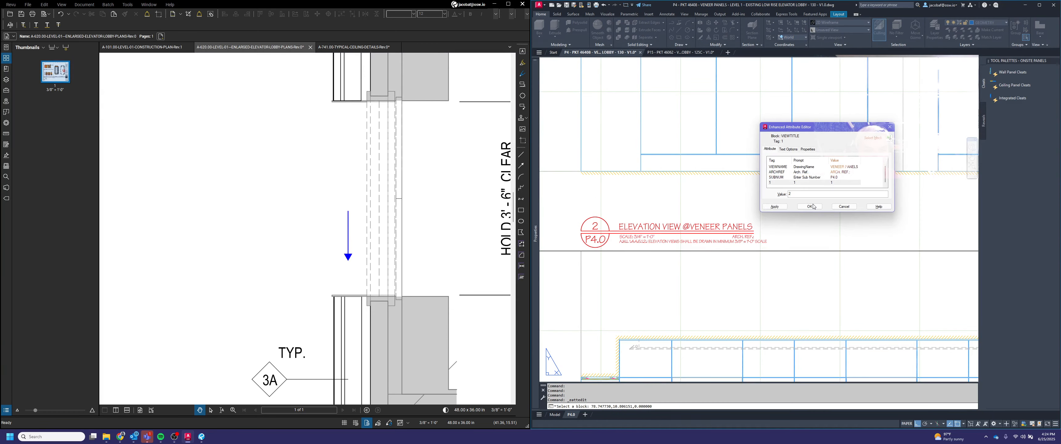
{"action": "left_click", "coordinate": [809, 206]}
Step: Renumber the lower elevation viewport's view title as 3 in its attribute editor
{"action": "scroll", "coordinate": [724, 284], "scroll_direction": "down", "scroll_amount": 5}
{"action": "scroll", "coordinate": [723, 284], "scroll_direction": "up", "scroll_amount": 5}
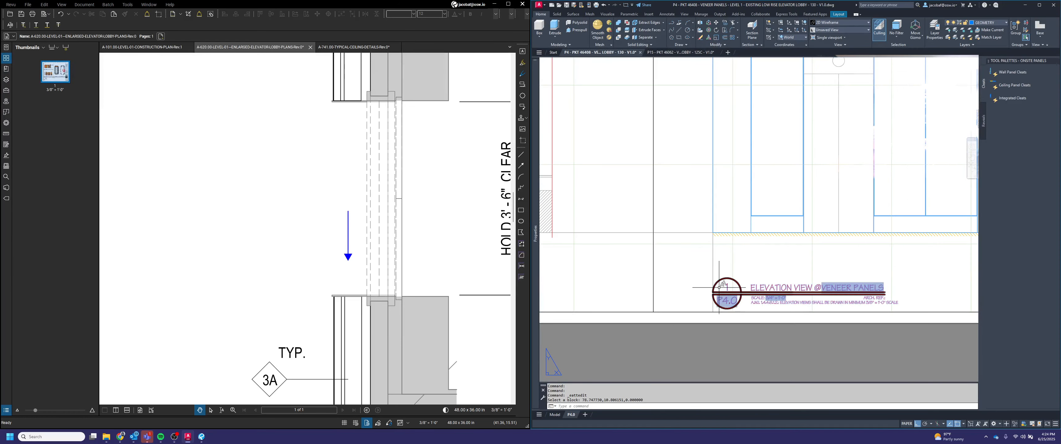
{"action": "double_click", "coordinate": [840, 285]}
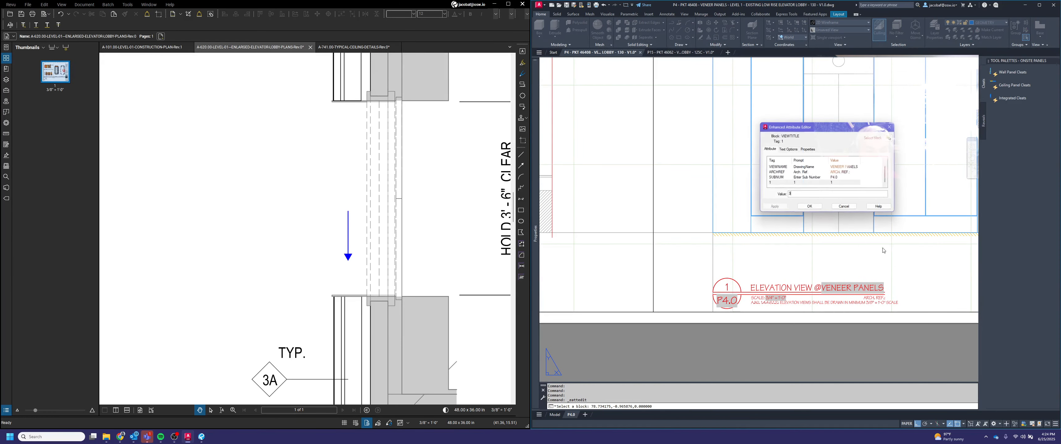
{"action": "type", "text": "3"}
{"action": "left_click", "coordinate": [809, 206]}
Step: Examine the drawing number in the title block of the reference PDF construction plan sheet
{"action": "scroll", "coordinate": [820, 283], "scroll_direction": "down", "scroll_amount": 5}
{"action": "middle_click_drag", "start_coordinate": [749, 259], "coordinate": [775, 303]}
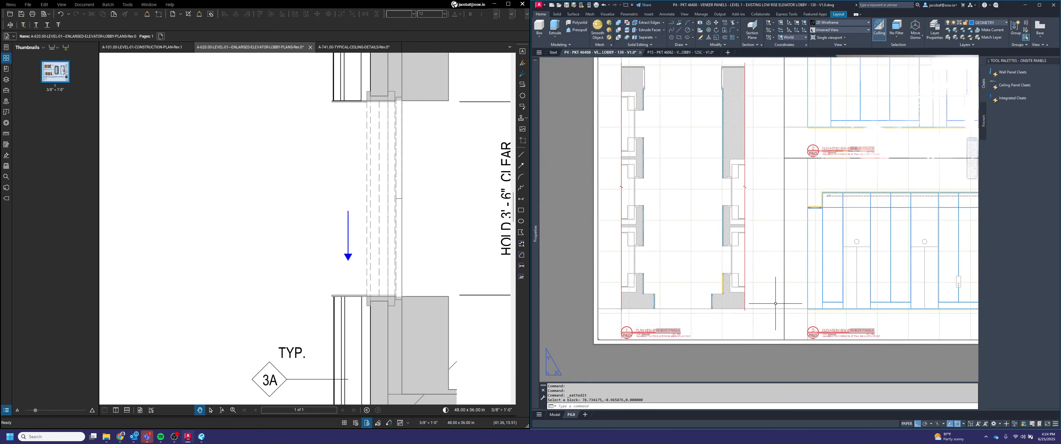
{"action": "scroll", "coordinate": [666, 345], "scroll_direction": "up", "scroll_amount": 2}
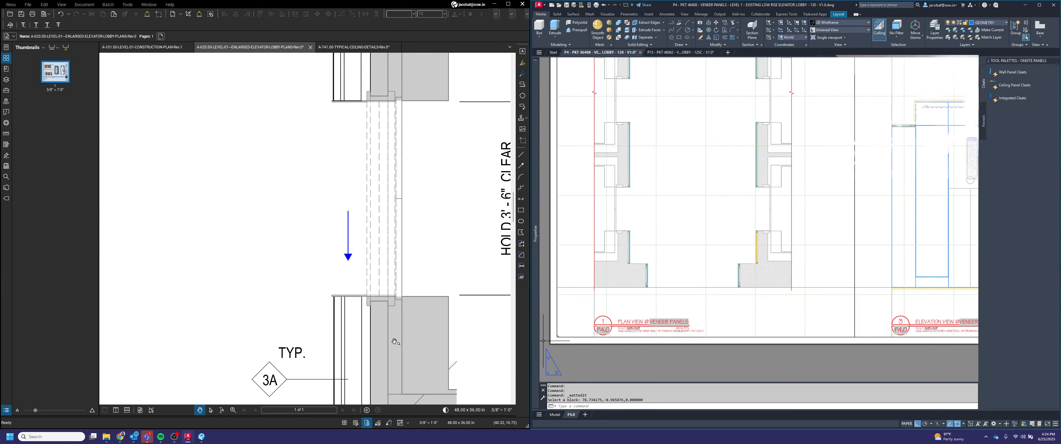
{"action": "scroll", "coordinate": [309, 255], "scroll_direction": "down", "scroll_amount": 6}
{"action": "scroll", "coordinate": [329, 315], "scroll_direction": "down", "scroll_amount": 4}
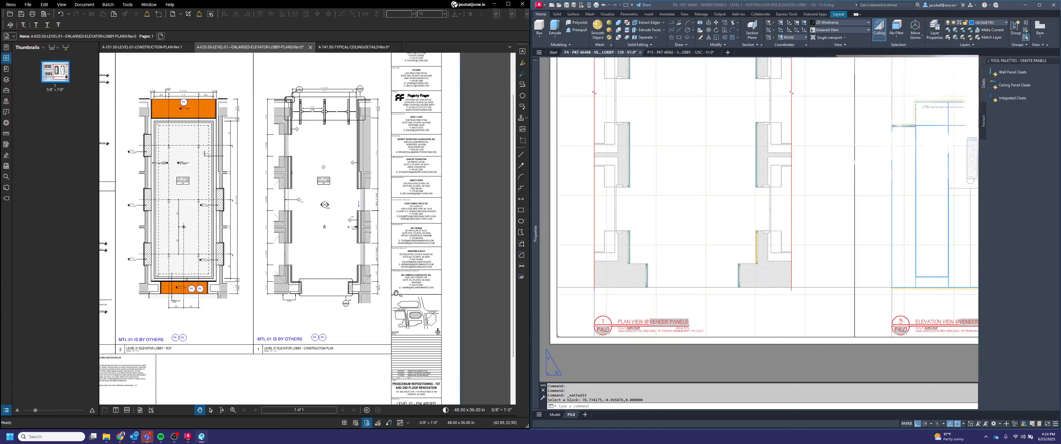
{"action": "scroll", "coordinate": [370, 382], "scroll_direction": "up", "scroll_amount": 3}
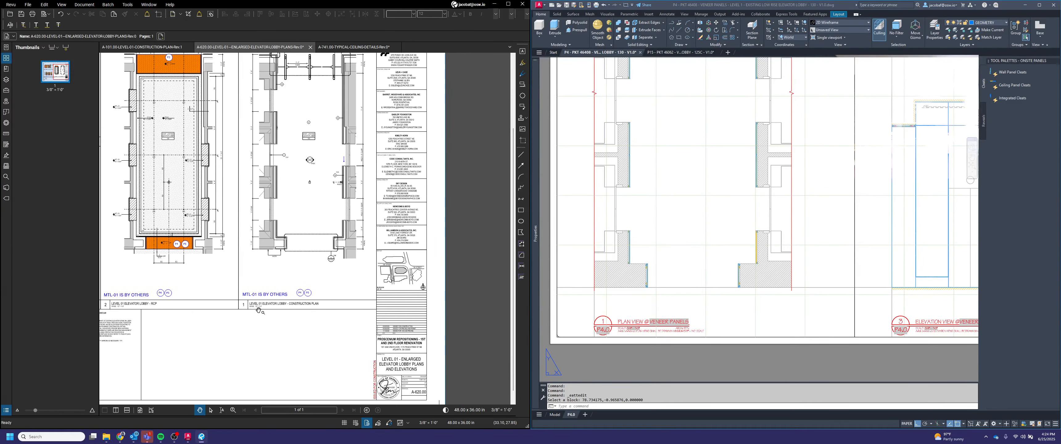
{"action": "scroll", "coordinate": [436, 349], "scroll_direction": "up", "scroll_amount": 4}
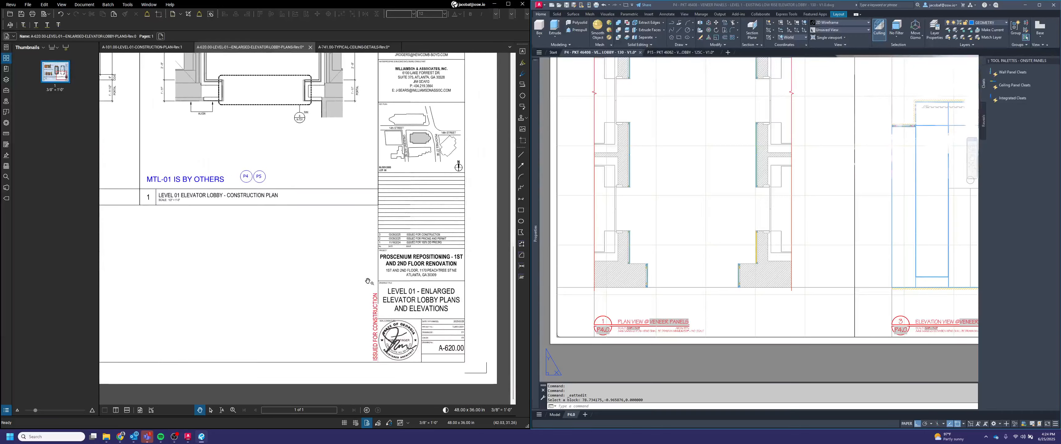
{"action": "scroll", "coordinate": [479, 358], "scroll_direction": "up", "scroll_amount": 1}
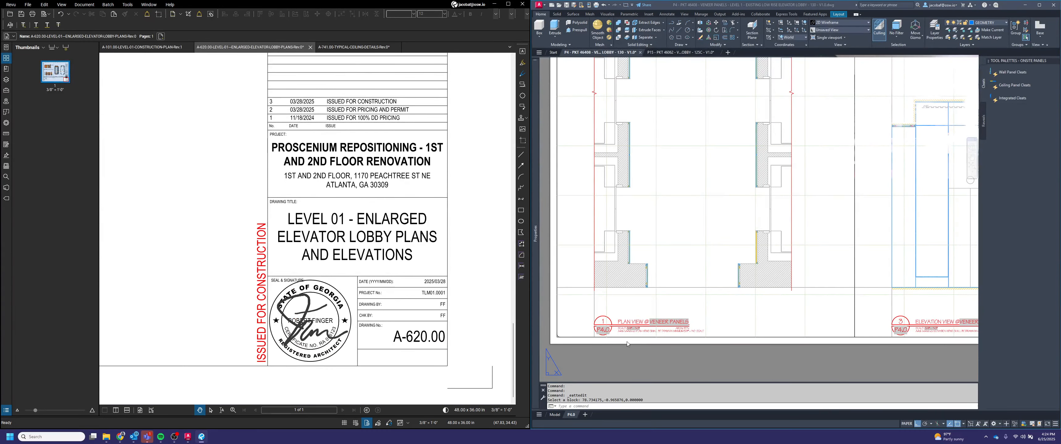
Step: Set the plan view title's architectural reference attribute to ARCH. REF.: 1/A620
{"action": "scroll", "coordinate": [684, 333], "scroll_direction": "up", "scroll_amount": 4}
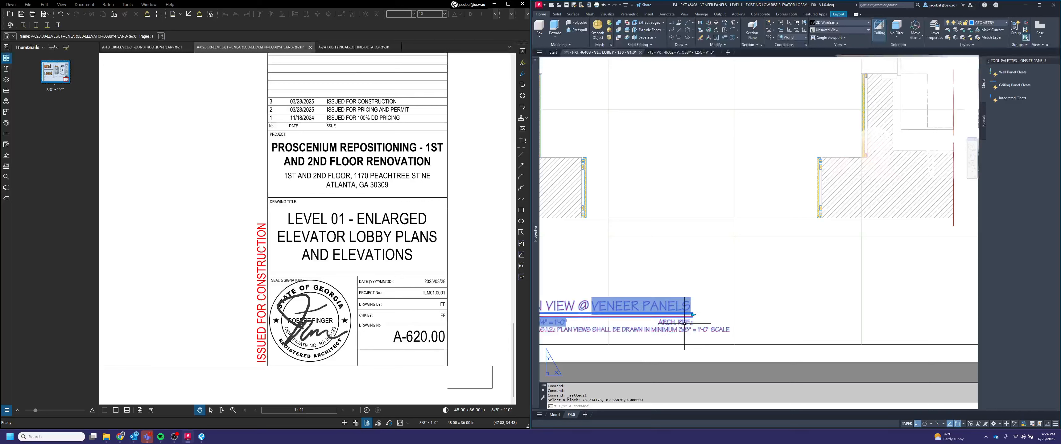
{"action": "double_click", "coordinate": [676, 322]}
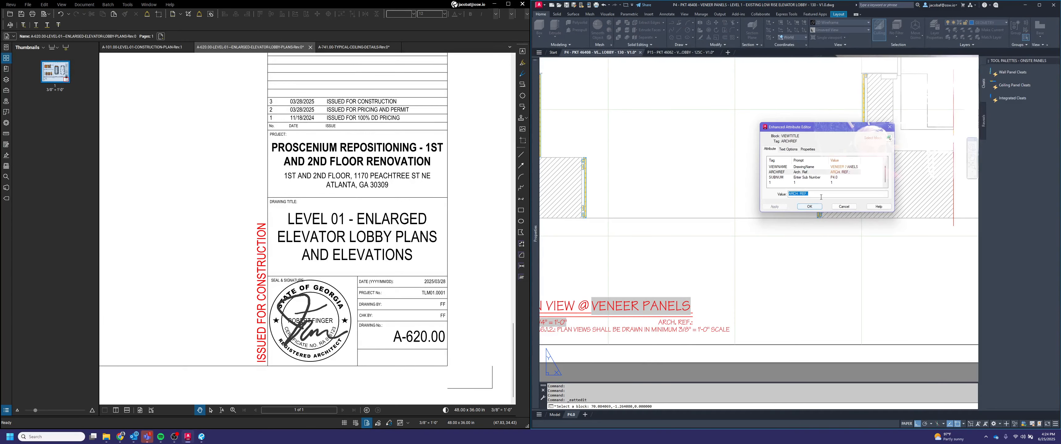
{"action": "type", "text": "1/A620"}
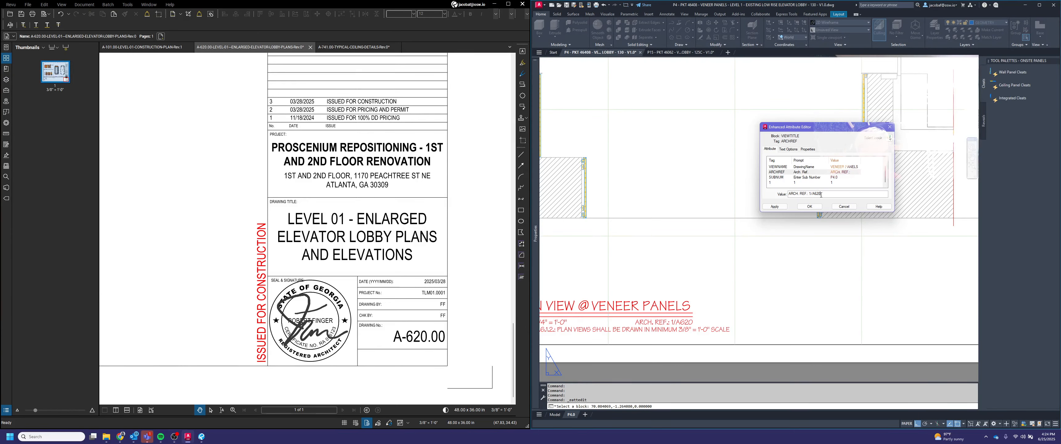
{"action": "left_click", "coordinate": [809, 206]}
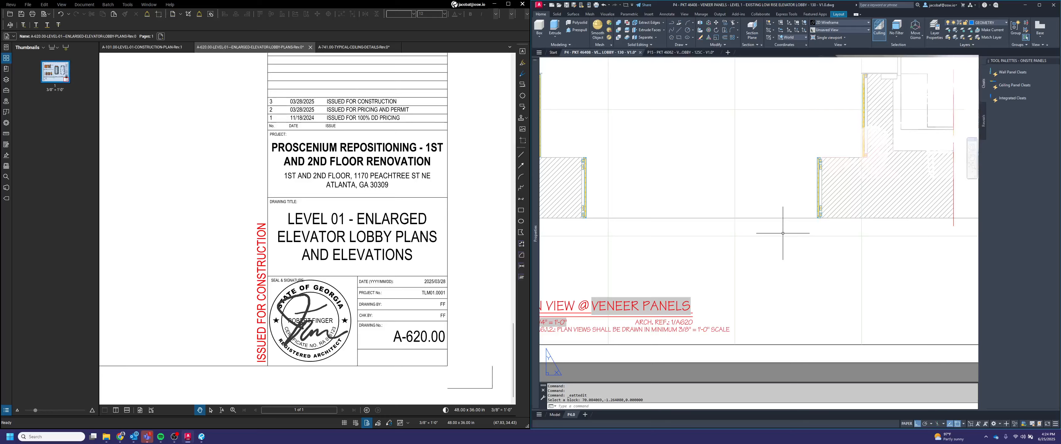
{"action": "key", "text": "Escape"}
{"action": "scroll", "coordinate": [718, 230], "scroll_direction": "down", "scroll_amount": 5}
{"action": "middle_click_drag", "start_coordinate": [807, 235], "coordinate": [785, 261]}
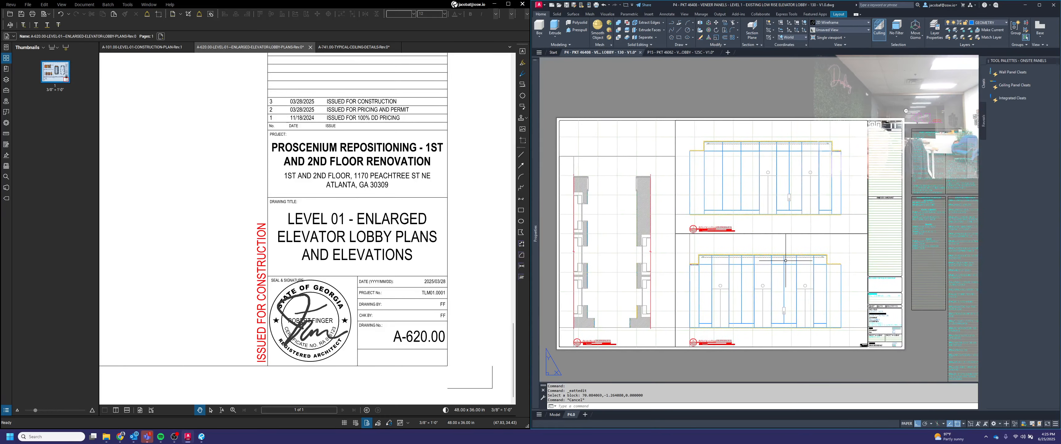
Step: Set the upper elevation view title's architectural reference to ARCH. REF.: 4/A620, matching the plan's elevation tag
{"action": "scroll", "coordinate": [449, 324], "scroll_direction": "down", "scroll_amount": 9}
{"action": "scroll", "coordinate": [399, 182], "scroll_direction": "up", "scroll_amount": 1}
{"action": "scroll", "coordinate": [399, 178], "scroll_direction": "up", "scroll_amount": 8}
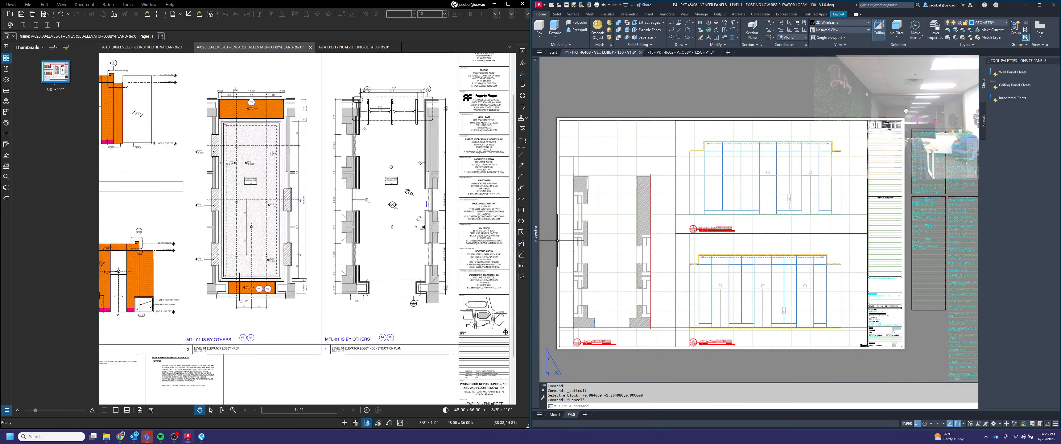
{"action": "scroll", "coordinate": [397, 227], "scroll_direction": "down", "scroll_amount": 5}
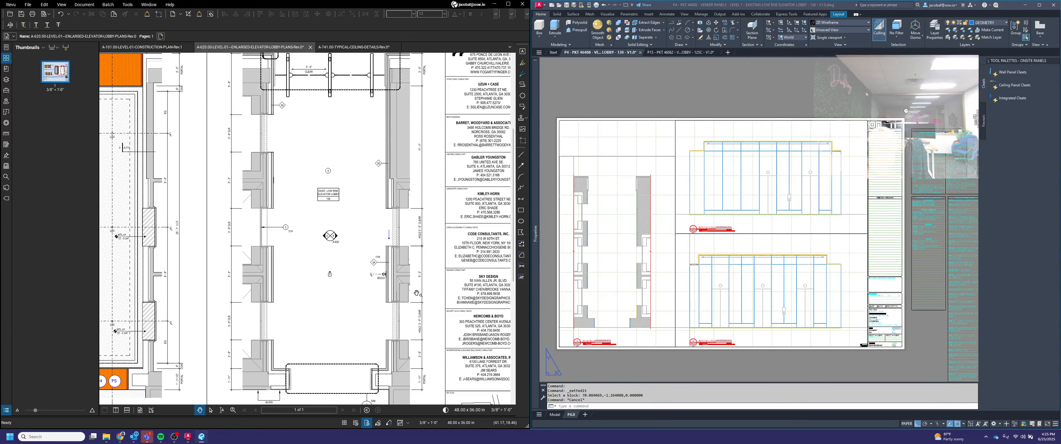
{"action": "scroll", "coordinate": [385, 247], "scroll_direction": "up", "scroll_amount": 5}
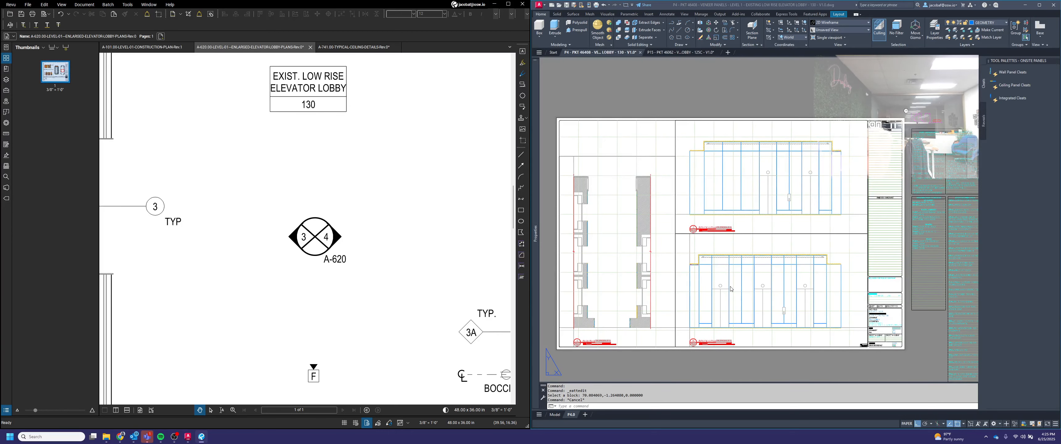
{"action": "scroll", "coordinate": [728, 232], "scroll_direction": "up", "scroll_amount": 5}
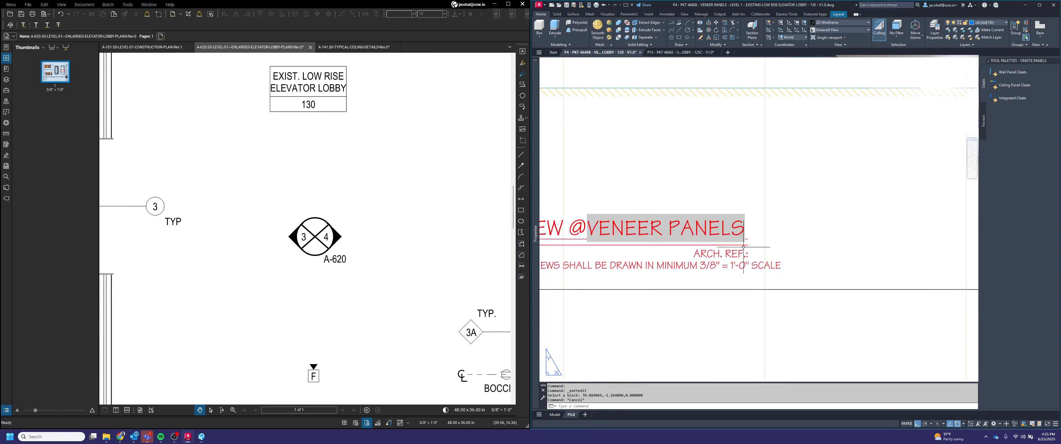
{"action": "left_click", "coordinate": [745, 245]}
{"action": "double_click", "coordinate": [740, 249]}
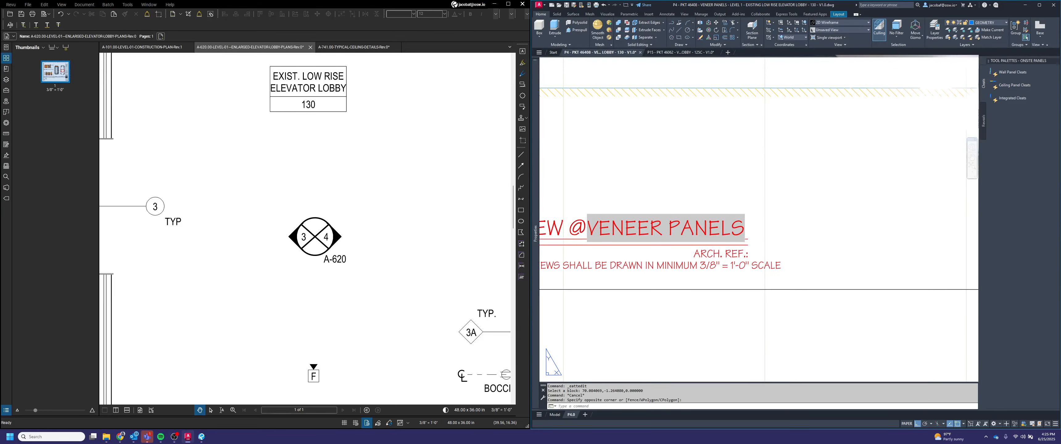
{"action": "type", "text": "4"}
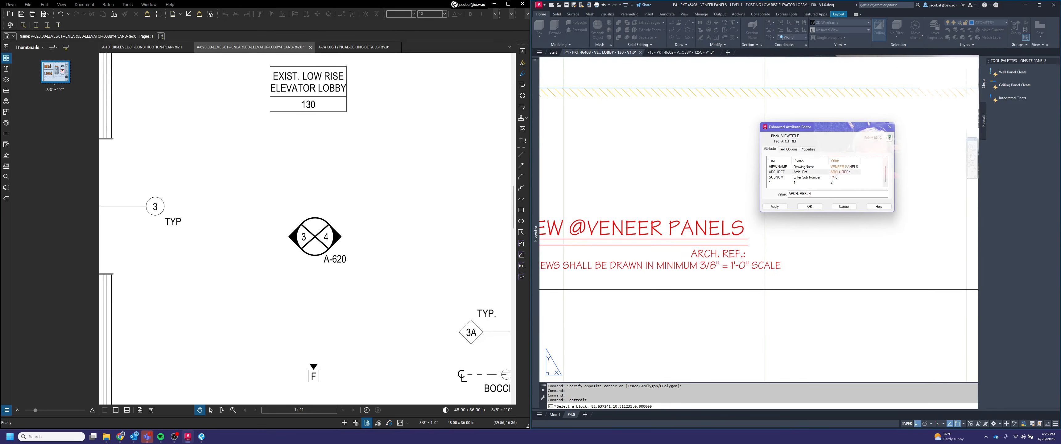
{"action": "type", "text": "/A620"}
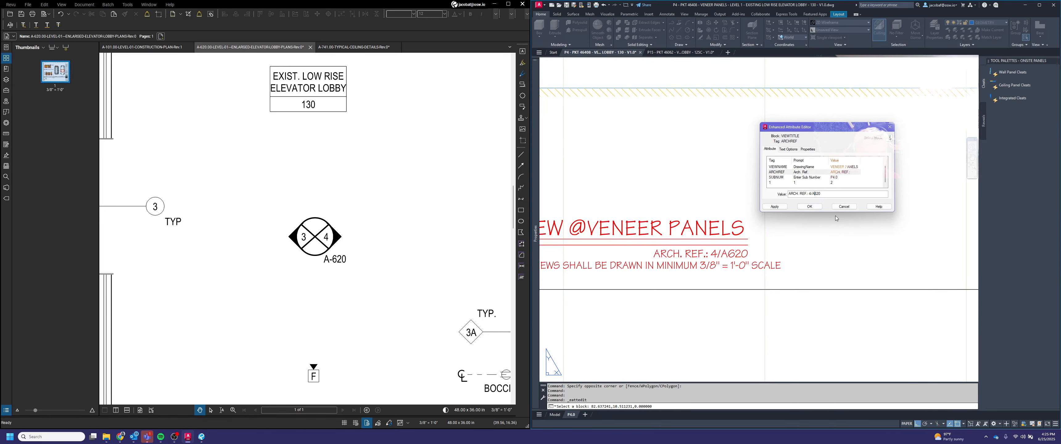
{"action": "left_click", "coordinate": [809, 206]}
{"action": "key", "text": "Escape"}
Step: Set the lower elevation view title's architectural reference to ARCH. REF.: 3/A620
{"action": "scroll", "coordinate": [770, 248], "scroll_direction": "down", "scroll_amount": 5}
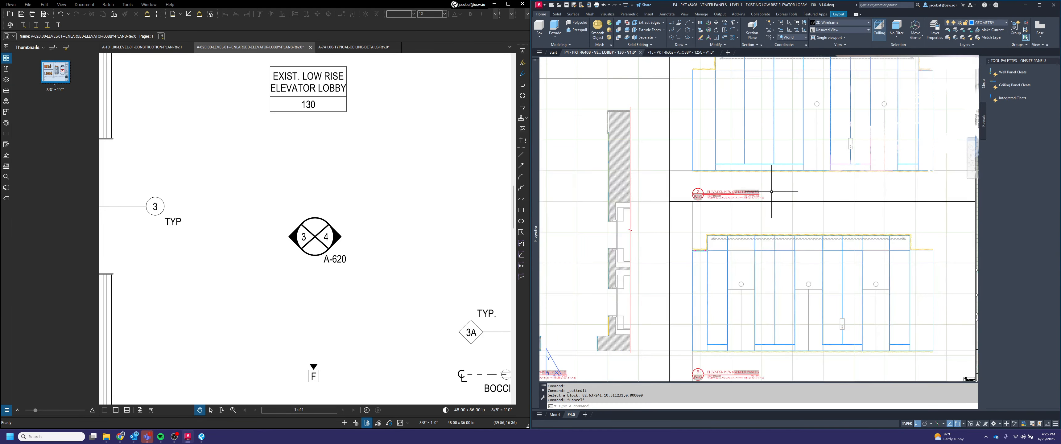
{"action": "scroll", "coordinate": [791, 272], "scroll_direction": "up", "scroll_amount": 4}
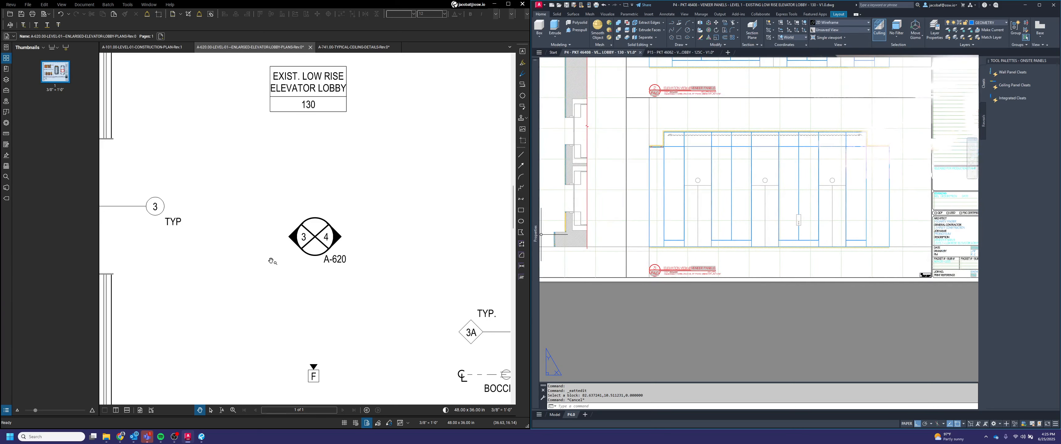
{"action": "scroll", "coordinate": [400, 264], "scroll_direction": "down", "scroll_amount": 2}
{"action": "scroll", "coordinate": [400, 264], "scroll_direction": "down", "scroll_amount": 3}
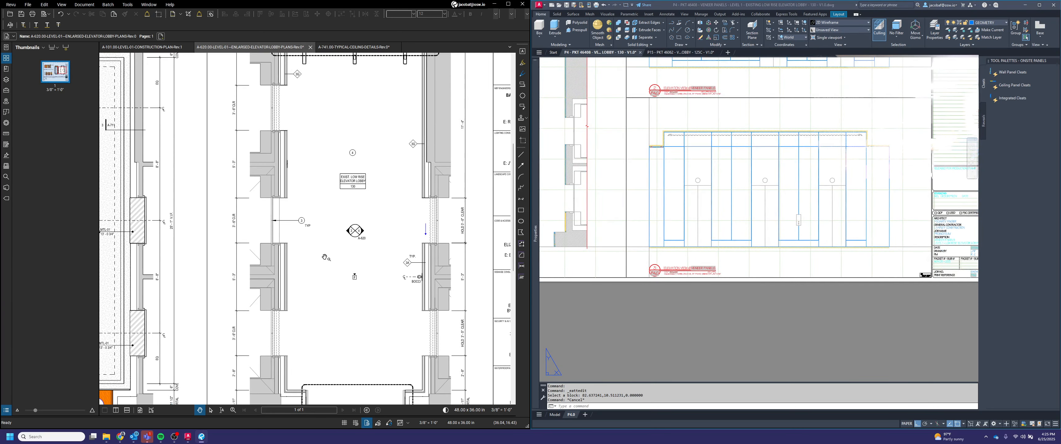
{"action": "scroll", "coordinate": [346, 238], "scroll_direction": "up", "scroll_amount": 5}
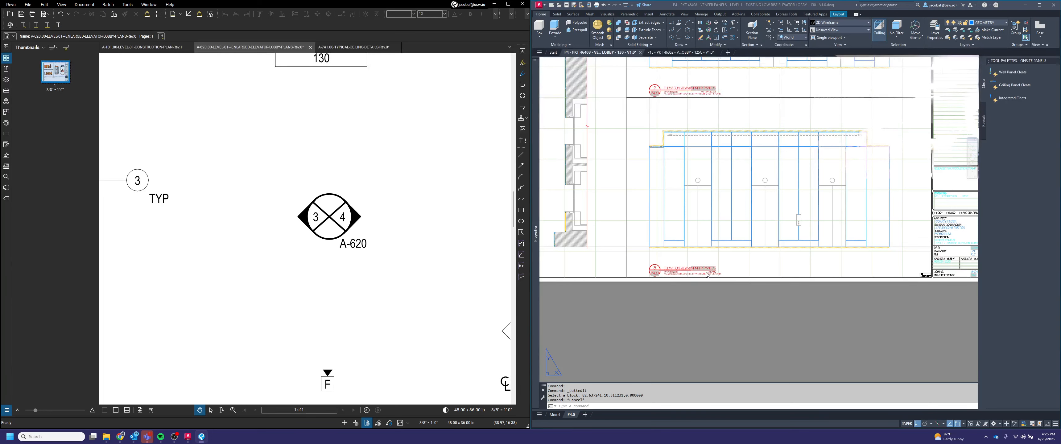
{"action": "scroll", "coordinate": [707, 275], "scroll_direction": "up", "scroll_amount": 6}
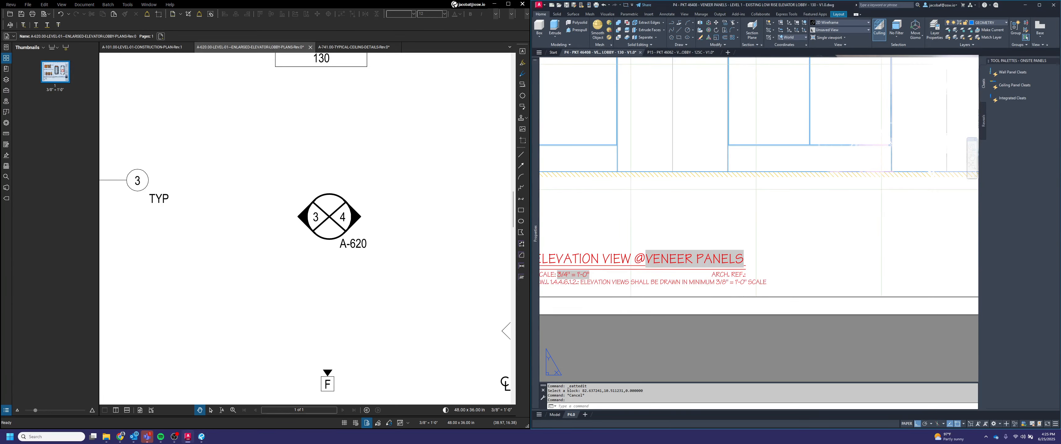
{"action": "double_click", "coordinate": [727, 274]}
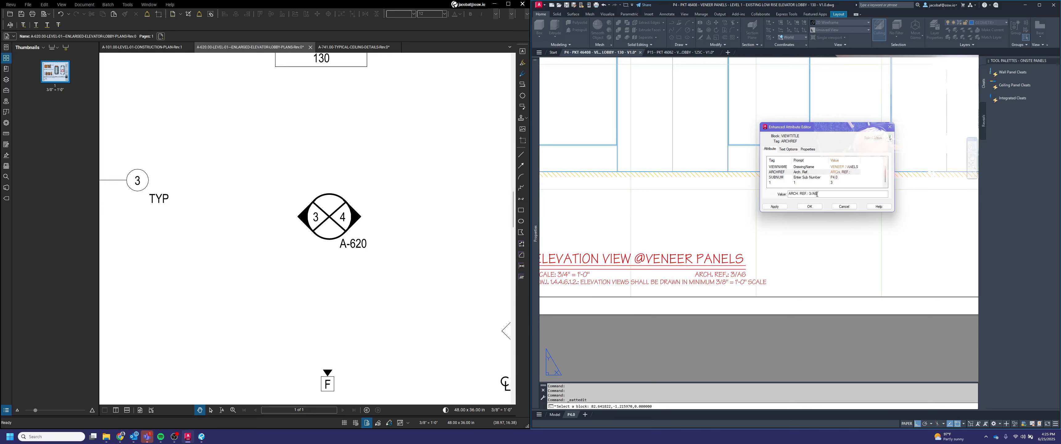
{"action": "left_click", "coordinate": [841, 206]}
Step: Duplicate the P4.0 layout as a copy and rename the new layout P4.1
{"action": "scroll", "coordinate": [788, 247], "scroll_direction": "down", "scroll_amount": 5}
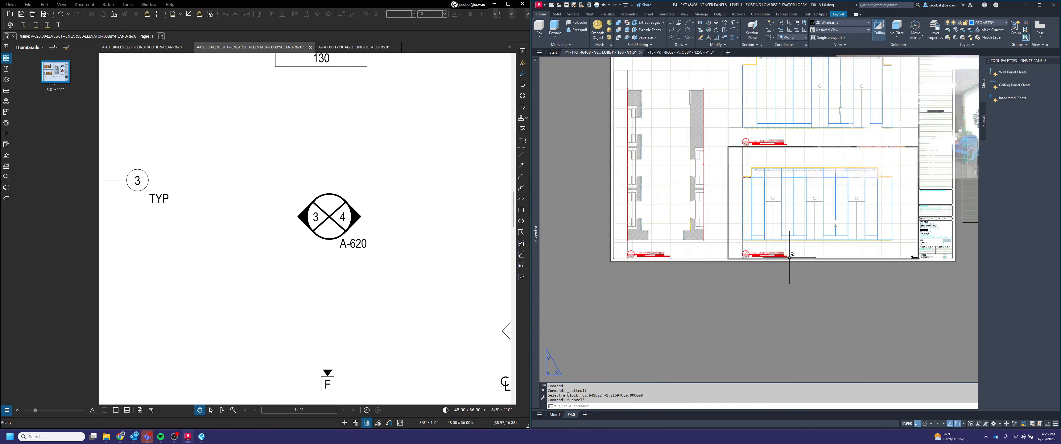
{"action": "middle_click_drag", "start_coordinate": [777, 248], "coordinate": [734, 295]}
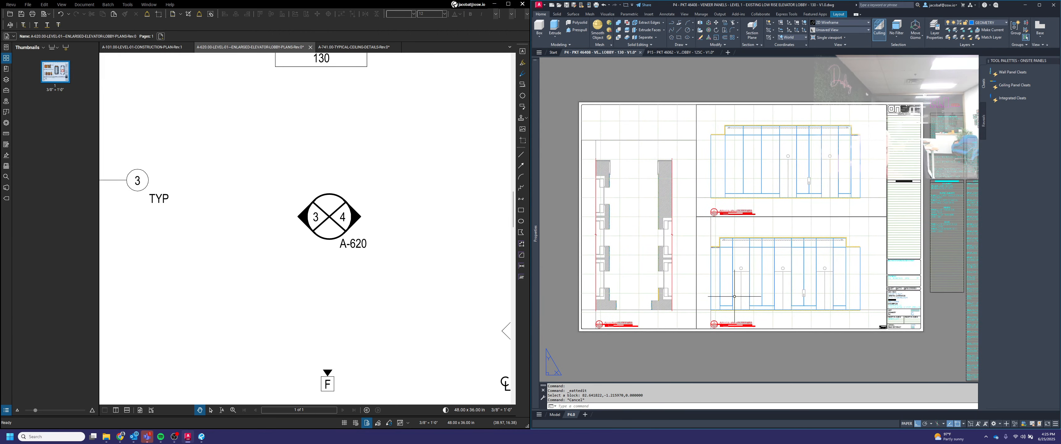
{"action": "middle_click", "coordinate": [738, 254]}
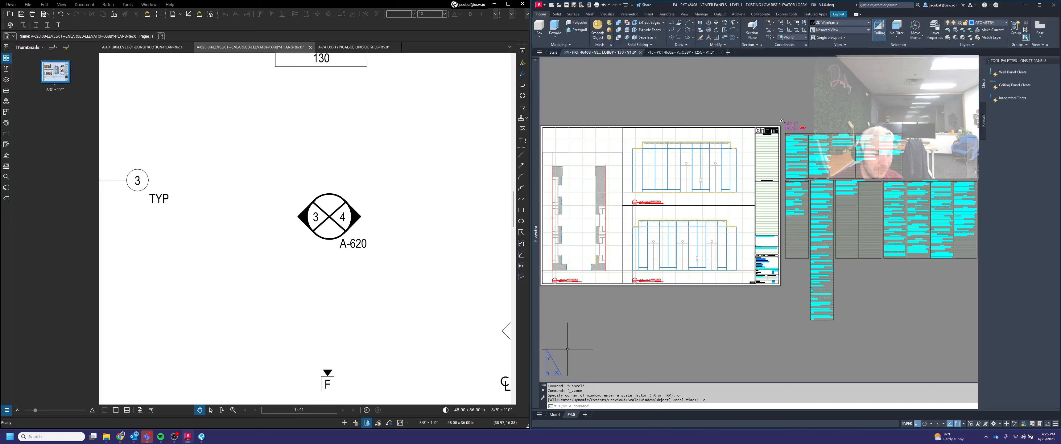
{"action": "right_click", "coordinate": [574, 420]}
{"action": "left_click", "coordinate": [589, 284]}
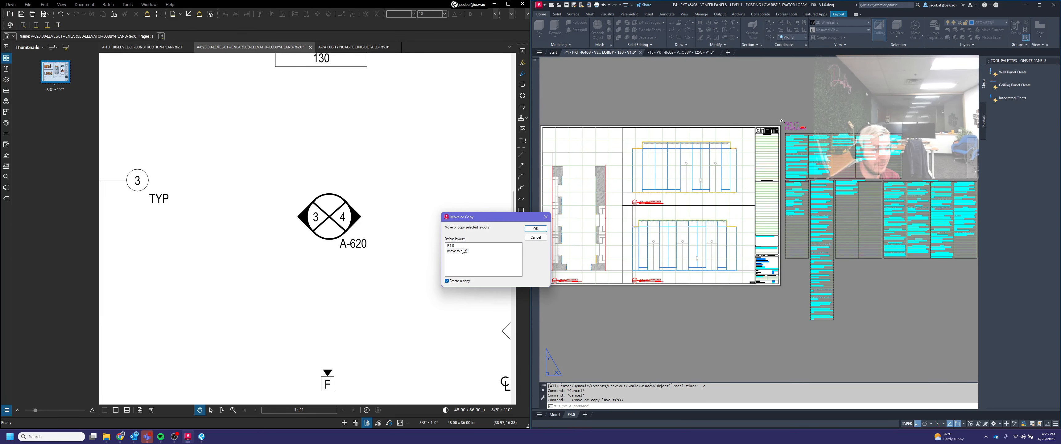
{"action": "left_click", "coordinate": [534, 229]}
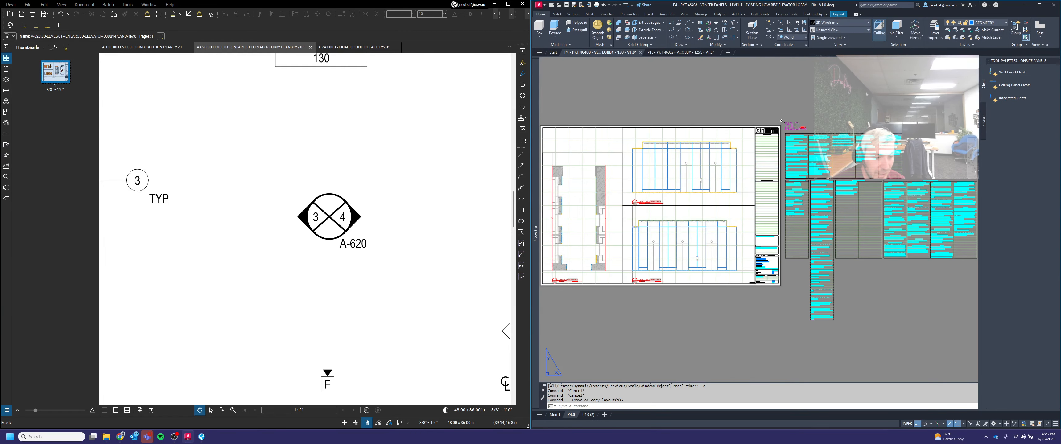
{"action": "left_click", "coordinate": [593, 415]}
{"action": "right_click", "coordinate": [589, 414]}
{"action": "left_click", "coordinate": [619, 279]}
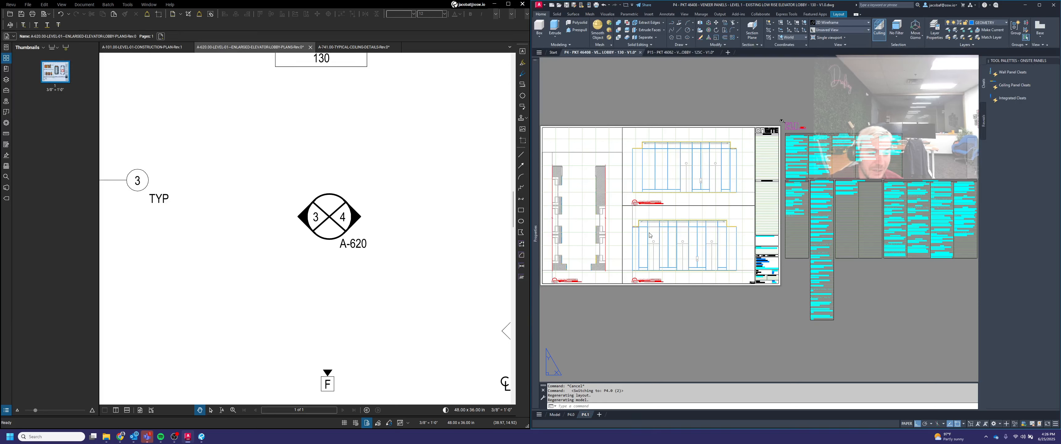
Step: Delete the two elevation viewports from the new P4.1 layout
{"action": "left_click", "coordinate": [701, 296]}
{"action": "left_click", "coordinate": [660, 310]}
{"action": "left_click", "coordinate": [674, 282]}
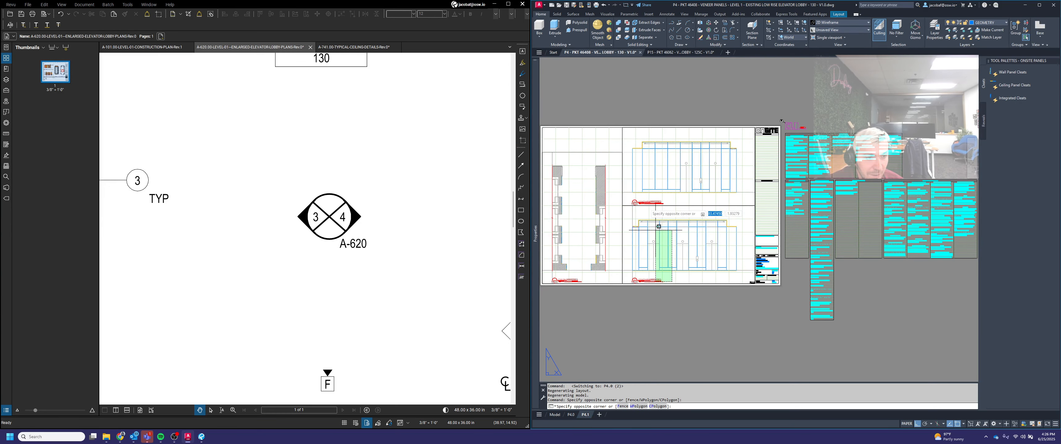
{"action": "left_click", "coordinate": [639, 178]}
{"action": "key", "text": "Delete"}
{"action": "key", "text": "Escape"}
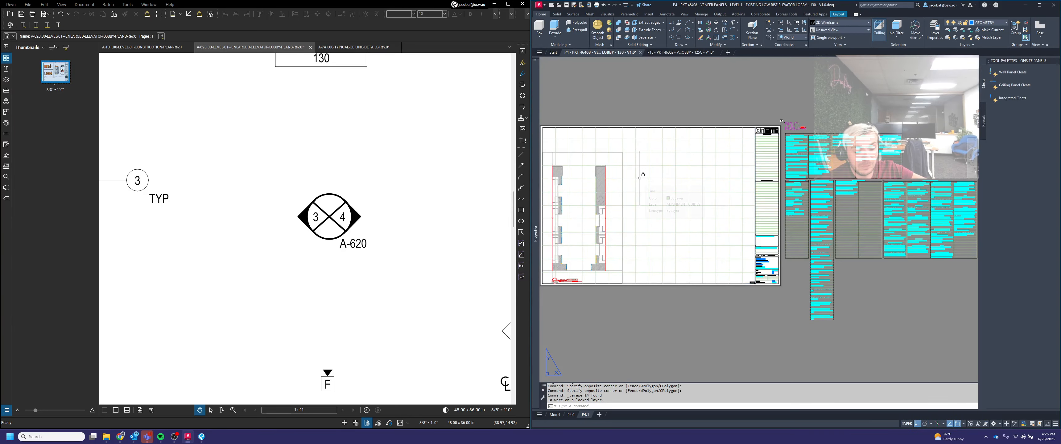
Step: Inside the remaining viewport, frame the door opening elevation and set the annotation scale to 1/2" = 1'-0"
{"action": "middle_click_drag", "start_coordinate": [625, 194], "coordinate": [757, 206]}
{"action": "scroll", "coordinate": [761, 254], "scroll_direction": "up", "scroll_amount": 5}
{"action": "middle_click_drag", "start_coordinate": [753, 265], "coordinate": [817, 286]}
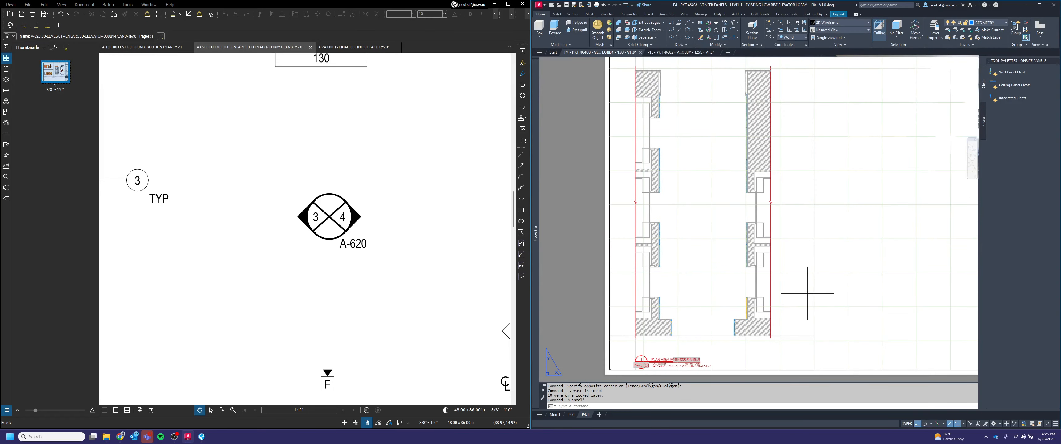
{"action": "double_click", "coordinate": [807, 293]}
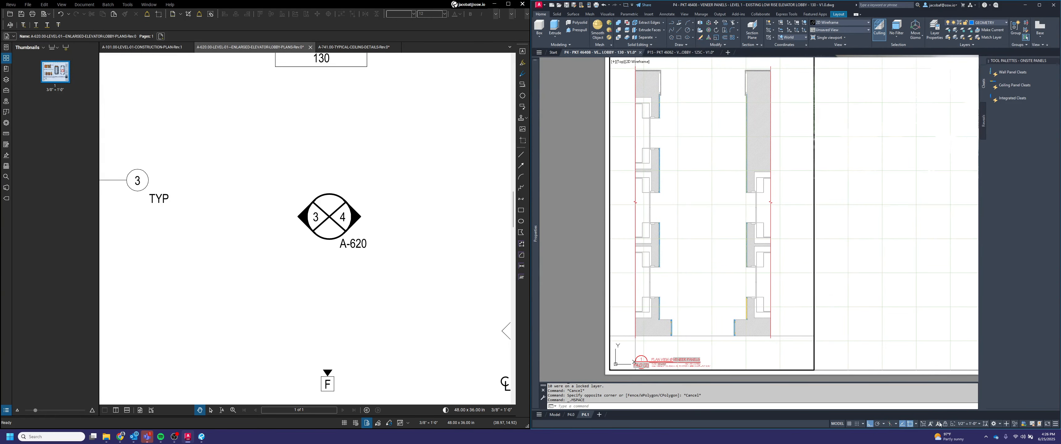
{"action": "scroll", "coordinate": [740, 255], "scroll_direction": "down", "scroll_amount": 10}
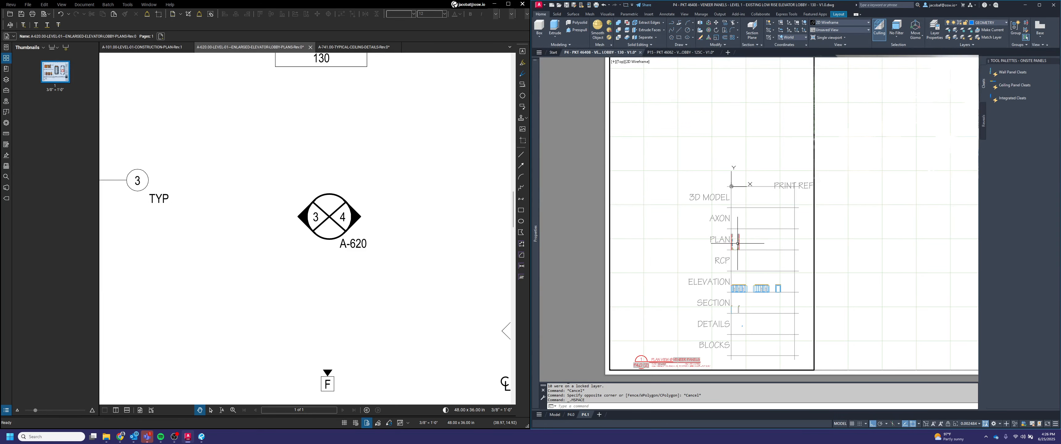
{"action": "middle_click_drag", "start_coordinate": [738, 278], "coordinate": [723, 236]}
{"action": "scroll", "coordinate": [761, 254], "scroll_direction": "up", "scroll_amount": 12}
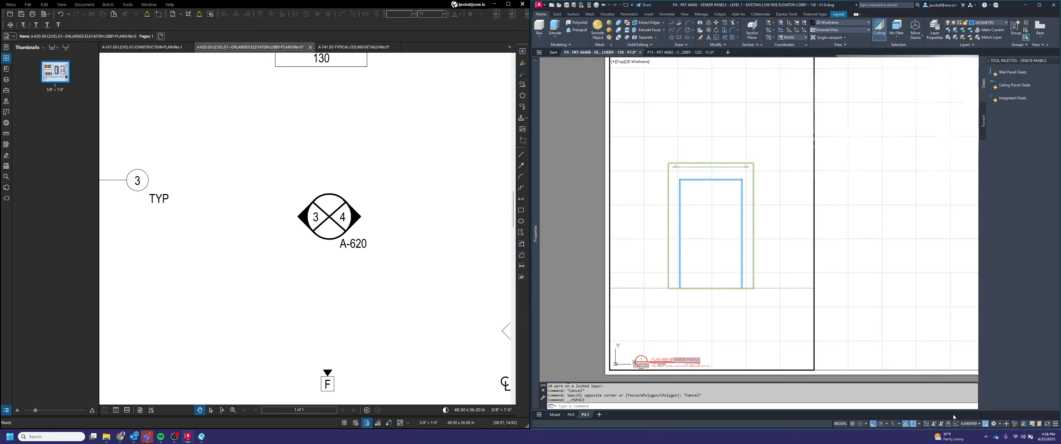
{"action": "left_click", "coordinate": [974, 424]}
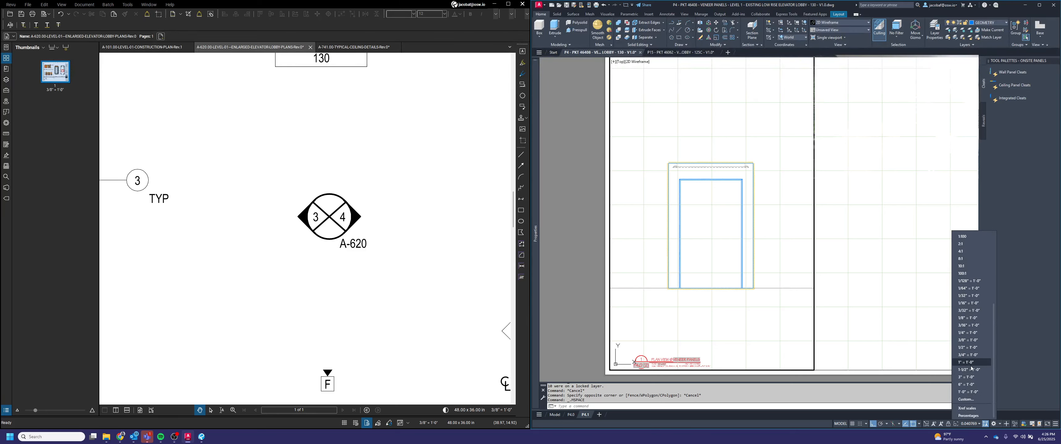
{"action": "left_click", "coordinate": [967, 347]}
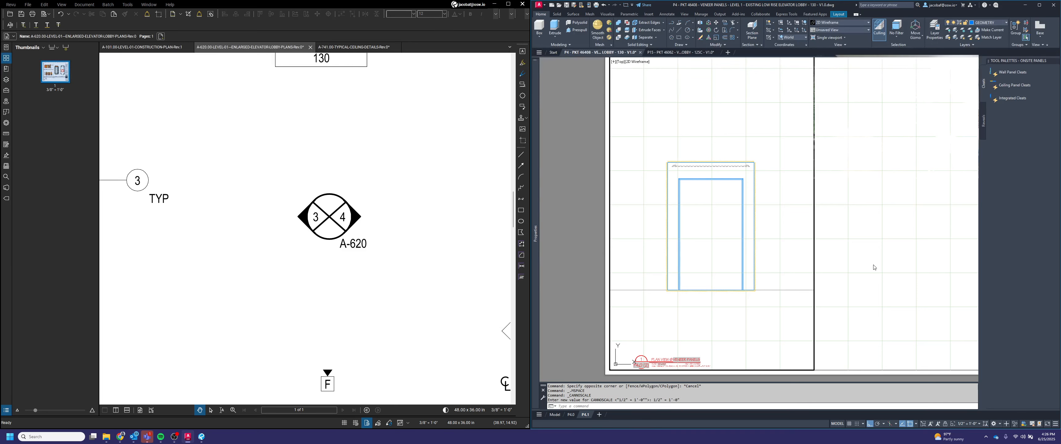
Step: Move the viewport toward the lower-left corner of the sheet
{"action": "double_click", "coordinate": [853, 260]}
{"action": "key", "text": "space"}
{"action": "left_click", "coordinate": [831, 252]}
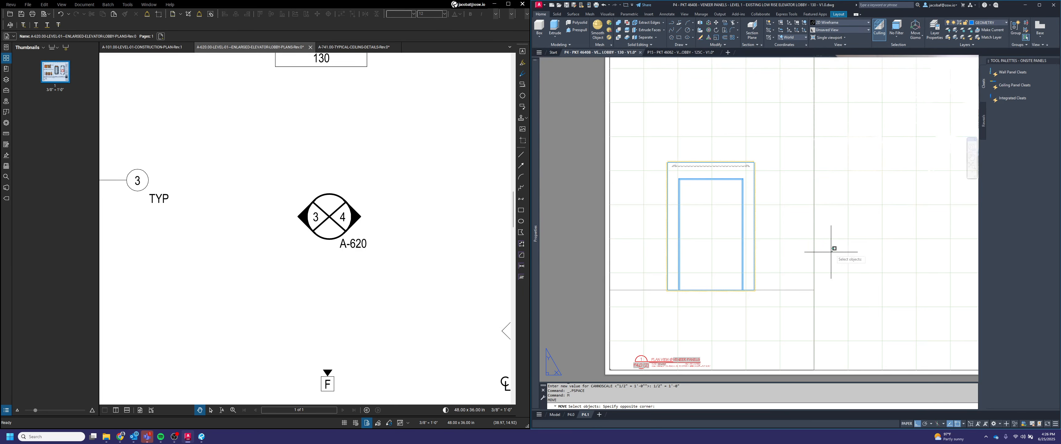
{"action": "left_click", "coordinate": [789, 255]}
{"action": "key", "text": "space"}
{"action": "scroll", "coordinate": [681, 288], "scroll_direction": "up", "scroll_amount": 5}
{"action": "left_click", "coordinate": [625, 297]}
{"action": "scroll", "coordinate": [659, 301], "scroll_direction": "down", "scroll_amount": 5}
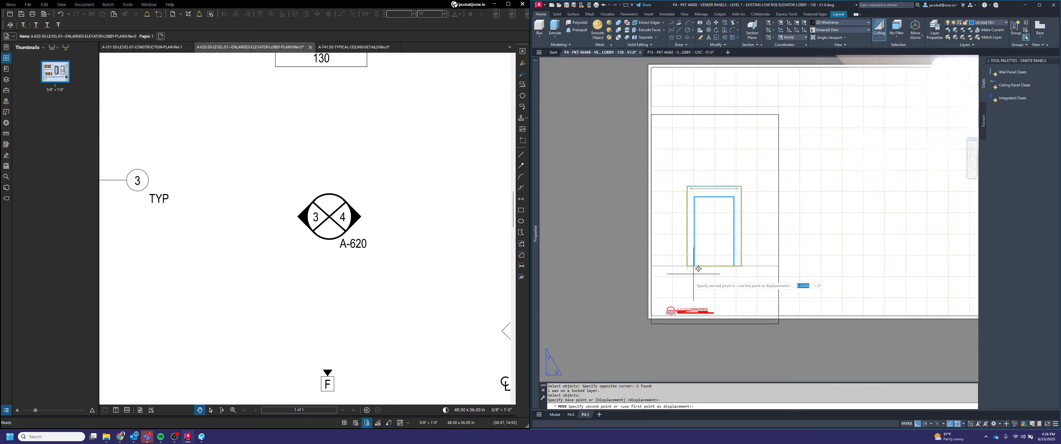
{"action": "scroll", "coordinate": [686, 308], "scroll_direction": "up", "scroll_amount": 4}
{"action": "left_click", "coordinate": [699, 317]}
Step: Move the viewport again by a displacement of 1.5
{"action": "scroll", "coordinate": [700, 322], "scroll_direction": "down", "scroll_amount": 4}
{"action": "key", "text": "space"}
{"action": "left_click", "coordinate": [670, 344]}
{"action": "left_click", "coordinate": [647, 338]}
{"action": "key", "text": "space"}
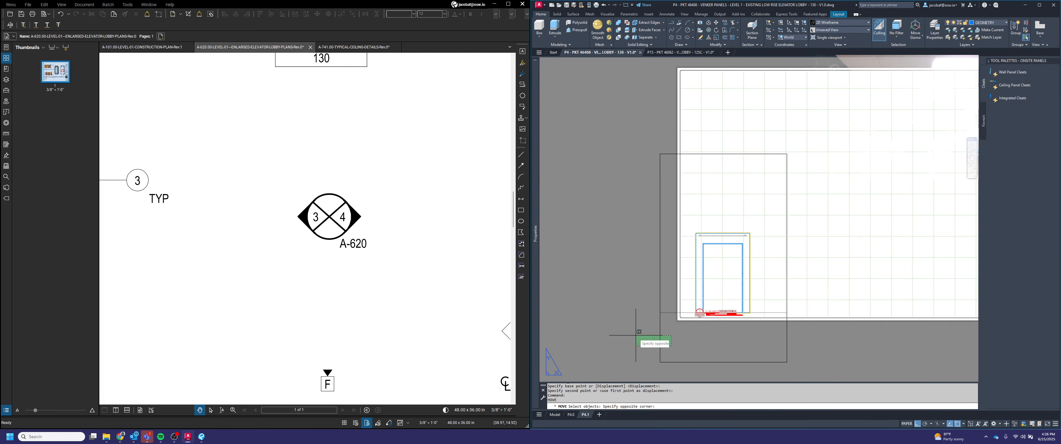
{"action": "left_click", "coordinate": [622, 282]}
{"action": "type", "text": "1.5"}
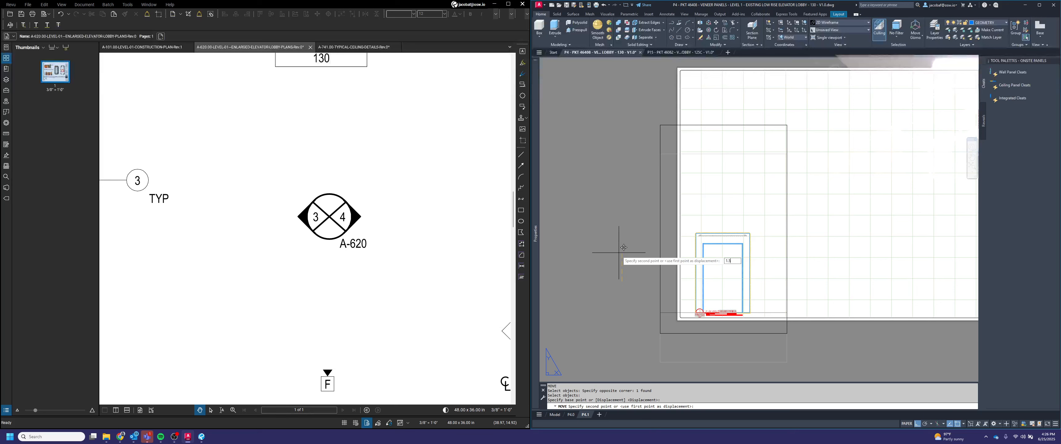
{"action": "key", "text": "Return"}
Step: Resize the viewport by stretching its lower-left and upper-right corners to fit the door elevation
{"action": "left_click", "coordinate": [675, 288]}
{"action": "left_click", "coordinate": [642, 268]}
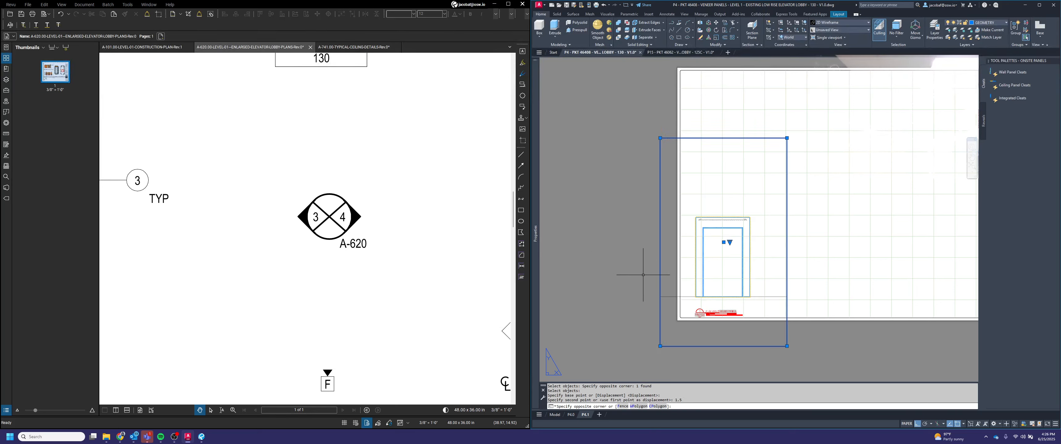
{"action": "left_click", "coordinate": [660, 346]}
{"action": "scroll", "coordinate": [680, 322], "scroll_direction": "up", "scroll_amount": 5}
{"action": "left_click", "coordinate": [663, 317]}
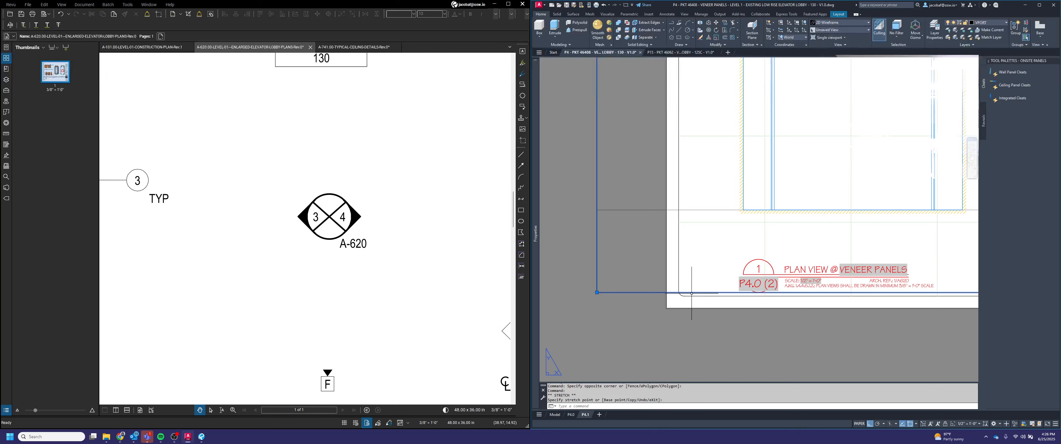
{"action": "left_click", "coordinate": [598, 292]}
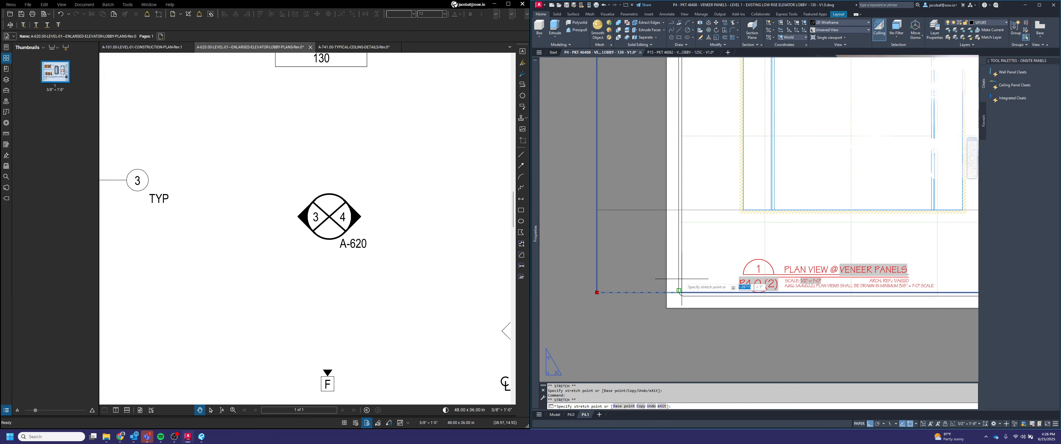
{"action": "left_click", "coordinate": [682, 291]}
{"action": "scroll", "coordinate": [681, 292], "scroll_direction": "down", "scroll_amount": 6}
{"action": "scroll", "coordinate": [772, 295], "scroll_direction": "up", "scroll_amount": 4}
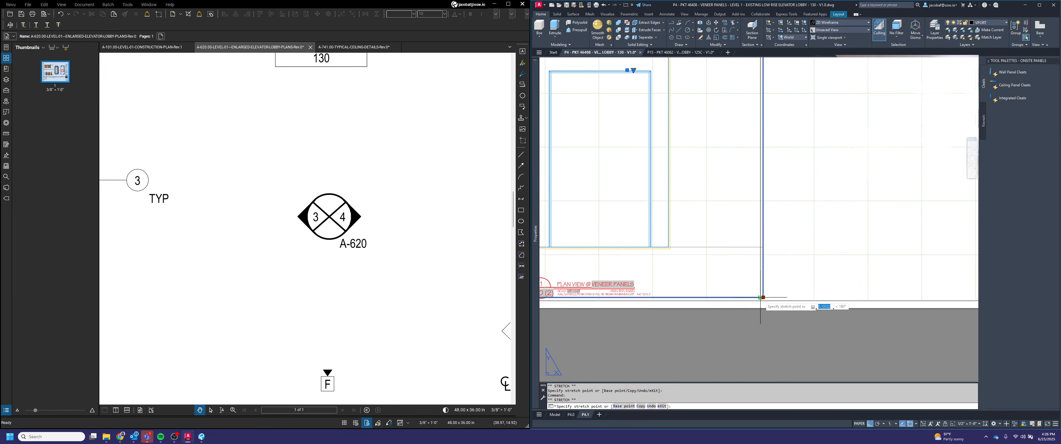
{"action": "scroll", "coordinate": [762, 299], "scroll_direction": "down", "scroll_amount": 4}
{"action": "scroll", "coordinate": [759, 187], "scroll_direction": "up", "scroll_amount": 2}
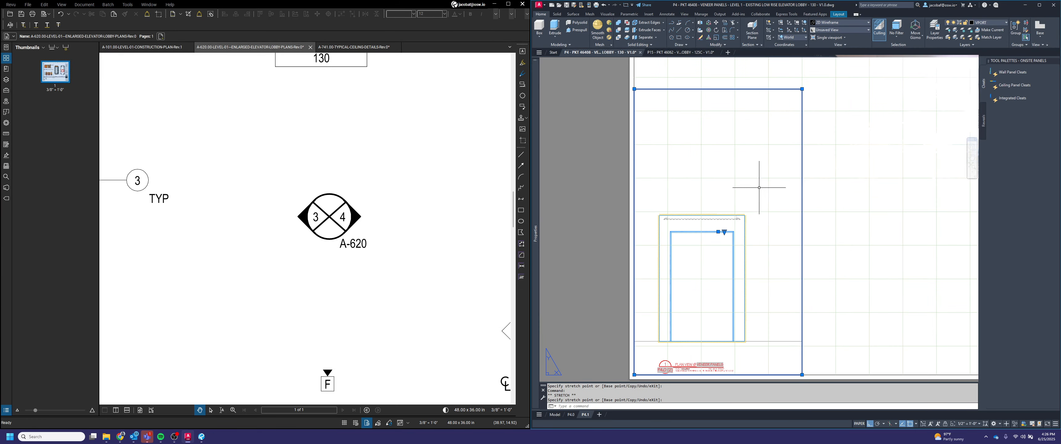
{"action": "left_click", "coordinate": [801, 89]}
{"action": "left_click", "coordinate": [801, 144]}
{"action": "key", "text": "Escape"}
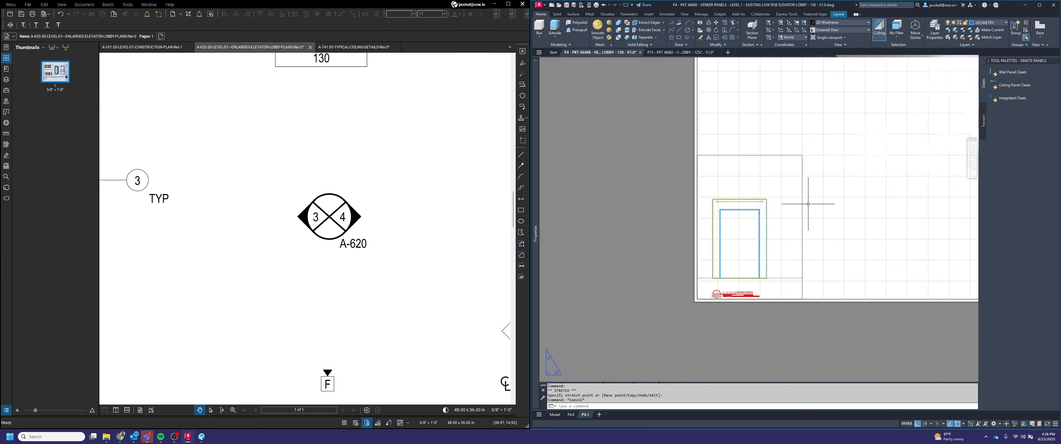
Step: Copy the viewport to a new position to the right of the original on the sheet
{"action": "scroll", "coordinate": [779, 237], "scroll_direction": "down", "scroll_amount": 2}
{"action": "scroll", "coordinate": [724, 313], "scroll_direction": "up", "scroll_amount": 2}
{"action": "type", "text": "co"}
{"action": "key", "text": "space"}
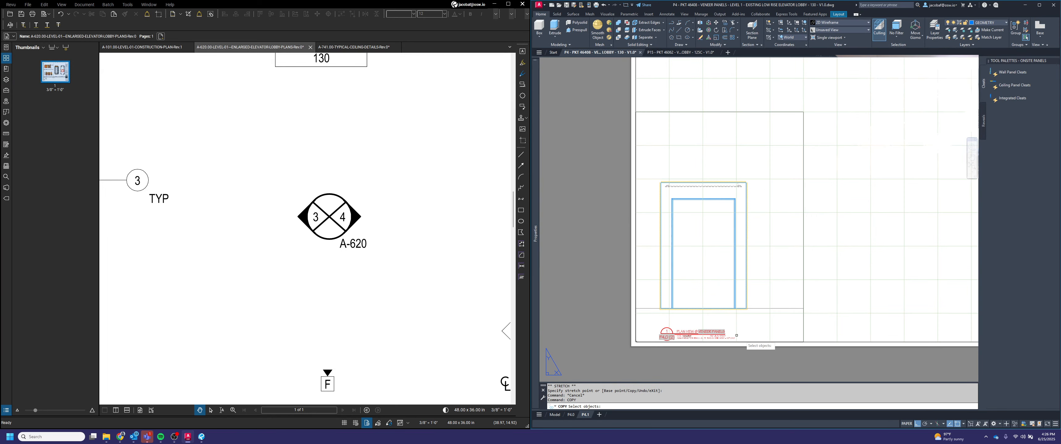
{"action": "left_click", "coordinate": [806, 336]}
{"action": "left_click", "coordinate": [702, 315]}
{"action": "scroll", "coordinate": [631, 339], "scroll_direction": "up", "scroll_amount": 6}
{"action": "key", "text": "space"}
{"action": "scroll", "coordinate": [647, 342], "scroll_direction": "up", "scroll_amount": 1}
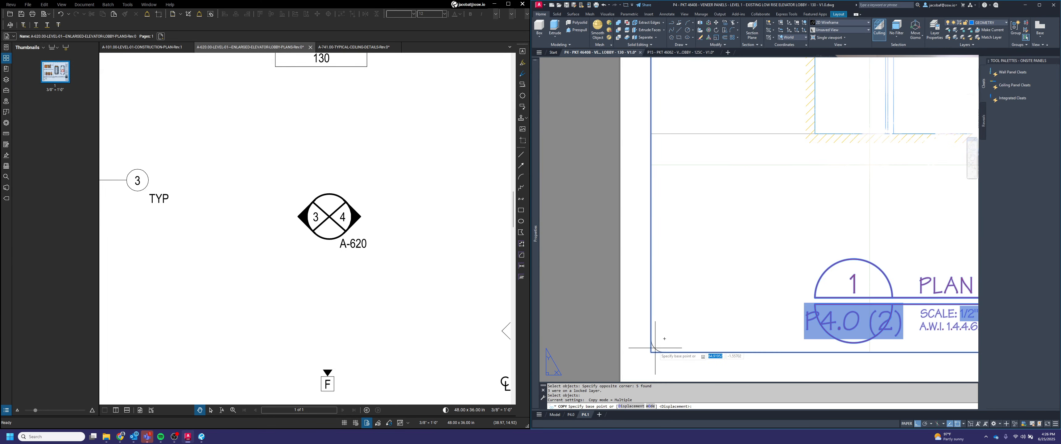
{"action": "left_click", "coordinate": [645, 341]}
{"action": "scroll", "coordinate": [644, 339], "scroll_direction": "down", "scroll_amount": 4}
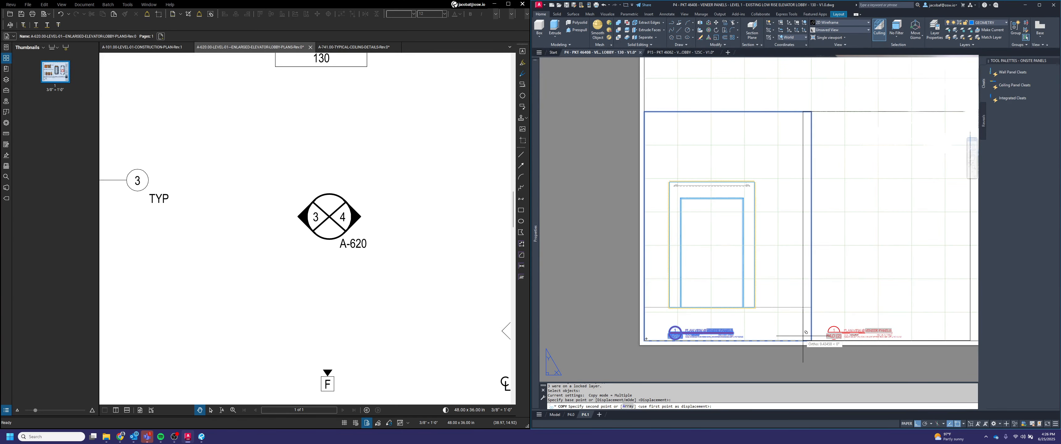
{"action": "scroll", "coordinate": [797, 332], "scroll_direction": "up", "scroll_amount": 2}
{"action": "left_click", "coordinate": [766, 318]}
{"action": "scroll", "coordinate": [766, 318], "scroll_direction": "down", "scroll_amount": 4}
{"action": "key", "text": "space"}
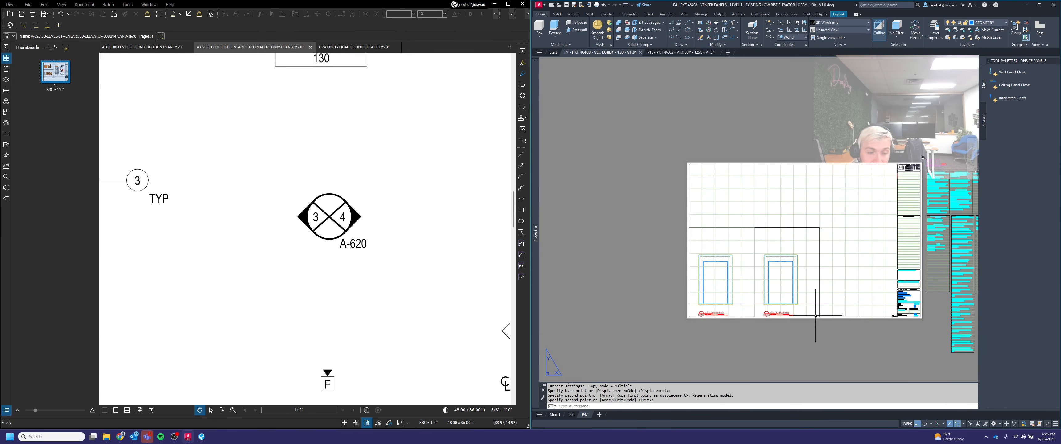
Step: Inside the copied viewport, frame the section view and set the annotation scale to 1-1/2" = 1'-0"
{"action": "scroll", "coordinate": [800, 298], "scroll_direction": "up", "scroll_amount": 2}
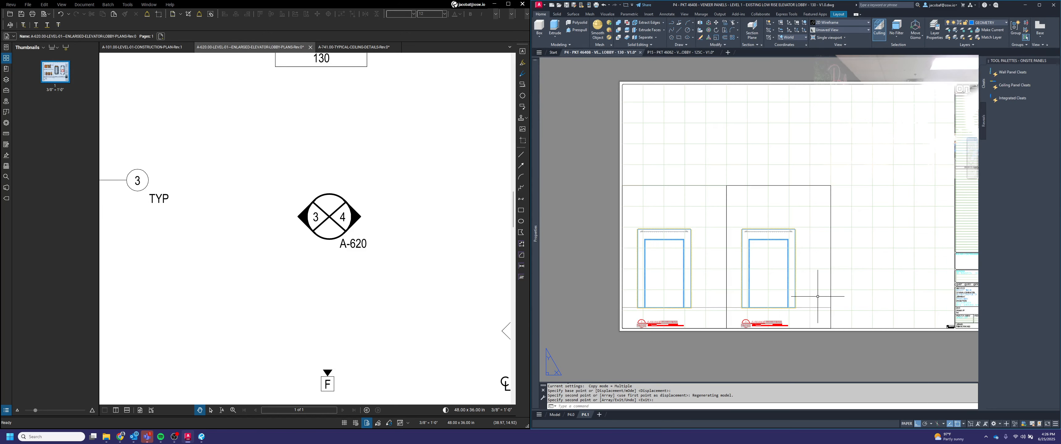
{"action": "double_click", "coordinate": [794, 285]}
{"action": "scroll", "coordinate": [748, 263], "scroll_direction": "up", "scroll_amount": 5}
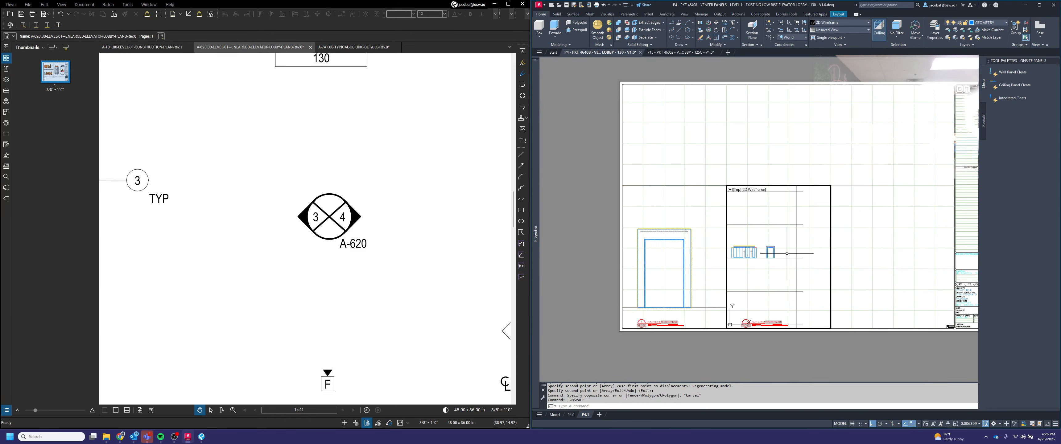
{"action": "scroll", "coordinate": [766, 230], "scroll_direction": "up", "scroll_amount": 3}
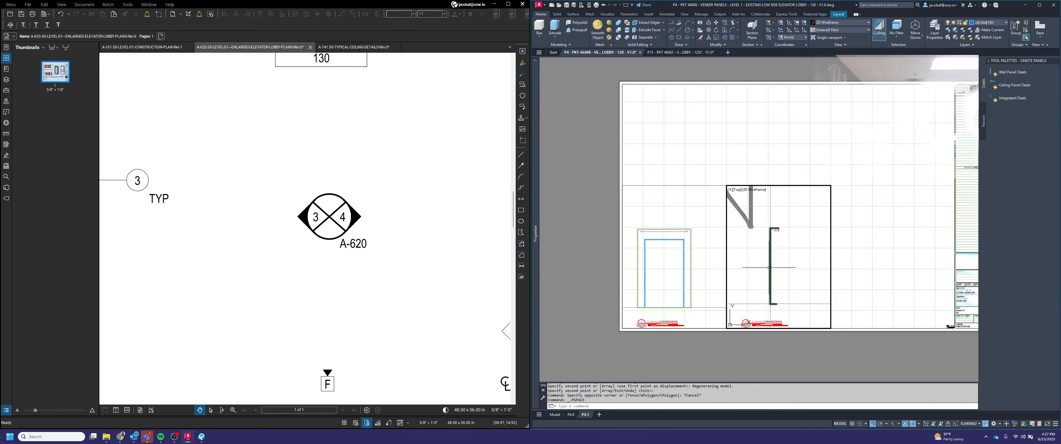
{"action": "left_click", "coordinate": [966, 424]}
{"action": "scroll", "coordinate": [969, 408], "scroll_direction": "down", "scroll_amount": 5}
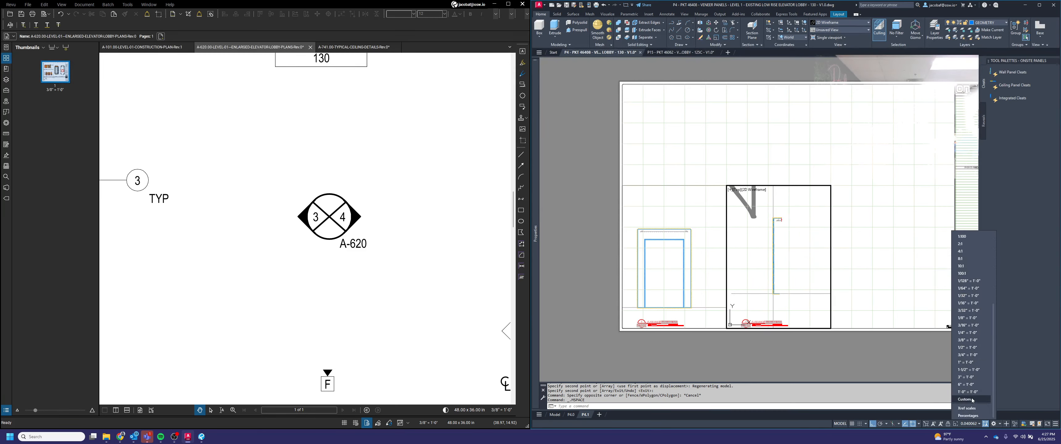
{"action": "left_click", "coordinate": [973, 368]}
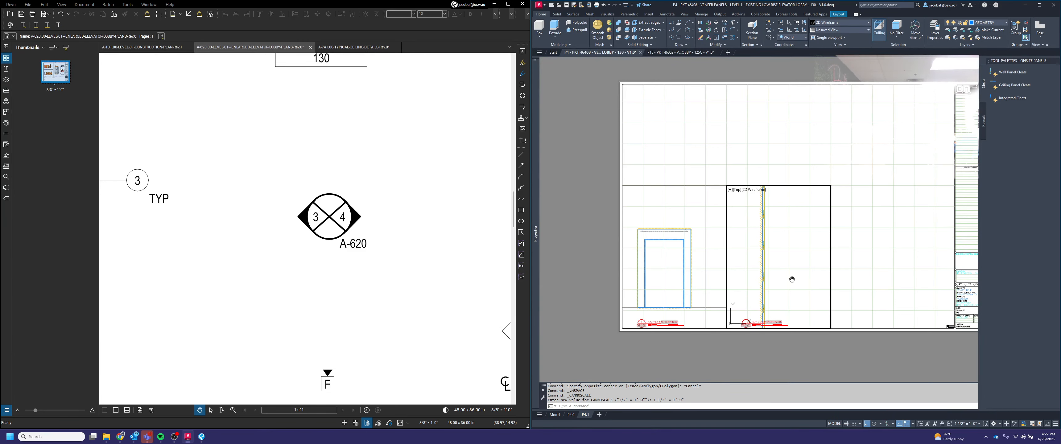
{"action": "middle_click_drag", "start_coordinate": [792, 279], "coordinate": [791, 206]}
{"action": "double_click", "coordinate": [782, 345]}
{"action": "scroll", "coordinate": [774, 336], "scroll_direction": "up", "scroll_amount": 4}
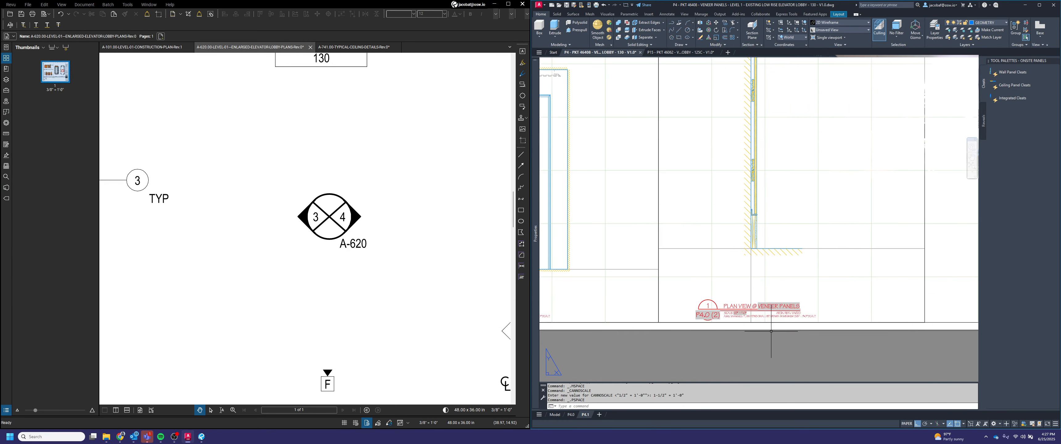
Step: Switch the copied view title to the SECTION type and reposition its architectural reference text
{"action": "left_click", "coordinate": [701, 321]}
{"action": "left_click", "coordinate": [698, 325]}
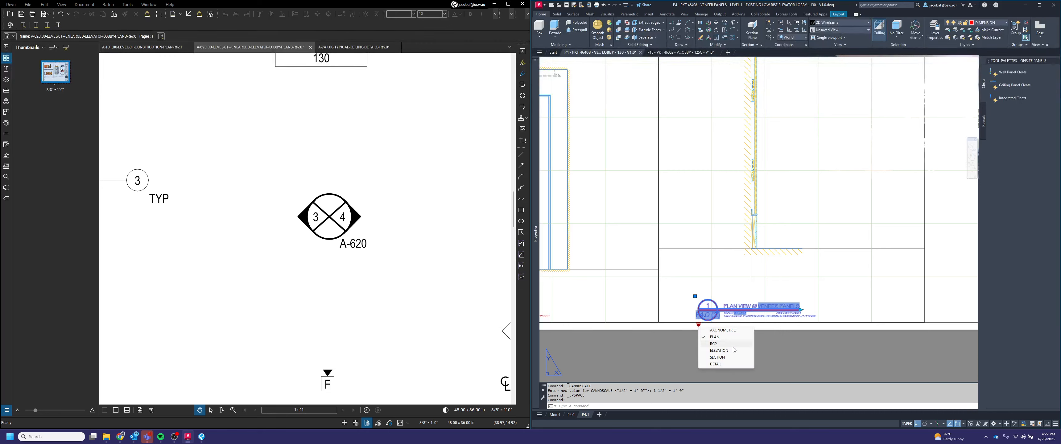
{"action": "left_click", "coordinate": [726, 361]}
{"action": "scroll", "coordinate": [782, 316], "scroll_direction": "up", "scroll_amount": 6}
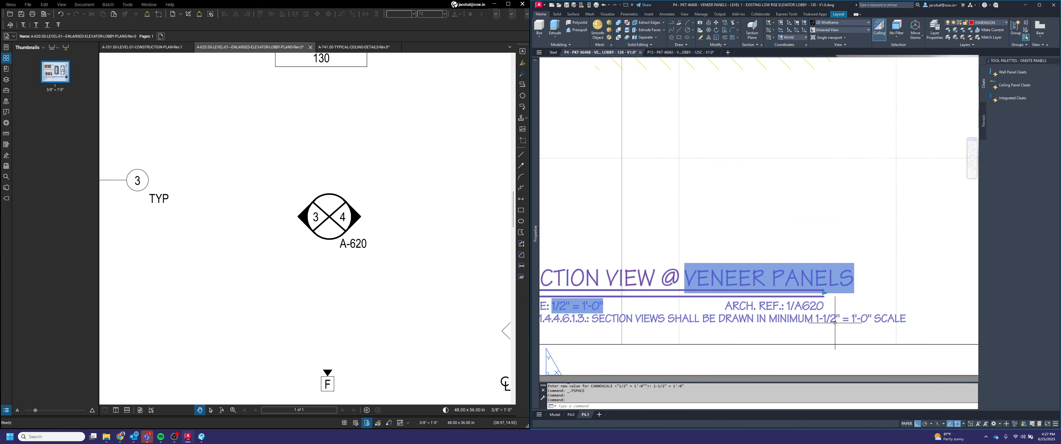
{"action": "left_click", "coordinate": [824, 292]}
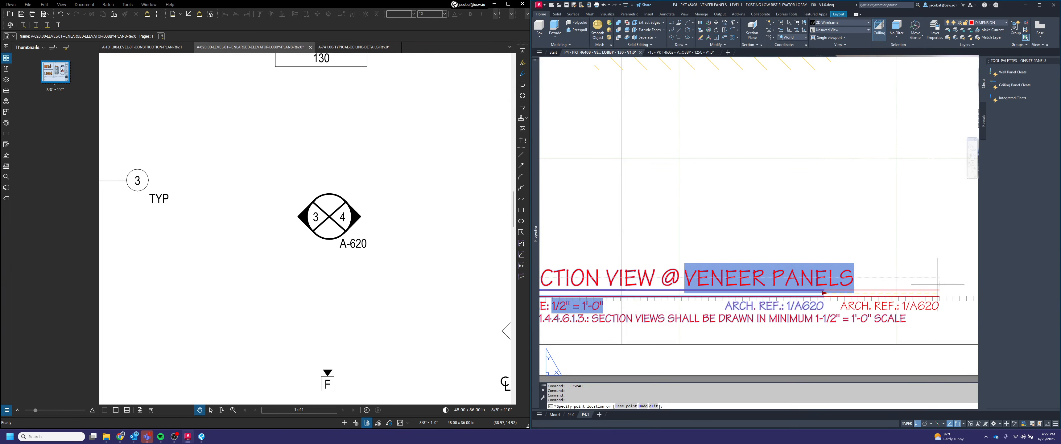
{"action": "left_click", "coordinate": [871, 248]}
{"action": "key", "text": "Escape"}
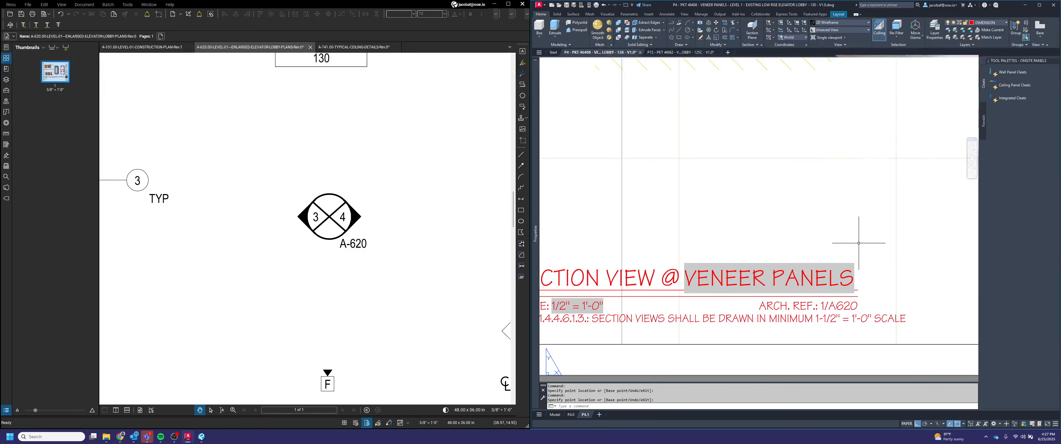
Step: Stretch the section viewport's upper-right corner up to the top of the sheet
{"action": "scroll", "coordinate": [869, 247], "scroll_direction": "down", "scroll_amount": 5}
{"action": "middle_click_drag", "start_coordinate": [880, 291], "coordinate": [811, 328]}
{"action": "left_click", "coordinate": [845, 266]}
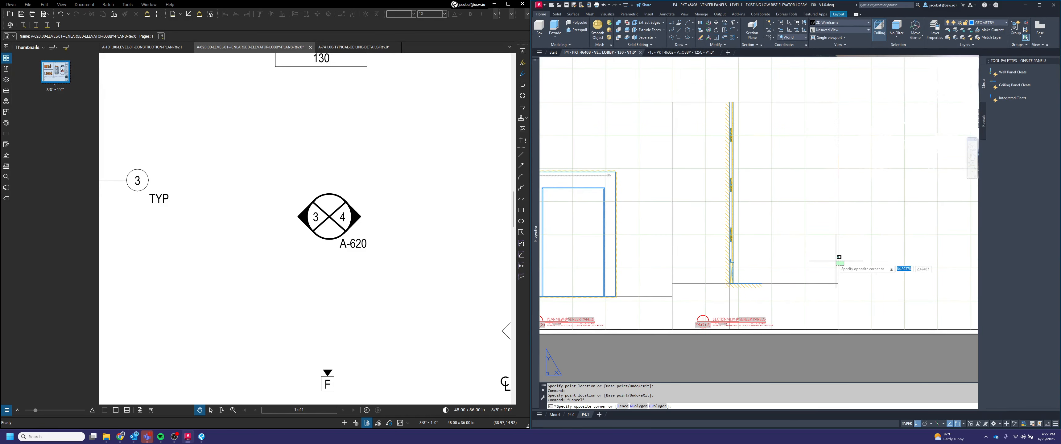
{"action": "left_click", "coordinate": [836, 261]}
{"action": "scroll", "coordinate": [837, 276], "scroll_direction": "down", "scroll_amount": 4}
{"action": "left_click", "coordinate": [837, 214]}
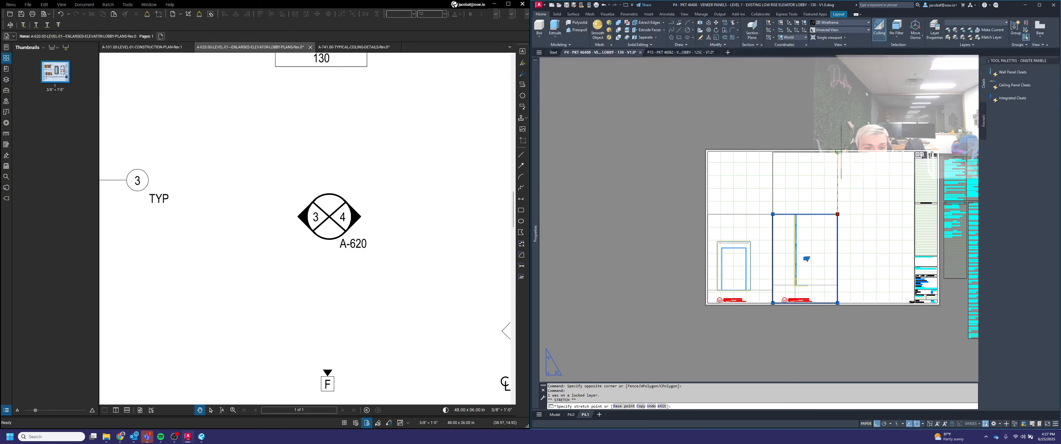
{"action": "left_click", "coordinate": [837, 151]}
{"action": "key", "text": "Escape"}
Step: Pan the section view inside the taller viewport to recenter it
{"action": "double_click", "coordinate": [827, 181]}
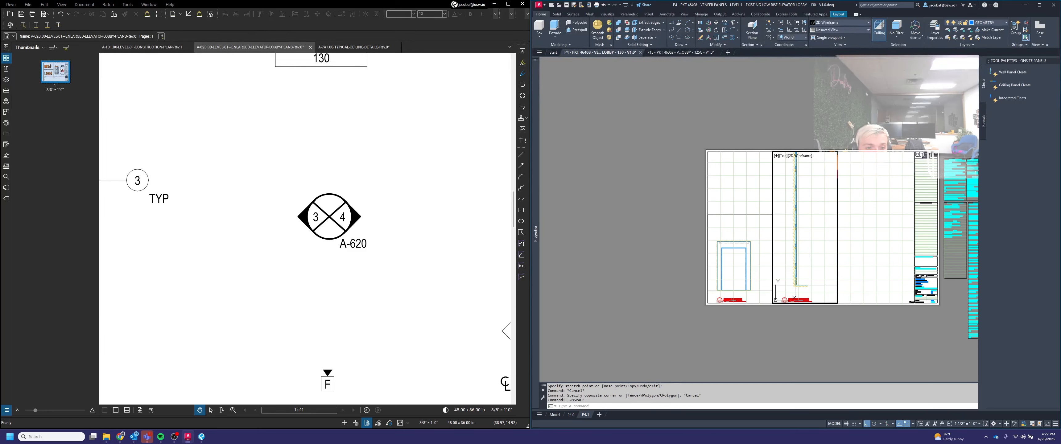
{"action": "middle_click_drag", "start_coordinate": [822, 193], "coordinate": [815, 211]}
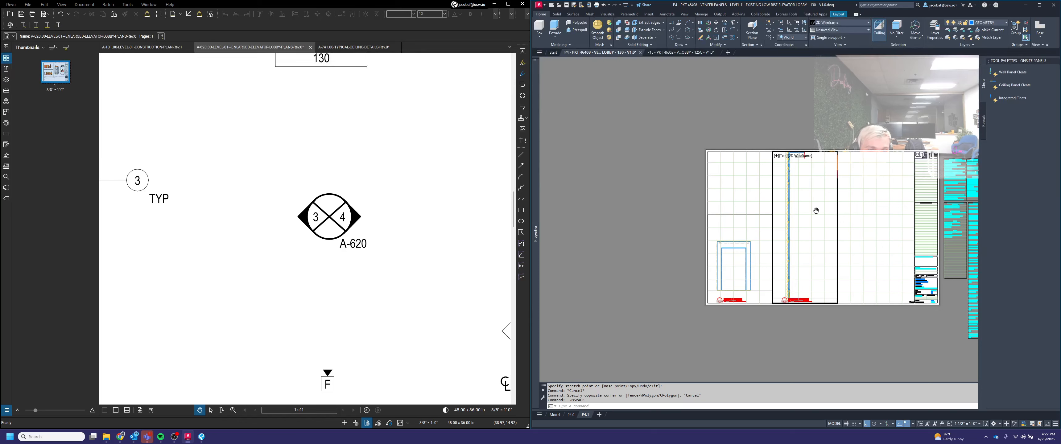
{"action": "double_click", "coordinate": [790, 330]}
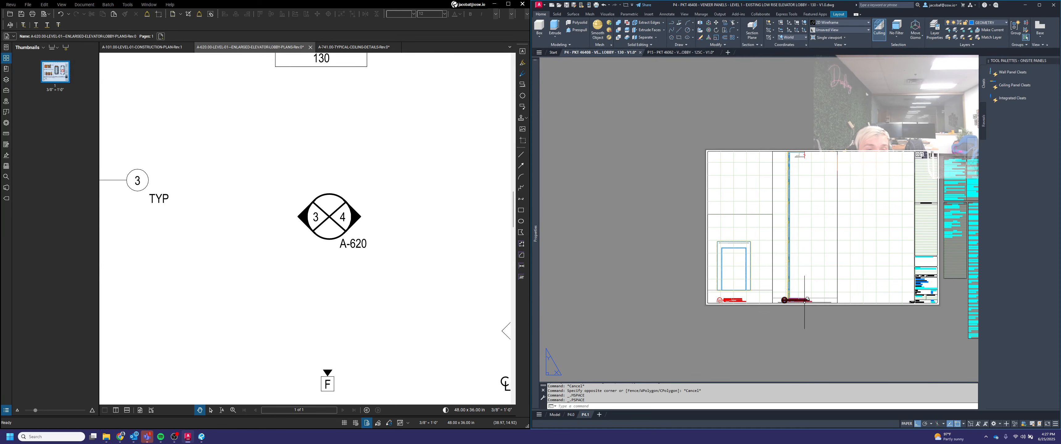
{"action": "scroll", "coordinate": [814, 288], "scroll_direction": "up", "scroll_amount": 4}
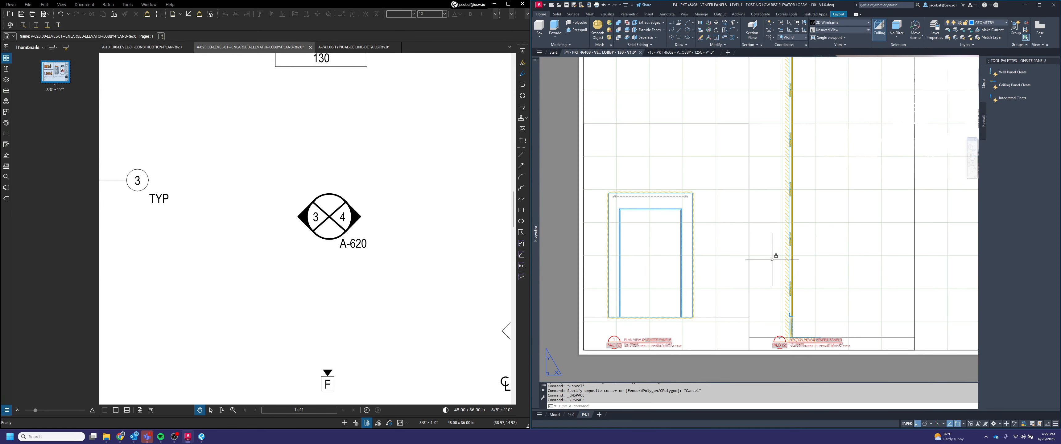
{"action": "scroll", "coordinate": [804, 152], "scroll_direction": "down", "scroll_amount": 4}
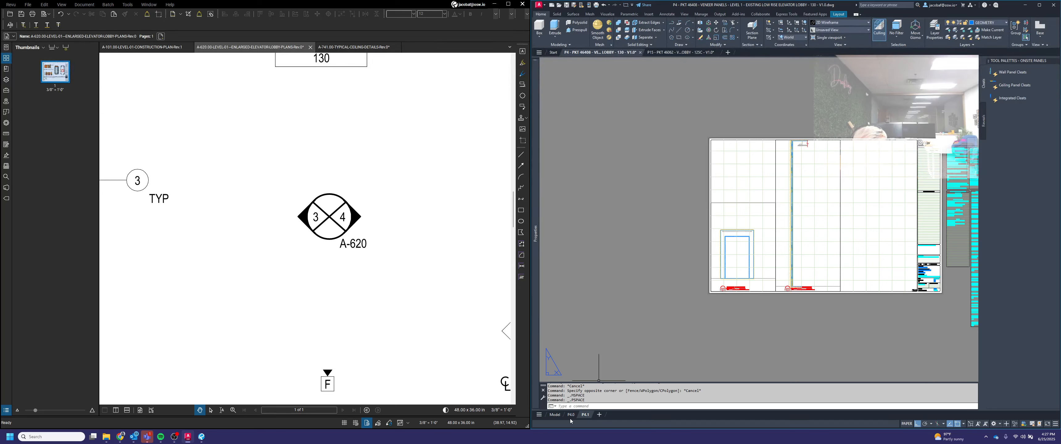
Step: In model space, copy the section drawings to the right along the SECTION row
{"action": "left_click", "coordinate": [555, 414]}
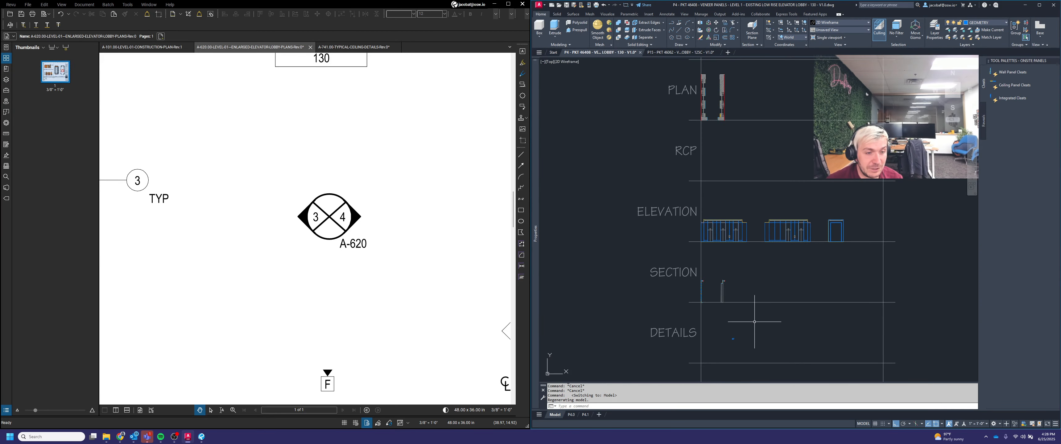
{"action": "scroll", "coordinate": [754, 322], "scroll_direction": "up", "scroll_amount": 3}
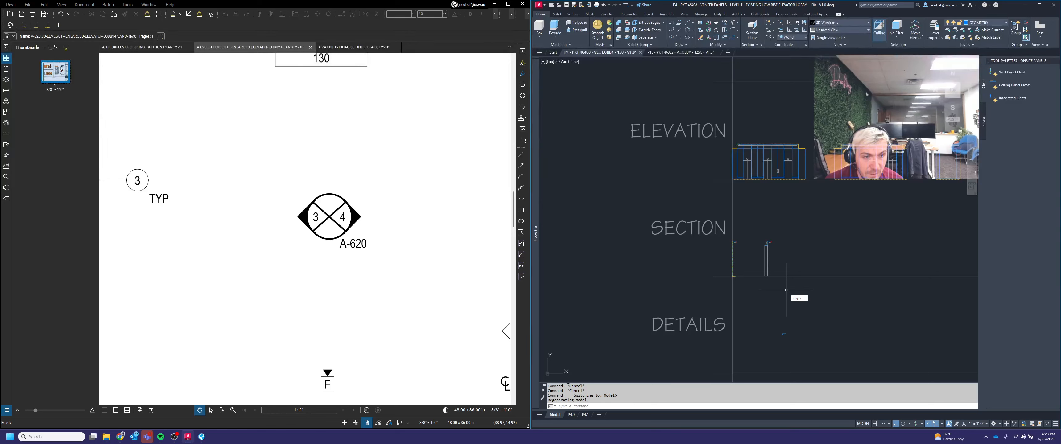
{"action": "type", "text": "coyp"}
{"action": "key", "text": "Return"}
{"action": "scroll", "coordinate": [785, 247], "scroll_direction": "up", "scroll_amount": 2}
{"action": "left_click", "coordinate": [707, 213]}
{"action": "left_click", "coordinate": [885, 352]}
{"action": "key", "text": "Return"}
{"action": "scroll", "coordinate": [835, 300], "scroll_direction": "down", "scroll_amount": 4}
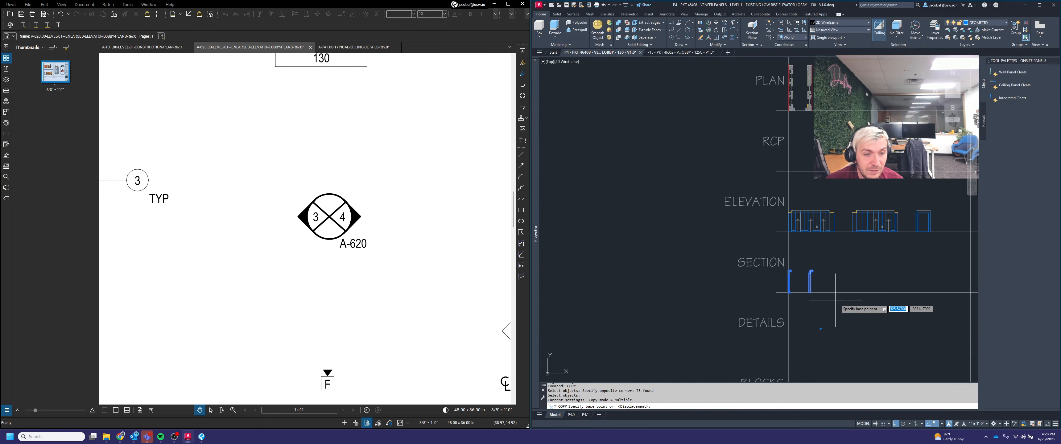
{"action": "scroll", "coordinate": [828, 299], "scroll_direction": "up", "scroll_amount": 2}
{"action": "left_click", "coordinate": [776, 292]}
{"action": "scroll", "coordinate": [855, 291], "scroll_direction": "down", "scroll_amount": 2}
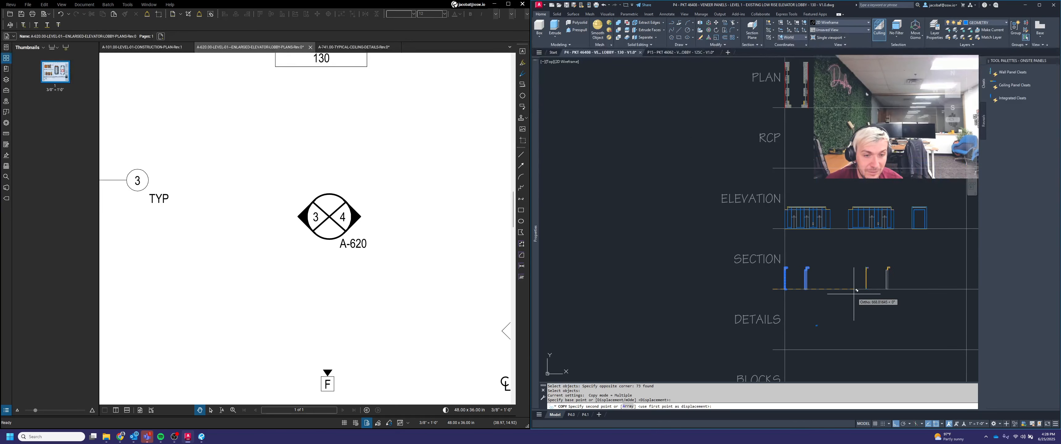
{"action": "left_click", "coordinate": [921, 290]}
{"action": "key", "text": "Escape"}
{"action": "scroll", "coordinate": [803, 283], "scroll_direction": "up", "scroll_amount": 2}
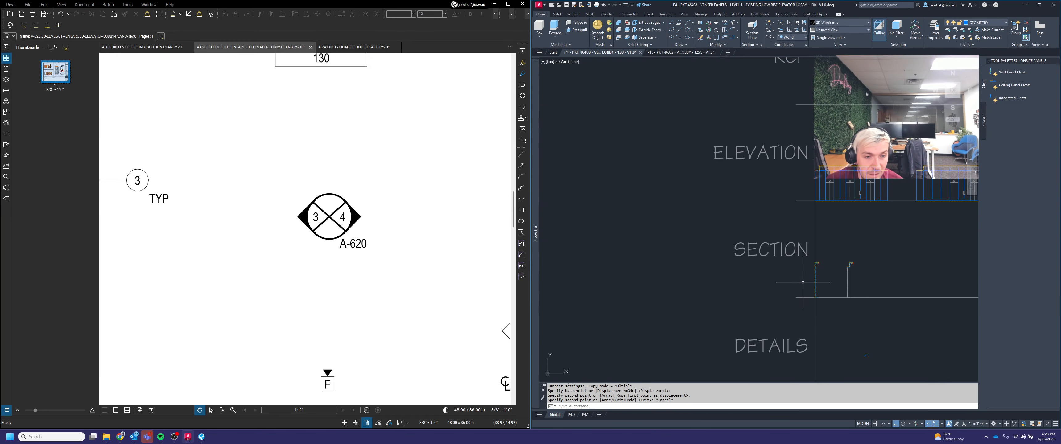
Step: Draw a 12-inch vertical line upward from the base of the first copied section wall
{"action": "scroll", "coordinate": [803, 282], "scroll_direction": "up", "scroll_amount": 2}
{"action": "scroll", "coordinate": [793, 268], "scroll_direction": "up", "scroll_amount": 2}
{"action": "mouse_move", "coordinate": [711, 292]}
{"action": "middle_mouse_down"}
{"action": "mouse_move", "coordinate": [777, 267]}
{"action": "mouse_move", "coordinate": [709, 283]}
{"action": "middle_mouse_up"}
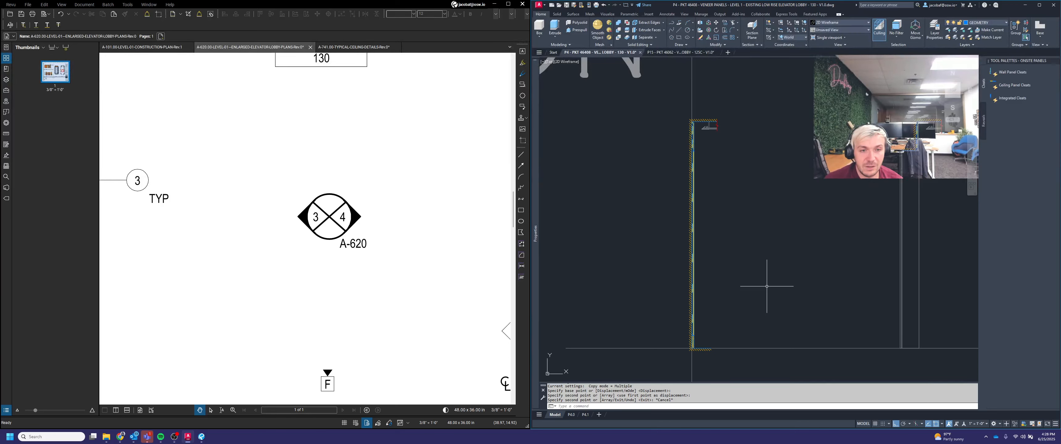
{"action": "type", "text": "l"}
{"action": "key", "text": "space"}
{"action": "scroll", "coordinate": [917, 154], "scroll_direction": "up", "scroll_amount": 6}
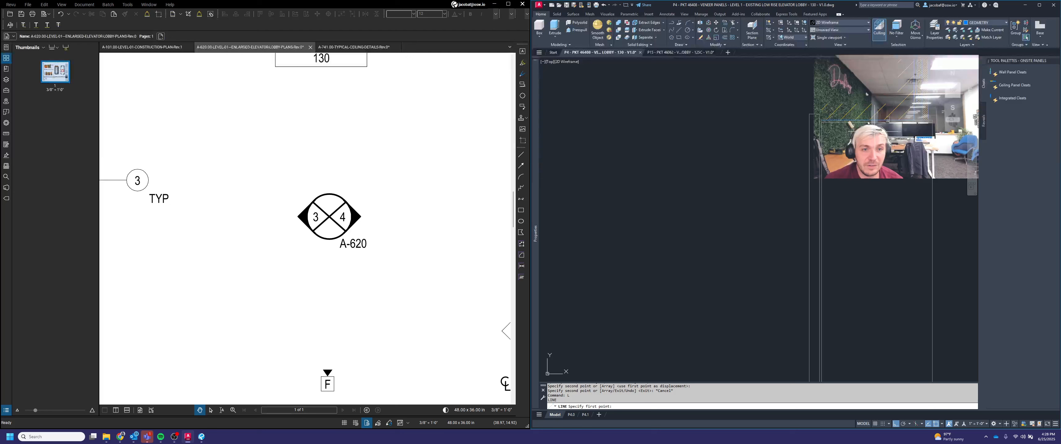
{"action": "left_click", "coordinate": [878, 121]}
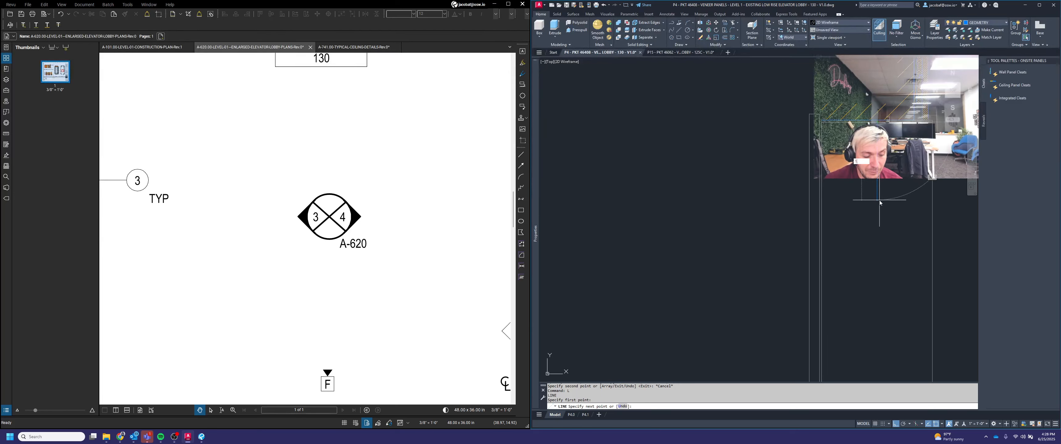
{"action": "type", "text": "12"}
{"action": "key", "text": "Return"}
{"action": "scroll", "coordinate": [882, 206], "scroll_direction": "down", "scroll_amount": 6}
{"action": "key", "text": "space"}
Step: Draw a second 12-inch vertical line upward at the next section wall
{"action": "scroll", "coordinate": [883, 209], "scroll_direction": "down", "scroll_amount": 4}
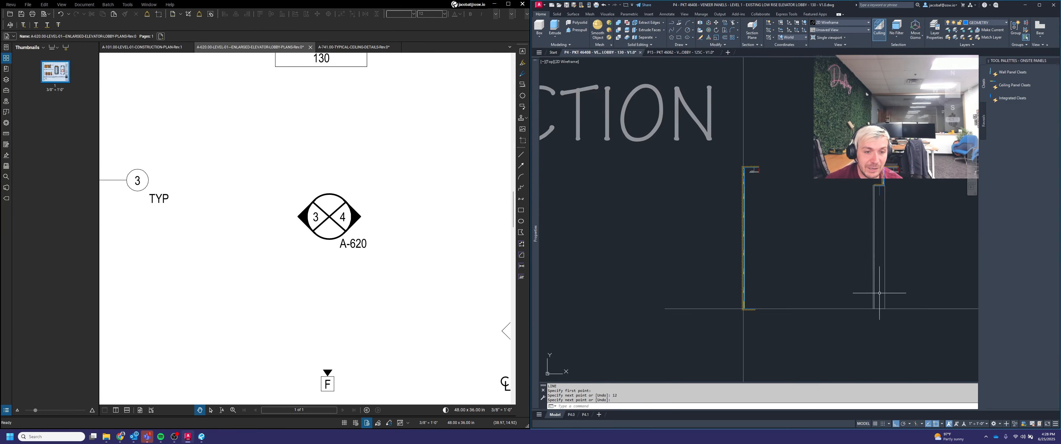
{"action": "scroll", "coordinate": [879, 299], "scroll_direction": "up", "scroll_amount": 6}
{"action": "key", "text": "space"}
{"action": "left_click", "coordinate": [880, 320]}
{"action": "type", "text": "12"}
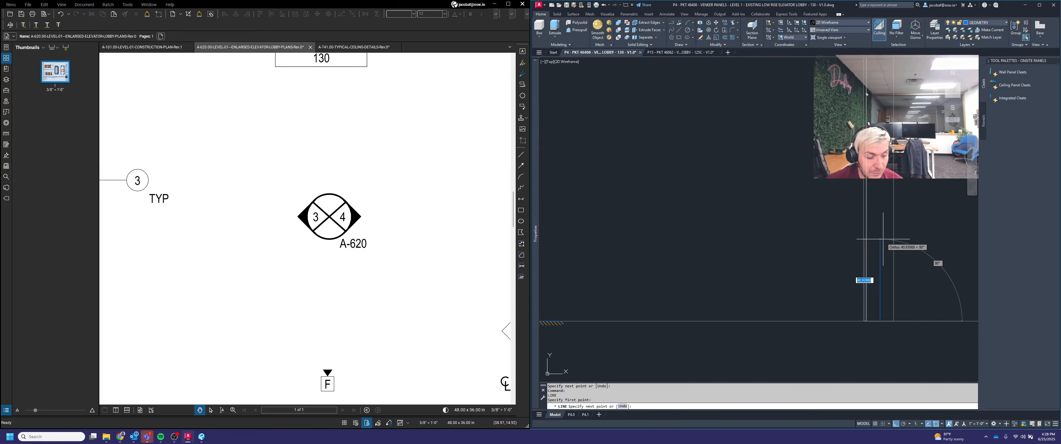
{"action": "key", "text": "Return"}
{"action": "key", "text": "space"}
Step: Draw a third 12-inch vertical line upward beside the section wall base
{"action": "scroll", "coordinate": [882, 239], "scroll_direction": "down", "scroll_amount": 4}
{"action": "scroll", "coordinate": [817, 253], "scroll_direction": "up", "scroll_amount": 5}
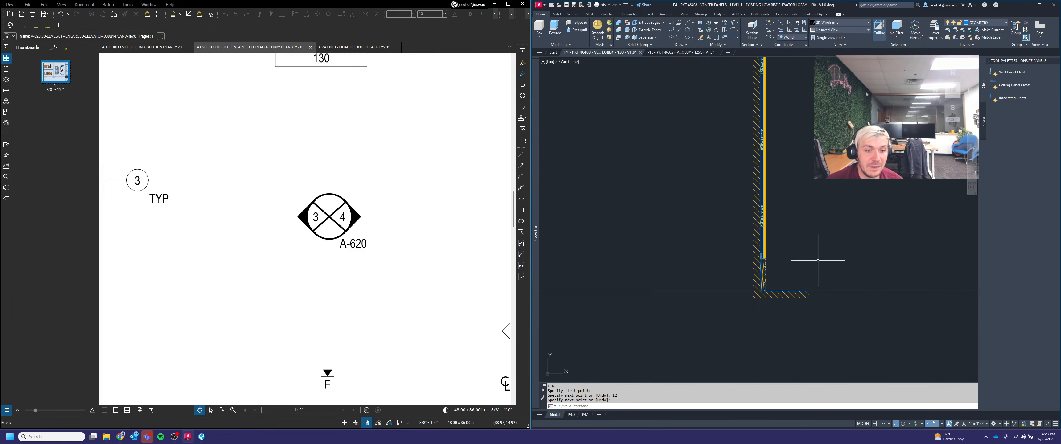
{"action": "key", "text": "space"}
{"action": "left_click", "coordinate": [793, 290]}
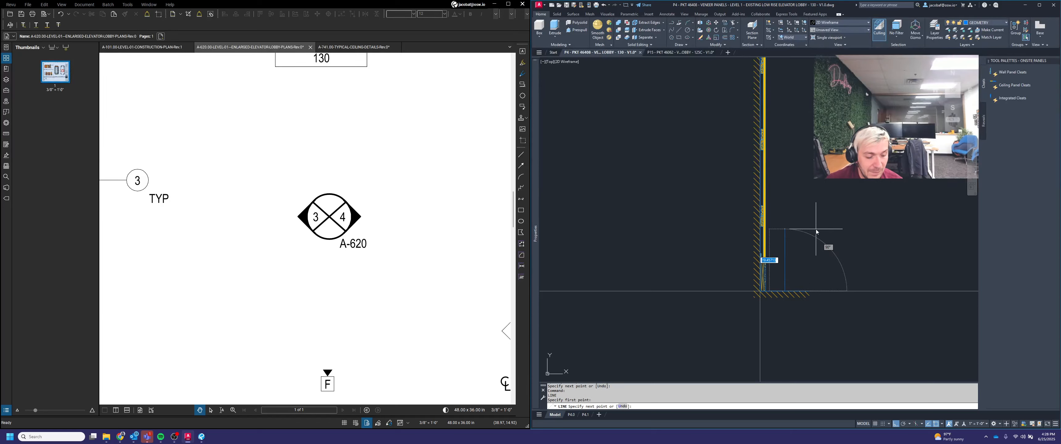
{"action": "type", "text": "12"}
{"action": "key", "text": "Return"}
{"action": "key", "text": "space"}
Step: Lengthen one of the new vertical lines by 6 inches by stretching its endpoint grip
{"action": "scroll", "coordinate": [754, 255], "scroll_direction": "up", "scroll_amount": 5}
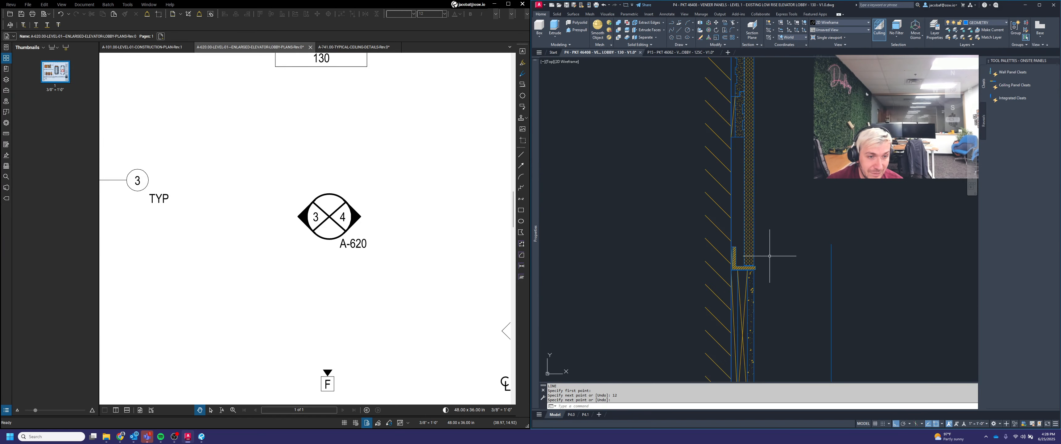
{"action": "left_click", "coordinate": [848, 288]}
{"action": "left_click", "coordinate": [813, 247]}
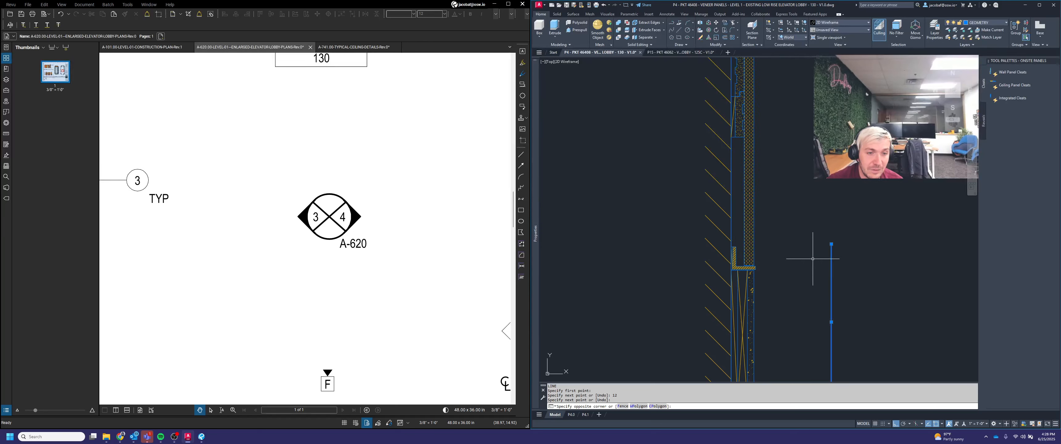
{"action": "left_click", "coordinate": [831, 243]}
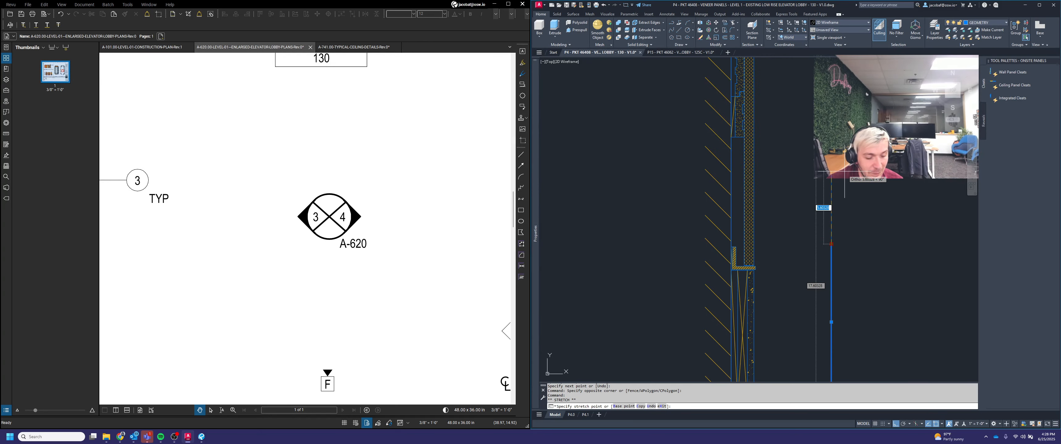
{"action": "type", "text": "6"}
{"action": "key", "text": "Return"}
{"action": "scroll", "coordinate": [755, 231], "scroll_direction": "down", "scroll_amount": 3}
{"action": "key", "text": "Escape"}
Step: Stretch the endpoint of the second new vertical line by 6 inches
{"action": "middle_click_drag", "start_coordinate": [931, 201], "coordinate": [740, 294]}
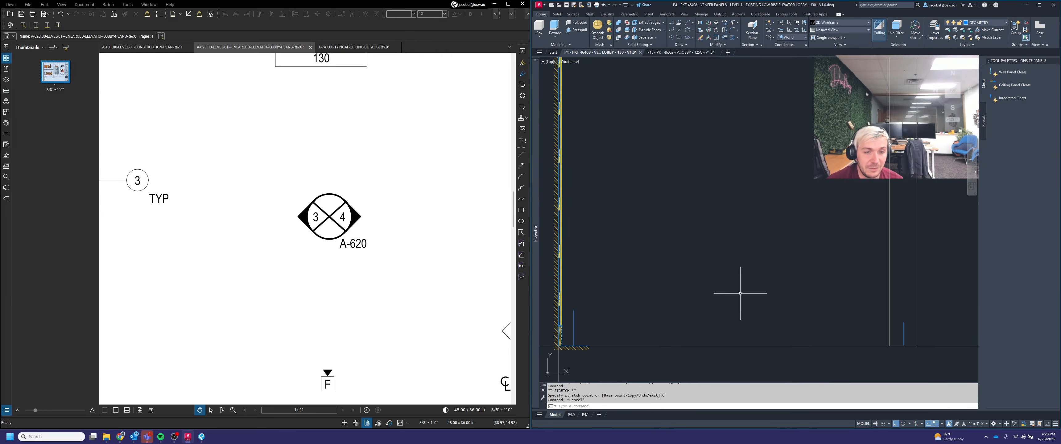
{"action": "scroll", "coordinate": [900, 330], "scroll_direction": "up", "scroll_amount": 4}
{"action": "left_click", "coordinate": [926, 332]}
{"action": "left_click", "coordinate": [887, 323]}
{"action": "left_click", "coordinate": [904, 303]}
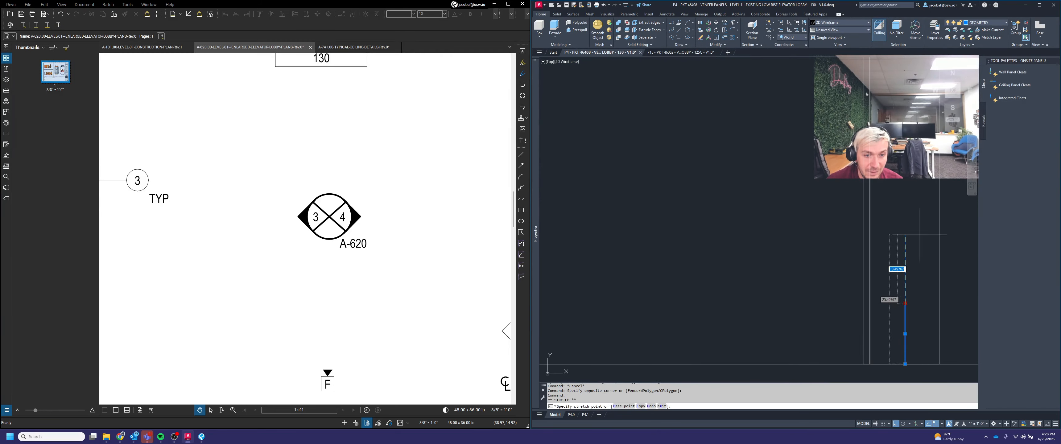
{"action": "type", "text": "6"}
{"action": "key", "text": "Return"}
{"action": "scroll", "coordinate": [840, 296], "scroll_direction": "down", "scroll_amount": 5}
{"action": "key", "text": "Escape"}
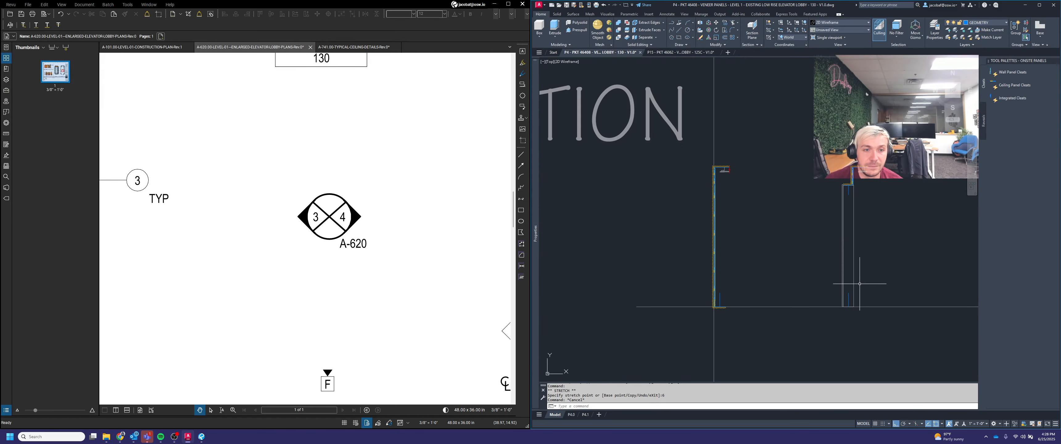
Step: Stretch the endpoint of the third new vertical line by 6 inches
{"action": "scroll", "coordinate": [858, 163], "scroll_direction": "up", "scroll_amount": 4}
{"action": "left_click", "coordinate": [831, 218]}
{"action": "left_click", "coordinate": [813, 219]}
{"action": "left_click", "coordinate": [817, 228]}
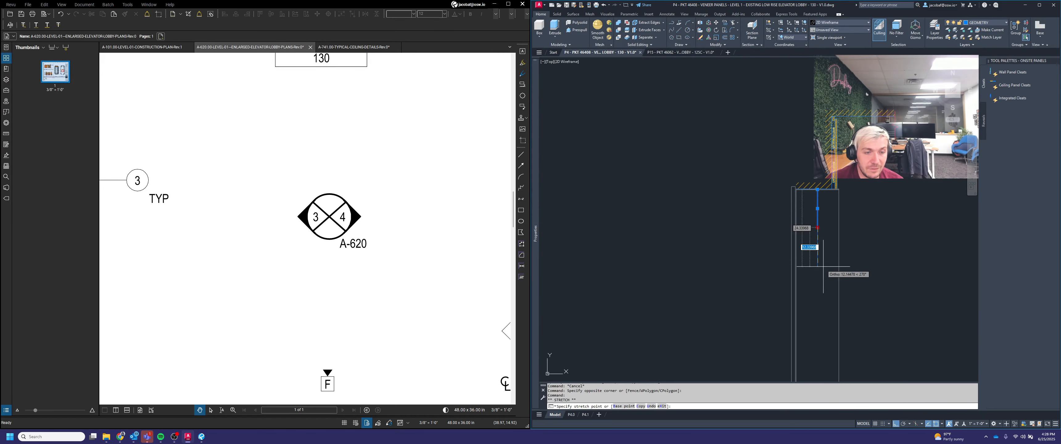
{"action": "type", "text": "6"}
{"action": "key", "text": "Return"}
{"action": "scroll", "coordinate": [863, 250], "scroll_direction": "down", "scroll_amount": 5}
{"action": "key", "text": "Escape"}
{"action": "middle_click_drag", "start_coordinate": [789, 259], "coordinate": [882, 228]}
{"action": "type", "text": "l"}
{"action": "key", "text": "Return"}
{"action": "scroll", "coordinate": [730, 173], "scroll_direction": "up", "scroll_amount": 4}
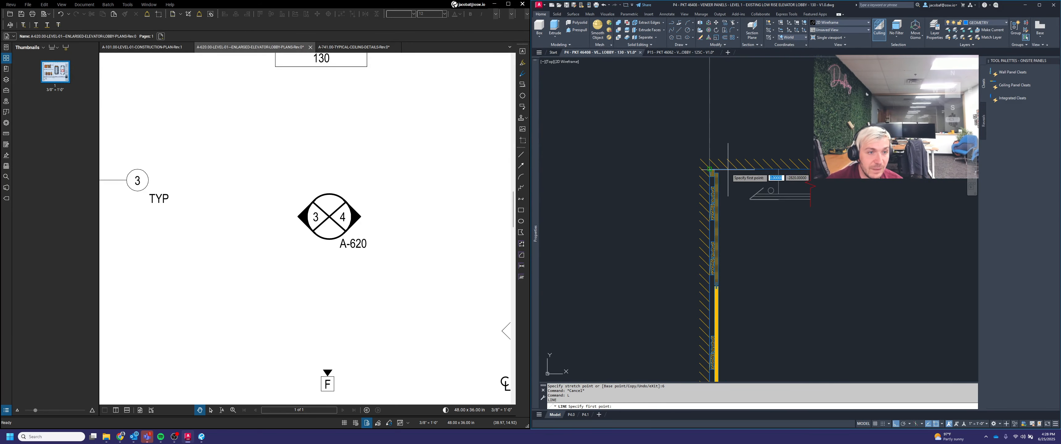
{"action": "scroll", "coordinate": [769, 168], "scroll_direction": "down", "scroll_amount": 5}
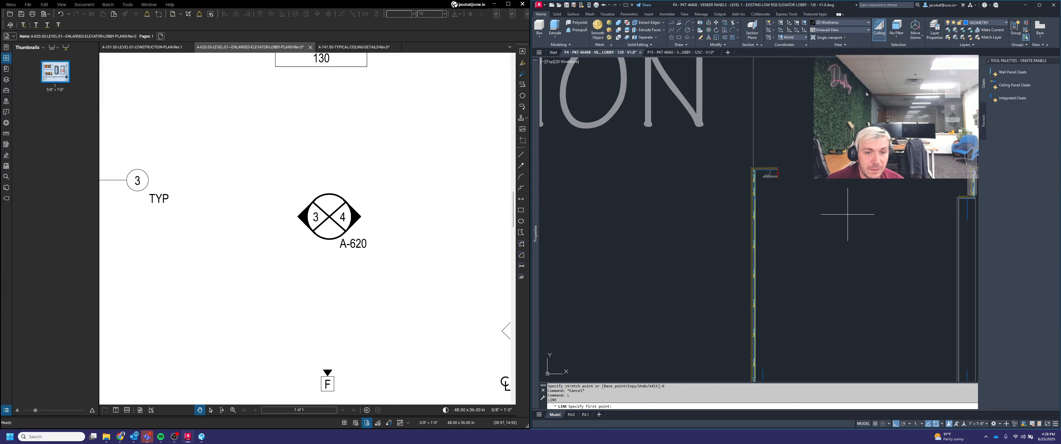
{"action": "middle_click_drag", "start_coordinate": [893, 223], "coordinate": [820, 212]}
{"action": "key", "text": "Escape"}
Step: Draw a horizontal line spanning between the two section walls
{"action": "scroll", "coordinate": [882, 197], "scroll_direction": "up", "scroll_amount": 2}
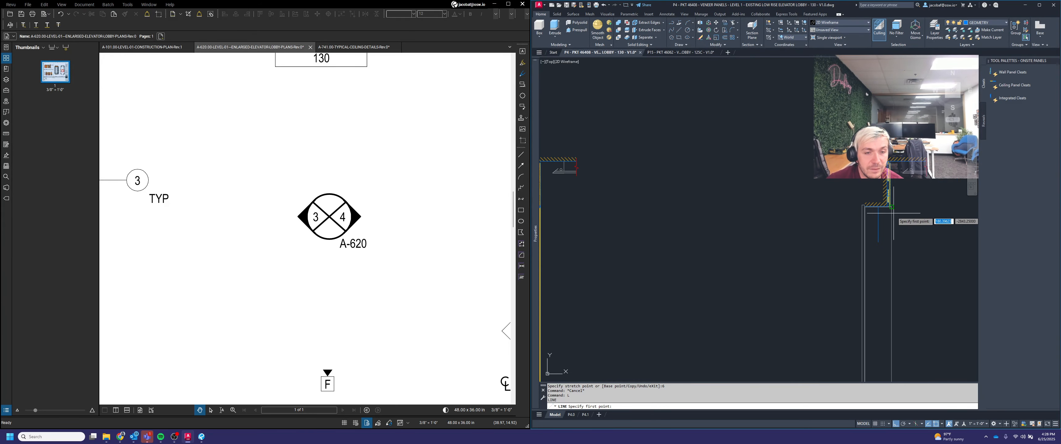
{"action": "key", "text": "Return"}
{"action": "left_click", "coordinate": [878, 241]}
{"action": "scroll", "coordinate": [878, 241], "scroll_direction": "down", "scroll_amount": 2}
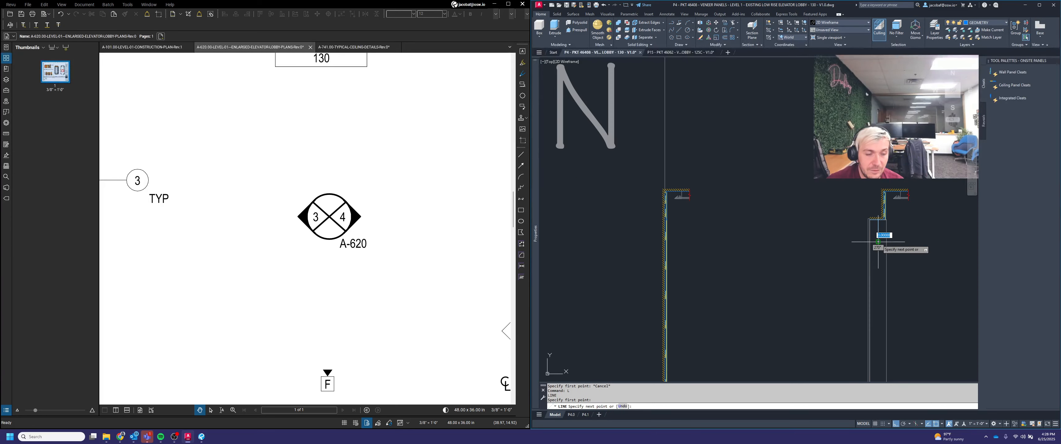
{"action": "left_click", "coordinate": [628, 242]}
{"action": "key", "text": "Return"}
Step: Draw another horizontal line across the sections, slightly lower than the first
{"action": "scroll", "coordinate": [787, 231], "scroll_direction": "down", "scroll_amount": 2}
{"action": "scroll", "coordinate": [839, 319], "scroll_direction": "up", "scroll_amount": 2}
{"action": "key", "text": "Return"}
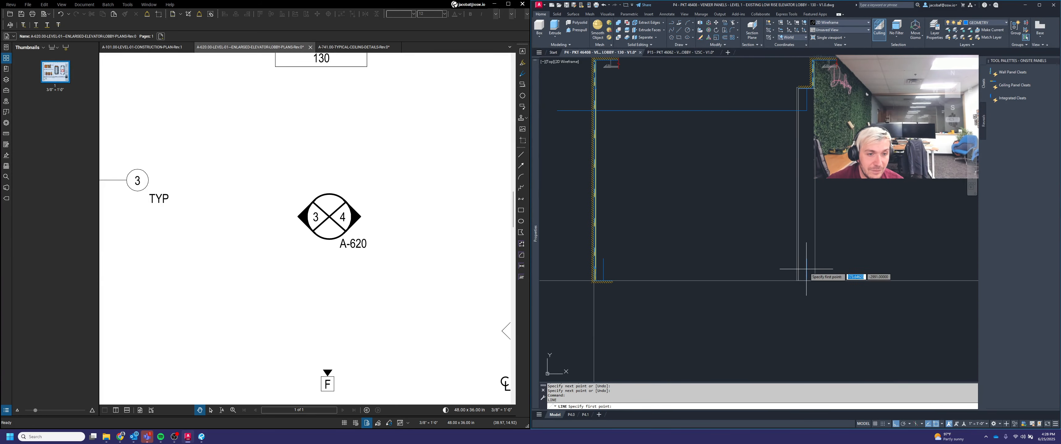
{"action": "left_click", "coordinate": [807, 259]}
{"action": "scroll", "coordinate": [806, 259], "scroll_direction": "down", "scroll_amount": 1}
{"action": "left_click", "coordinate": [635, 232]}
{"action": "key", "text": "Return"}
Step: Erase a leftover short line segment near the base of the left section wall
{"action": "scroll", "coordinate": [673, 261], "scroll_direction": "up", "scroll_amount": 3}
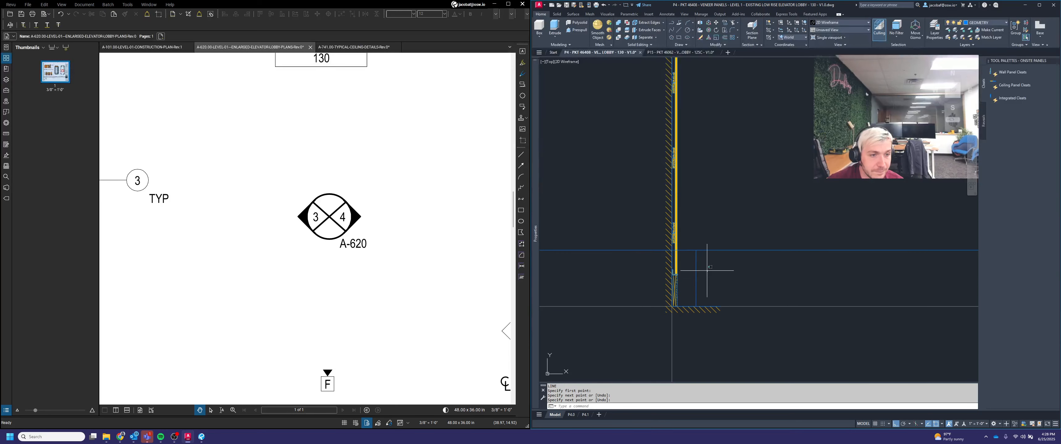
{"action": "left_click", "coordinate": [706, 268]}
{"action": "left_click", "coordinate": [692, 261]}
{"action": "key", "text": "Delete"}
Step: Erase a stray line segment near the top of the right section wall
{"action": "scroll", "coordinate": [788, 265], "scroll_direction": "down", "scroll_amount": 2}
{"action": "middle_click_drag", "start_coordinate": [766, 153], "coordinate": [714, 261]}
{"action": "scroll", "coordinate": [916, 215], "scroll_direction": "up", "scroll_amount": 2}
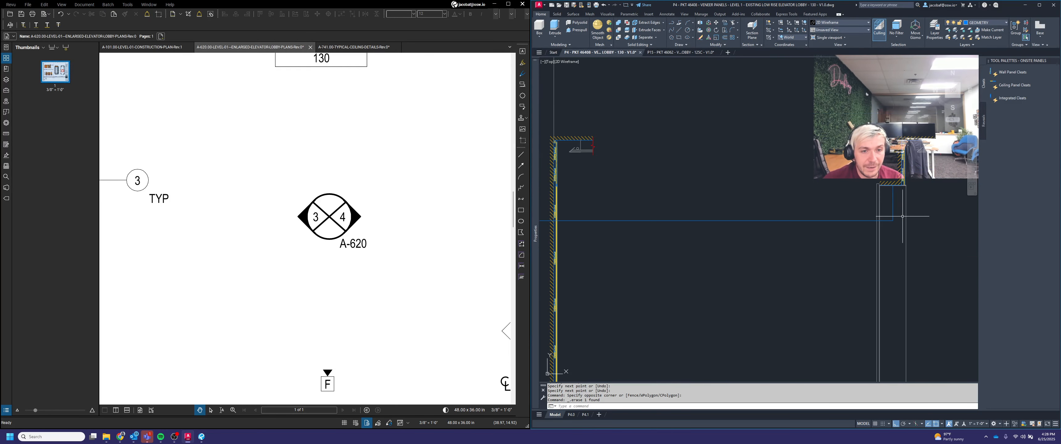
{"action": "left_click", "coordinate": [891, 210]}
{"action": "left_click", "coordinate": [893, 208]}
{"action": "left_click", "coordinate": [897, 209]}
{"action": "left_click", "coordinate": [885, 199]}
{"action": "key", "text": "Delete"}
Step: Erase another stray line segment on the right section wall
{"action": "scroll", "coordinate": [885, 198], "scroll_direction": "down", "scroll_amount": 2}
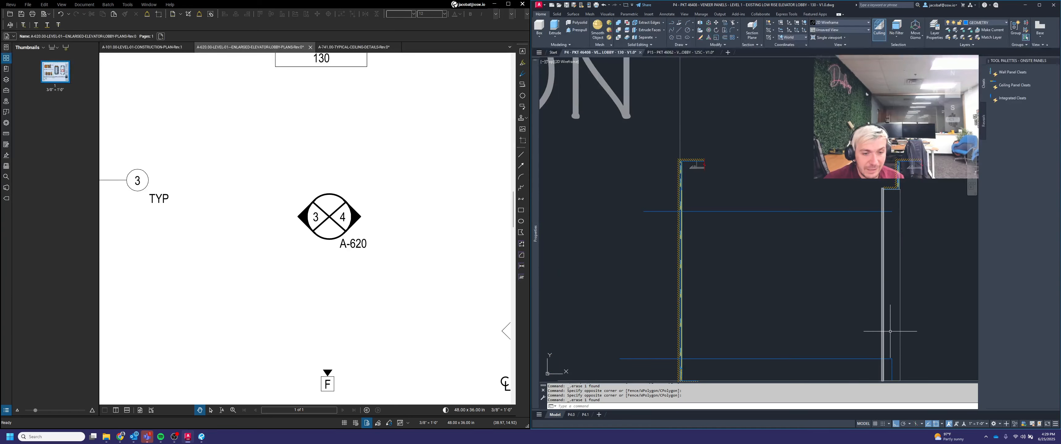
{"action": "middle_click_drag", "start_coordinate": [898, 356], "coordinate": [875, 287]}
{"action": "scroll", "coordinate": [877, 287], "scroll_direction": "up", "scroll_amount": 4}
{"action": "left_click", "coordinate": [854, 303]}
{"action": "left_click", "coordinate": [839, 298]}
{"action": "key", "text": "Delete"}
Step: Pan and zoom around the copied section drawings to review the new lines
{"action": "scroll", "coordinate": [857, 299], "scroll_direction": "down", "scroll_amount": 2}
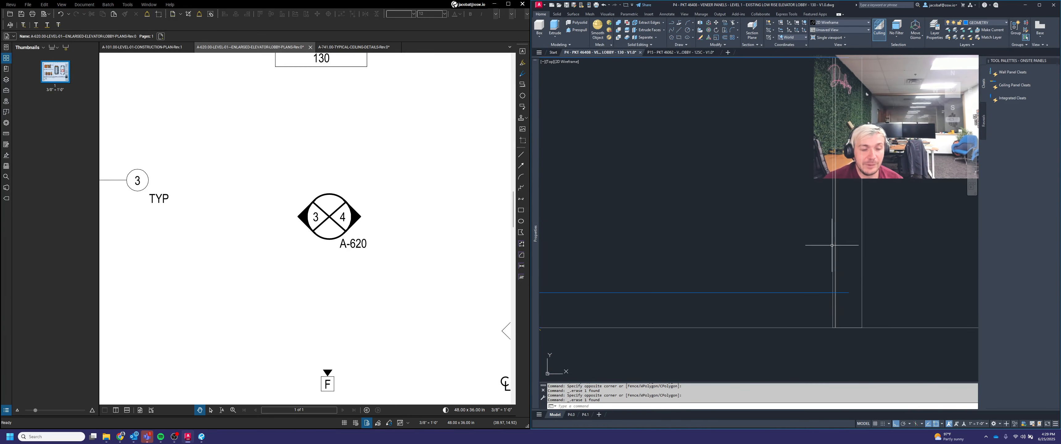
{"action": "scroll", "coordinate": [819, 226], "scroll_direction": "down", "scroll_amount": 4}
{"action": "middle_click_drag", "start_coordinate": [791, 227], "coordinate": [841, 261]}
{"action": "key", "text": "Escape"}
{"action": "scroll", "coordinate": [814, 249], "scroll_direction": "up", "scroll_amount": 2}
{"action": "key", "text": "Escape"}
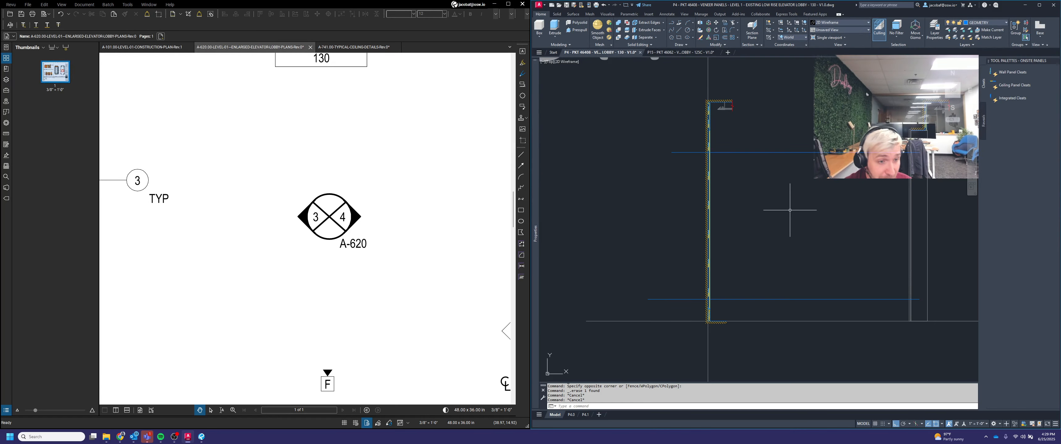
{"action": "scroll", "coordinate": [724, 173], "scroll_direction": "up", "scroll_amount": 2}
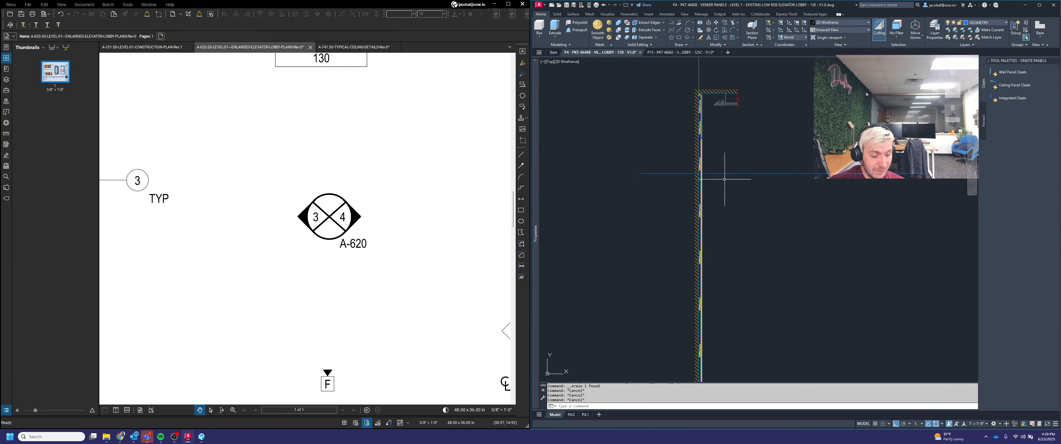
{"action": "scroll", "coordinate": [710, 165], "scroll_direction": "up", "scroll_amount": 3}
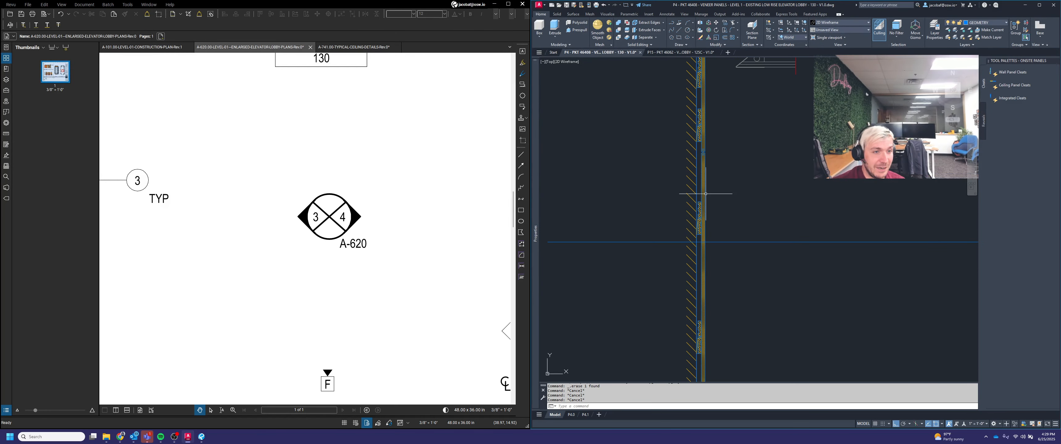
{"action": "scroll", "coordinate": [713, 210], "scroll_direction": "down", "scroll_amount": 4}
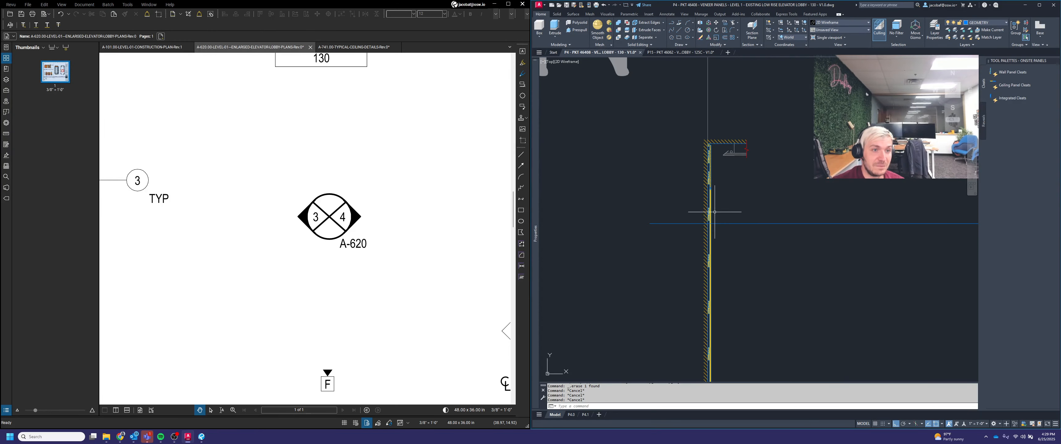
{"action": "middle_click_drag", "start_coordinate": [757, 237], "coordinate": [670, 198]}
{"action": "scroll", "coordinate": [671, 196], "scroll_direction": "down", "scroll_amount": 2}
{"action": "scroll", "coordinate": [699, 191], "scroll_direction": "down", "scroll_amount": 2}
{"action": "scroll", "coordinate": [798, 193], "scroll_direction": "up", "scroll_amount": 4}
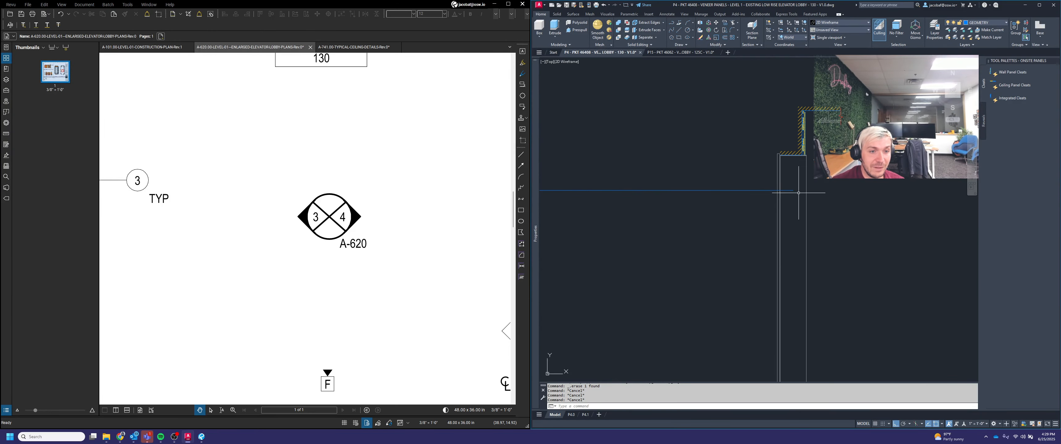
{"action": "scroll", "coordinate": [797, 150], "scroll_direction": "up", "scroll_amount": 4}
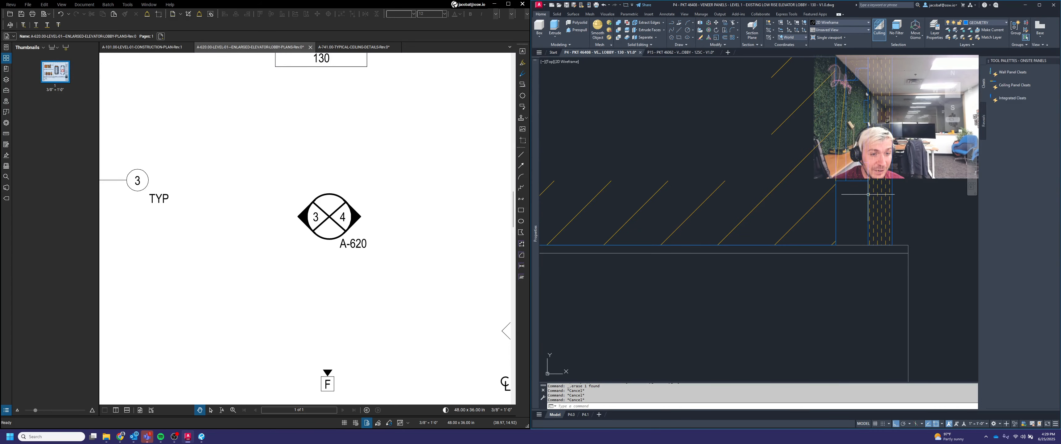
{"action": "scroll", "coordinate": [902, 234], "scroll_direction": "down", "scroll_amount": 3}
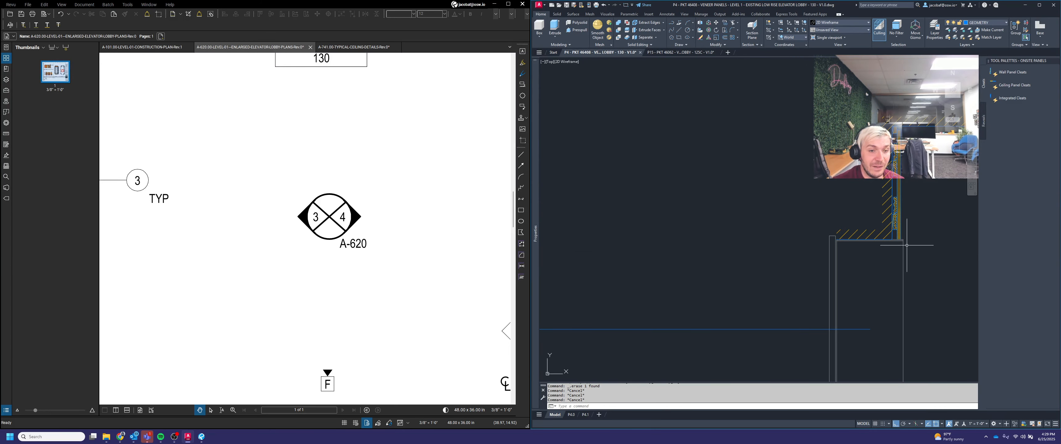
{"action": "scroll", "coordinate": [906, 241], "scroll_direction": "down", "scroll_amount": 5}
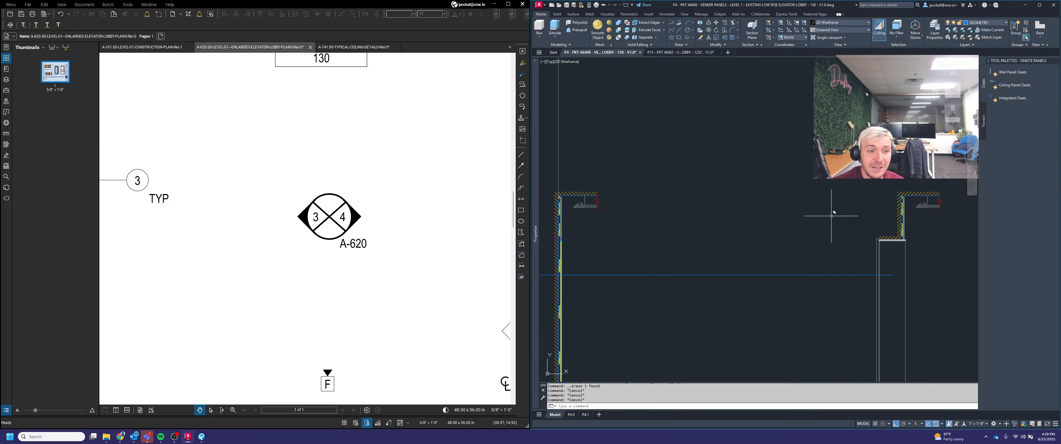
{"action": "middle_click_drag", "start_coordinate": [660, 190], "coordinate": [668, 147]}
{"action": "scroll", "coordinate": [912, 224], "scroll_direction": "up", "scroll_amount": 3}
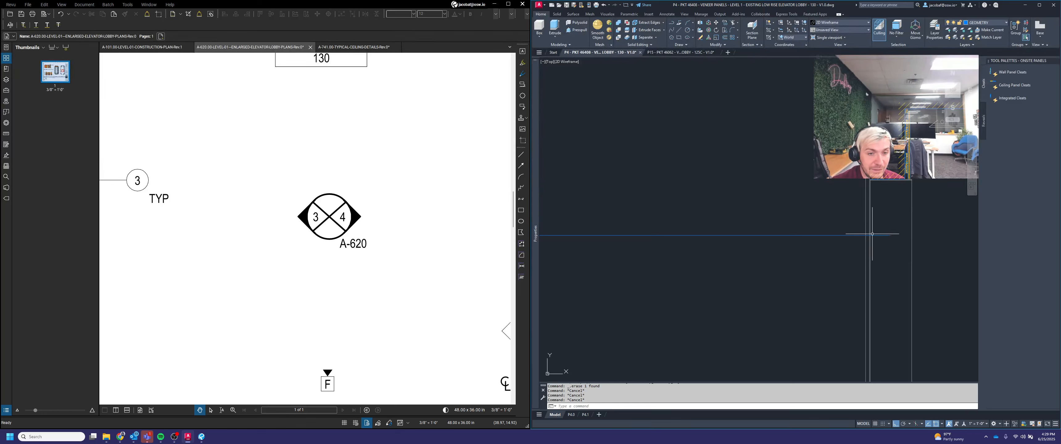
{"action": "scroll", "coordinate": [912, 232], "scroll_direction": "down", "scroll_amount": 6}
{"action": "scroll", "coordinate": [770, 232], "scroll_direction": "up", "scroll_amount": 5}
{"action": "scroll", "coordinate": [846, 232], "scroll_direction": "up", "scroll_amount": 3}
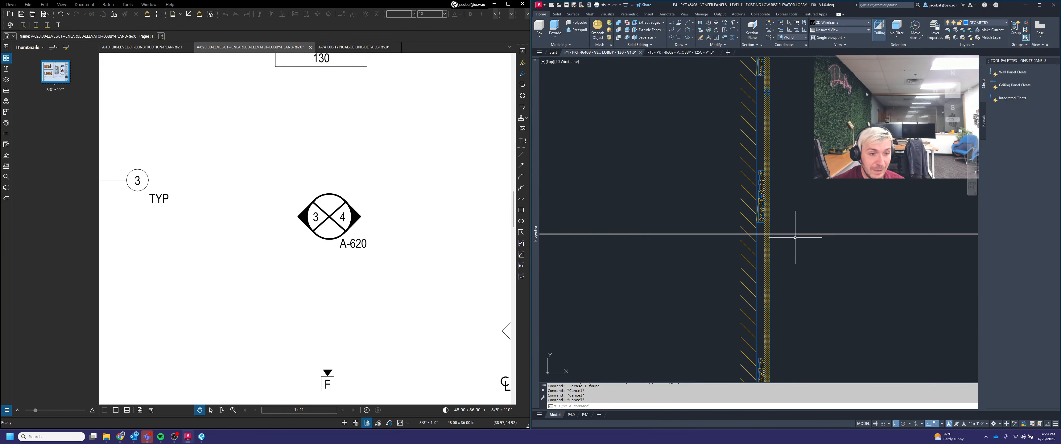
{"action": "scroll", "coordinate": [760, 236], "scroll_direction": "down", "scroll_amount": 2}
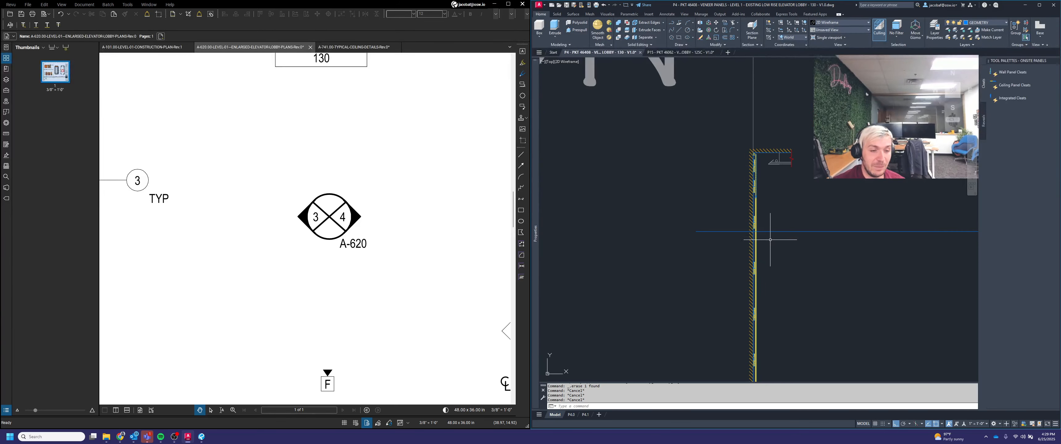
{"action": "scroll", "coordinate": [799, 175], "scroll_direction": "up", "scroll_amount": 2}
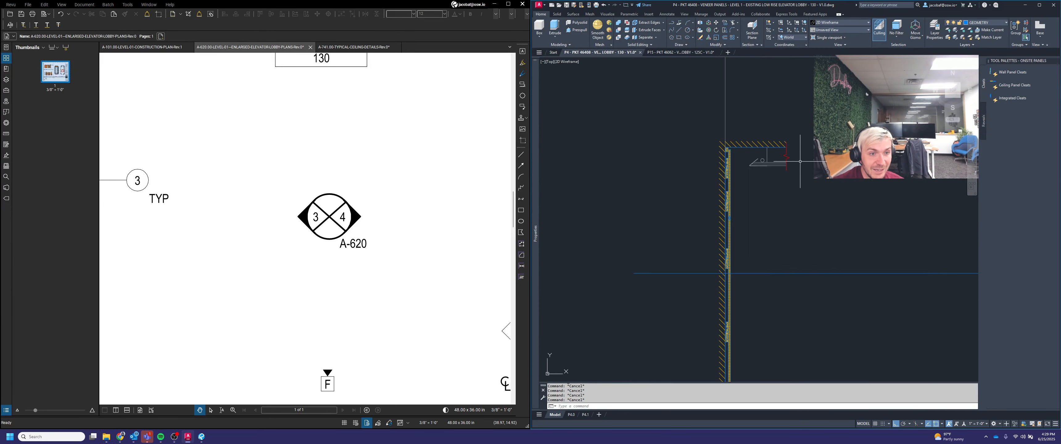
Step: Copy the break-line symbol from the top of the left section wall down along the wall
{"action": "type", "text": "y"}
{"action": "scroll", "coordinate": [781, 156], "scroll_direction": "up", "scroll_amount": 2}
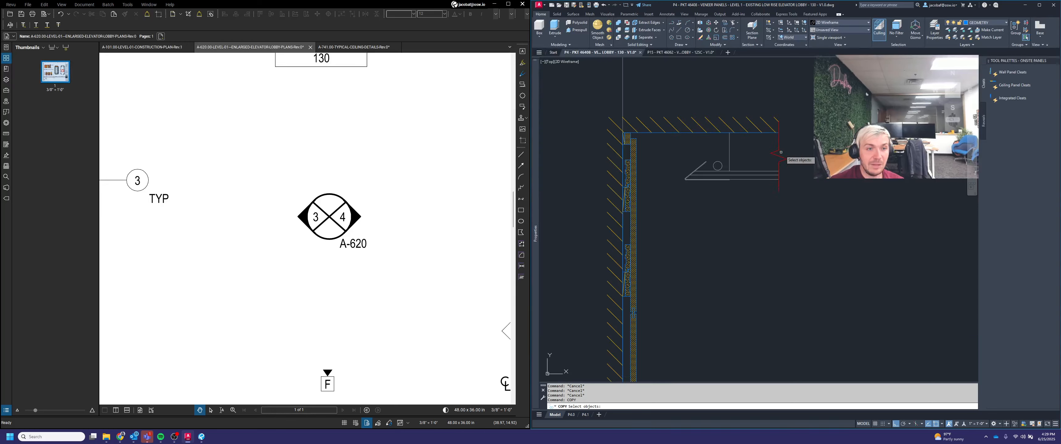
{"action": "left_click", "coordinate": [782, 153]}
{"action": "left_click", "coordinate": [770, 147]}
{"action": "key", "text": "space"}
{"action": "scroll", "coordinate": [768, 150], "scroll_direction": "down", "scroll_amount": 4}
{"action": "left_click", "coordinate": [789, 157]}
{"action": "left_click", "coordinate": [798, 230]}
{"action": "key", "text": "Escape"}
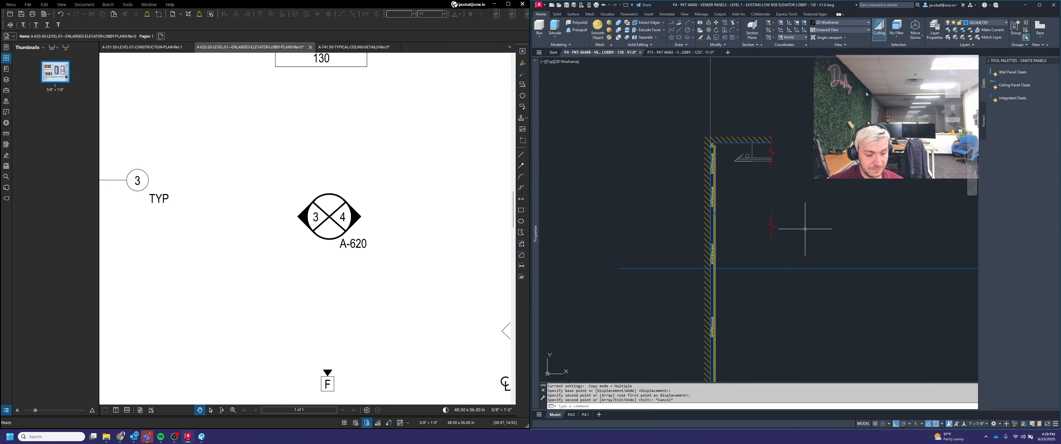
Step: Rotate the copied break-line symbol so it lies horizontally across the wall
{"action": "type", "text": "ro"}
{"action": "left_click", "coordinate": [793, 240]}
{"action": "left_click", "coordinate": [766, 225]}
{"action": "key", "text": "space"}
{"action": "left_click", "coordinate": [784, 214]}
{"action": "left_click", "coordinate": [801, 254]}
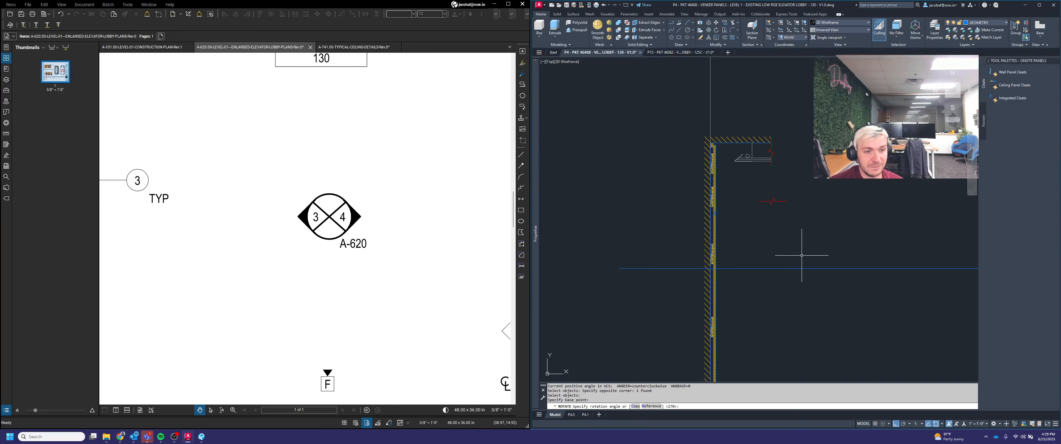
{"action": "key", "text": "Escape"}
Step: Move the rotated break symbol to the midpoint between the wall's two faces
{"action": "type", "text": "m"}
{"action": "left_click", "coordinate": [784, 229]}
{"action": "left_click", "coordinate": [766, 192]}
{"action": "scroll", "coordinate": [778, 199], "scroll_direction": "up", "scroll_amount": 4}
{"action": "key", "text": "space"}
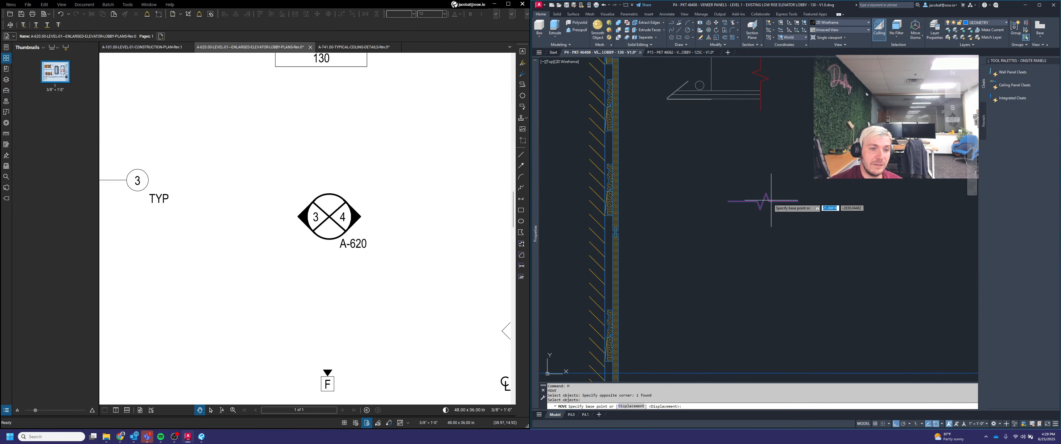
{"action": "left_click", "coordinate": [763, 201]}
{"action": "scroll", "coordinate": [754, 218], "scroll_direction": "down", "scroll_amount": 3}
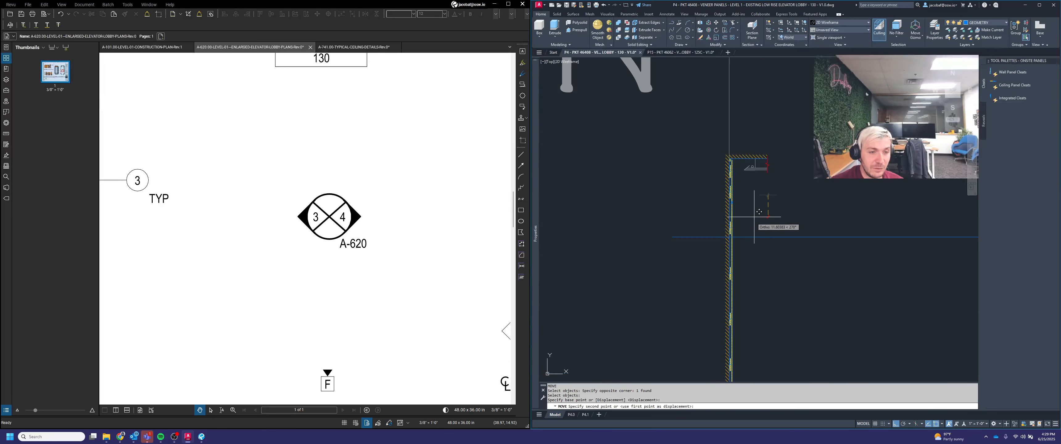
{"action": "right_click", "coordinate": [752, 221], "text": "shift"}
{"action": "left_click", "coordinate": [772, 237]}
{"action": "scroll", "coordinate": [719, 233], "scroll_direction": "up", "scroll_amount": 8}
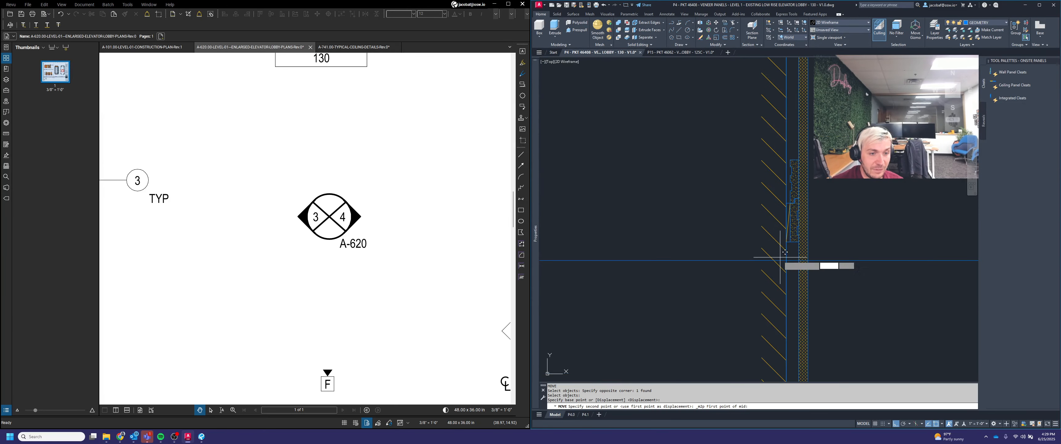
{"action": "left_click", "coordinate": [786, 260]}
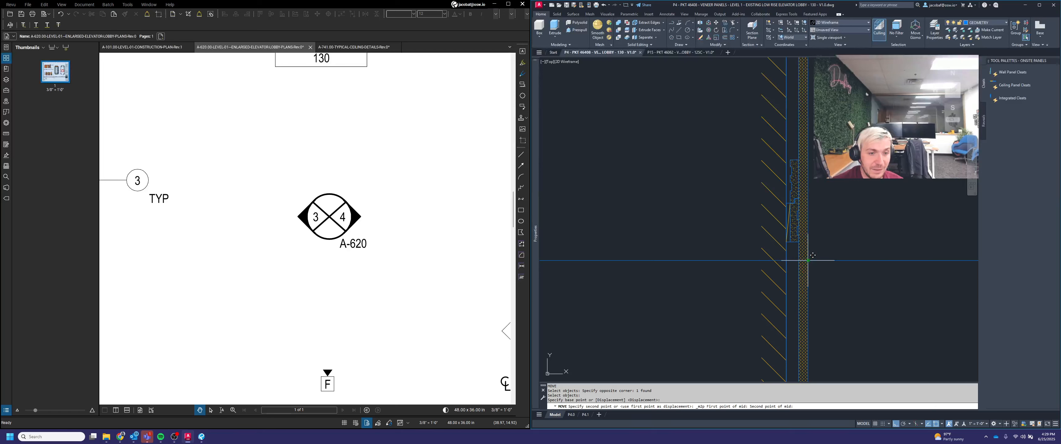
{"action": "left_click", "coordinate": [800, 258]}
Step: Delete the repositioned break symbol from the left section wall
{"action": "scroll", "coordinate": [805, 260], "scroll_direction": "down", "scroll_amount": 4}
{"action": "middle_click_drag", "start_coordinate": [806, 260], "coordinate": [689, 225]}
{"action": "scroll", "coordinate": [693, 229], "scroll_direction": "down", "scroll_amount": 2}
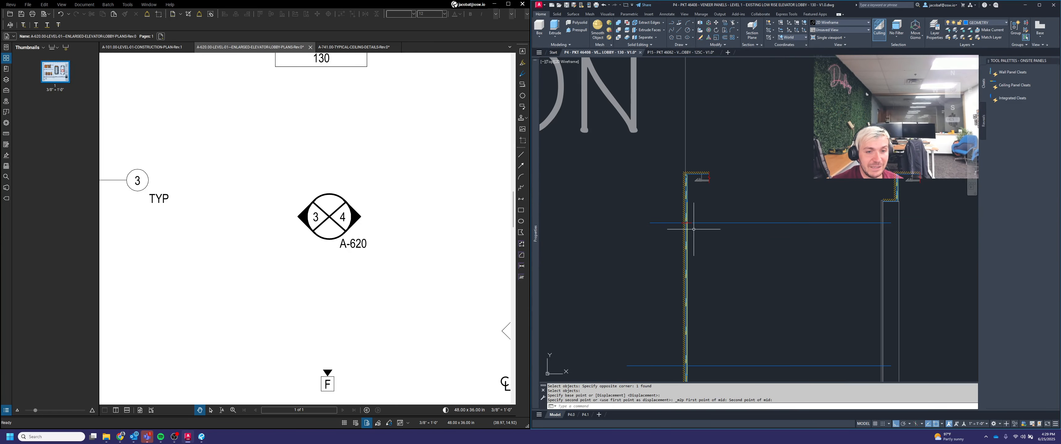
{"action": "scroll", "coordinate": [693, 225], "scroll_direction": "up", "scroll_amount": 3}
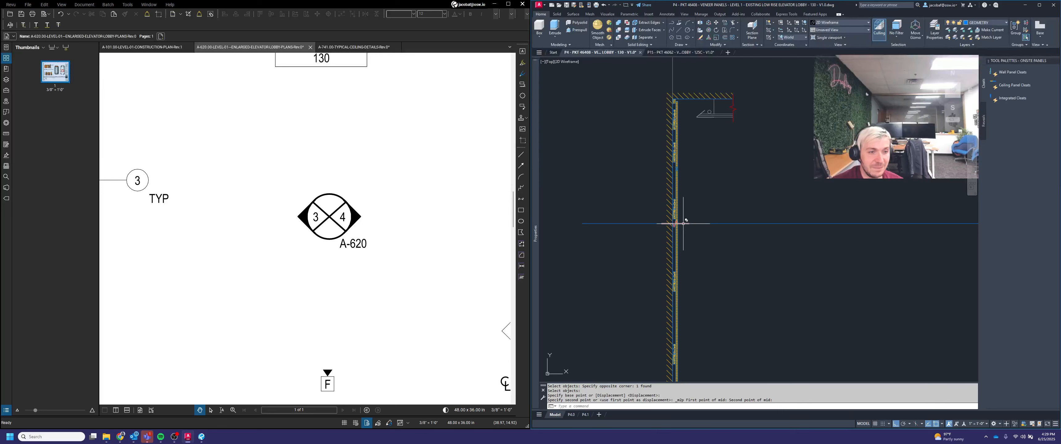
{"action": "key", "text": "Delete"}
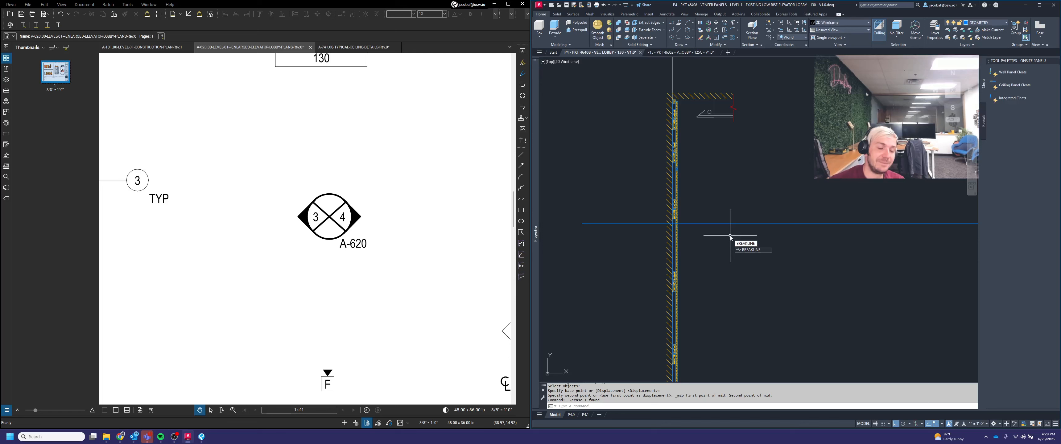
Step: Draw a horizontal break line across the left section wall with the BREAKLINE command
{"action": "key", "text": "Return"}
{"action": "scroll", "coordinate": [685, 231], "scroll_direction": "up", "scroll_amount": 3}
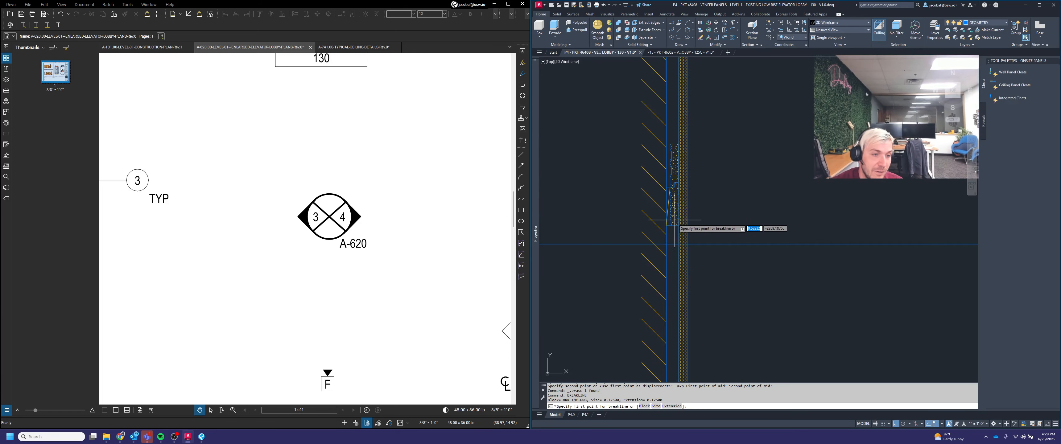
{"action": "left_click", "coordinate": [666, 244]}
{"action": "scroll", "coordinate": [675, 249], "scroll_direction": "down", "scroll_amount": 3}
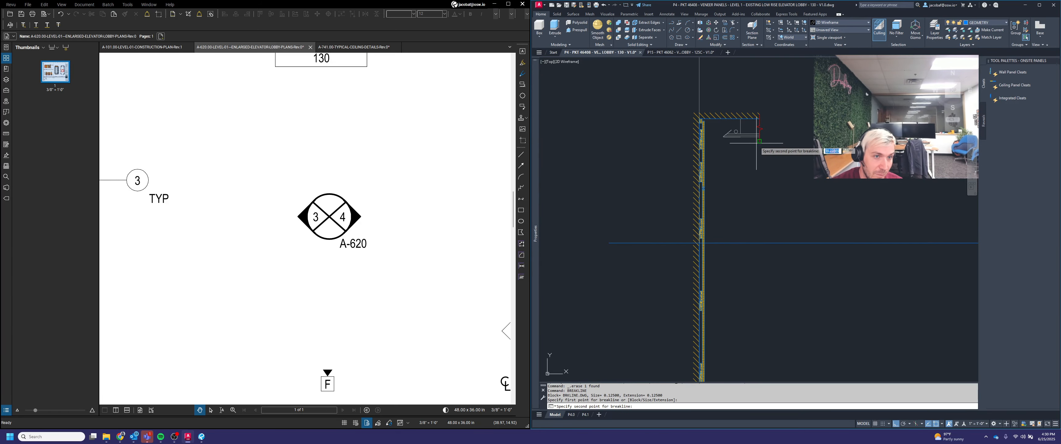
{"action": "left_click", "coordinate": [759, 243]}
{"action": "key", "text": "Return"}
{"action": "scroll", "coordinate": [785, 198], "scroll_direction": "down", "scroll_amount": 4}
{"action": "middle_click_drag", "start_coordinate": [787, 267], "coordinate": [756, 242]}
{"action": "scroll", "coordinate": [716, 338], "scroll_direction": "up", "scroll_amount": 4}
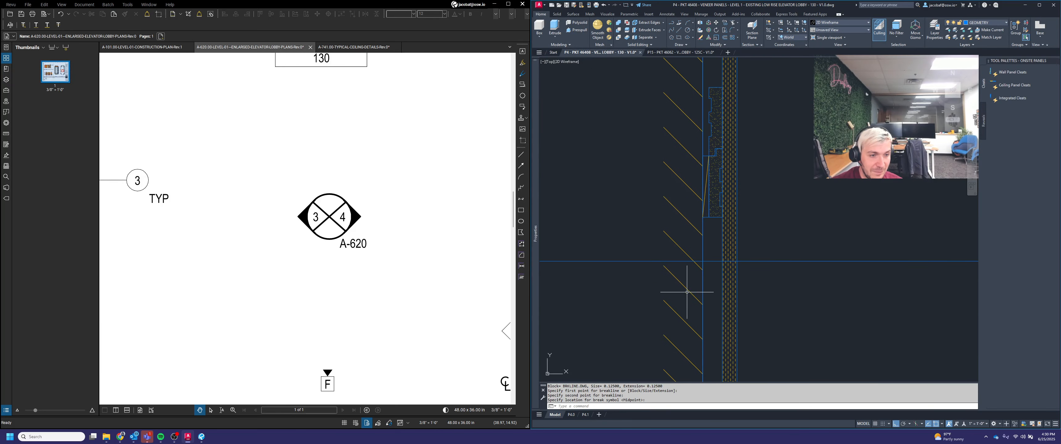
Step: Draw a second break line across the left section wall near its base
{"action": "key", "text": "Return"}
{"action": "left_click", "coordinate": [702, 260]}
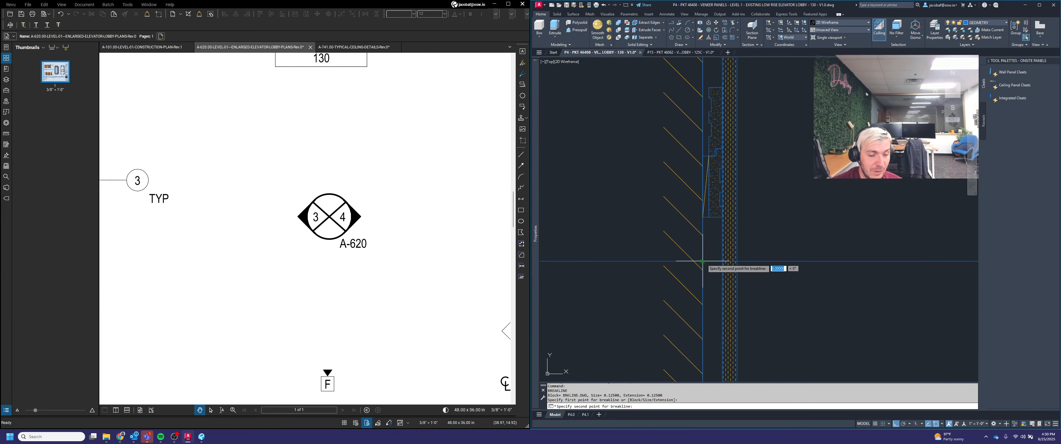
{"action": "scroll", "coordinate": [704, 261], "scroll_direction": "down", "scroll_amount": 3}
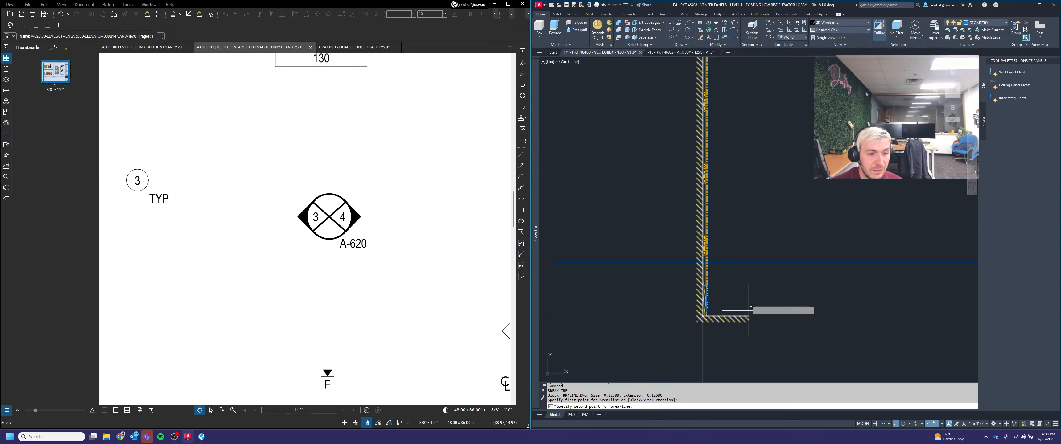
{"action": "left_click", "coordinate": [750, 270]}
{"action": "key", "text": "Return"}
Step: Erase two stray objects left near the new break lines on the left section wall
{"action": "left_click", "coordinate": [808, 279]}
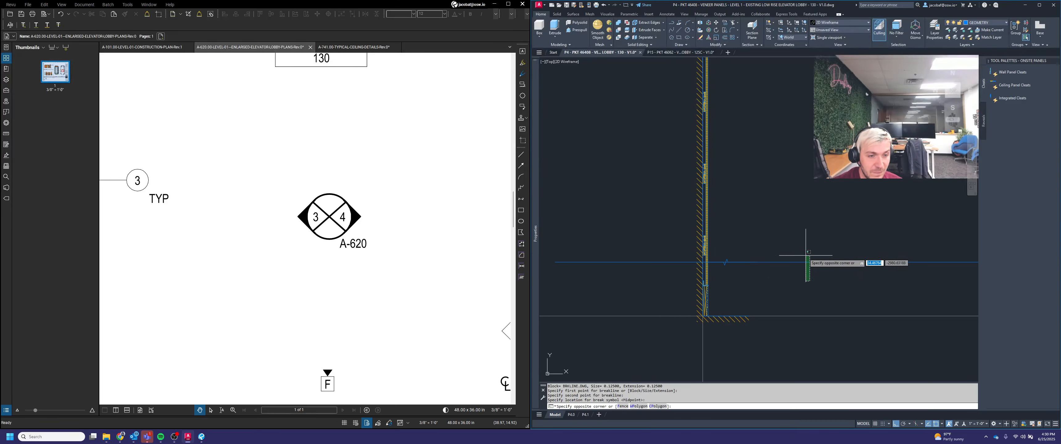
{"action": "left_click", "coordinate": [803, 252]}
{"action": "scroll", "coordinate": [794, 254], "scroll_direction": "down", "scroll_amount": 4}
{"action": "middle_click_drag", "start_coordinate": [817, 267], "coordinate": [700, 299]}
{"action": "key", "text": "Delete"}
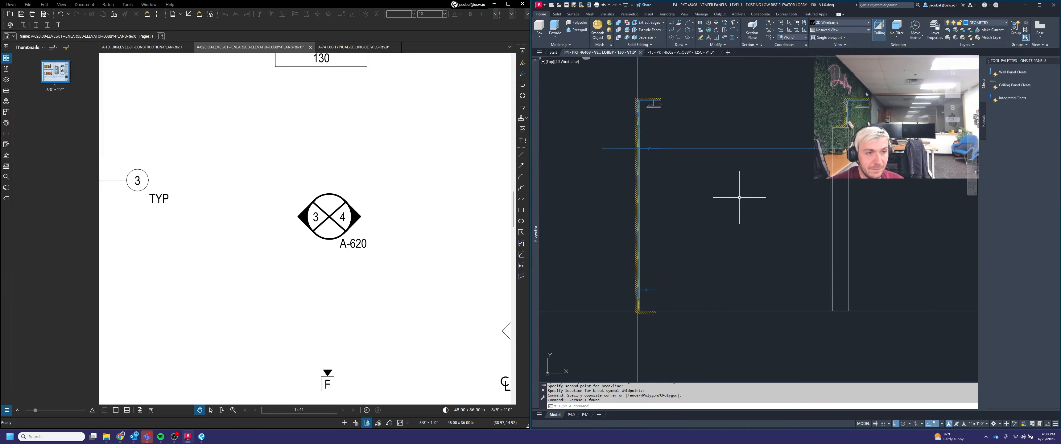
{"action": "left_click", "coordinate": [742, 189]}
{"action": "left_click", "coordinate": [709, 136]}
{"action": "key", "text": "Delete"}
{"action": "middle_click_drag", "start_coordinate": [691, 177], "coordinate": [737, 206]}
{"action": "key", "text": "Escape"}
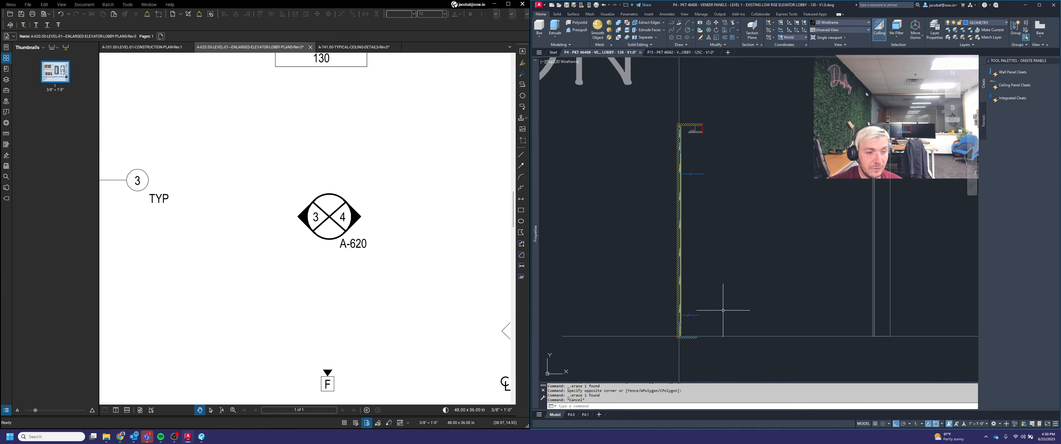
Step: Place the two break lines on the left section wall on the DIMENSION layer
{"action": "left_click", "coordinate": [719, 317]}
{"action": "left_click", "coordinate": [700, 145]}
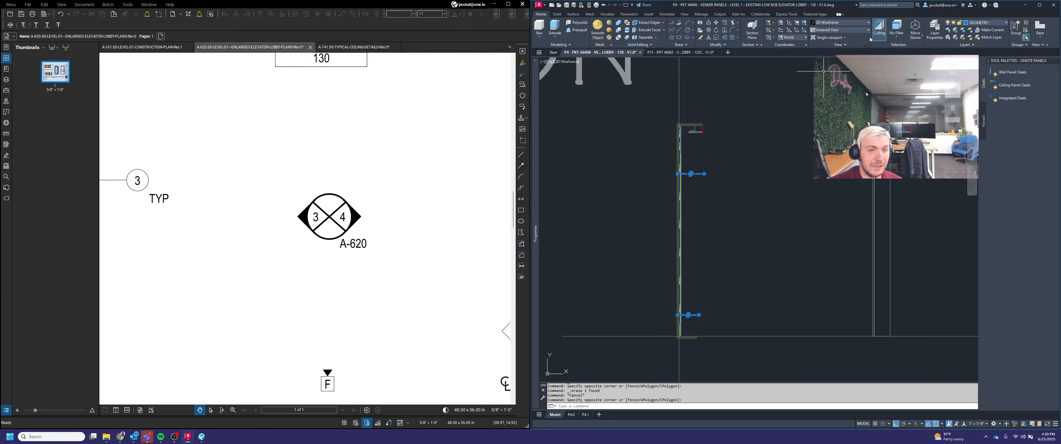
{"action": "left_click", "coordinate": [991, 26]}
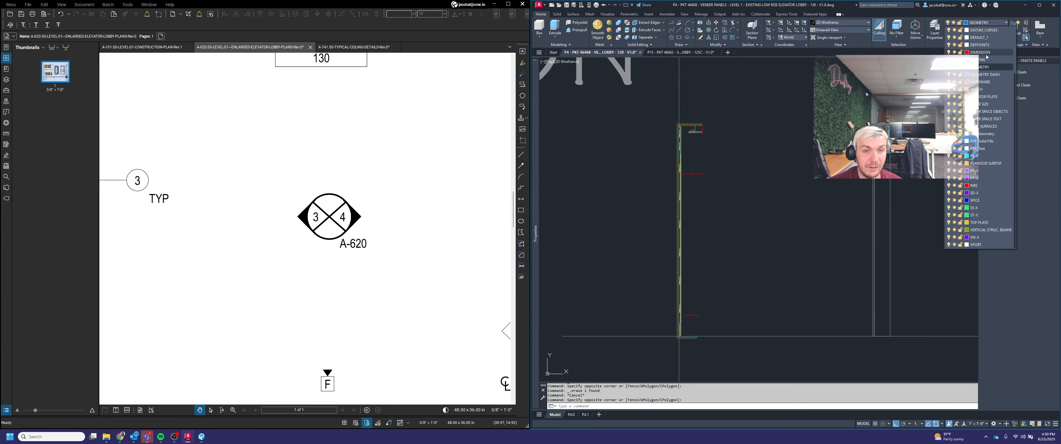
{"action": "key", "text": "Escape"}
{"action": "key", "text": "Escape"}
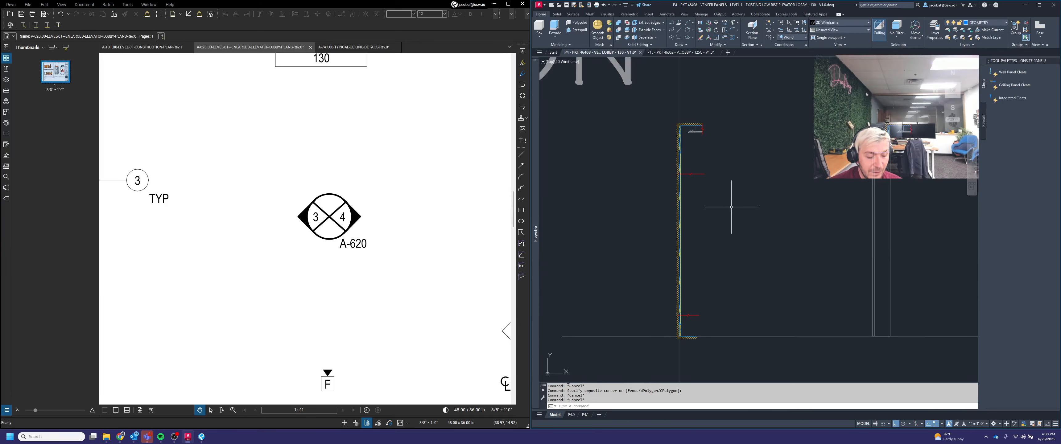
Step: Copy both break lines from the left section wall to the matching positions on the right section wall
{"action": "key", "text": "Return"}
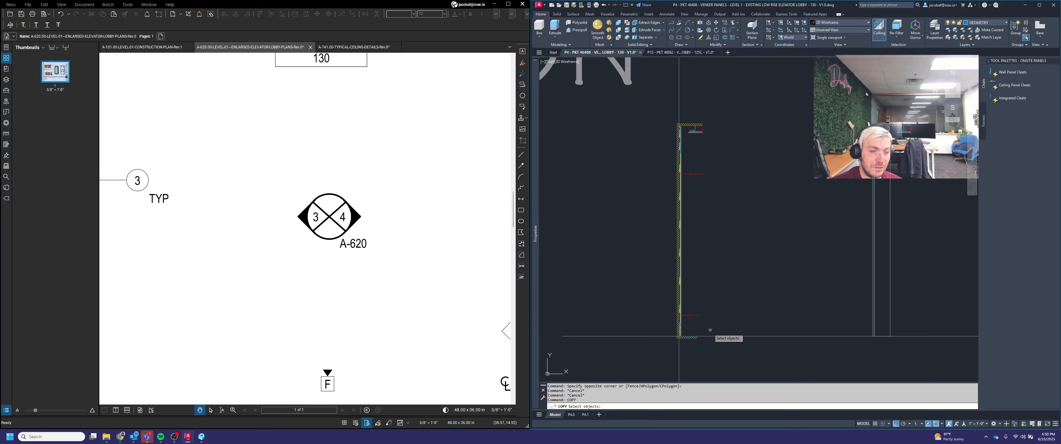
{"action": "left_click", "coordinate": [733, 329]}
{"action": "left_click", "coordinate": [675, 148]}
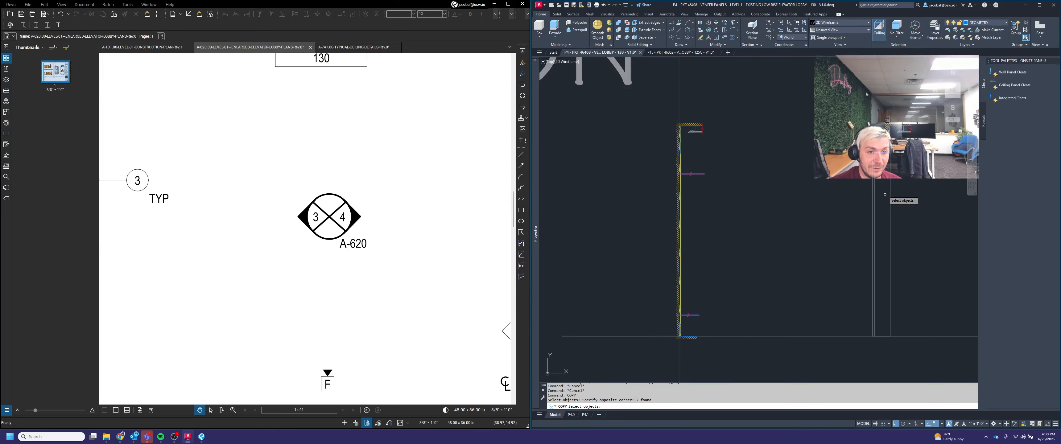
{"action": "scroll", "coordinate": [692, 138], "scroll_direction": "up", "scroll_amount": 5}
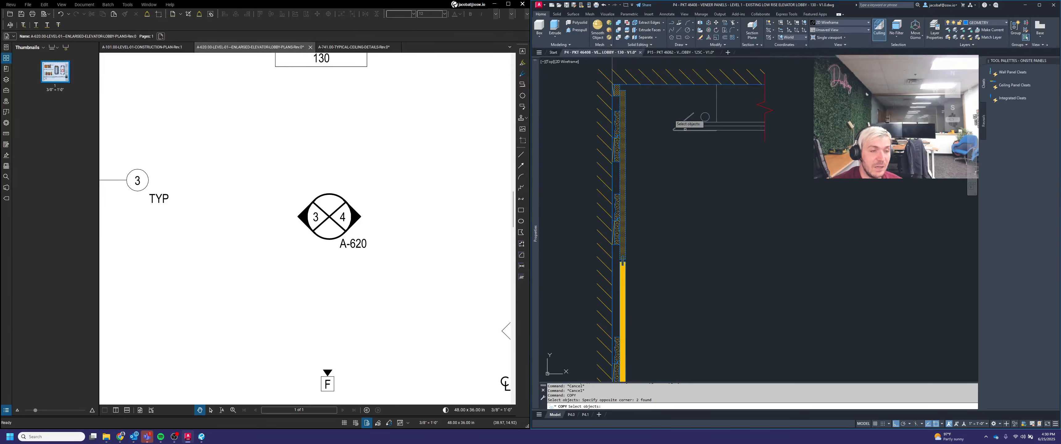
{"action": "scroll", "coordinate": [605, 74], "scroll_direction": "up", "scroll_amount": 6}
{"action": "key", "text": "Return"}
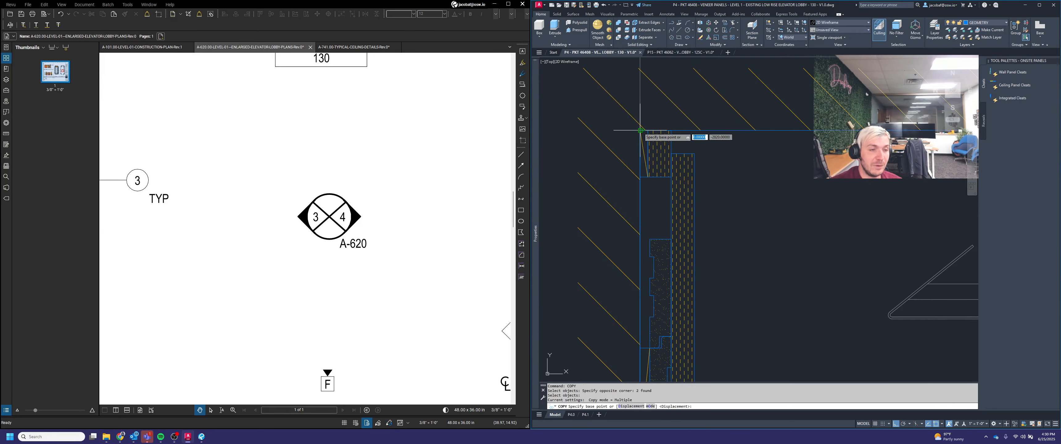
{"action": "left_click", "coordinate": [640, 131]}
{"action": "scroll", "coordinate": [651, 136], "scroll_direction": "down", "scroll_amount": 7}
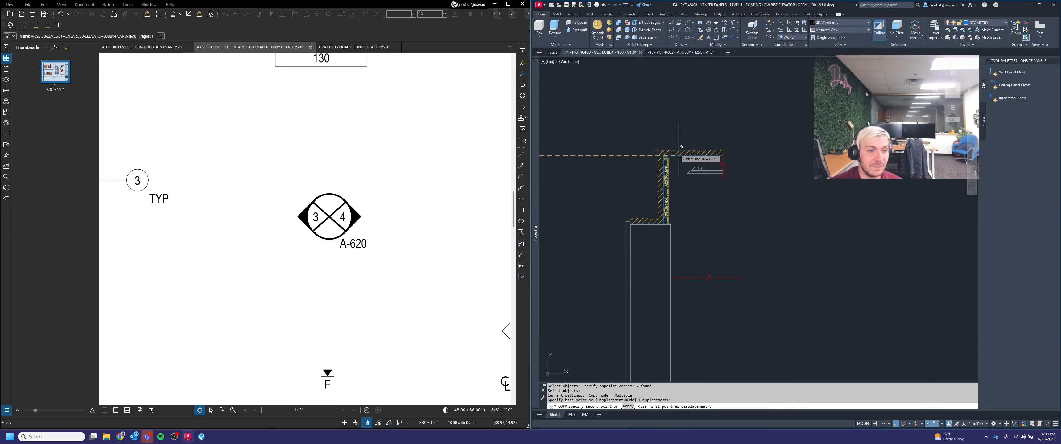
{"action": "scroll", "coordinate": [679, 148], "scroll_direction": "up", "scroll_amount": 3}
{"action": "left_click", "coordinate": [659, 161]}
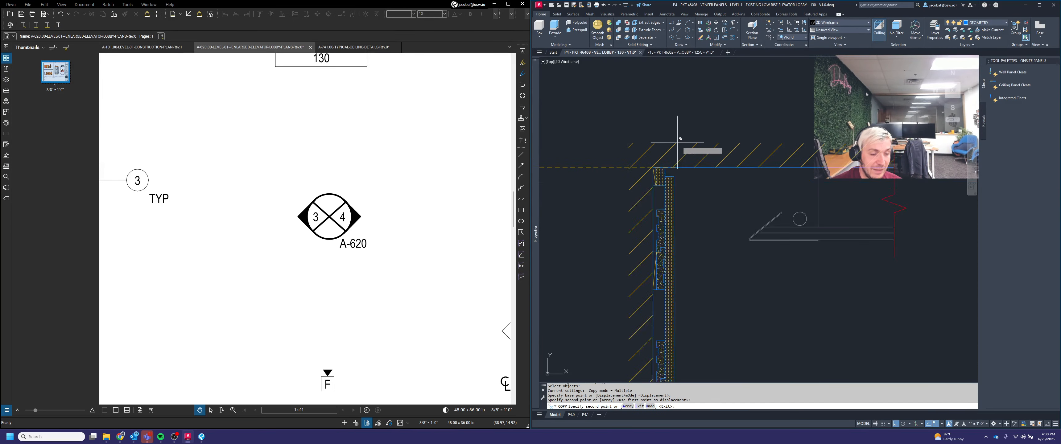
{"action": "scroll", "coordinate": [678, 143], "scroll_direction": "down", "scroll_amount": 4}
{"action": "key", "text": "Return"}
Step: Try to move the copied break lines on the right section wall using a midpoint between two points
{"action": "scroll", "coordinate": [758, 154], "scroll_direction": "down", "scroll_amount": 2}
{"action": "scroll", "coordinate": [718, 238], "scroll_direction": "up", "scroll_amount": 1}
{"action": "middle_click_drag", "start_coordinate": [740, 198], "coordinate": [789, 224]}
{"action": "type", "text": "m"}
{"action": "key", "text": "Return"}
{"action": "left_click", "coordinate": [805, 327]}
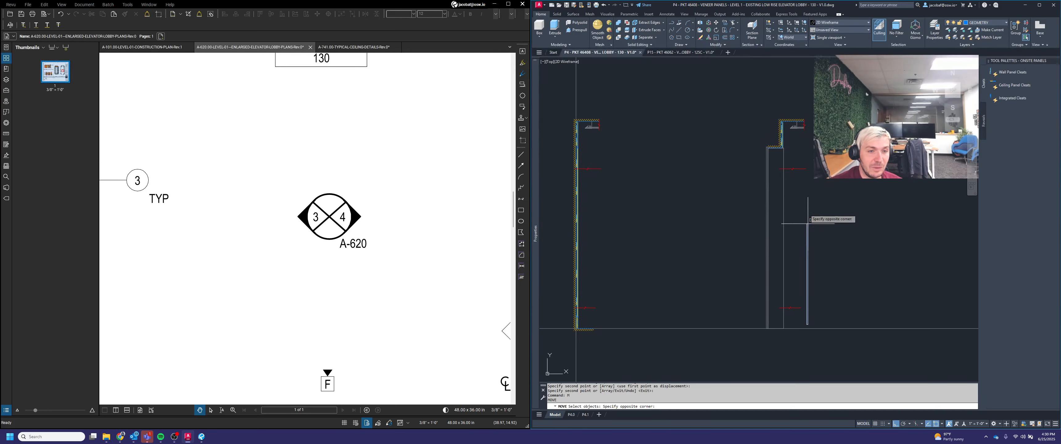
{"action": "left_click", "coordinate": [766, 132]}
{"action": "key", "text": "Return"}
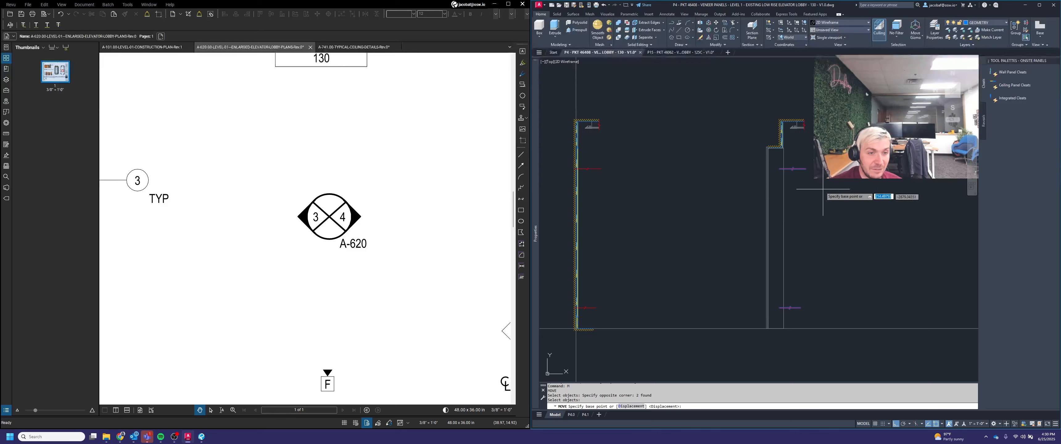
{"action": "scroll", "coordinate": [822, 189], "scroll_direction": "up", "scroll_amount": 3}
{"action": "left_click", "coordinate": [781, 170]}
{"action": "right_click", "coordinate": [653, 159], "text": "shift"}
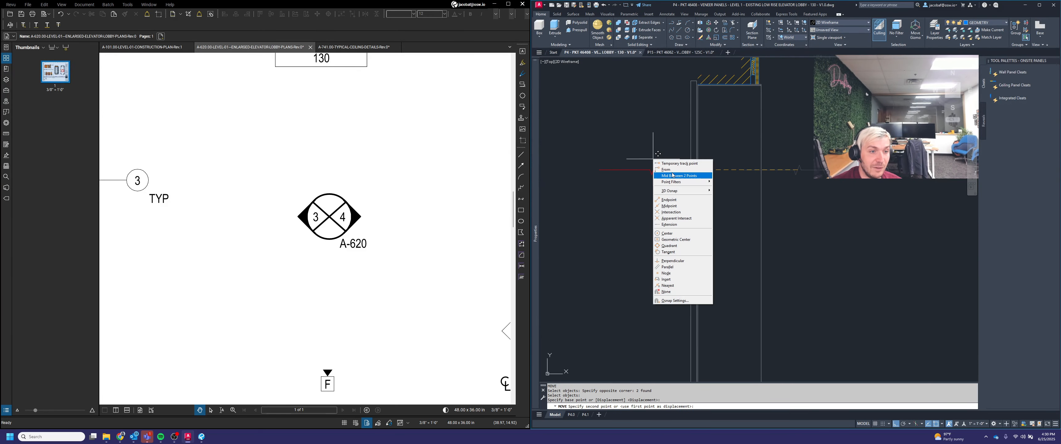
{"action": "left_click", "coordinate": [672, 175]}
{"action": "left_click", "coordinate": [689, 164]}
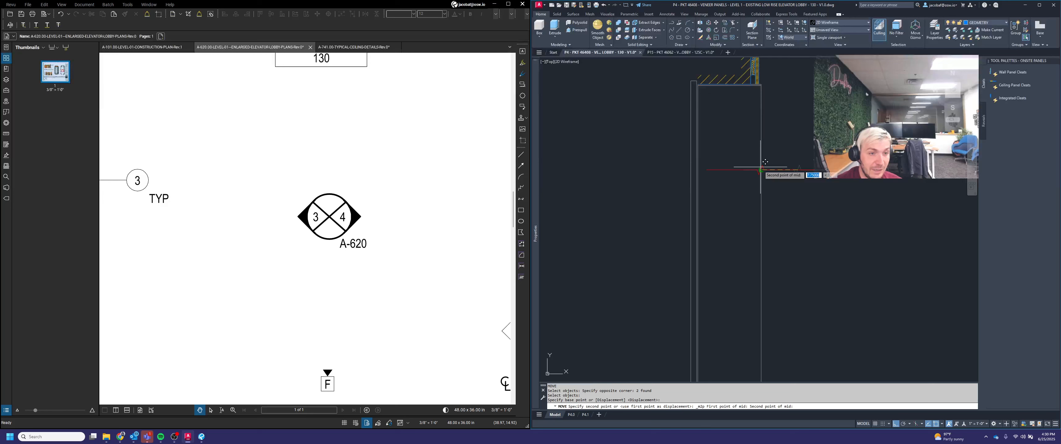
{"action": "key", "text": "Escape"}
Step: Erase the lower break lines on both the right and left section walls
{"action": "scroll", "coordinate": [760, 169], "scroll_direction": "down", "scroll_amount": 3}
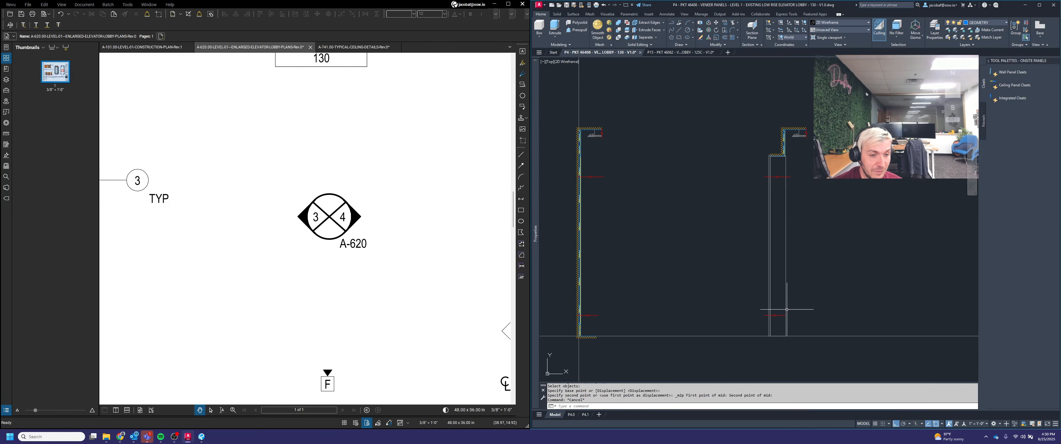
{"action": "scroll", "coordinate": [782, 330], "scroll_direction": "up", "scroll_amount": 2}
{"action": "left_click", "coordinate": [782, 321]}
{"action": "left_click", "coordinate": [774, 292]}
{"action": "key", "text": "Delete"}
{"action": "scroll", "coordinate": [789, 293], "scroll_direction": "down", "scroll_amount": 4}
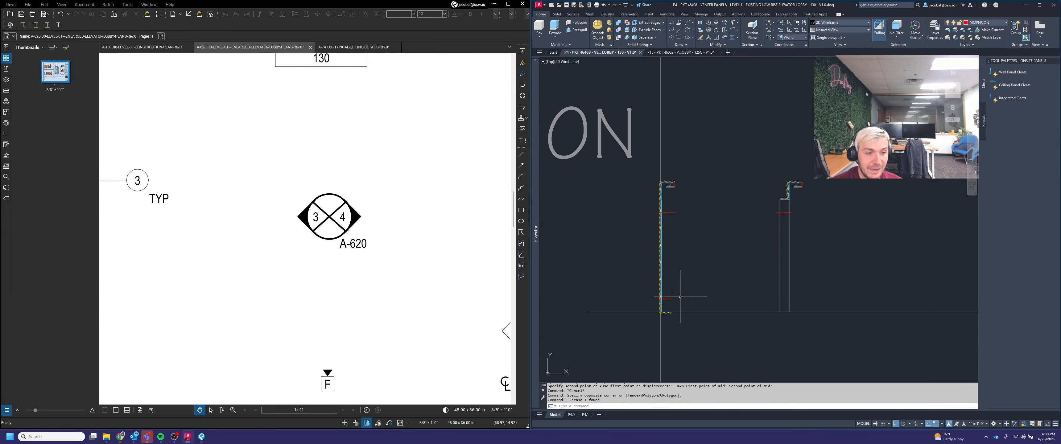
{"action": "scroll", "coordinate": [679, 316], "scroll_direction": "up", "scroll_amount": 2}
{"action": "left_click", "coordinate": [675, 303]}
{"action": "left_click", "coordinate": [661, 280]}
{"action": "key", "text": "Delete"}
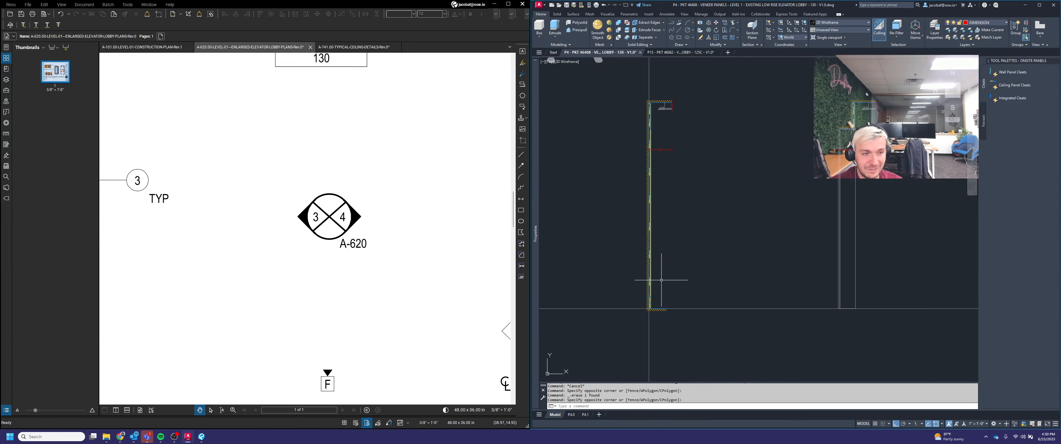
Step: Undo the last two operations to restore the erased break lines on the section walls
{"action": "key", "text": "Return"}
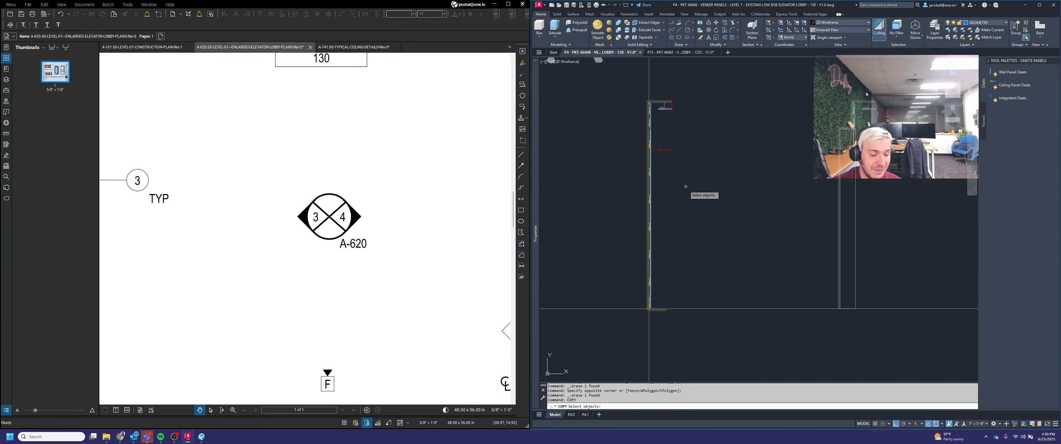
{"action": "key", "text": "Escape"}
{"action": "key", "text": "ctrl+z"}
{"action": "key", "text": "ctrl+z"}
{"action": "key", "text": "Escape"}
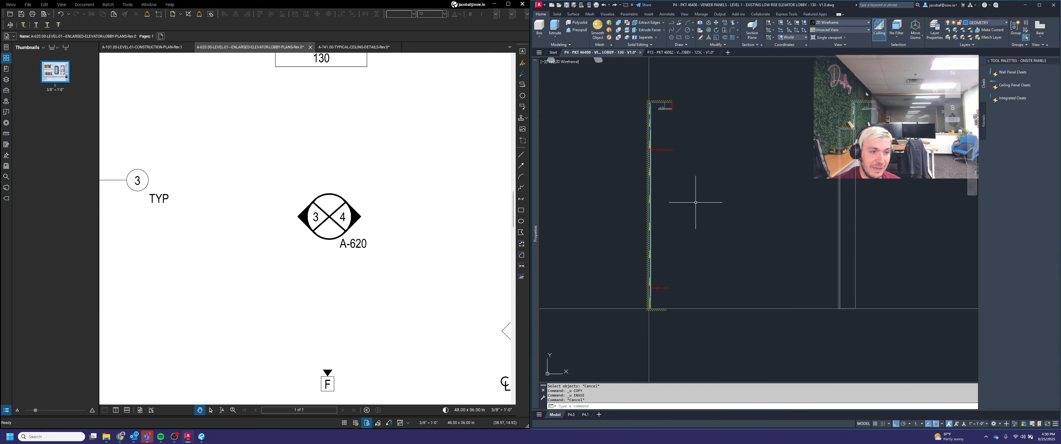
Step: Copy the middle break line on the left section wall down to the lower break position
{"action": "key", "text": "Return"}
{"action": "left_click", "coordinate": [677, 171]}
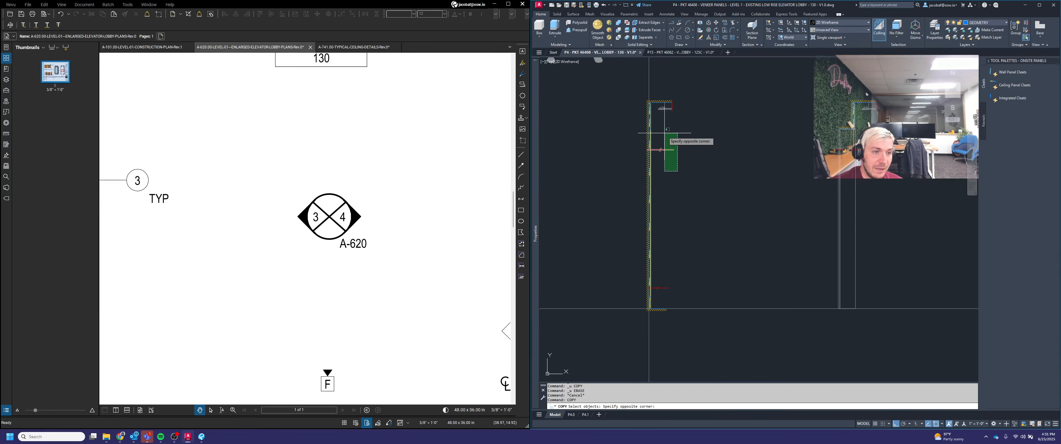
{"action": "left_click", "coordinate": [663, 133]}
{"action": "key", "text": "Return"}
{"action": "left_click", "coordinate": [674, 150]}
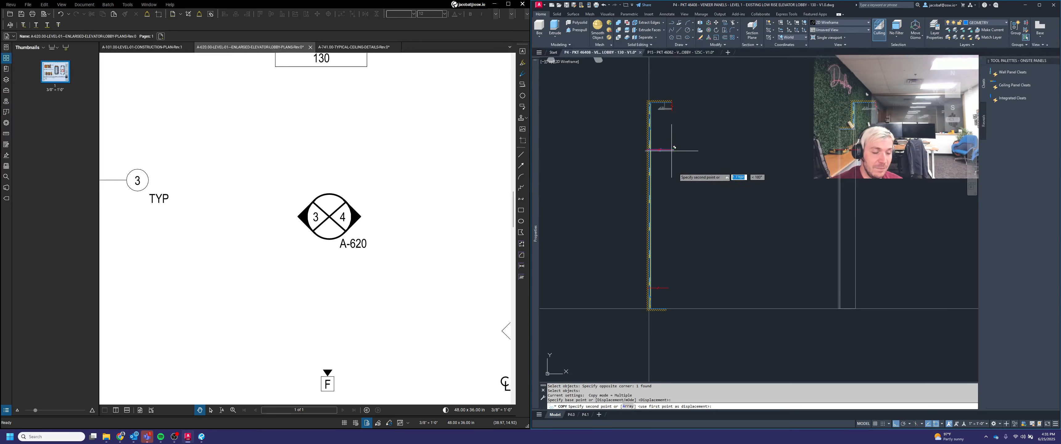
{"action": "left_click", "coordinate": [689, 288]}
{"action": "key", "text": "Return"}
Step: Delete the old lower break line on the left section wall
{"action": "scroll", "coordinate": [661, 289], "scroll_direction": "up", "scroll_amount": 7}
{"action": "left_click", "coordinate": [643, 276]}
{"action": "left_click", "coordinate": [637, 272]}
{"action": "key", "text": "Delete"}
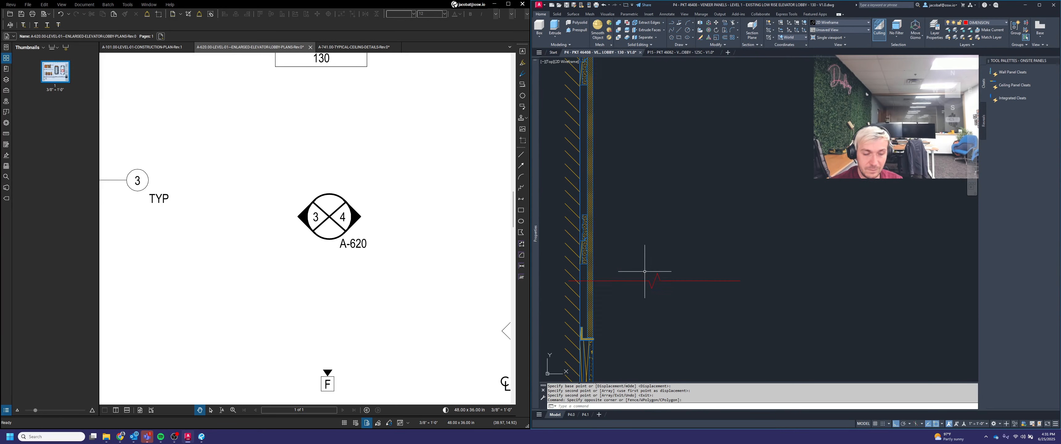
{"action": "scroll", "coordinate": [667, 280], "scroll_direction": "down", "scroll_amount": 5}
{"action": "key", "text": "Escape"}
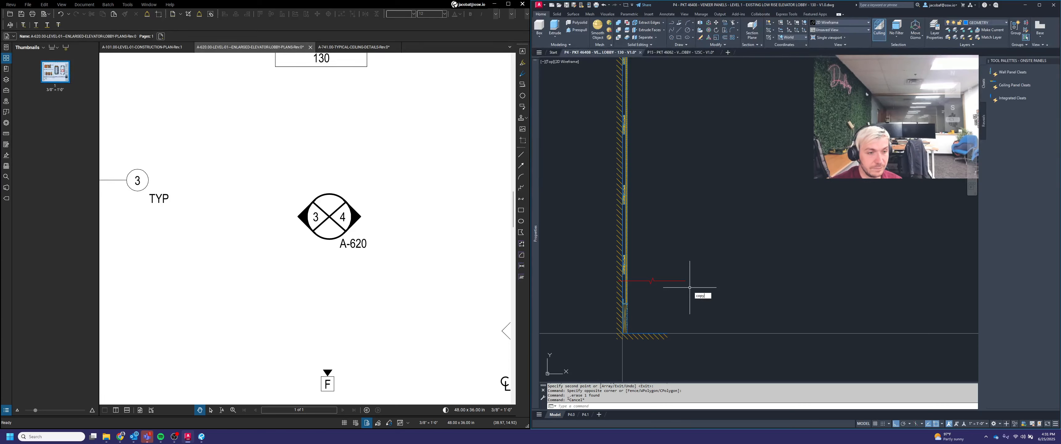
Step: Copy the lower break line of the left section wall across to the right section wall
{"action": "key", "text": "Return"}
{"action": "left_click", "coordinate": [689, 287]}
{"action": "left_click", "coordinate": [660, 274]}
{"action": "scroll", "coordinate": [653, 291], "scroll_direction": "down", "scroll_amount": 4}
{"action": "key", "text": "Return"}
{"action": "left_click", "coordinate": [666, 149]}
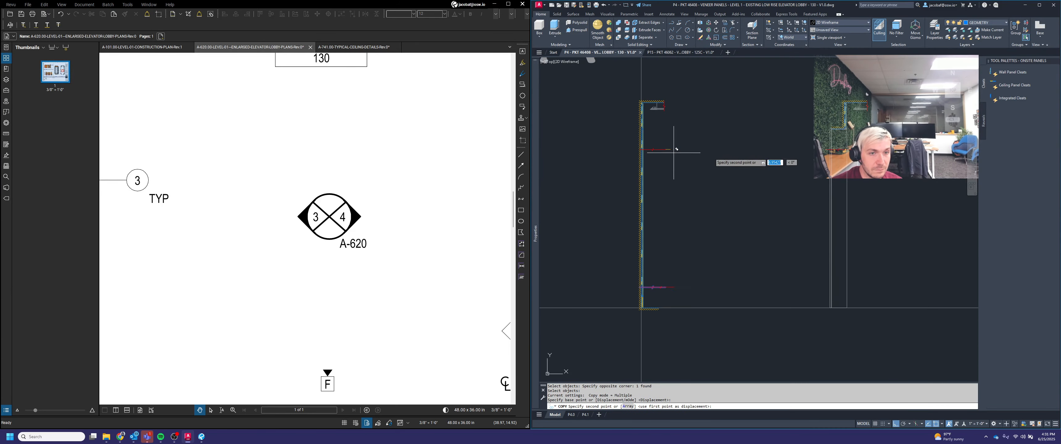
{"action": "left_click", "coordinate": [673, 153]}
{"action": "key", "text": "Escape"}
{"action": "middle_click_drag", "start_coordinate": [862, 221], "coordinate": [822, 256]}
{"action": "key", "text": "Escape"}
{"action": "middle_click_drag", "start_coordinate": [705, 237], "coordinate": [727, 242]}
{"action": "key", "text": "Escape"}
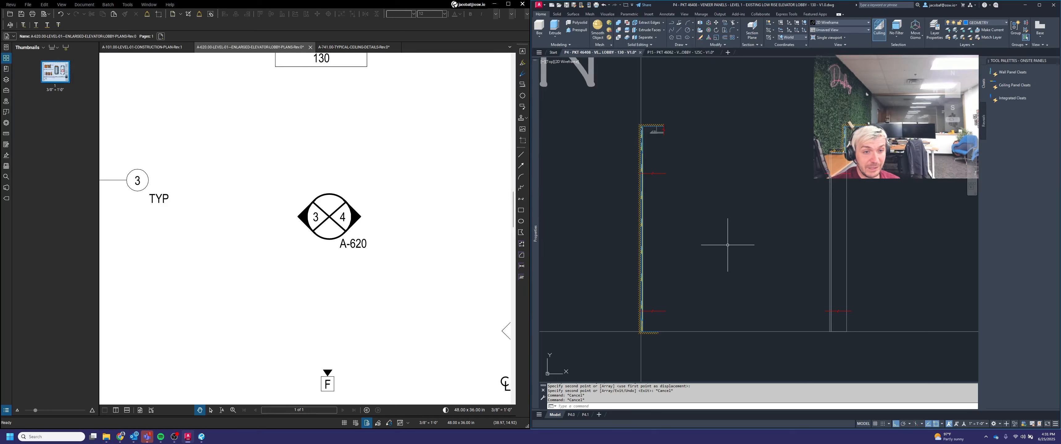
Step: Trim the right section wall's lines between its two break lines using the break lines as cutting edges
{"action": "key", "text": "Return"}
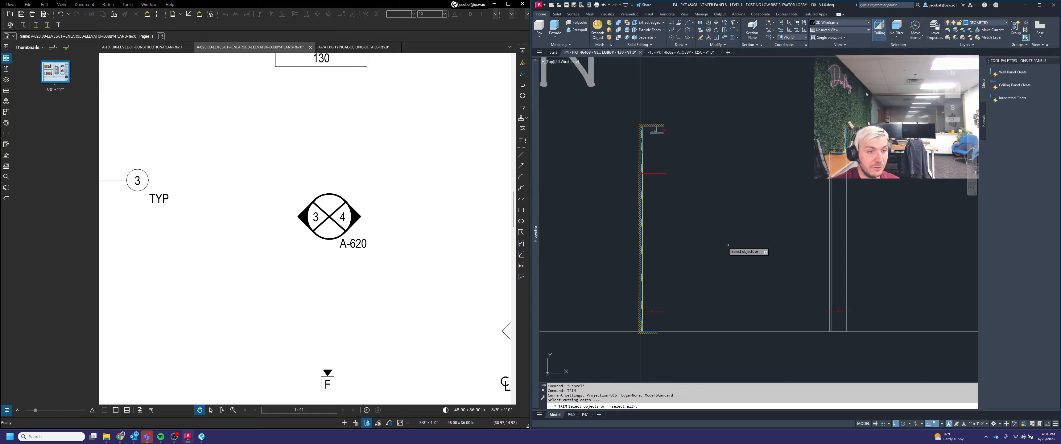
{"action": "left_click", "coordinate": [709, 201]}
{"action": "left_click", "coordinate": [634, 131]}
{"action": "left_click", "coordinate": [662, 308]}
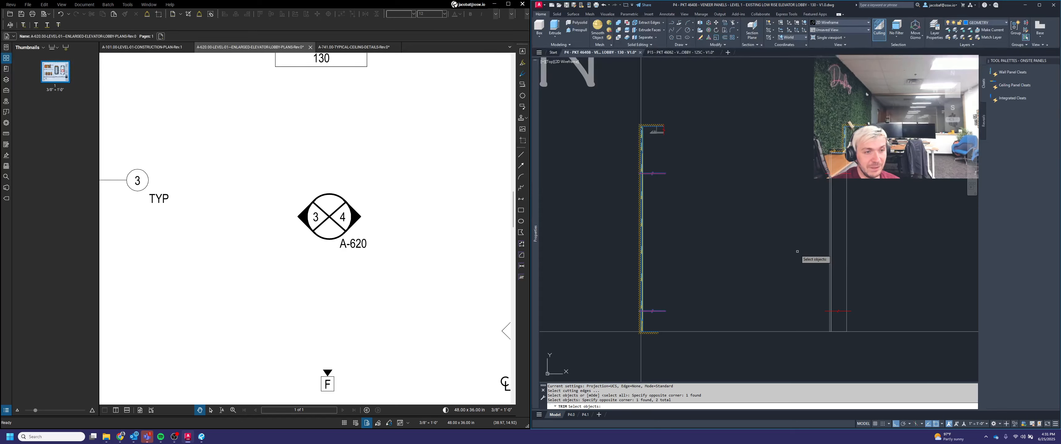
{"action": "key", "text": "Escape"}
{"action": "key", "text": "Return"}
{"action": "left_click", "coordinate": [840, 315]}
{"action": "left_click", "coordinate": [837, 297]}
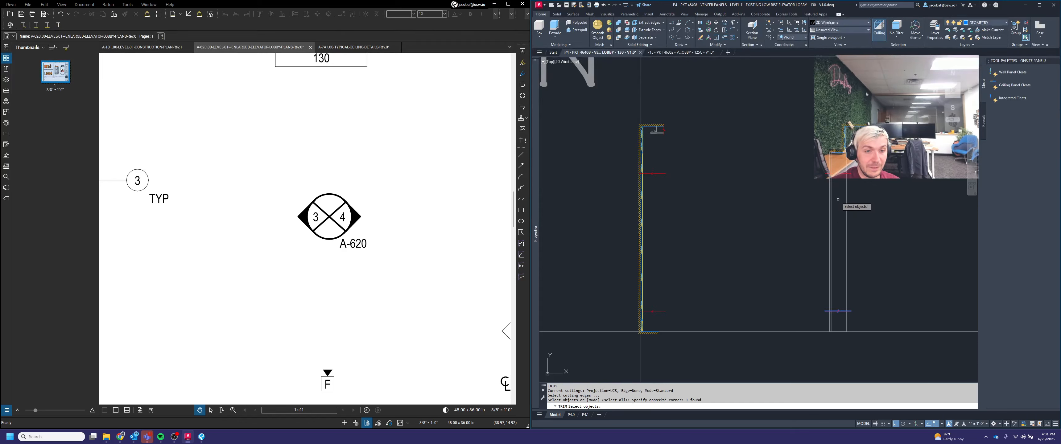
{"action": "left_click", "coordinate": [841, 180]}
{"action": "left_click", "coordinate": [836, 165]}
{"action": "key", "text": "Return"}
{"action": "left_click", "coordinate": [873, 230]}
{"action": "left_click", "coordinate": [810, 229]}
{"action": "key", "text": "Return"}
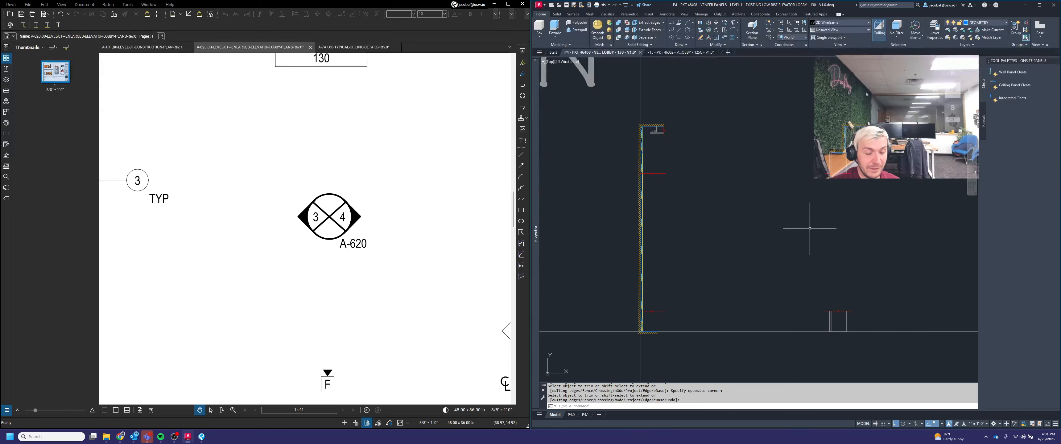
Step: Isolate the objects of the left section wall with the ISOLATE command
{"action": "middle_click_drag", "start_coordinate": [753, 247], "coordinate": [831, 257]}
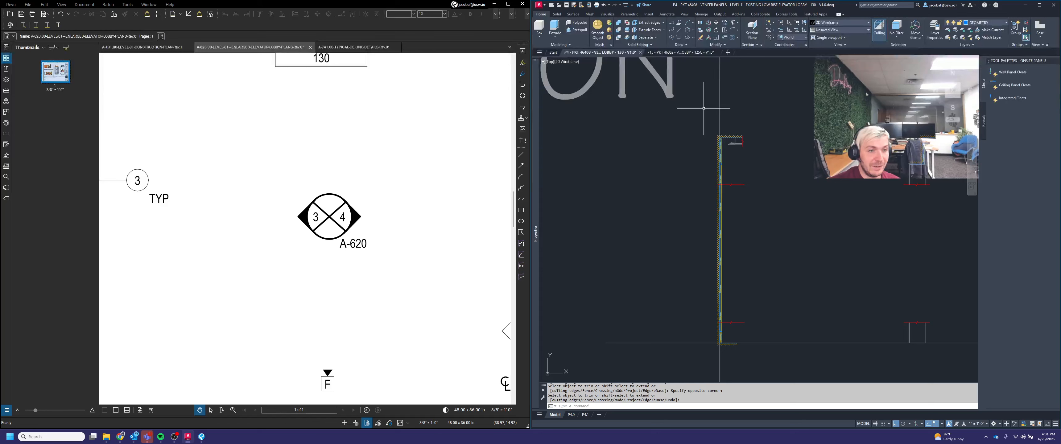
{"action": "left_click", "coordinate": [733, 108]}
{"action": "left_click", "coordinate": [701, 112]}
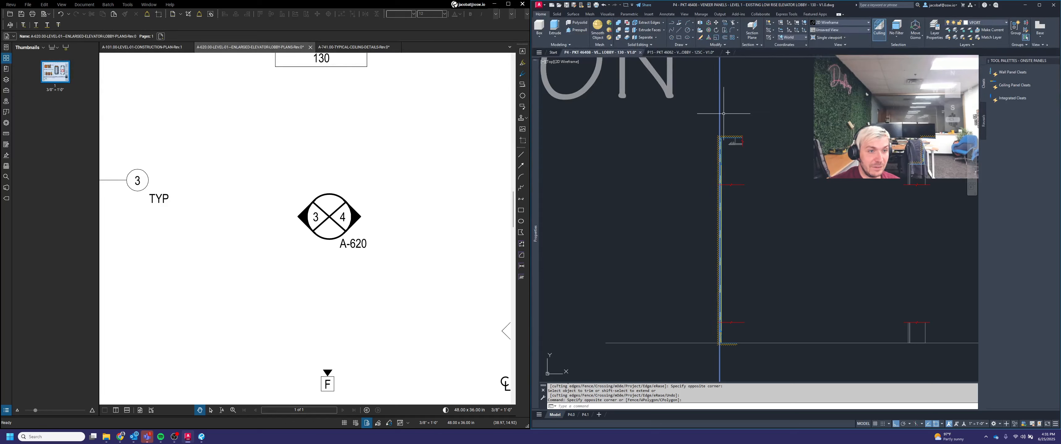
{"action": "key", "text": "Escape"}
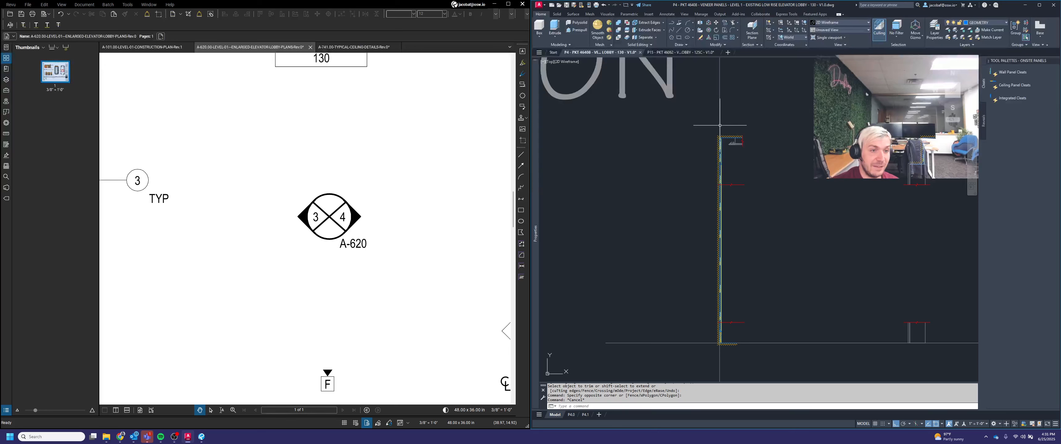
{"action": "scroll", "coordinate": [718, 132], "scroll_direction": "down", "scroll_amount": 3}
{"action": "scroll", "coordinate": [715, 134], "scroll_direction": "up", "scroll_amount": 4}
{"action": "left_click", "coordinate": [711, 130]}
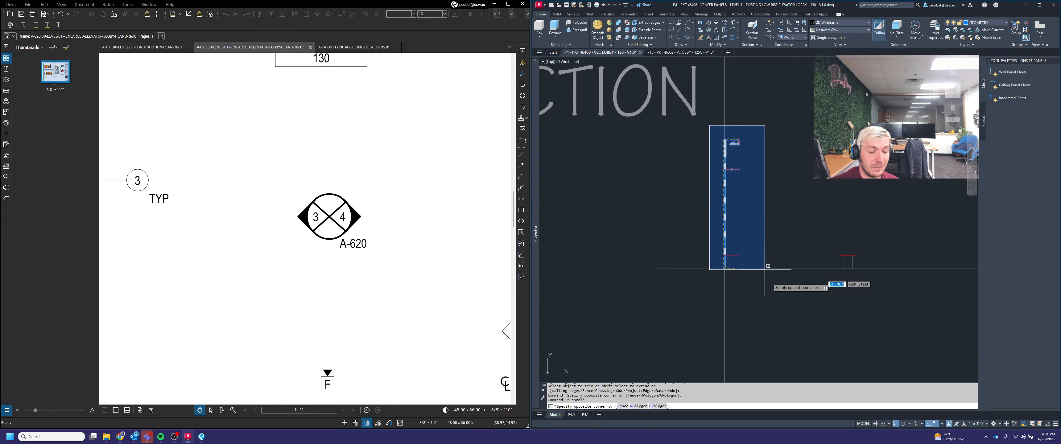
{"action": "left_click", "coordinate": [779, 312]}
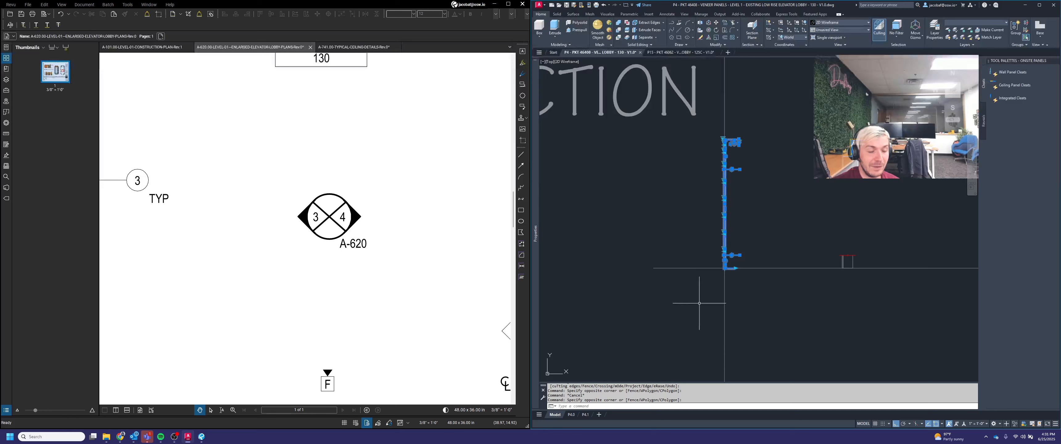
{"action": "type", "text": "iso"}
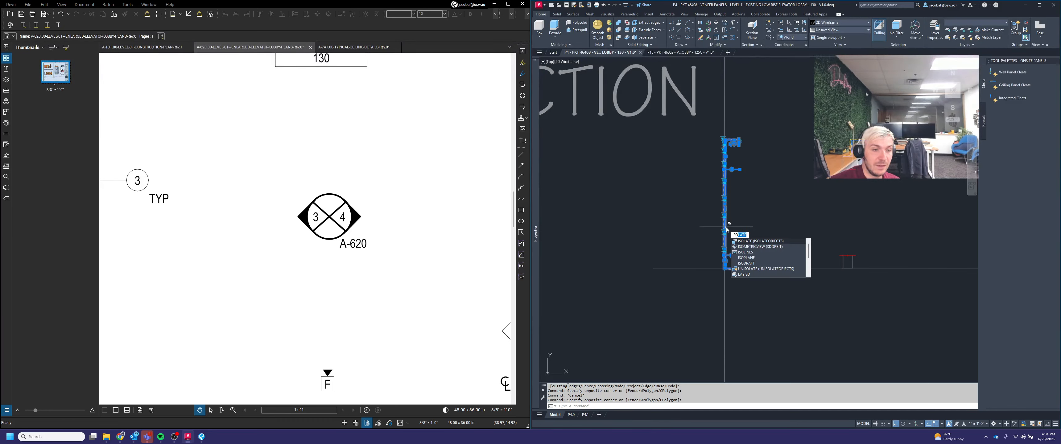
{"action": "key", "text": "Return"}
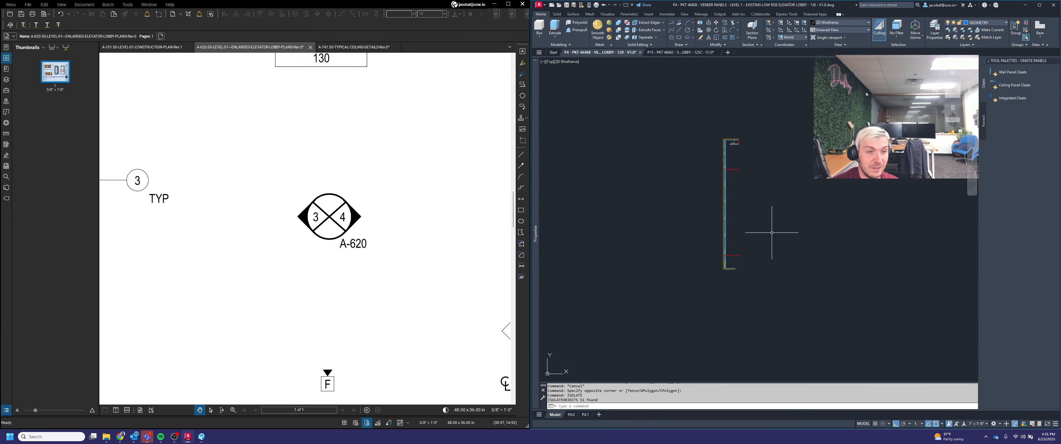
Step: Trim the left section wall's lines between its break lines using the break lines as cutting edges
{"action": "type", "text": "tri"}
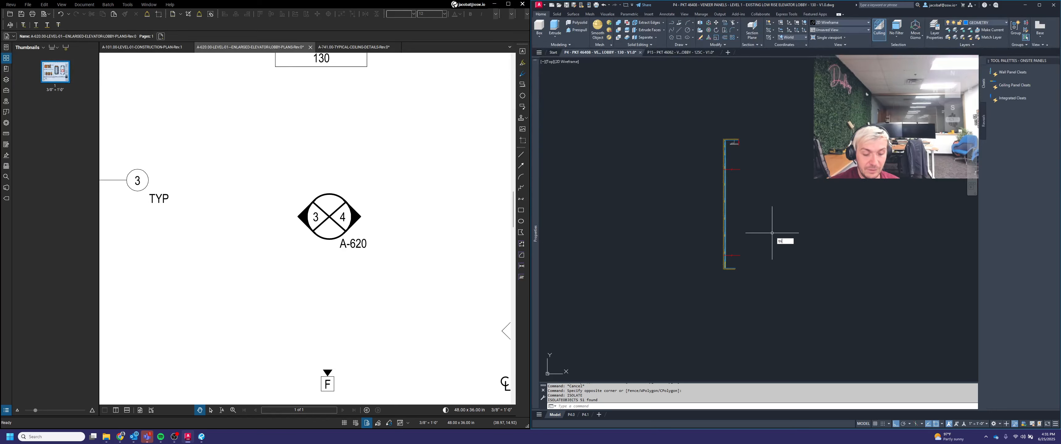
{"action": "type", "text": "m"}
{"action": "key", "text": "Return"}
{"action": "left_click", "coordinate": [748, 262]}
{"action": "left_click", "coordinate": [733, 165]}
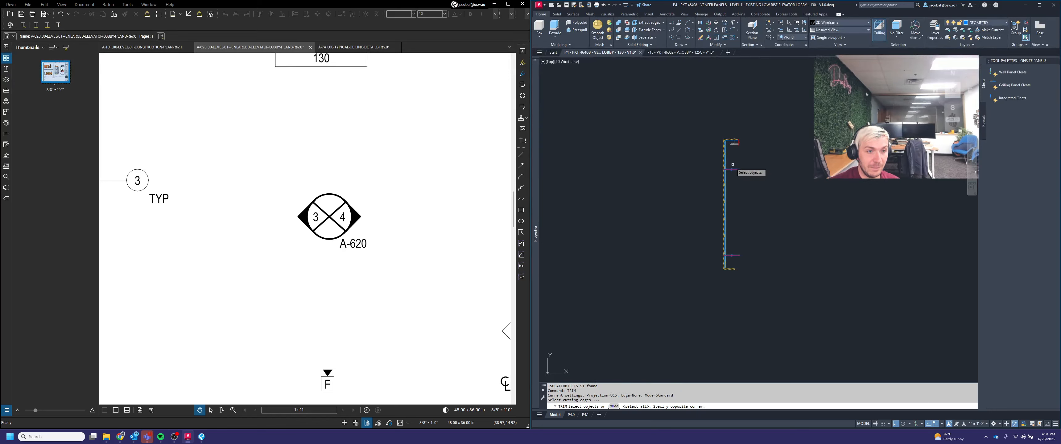
{"action": "scroll", "coordinate": [732, 169], "scroll_direction": "up", "scroll_amount": 6}
{"action": "key", "text": "Return"}
{"action": "left_click", "coordinate": [736, 207]}
{"action": "left_click", "coordinate": [683, 192]}
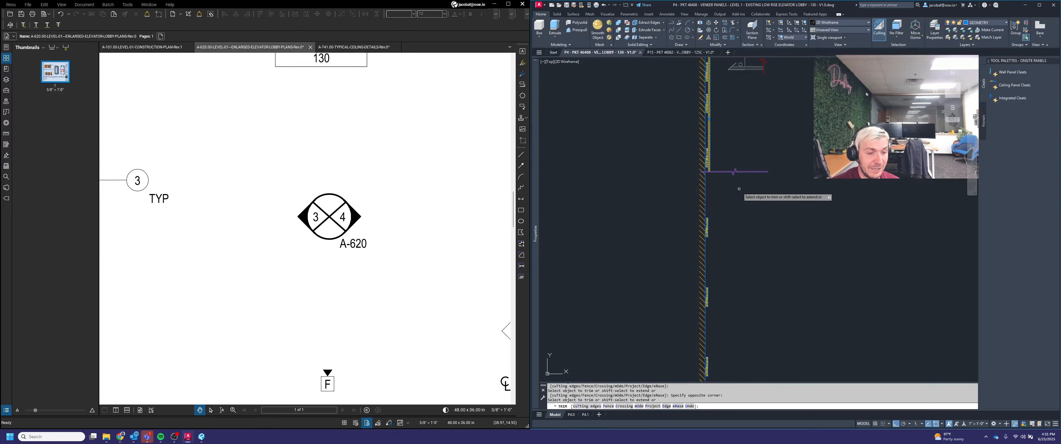
{"action": "scroll", "coordinate": [740, 189], "scroll_direction": "down", "scroll_amount": 5}
{"action": "scroll", "coordinate": [731, 325], "scroll_direction": "up", "scroll_amount": 7}
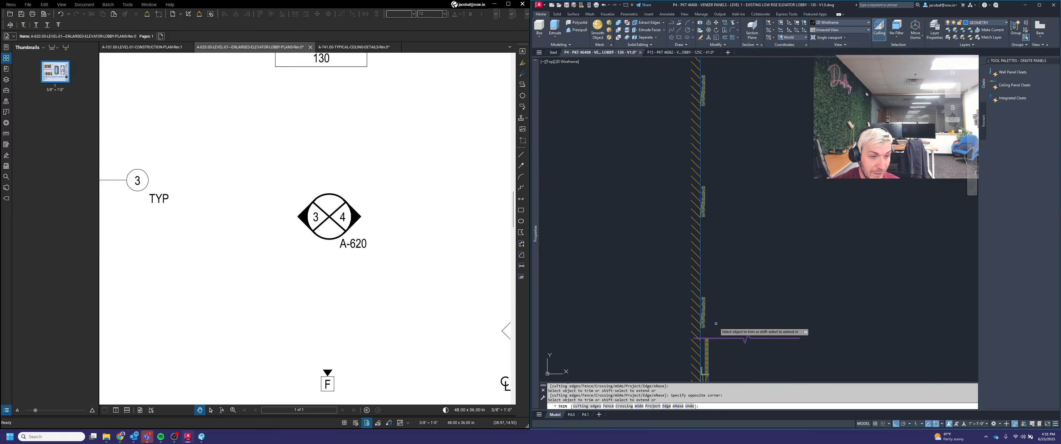
{"action": "key", "text": "Return"}
Step: Delete the leftover wall segments between the break lines on the left section wall
{"action": "left_click", "coordinate": [717, 321]}
{"action": "left_click", "coordinate": [703, 296]}
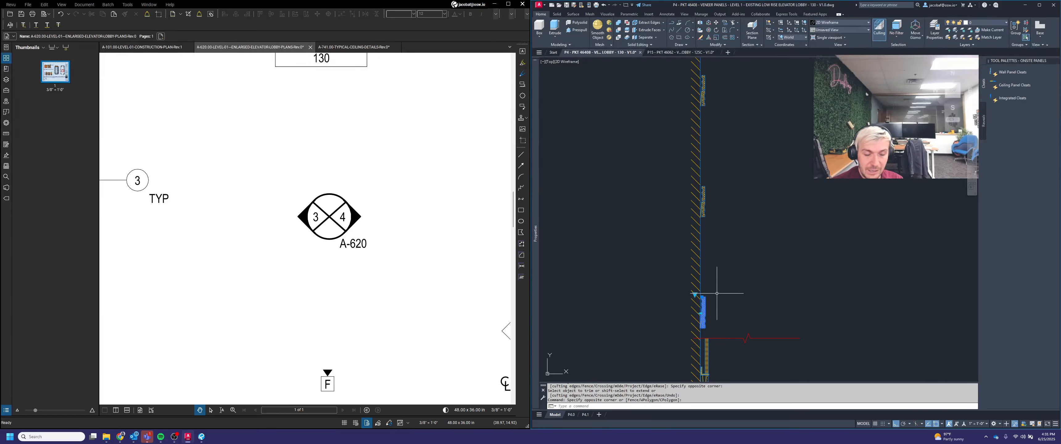
{"action": "key", "text": "Delete"}
{"action": "left_click", "coordinate": [677, 126]}
{"action": "left_click", "coordinate": [784, 284]}
{"action": "key", "text": "Delete"}
{"action": "scroll", "coordinate": [758, 269], "scroll_direction": "down", "scroll_amount": 5}
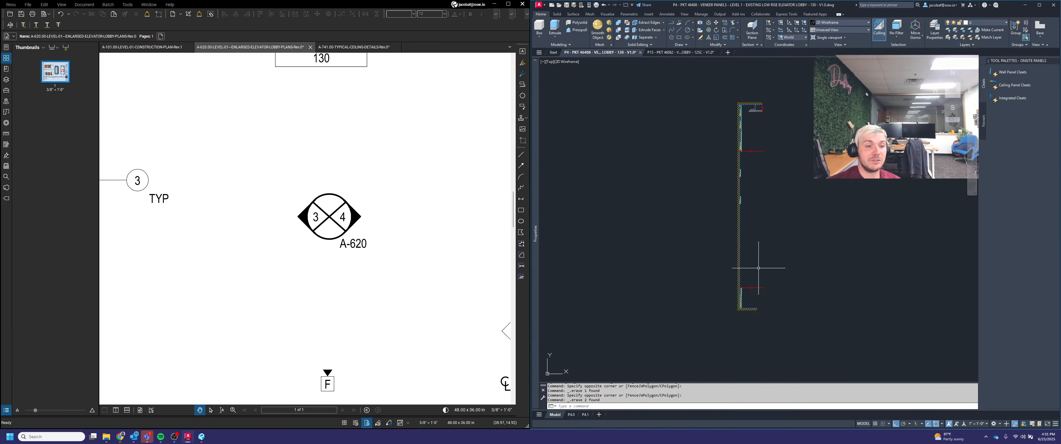
{"action": "left_click", "coordinate": [710, 154]}
{"action": "left_click", "coordinate": [800, 259]}
{"action": "key", "text": "Delete"}
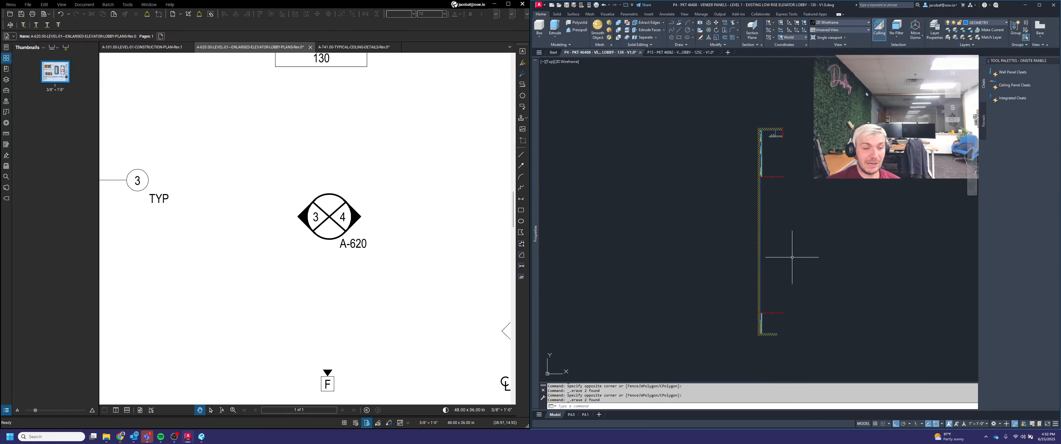
{"action": "scroll", "coordinate": [792, 257], "scroll_direction": "down", "scroll_amount": 2}
{"action": "key", "text": "Escape"}
{"action": "left_click", "coordinate": [771, 231]}
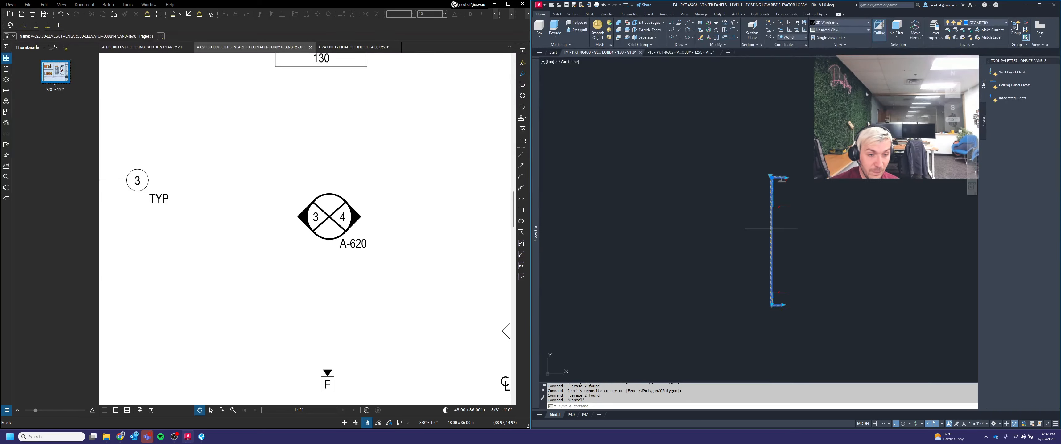
{"action": "key", "text": "Escape"}
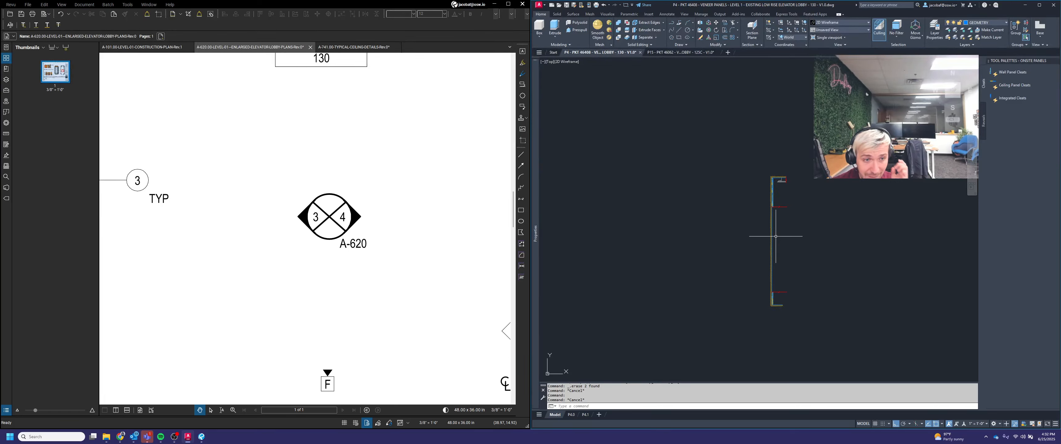
Step: End the object isolation so the whole drawing shows again
{"action": "scroll", "coordinate": [773, 232], "scroll_direction": "down", "scroll_amount": 2}
{"action": "middle_click_drag", "start_coordinate": [811, 247], "coordinate": [756, 247]}
{"action": "scroll", "coordinate": [737, 262], "scroll_direction": "up", "scroll_amount": 2}
{"action": "key", "text": "Escape"}
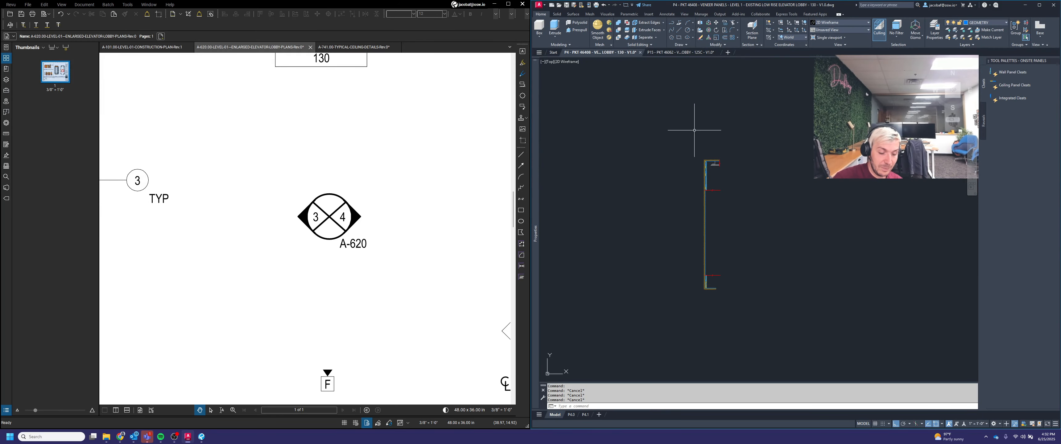
{"action": "type", "text": "de"}
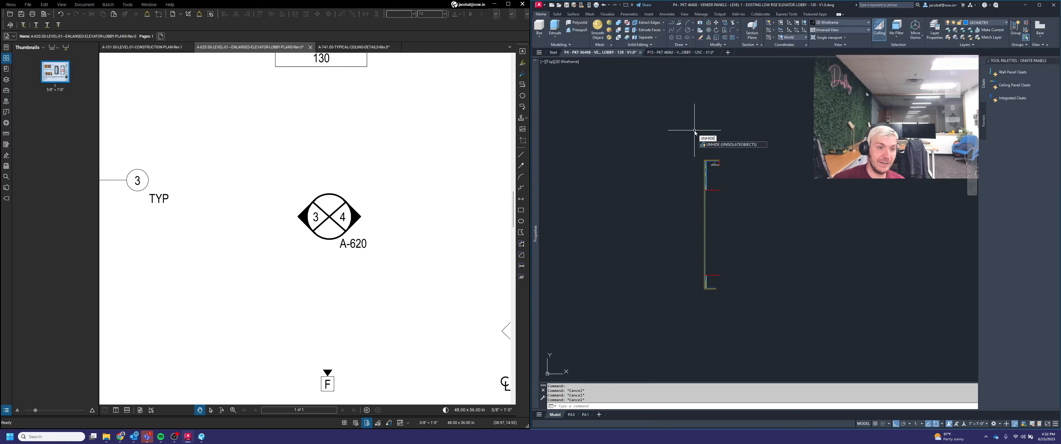
{"action": "left_click", "coordinate": [736, 145]}
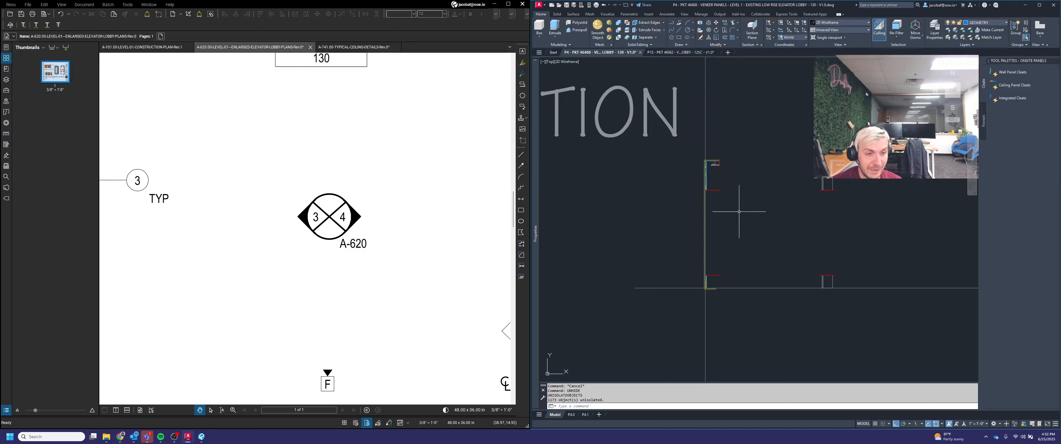
{"action": "key", "text": "Escape"}
{"action": "middle_click_drag", "start_coordinate": [846, 224], "coordinate": [812, 240]}
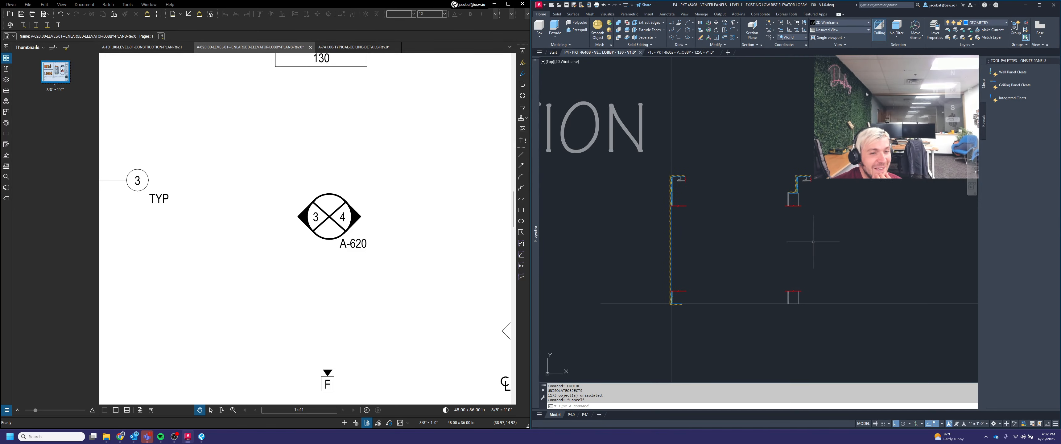
Step: Draw an 18" line down from the right section wall's upper break line
{"action": "type", "text": "l"}
{"action": "key", "text": "Return"}
{"action": "scroll", "coordinate": [806, 219], "scroll_direction": "up", "scroll_amount": 2}
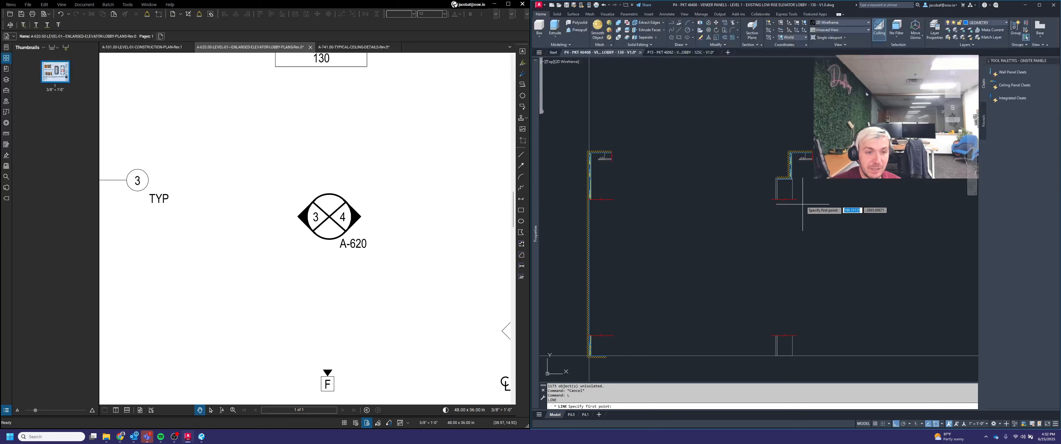
{"action": "left_click", "coordinate": [799, 198]}
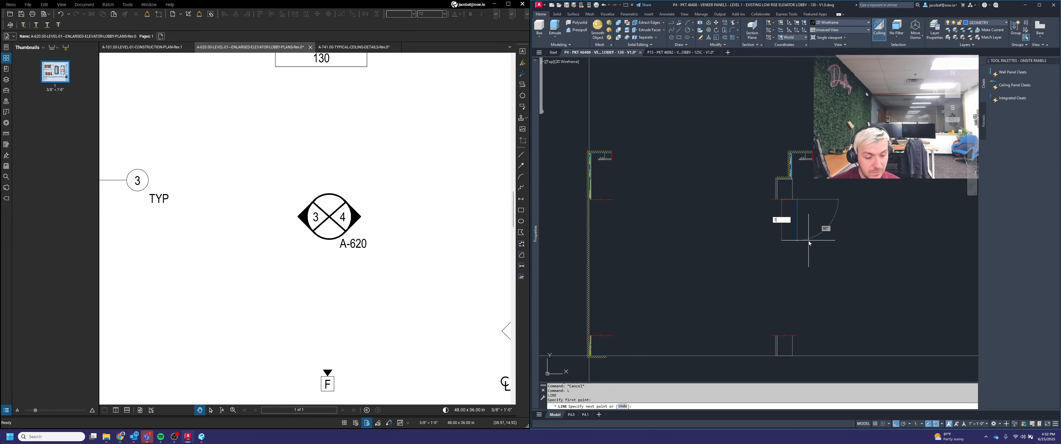
{"action": "type", "text": "18"}
{"action": "key", "text": "Return"}
{"action": "key", "text": "Escape"}
{"action": "scroll", "coordinate": [858, 229], "scroll_direction": "down", "scroll_amount": 2}
{"action": "middle_click_drag", "start_coordinate": [738, 233], "coordinate": [761, 233]}
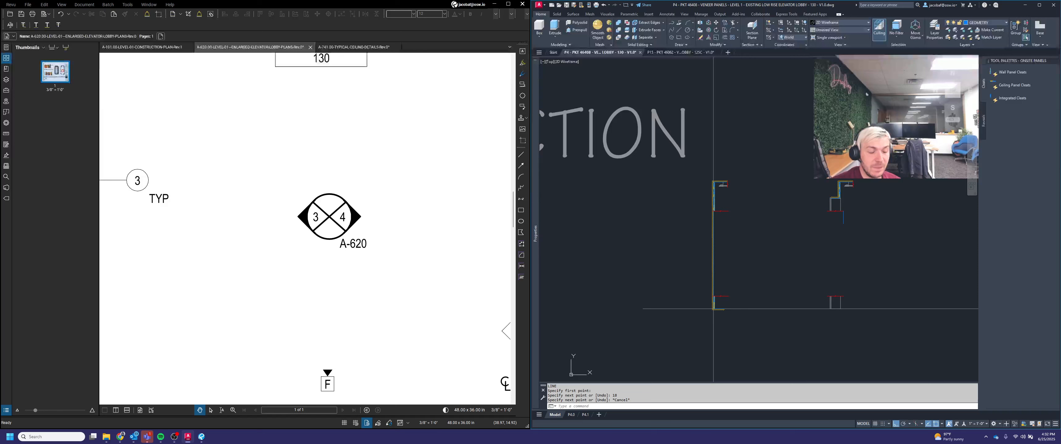
Step: Stretch the left section wall's upper portion, selecting its lines with a crossing window and deselecting two stray objects
{"action": "scroll", "coordinate": [843, 239], "scroll_direction": "up", "scroll_amount": 2}
{"action": "scroll", "coordinate": [847, 192], "scroll_direction": "up", "scroll_amount": 1}
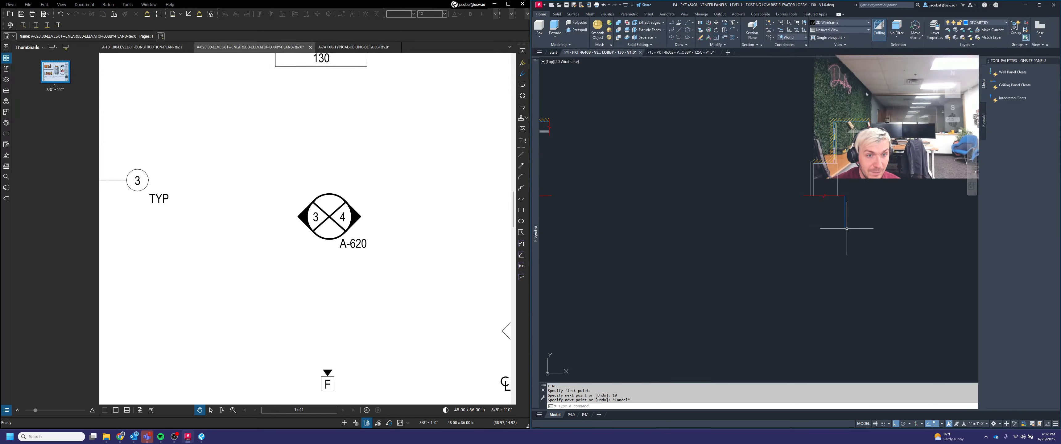
{"action": "scroll", "coordinate": [844, 233], "scroll_direction": "down", "scroll_amount": 2}
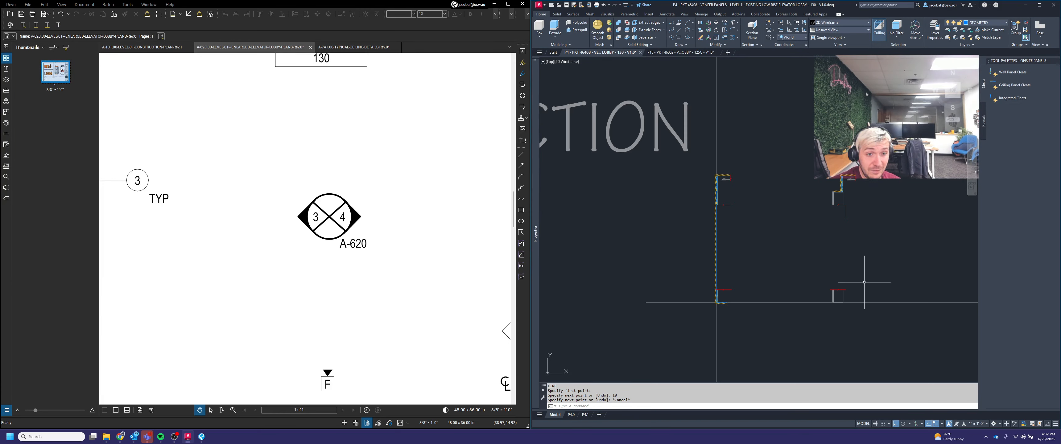
{"action": "key", "text": "Escape"}
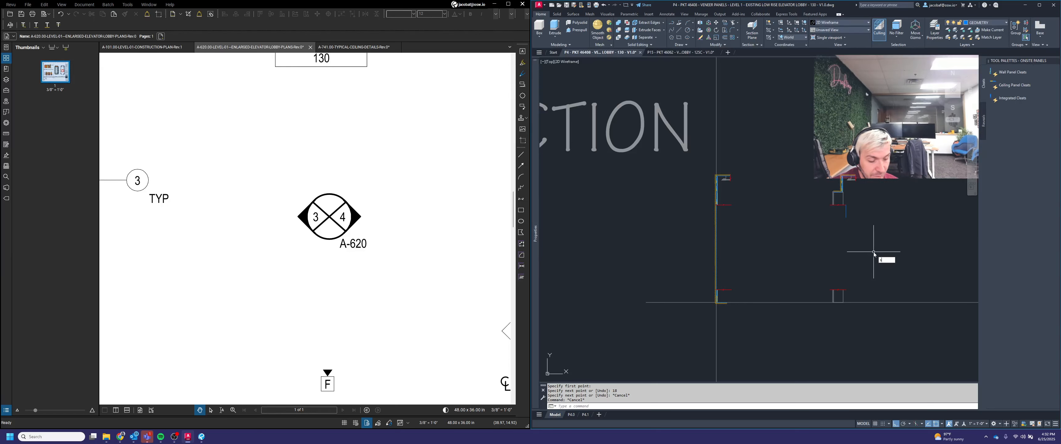
{"action": "key", "text": "Return"}
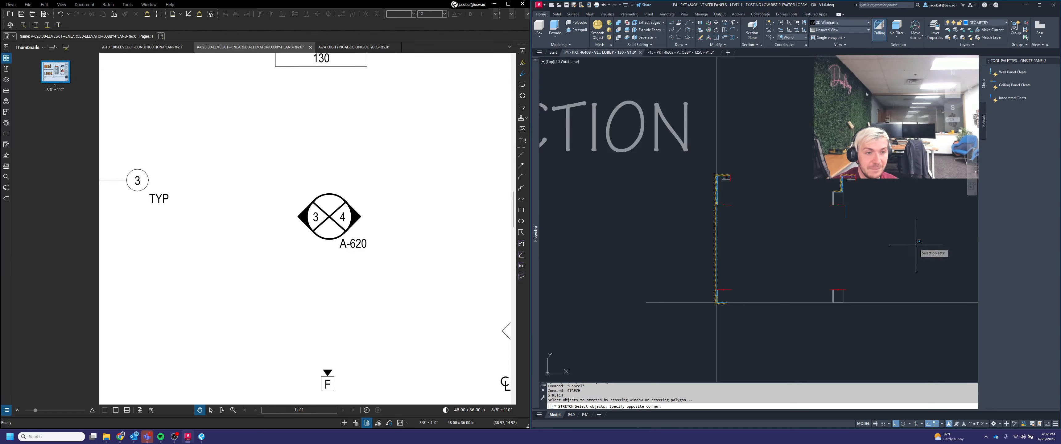
{"action": "left_click", "coordinate": [915, 245]}
{"action": "left_click", "coordinate": [736, 152]}
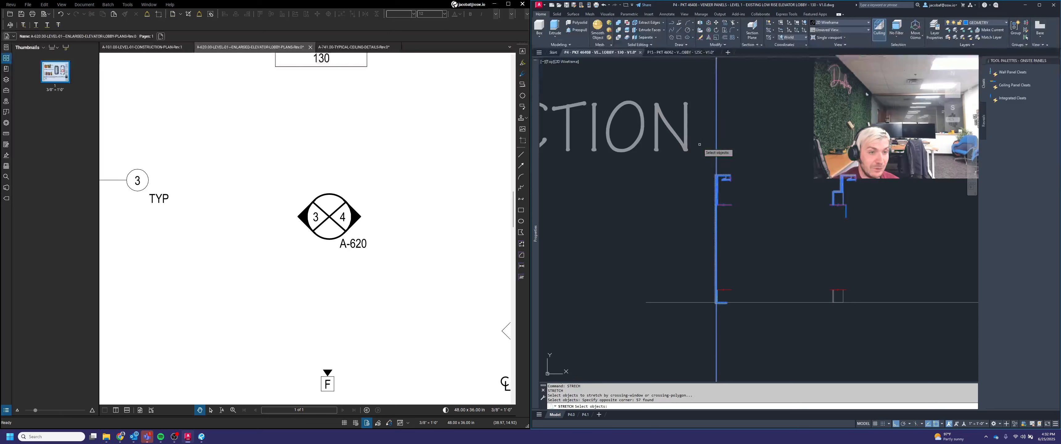
{"action": "left_click", "coordinate": [730, 151], "text": "shift"}
{"action": "left_click", "coordinate": [683, 107], "text": "shift"}
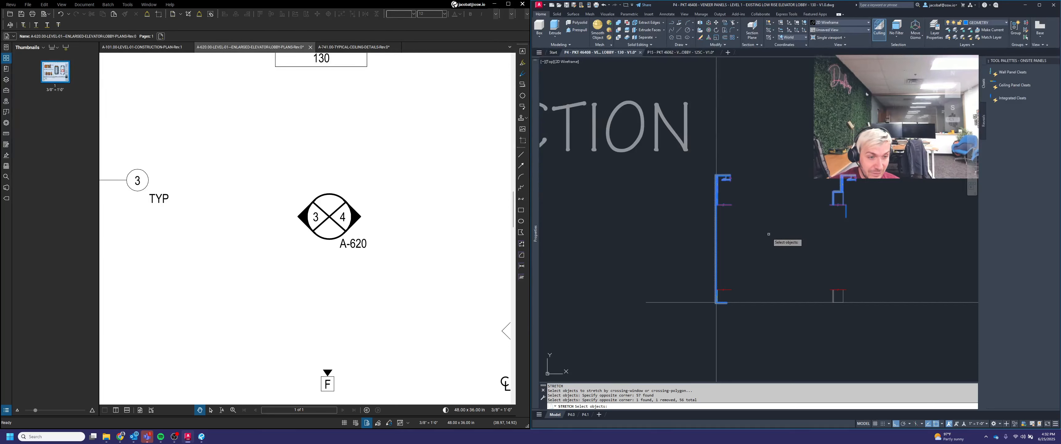
{"action": "left_click", "coordinate": [737, 250], "text": "shift"}
{"action": "left_click", "coordinate": [708, 234], "text": "shift"}
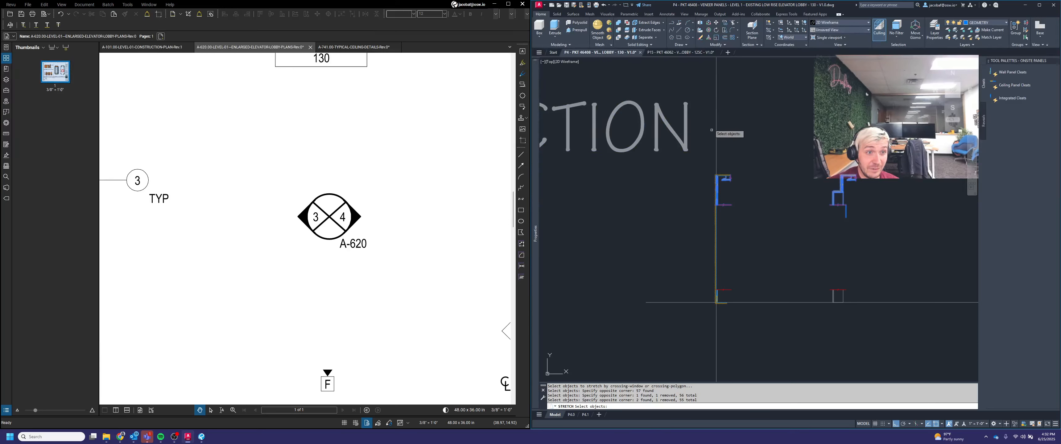
{"action": "key", "text": "Return"}
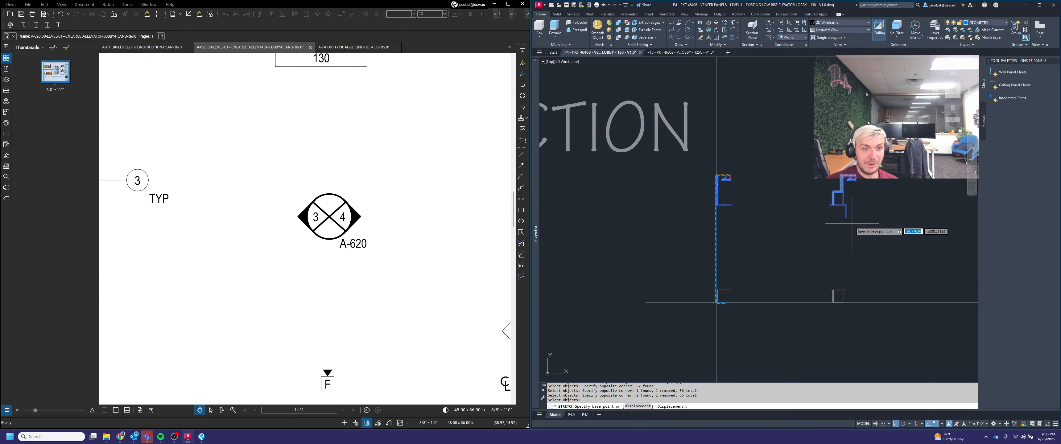
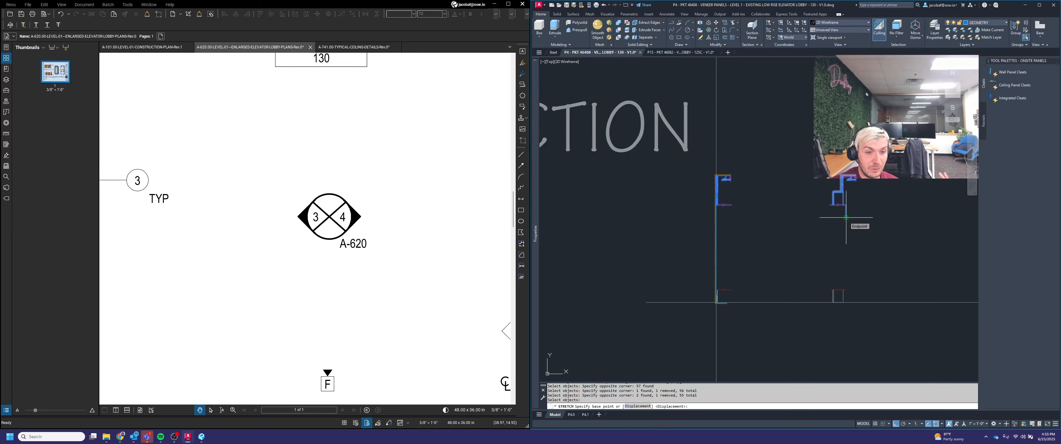
Step: Finish the stretch by moving the selected wall lines straight down to the lower break line
{"action": "left_click", "coordinate": [846, 217]}
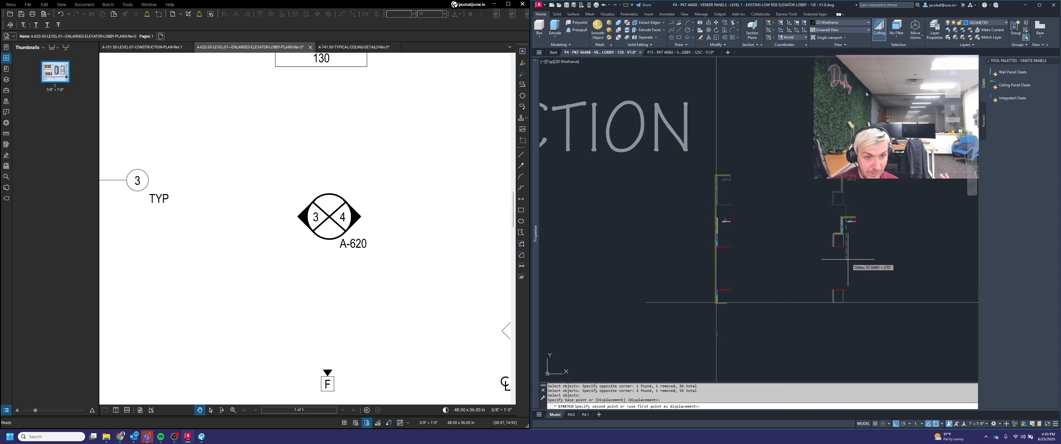
{"action": "left_click", "coordinate": [846, 289]}
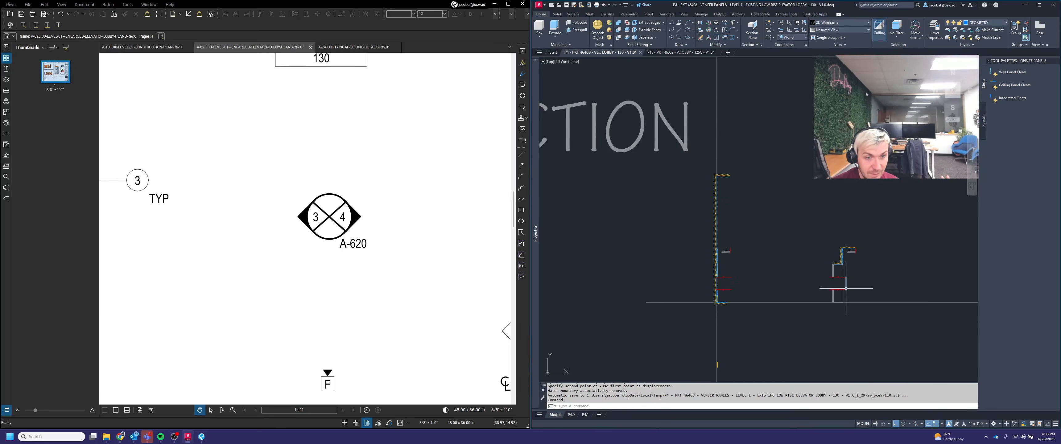
{"action": "key", "text": "Escape"}
{"action": "scroll", "coordinate": [861, 285], "scroll_direction": "up", "scroll_amount": 2}
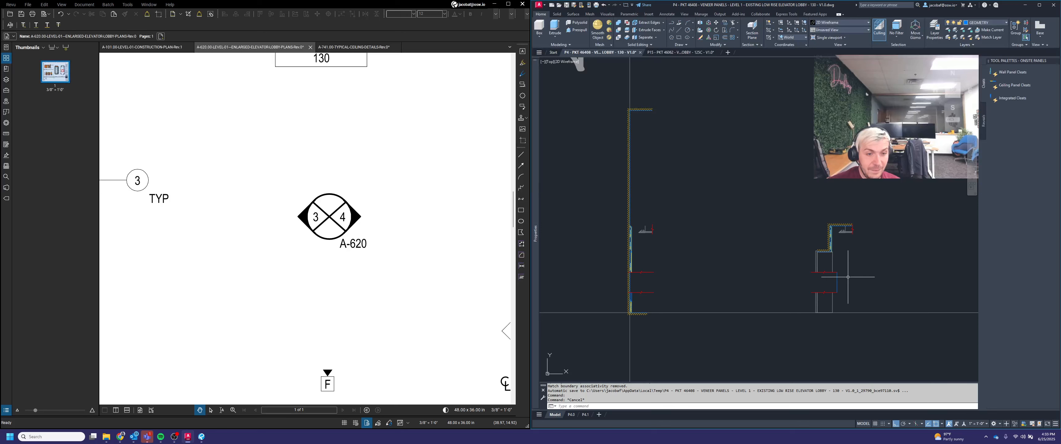
Step: Delete the leftover lines at the right section wall's lower break line
{"action": "left_click", "coordinate": [847, 278]}
{"action": "left_click", "coordinate": [834, 283]}
{"action": "key", "text": "Delete"}
{"action": "scroll", "coordinate": [850, 271], "scroll_direction": "down", "scroll_amount": 2}
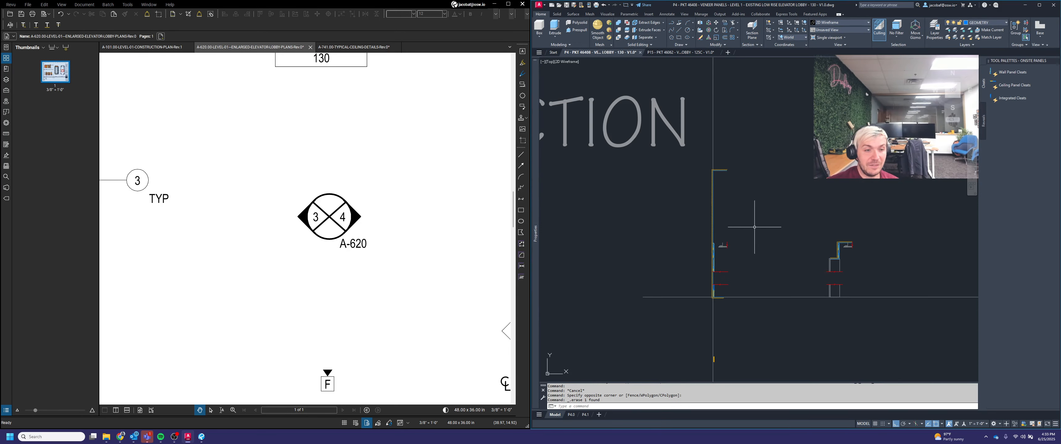
Step: Grip-stretch the left section wall's lines down so they meet its lower break line
{"action": "scroll", "coordinate": [738, 171], "scroll_direction": "up", "scroll_amount": 2}
{"action": "left_click", "coordinate": [732, 172]}
{"action": "left_click", "coordinate": [700, 168]}
{"action": "left_click", "coordinate": [696, 169]}
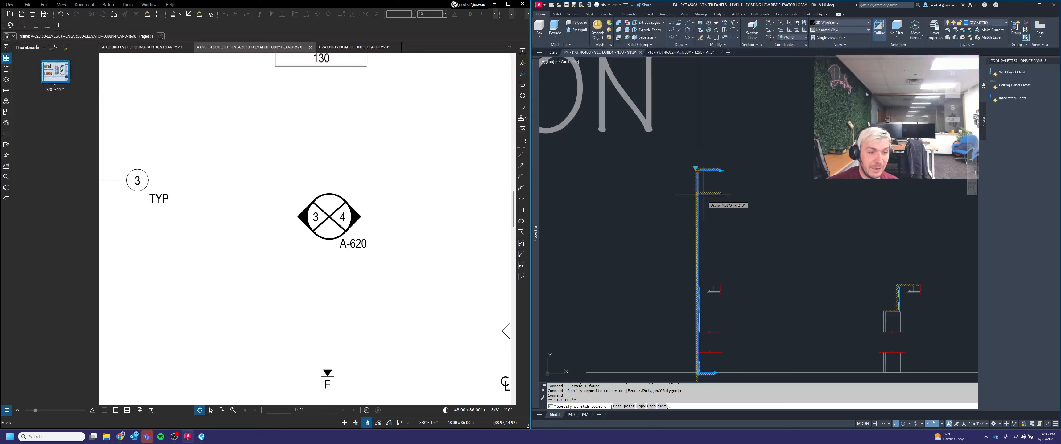
{"action": "scroll", "coordinate": [687, 308], "scroll_direction": "up", "scroll_amount": 2}
{"action": "left_click", "coordinate": [696, 310]}
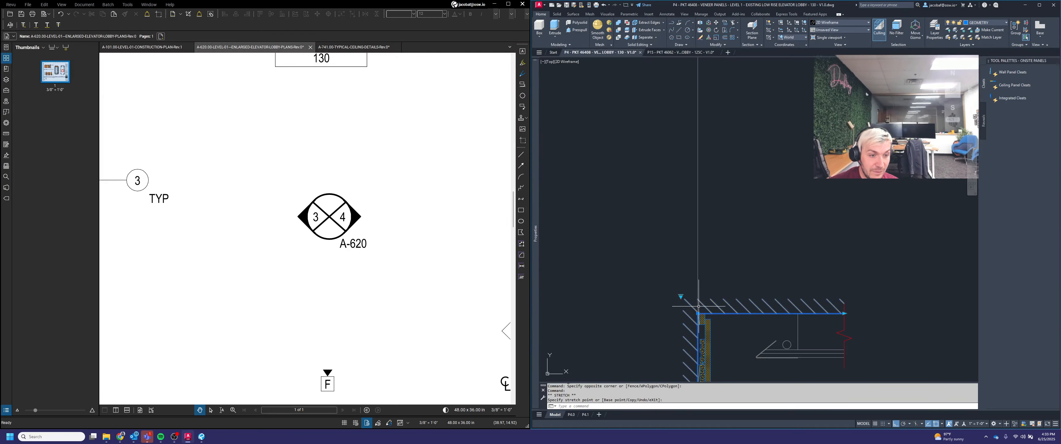
{"action": "scroll", "coordinate": [753, 237], "scroll_direction": "down", "scroll_amount": 3}
{"action": "scroll", "coordinate": [749, 250], "scroll_direction": "up", "scroll_amount": 2}
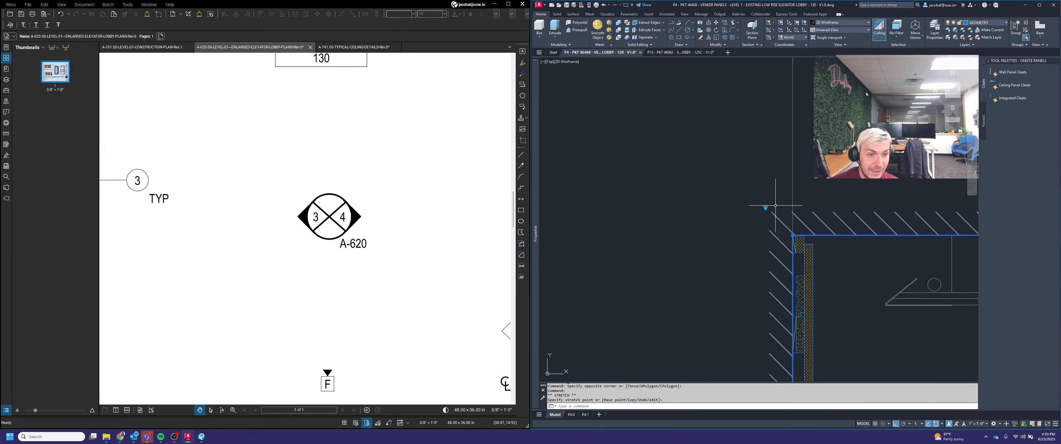
{"action": "scroll", "coordinate": [802, 247], "scroll_direction": "down", "scroll_amount": 5}
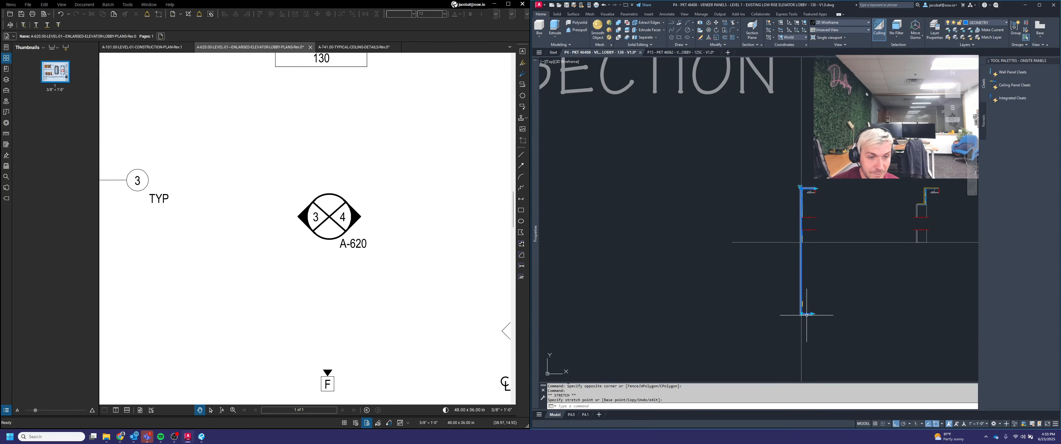
{"action": "left_click", "coordinate": [800, 314]}
{"action": "scroll", "coordinate": [802, 242], "scroll_direction": "up", "scroll_amount": 7}
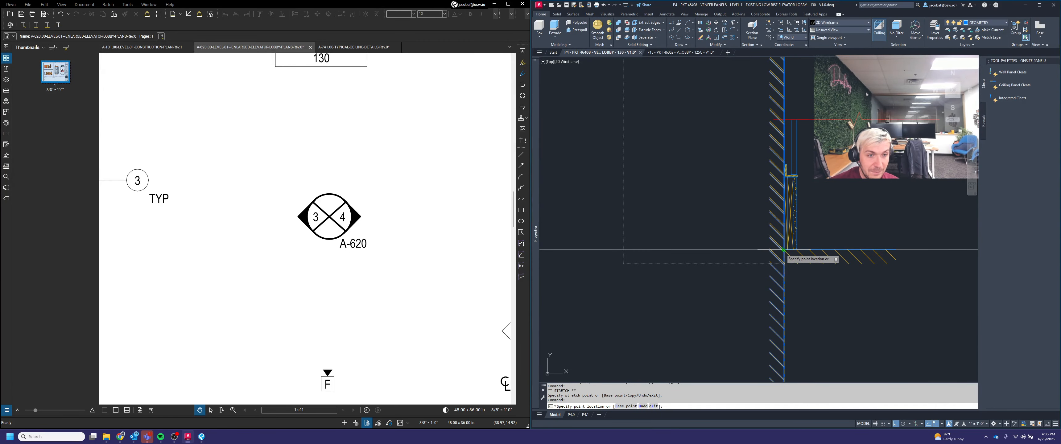
{"action": "left_click", "coordinate": [785, 251]}
{"action": "key", "text": "Escape"}
{"action": "scroll", "coordinate": [813, 264], "scroll_direction": "down", "scroll_amount": 7}
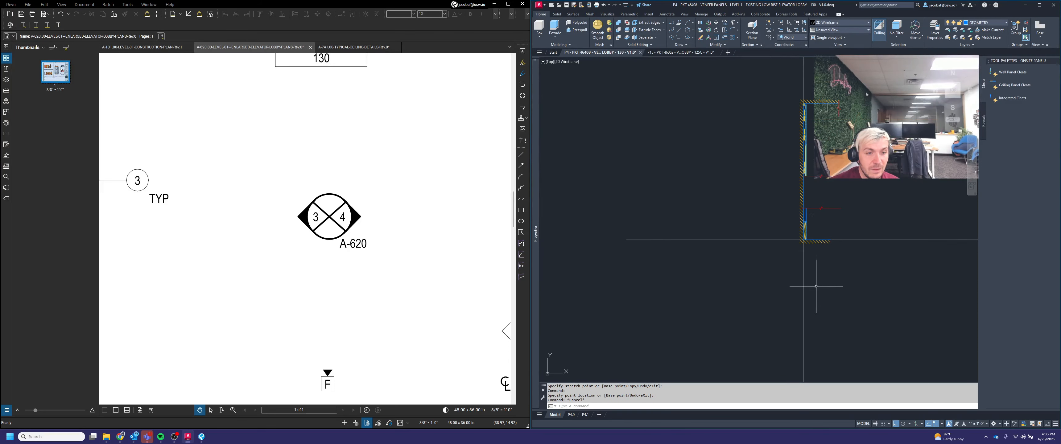
{"action": "scroll", "coordinate": [800, 290], "scroll_direction": "up", "scroll_amount": 4}
Step: Edit the left wall's hatch and remove a stray boundary piece from it
{"action": "left_click", "coordinate": [800, 291]}
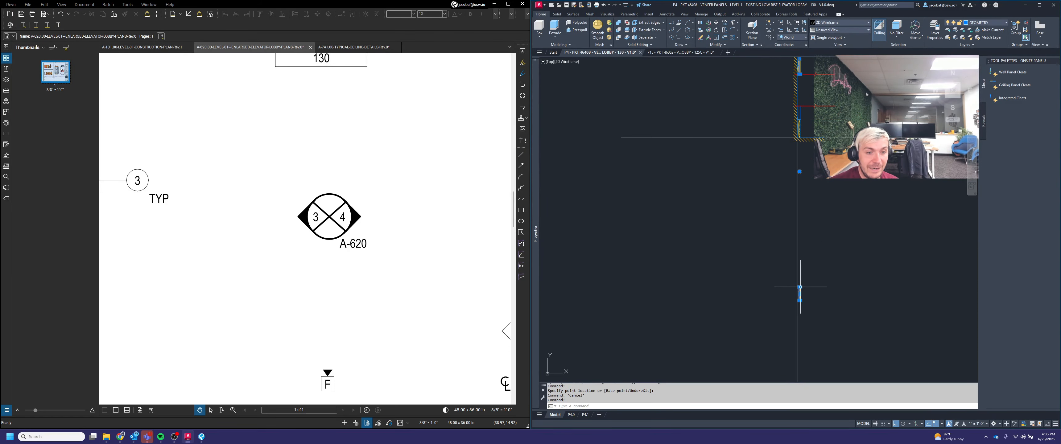
{"action": "scroll", "coordinate": [818, 225], "scroll_direction": "down", "scroll_amount": 2}
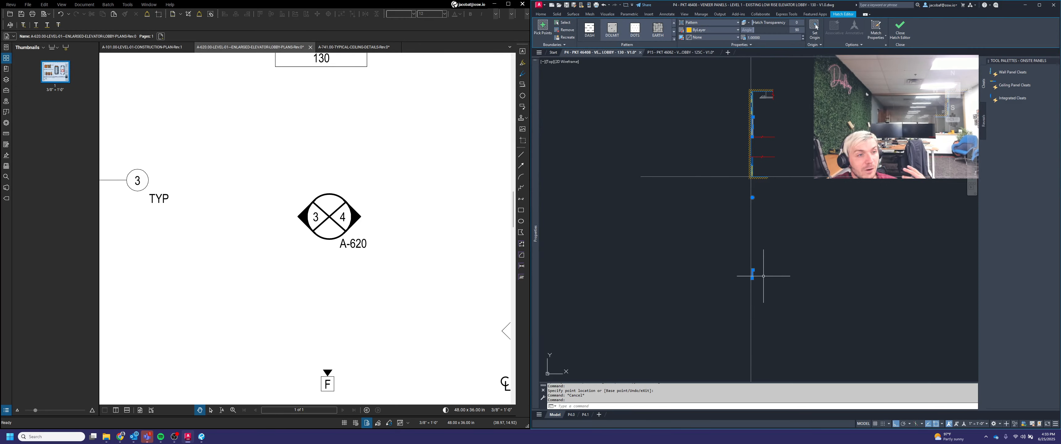
{"action": "left_click", "coordinate": [564, 31]}
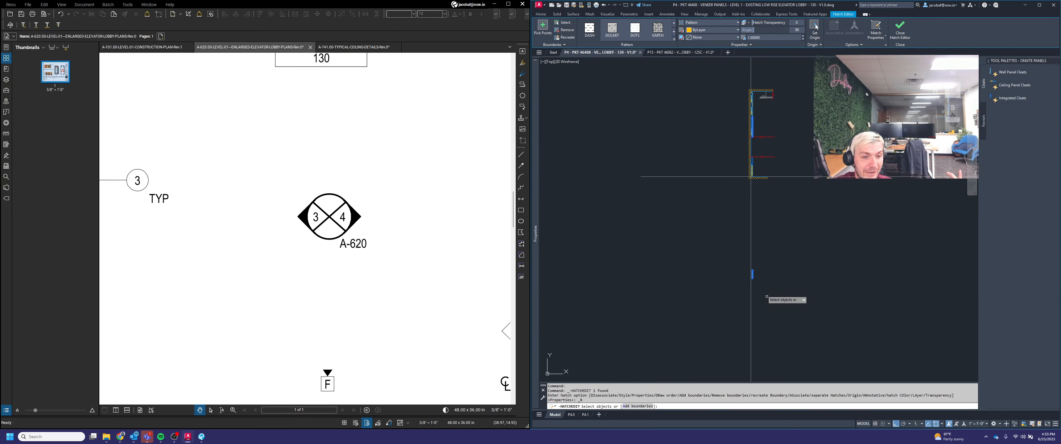
{"action": "scroll", "coordinate": [766, 296], "scroll_direction": "up", "scroll_amount": 3}
{"action": "left_click", "coordinate": [755, 303]}
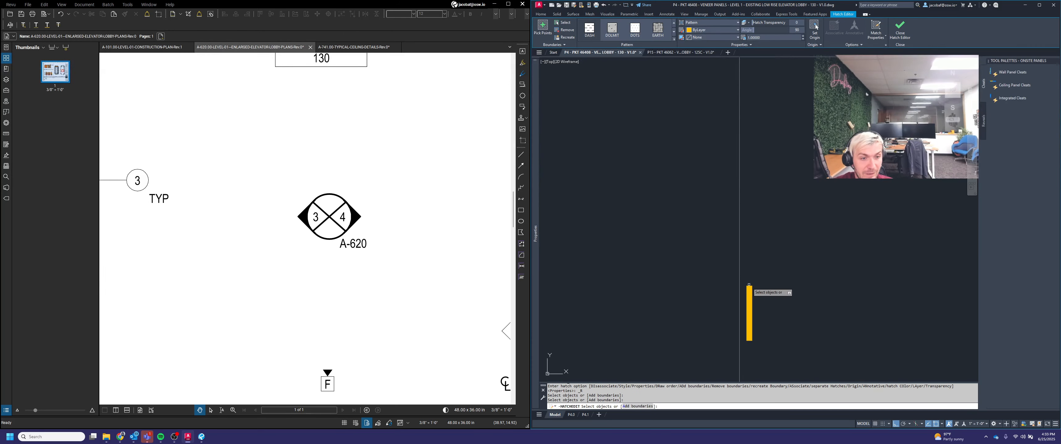
{"action": "key", "text": "Return"}
{"action": "scroll", "coordinate": [775, 297], "scroll_direction": "down", "scroll_amount": 6}
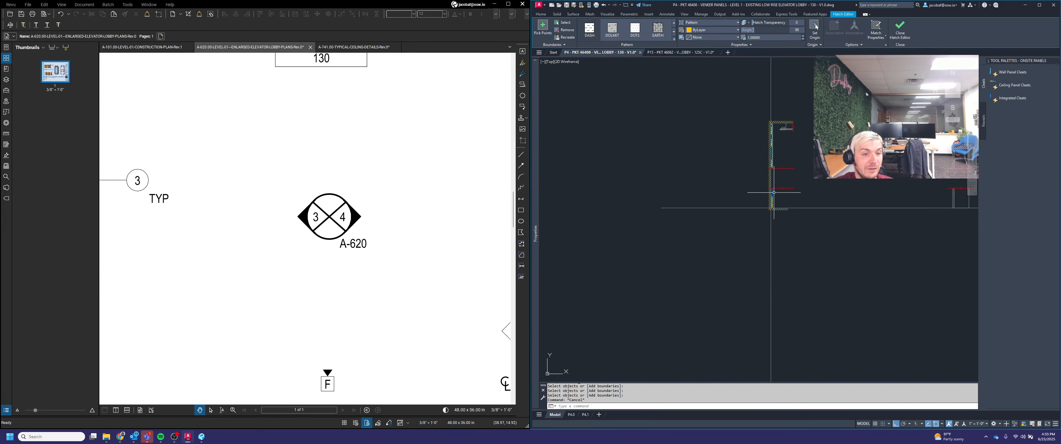
{"action": "key", "text": "Escape"}
{"action": "scroll", "coordinate": [762, 247], "scroll_direction": "up", "scroll_amount": 5}
{"action": "scroll", "coordinate": [762, 243], "scroll_direction": "up", "scroll_amount": 2}
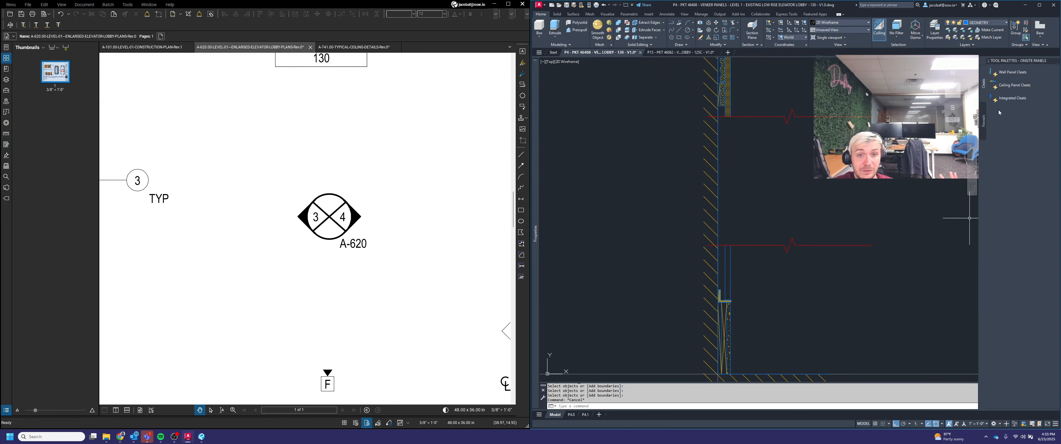
Step: Try to hatch the wall cavity with MDF Vertical from the ONSITE ANNOTATION tool palette
{"action": "right_click", "coordinate": [1019, 62]}
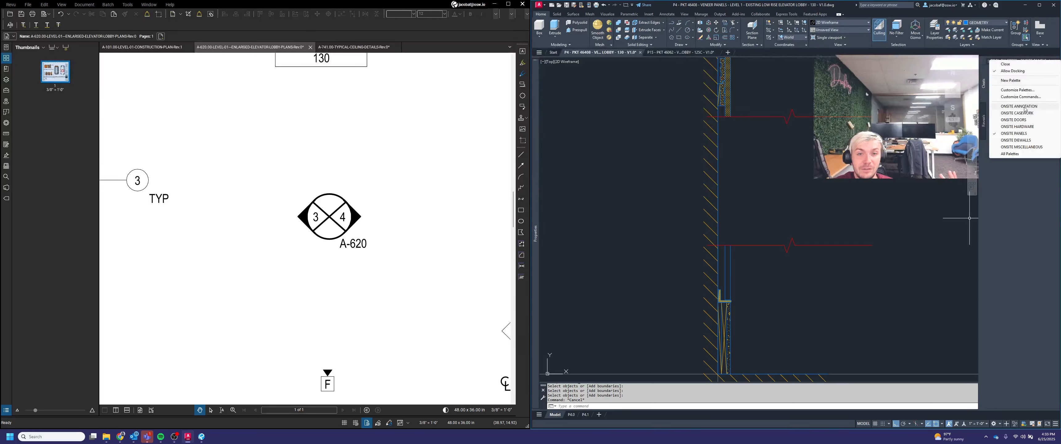
{"action": "left_click", "coordinate": [1019, 106]}
{"action": "left_click", "coordinate": [1009, 97]}
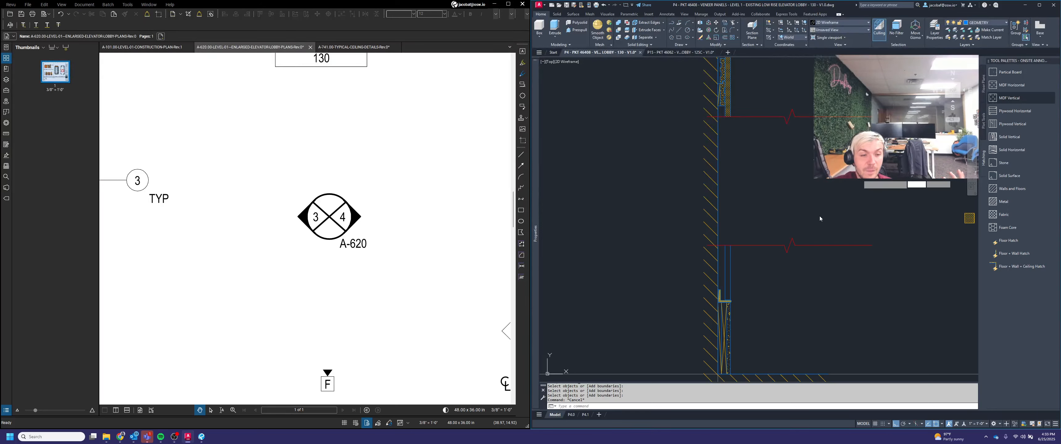
{"action": "left_click", "coordinate": [734, 258]}
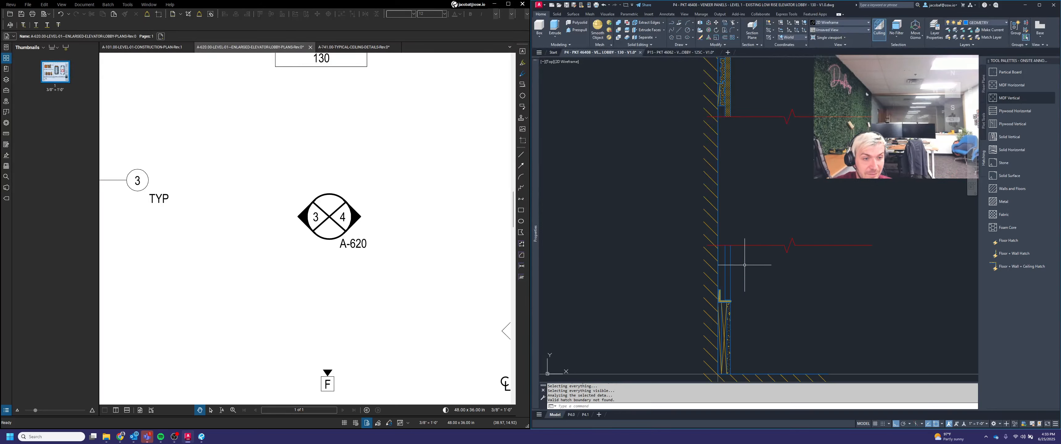
{"action": "left_click", "coordinate": [1009, 97]}
{"action": "left_click", "coordinate": [728, 263]}
{"action": "key", "text": "Escape"}
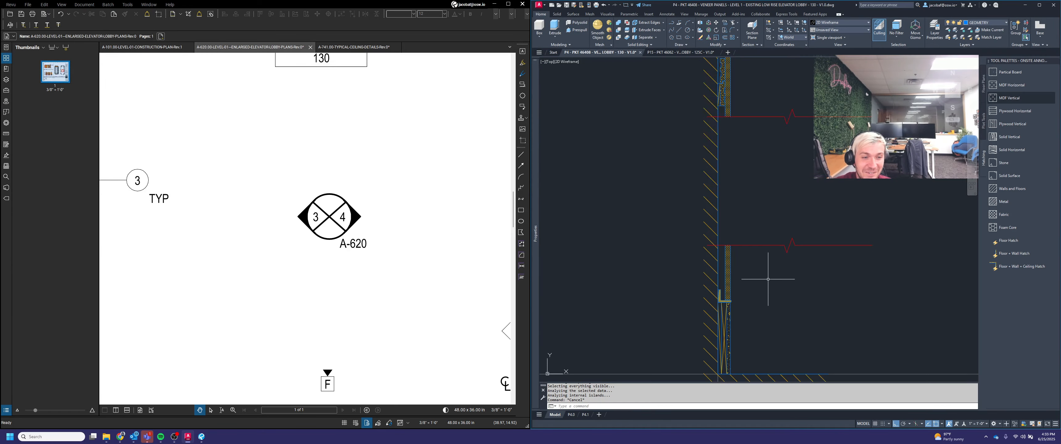
Step: Switch to the P4.1 layout sheet
{"action": "scroll", "coordinate": [767, 278], "scroll_direction": "down", "scroll_amount": 4}
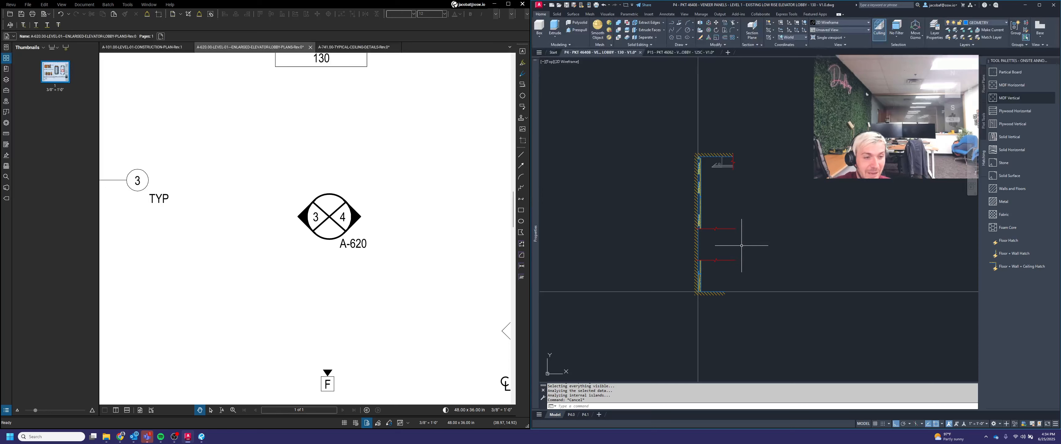
{"action": "middle_click_drag", "start_coordinate": [785, 242], "coordinate": [700, 256]}
{"action": "middle_click_drag", "start_coordinate": [866, 261], "coordinate": [834, 260]}
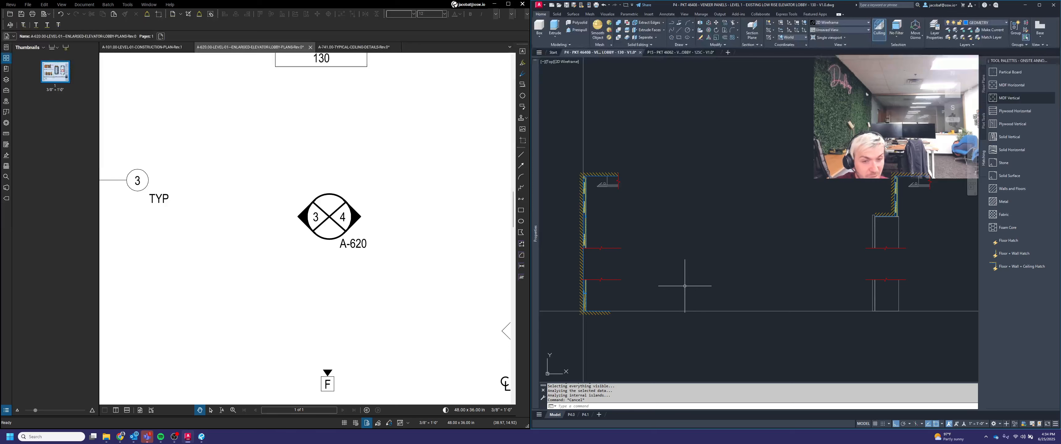
{"action": "middle_click_drag", "start_coordinate": [692, 285], "coordinate": [710, 285]}
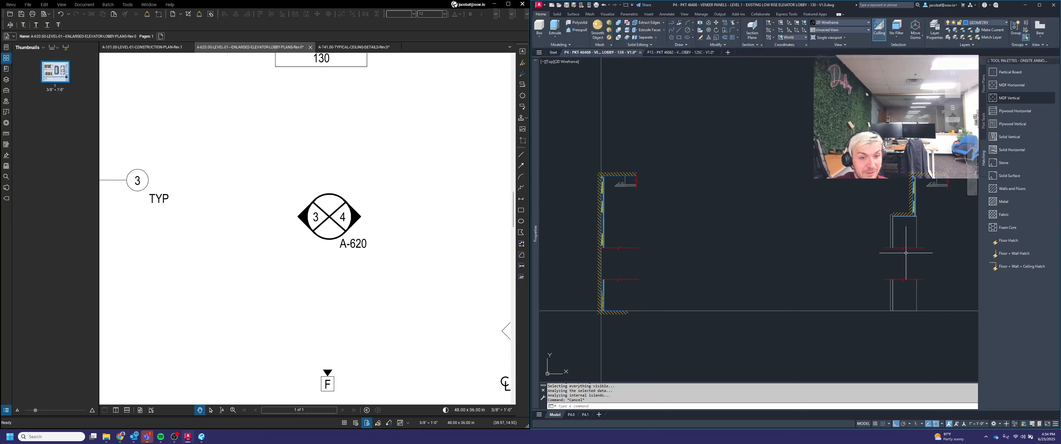
{"action": "middle_click_drag", "start_coordinate": [917, 255], "coordinate": [886, 254]}
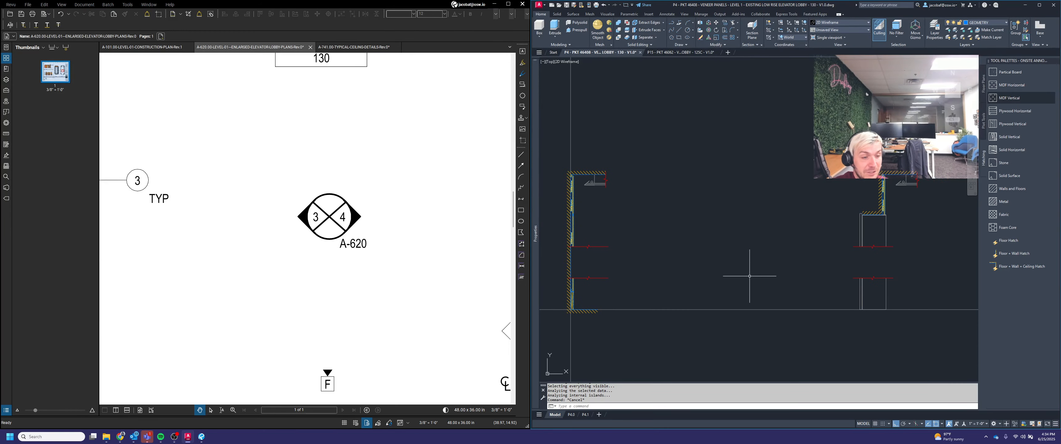
{"action": "left_click", "coordinate": [584, 415]}
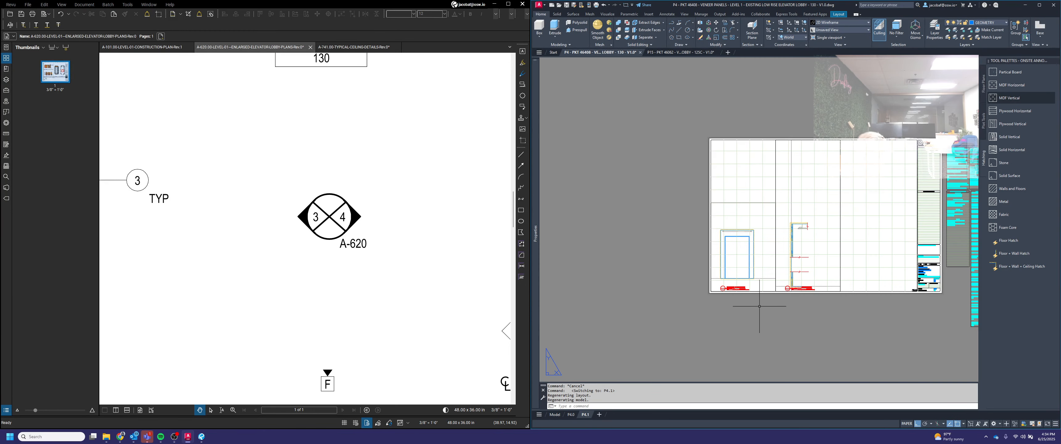
Step: Set the section viewport's scale to 1-1/2" = 1'-0" and recenter the wall section inside it
{"action": "scroll", "coordinate": [833, 242], "scroll_direction": "up", "scroll_amount": 2}
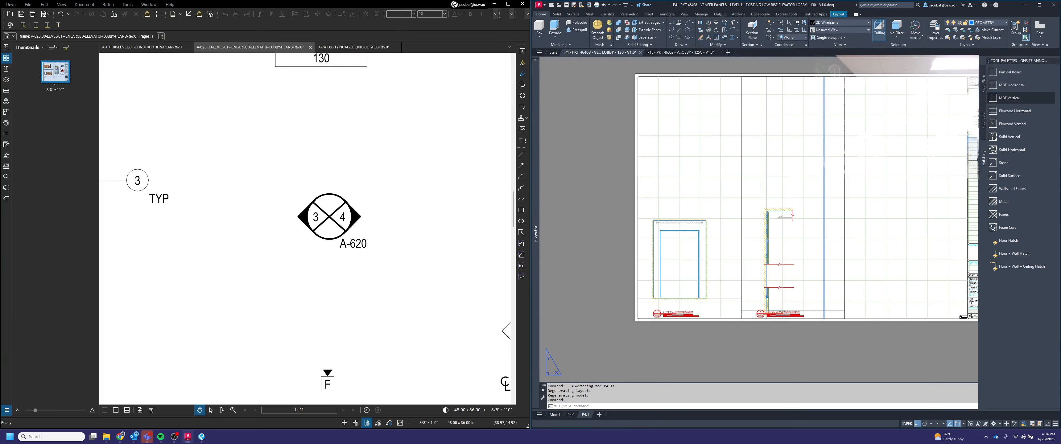
{"action": "double_click", "coordinate": [823, 290]}
{"action": "left_click", "coordinate": [819, 291]}
{"action": "middle_click_drag", "start_coordinate": [816, 292], "coordinate": [817, 274]}
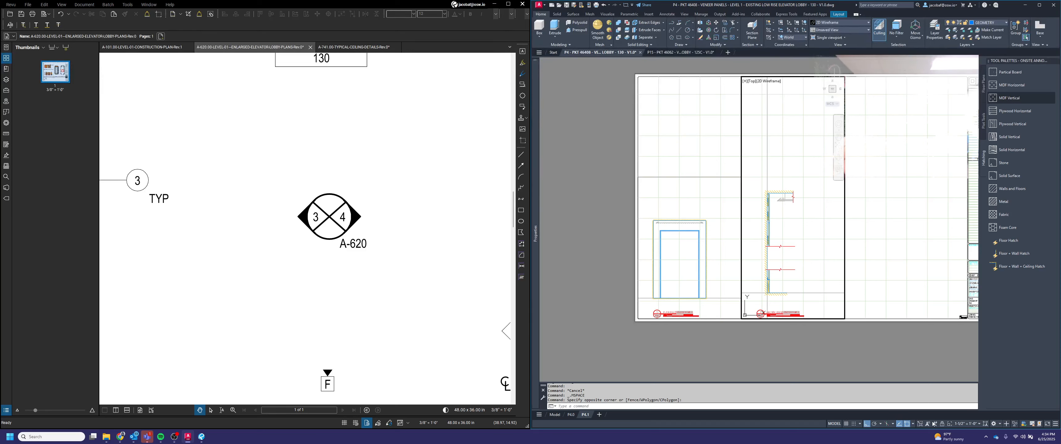
{"action": "left_click", "coordinate": [962, 428]}
{"action": "left_click", "coordinate": [960, 377]}
{"action": "mouse_move", "coordinate": [807, 264]}
{"action": "middle_mouse_down"}
{"action": "mouse_move", "coordinate": [835, 189]}
{"action": "mouse_move", "coordinate": [816, 188]}
{"action": "middle_mouse_up"}
{"action": "double_click", "coordinate": [807, 347]}
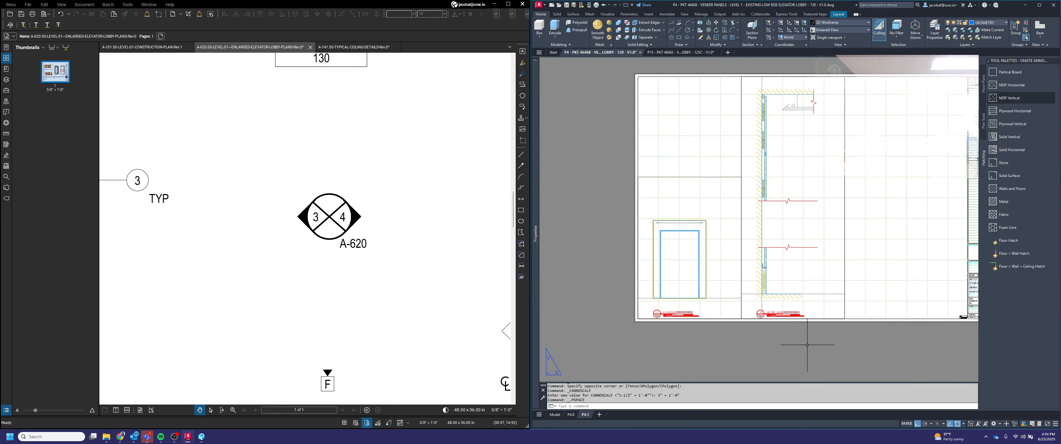
{"action": "key", "text": "Return"}
Step: Move the section viewport down slightly on the sheet
{"action": "scroll", "coordinate": [807, 346], "scroll_direction": "up", "scroll_amount": 3}
{"action": "left_click", "coordinate": [838, 58]}
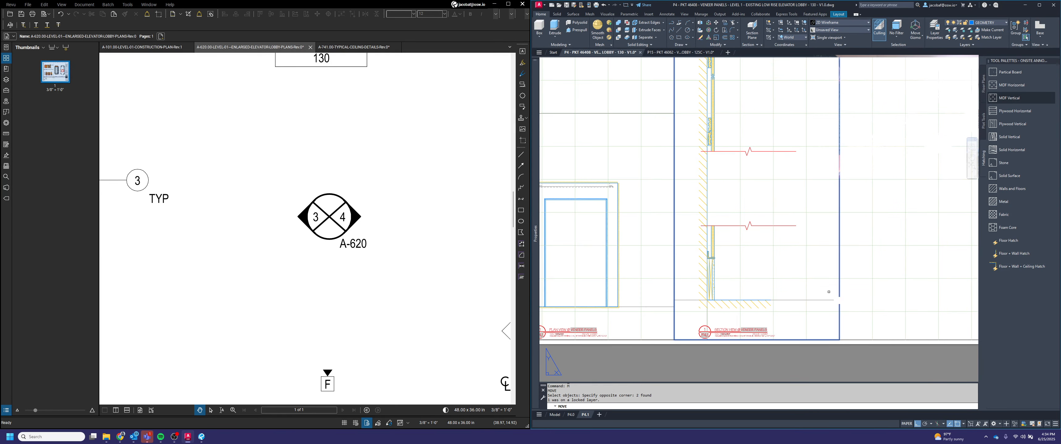
{"action": "left_click", "coordinate": [675, 340]}
{"action": "key", "text": "Return"}
{"action": "scroll", "coordinate": [712, 294], "scroll_direction": "up", "scroll_amount": 3}
{"action": "left_click", "coordinate": [712, 294]}
{"action": "scroll", "coordinate": [712, 294], "scroll_direction": "down", "scroll_amount": 2}
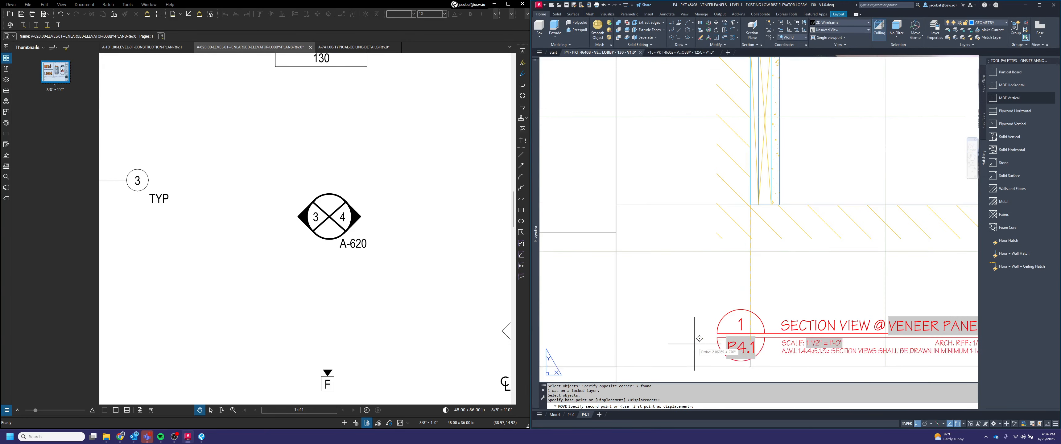
Step: Move the section view title up 1.5 inches under the viewport
{"action": "left_click", "coordinate": [717, 329]}
{"action": "scroll", "coordinate": [726, 343], "scroll_direction": "down", "scroll_amount": 3}
{"action": "key", "text": "Return"}
{"action": "left_click", "coordinate": [787, 385]}
{"action": "left_click", "coordinate": [725, 348]}
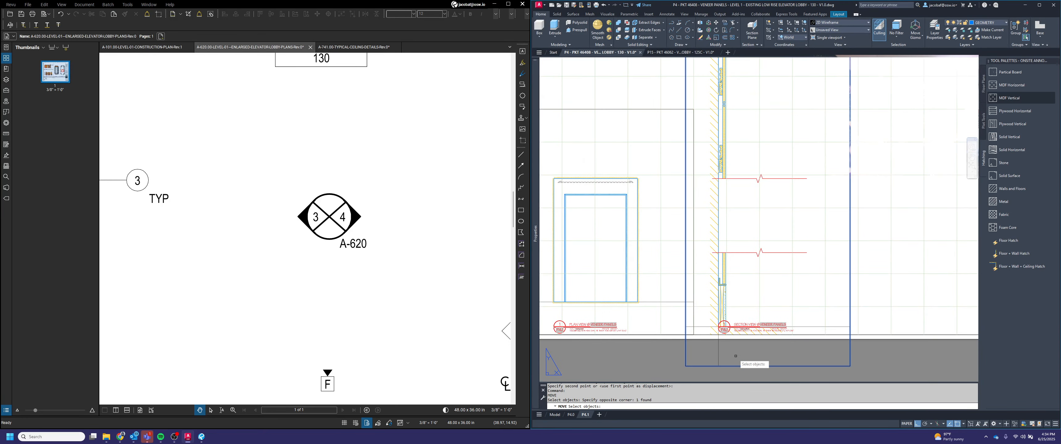
{"action": "key", "text": "Return"}
{"action": "left_click", "coordinate": [876, 318]}
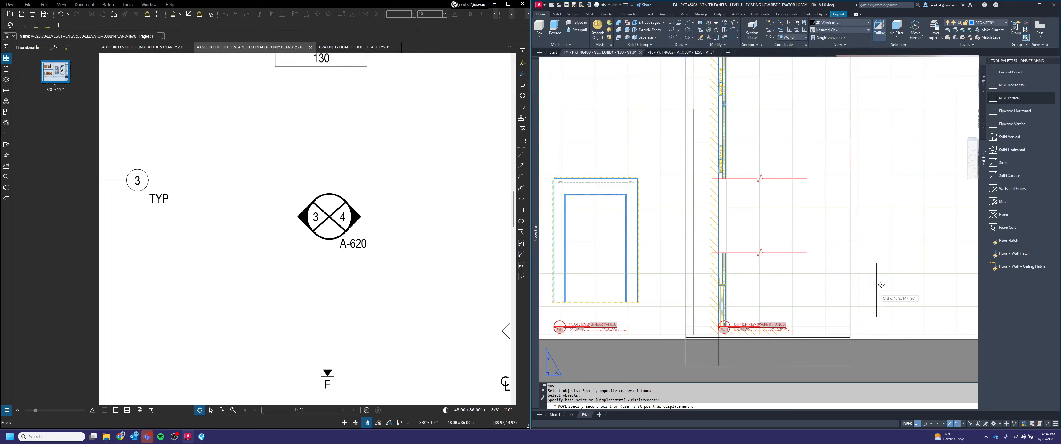
{"action": "type", "text": "1.5"}
{"action": "key", "text": "Return"}
Step: Resize the section viewport by pulling its lower-right corner inward
{"action": "scroll", "coordinate": [817, 373], "scroll_direction": "up", "scroll_amount": 2}
{"action": "left_click", "coordinate": [874, 327]}
{"action": "left_click", "coordinate": [865, 322]}
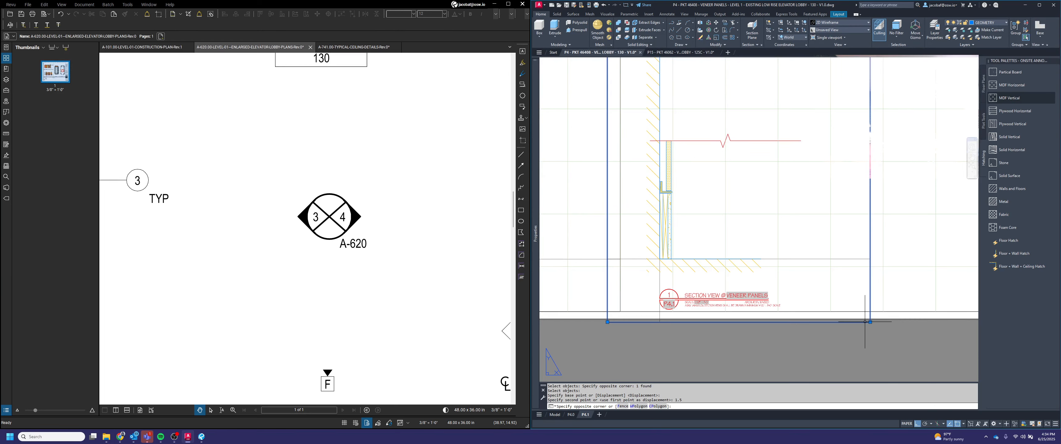
{"action": "left_click", "coordinate": [870, 322]}
{"action": "left_click", "coordinate": [830, 311]}
{"action": "scroll", "coordinate": [843, 352], "scroll_direction": "down", "scroll_amount": 4}
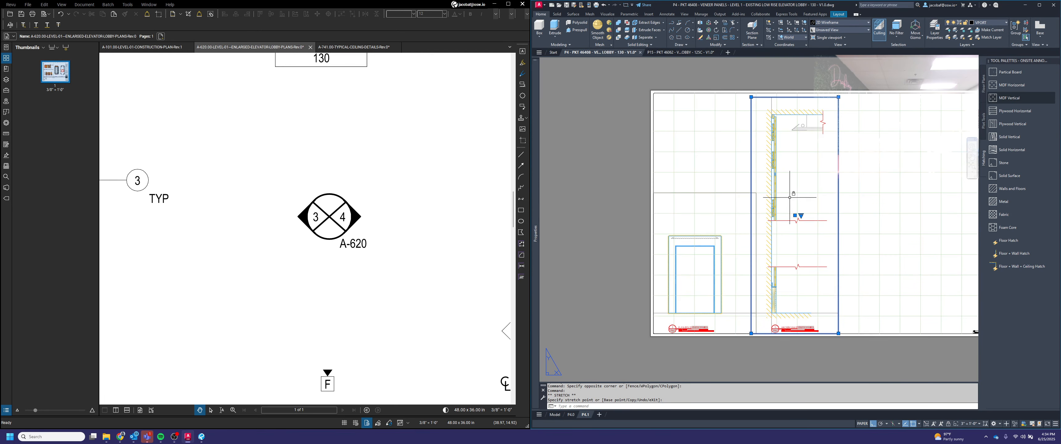
{"action": "scroll", "coordinate": [778, 93], "scroll_direction": "up", "scroll_amount": 4}
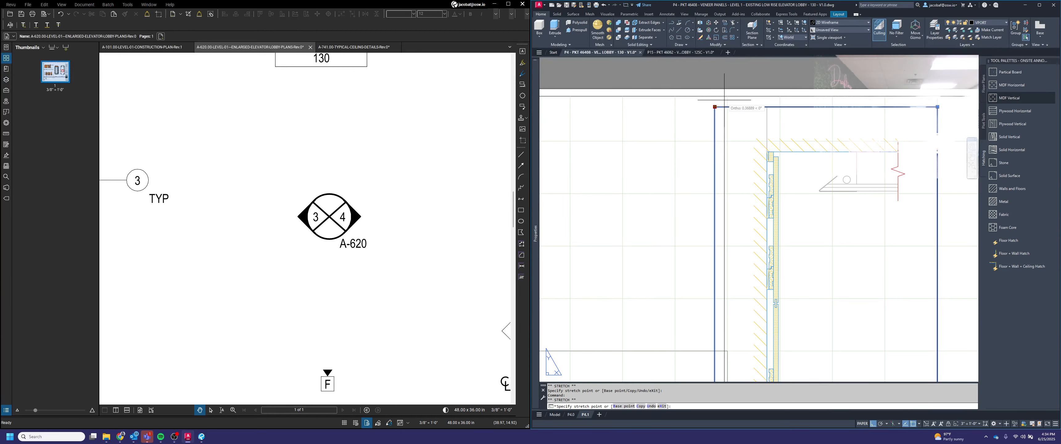
{"action": "scroll", "coordinate": [798, 288], "scroll_direction": "down", "scroll_amount": 4}
{"action": "key", "text": "Escape"}
{"action": "key", "text": "Escape"}
{"action": "scroll", "coordinate": [798, 289], "scroll_direction": "up", "scroll_amount": 4}
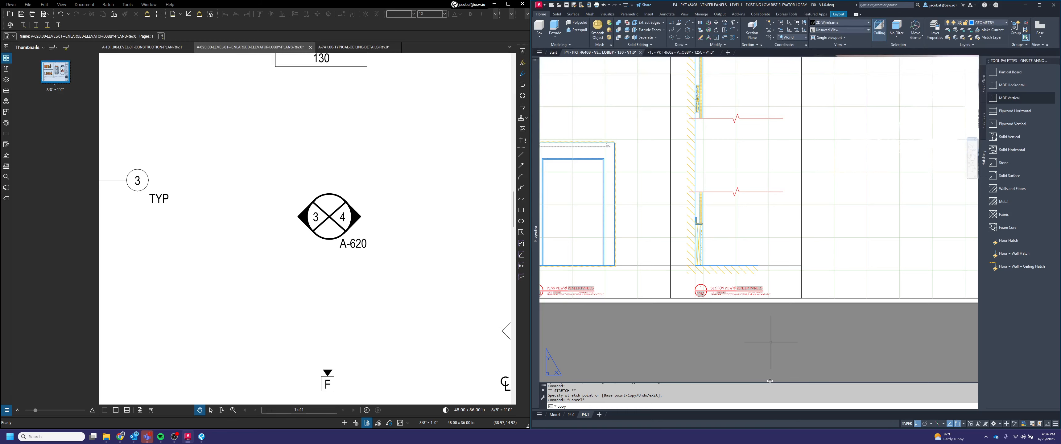
Step: Copy the section viewport together with its view title to the right to create a second section view
{"action": "key", "text": "Return"}
{"action": "left_click", "coordinate": [812, 291]}
{"action": "left_click", "coordinate": [728, 285]}
{"action": "key", "text": "Return"}
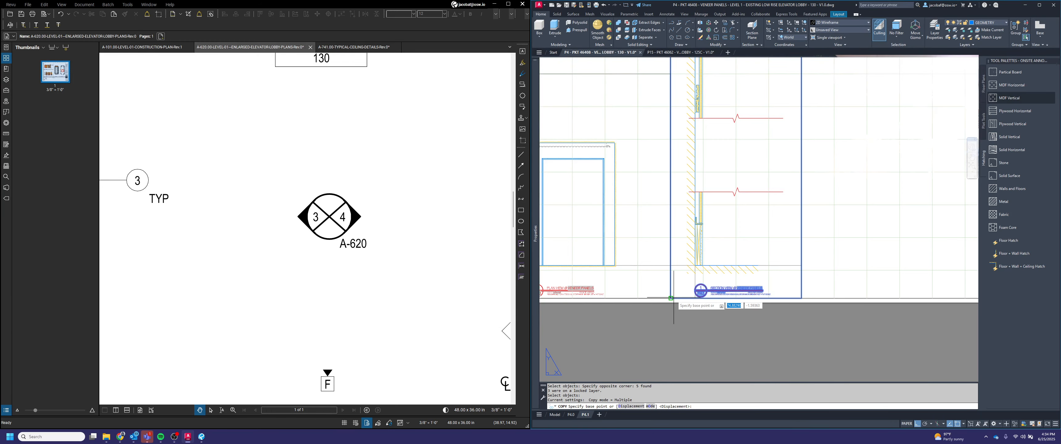
{"action": "left_click", "coordinate": [672, 297]}
{"action": "left_click", "coordinate": [800, 297]}
{"action": "key", "text": "Return"}
{"action": "scroll", "coordinate": [818, 337], "scroll_direction": "down", "scroll_amount": 2}
{"action": "scroll", "coordinate": [856, 292], "scroll_direction": "up", "scroll_amount": 2}
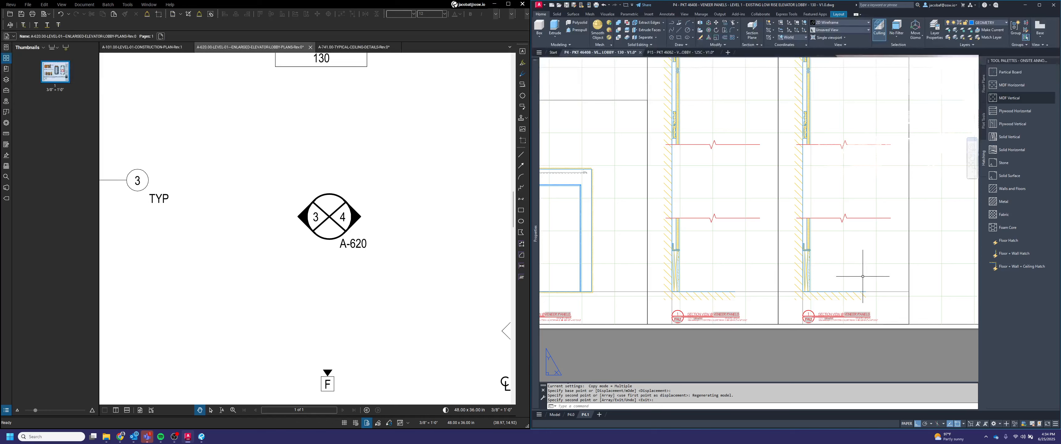
Step: Pan the view inside the copied viewport to show the next wall section
{"action": "double_click", "coordinate": [862, 277]}
{"action": "scroll", "coordinate": [860, 264], "scroll_direction": "up", "scroll_amount": 2}
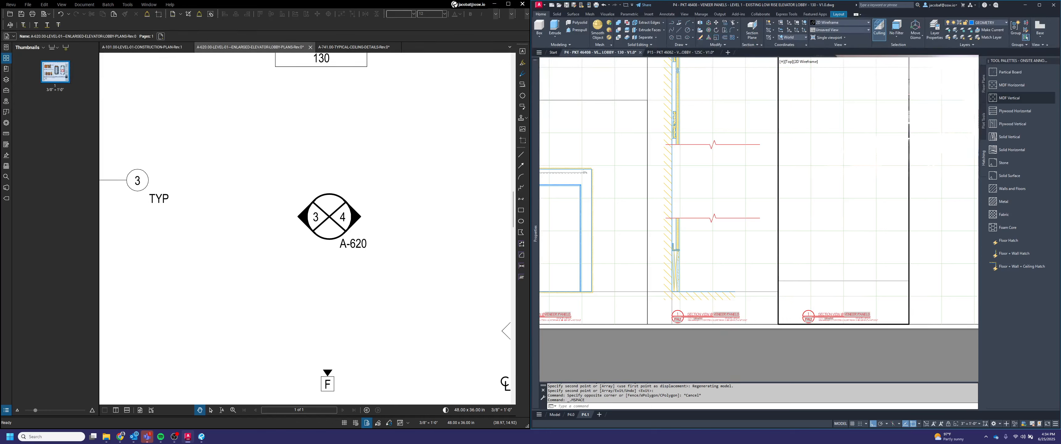
{"action": "middle_click_drag", "start_coordinate": [782, 264], "coordinate": [903, 259]}
{"action": "double_click", "coordinate": [786, 357]}
Step: Move the copied viewport on the sheet to line it up beside the first section
{"action": "type", "text": "m"}
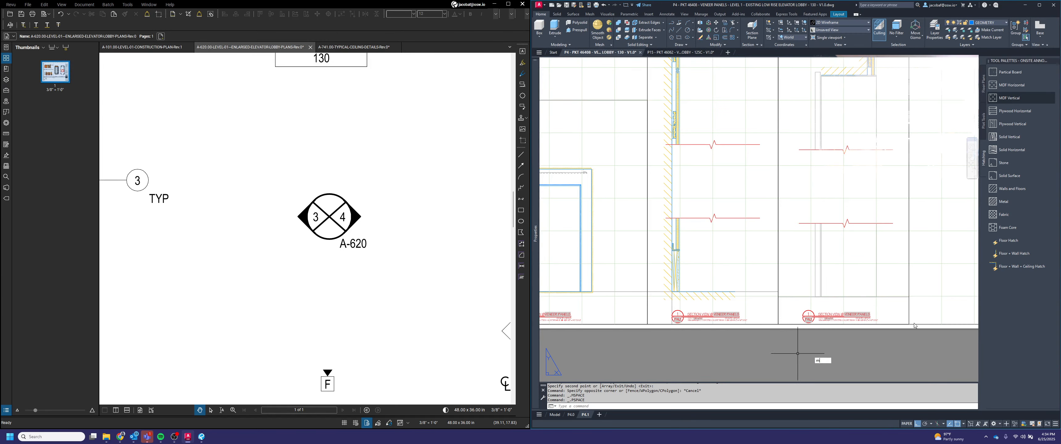
{"action": "key", "text": "space"}
{"action": "left_click", "coordinate": [920, 279]}
{"action": "left_click", "coordinate": [885, 283]}
{"action": "key", "text": "space"}
{"action": "scroll", "coordinate": [810, 292], "scroll_direction": "up", "scroll_amount": 3}
{"action": "left_click", "coordinate": [836, 304]}
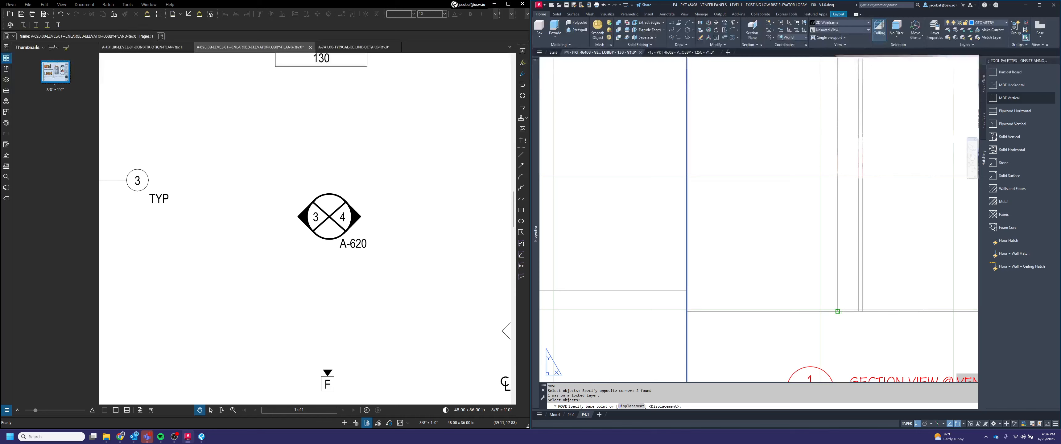
{"action": "scroll", "coordinate": [838, 301], "scroll_direction": "down", "scroll_amount": 2}
{"action": "scroll", "coordinate": [816, 331], "scroll_direction": "up", "scroll_amount": 2}
{"action": "left_click", "coordinate": [819, 342]}
{"action": "scroll", "coordinate": [817, 331], "scroll_direction": "down", "scroll_amount": 4}
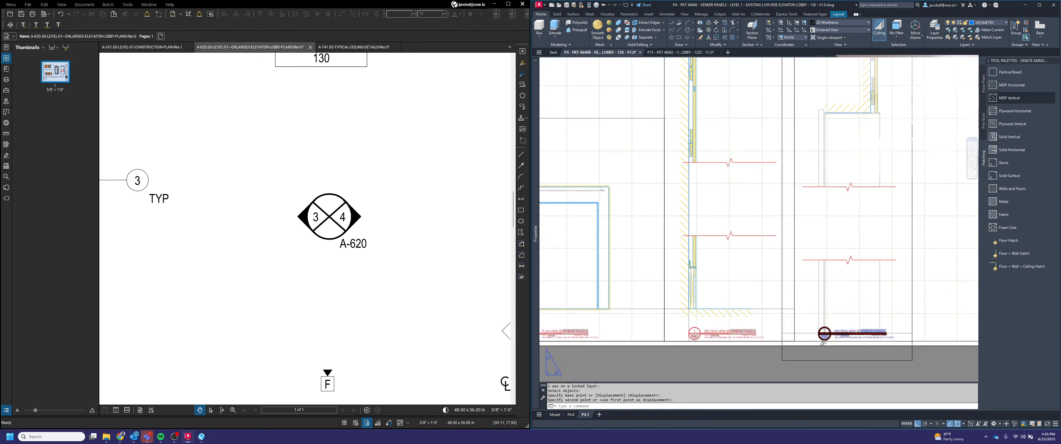
Step: Move the copied section view title up 1.5 inches under its viewport
{"action": "key", "text": "space"}
{"action": "left_click", "coordinate": [815, 359]}
{"action": "left_click", "coordinate": [817, 360]}
{"action": "left_click", "coordinate": [822, 364]}
{"action": "left_click", "coordinate": [810, 354]}
{"action": "key", "text": "space"}
{"action": "left_click", "coordinate": [747, 375]}
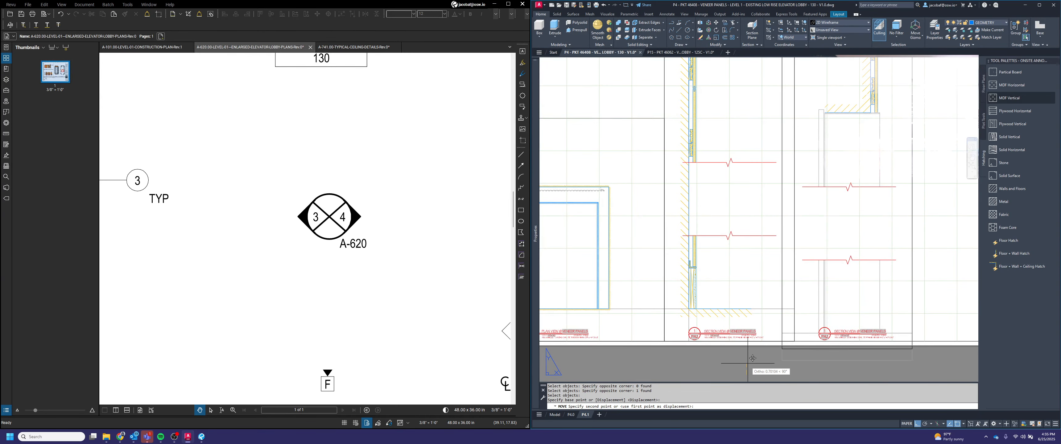
{"action": "type", "text": "1.5"}
{"action": "key", "text": "space"}
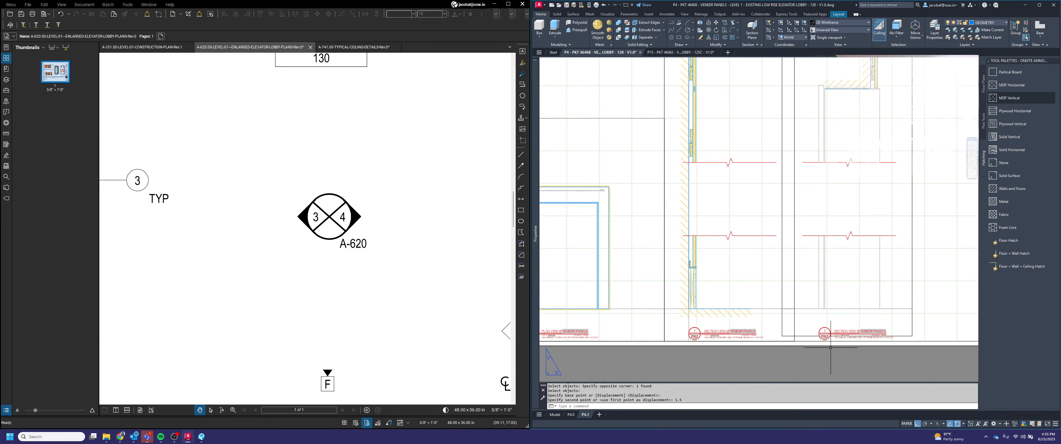
Step: Stretch the copied viewport's lower-right corner outward
{"action": "scroll", "coordinate": [915, 328], "scroll_direction": "up", "scroll_amount": 2}
{"action": "left_click", "coordinate": [917, 330]}
{"action": "left_click", "coordinate": [904, 326]}
{"action": "left_click", "coordinate": [910, 341]}
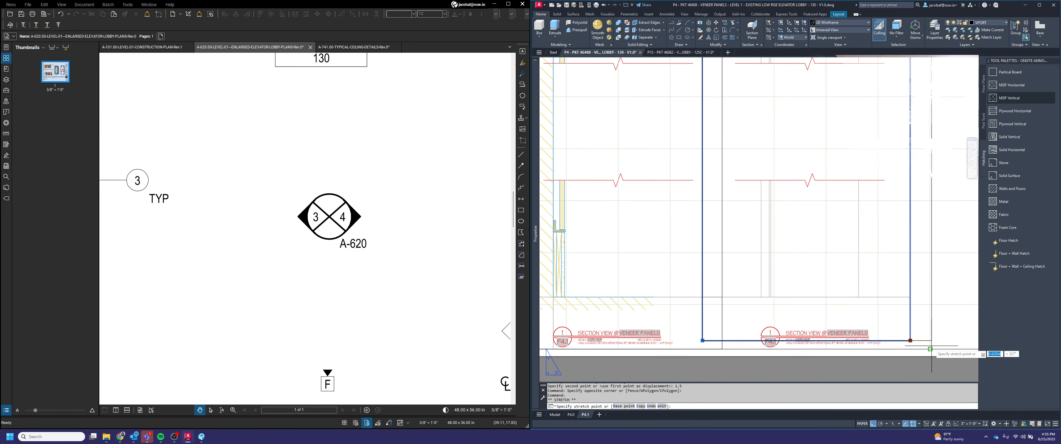
{"action": "left_click", "coordinate": [932, 346]}
{"action": "scroll", "coordinate": [909, 353], "scroll_direction": "down", "scroll_amount": 4}
{"action": "scroll", "coordinate": [875, 192], "scroll_direction": "up", "scroll_amount": 4}
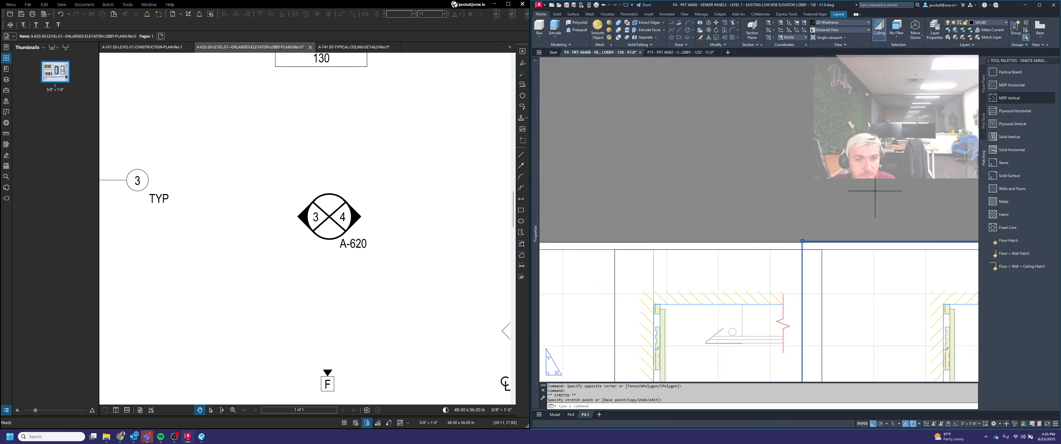
Step: Stretch the copied viewport's upper corners to fit the wall section
{"action": "left_click", "coordinate": [802, 241]}
{"action": "left_click", "coordinate": [821, 249]}
{"action": "scroll", "coordinate": [821, 250], "scroll_direction": "down", "scroll_amount": 6}
{"action": "scroll", "coordinate": [878, 254], "scroll_direction": "up", "scroll_amount": 4}
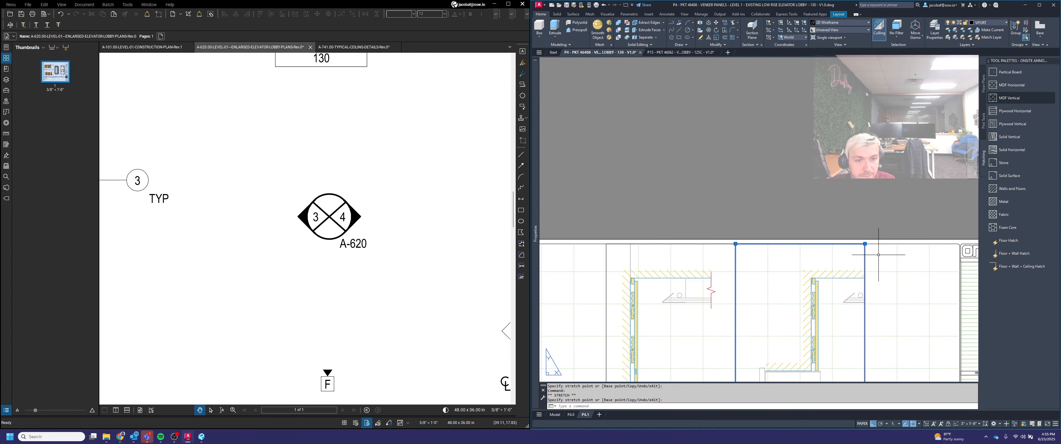
{"action": "left_click", "coordinate": [864, 243]}
{"action": "left_click", "coordinate": [897, 244]}
{"action": "scroll", "coordinate": [897, 244], "scroll_direction": "down", "scroll_amount": 2}
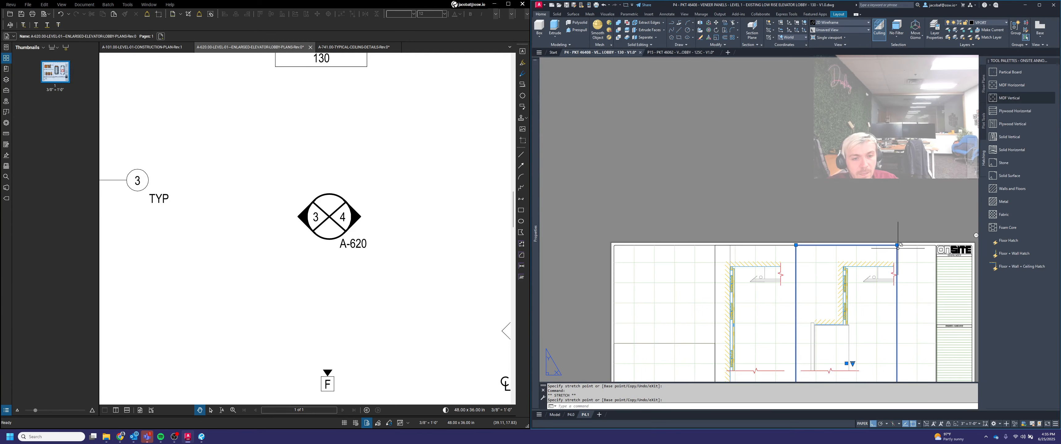
{"action": "key", "text": "Escape"}
Step: Pull the copied viewport's lower-right corner slightly back inward
{"action": "scroll", "coordinate": [898, 248], "scroll_direction": "down", "scroll_amount": 2}
{"action": "middle_click_drag", "start_coordinate": [900, 320], "coordinate": [877, 253]}
{"action": "scroll", "coordinate": [870, 323], "scroll_direction": "up", "scroll_amount": 2}
{"action": "left_click", "coordinate": [878, 317]}
{"action": "left_click", "coordinate": [871, 317]}
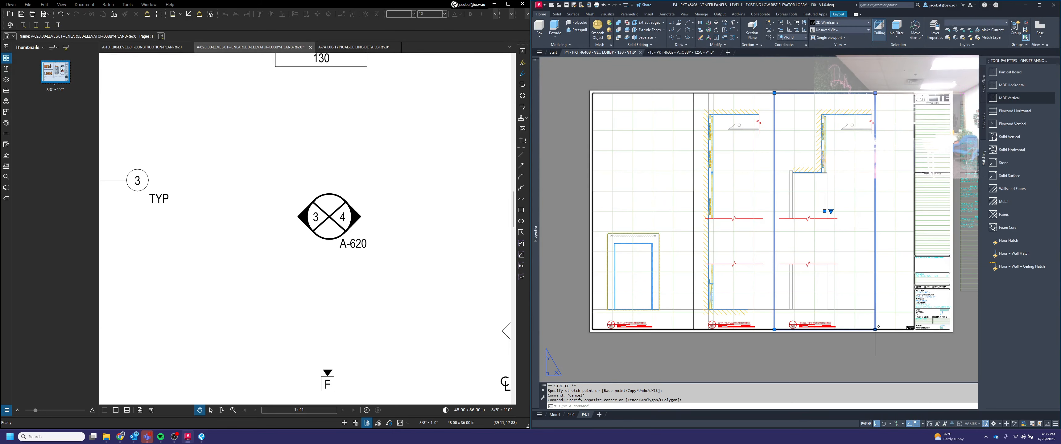
{"action": "left_click", "coordinate": [875, 330]}
{"action": "key", "text": "Escape"}
Step: Step into the section and elevation viewports to check their views
{"action": "middle_click_drag", "start_coordinate": [849, 305], "coordinate": [840, 339]}
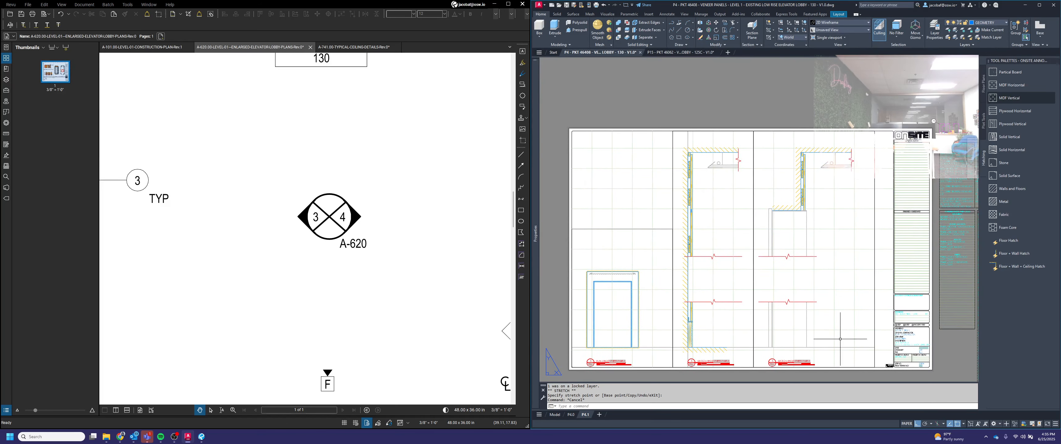
{"action": "double_click", "coordinate": [860, 356]}
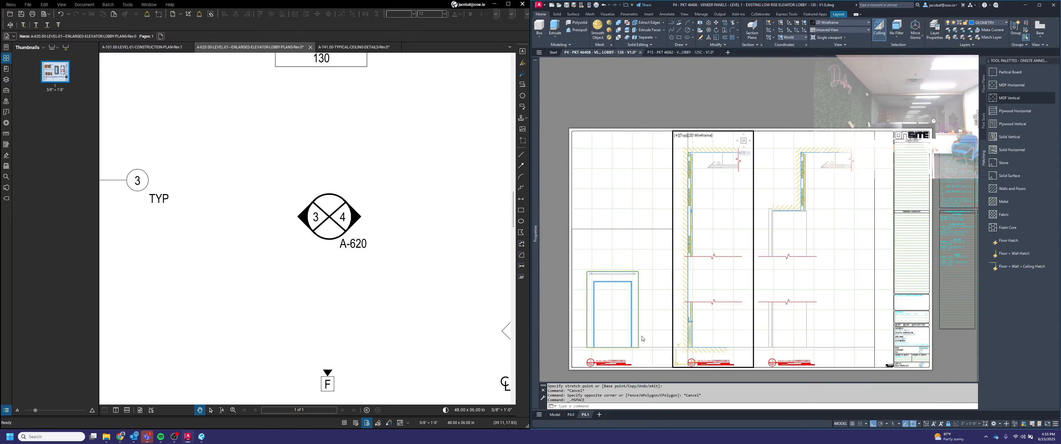
{"action": "left_click", "coordinate": [637, 304]}
{"action": "left_click", "coordinate": [945, 424]}
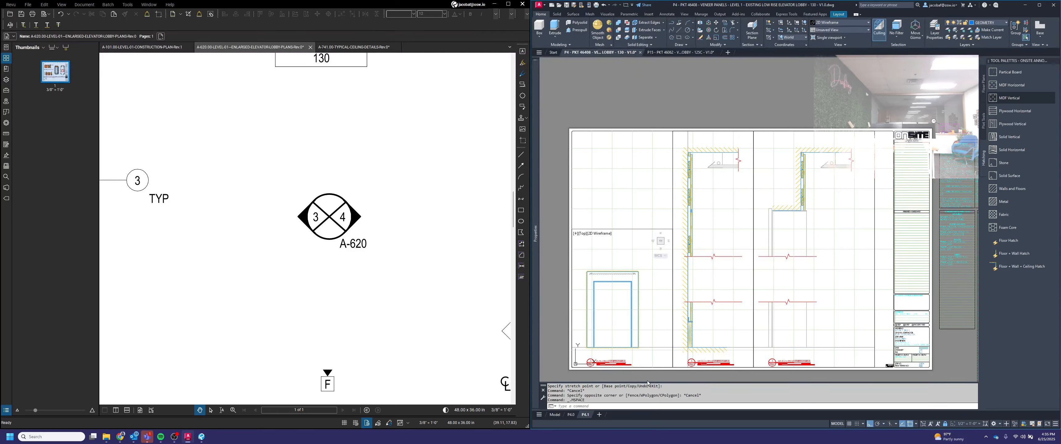
{"action": "double_click", "coordinate": [646, 377]}
{"action": "scroll", "coordinate": [579, 365], "scroll_direction": "up", "scroll_amount": 5}
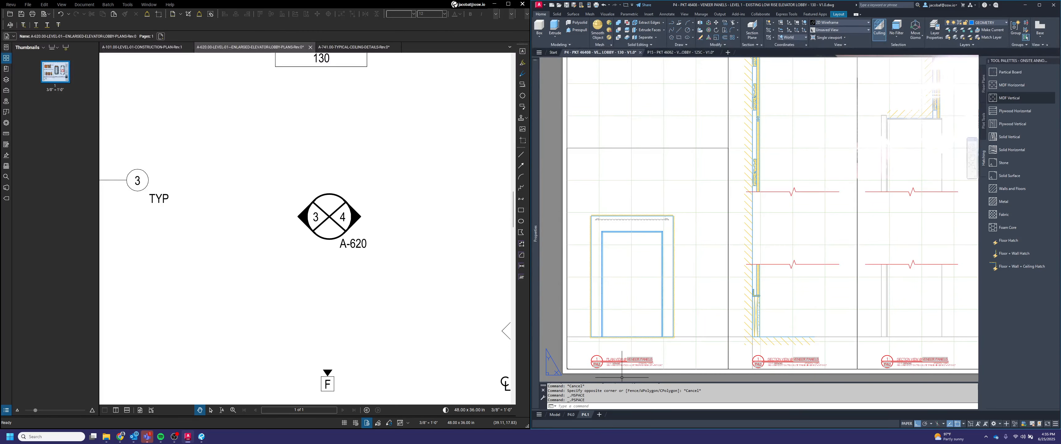
Step: Switch the first view title's type from Plan View to Elevation View
{"action": "left_click", "coordinate": [720, 339]}
{"action": "left_click", "coordinate": [676, 332]}
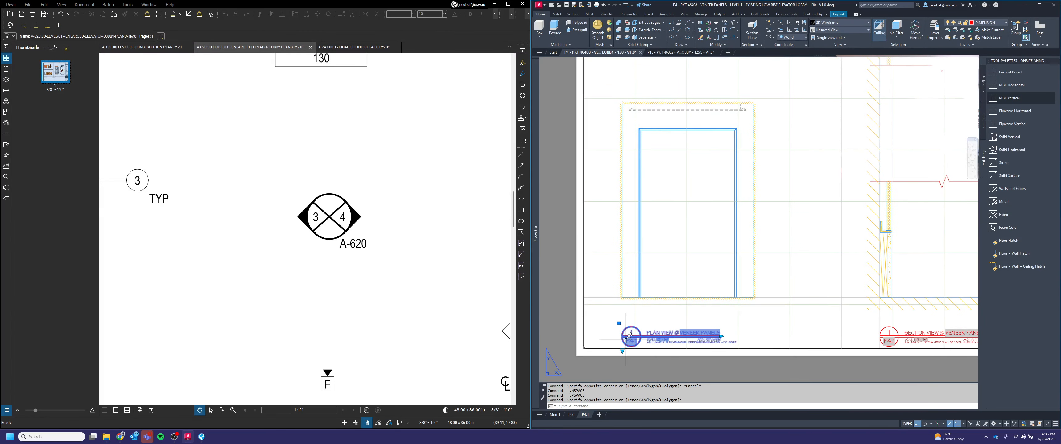
{"action": "left_click", "coordinate": [621, 351]}
{"action": "left_click", "coordinate": [650, 376]}
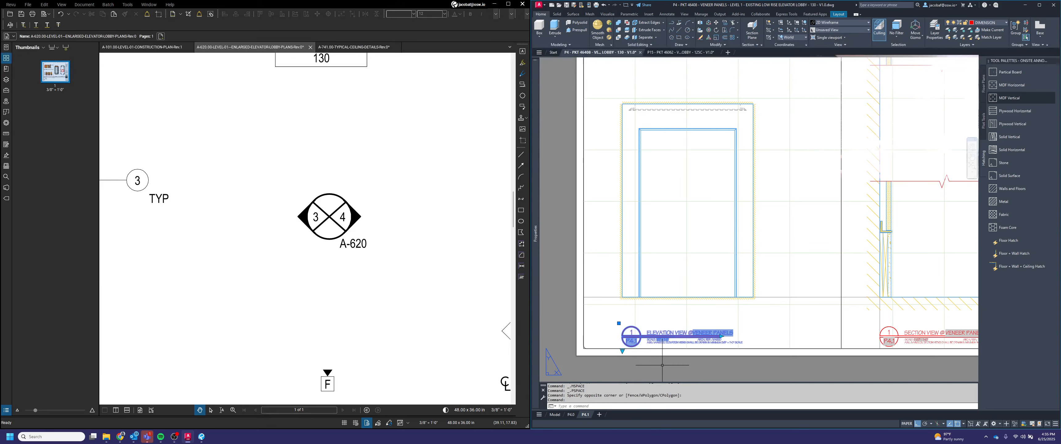
Step: Adjust the length of the elevation view title's underline
{"action": "scroll", "coordinate": [720, 336], "scroll_direction": "up", "scroll_amount": 2}
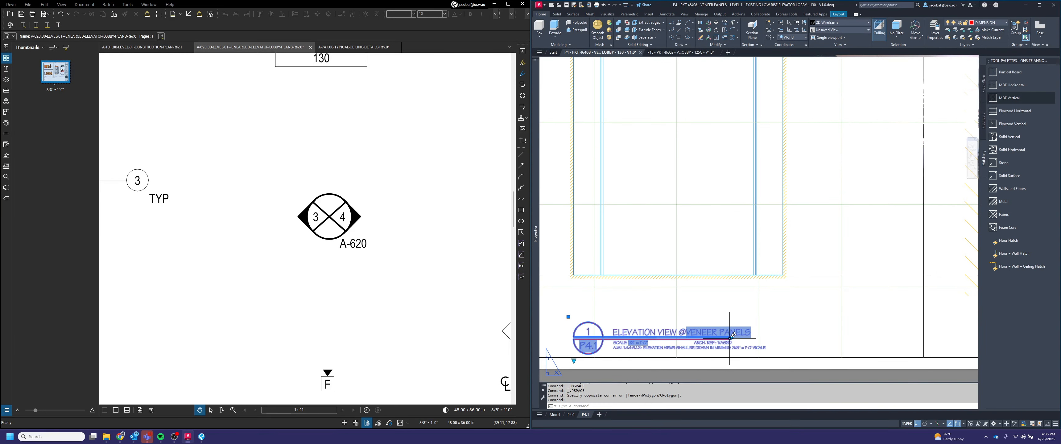
{"action": "left_click", "coordinate": [729, 339]}
{"action": "left_click", "coordinate": [732, 338]}
{"action": "scroll", "coordinate": [750, 315], "scroll_direction": "up", "scroll_amount": 2}
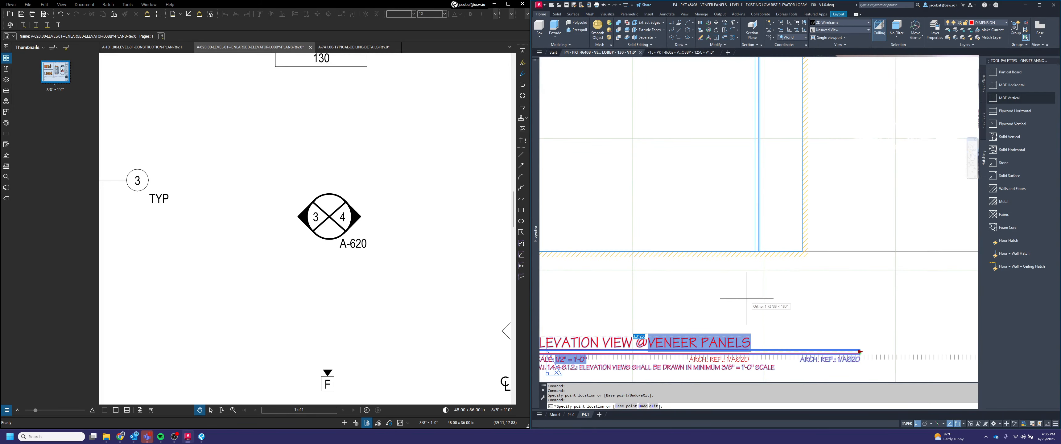
{"action": "left_click", "coordinate": [753, 310]}
{"action": "scroll", "coordinate": [755, 325], "scroll_direction": "down", "scroll_amount": 5}
{"action": "key", "text": "Escape"}
{"action": "scroll", "coordinate": [828, 351], "scroll_direction": "up", "scroll_amount": 4}
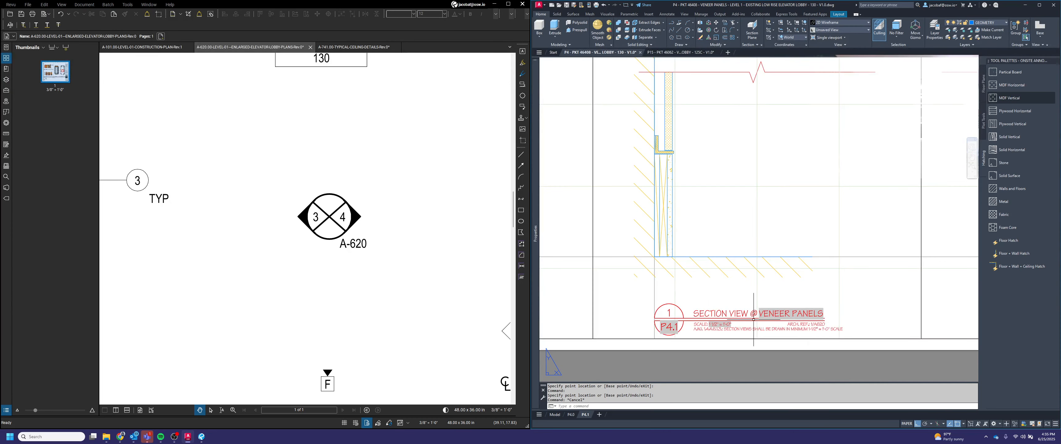
Step: Set the middle section title's view number to 2 in the attribute editor
{"action": "double_click", "coordinate": [671, 311]}
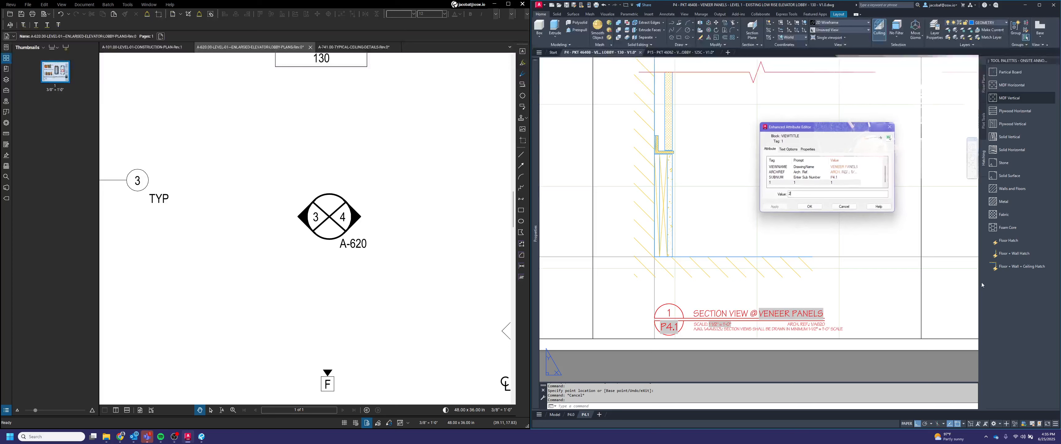
{"action": "type", "text": "2"}
{"action": "left_click", "coordinate": [809, 207]}
Step: Set the right section title's view number to 3 in the attribute editor
{"action": "scroll", "coordinate": [848, 230], "scroll_direction": "down", "scroll_amount": 2}
{"action": "middle_click_drag", "start_coordinate": [916, 288], "coordinate": [828, 304]}
{"action": "scroll", "coordinate": [829, 304], "scroll_direction": "up", "scroll_amount": 2}
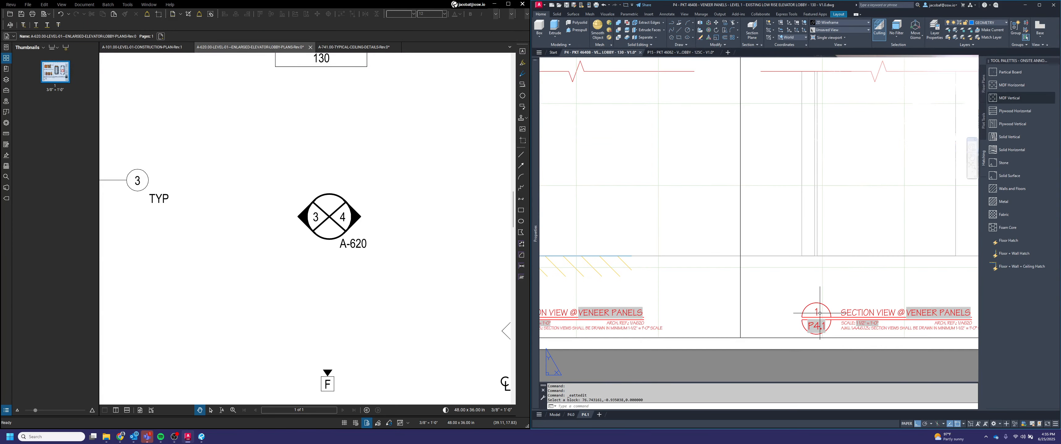
{"action": "double_click", "coordinate": [832, 302]}
{"action": "type", "text": "3"}
{"action": "left_click", "coordinate": [809, 206]}
{"action": "scroll", "coordinate": [775, 314], "scroll_direction": "down", "scroll_amount": 3}
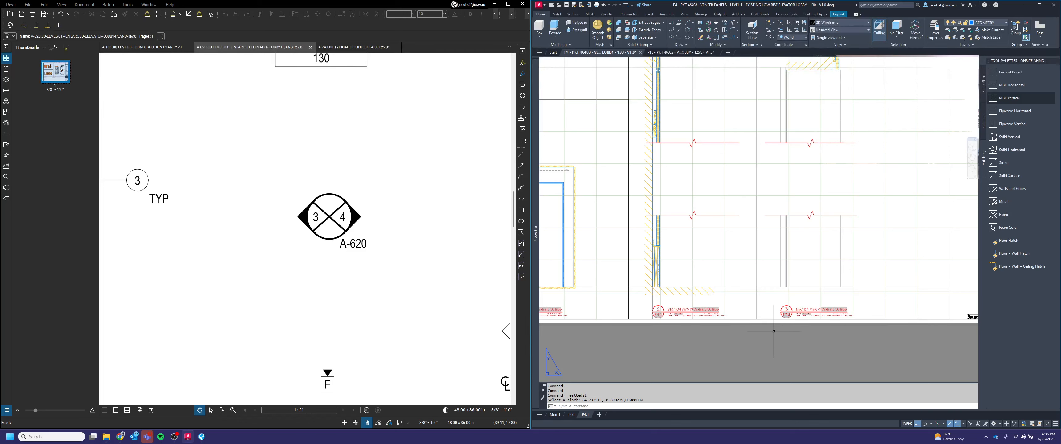
Step: Examine the reference elevation sheet in the PDF to check the view titles' architectural references
{"action": "middle_click_drag", "start_coordinate": [684, 342], "coordinate": [724, 348]}
{"action": "scroll", "coordinate": [700, 333], "scroll_direction": "up", "scroll_amount": 2}
{"action": "scroll", "coordinate": [815, 337], "scroll_direction": "up", "scroll_amount": 2}
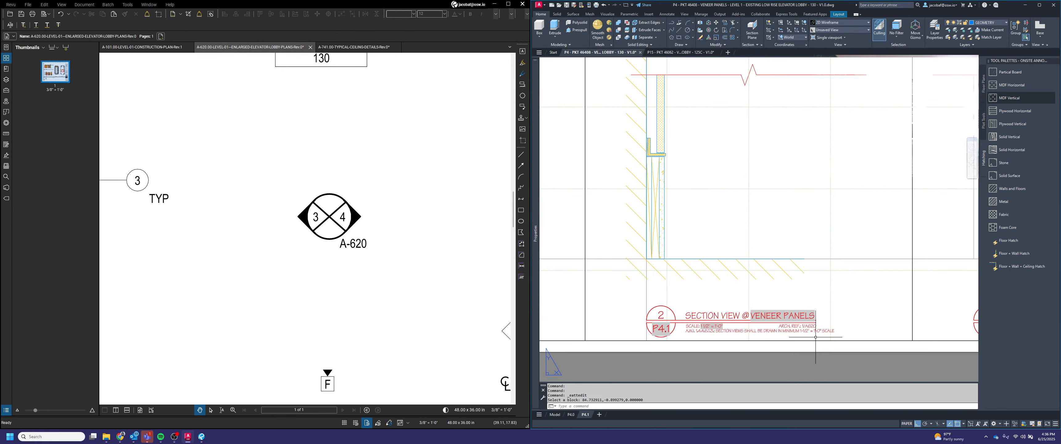
{"action": "middle_click_drag", "start_coordinate": [840, 337], "coordinate": [819, 334]}
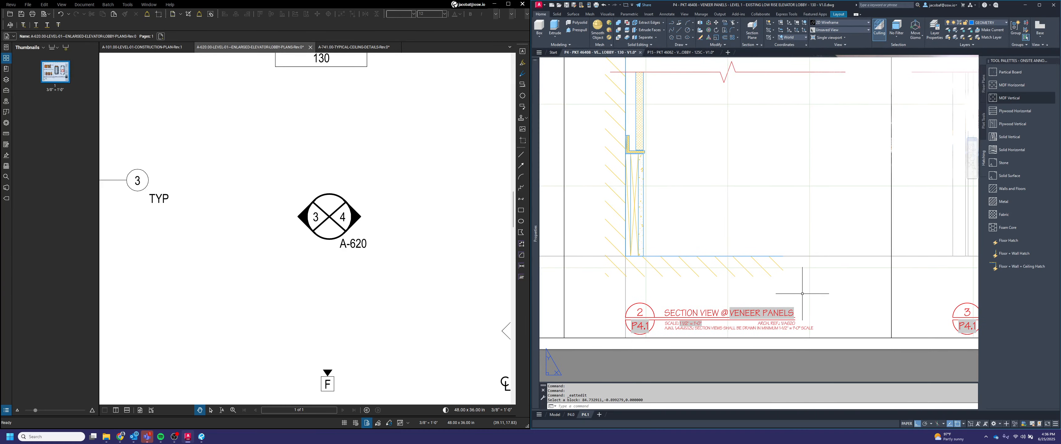
{"action": "scroll", "coordinate": [389, 297], "scroll_direction": "down", "scroll_amount": 10}
{"action": "scroll", "coordinate": [420, 281], "scroll_direction": "up", "scroll_amount": 1}
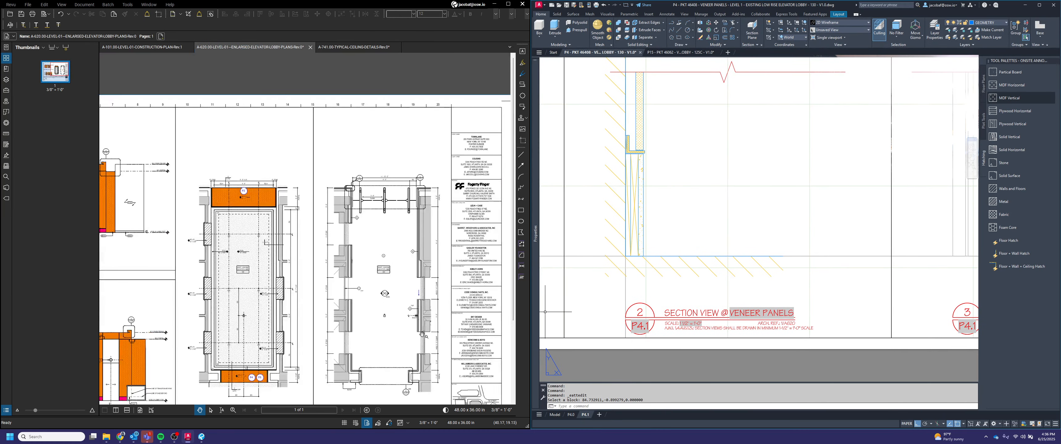
{"action": "scroll", "coordinate": [424, 335], "scroll_direction": "down", "scroll_amount": 2}
{"action": "mouse_move", "coordinate": [304, 353]}
{"action": "middle_mouse_down"}
{"action": "mouse_move", "coordinate": [394, 339]}
{"action": "mouse_move", "coordinate": [398, 314]}
{"action": "middle_mouse_up"}
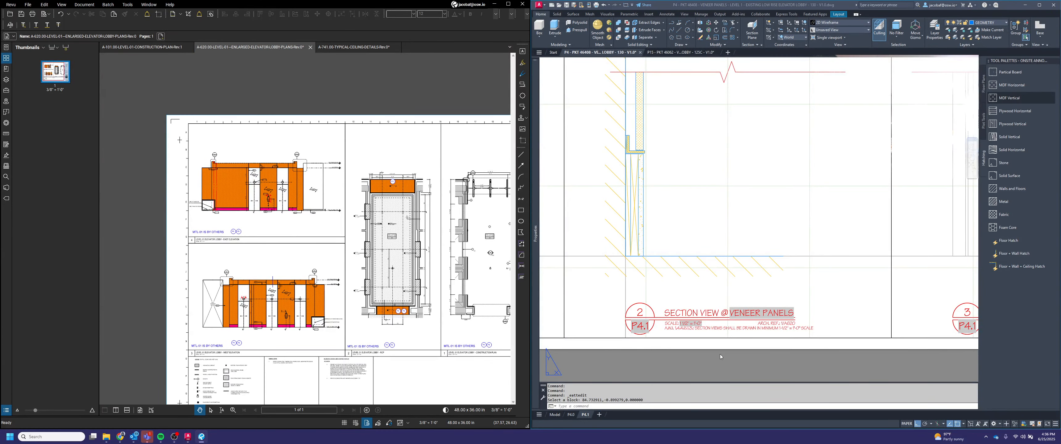
{"action": "scroll", "coordinate": [793, 323], "scroll_direction": "up", "scroll_amount": 2}
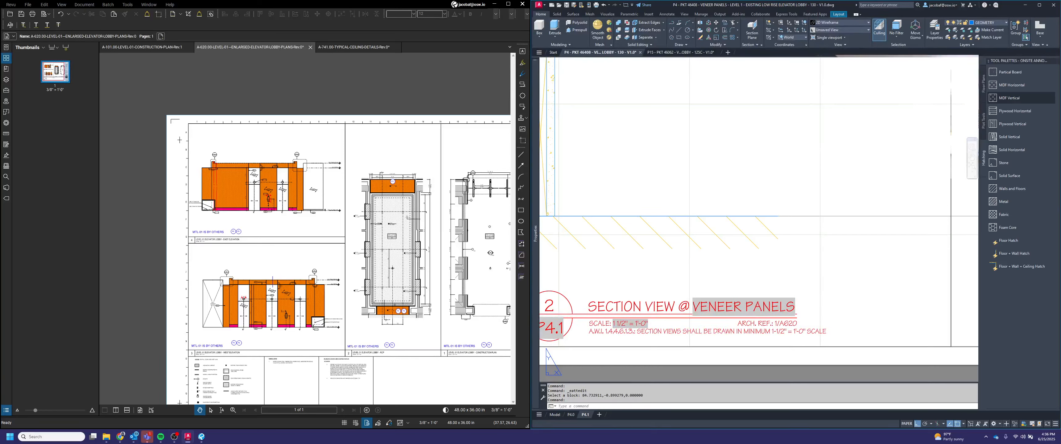
Step: Set the section 2 title's architectural reference to ARCH. REF.: N/A
{"action": "double_click", "coordinate": [767, 323]}
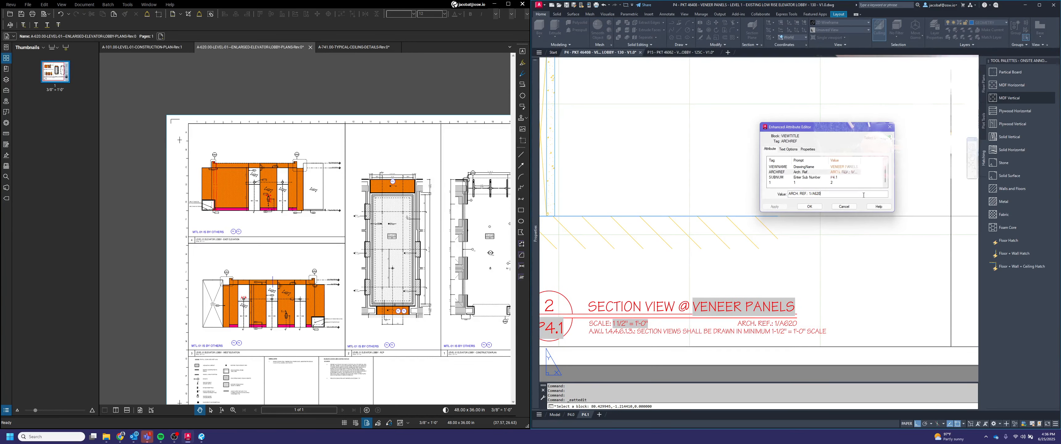
{"action": "key", "text": "BackSpace"}
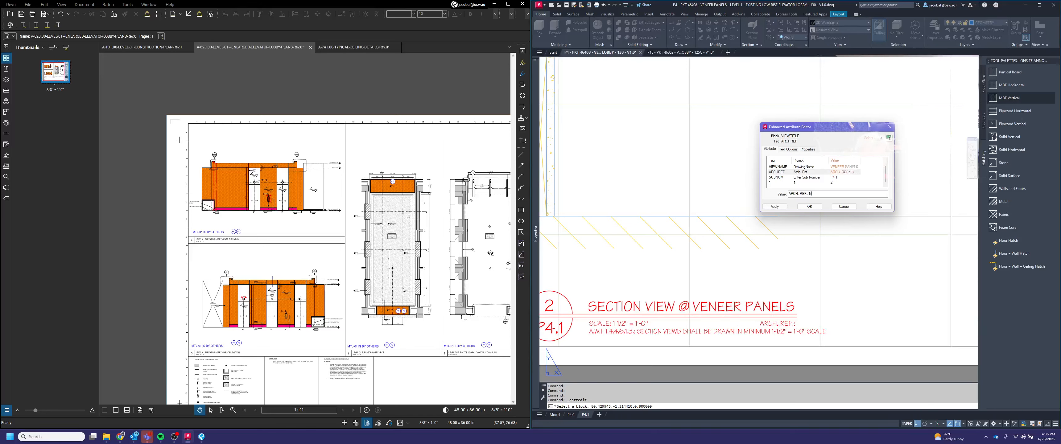
{"action": "left_click", "coordinate": [809, 208]}
Step: Set the section 3 title's architectural reference to ARCH. REF.: N/A
{"action": "scroll", "coordinate": [642, 268], "scroll_direction": "down", "scroll_amount": 4}
{"action": "scroll", "coordinate": [935, 291], "scroll_direction": "up", "scroll_amount": 4}
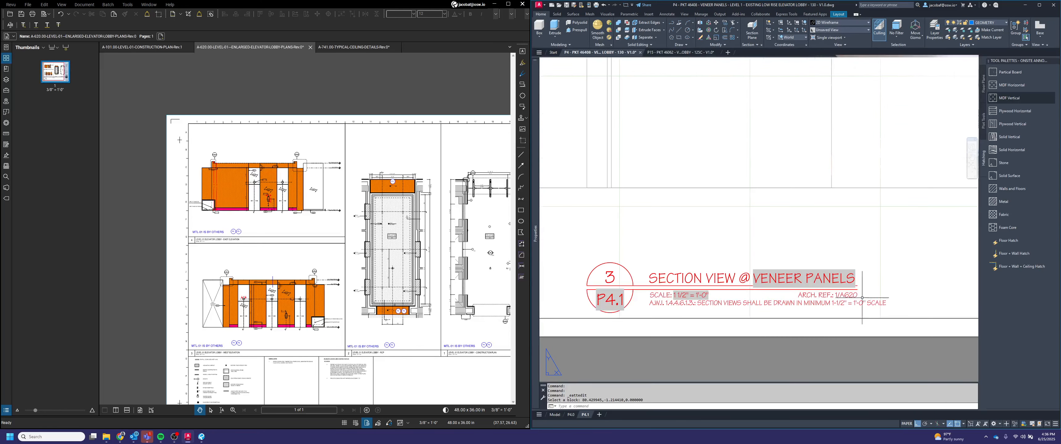
{"action": "double_click", "coordinate": [851, 293]}
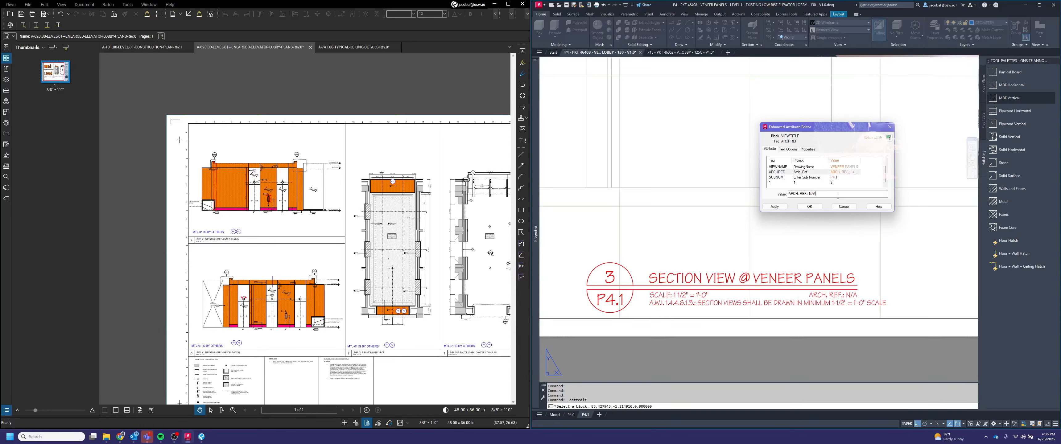
{"action": "left_click", "coordinate": [809, 206]}
{"action": "scroll", "coordinate": [828, 247], "scroll_direction": "down", "scroll_amount": 5}
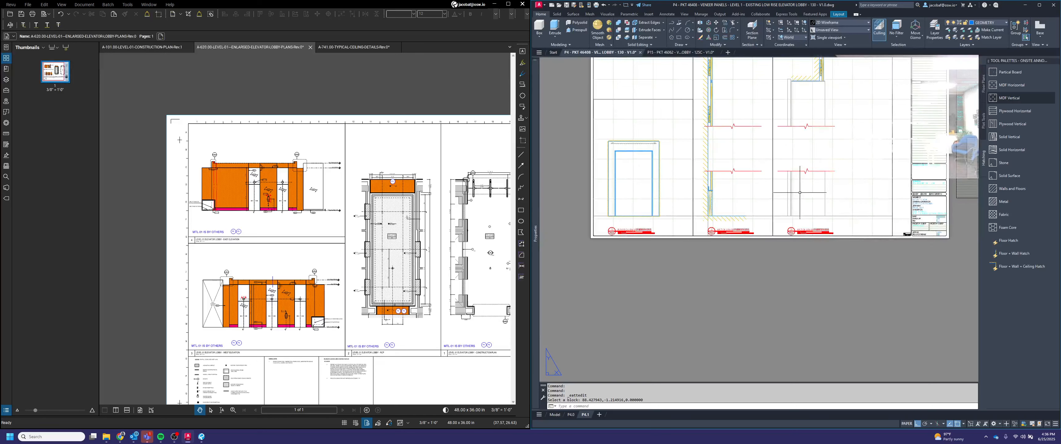
Step: Zoom to the whole layout and save the drawing
{"action": "middle_click", "coordinate": [816, 241]}
{"action": "middle_click", "coordinate": [817, 242]}
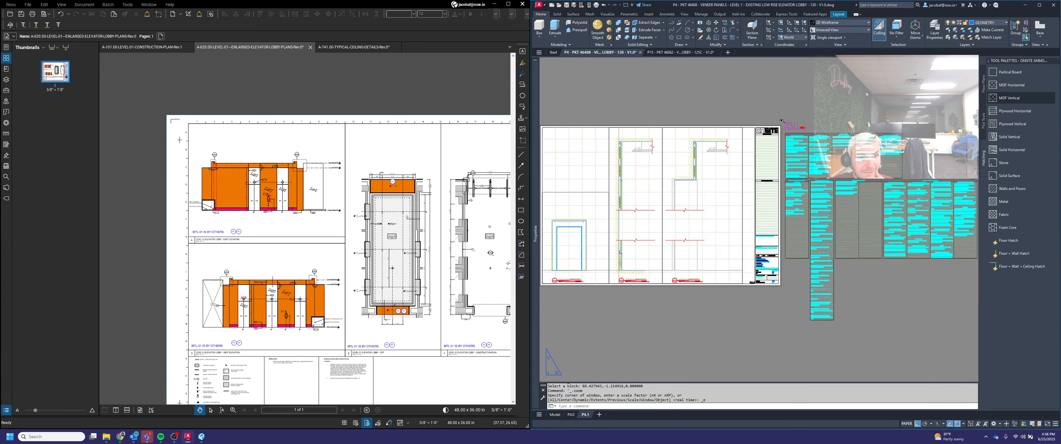
{"action": "left_click", "coordinate": [567, 6]}
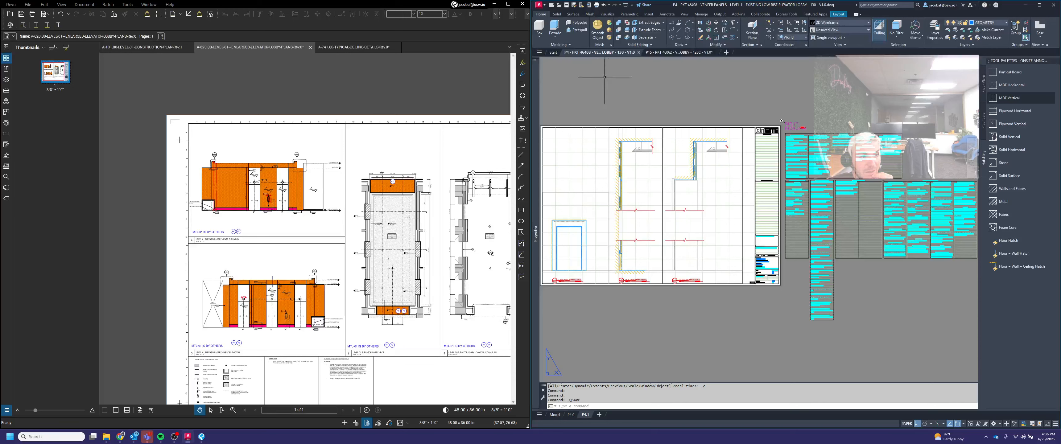